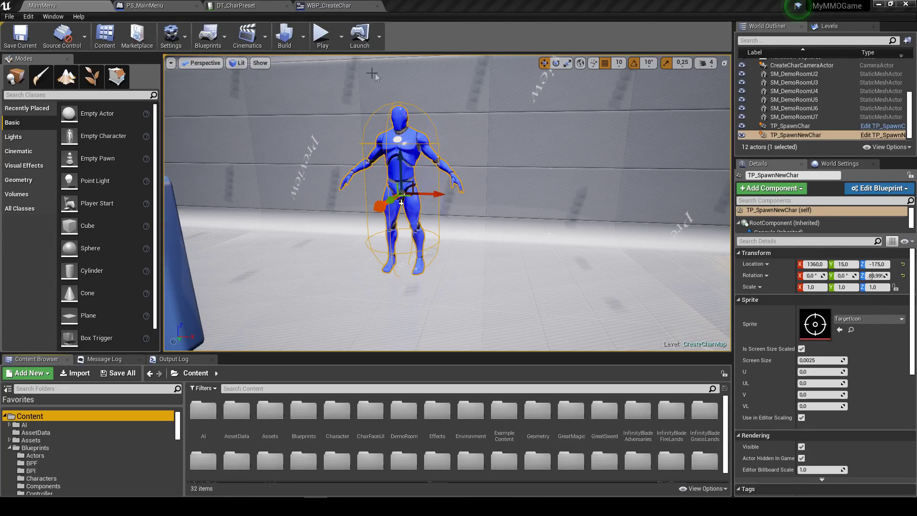
# Look over the Spawn Char Nodes in WBP_CreateChar, then bring up the DT_CharPreset data table
pyautogui.click(334, 6)
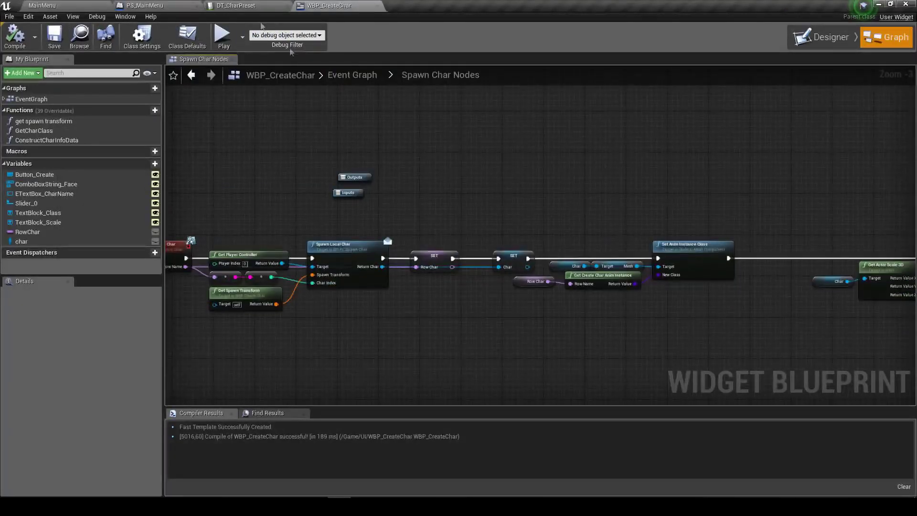
pyautogui.moveTo(242, 156); pyautogui.dragTo(324, 158, button='right')
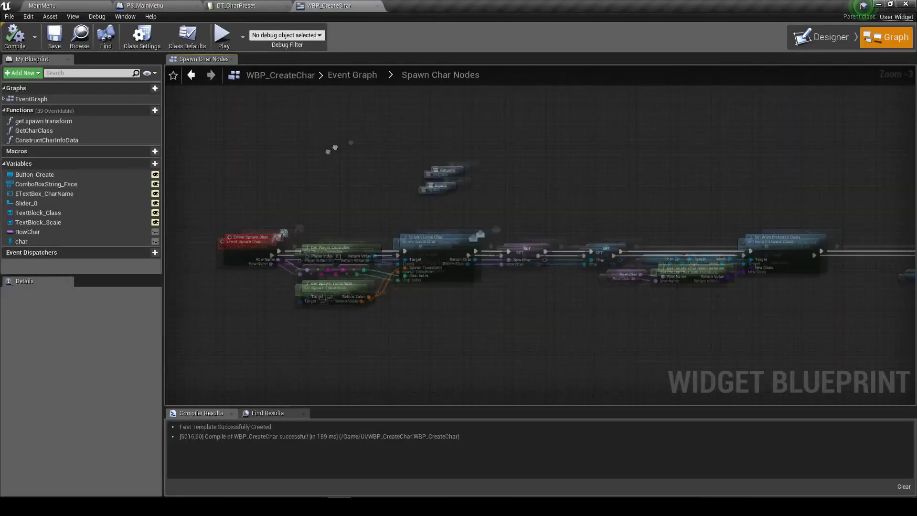
pyautogui.scroll(3, 540, 185)
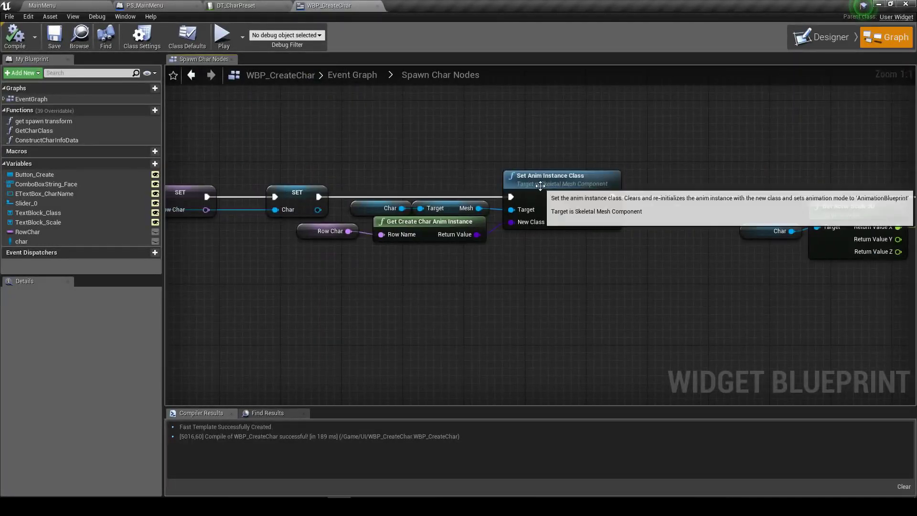
pyautogui.scroll(-3, 428, 118)
pyautogui.click(235, 5)
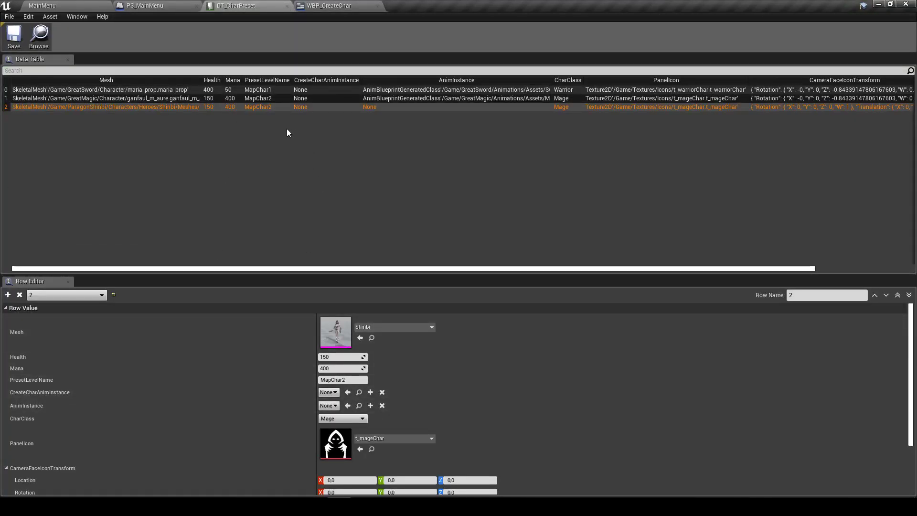
# Set the ganfaul row's CreateCharAnimInstance to Magic_AnimBP and save DT_CharPreset
pyautogui.click(274, 98)
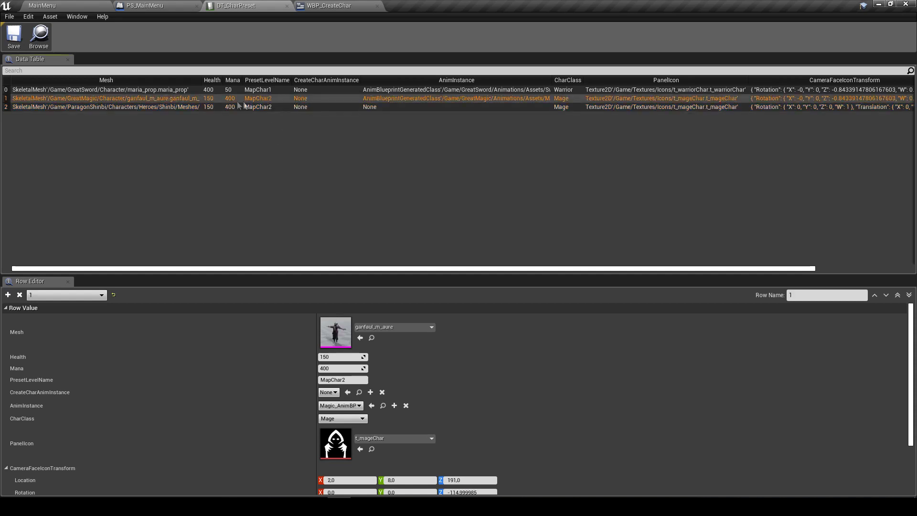
pyautogui.click(328, 392)
pyautogui.write('b')
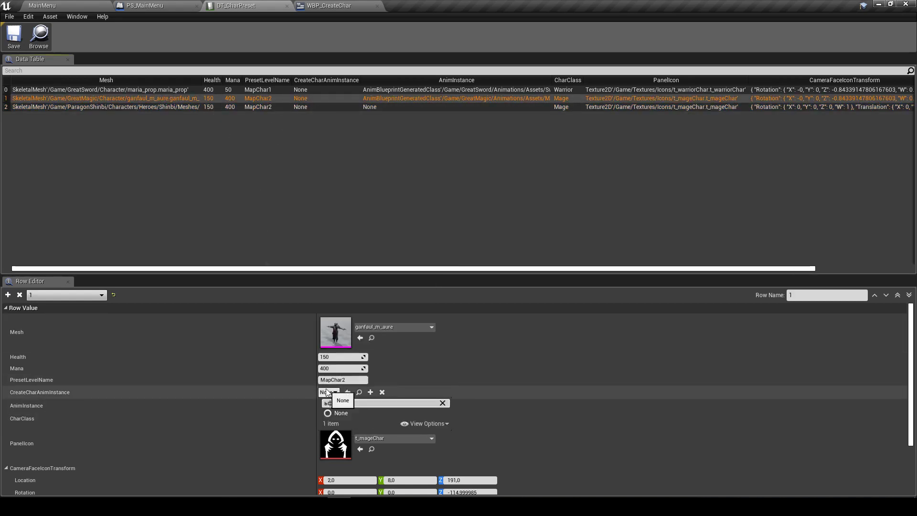
pyautogui.press('BackSpace')
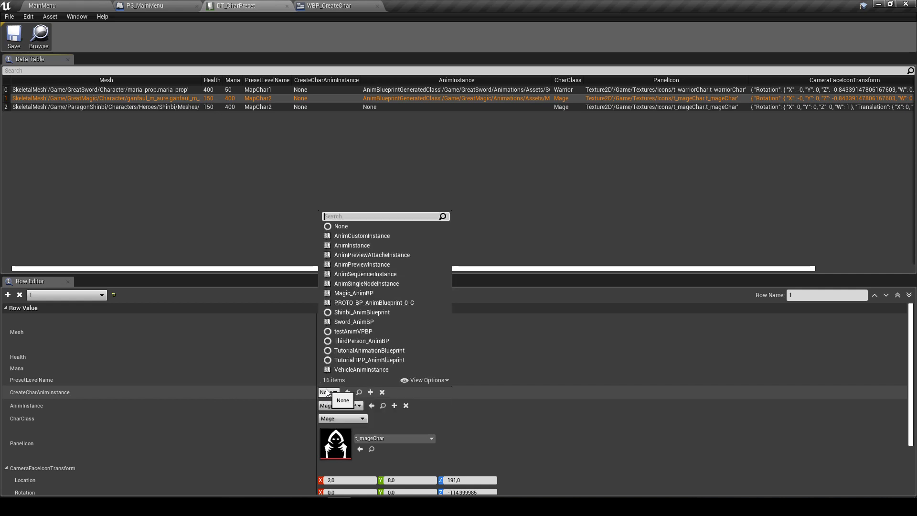
pyautogui.write('magic')
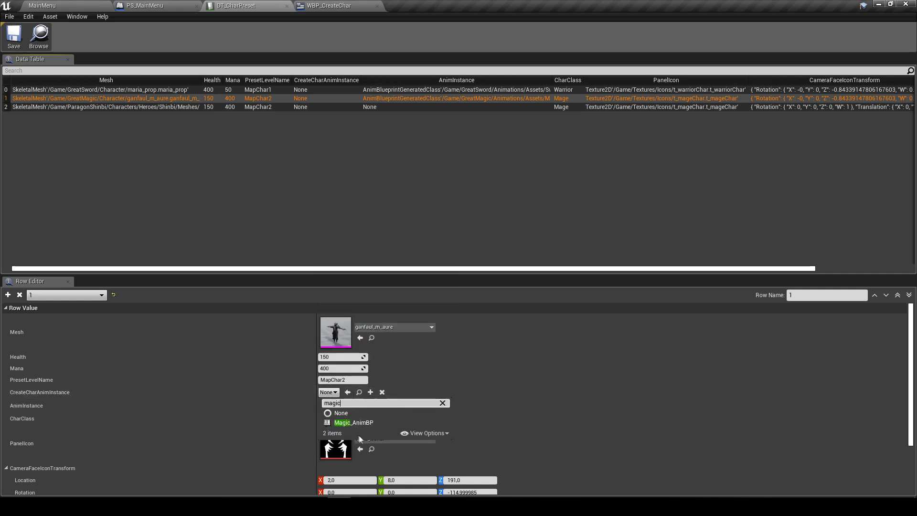
pyautogui.click(353, 422)
pyautogui.click(16, 45)
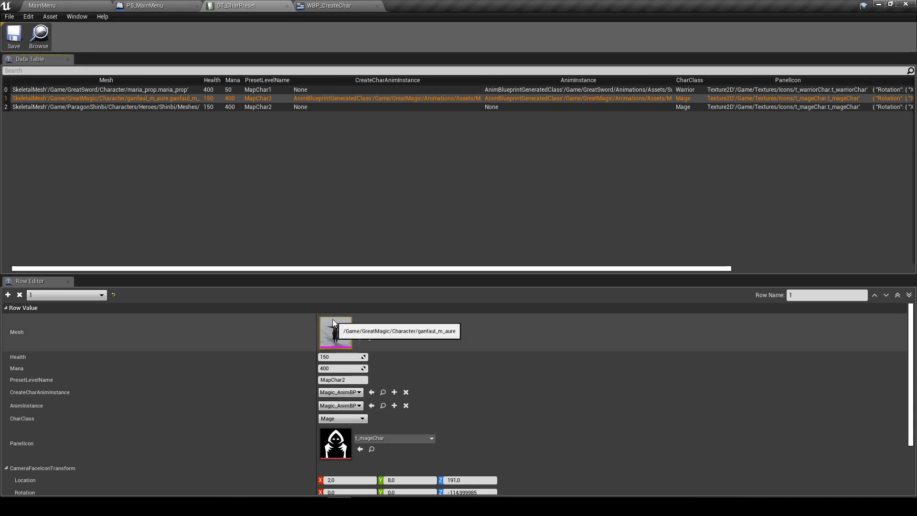
# For the Shinbi row, start a new anim blueprint, cancel it, and return to MainMenu
pyautogui.click(255, 107)
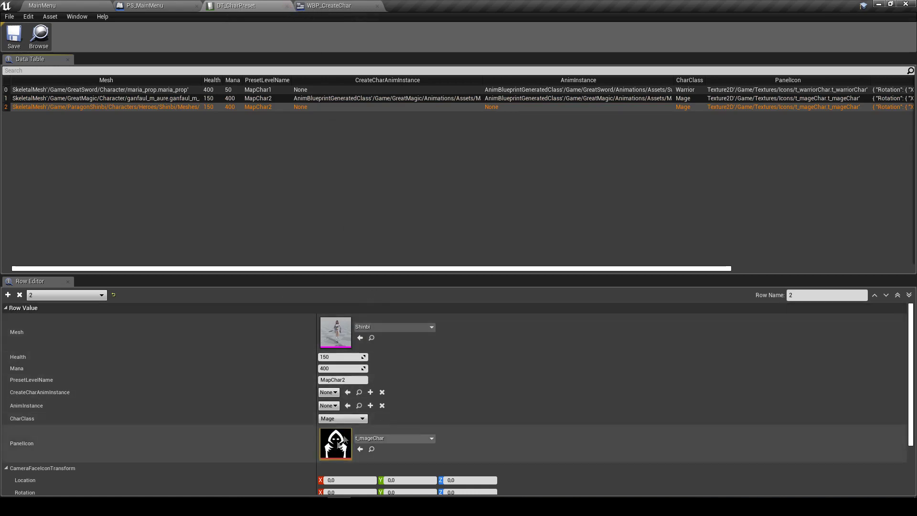
pyautogui.click(370, 393)
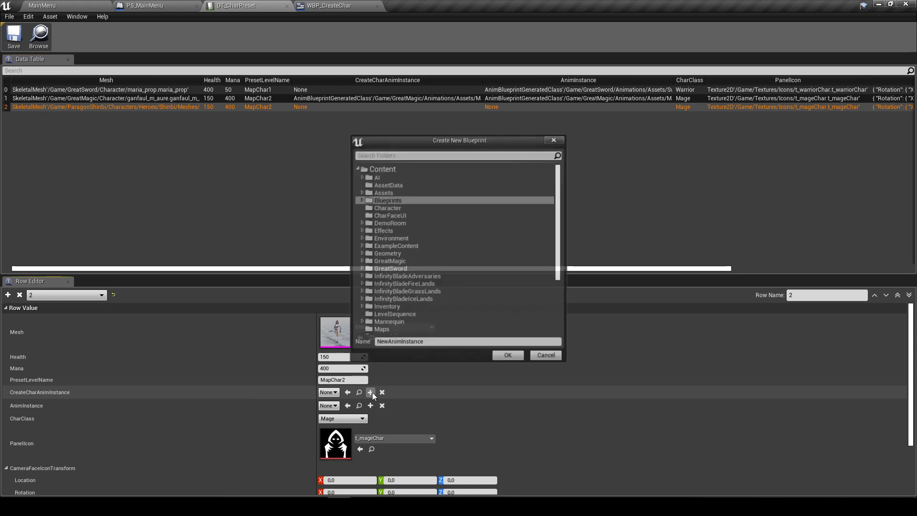
pyautogui.click(557, 356)
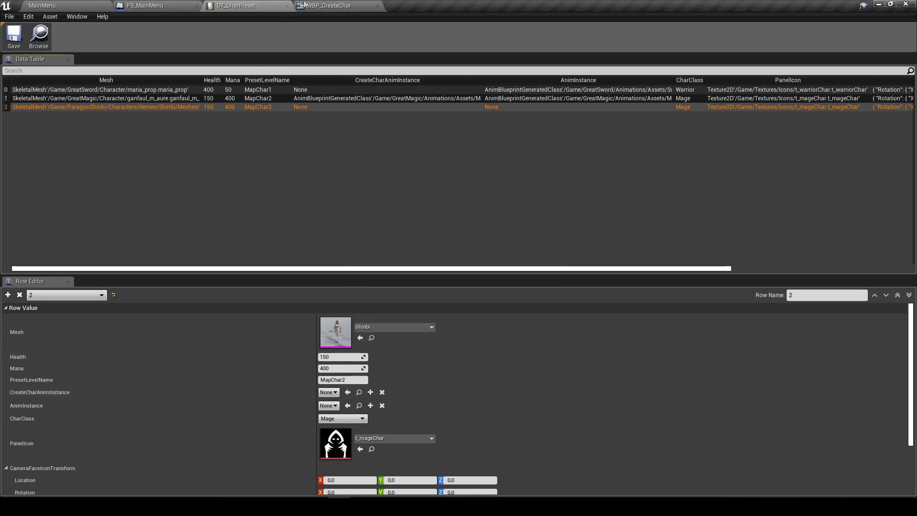
pyautogui.click(77, 10)
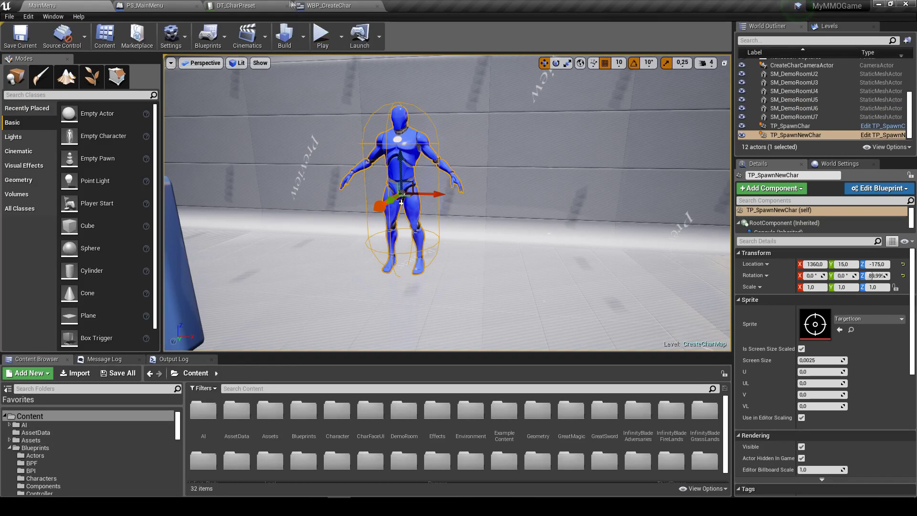
# From DT_CharPreset, browse to the Shinbi mesh and inspect the Paragon_Proto_Retarget asset's actions
pyautogui.click(253, 6)
pyautogui.click(372, 338)
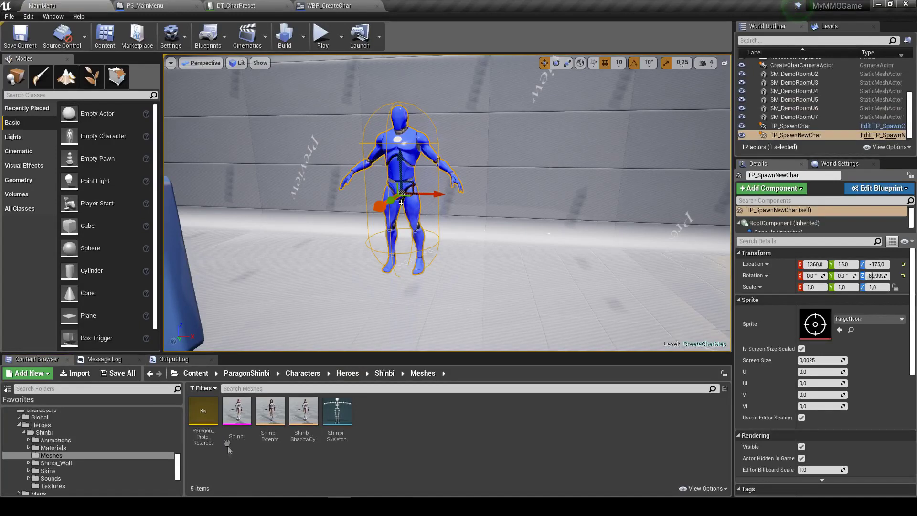
pyautogui.moveTo(234, 429)
pyautogui.rightClick(215, 418)
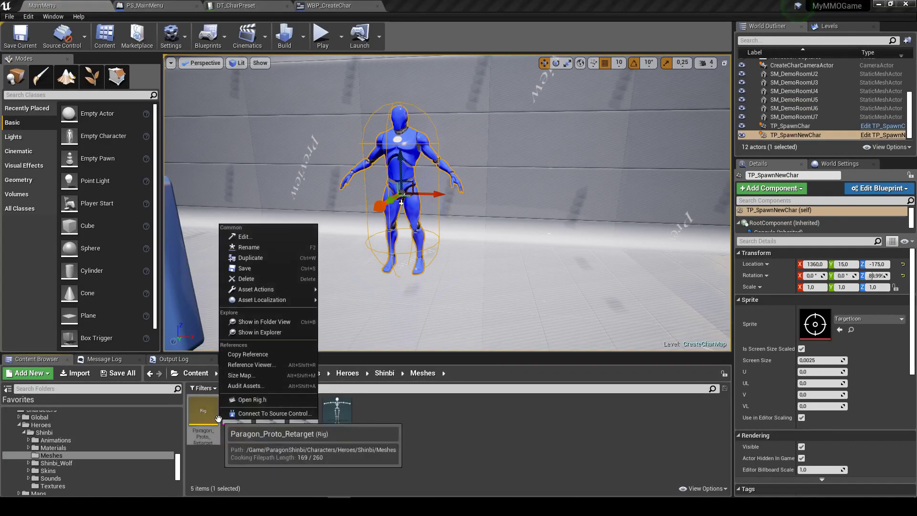
pyautogui.click(244, 432)
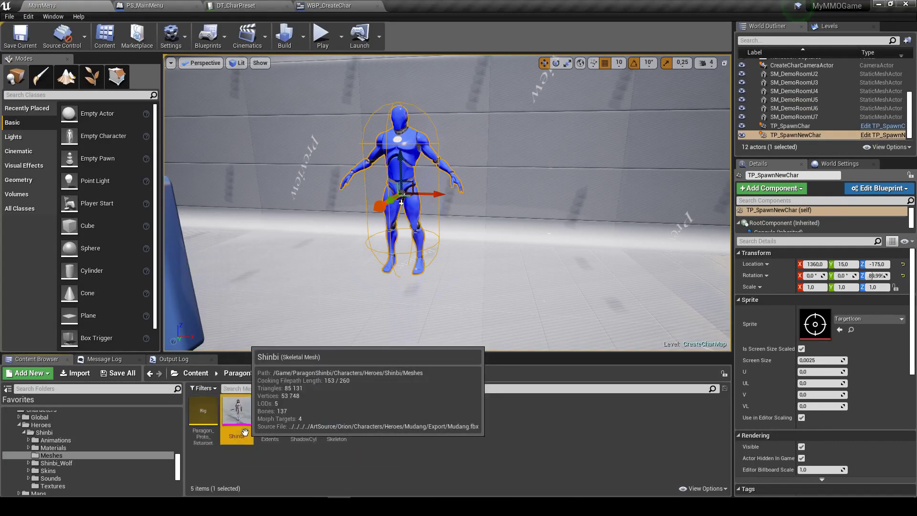
# Look through the Shinbi Animations folder, then select Shinbi_AnimBlueprint in the Shinbi folder
pyautogui.click(113, 442)
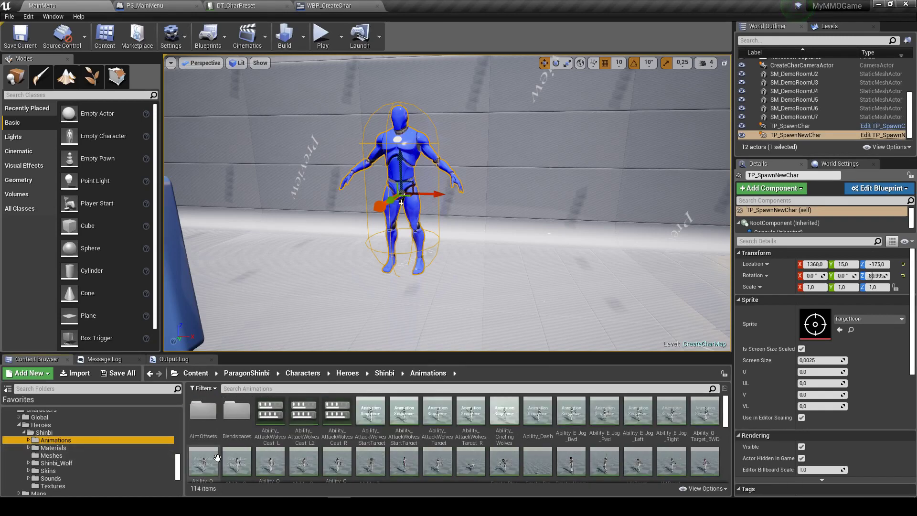
pyautogui.scroll(-5, 367, 426)
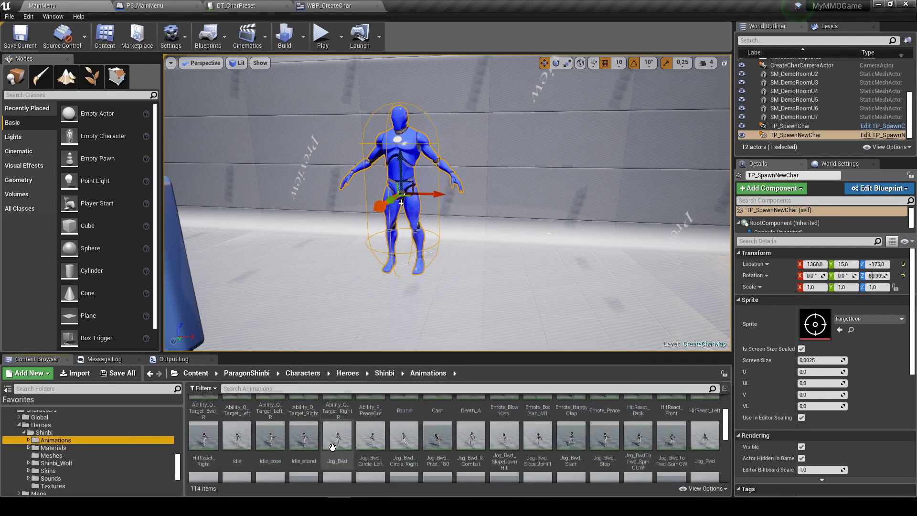
pyautogui.scroll(-5, 366, 427)
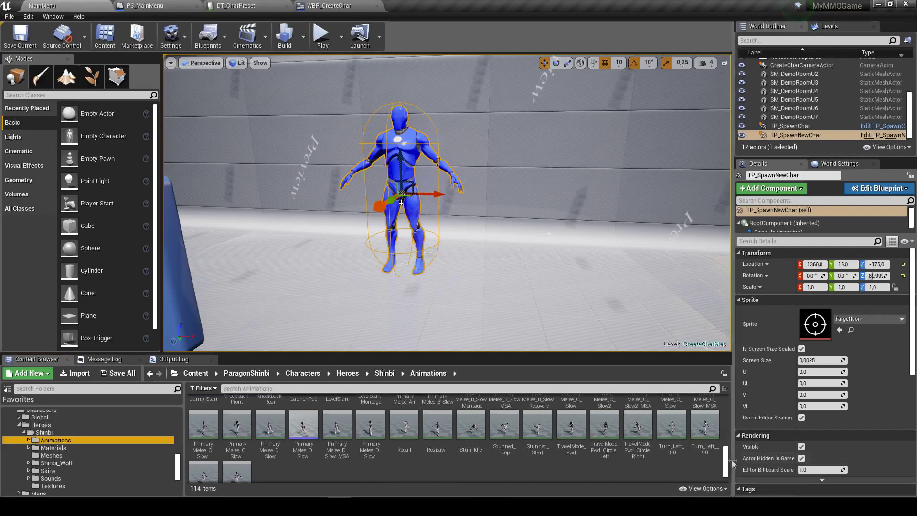
pyautogui.click(44, 432)
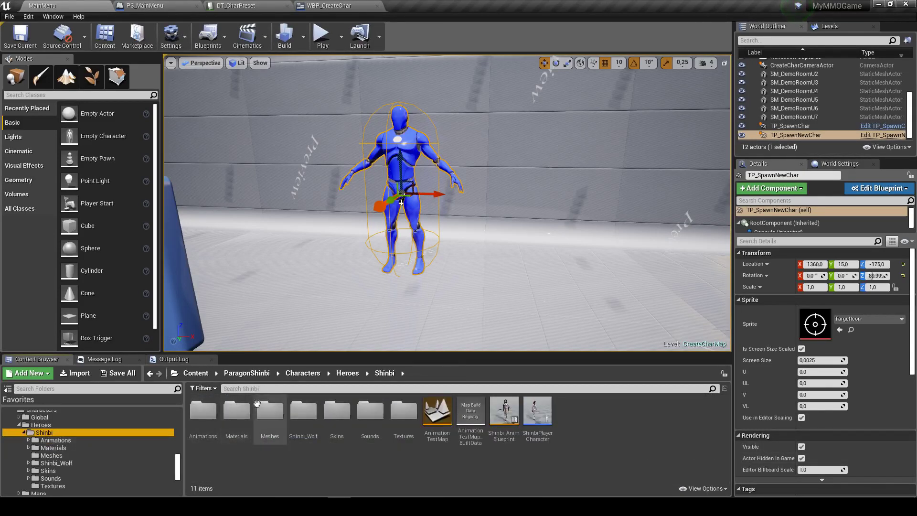
pyautogui.moveTo(270, 410); pyautogui.dragTo(306, 410)
pyautogui.click(503, 416)
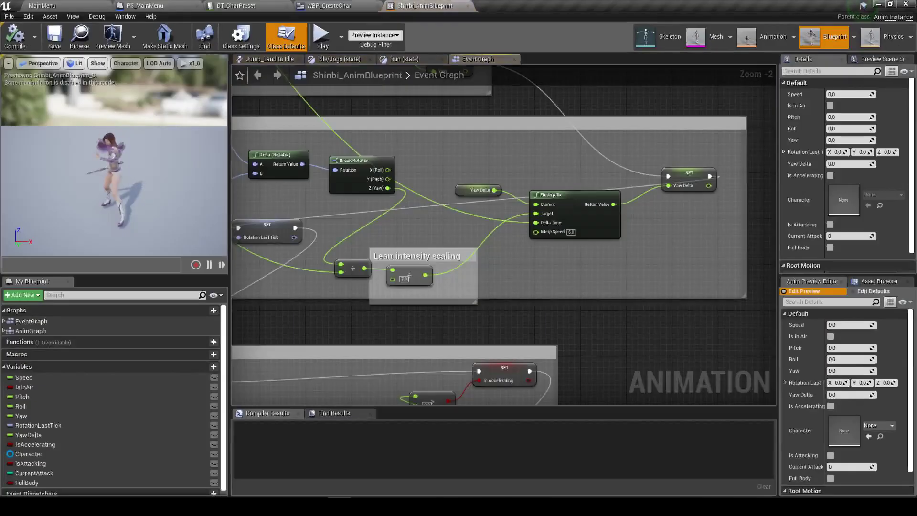
# Inspect the Shinbi mesh and its preview mesh list without changes, then close the mesh editor
pyautogui.click(707, 37)
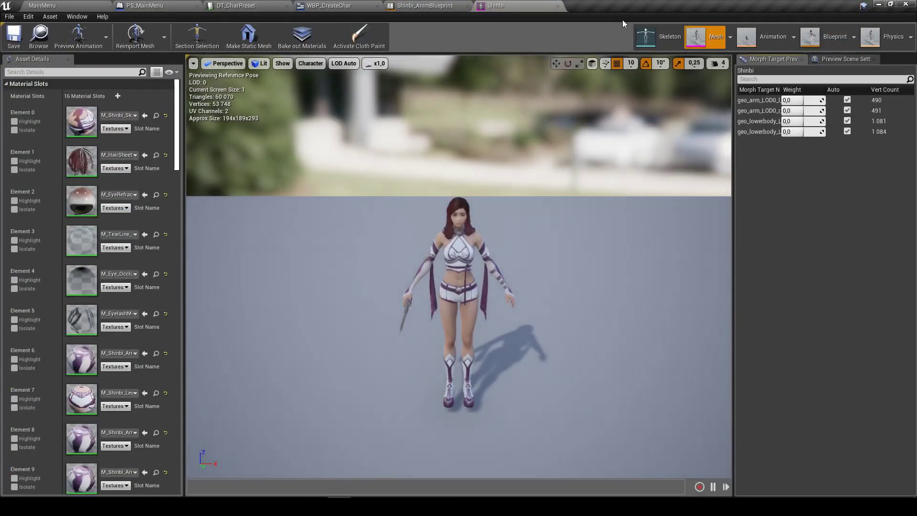
pyautogui.click(730, 37)
pyautogui.click(730, 36)
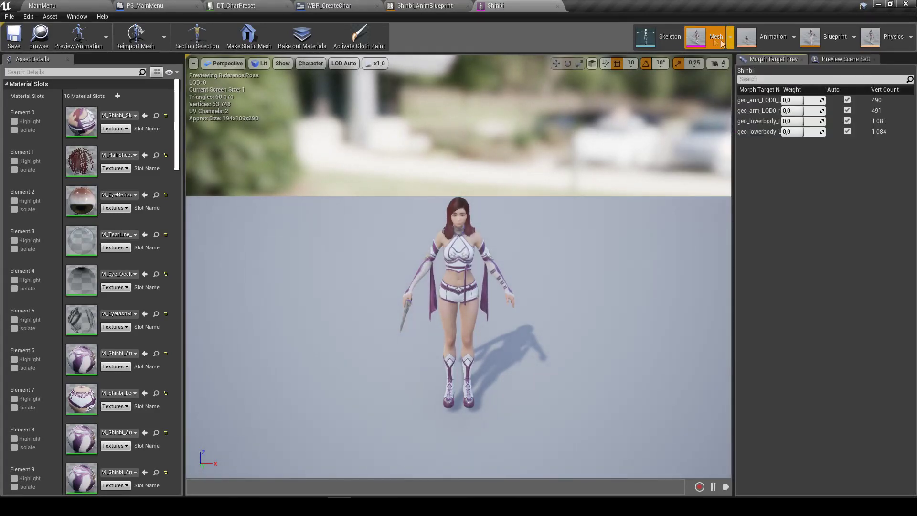
pyautogui.click(558, 7)
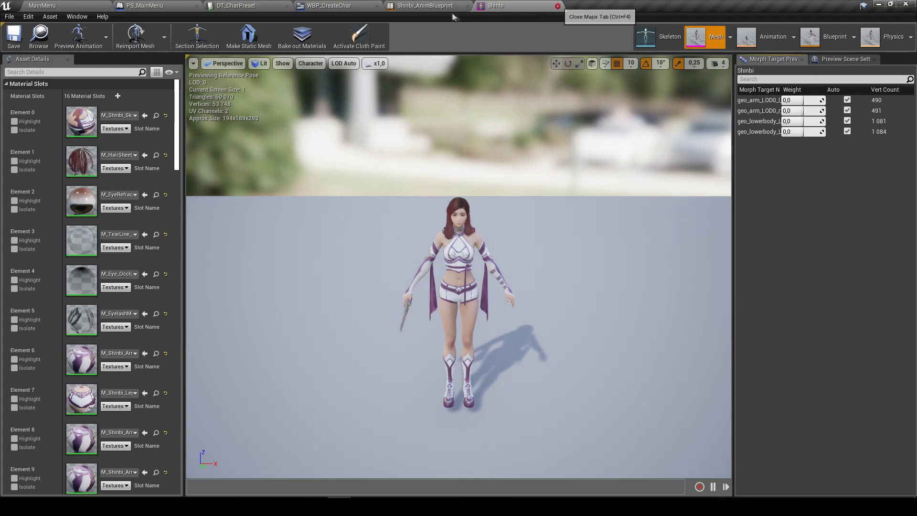
# Review the Begin Play nodes in Shinbi_AnimBlueprint's Event Graph, then close the blueprint
pyautogui.scroll(-4, 463, 135)
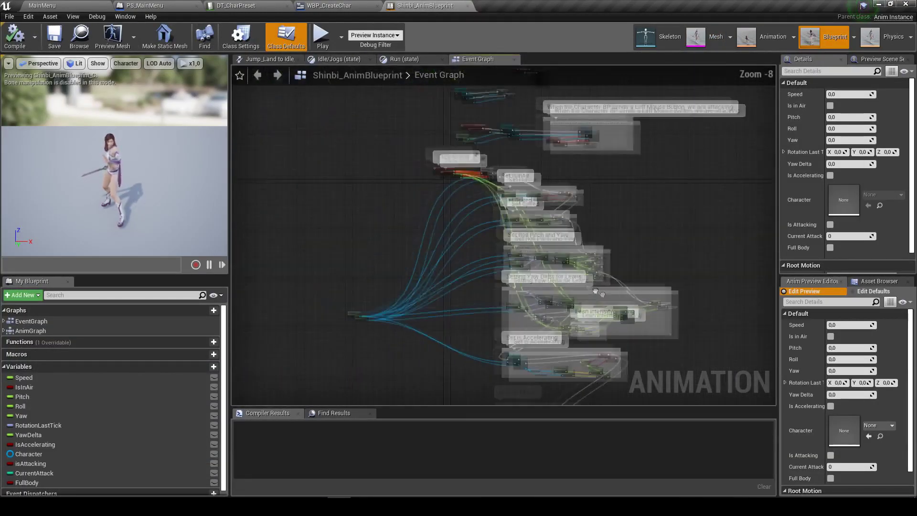
pyautogui.scroll(-2, 493, 108)
pyautogui.scroll(7, 493, 107)
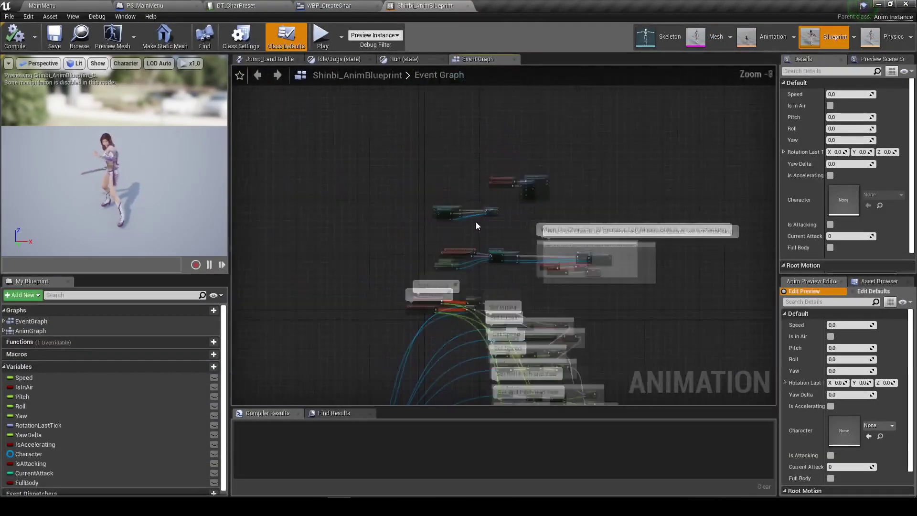
pyautogui.moveTo(442, 230); pyautogui.dragTo(381, 222, button='right')
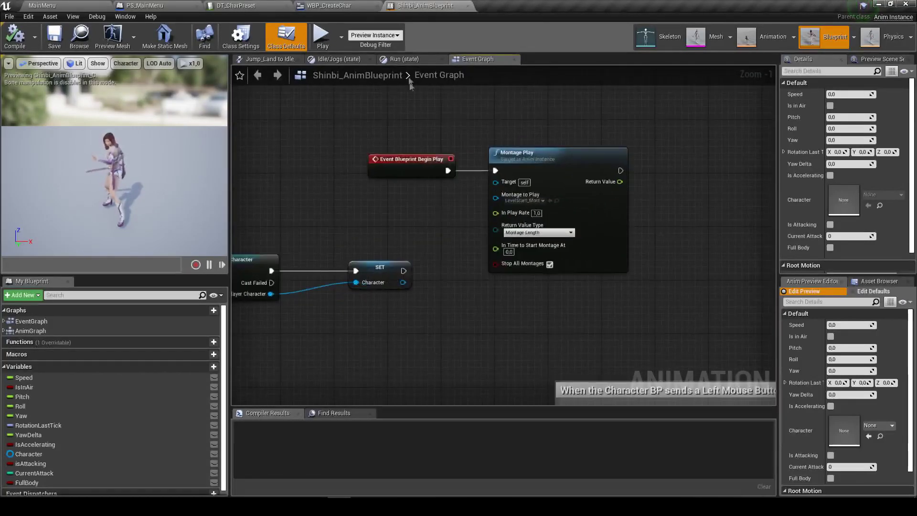
pyautogui.click(468, 6)
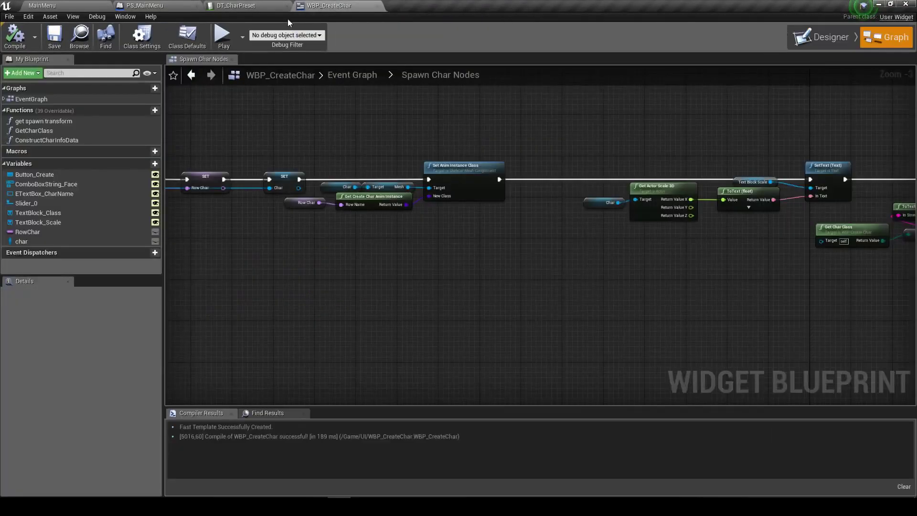
# From the Shinbi mesh, create an Anim Blueprint named Shinbi_CreateCharAnimBP and open it
pyautogui.click(262, 6)
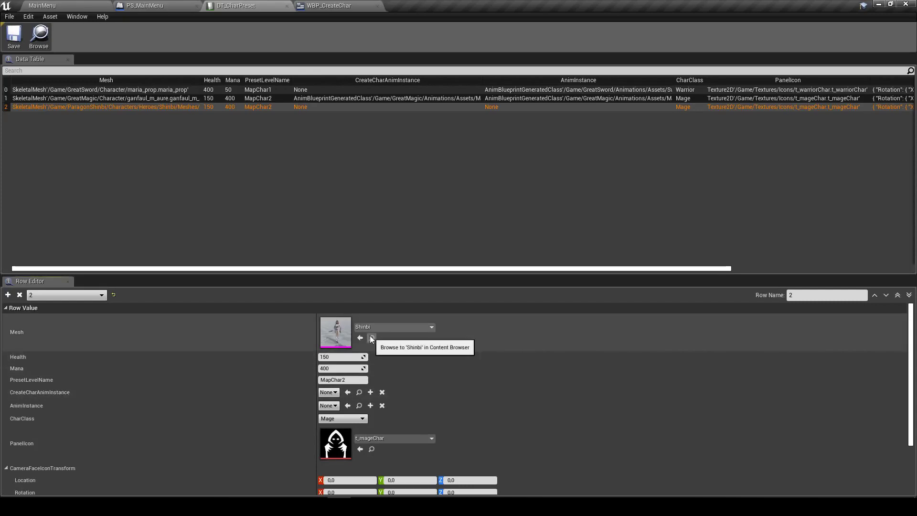
pyautogui.click(370, 338)
pyautogui.rightClick(235, 415)
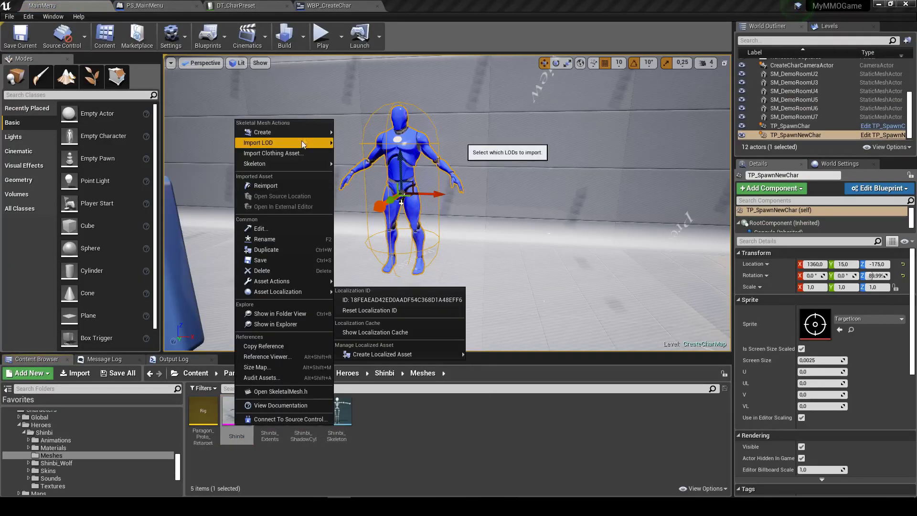
pyautogui.moveTo(307, 134)
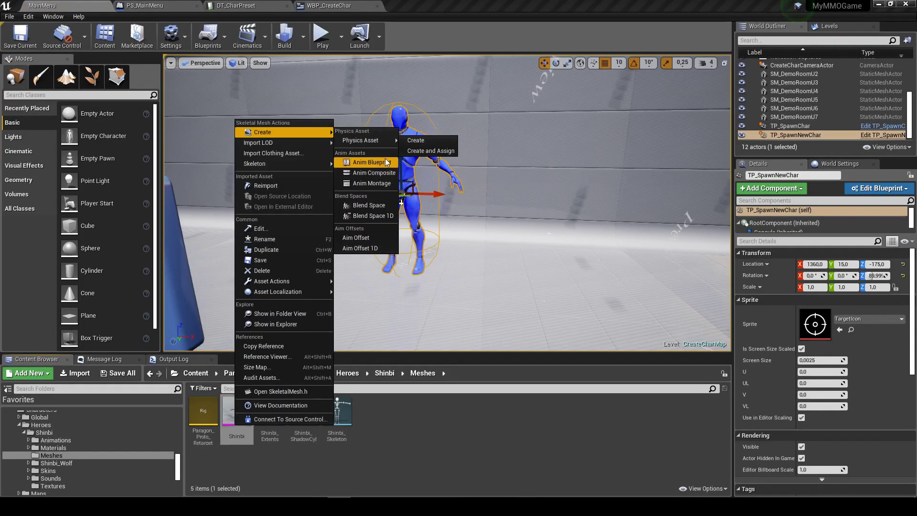
pyautogui.click(358, 159)
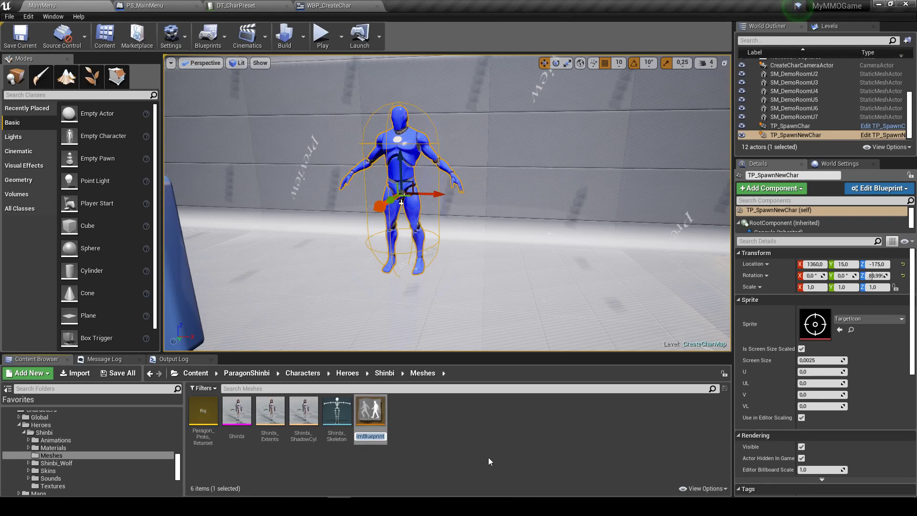
pyautogui.write('Shinbi_CreateCharAnimBP')
pyautogui.press('Return')
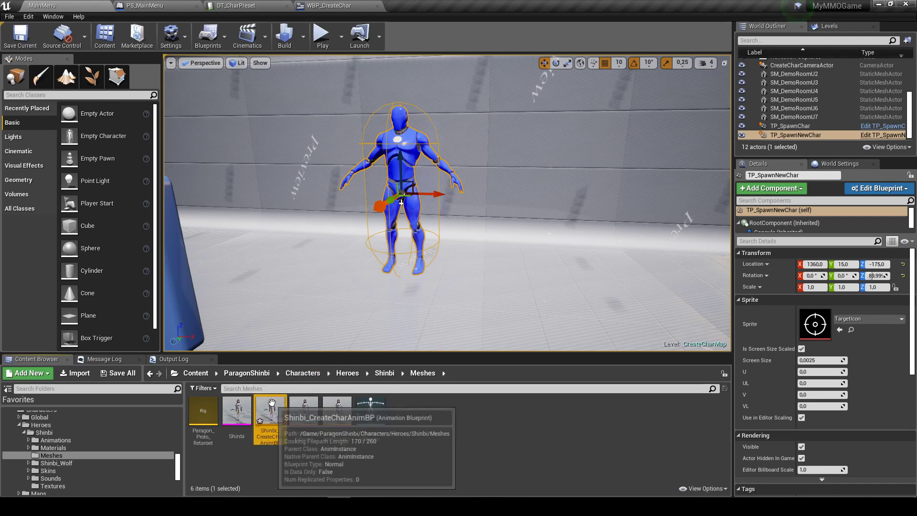
pyautogui.doubleClick(270, 413)
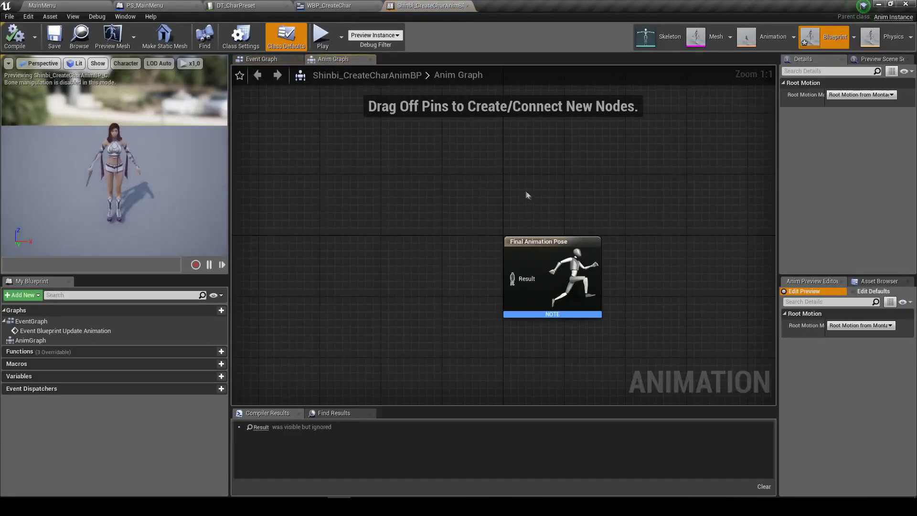
# Check Shinbi_CreateCharAnimBP's Event Graph and Anim Graph, then go back to the MainMenu level
pyautogui.scroll(-3, 528, 194)
pyautogui.click(275, 63)
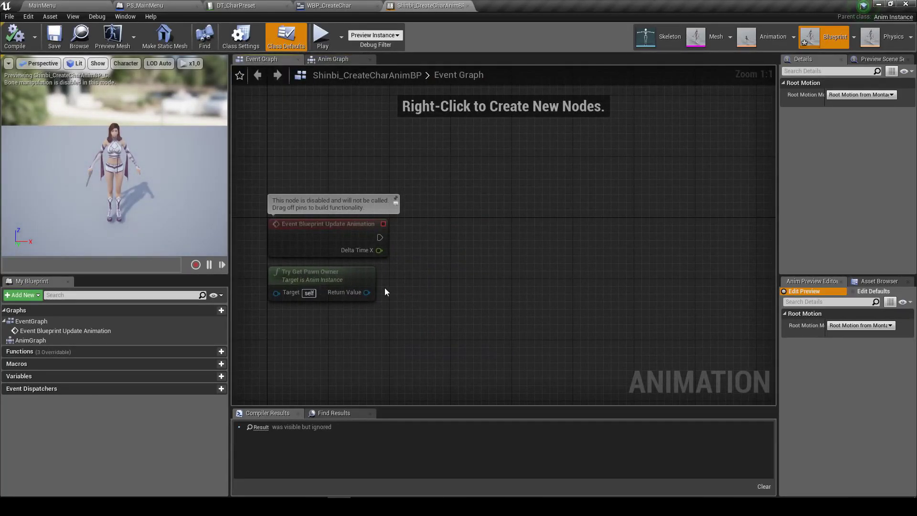
pyautogui.click(343, 62)
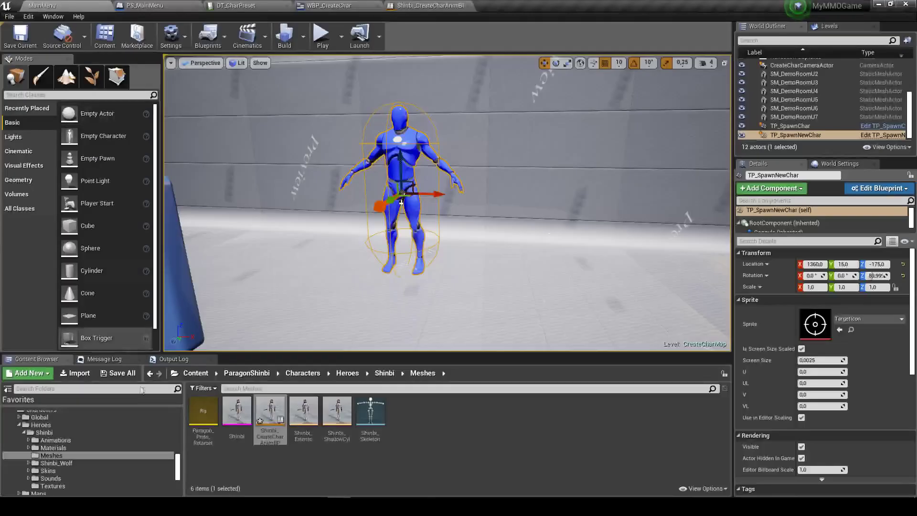
pyautogui.click(42, 5)
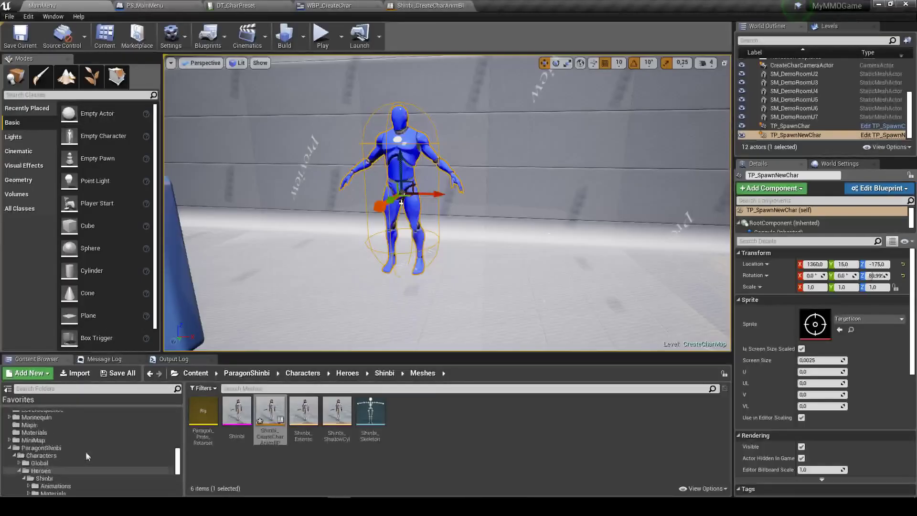
# Search the ParagonShinbi content for Ability_Q_Target_BWD and preview it close up
pyautogui.click(78, 463)
pyautogui.write('Ability_Q_Target_BWD')
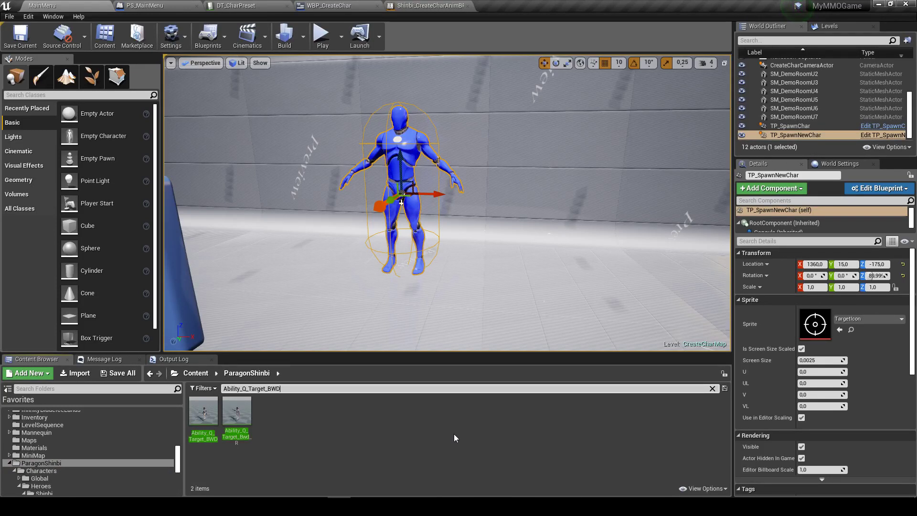
pyautogui.doubleClick(202, 442)
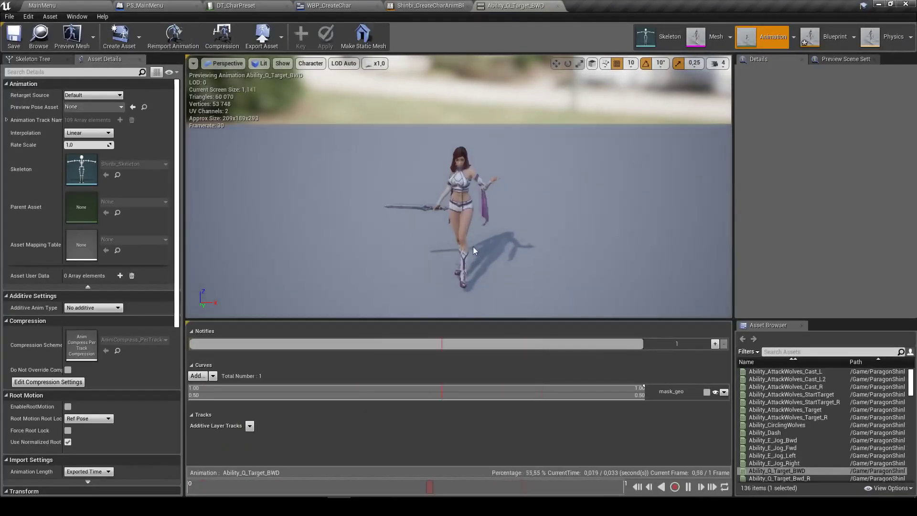
pyautogui.moveTo(474, 250); pyautogui.dragTo(472, 191)
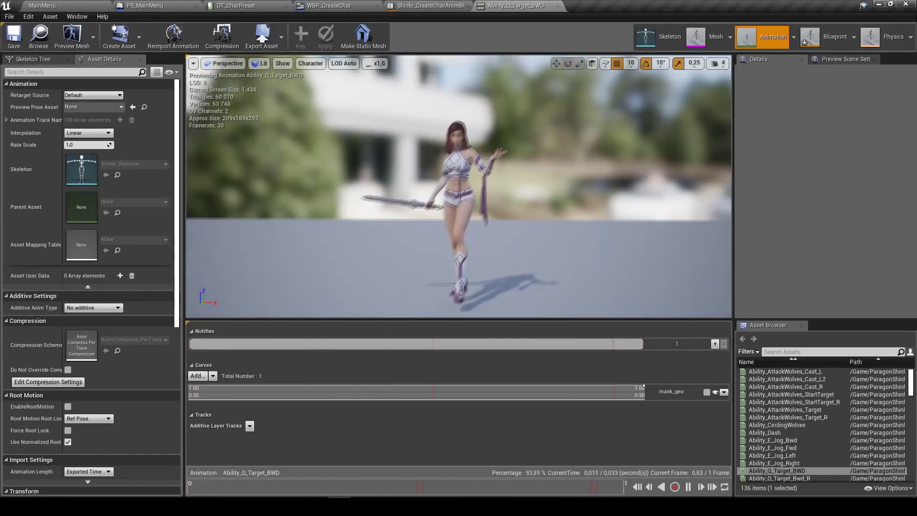
pyautogui.moveTo(479, 225); pyautogui.dragTo(480, 222)
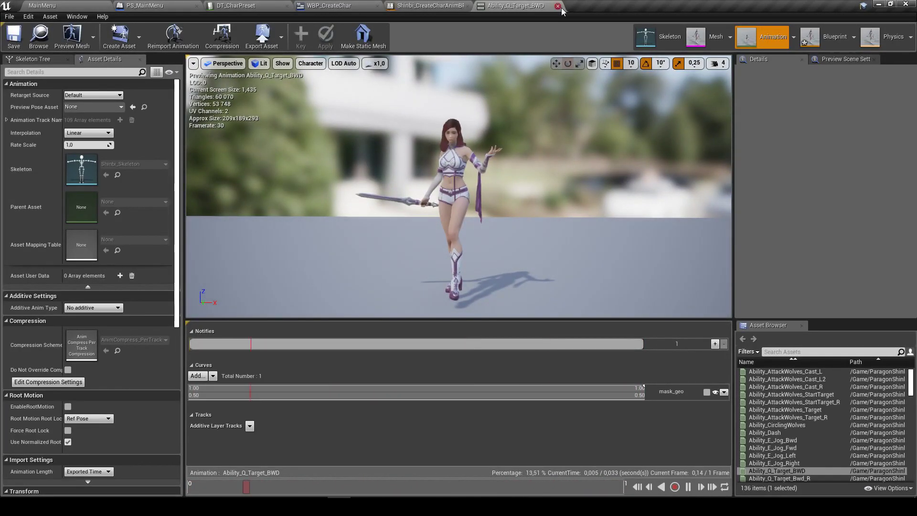
# Compare with Ability_Q_Target_Bwd_R, then reopen Ability_Q_Target_BWD and orbit close to the face
pyautogui.click(102, 5)
pyautogui.doubleClick(236, 410)
pyautogui.moveTo(480, 224); pyautogui.dragTo(480, 210)
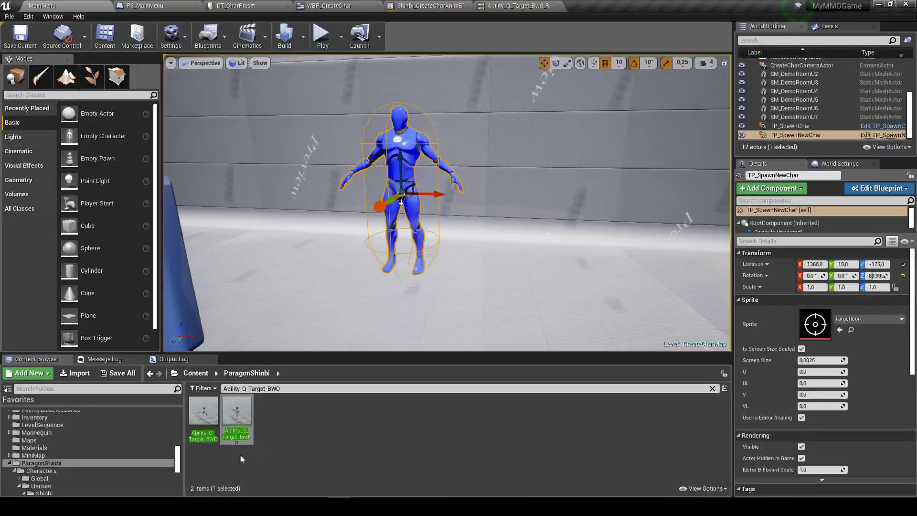
pyautogui.doubleClick(203, 427)
pyautogui.moveTo(422, 239)
pyautogui.mouseDown()
pyautogui.moveTo(458, 224)
pyautogui.moveTo(459, 201)
pyautogui.moveTo(459, 219)
pyautogui.mouseUp()
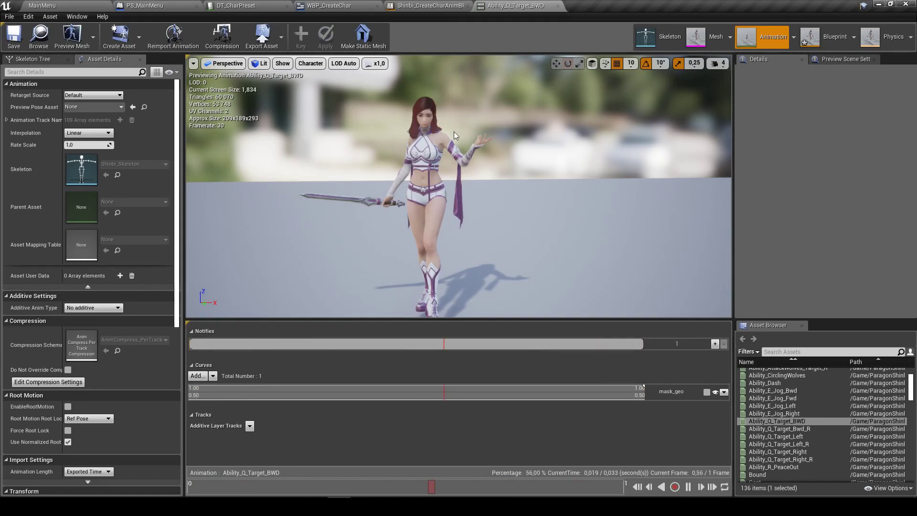
pyautogui.moveTo(455, 151)
pyautogui.mouseDown()
pyautogui.moveTo(458, 143)
pyautogui.moveTo(458, 191)
pyautogui.mouseUp()
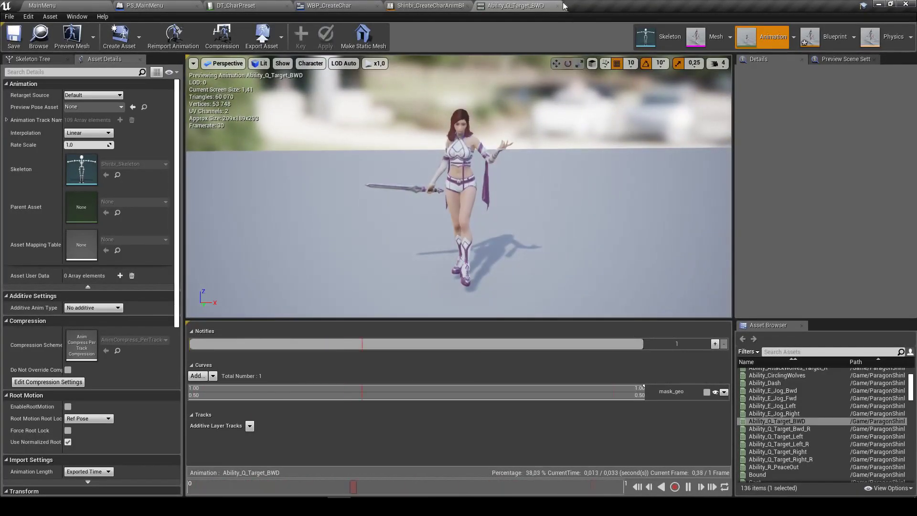
# Back in the anim graph, drag a new node off the Final Animation Pose pin
pyautogui.click(556, 5)
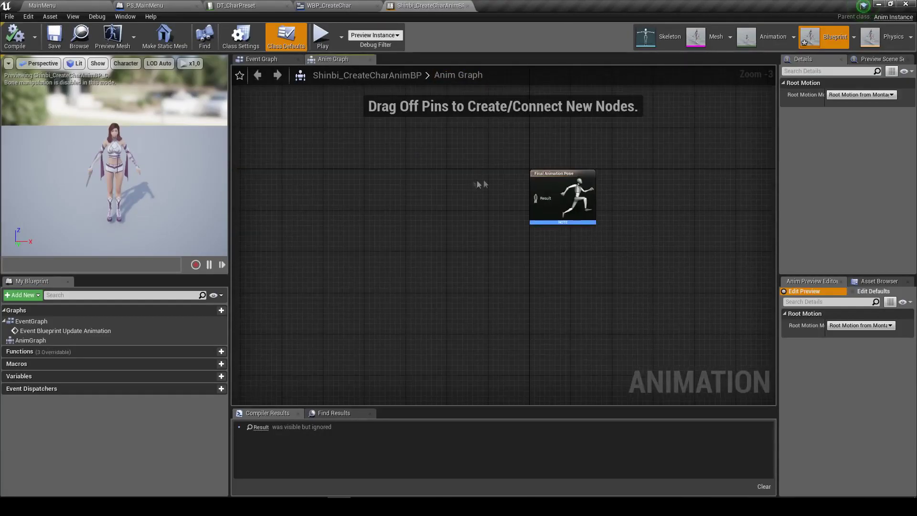
pyautogui.scroll(3, 478, 184)
pyautogui.moveTo(559, 207); pyautogui.dragTo(385, 176)
# Feed a Play Ability_Q_Target_BWD node into Final Animation Pose and compile
pyautogui.write('Ability_Q_Target_BWD')
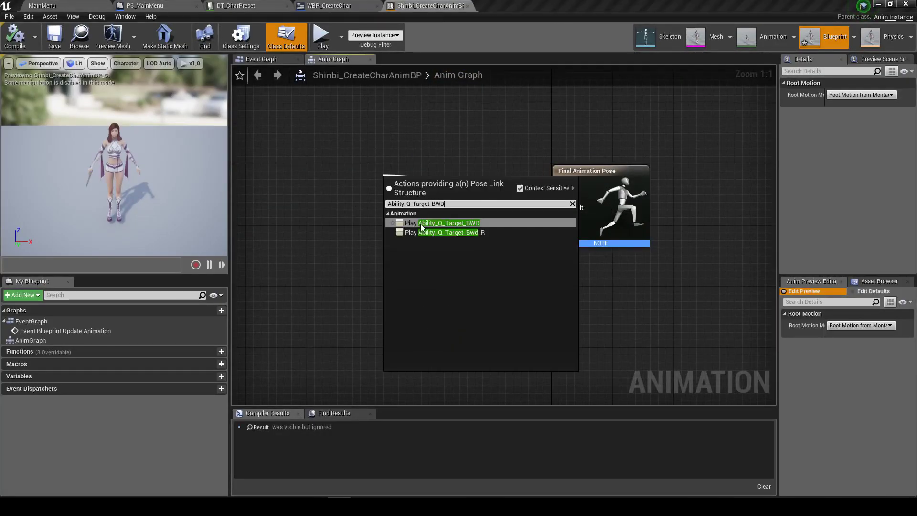
pyautogui.click(459, 222)
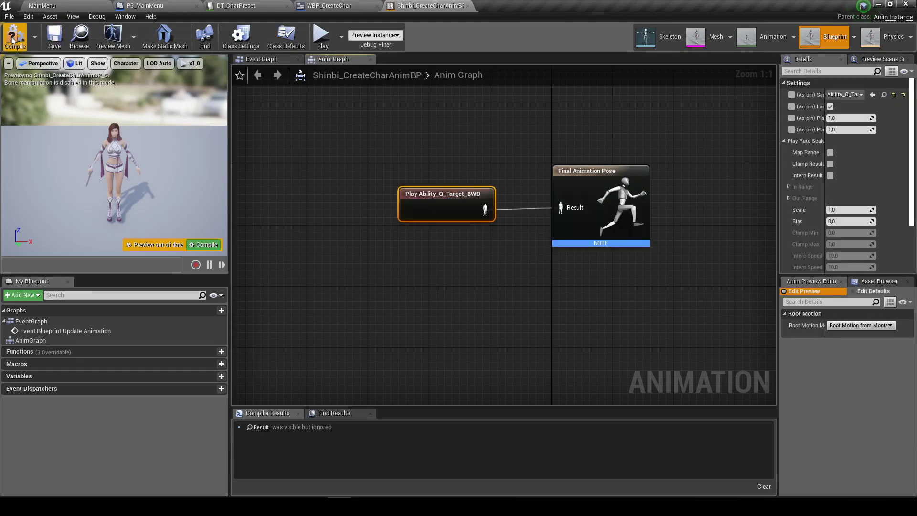
pyautogui.press('F7')
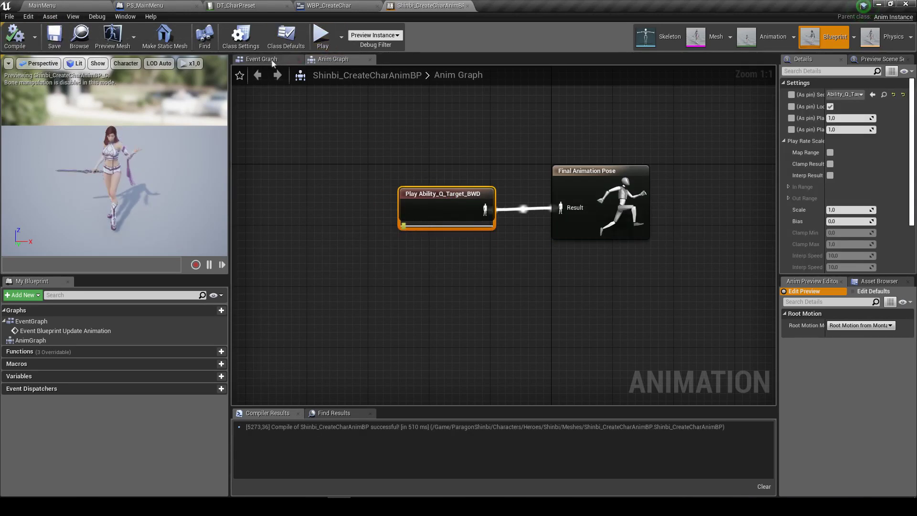
# Delete both nodes from the Event Graph, then return to DT_CharPreset
pyautogui.click(262, 59)
pyautogui.click(333, 219)
pyautogui.keyDown('ctrl'); pyautogui.click(363, 286); pyautogui.keyUp('ctrl')
pyautogui.press('Delete')
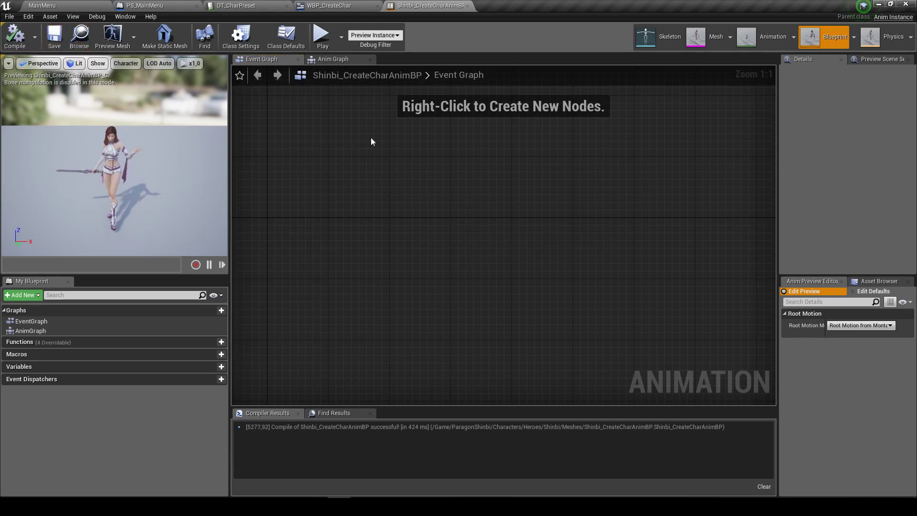
pyautogui.click(329, 5)
pyautogui.click(268, 5)
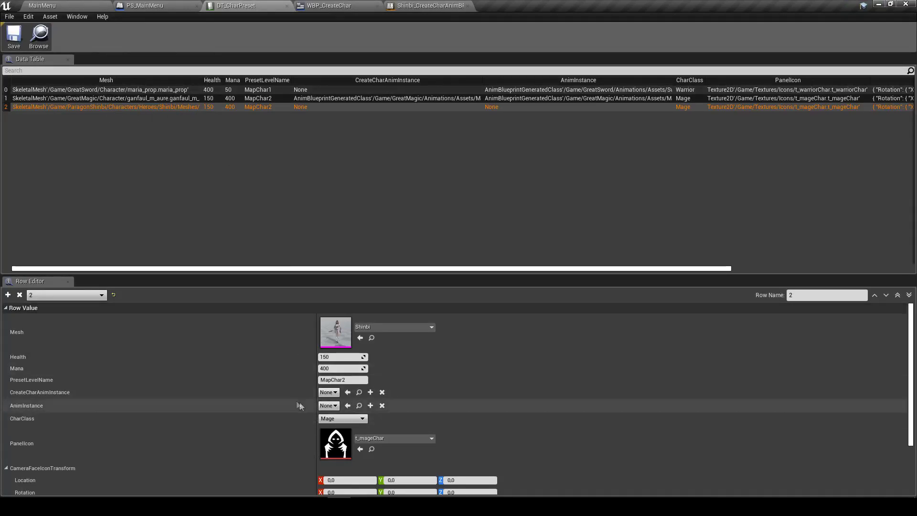
# Set the Shinbi row's CreateCharAnimInstance to Shinbi_CreateCharAnimBP and save DT_CharPreset
pyautogui.click(328, 393)
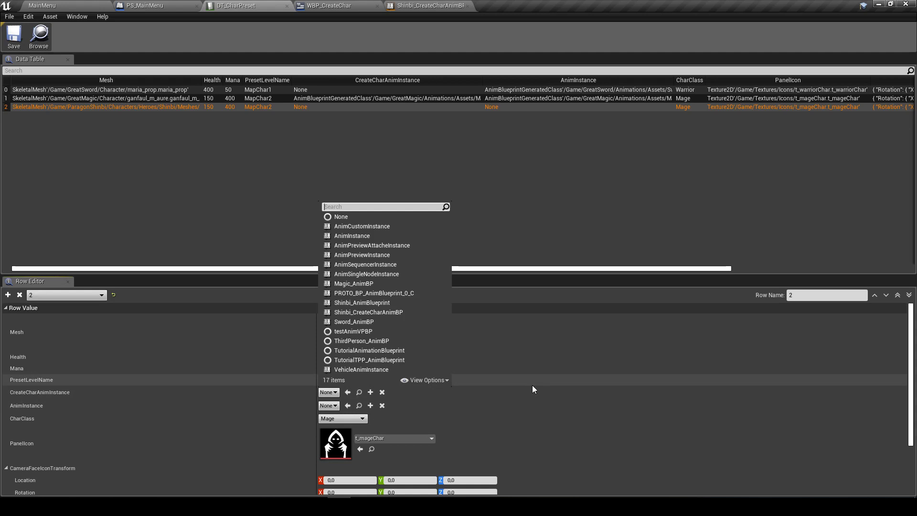
pyautogui.write('shin')
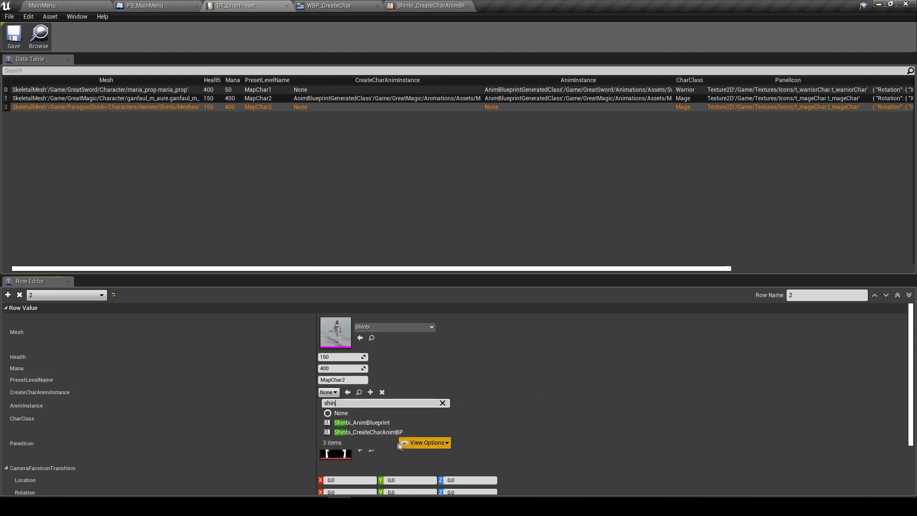
pyautogui.click(377, 432)
pyautogui.click(14, 36)
# In the MainMenu level editor, clear the Output Log
pyautogui.click(69, 6)
pyautogui.click(200, 359)
pyautogui.rightClick(312, 382)
pyautogui.click(335, 330)
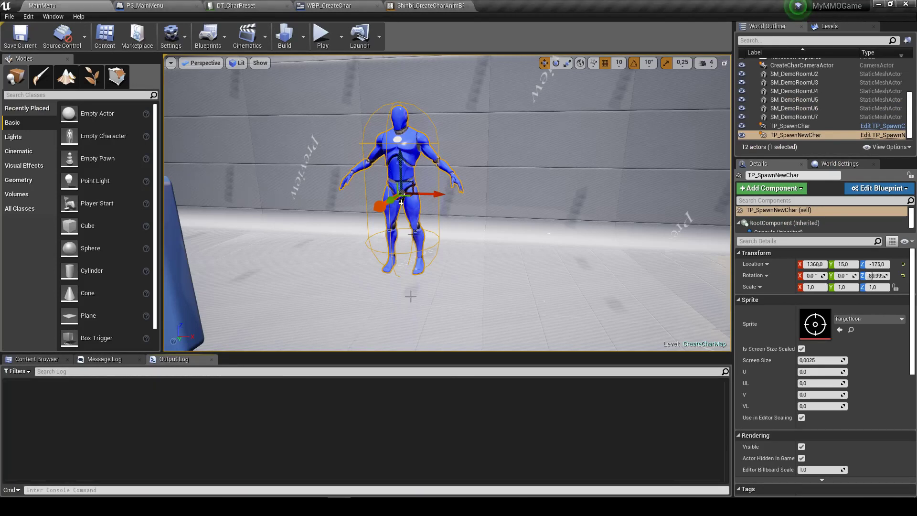
# Play-test creating a Great Magic character up to customisation, then stop the session
pyautogui.click(316, 33)
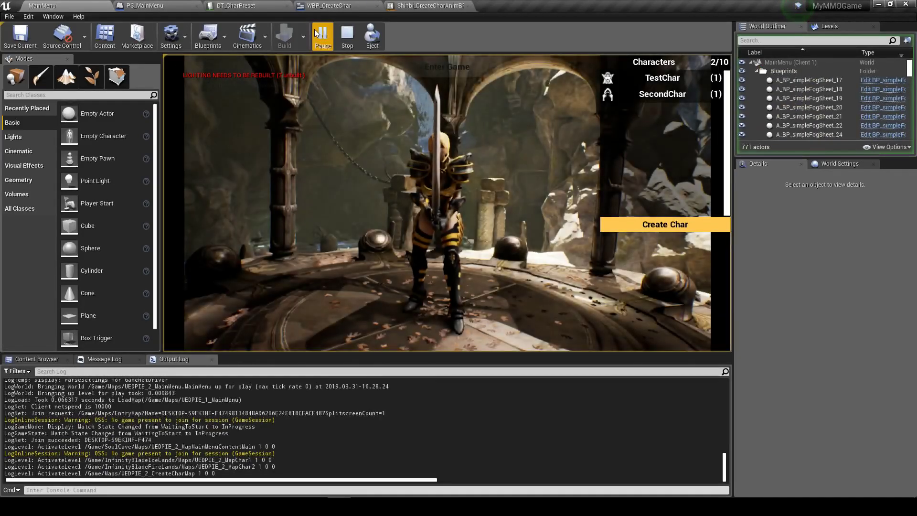
pyautogui.click(620, 223)
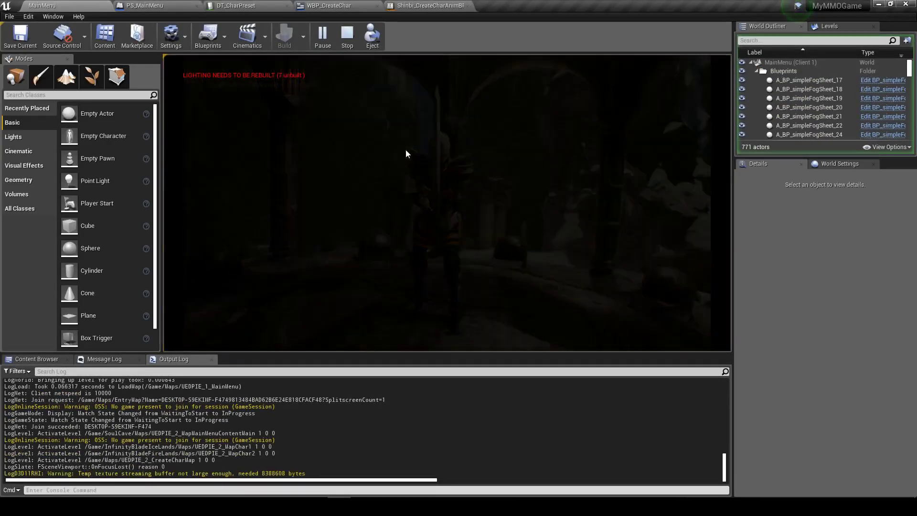
pyautogui.click(223, 187)
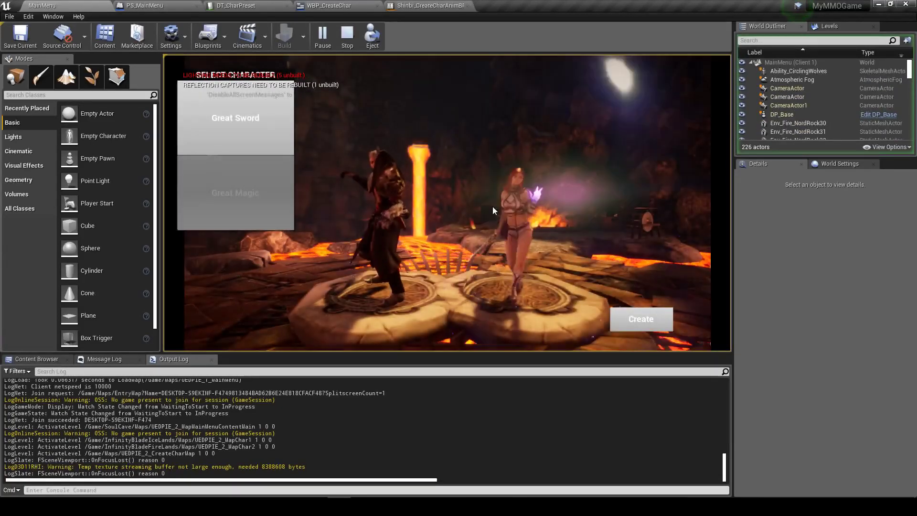
pyautogui.click(519, 211)
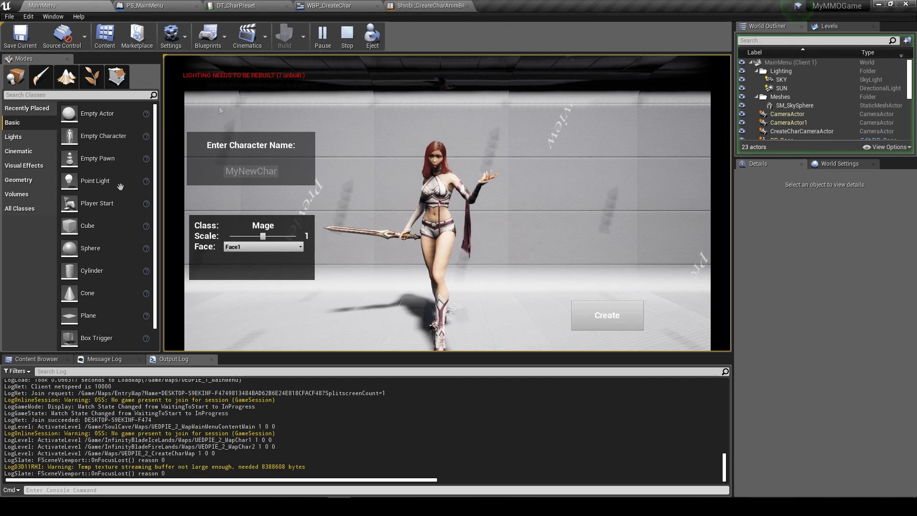
pyautogui.click(347, 34)
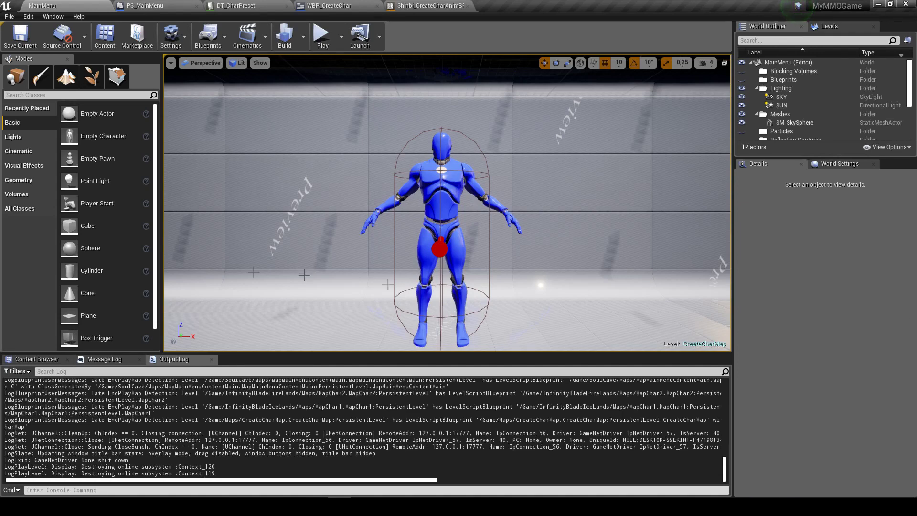
# Clear the Output Log and the Content Browser search filter
pyautogui.rightClick(224, 396)
pyautogui.click(241, 475)
pyautogui.click(37, 359)
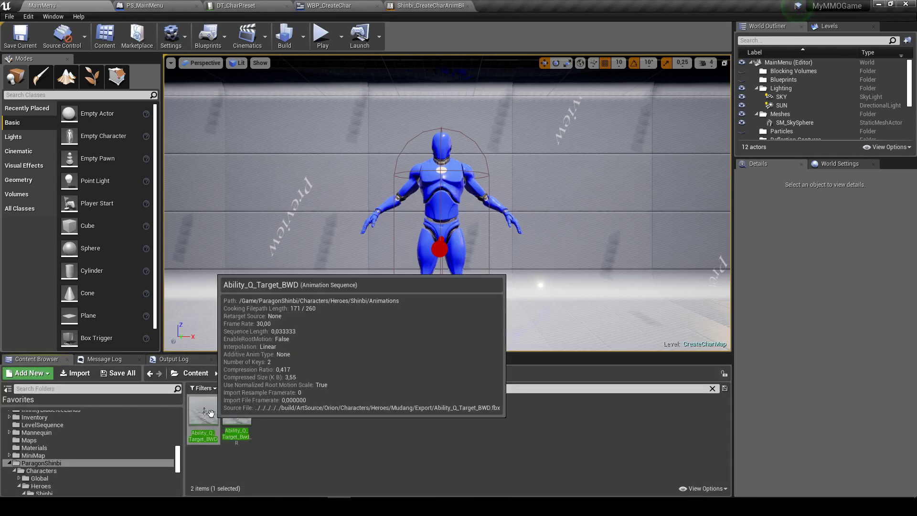
pyautogui.click(712, 389)
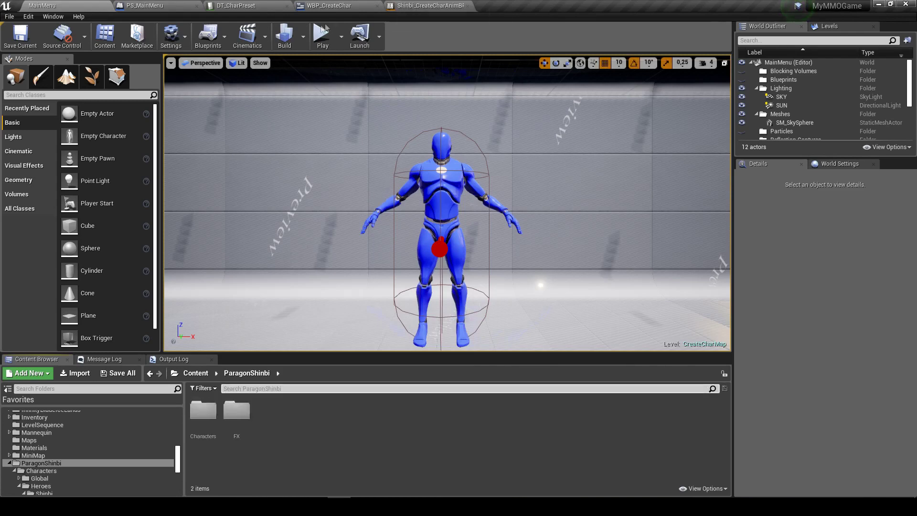
# Open WBP_CreateChar in the Designer and launch another play test
pyautogui.click(329, 6)
pyautogui.scroll(-1, 433, 132)
pyautogui.click(824, 36)
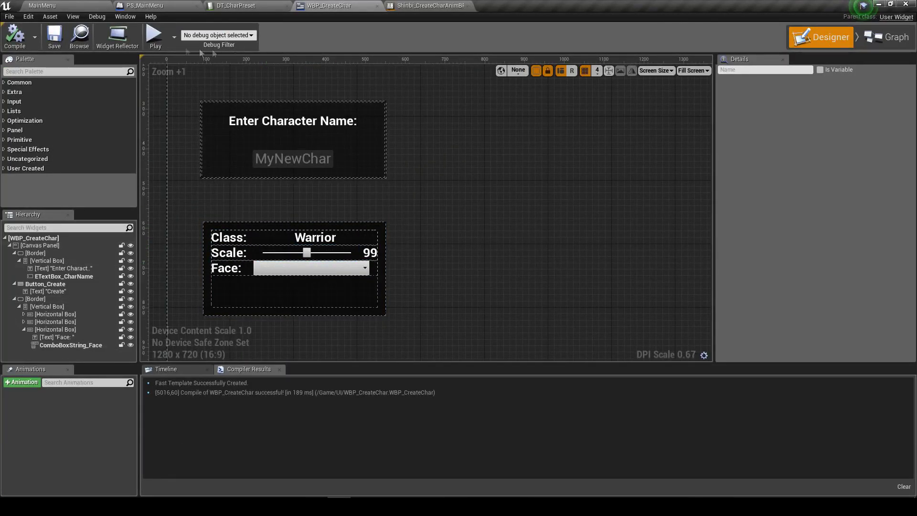
pyautogui.click(154, 36)
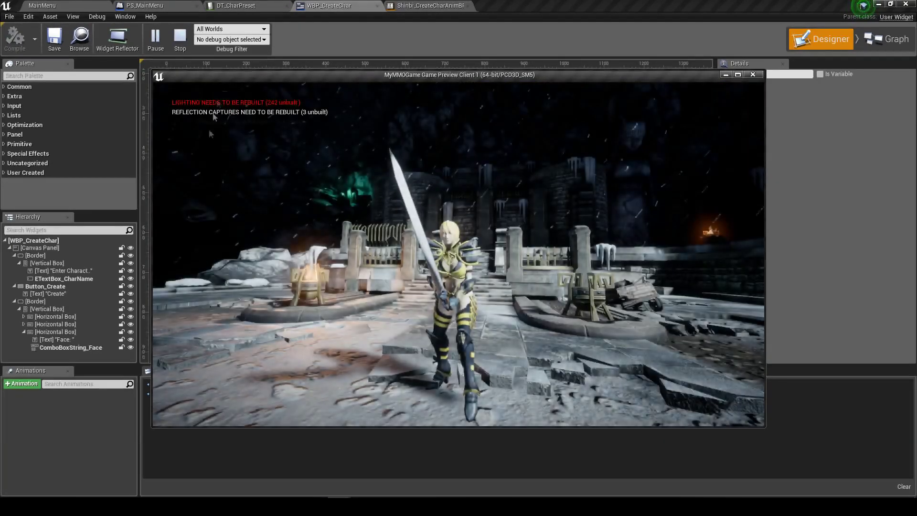
pyautogui.click(243, 245)
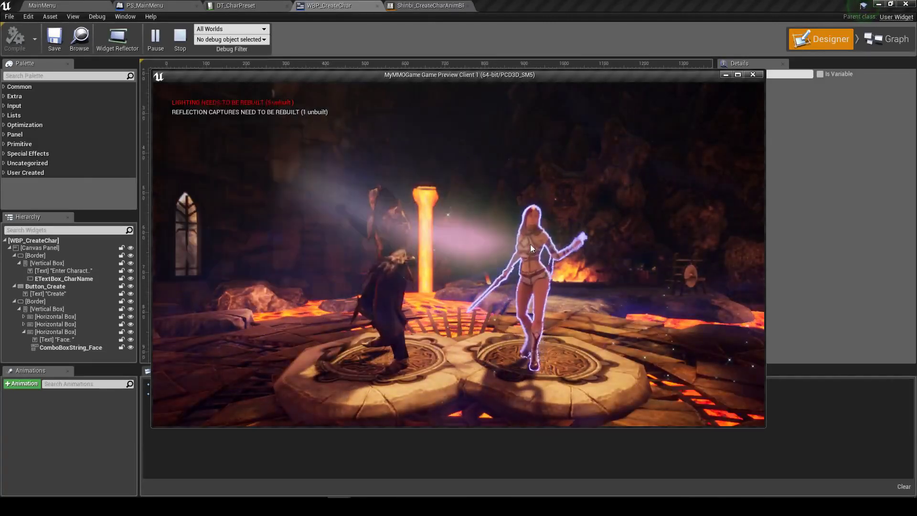
pyautogui.click(530, 245)
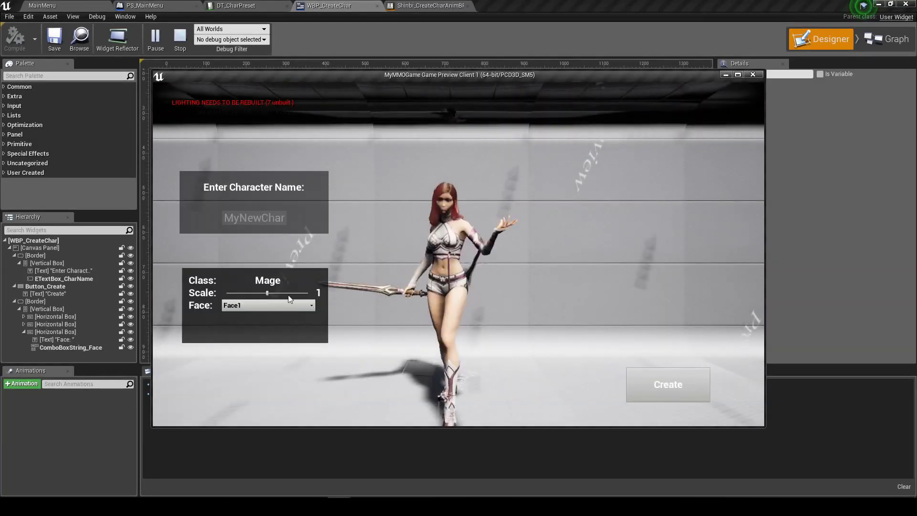
pyautogui.moveTo(266, 292)
pyautogui.mouseDown()
pyautogui.moveTo(287, 293)
pyautogui.moveTo(200, 295)
pyautogui.mouseUp()
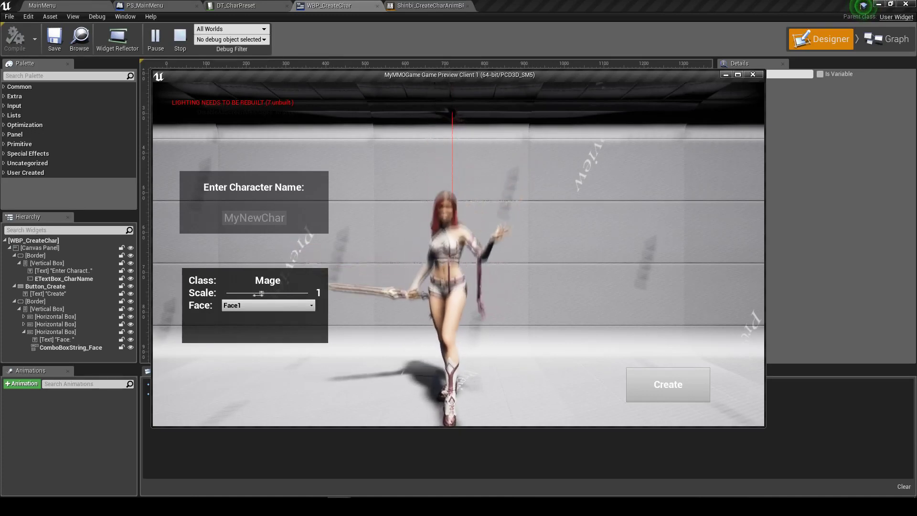
pyautogui.moveTo(209, 298)
pyautogui.mouseDown()
pyautogui.moveTo(270, 308)
pyautogui.moveTo(259, 306)
pyautogui.moveTo(273, 297)
pyautogui.moveTo(261, 293)
pyautogui.mouseUp()
pyautogui.click(260, 307)
pyautogui.click(262, 316)
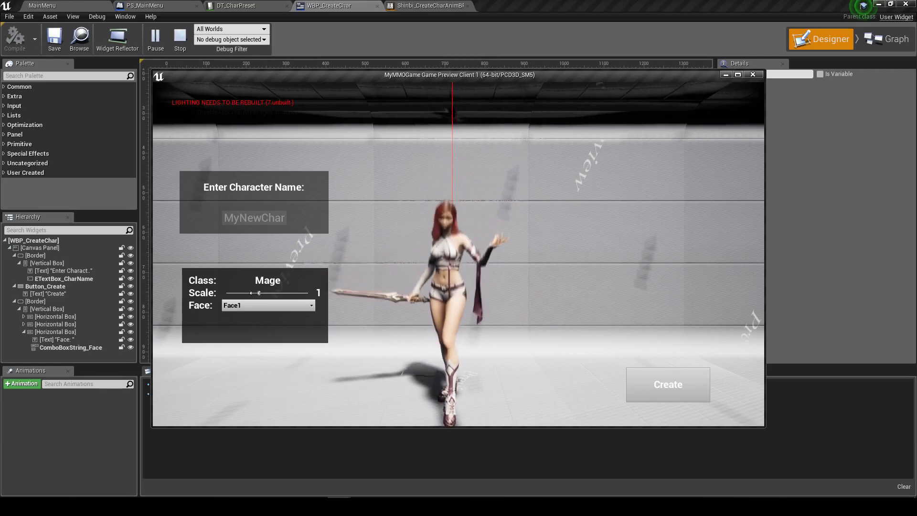
pyautogui.moveTo(261, 293)
pyautogui.mouseDown()
pyautogui.moveTo(299, 295)
pyautogui.moveTo(272, 294)
pyautogui.mouseUp()
pyautogui.press('Escape')
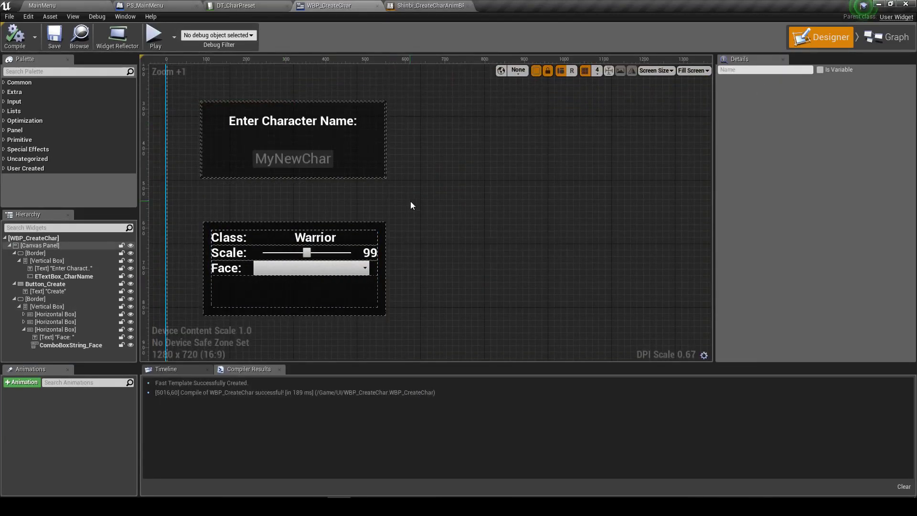
pyautogui.moveTo(412, 205); pyautogui.dragTo(379, 162, button='right')
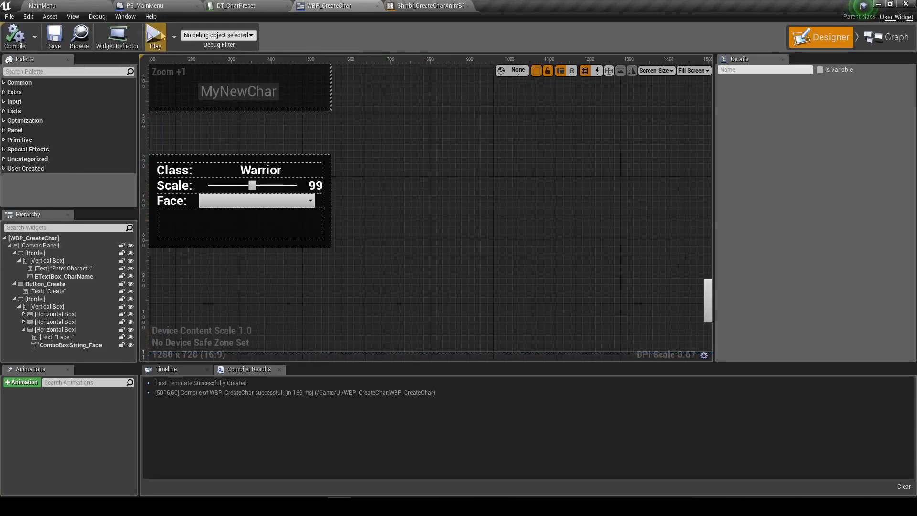
pyautogui.click(93, 5)
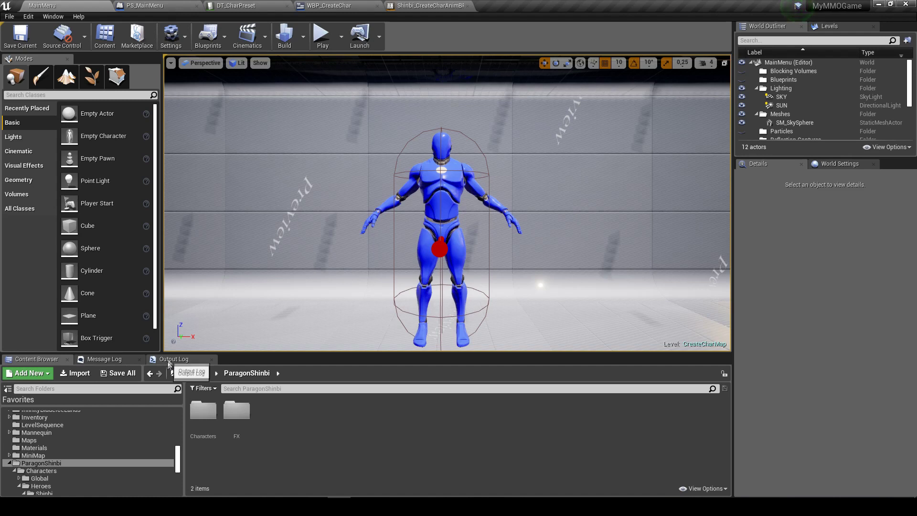
pyautogui.click(328, 4)
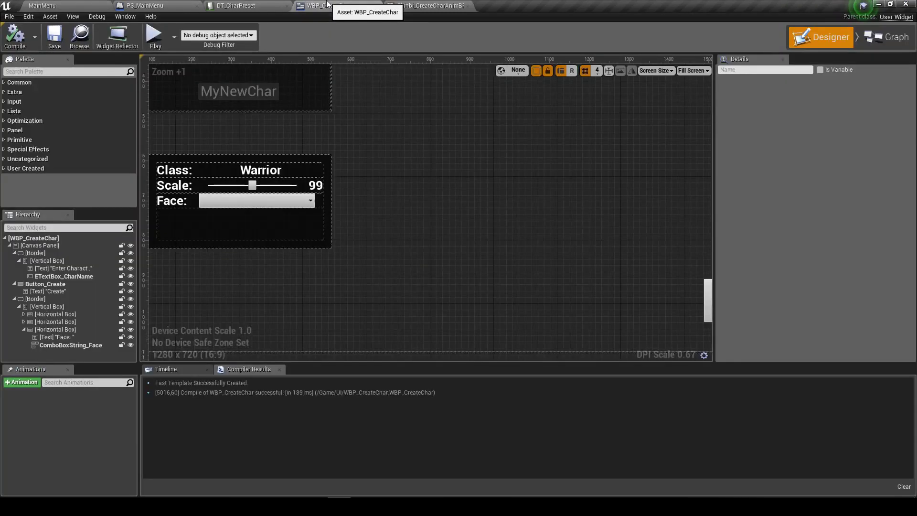
pyautogui.moveTo(215, 236); pyautogui.dragTo(273, 244, button='right')
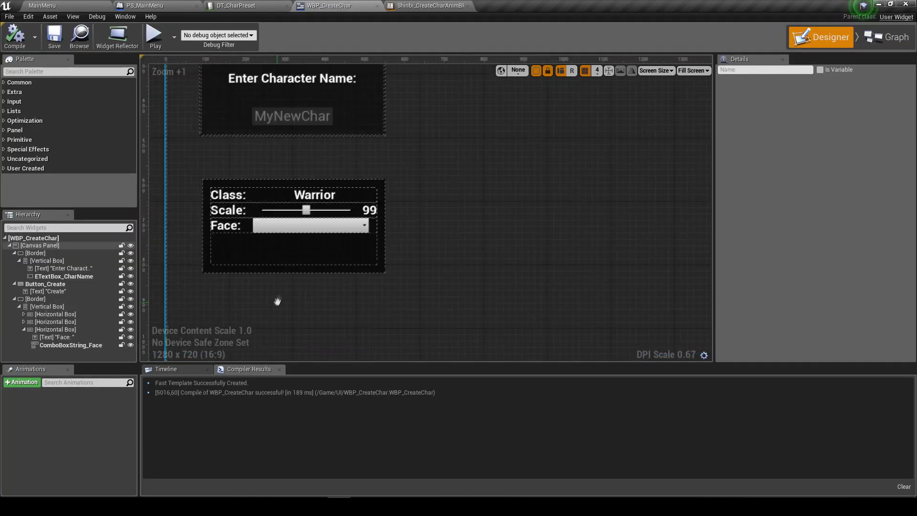
pyautogui.click(273, 241)
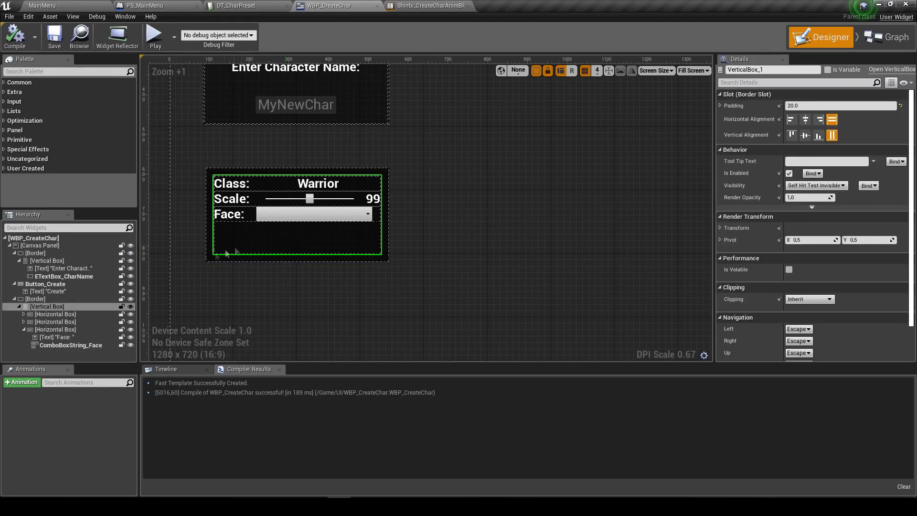
pyautogui.click(24, 330)
pyautogui.click(45, 330)
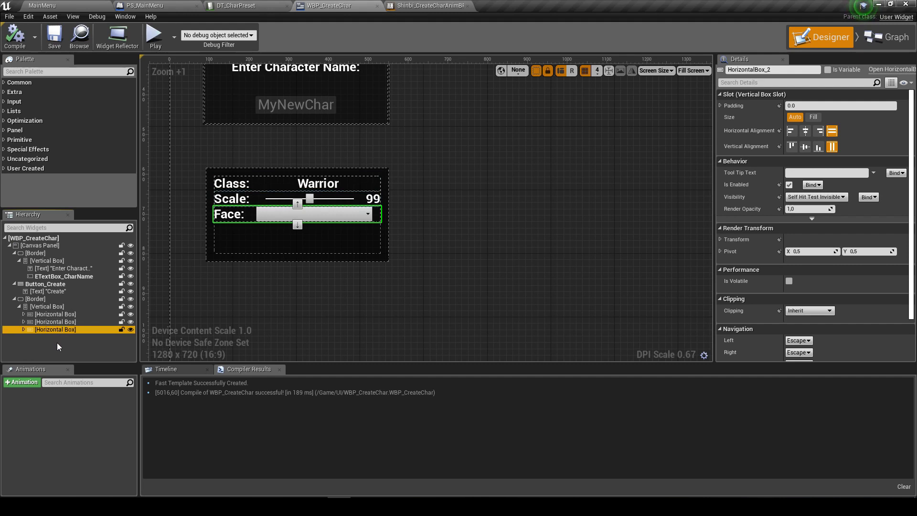
pyautogui.click(45, 307)
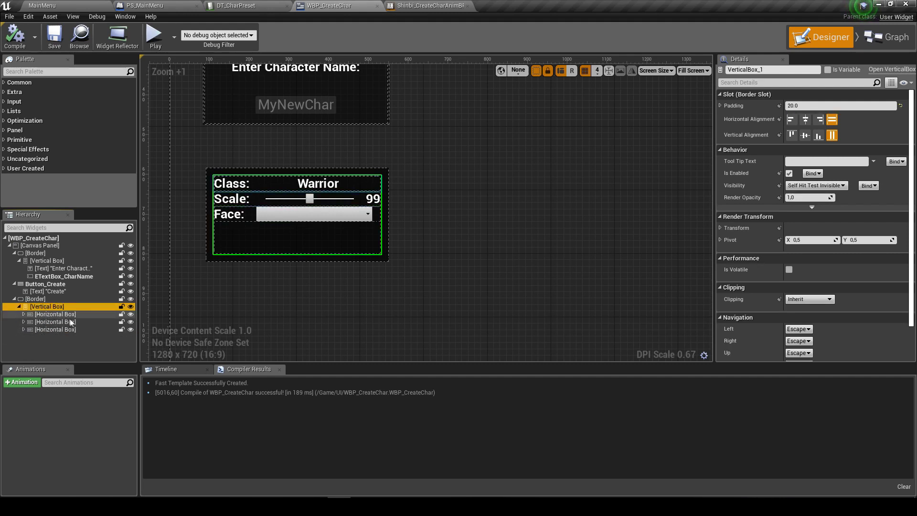
pyautogui.click(60, 71)
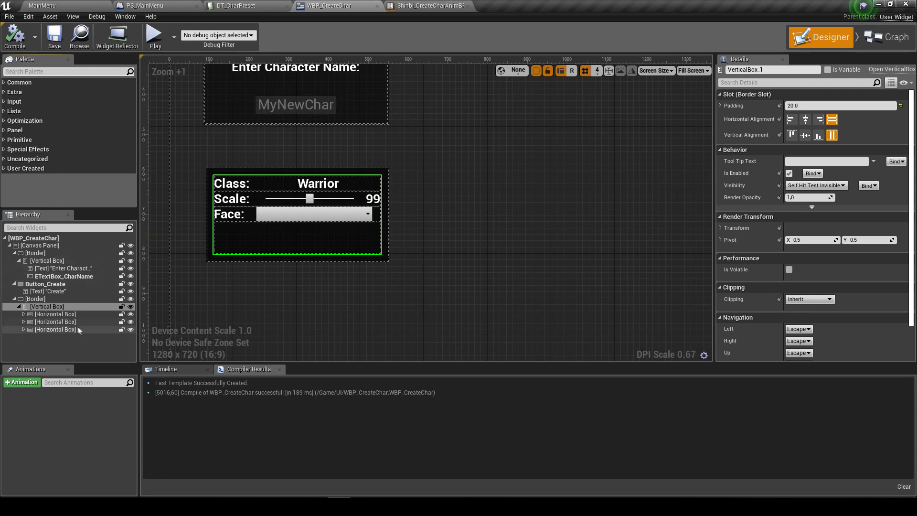
pyautogui.scroll(-4, 539, 193)
pyautogui.scroll(3, 430, 188)
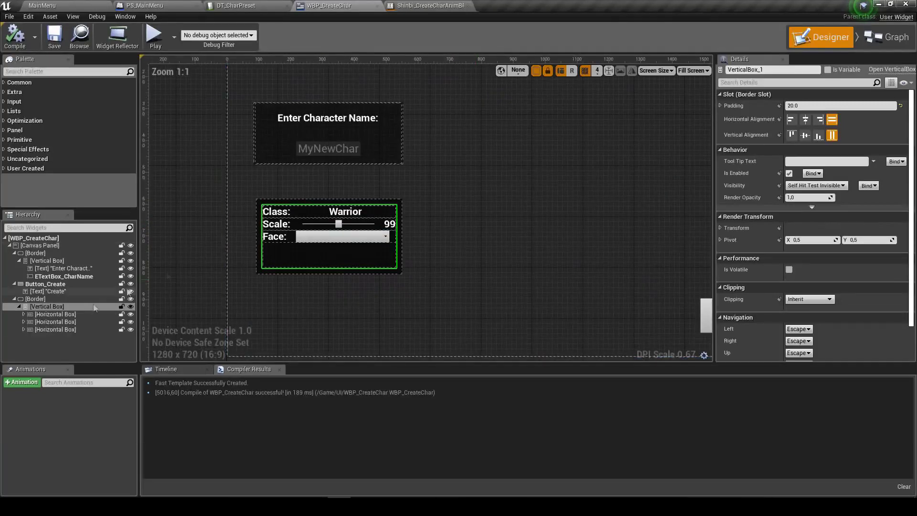
pyautogui.scroll(-1, 401, 245)
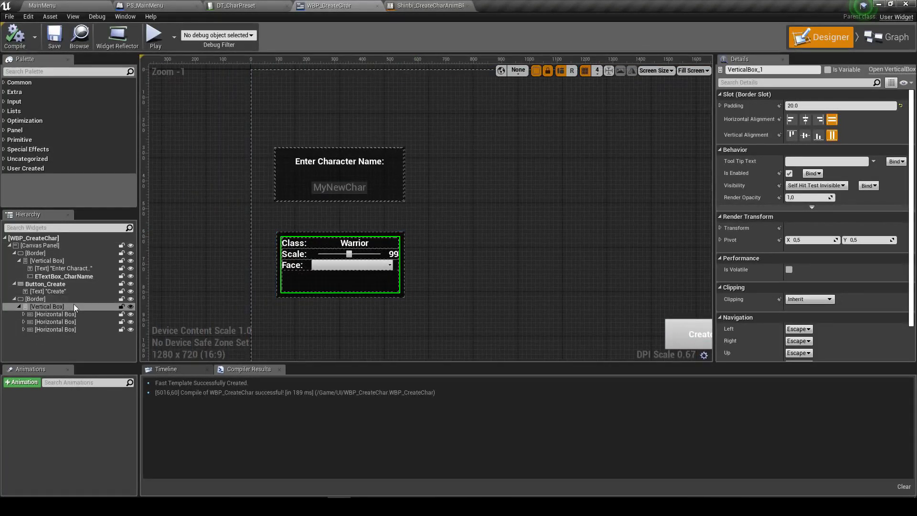
pyautogui.click(29, 71)
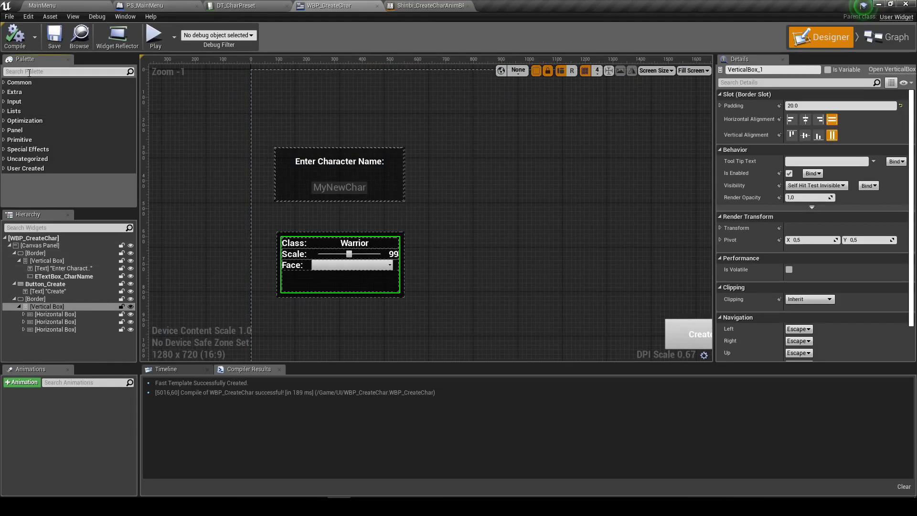
# Add a Button from the palette search to the class panel's Vertical Box
pyautogui.write('bu')
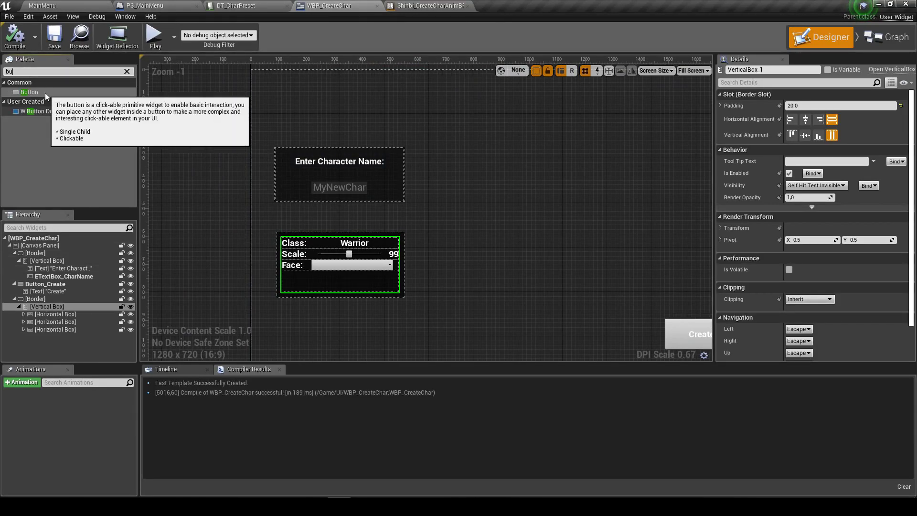
pyautogui.moveTo(45, 93); pyautogui.dragTo(74, 313)
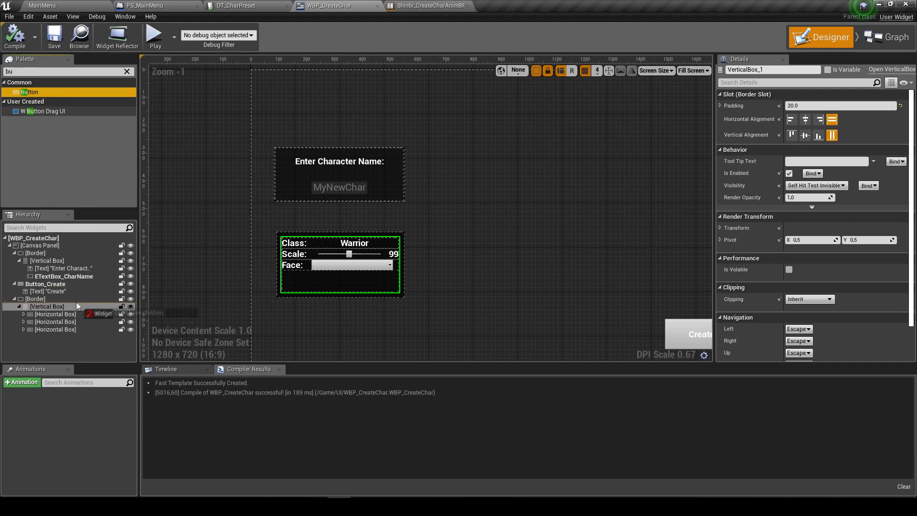
pyautogui.click(68, 336)
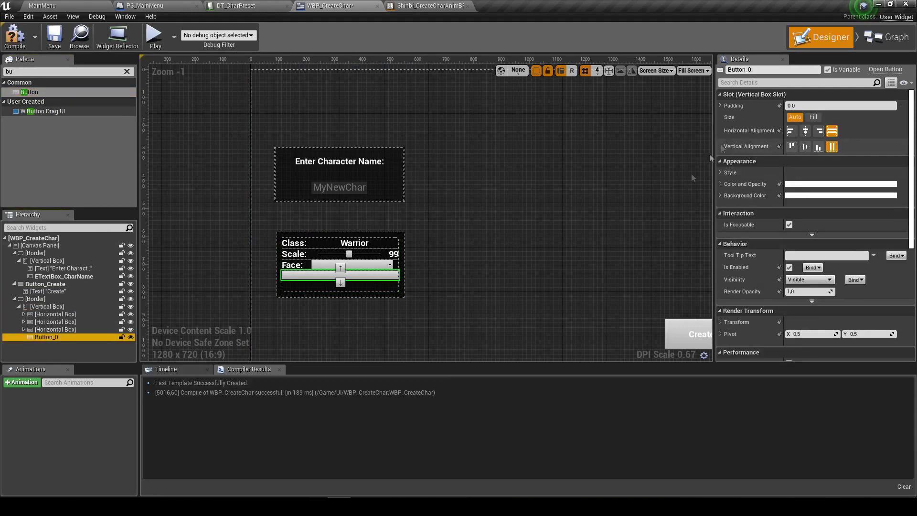
# Place a Text inside Button_0 and set its label to 'Hair Color'
pyautogui.click(32, 74)
pyautogui.press('BackSpace')
pyautogui.press('BackSpace')
pyautogui.write('tex')
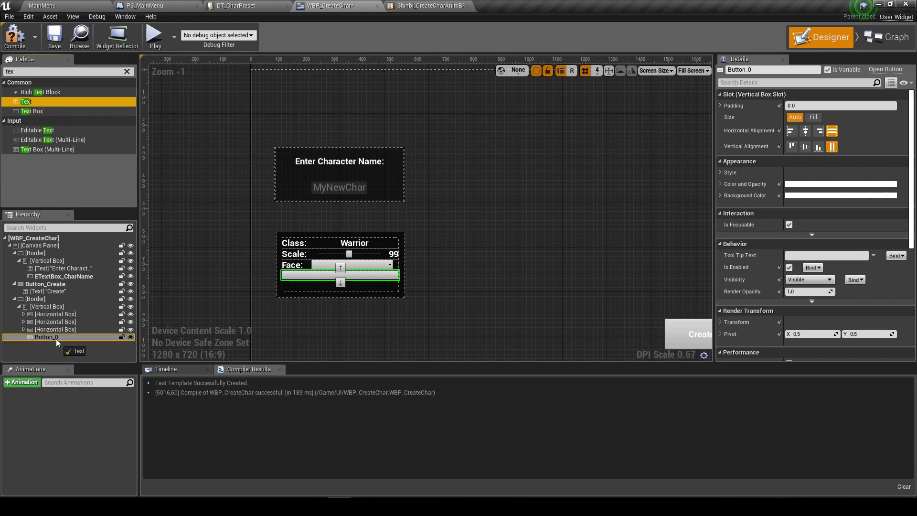
pyautogui.moveTo(26, 106); pyautogui.dragTo(59, 338)
pyautogui.click(826, 161)
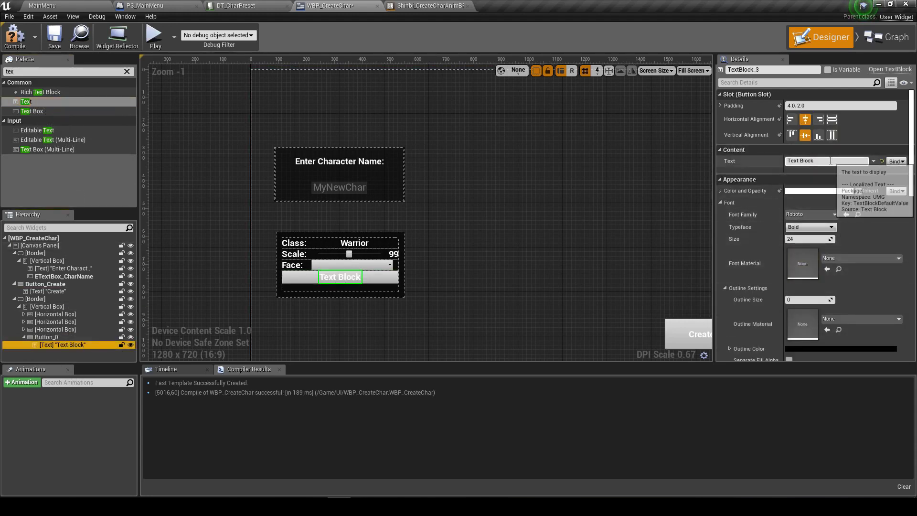
pyautogui.write('Hair Color')
pyautogui.press('Return')
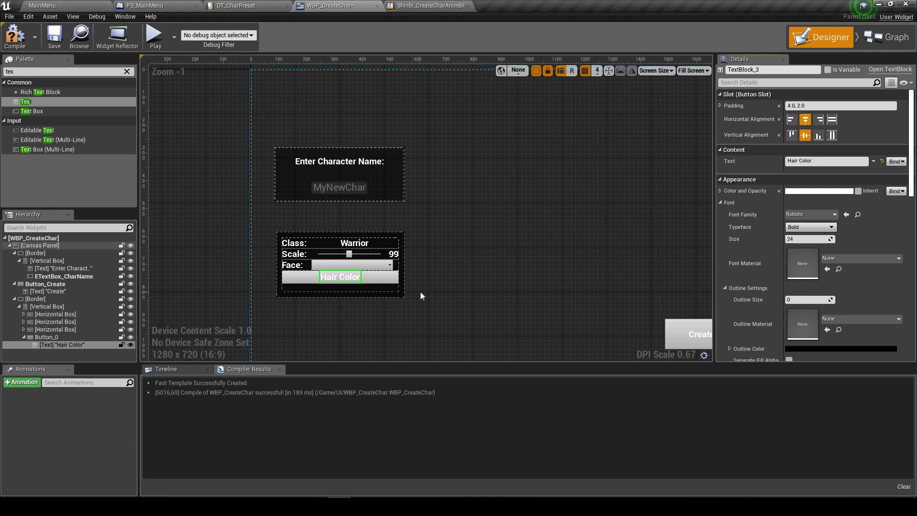
pyautogui.click(62, 337)
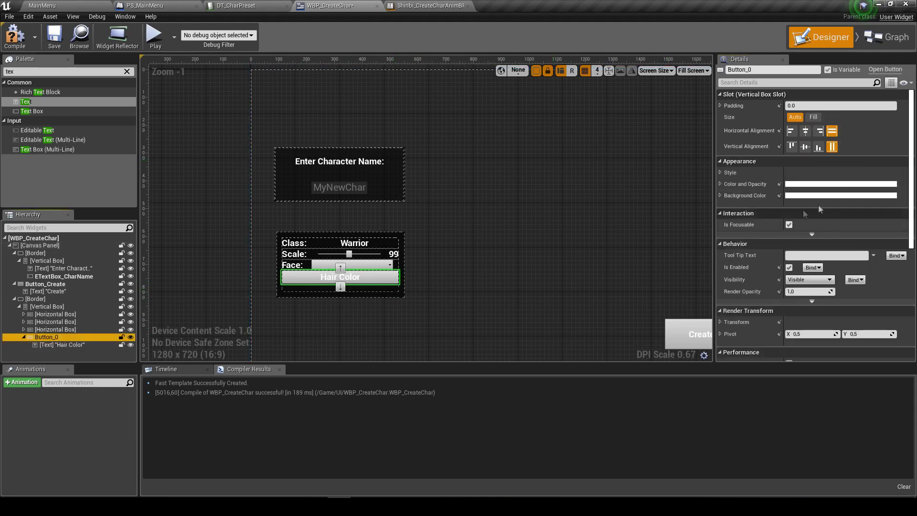
# Expand the button's Style and check the Normal tint, leaving it unchanged
pyautogui.click(721, 173)
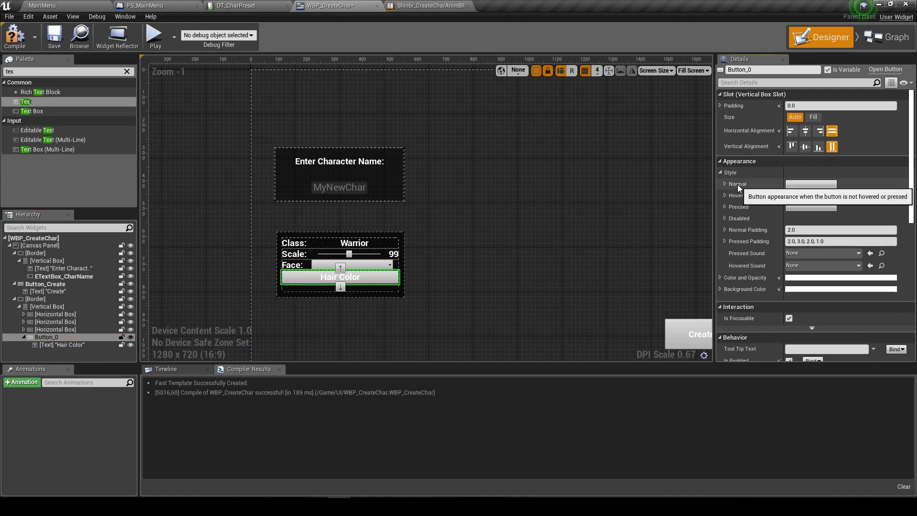
pyautogui.click(725, 183)
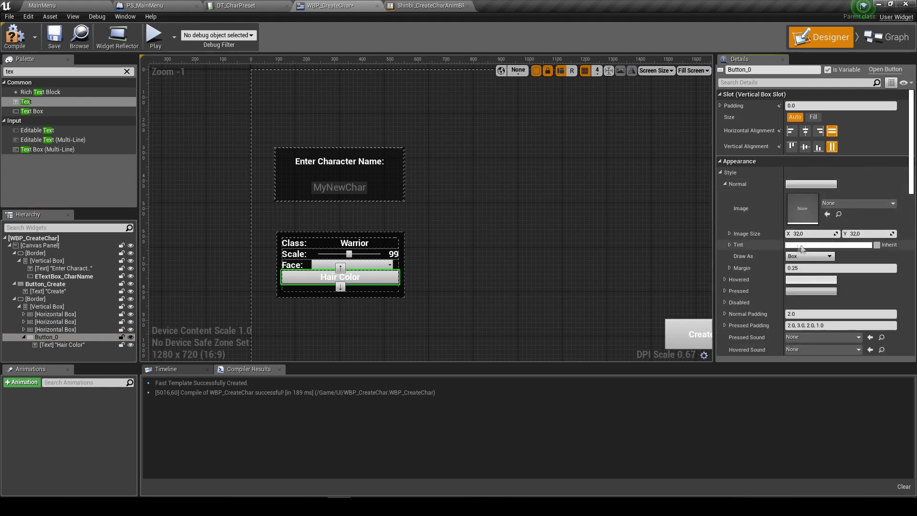
pyautogui.click(802, 245)
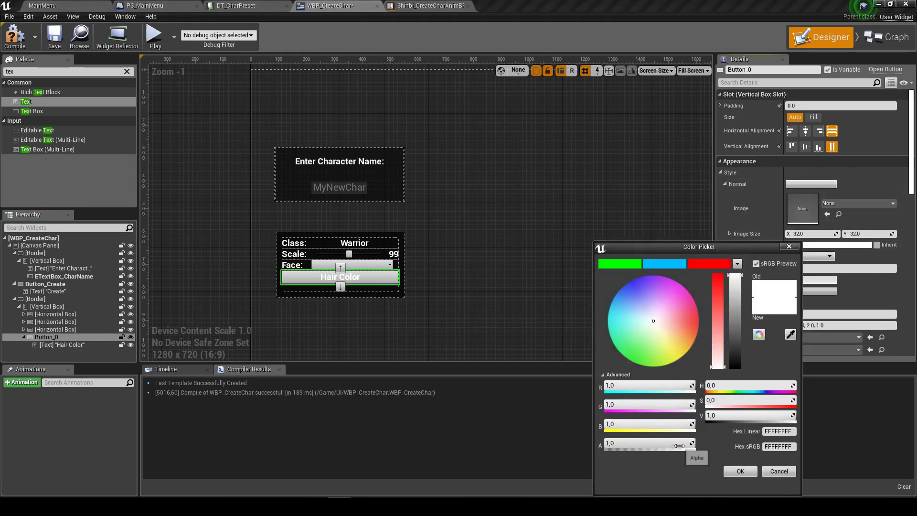
pyautogui.click(740, 471)
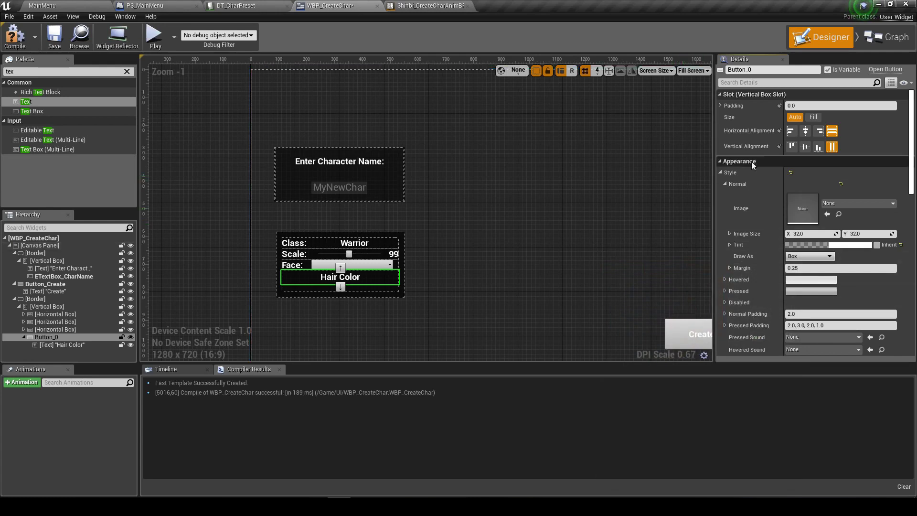
pyautogui.click(725, 184)
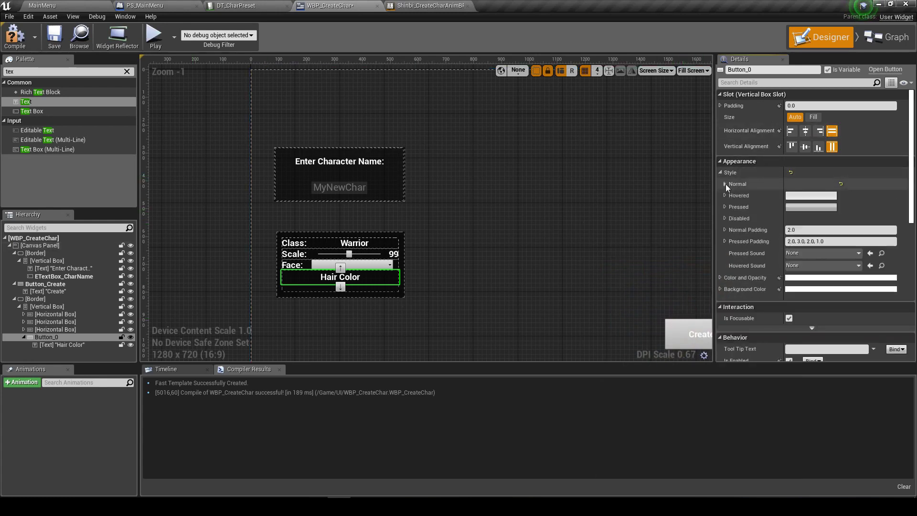
# Set the Hovered tint's alpha to 0,5
pyautogui.click(725, 195)
pyautogui.click(822, 256)
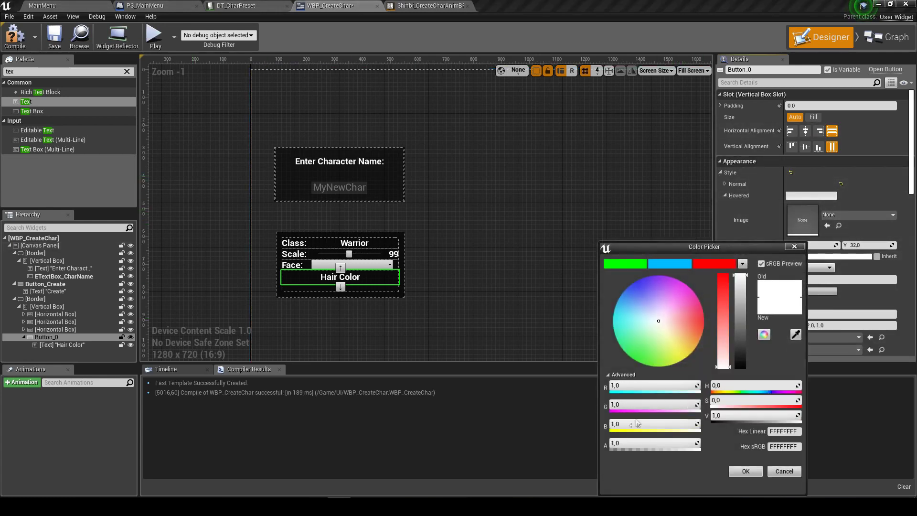
pyautogui.click(658, 445)
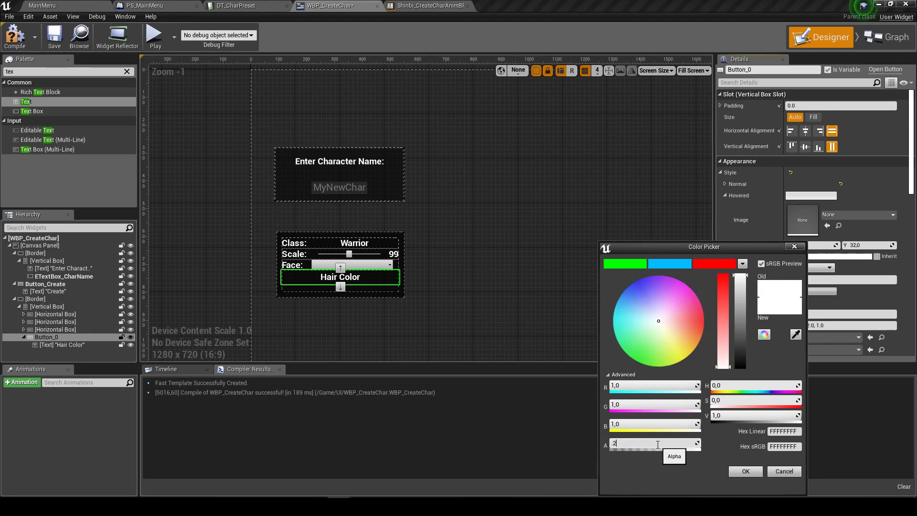
pyautogui.write('0,5')
pyautogui.click(746, 472)
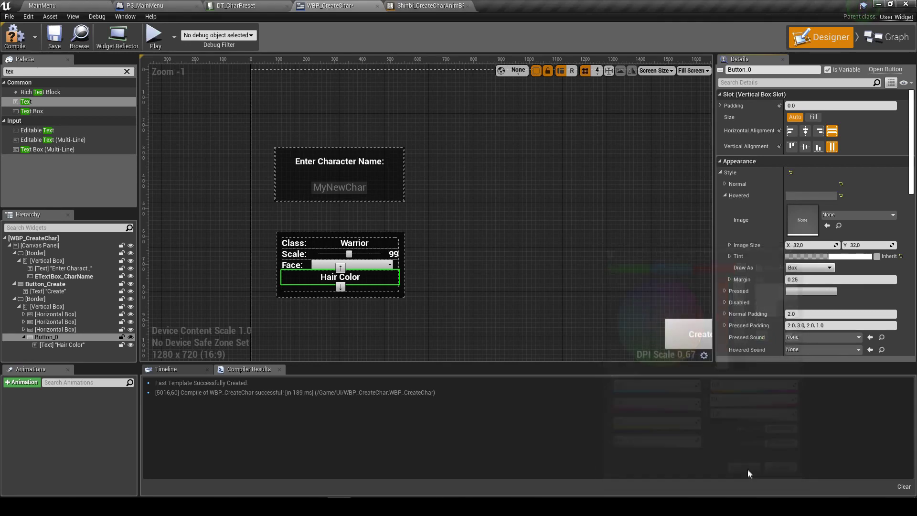
pyautogui.click(725, 195)
# Set the Pressed tint's alpha to 0,5
pyautogui.click(726, 207)
pyautogui.click(831, 267)
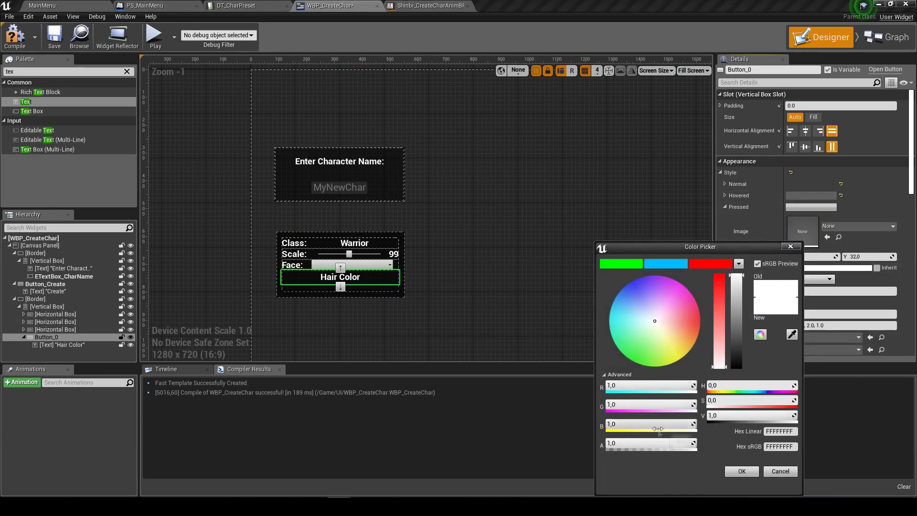
pyautogui.click(625, 443)
pyautogui.write('0,5')
pyautogui.press('Return')
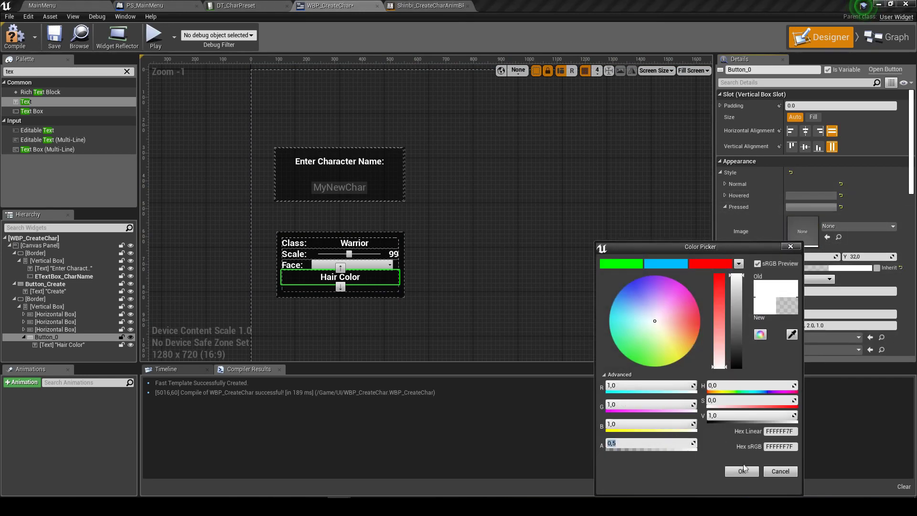
pyautogui.click(741, 470)
pyautogui.scroll(6, 330, 259)
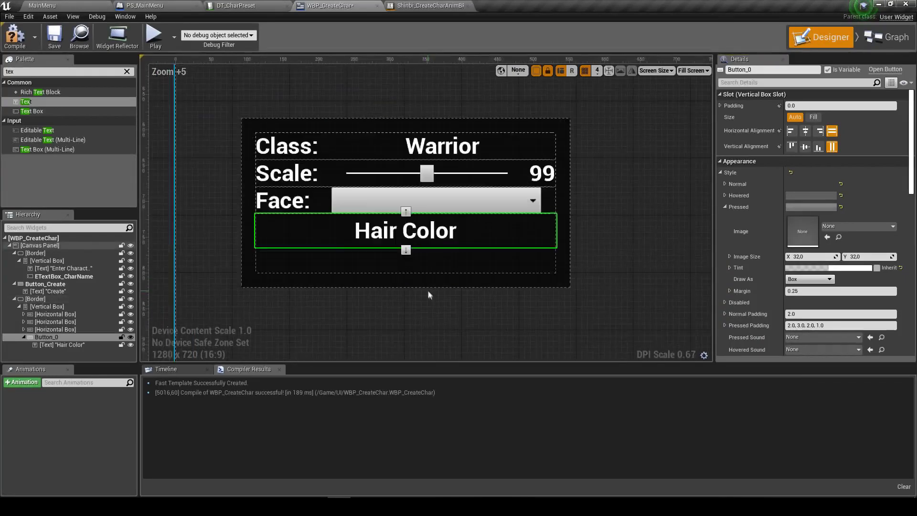
# Save, rename Button_0 to Button_HairColor, and compile the widget blueprint
pyautogui.click(54, 38)
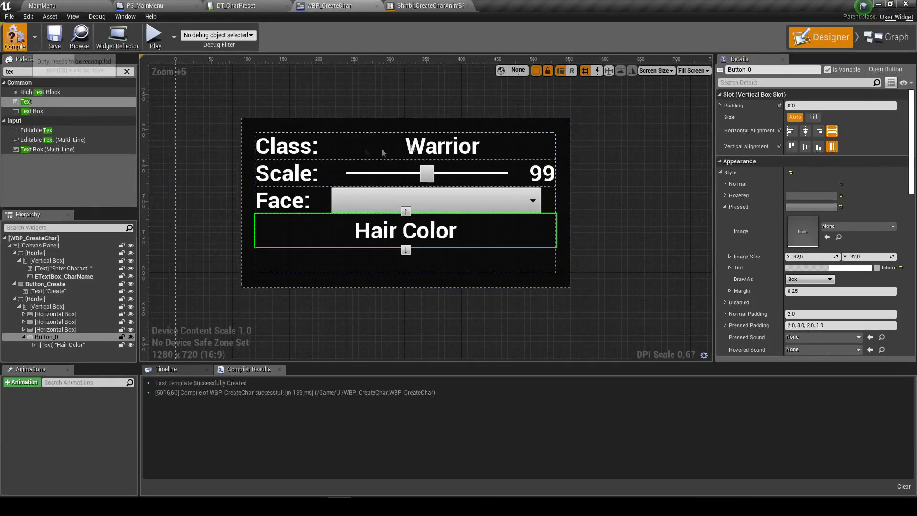
pyautogui.scroll(-2, 590, 232)
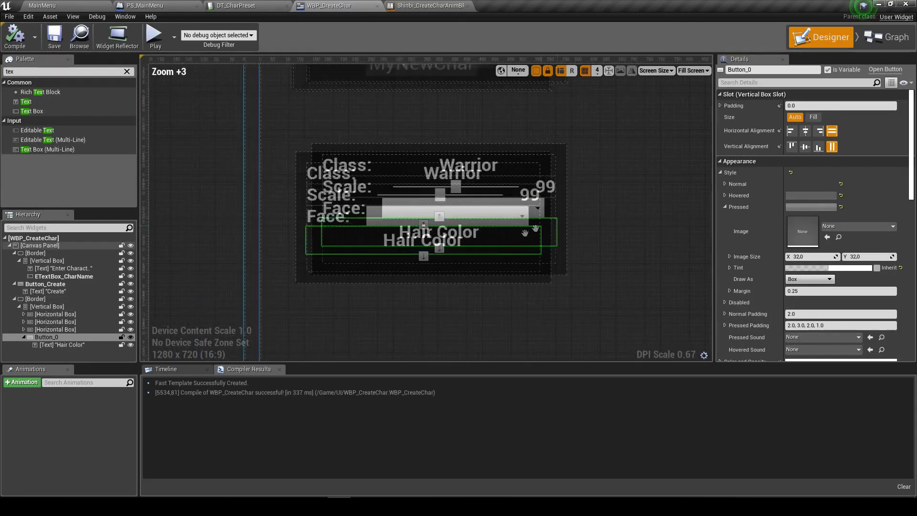
pyautogui.scroll(-1, 530, 229)
pyautogui.click(761, 69)
pyautogui.press('BackSpace')
pyautogui.write('HairColor')
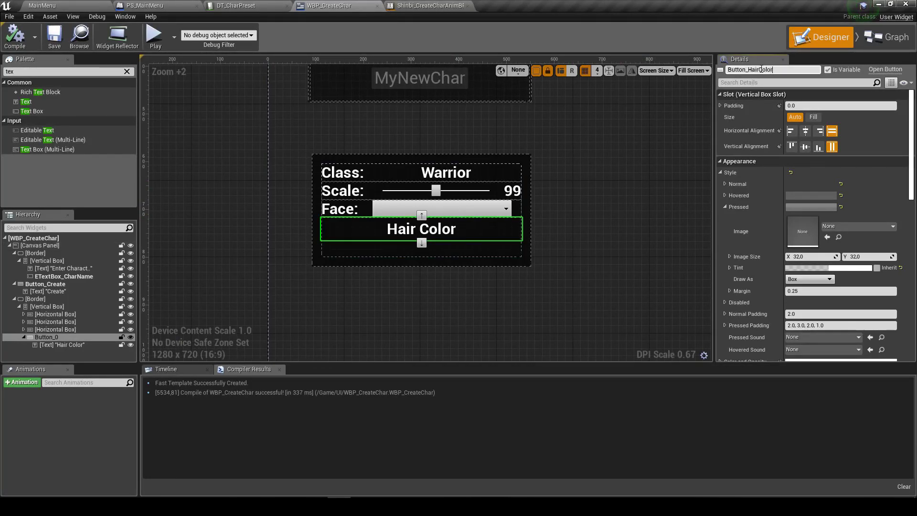
pyautogui.press('Return')
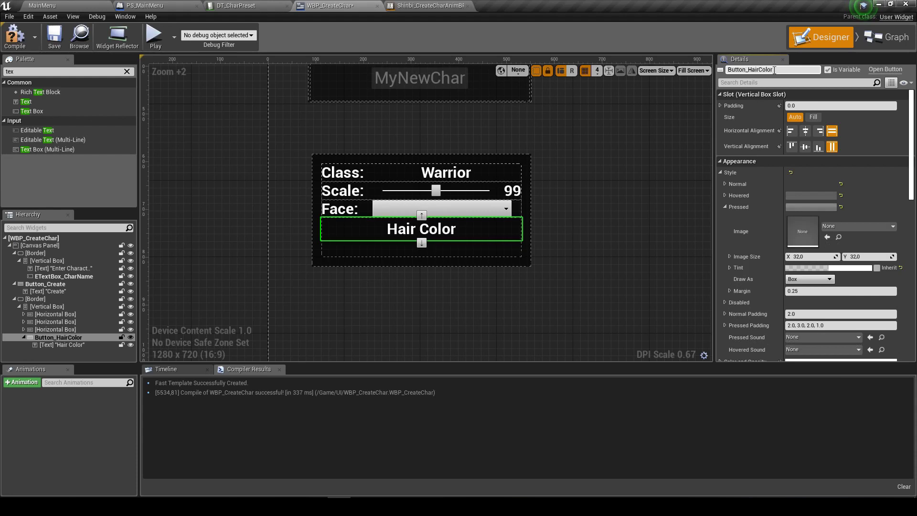
pyautogui.click(20, 33)
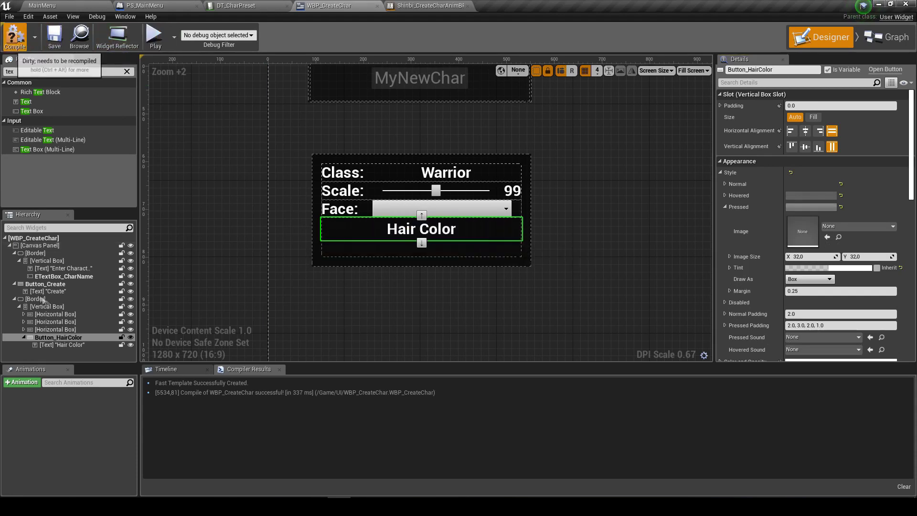
# Create a new binding function for the button's Visibility property
pyautogui.scroll(-3, 812, 250)
pyautogui.scroll(-2, 838, 263)
pyautogui.scroll(-1, 837, 263)
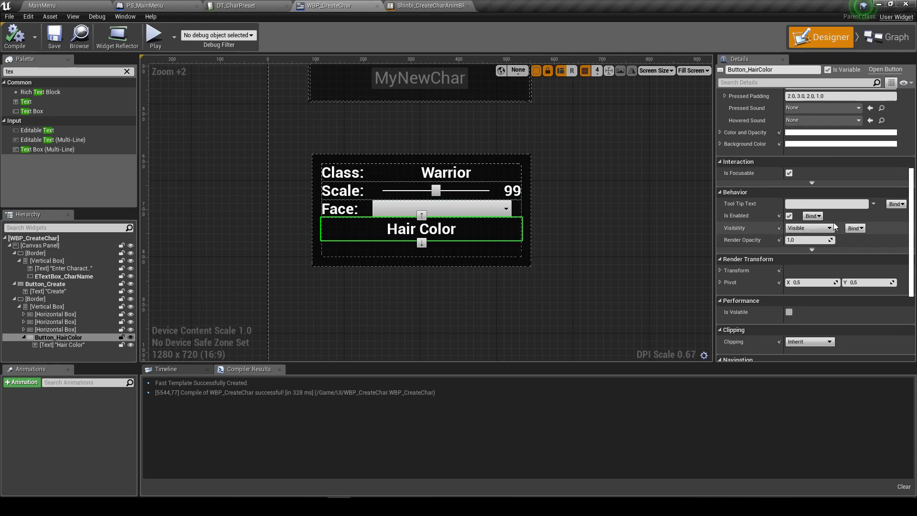
pyautogui.click(854, 229)
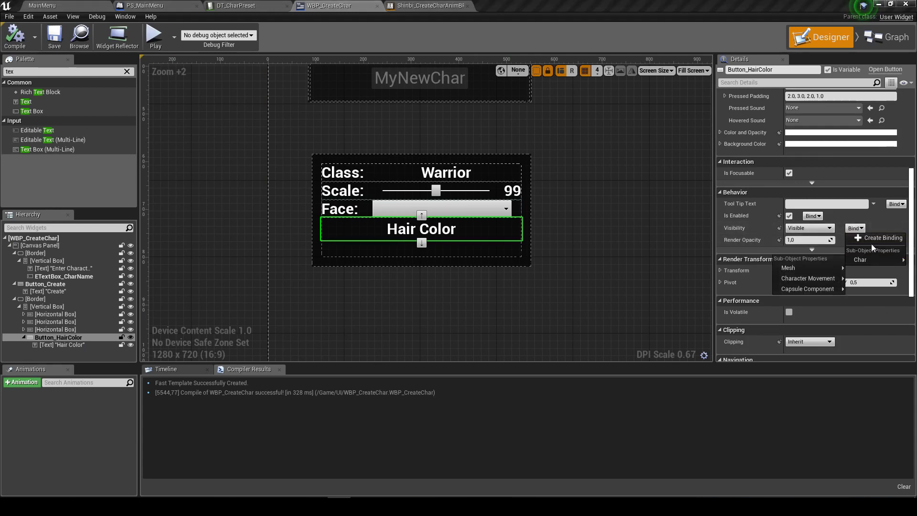
pyautogui.click(872, 236)
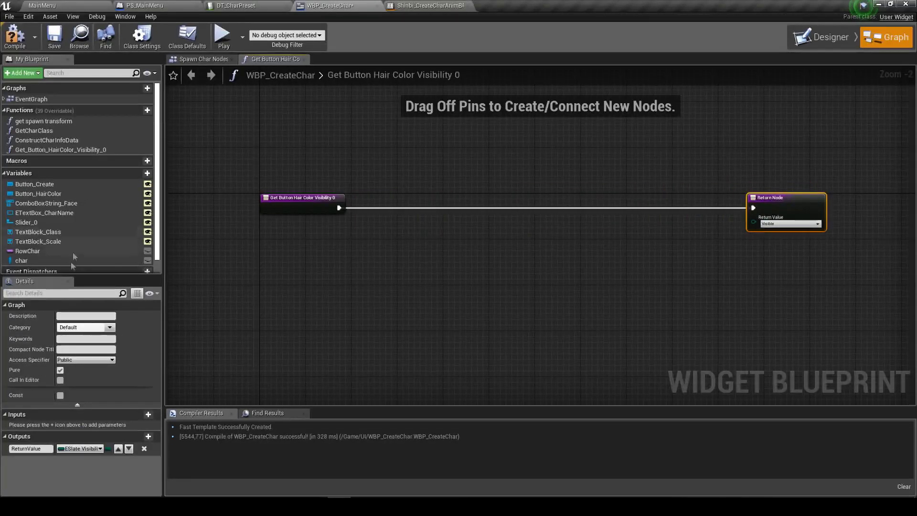
# Add a RowChar getter with an Equal (Name) node and a Branch wired from the function entry
pyautogui.moveTo(56, 252)
pyautogui.mouseDown()
pyautogui.moveTo(291, 250)
pyautogui.moveTo(357, 237)
pyautogui.mouseUp()
pyautogui.write('=')
pyautogui.press('Return')
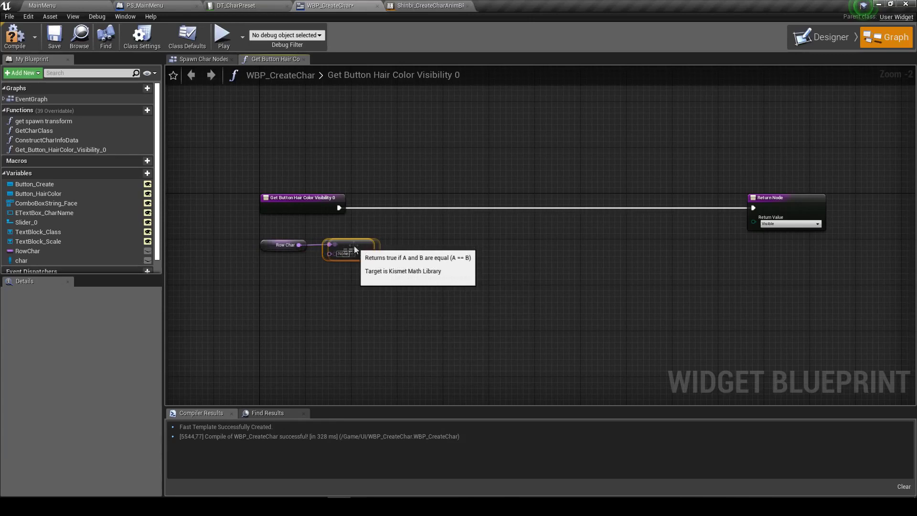
pyautogui.click(377, 196)
pyautogui.scroll(2, 343, 216)
pyautogui.moveTo(340, 206); pyautogui.dragTo(419, 200)
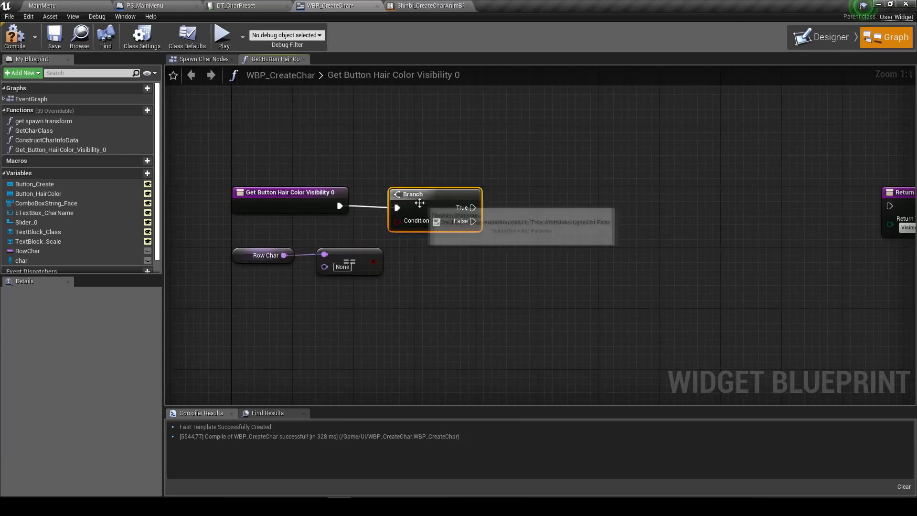
# Set the Return Node to Collapsed, wire the Branch's False output to it, and save
pyautogui.click(351, 261)
pyautogui.keyDown('ctrl'); pyautogui.click(265, 255); pyautogui.keyUp('ctrl')
pyautogui.moveTo(453, 292); pyautogui.dragTo(437, 283, button='right')
pyautogui.scroll(-3, 436, 284)
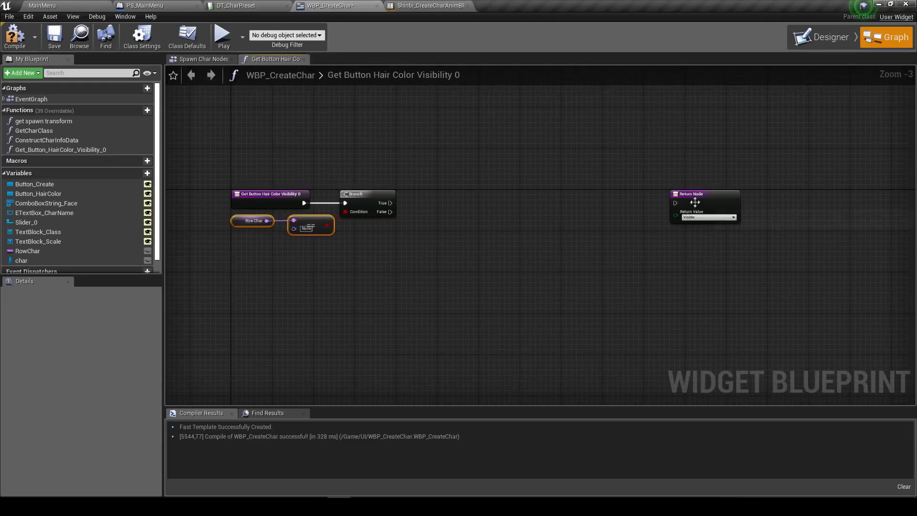
pyautogui.moveTo(694, 201); pyautogui.dragTo(466, 254)
pyautogui.scroll(3, 467, 241)
pyautogui.click(474, 308)
pyautogui.click(476, 323)
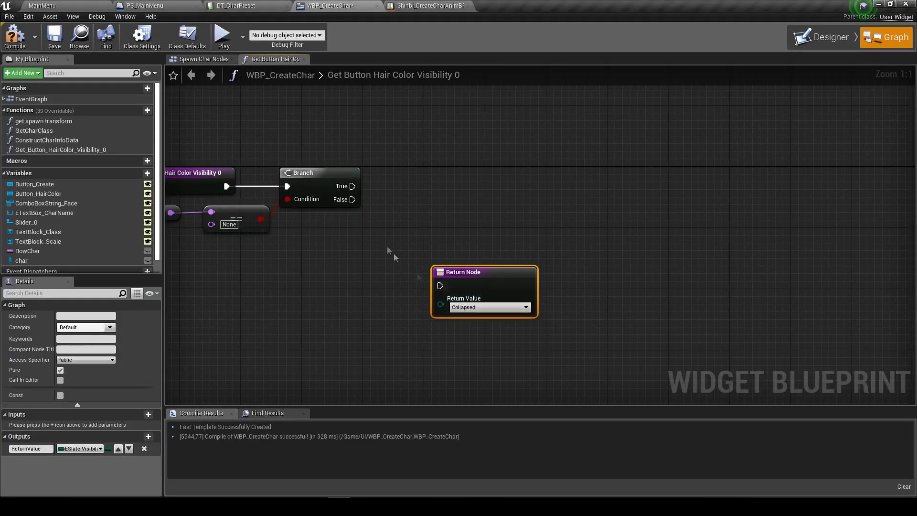
pyautogui.moveTo(352, 199)
pyautogui.mouseDown()
pyautogui.moveTo(440, 286)
pyautogui.moveTo(497, 279)
pyautogui.mouseUp()
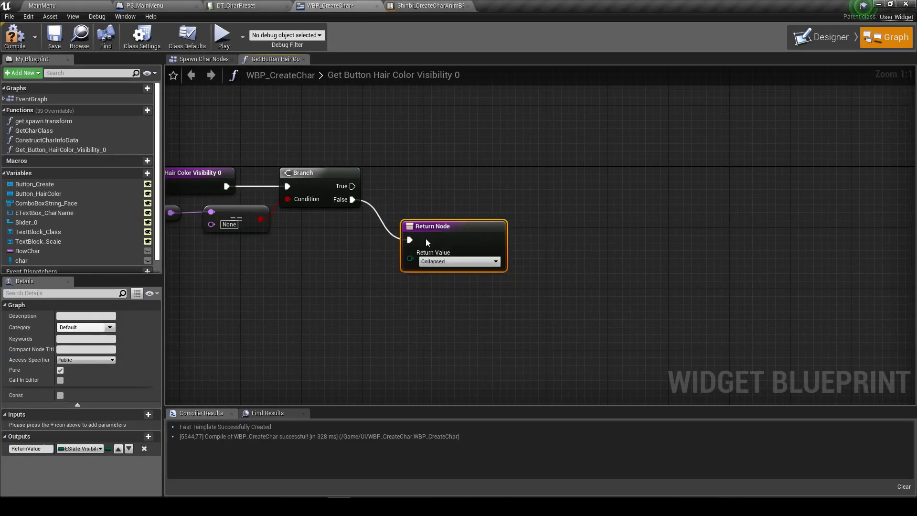
pyautogui.hotkey('ctrl', 's')
# Copy the Row Char getter and attach a second Equal (Name) node to it
pyautogui.moveTo(380, 196); pyautogui.dragTo(498, 242, button='right')
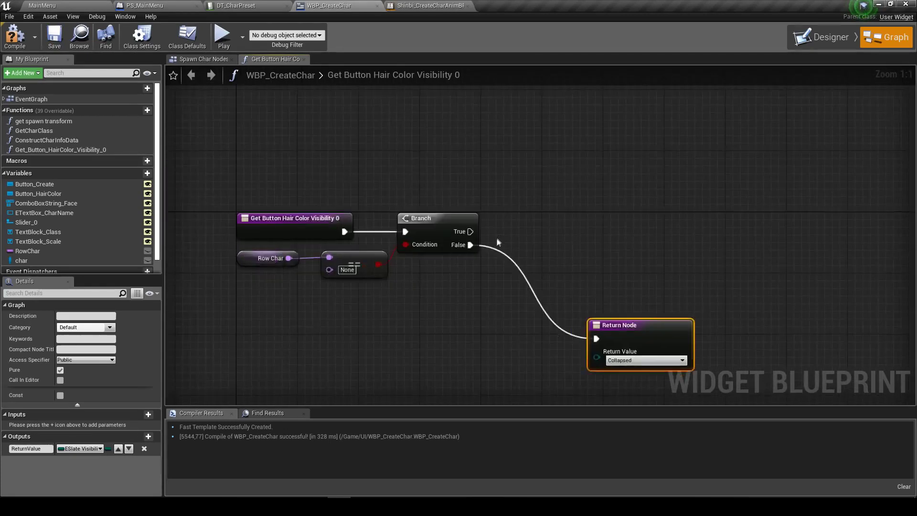
pyautogui.moveTo(493, 375); pyautogui.dragTo(484, 396, button='right')
pyautogui.click(253, 285)
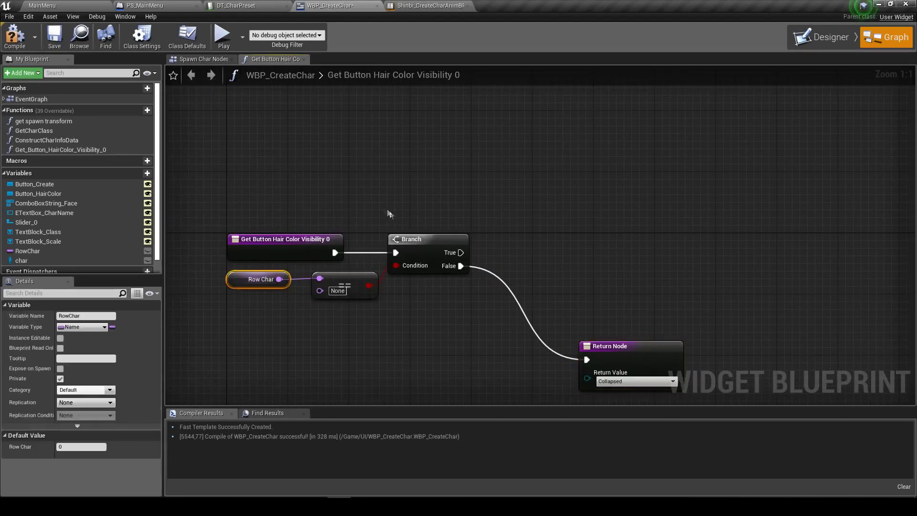
pyautogui.hotkey('ctrl', 'c')
pyautogui.hotkey('ctrl', 'v')
pyautogui.moveTo(424, 187); pyautogui.dragTo(561, 188)
pyautogui.write('=')
pyautogui.press('Return')
pyautogui.moveTo(379, 189); pyautogui.dragTo(485, 190)
# Delete the duplicate Row Char and Equal nodes, save, and open DT_CharPreset
pyautogui.scroll(-1, 59, 257)
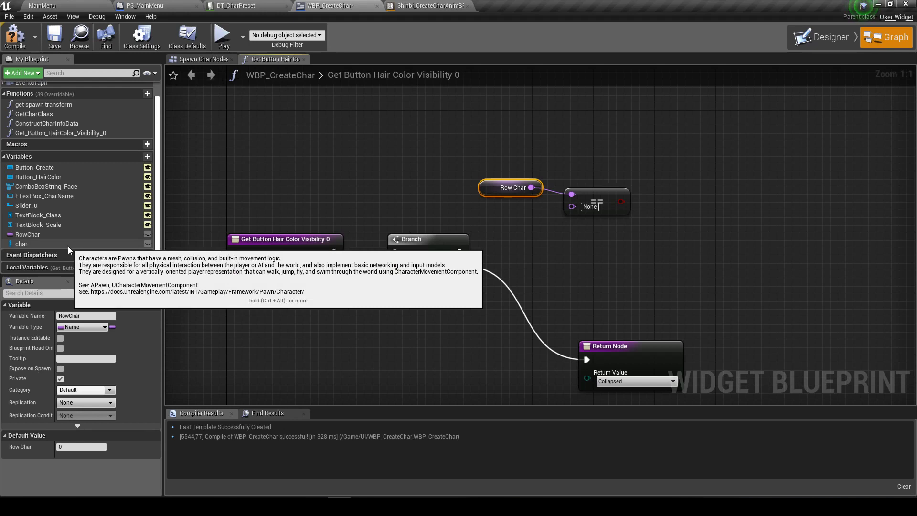
pyautogui.moveTo(407, 158); pyautogui.dragTo(654, 218)
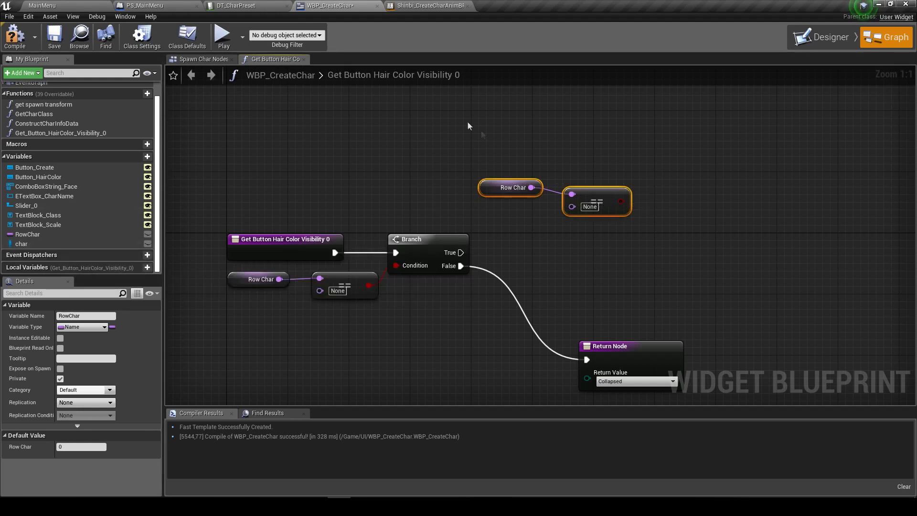
pyautogui.moveTo(486, 138); pyautogui.dragTo(484, 185, button='right')
pyautogui.press('Delete')
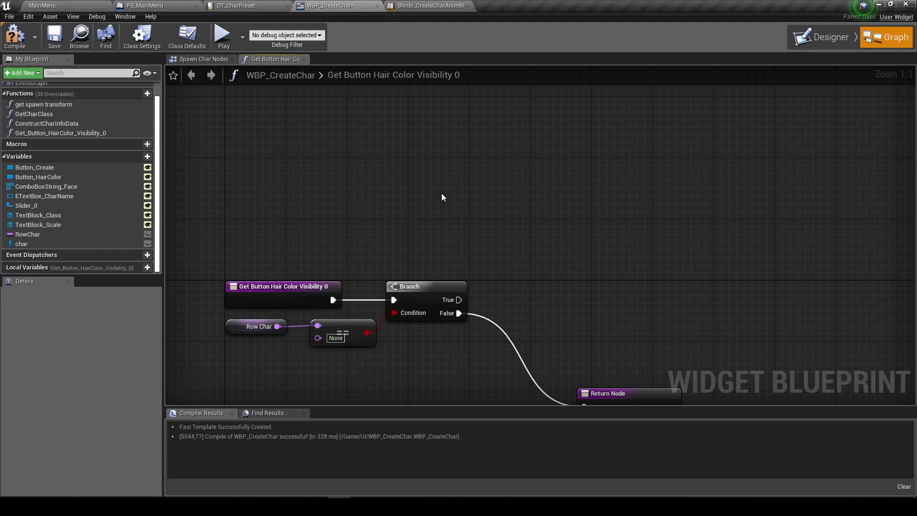
pyautogui.moveTo(442, 194); pyautogui.dragTo(390, 140, button='right')
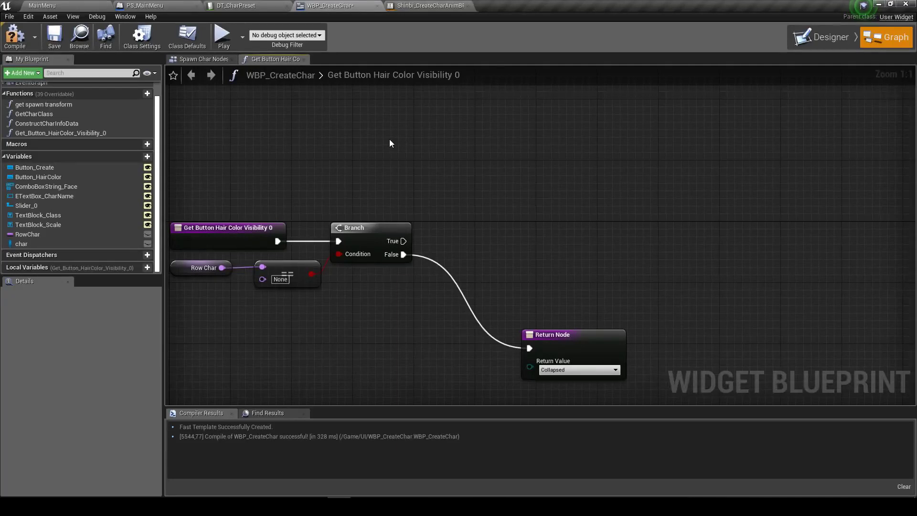
pyautogui.click(54, 36)
pyautogui.click(255, 6)
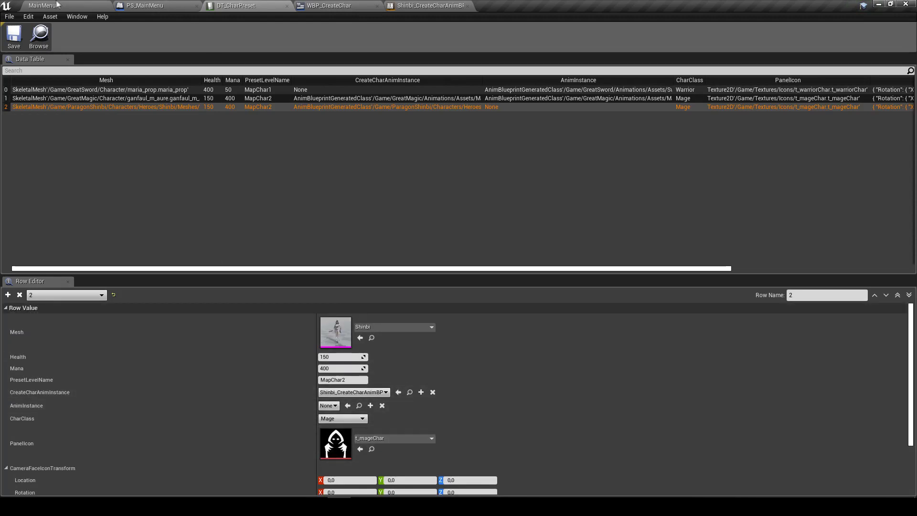
# Open the S_CharPreset struct from the Struct folder in the MainMenu content browser
pyautogui.click(40, 5)
pyautogui.scroll(3, 110, 454)
pyautogui.scroll(2, 109, 457)
pyautogui.scroll(3, 109, 462)
pyautogui.scroll(1, 110, 462)
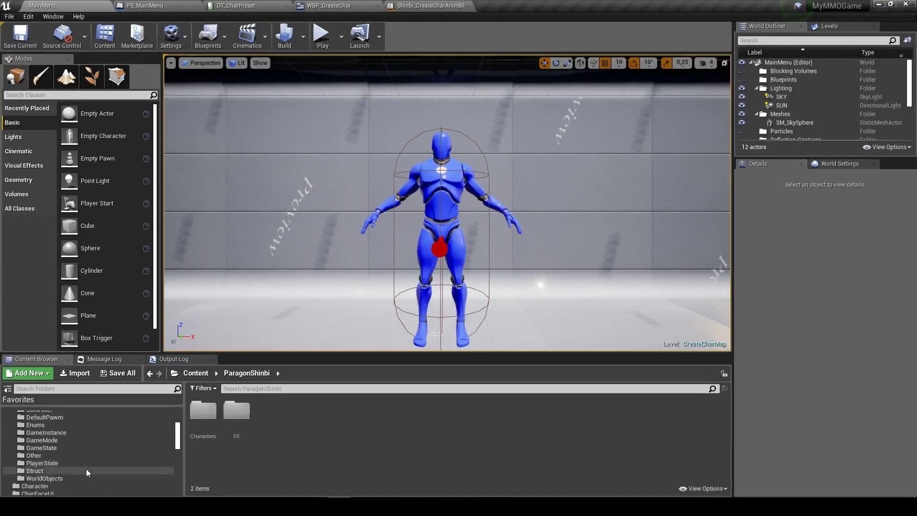
pyautogui.click(86, 470)
pyautogui.doubleClick(277, 443)
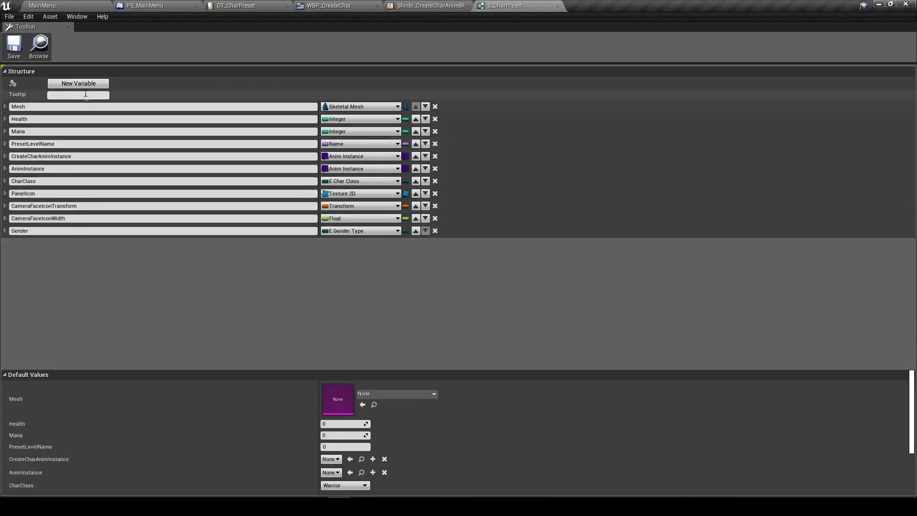
# Add a new Boolean member named HasChangeHairColor and save the struct
pyautogui.click(84, 86)
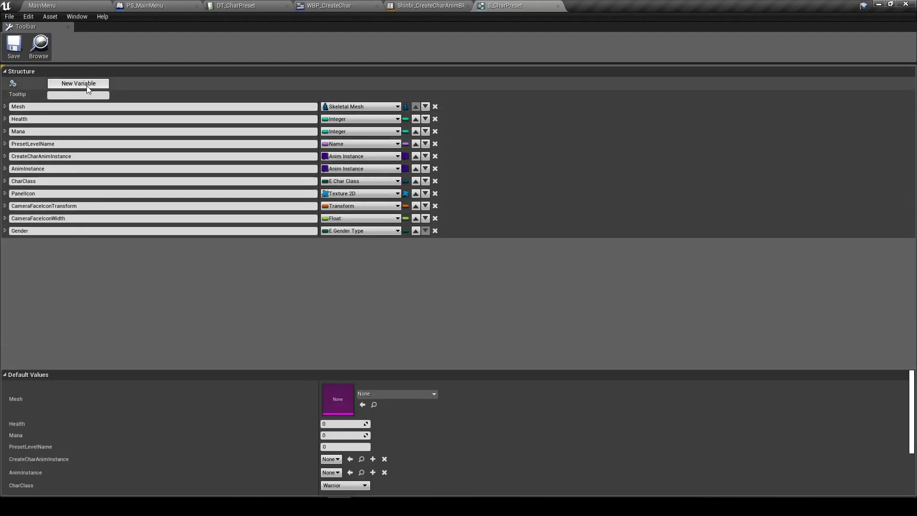
pyautogui.click(40, 244)
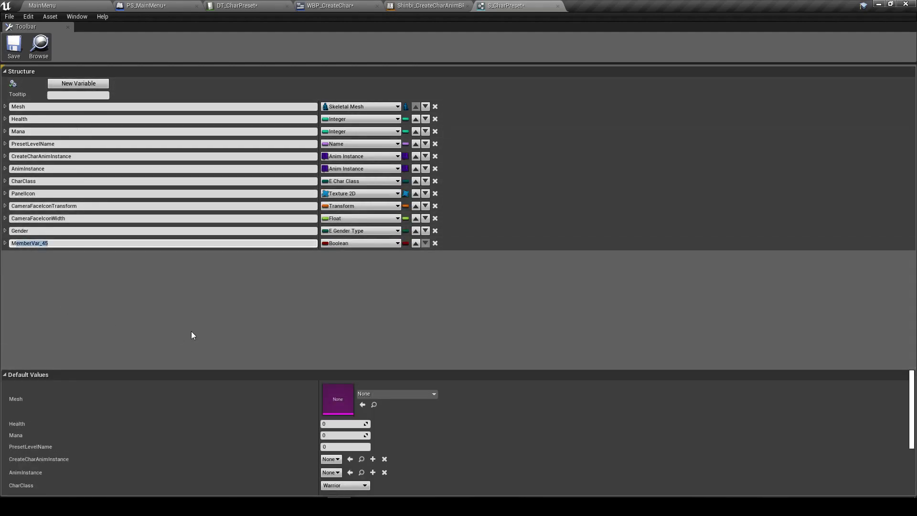
pyautogui.press('BackSpace')
pyautogui.write('angeHairCo')
pyautogui.write('lor')
pyautogui.press('Return')
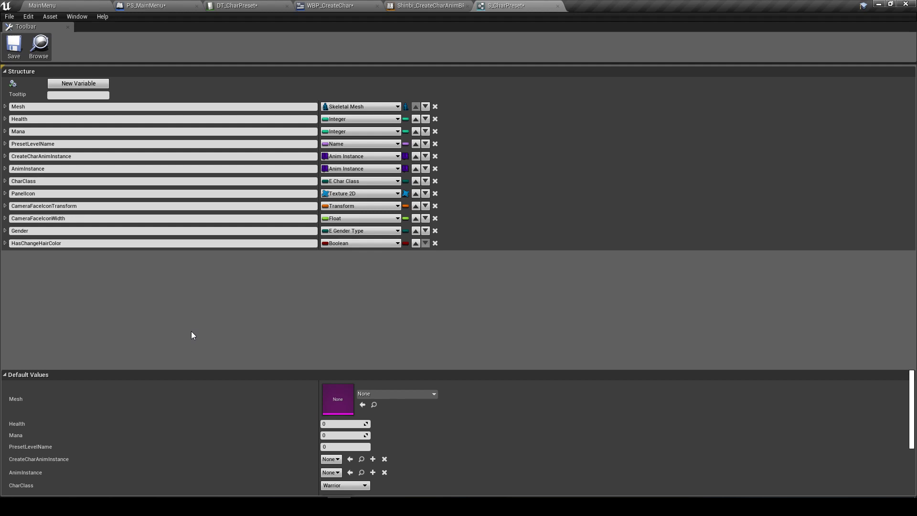
pyautogui.click(14, 46)
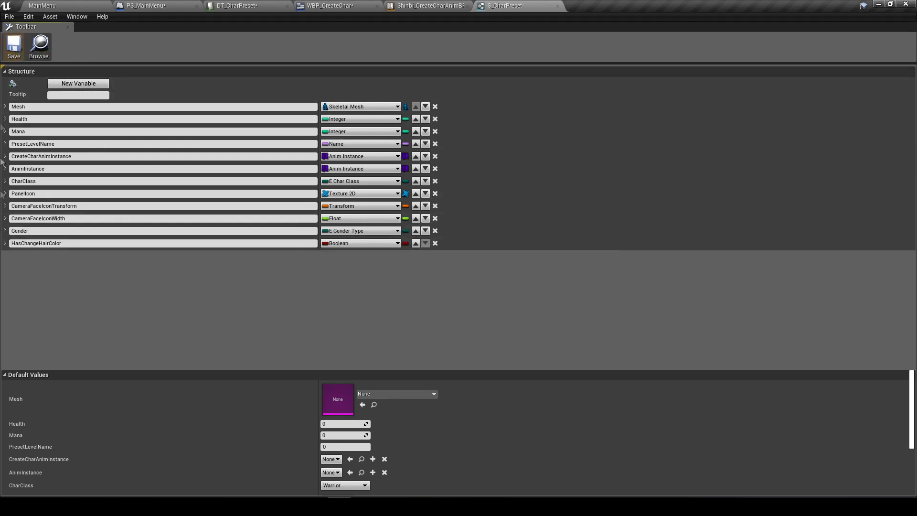
# Give HasChangeHairColor a hair-colour tooltip, save, and return to DT_CharPreset
pyautogui.click(6, 243)
pyautogui.click(350, 254)
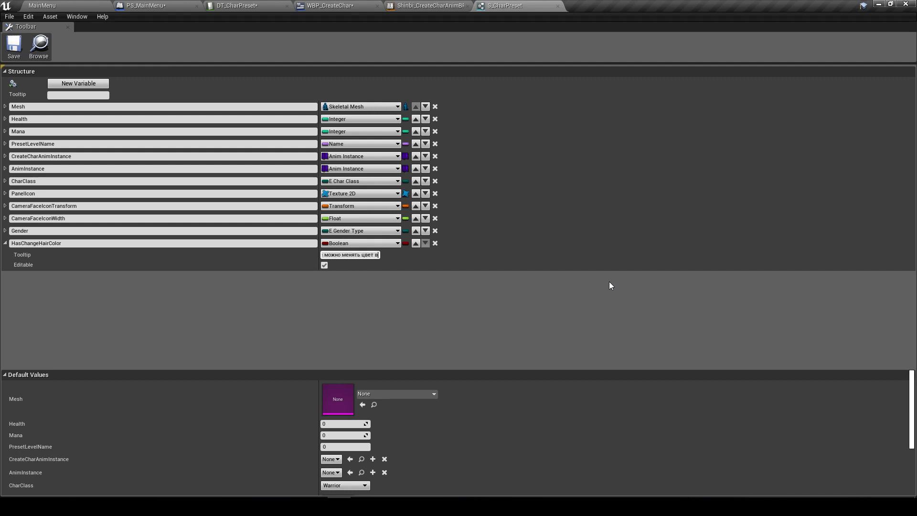
pyautogui.write('олос')
pyautogui.press('Return')
pyautogui.click(12, 48)
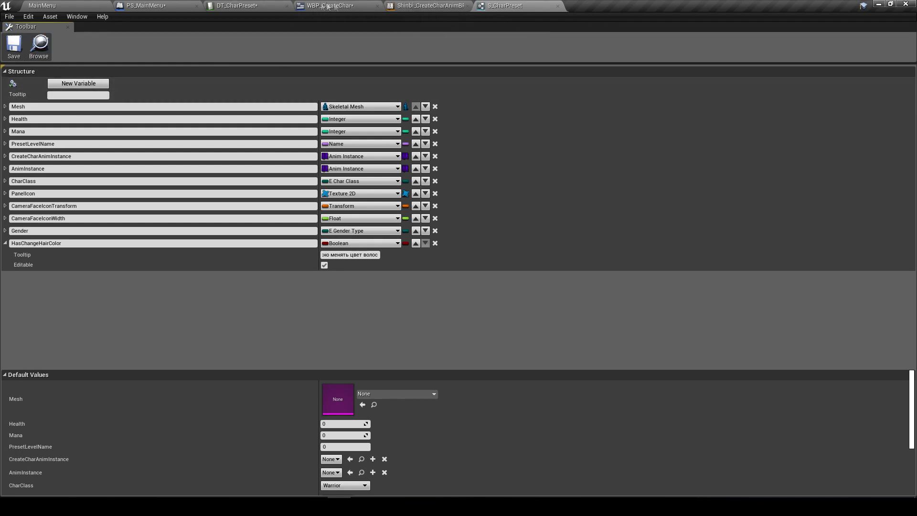
pyautogui.click(257, 5)
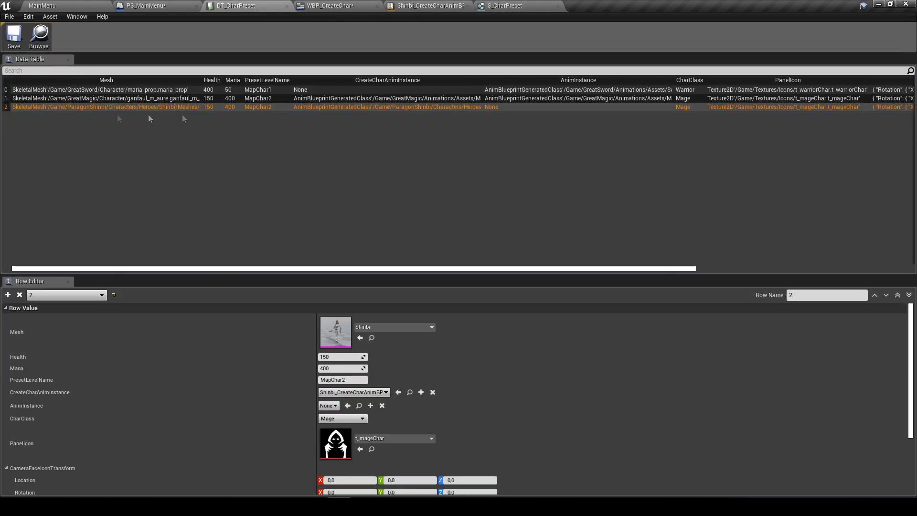
# Tick HasChangeHairColor for row 2, then delete that variable from S_CharPreset
pyautogui.scroll(-3, 356, 452)
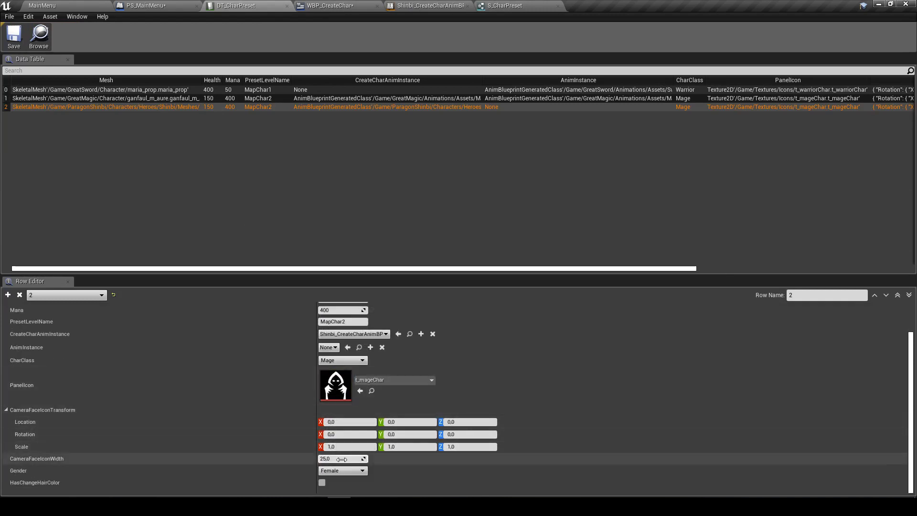
pyautogui.click(322, 482)
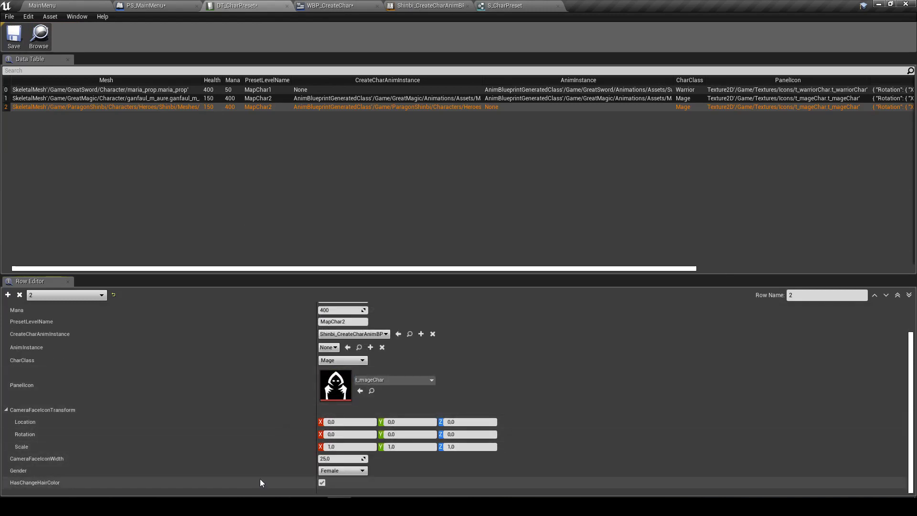
pyautogui.click(506, 6)
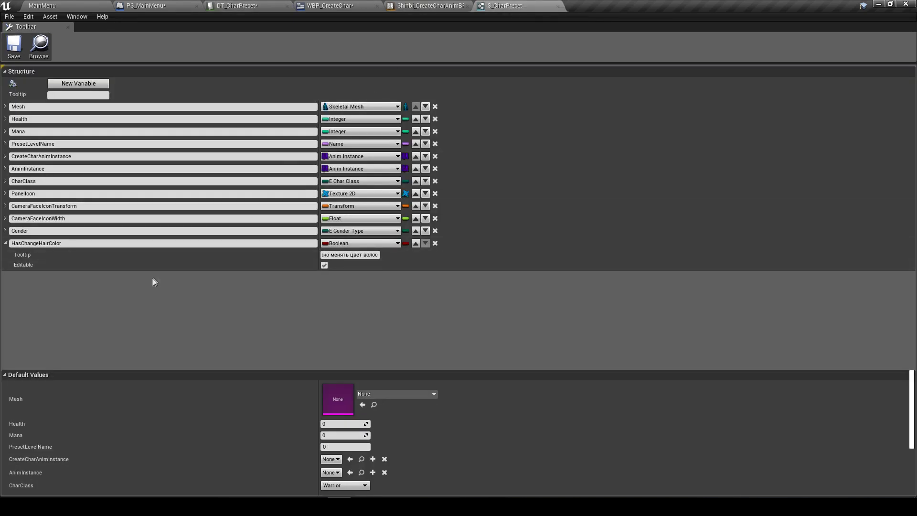
pyautogui.click(438, 243)
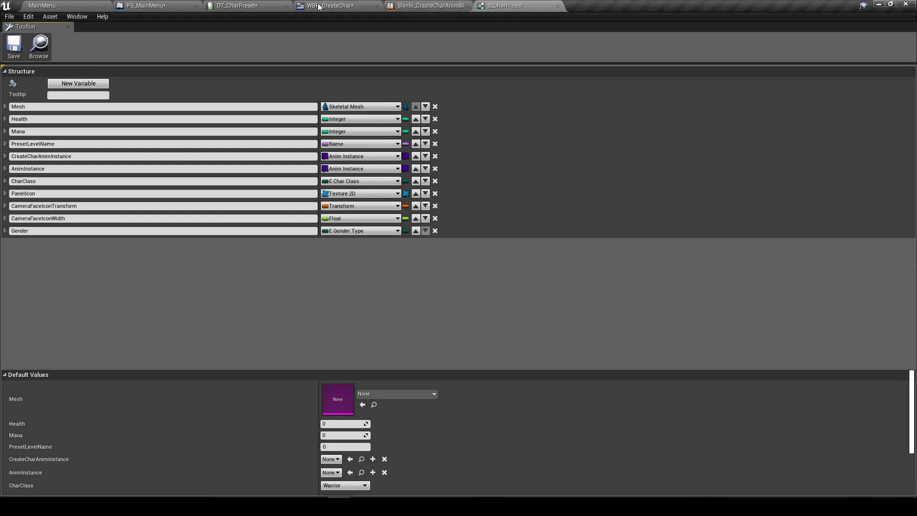
# Cycle through the open editor tabs and select the Return Node in WBP_CreateChar
pyautogui.click(320, 6)
pyautogui.click(255, 5)
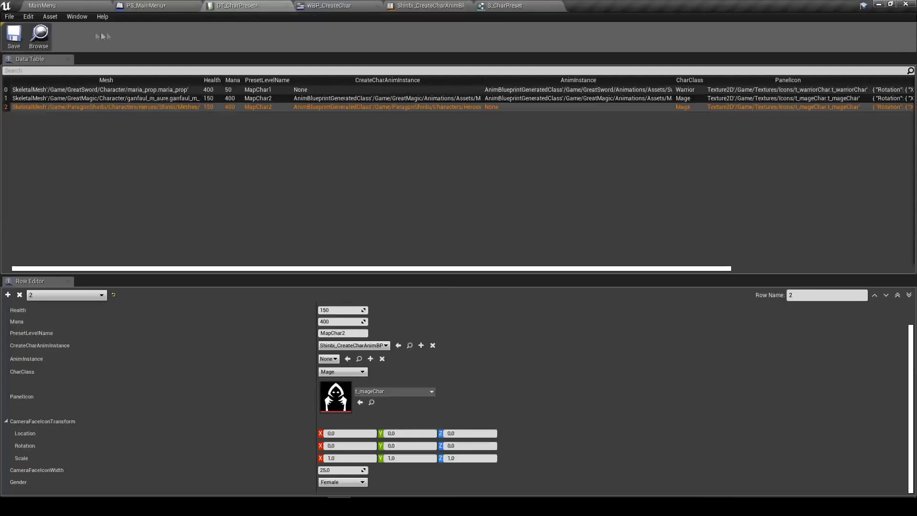
pyautogui.click(504, 5)
pyautogui.click(420, 6)
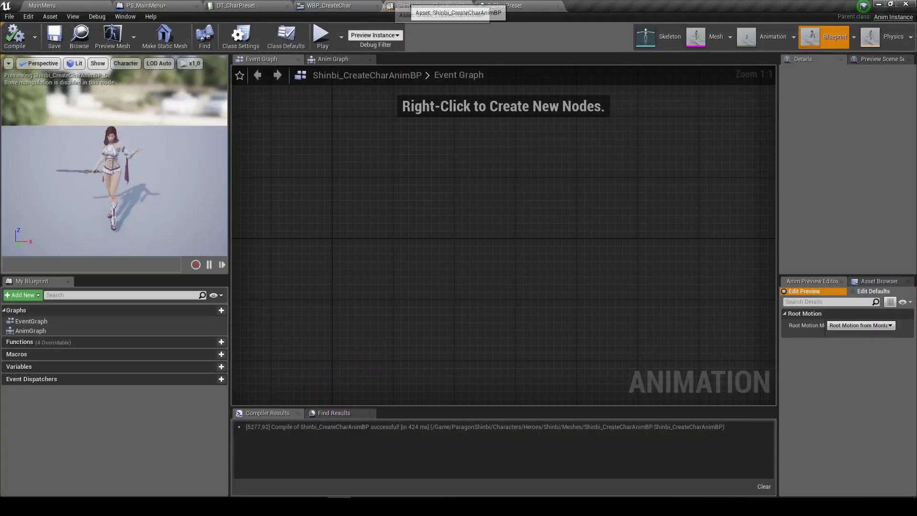
pyautogui.click(329, 5)
pyautogui.click(540, 325)
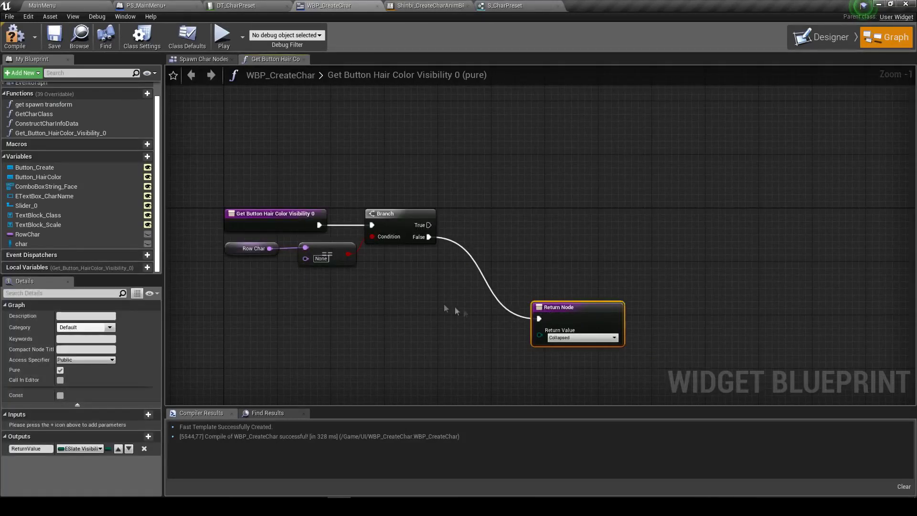
# Delete both Get_Button_HairColor_Visibility functions from WBP_CreateChar
pyautogui.click(826, 36)
pyautogui.scroll(6, 286, 249)
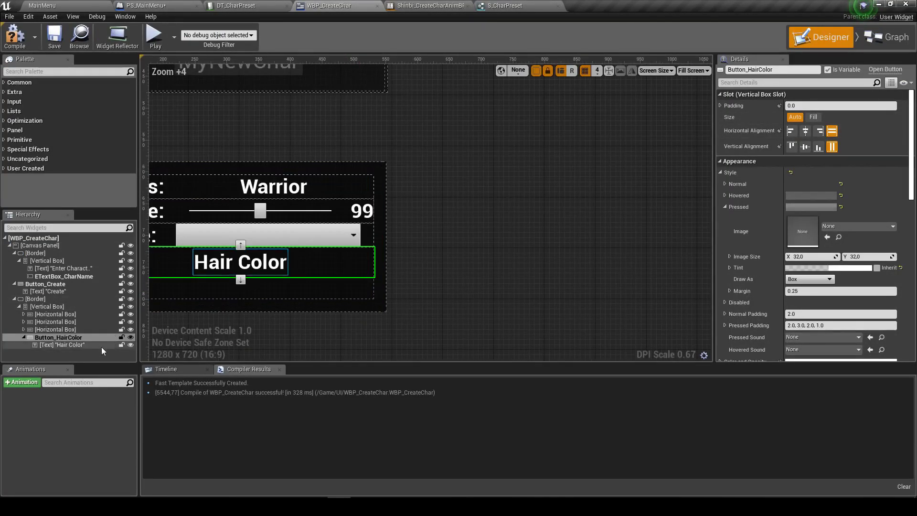
pyautogui.scroll(-5, 875, 233)
pyautogui.scroll(-3, 875, 233)
pyautogui.click(881, 228)
pyautogui.click(837, 247)
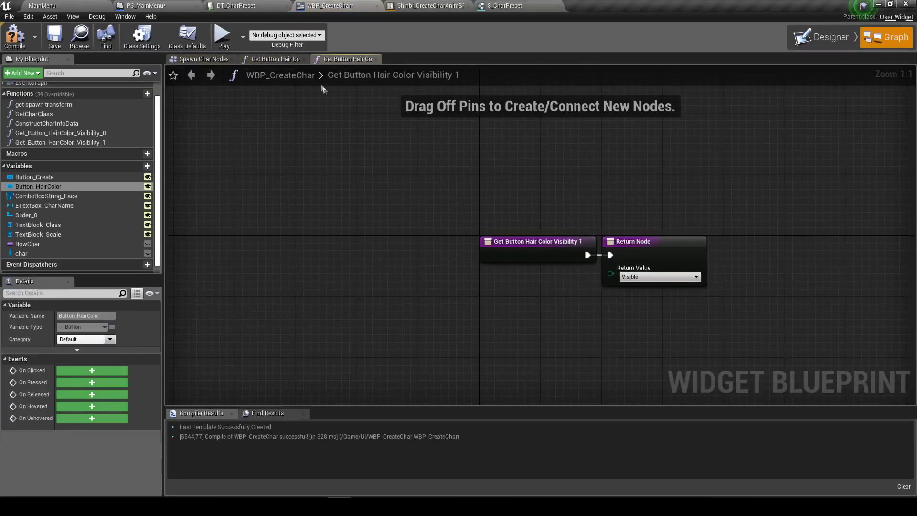
pyautogui.middleClick(359, 63)
pyautogui.click(305, 59)
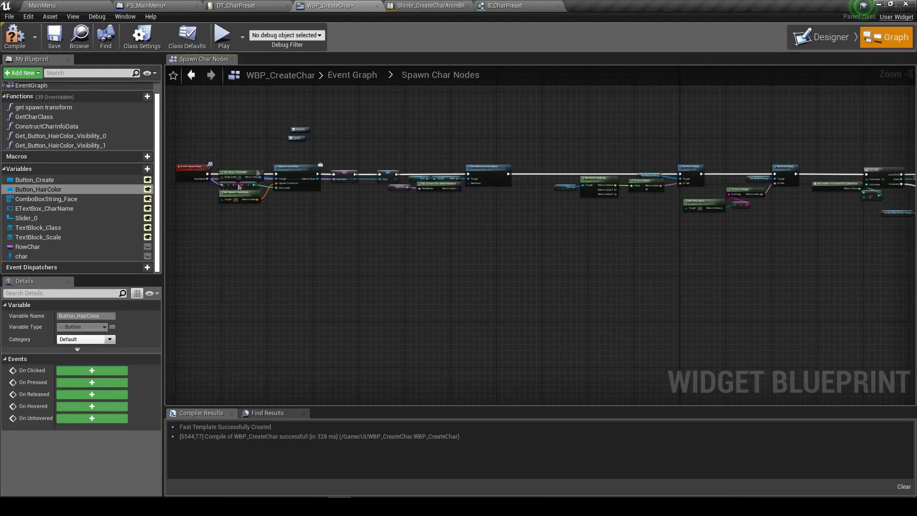
pyautogui.click(82, 145)
pyautogui.press('Delete')
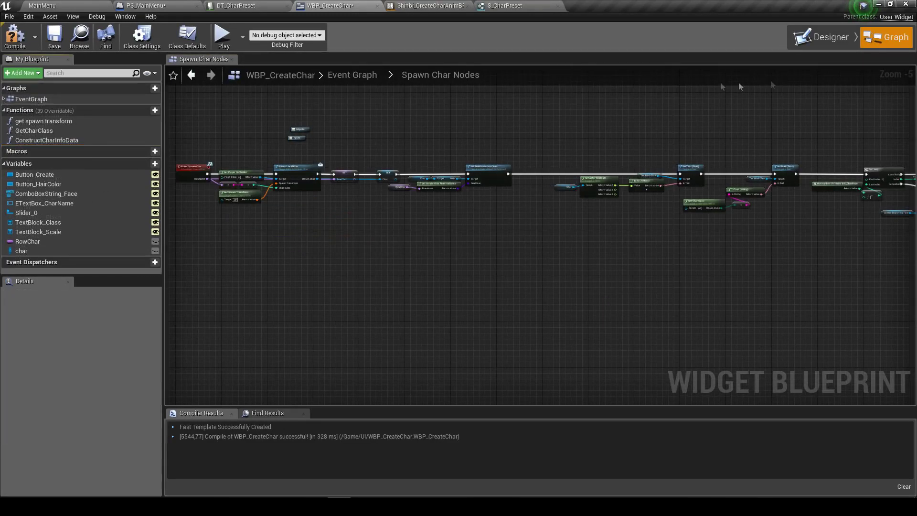
# Remove the Visibility binding on Button_HairColor and compile WBP_CreateChar
pyautogui.click(838, 40)
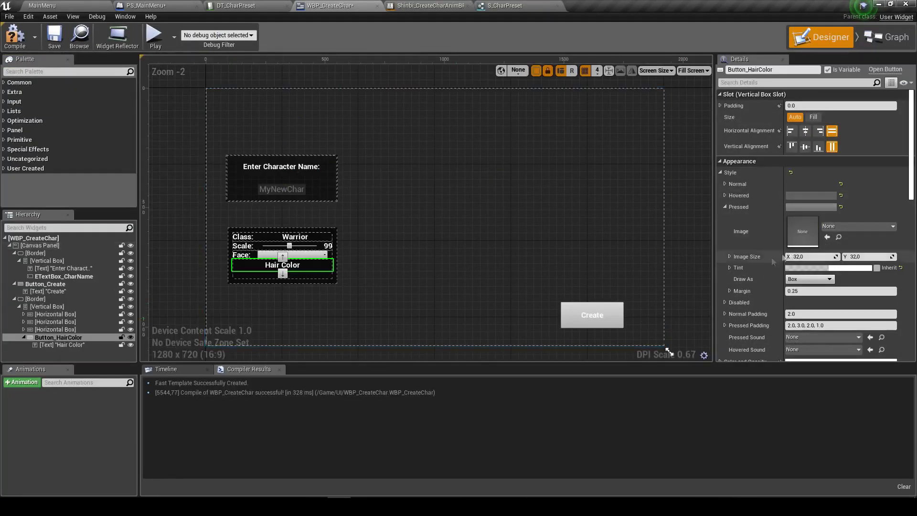
pyautogui.scroll(-2, 810, 239)
pyautogui.click(860, 244)
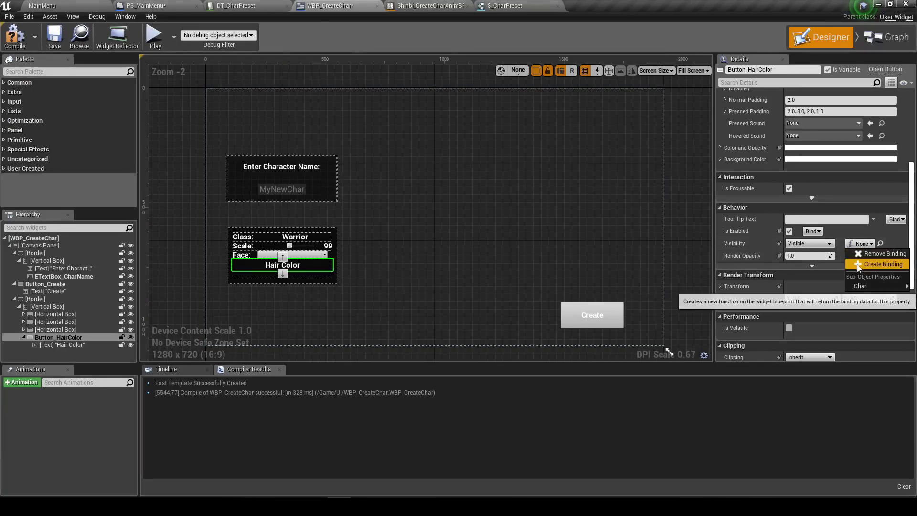
pyautogui.click(853, 256)
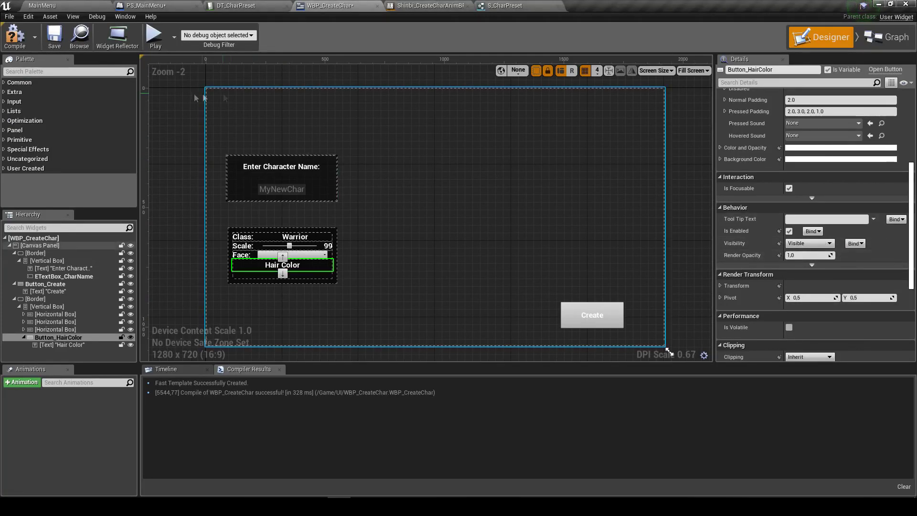
pyautogui.click(22, 46)
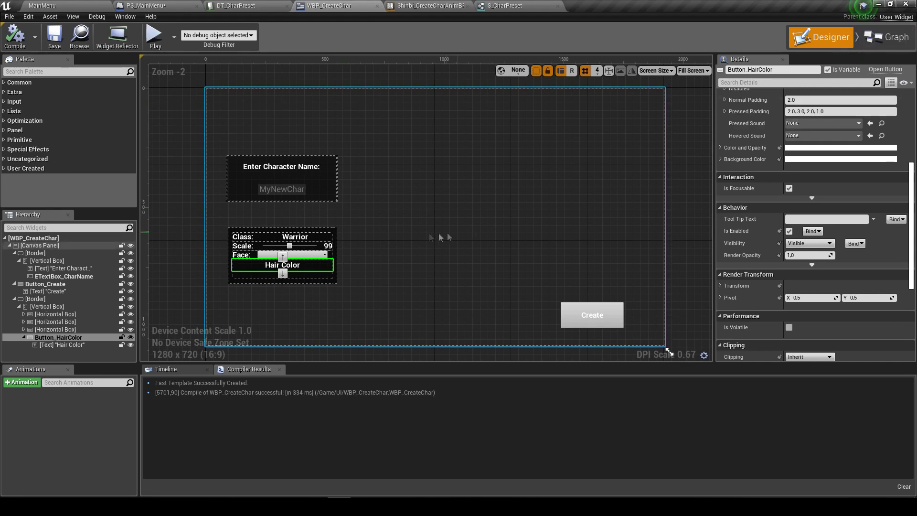
pyautogui.click(887, 38)
# Rearrange the Char and Get Actor Scale 3D nodes in the Event Graph, then return to Designer
pyautogui.scroll(-1, 471, 245)
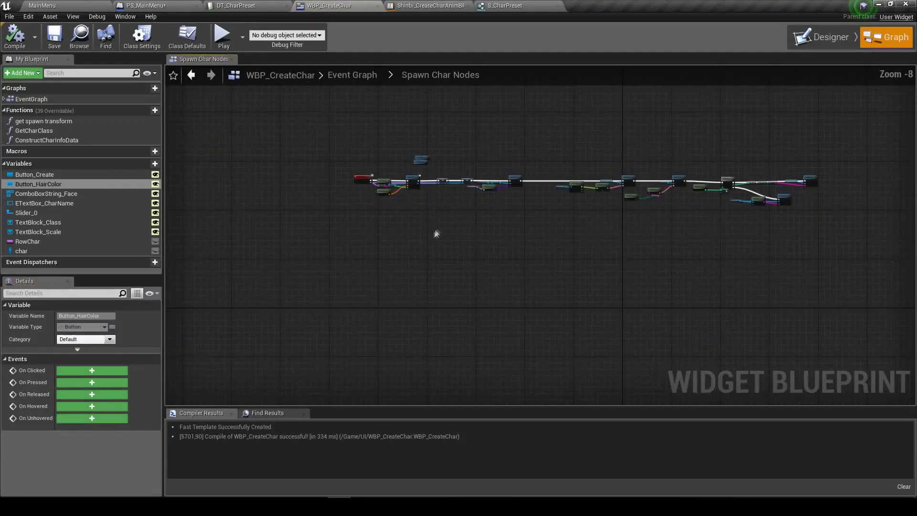
pyautogui.scroll(-1, 436, 234)
pyautogui.click(365, 76)
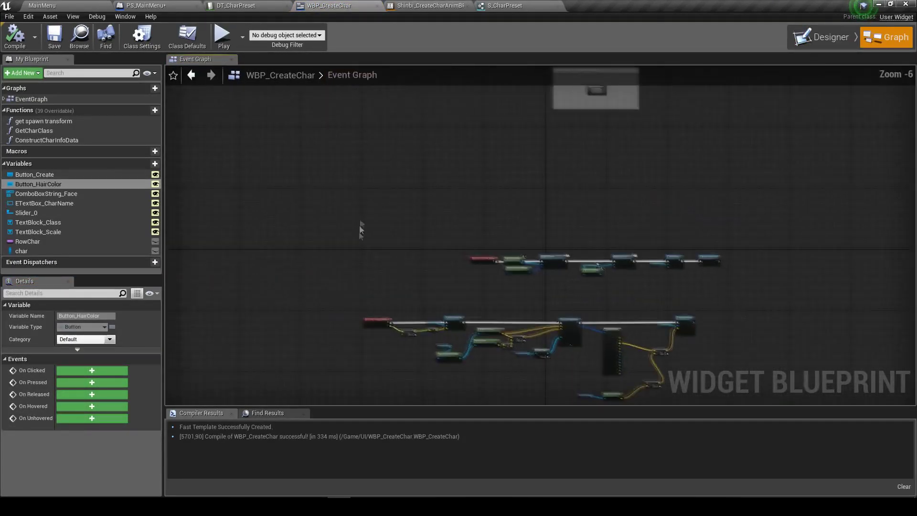
pyautogui.scroll(6, 385, 266)
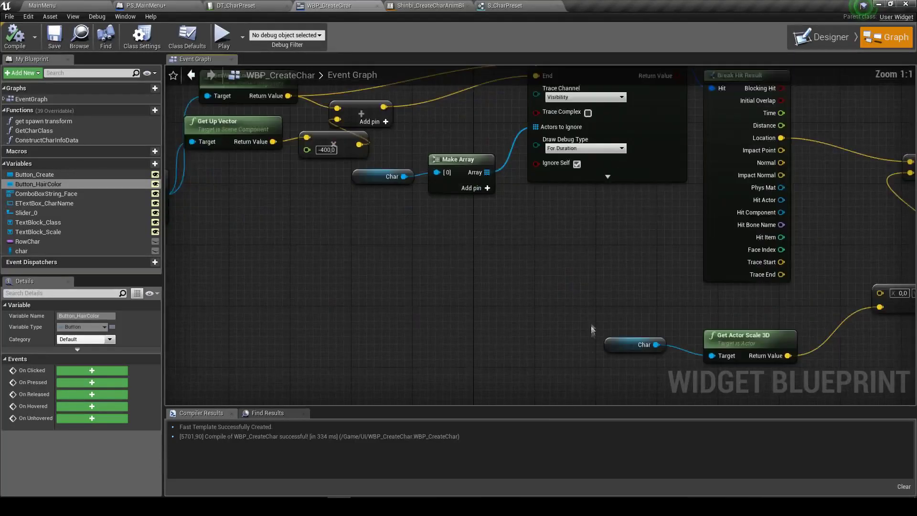
pyautogui.moveTo(590, 338); pyautogui.dragTo(403, 261, button='right')
pyautogui.moveTo(403, 261)
pyautogui.mouseDown()
pyautogui.moveTo(592, 300)
pyautogui.moveTo(636, 253)
pyautogui.mouseUp()
pyautogui.scroll(-2, 542, 303)
pyautogui.scroll(-2, 393, 307)
pyautogui.scroll(-2, 533, 338)
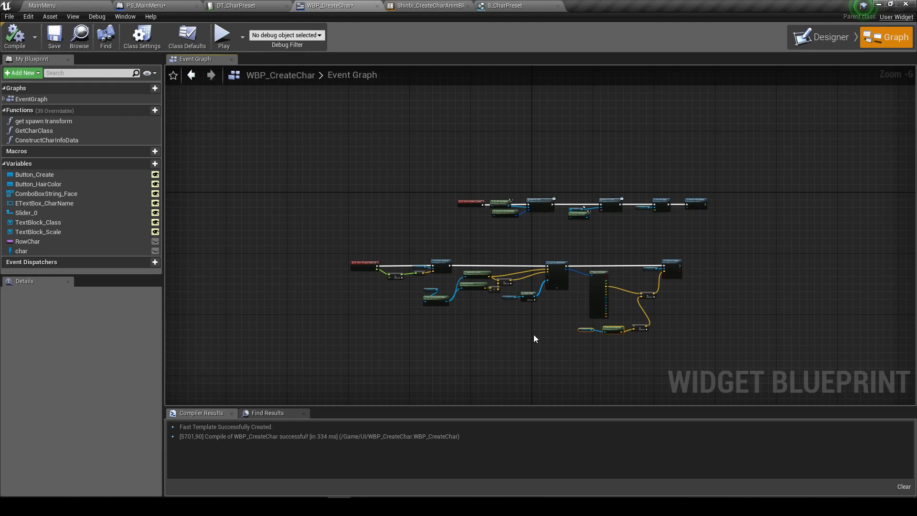
pyautogui.moveTo(404, 345); pyautogui.dragTo(353, 293, button='right')
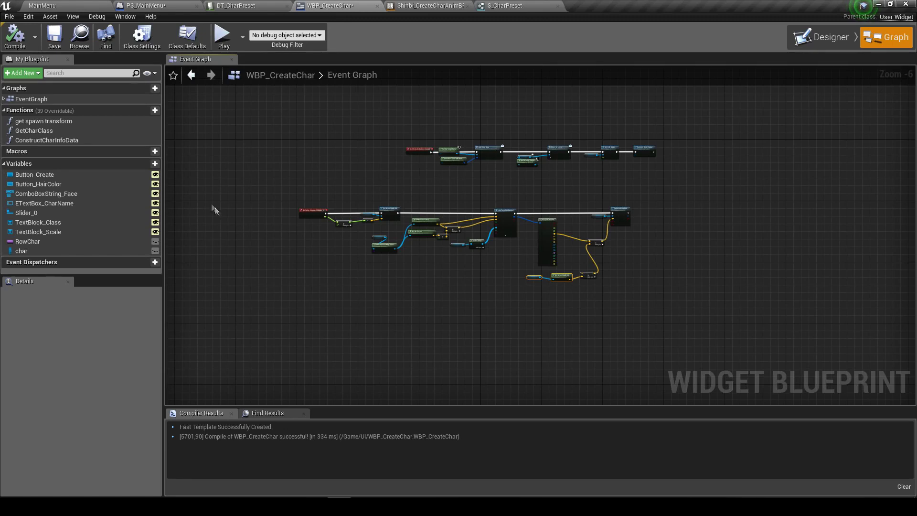
pyautogui.click(821, 37)
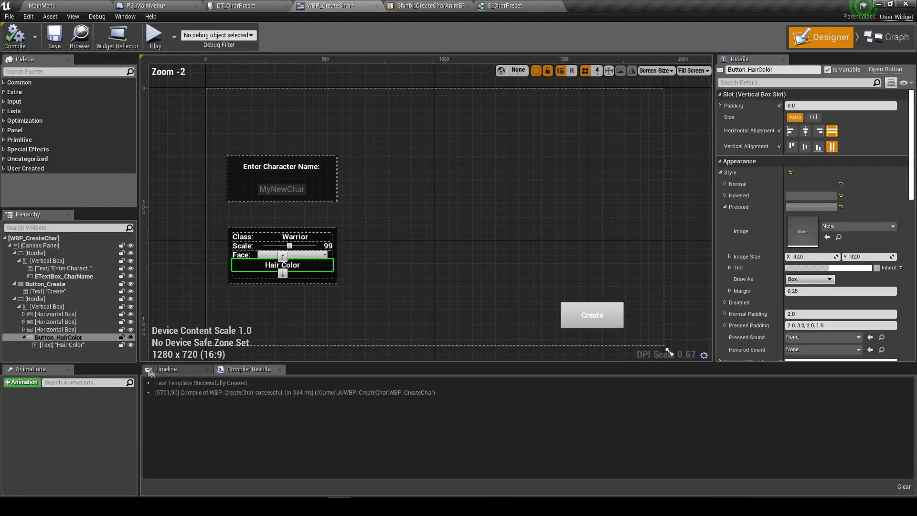
# Create Button_HairColor's On Clicked event and save WBP_CreateChar
pyautogui.scroll(-5, 826, 264)
pyautogui.scroll(-5, 826, 264)
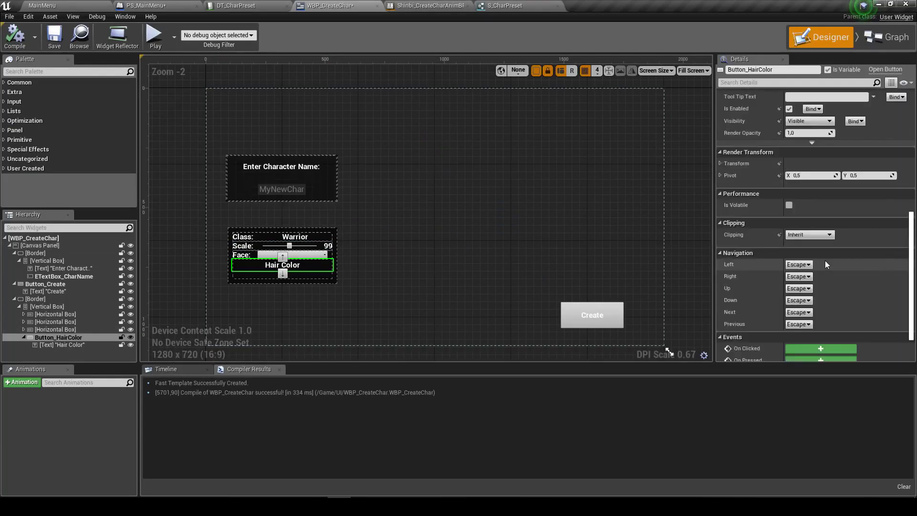
pyautogui.click(827, 346)
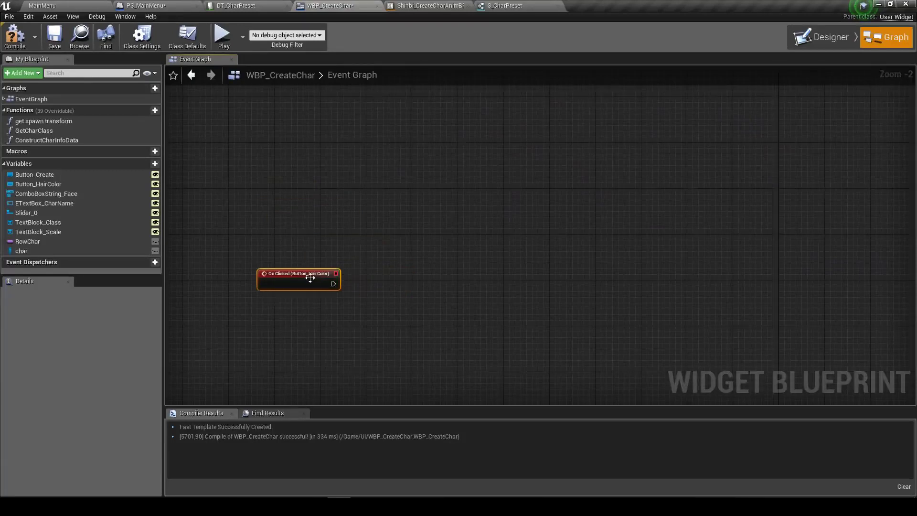
pyautogui.click(54, 36)
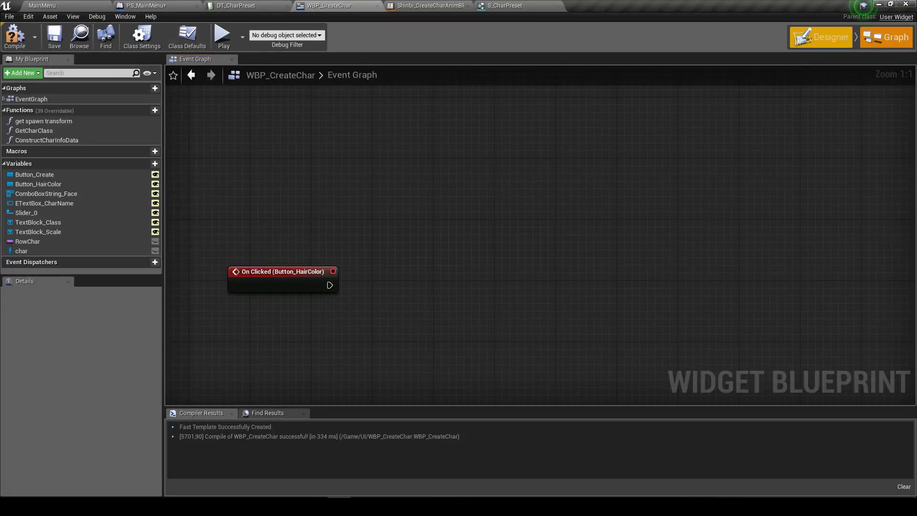
# Toggle between Designer and Graph, then go back to the MainMenu level editor
pyautogui.click(821, 37)
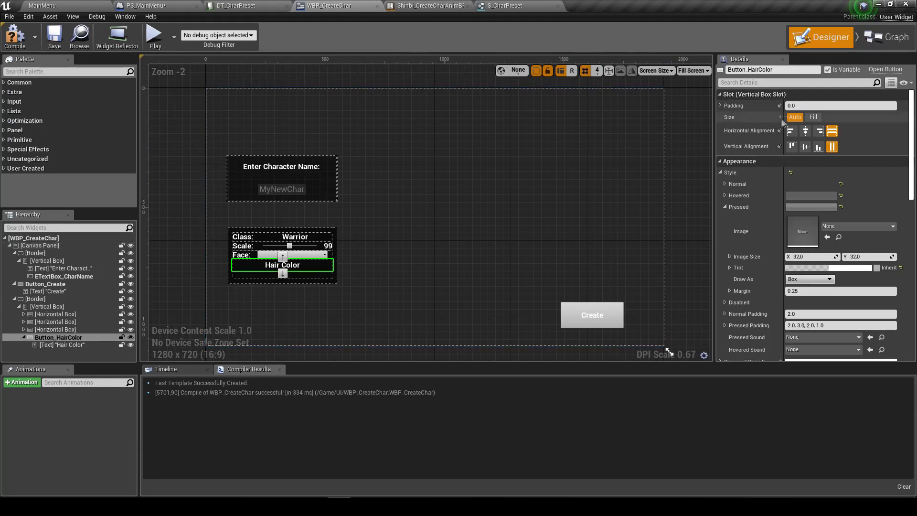
pyautogui.click(885, 35)
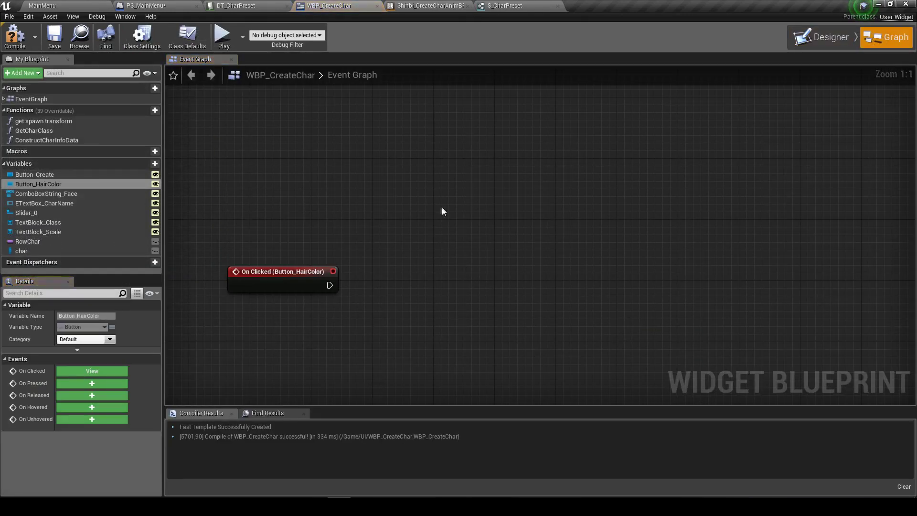
pyautogui.click(67, 7)
pyautogui.scroll(-3, 78, 471)
pyautogui.scroll(-5, 78, 470)
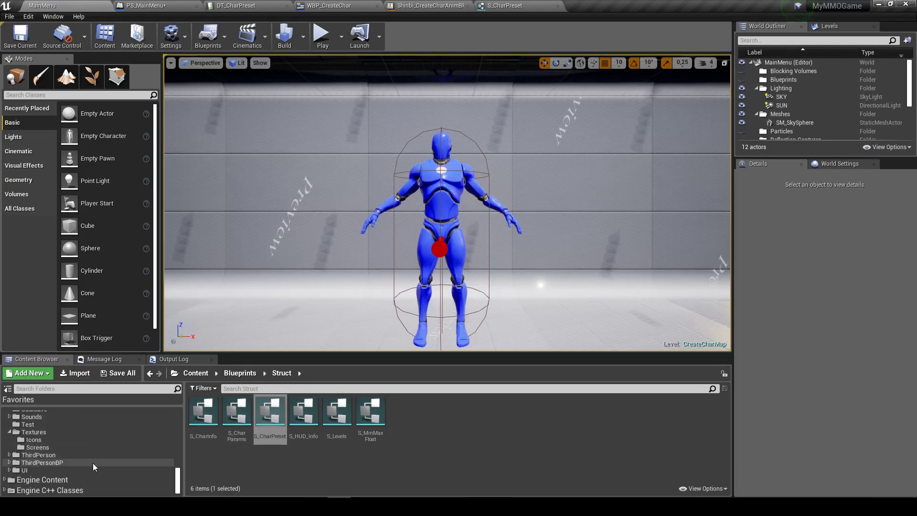
# In the UI folder, add a User Interface Widget Blueprint named W_ShinbiChangeColor and open it
pyautogui.click(76, 470)
pyautogui.click(460, 458)
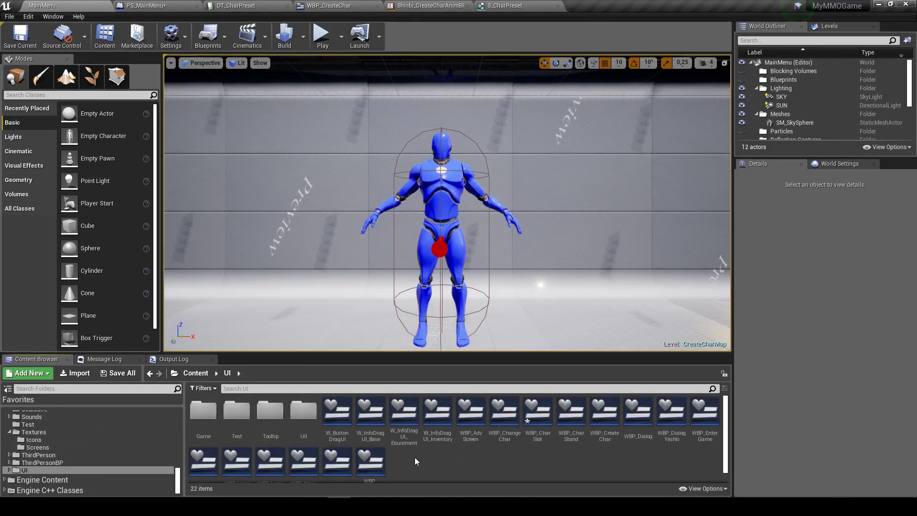
pyautogui.rightClick(415, 461)
pyautogui.moveTo(441, 456)
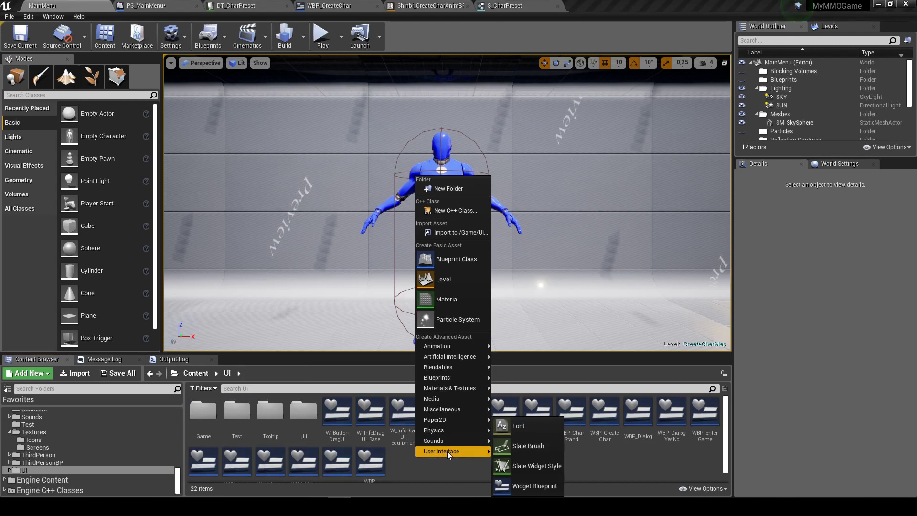
pyautogui.click(535, 485)
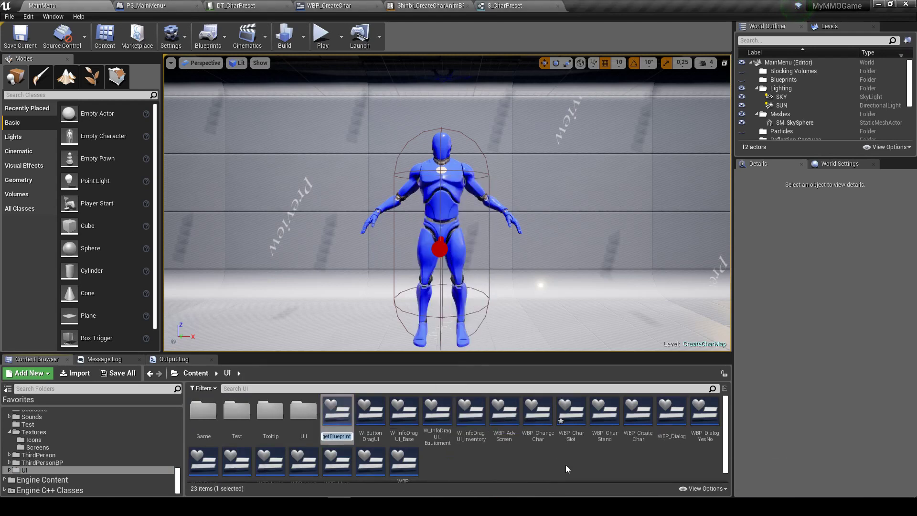
pyautogui.press('BackSpace')
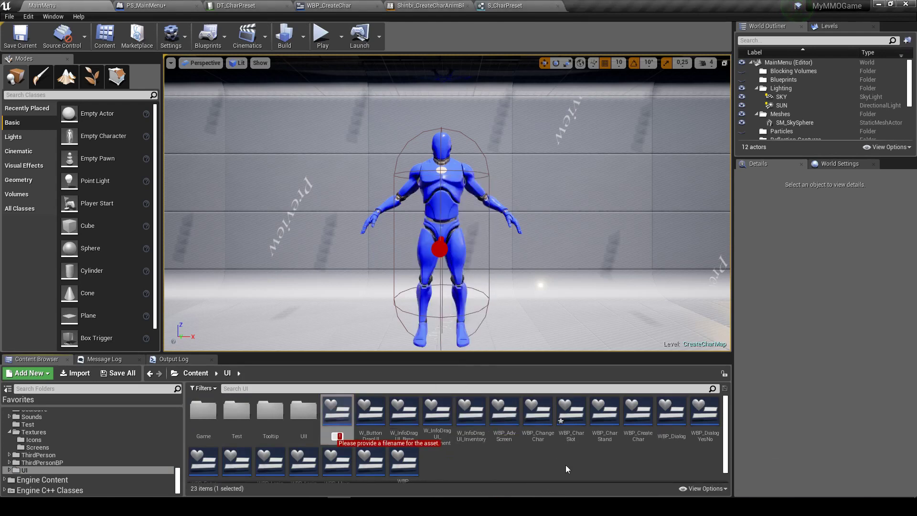
pyautogui.write('W_')
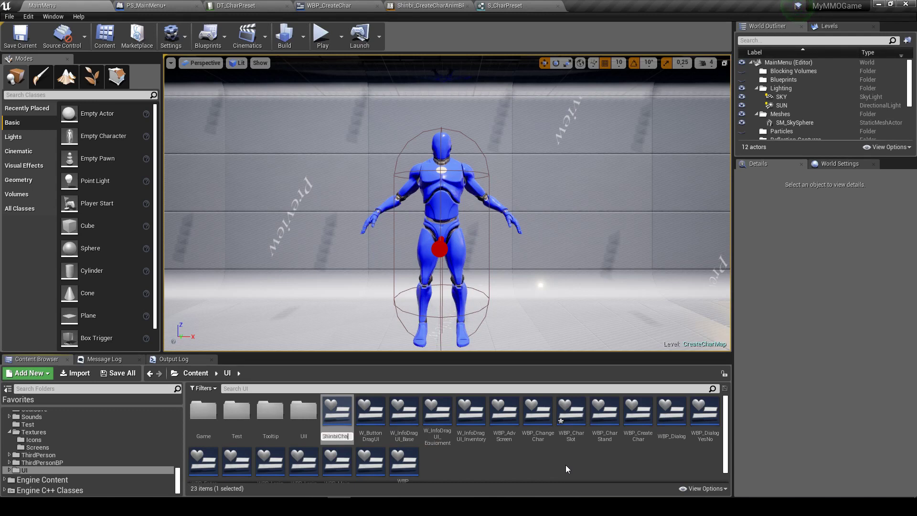
pyautogui.write('r')
pyautogui.press('Return')
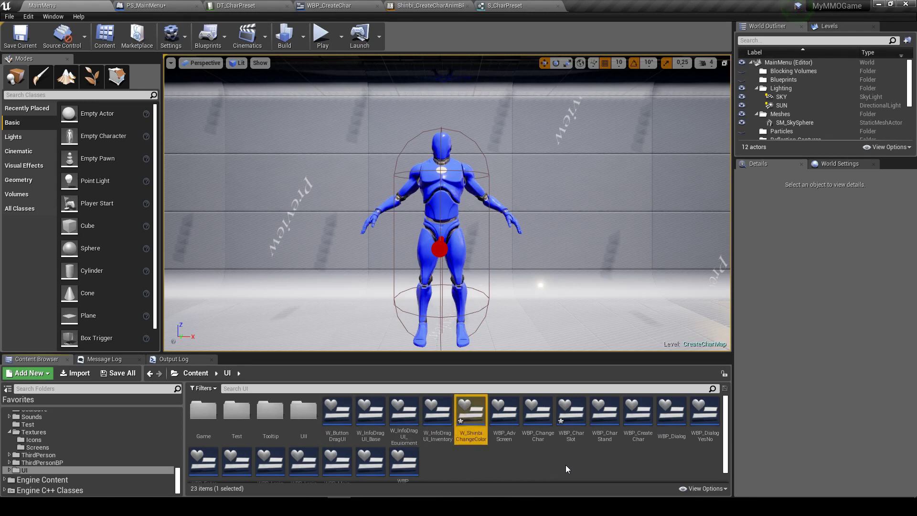
pyautogui.doubleClick(471, 414)
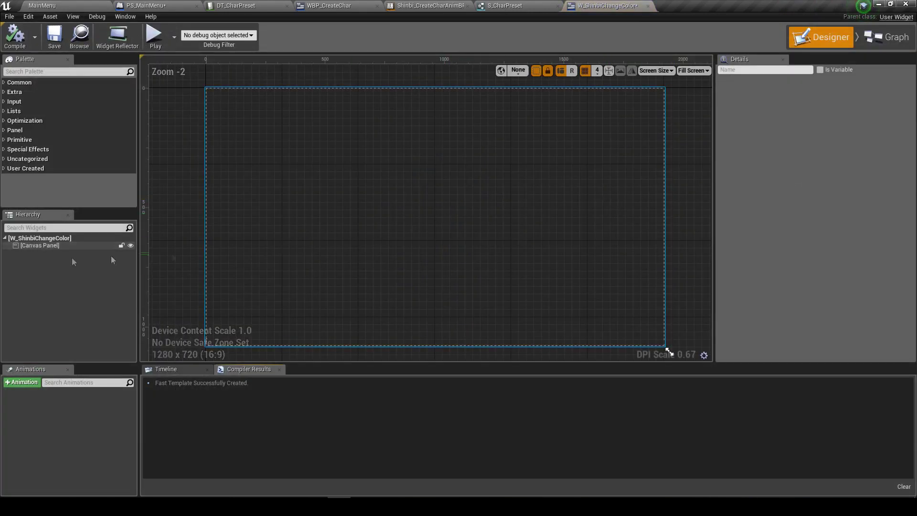
# Find Border in the Palette and place it inside the root Canvas Panel
pyautogui.click(40, 71)
pyautogui.write('bor')
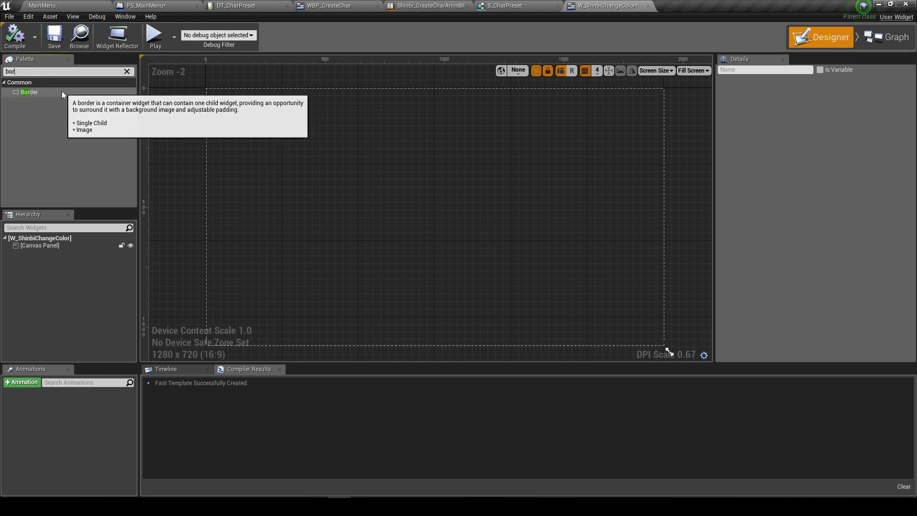
pyautogui.click(51, 246)
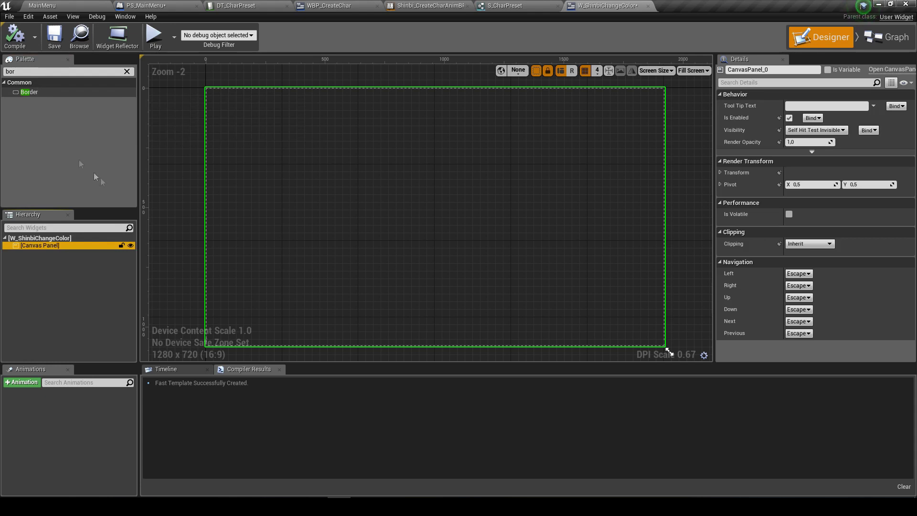
pyautogui.moveTo(47, 93)
pyautogui.mouseDown()
pyautogui.moveTo(63, 253)
pyautogui.moveTo(58, 245)
pyautogui.mouseUp()
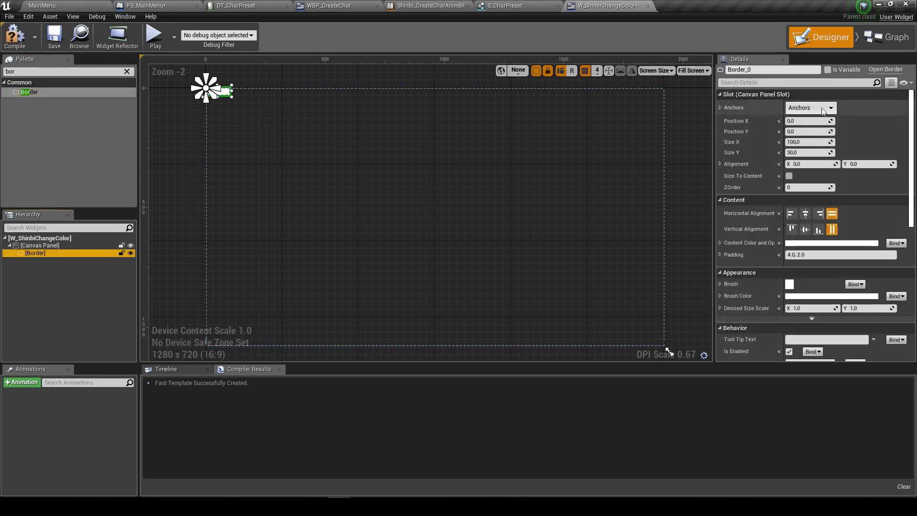
# Anchor the Border to the top-right corner with Position X 0 and Alignment X 1.0
pyautogui.click(811, 107)
pyautogui.click(835, 167)
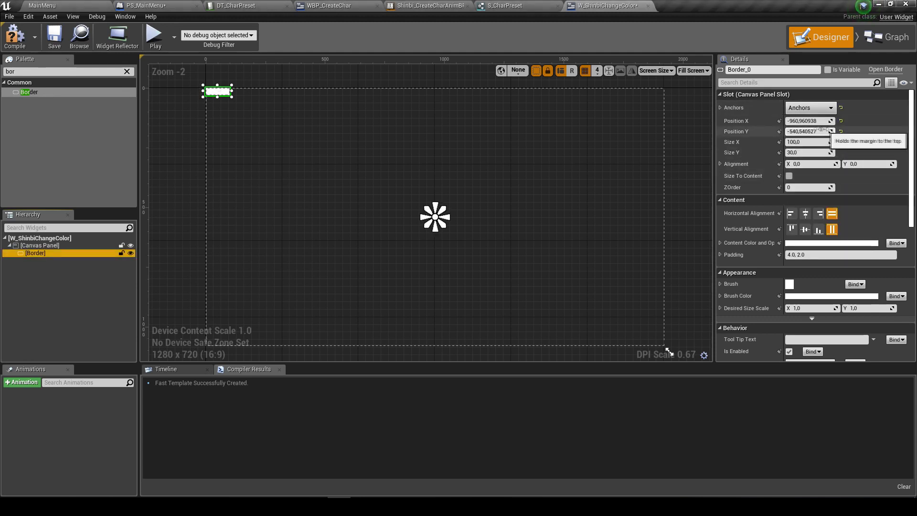
pyautogui.click(841, 107)
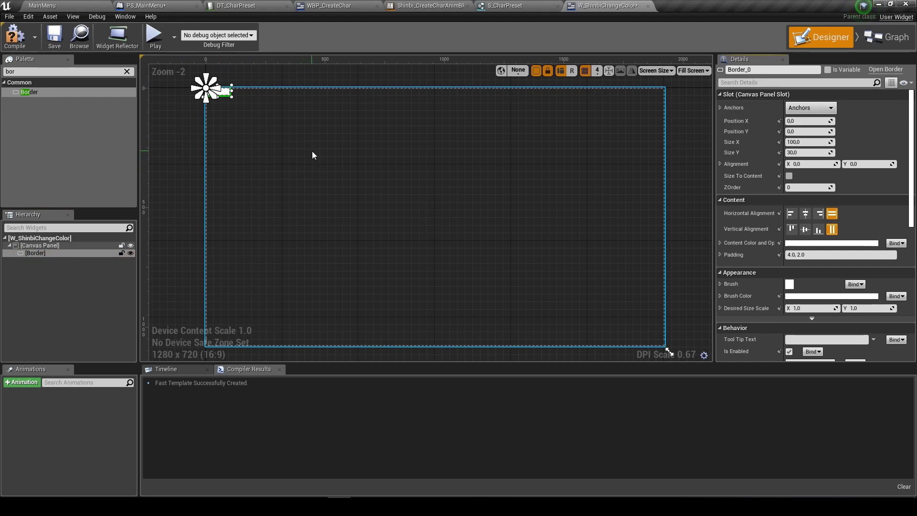
pyautogui.click(811, 108)
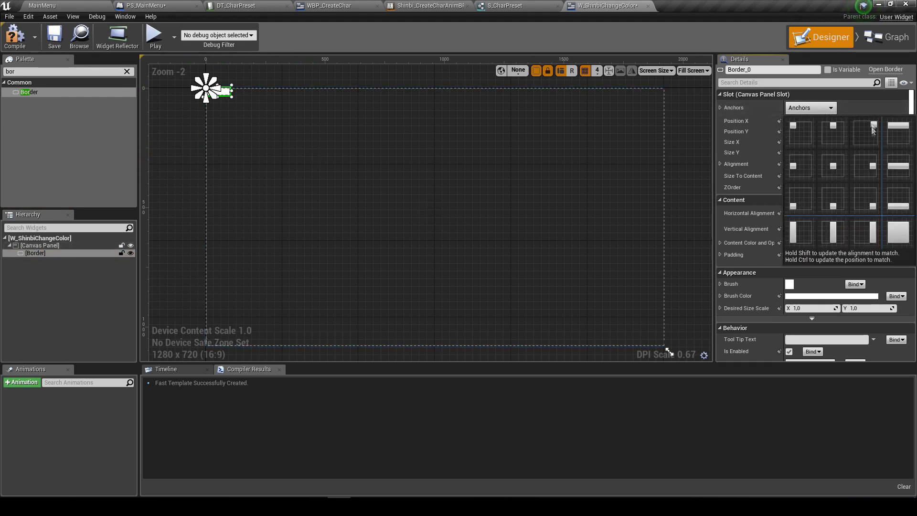
pyautogui.click(865, 125)
pyautogui.click(840, 120)
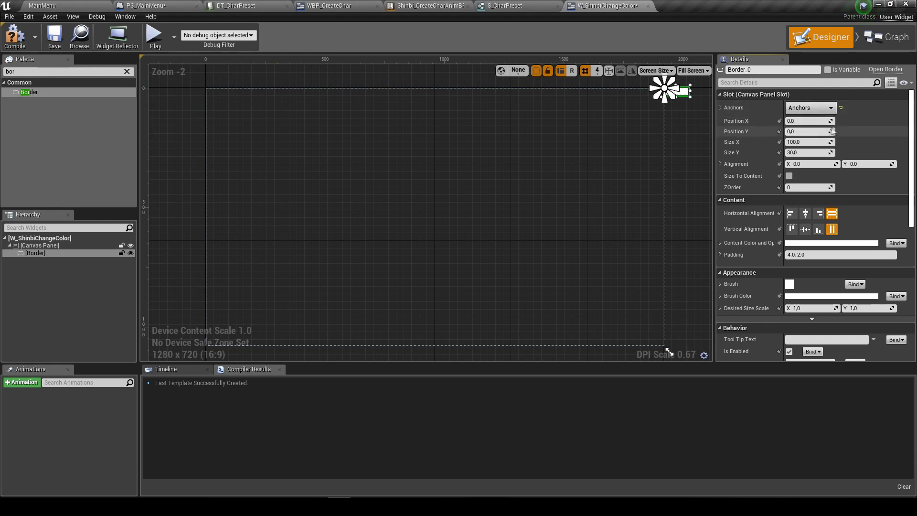
pyautogui.click(825, 165)
pyautogui.write('1')
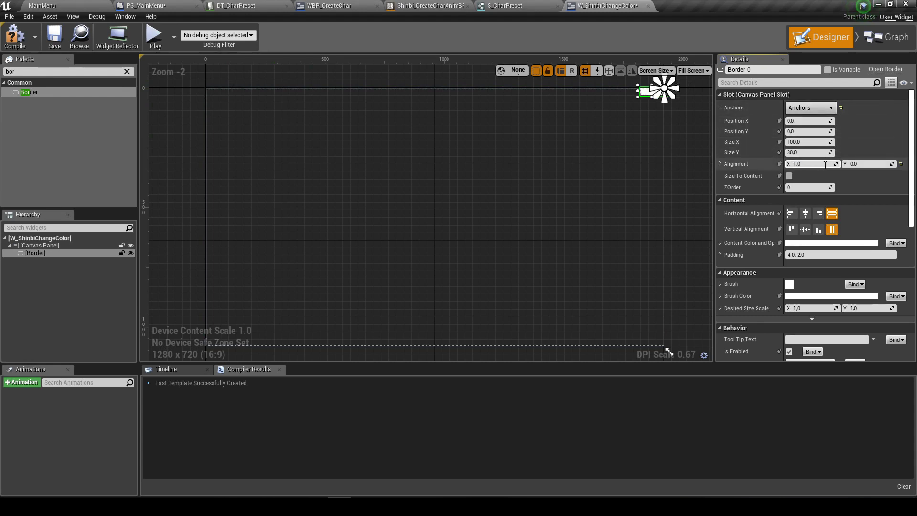
pyautogui.scroll(5, 653, 117)
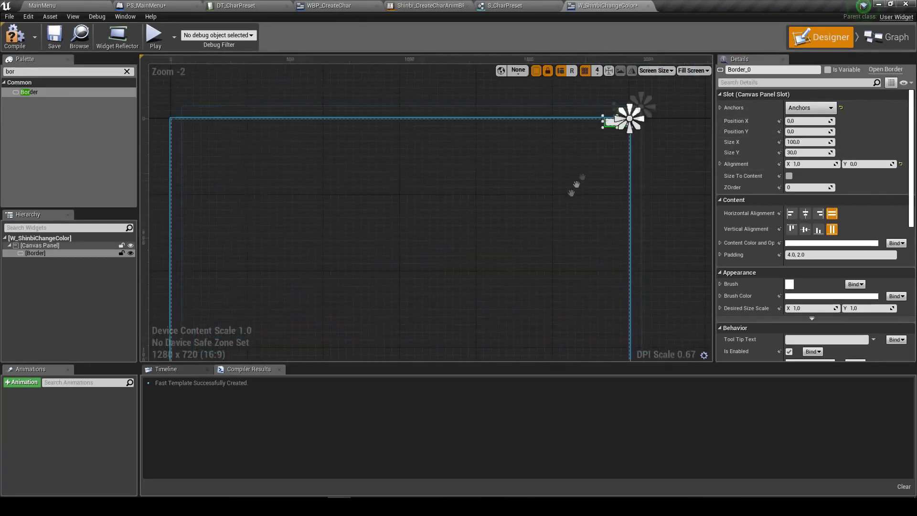
pyautogui.scroll(1, 479, 213)
pyautogui.scroll(-2, 500, 167)
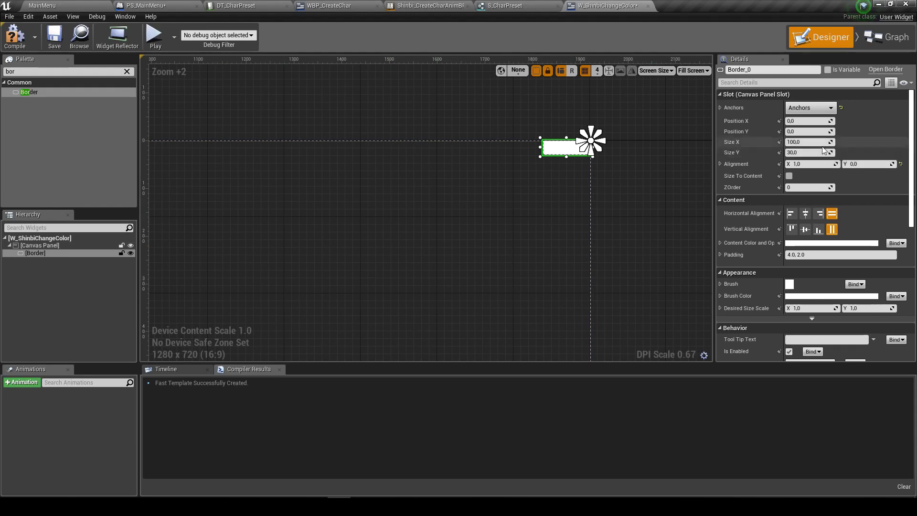
pyautogui.press('Return')
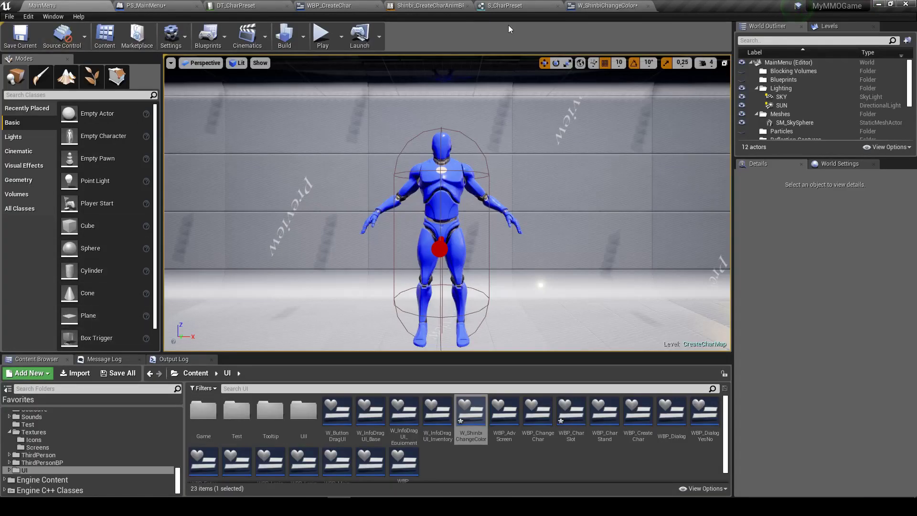
# Browse the Shinbi hero folder's Meshes and Skins subfolders
pyautogui.scroll(5, 107, 431)
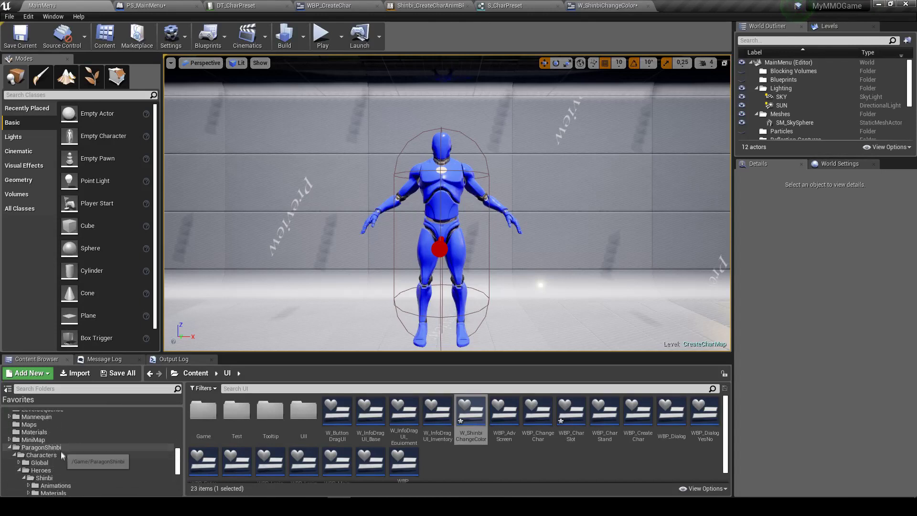
pyautogui.scroll(-1, 61, 458)
pyautogui.click(62, 456)
pyautogui.click(67, 456)
pyautogui.scroll(-1, 74, 455)
pyautogui.click(74, 455)
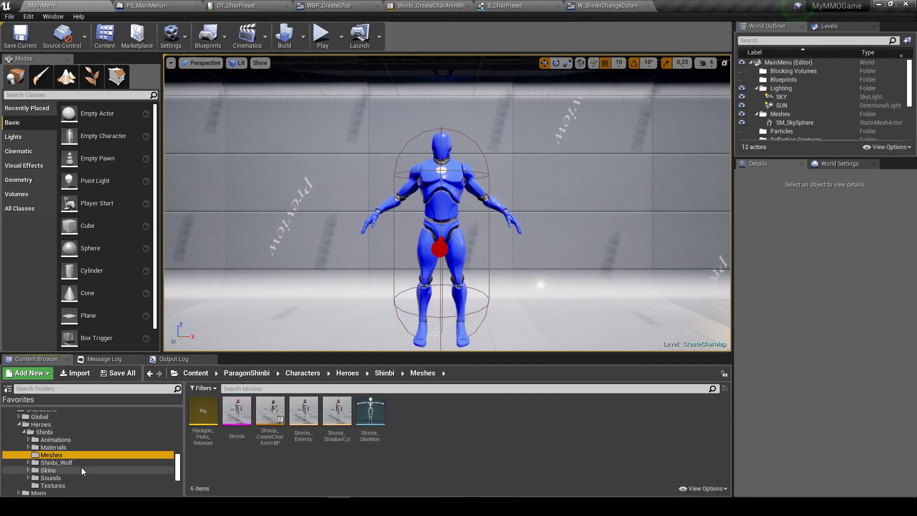
pyautogui.click(72, 470)
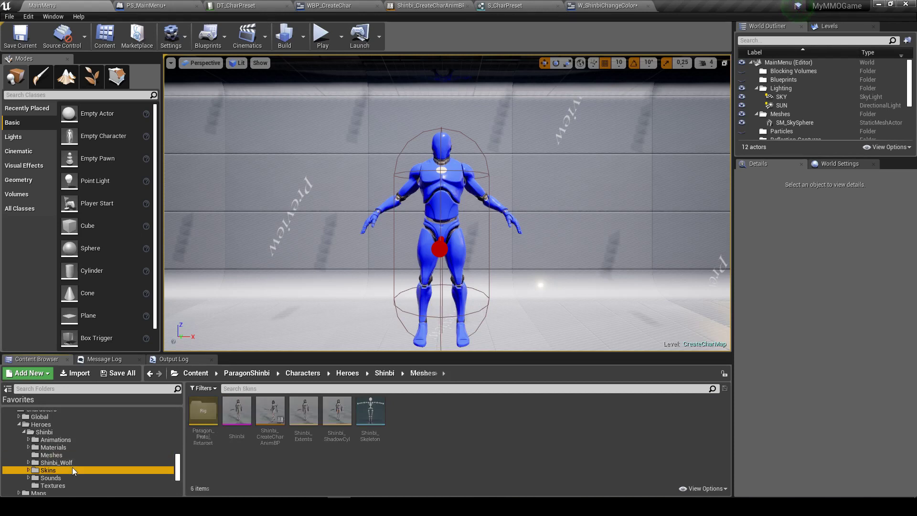
# Show Shinbi's Materials folder and open the M_HairSheet_Master2_Inst_4 hair material instance
pyautogui.scroll(-1, 77, 469)
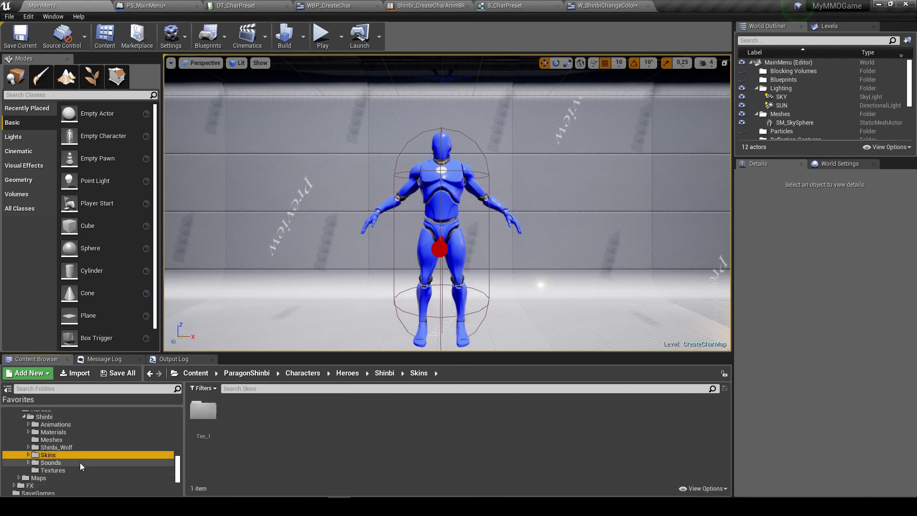
pyautogui.click(74, 432)
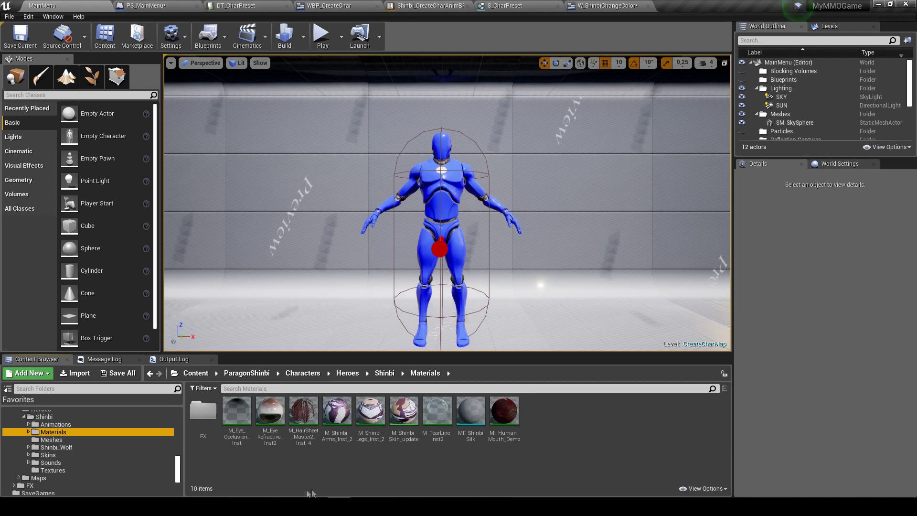
pyautogui.click(291, 440)
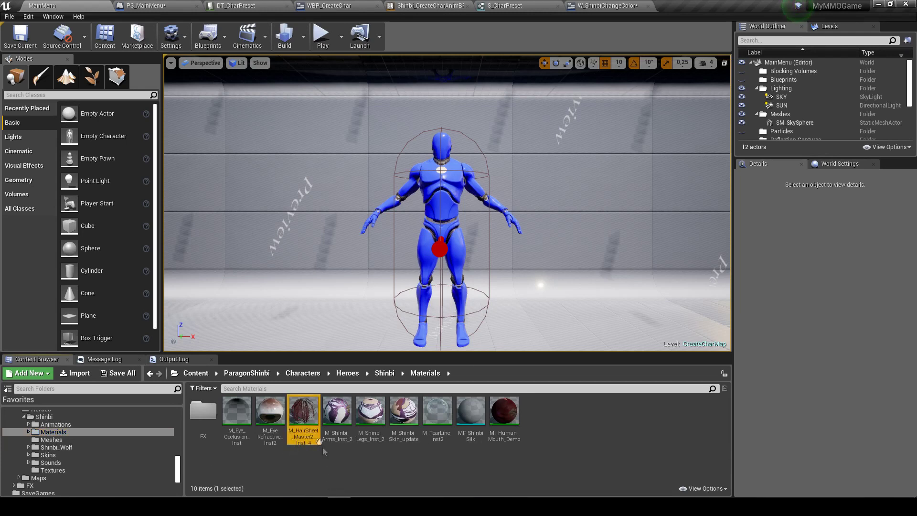
pyautogui.doubleClick(311, 437)
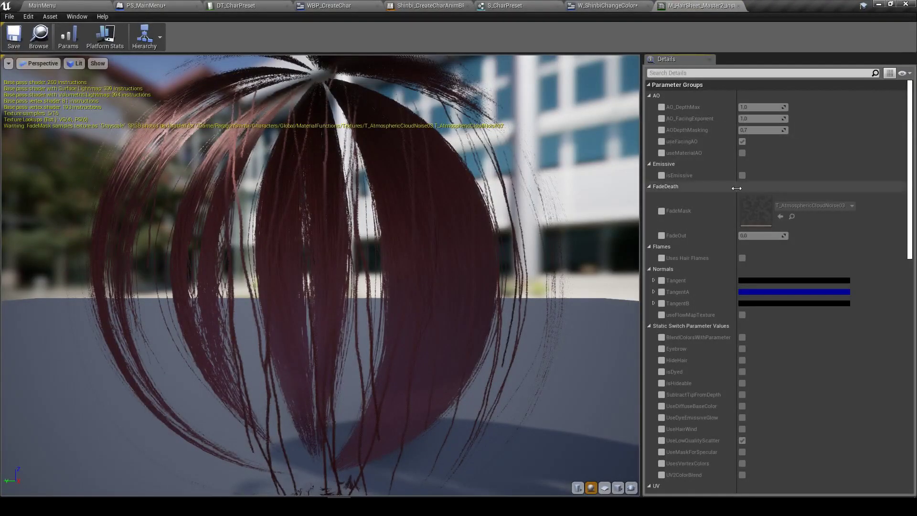
# Collapse the AO, Emissive, FadeDeath, Flames, Normals and Static Switch parameter groups
pyautogui.scroll(-10, 707, 163)
pyautogui.scroll(-4, 715, 175)
pyautogui.scroll(-3, 717, 194)
pyautogui.scroll(-4, 719, 190)
pyautogui.scroll(-3, 726, 193)
pyautogui.scroll(-2, 726, 193)
pyautogui.scroll(5, 729, 221)
pyautogui.scroll(5, 750, 237)
pyautogui.scroll(8, 751, 247)
pyautogui.scroll(8, 747, 252)
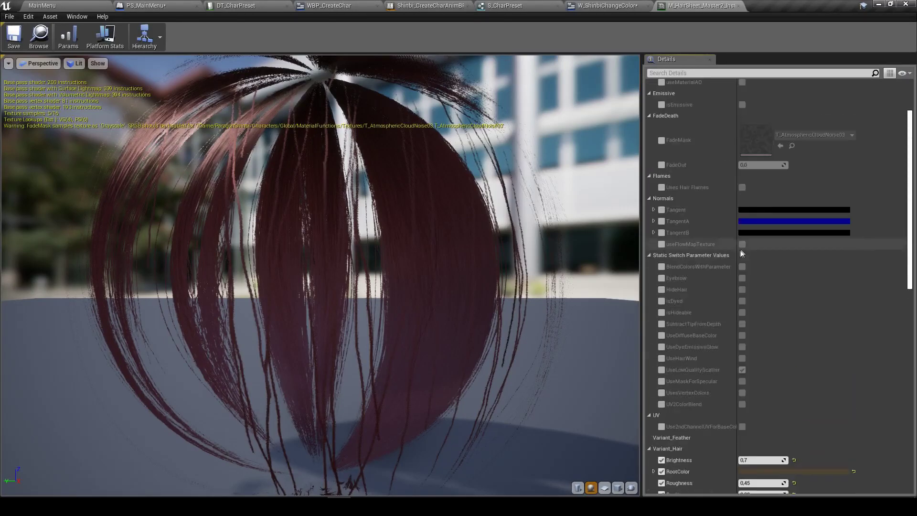
pyautogui.scroll(2, 709, 239)
pyautogui.click(650, 96)
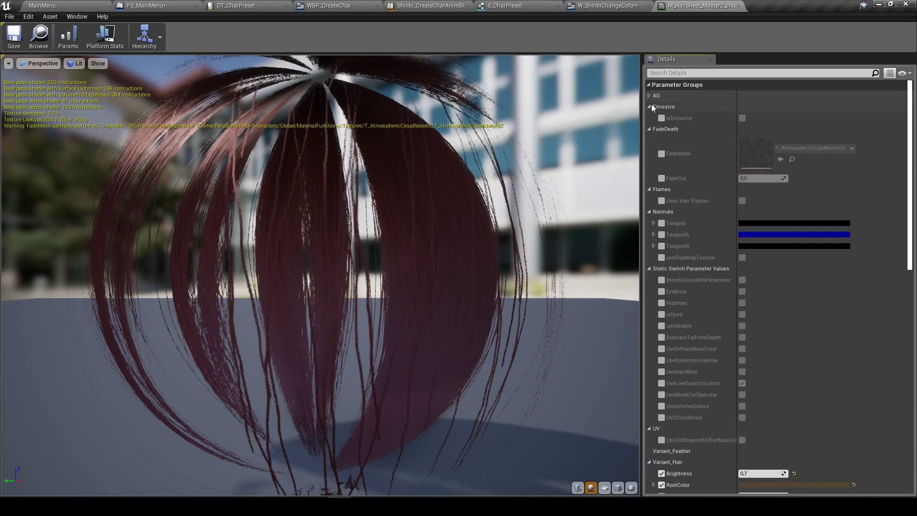
pyautogui.click(651, 106)
pyautogui.click(650, 117)
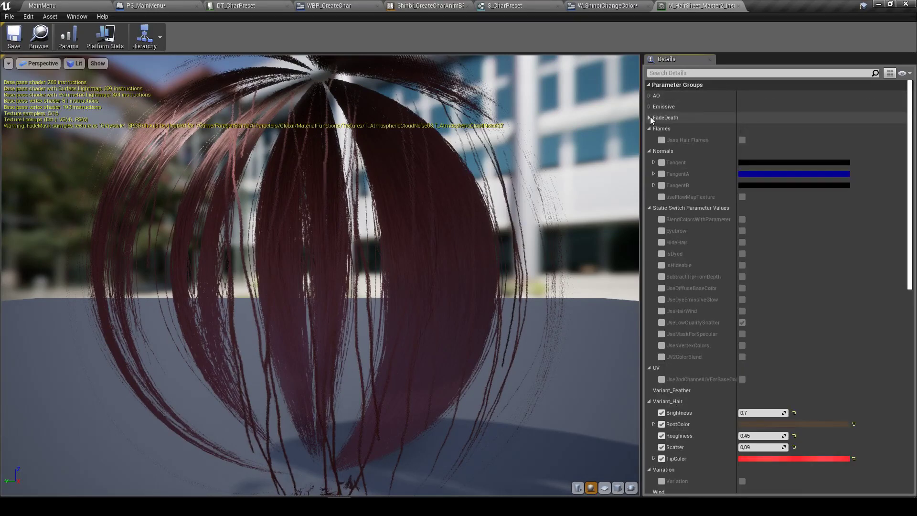
pyautogui.click(650, 128)
pyautogui.click(649, 139)
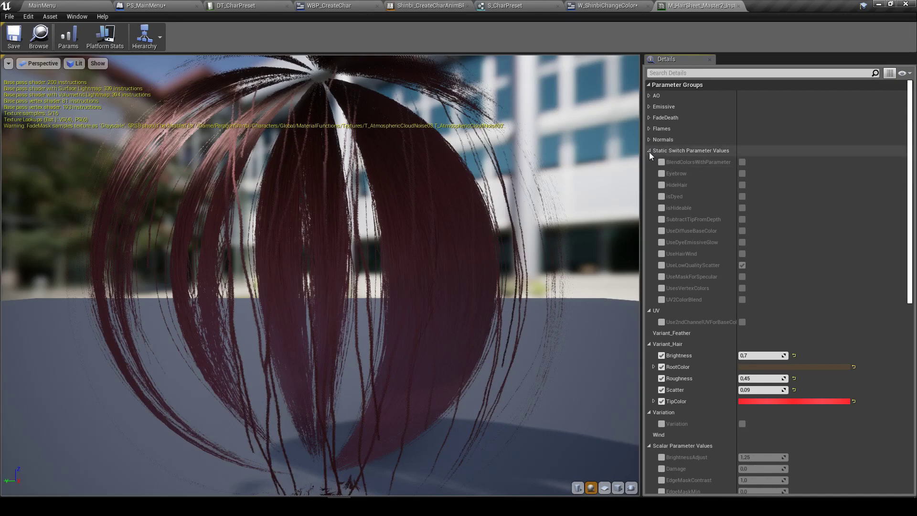
pyautogui.click(649, 151)
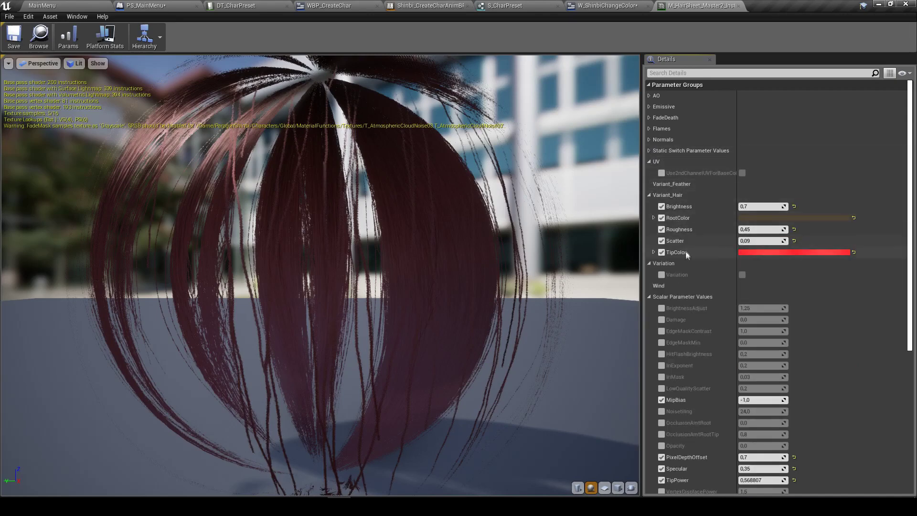
# Preview a brighter BaseColorDiv in its colour picker, then cancel without keeping the change
pyautogui.scroll(-2, 671, 298)
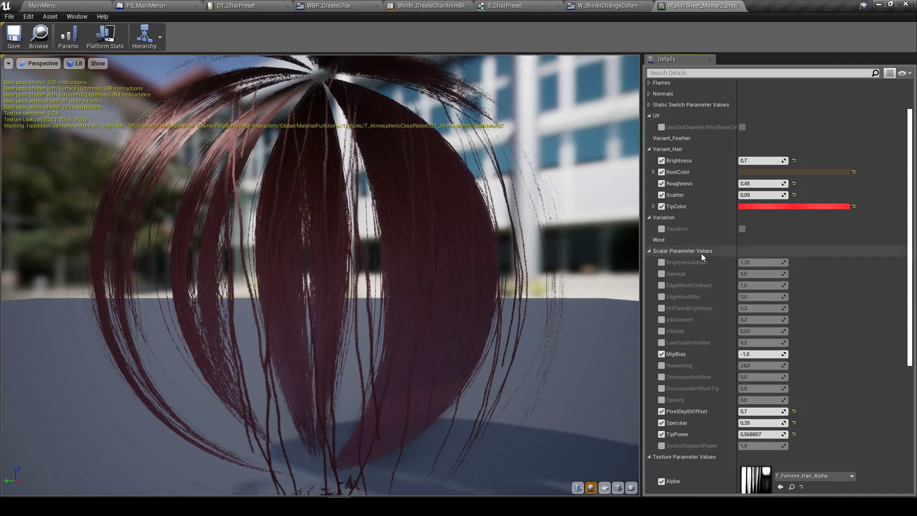
pyautogui.scroll(-1, 719, 239)
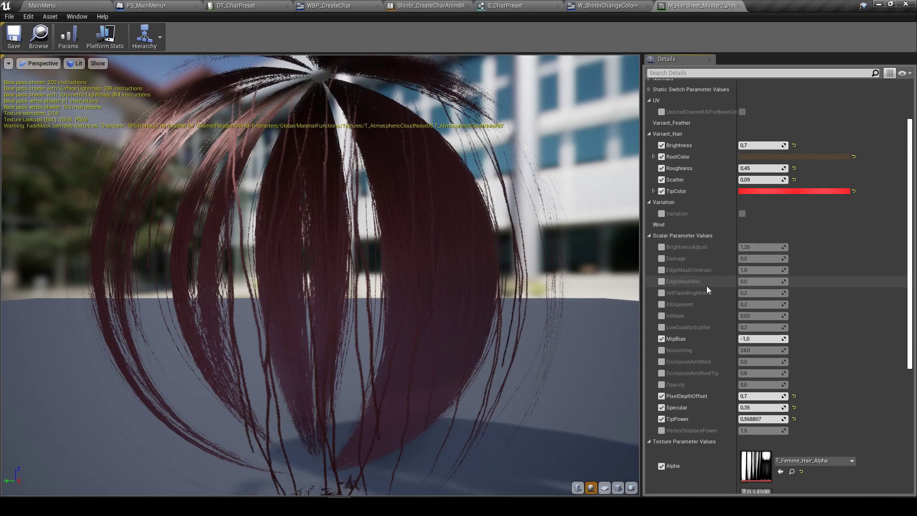
pyautogui.scroll(-5, 706, 290)
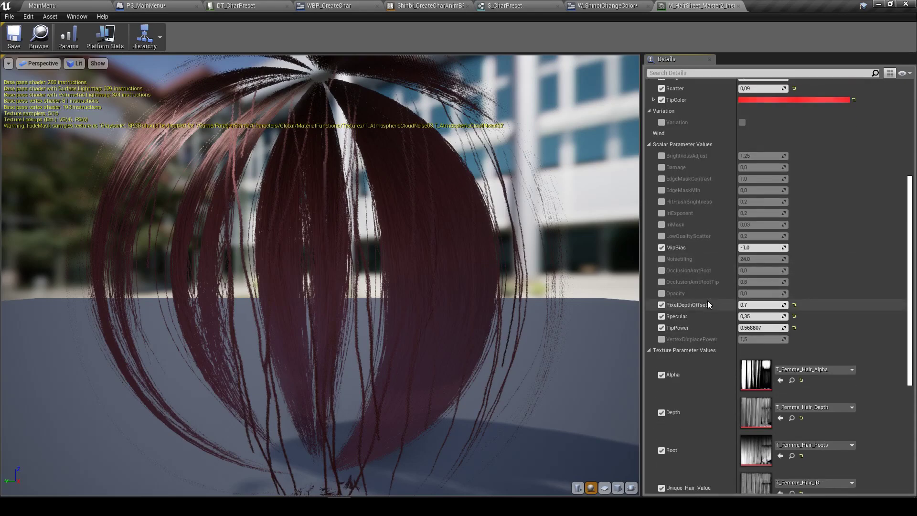
pyautogui.scroll(-5, 707, 289)
pyautogui.scroll(-5, 716, 290)
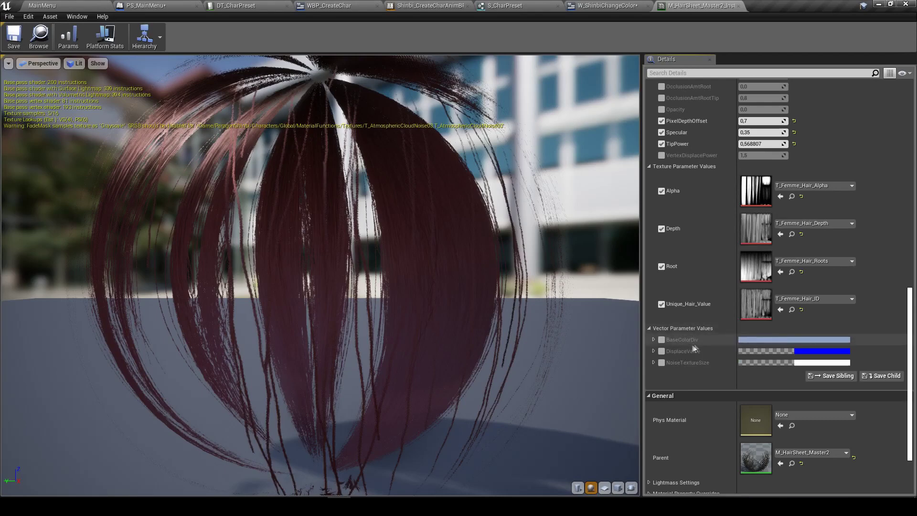
pyautogui.click(662, 339)
pyautogui.click(748, 340)
pyautogui.moveTo(680, 324); pyautogui.dragTo(686, 321)
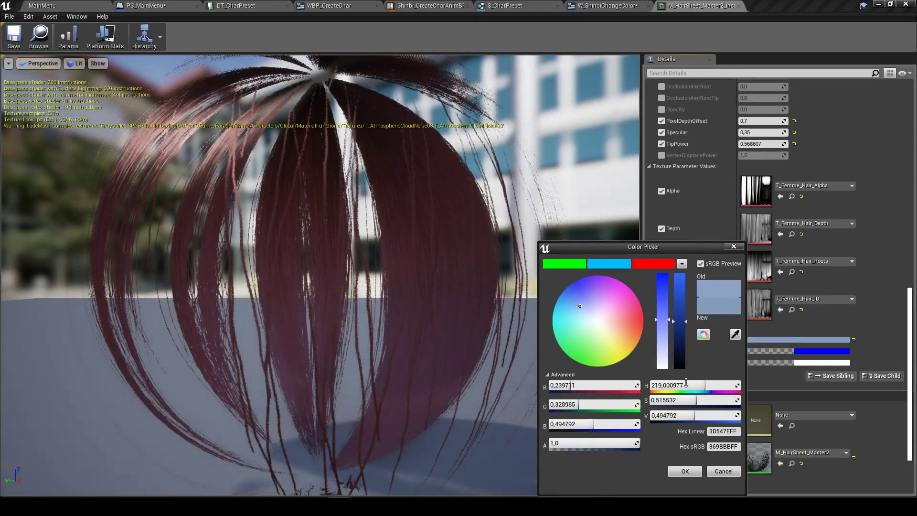
pyautogui.click(724, 472)
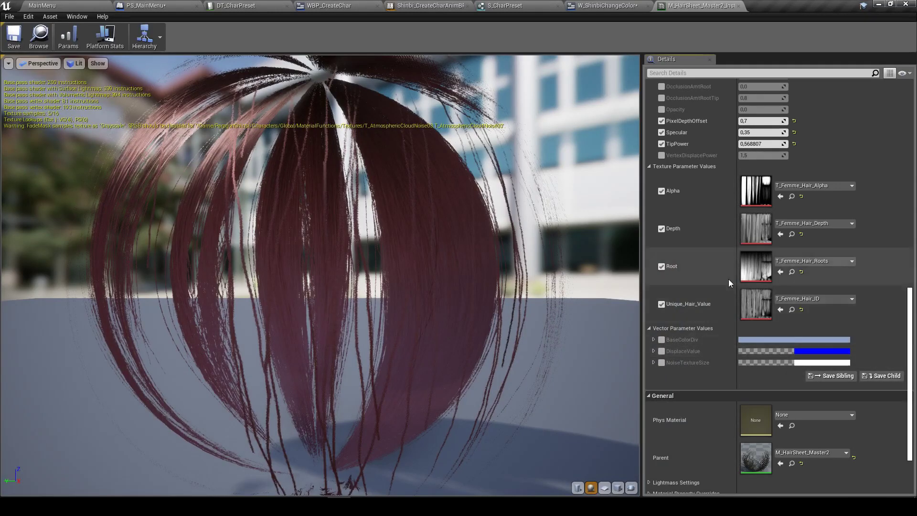
# Review the parameter list and put the cursor in the Details search box
pyautogui.scroll(5, 729, 279)
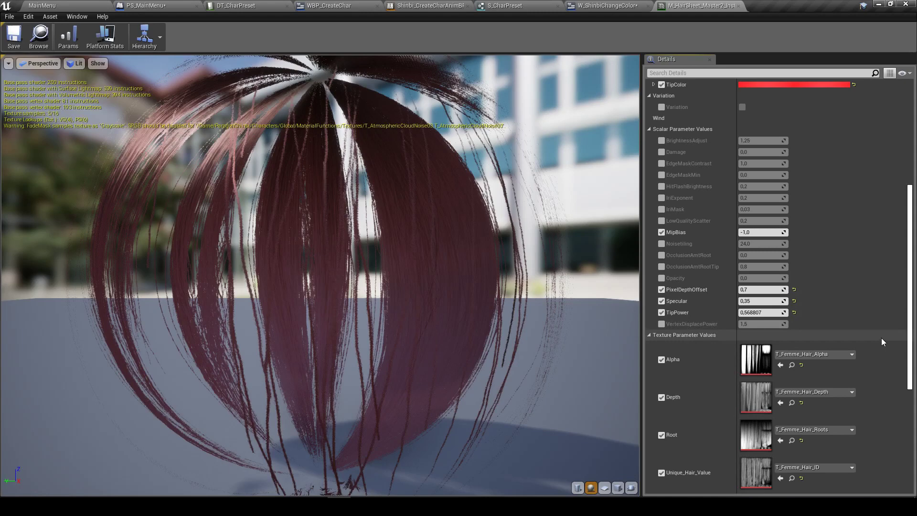
pyautogui.scroll(-3, 787, 332)
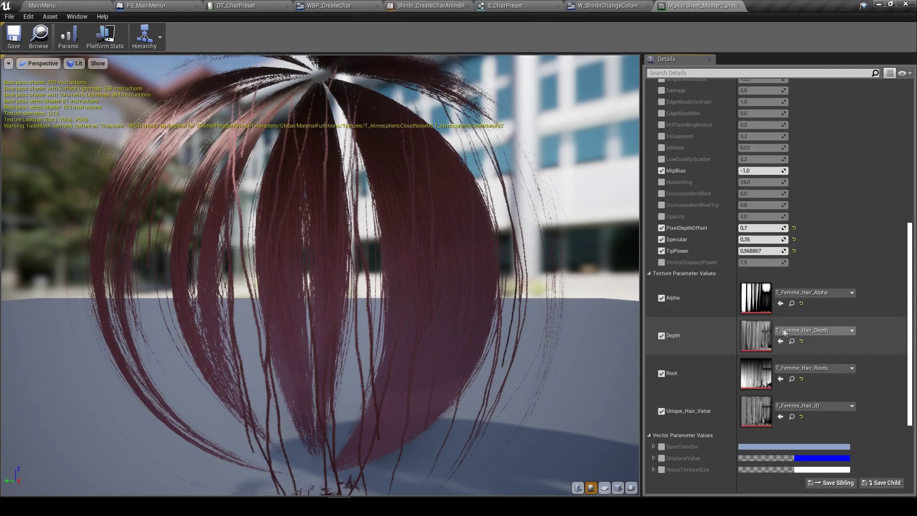
pyautogui.scroll(-3, 787, 331)
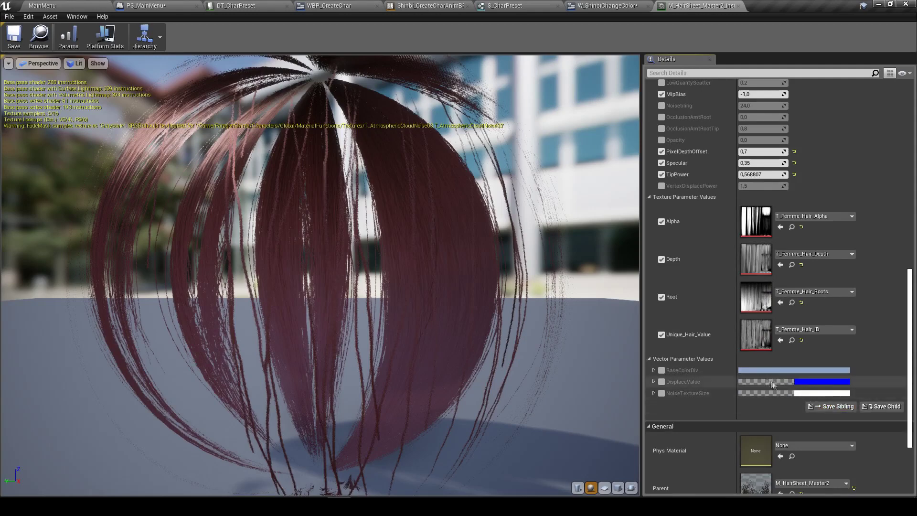
pyautogui.scroll(-2, 736, 329)
pyautogui.scroll(5, 736, 330)
pyautogui.scroll(5, 737, 319)
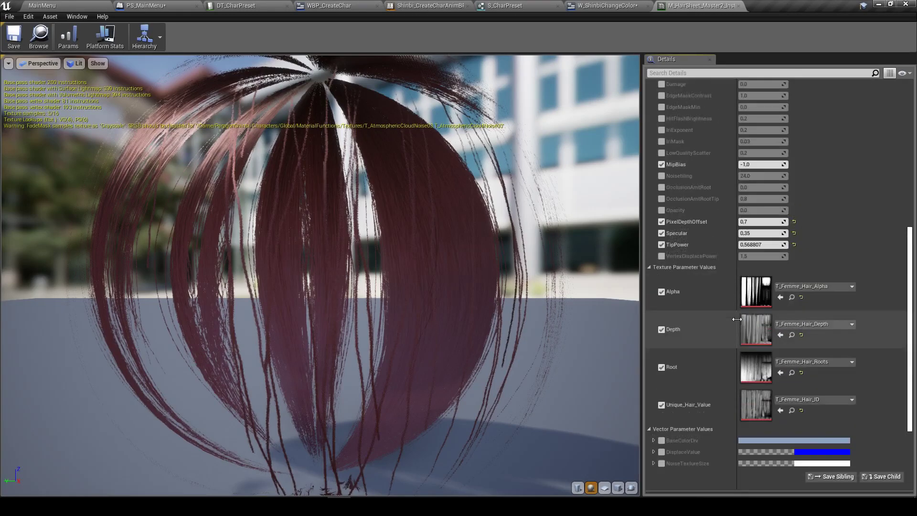
pyautogui.scroll(3, 728, 327)
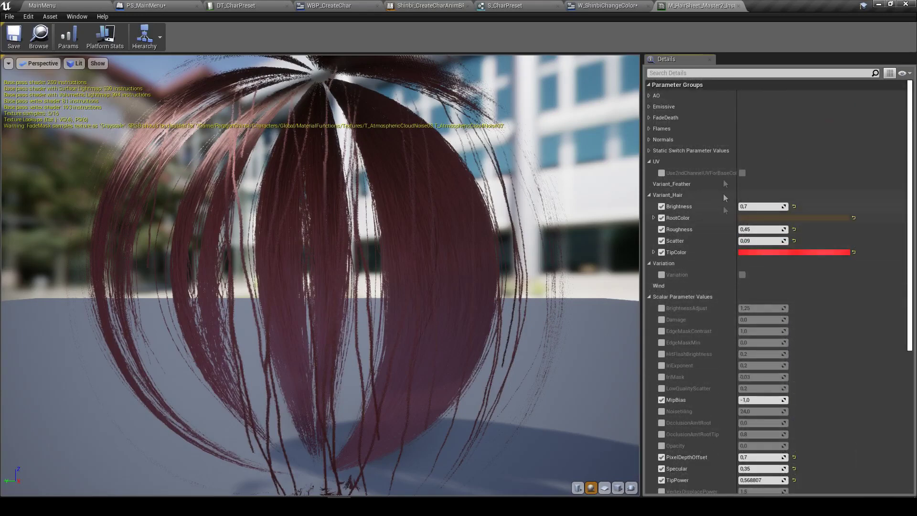
pyautogui.click(666, 72)
# Search parameters for 'ba', reopen the hair material from MainMenu, then search 'color' instead
pyautogui.write('base')
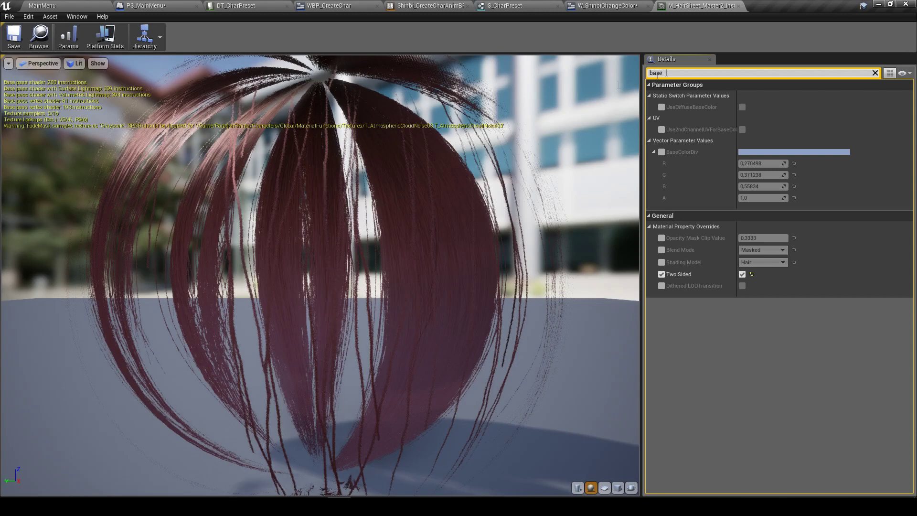
pyautogui.click(53, 5)
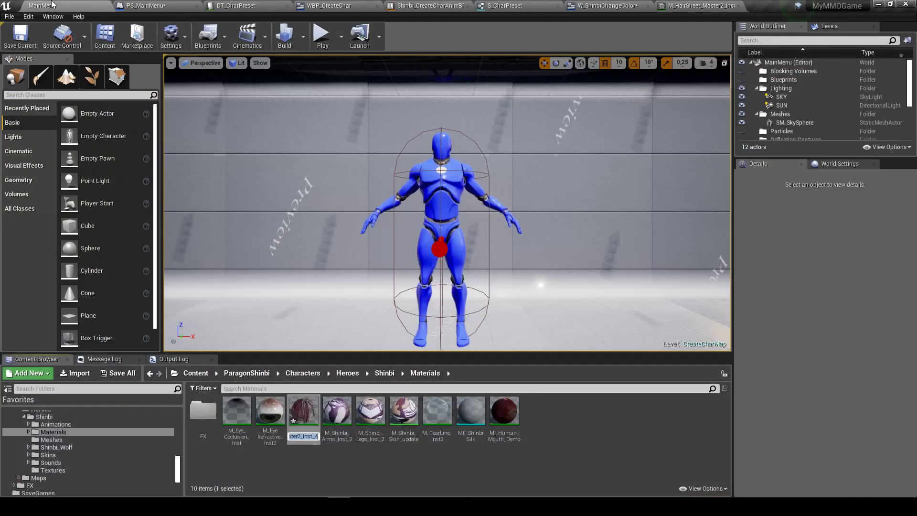
pyautogui.click(312, 467)
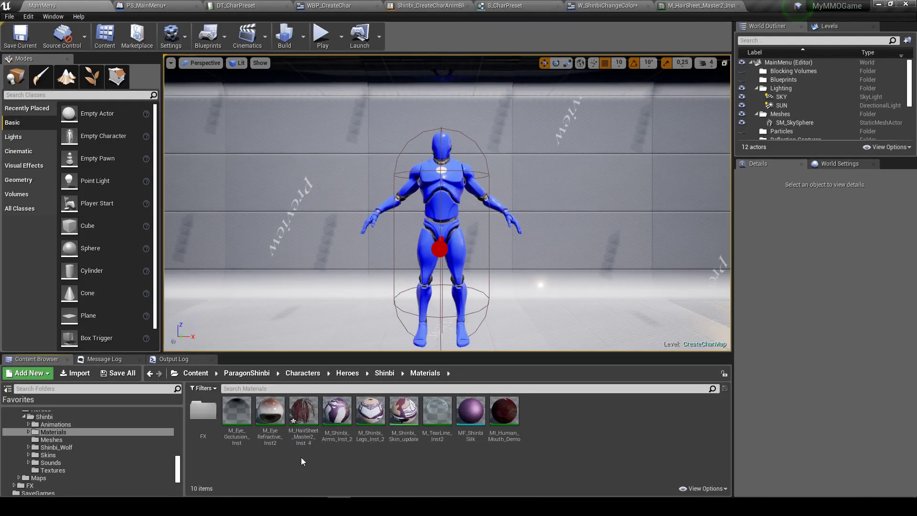
pyautogui.doubleClick(300, 415)
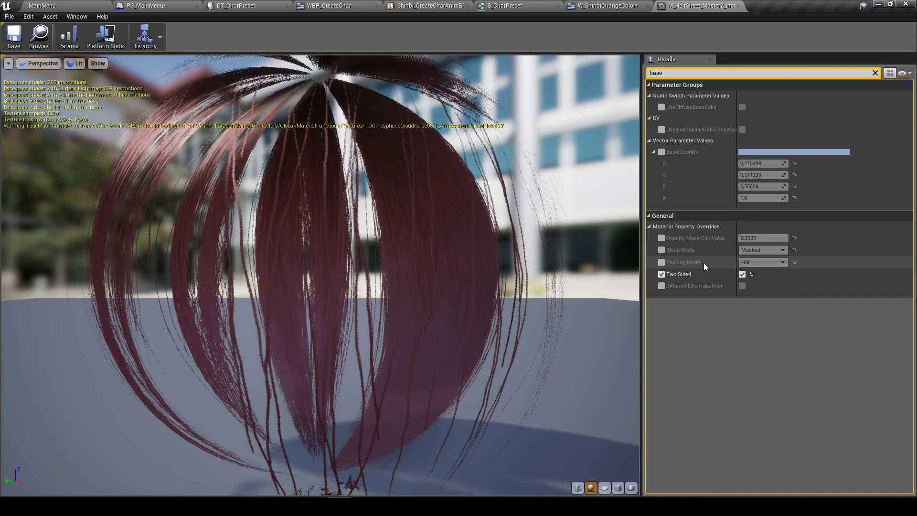
pyautogui.doubleClick(668, 73)
pyautogui.write('color')
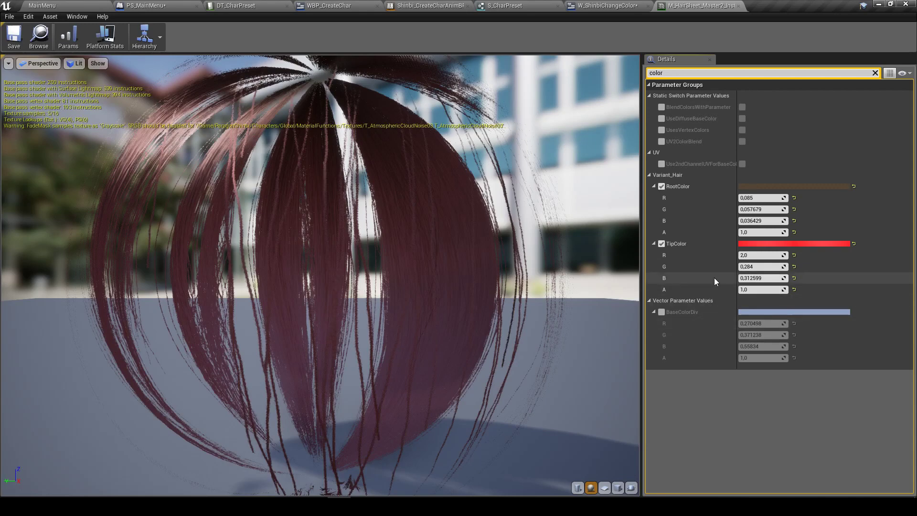
# Preview lighter and darker TipColor and RootColor shades in their pickers, cancelling each change
pyautogui.click(744, 245)
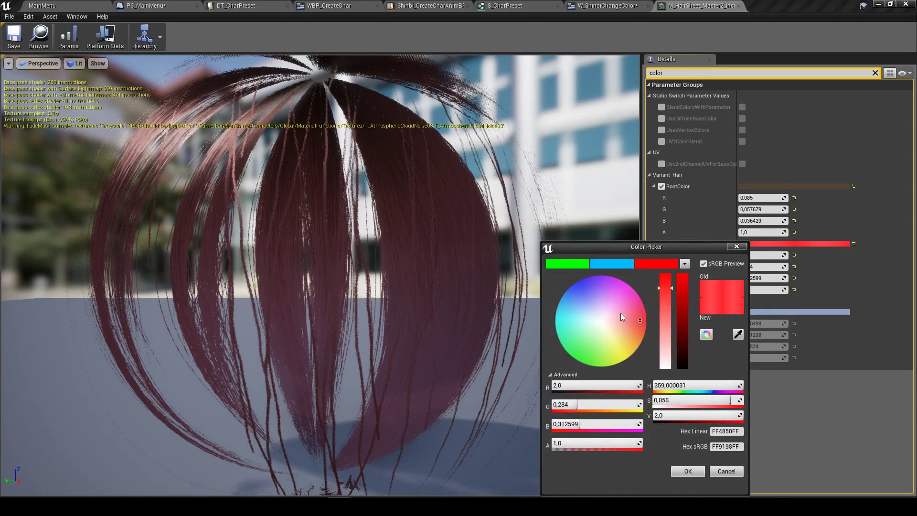
pyautogui.moveTo(621, 315); pyautogui.dragTo(640, 318)
pyautogui.click(726, 471)
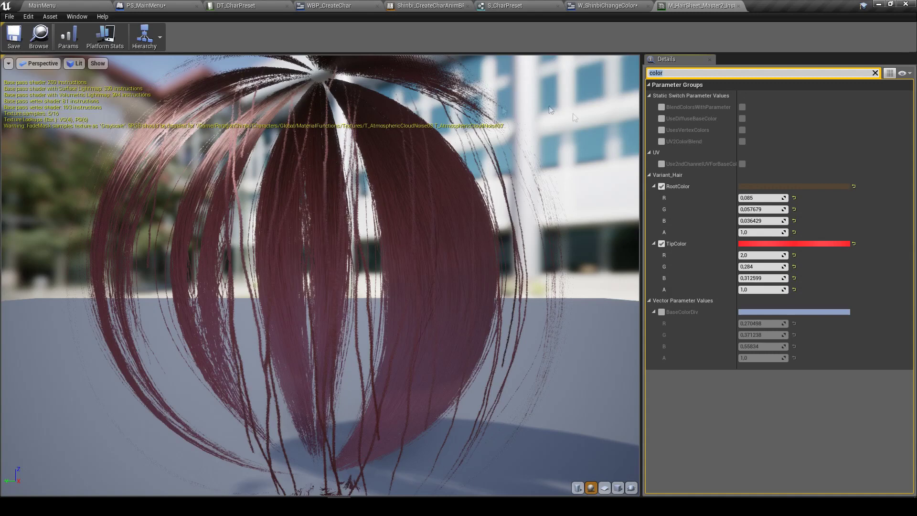
pyautogui.scroll(-3, 403, 192)
pyautogui.scroll(5, 395, 178)
pyautogui.scroll(-2, 395, 178)
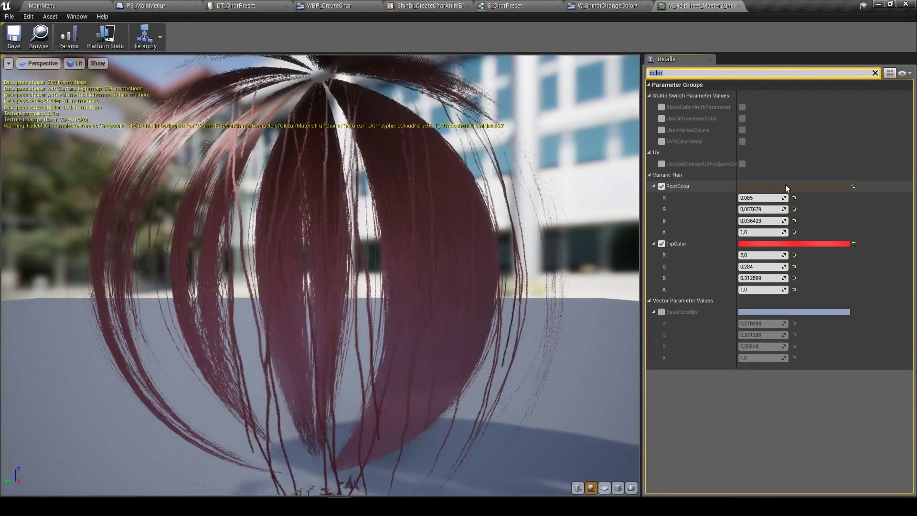
pyautogui.click(787, 186)
pyautogui.moveTo(717, 261)
pyautogui.mouseDown()
pyautogui.moveTo(715, 229)
pyautogui.moveTo(714, 243)
pyautogui.mouseUp()
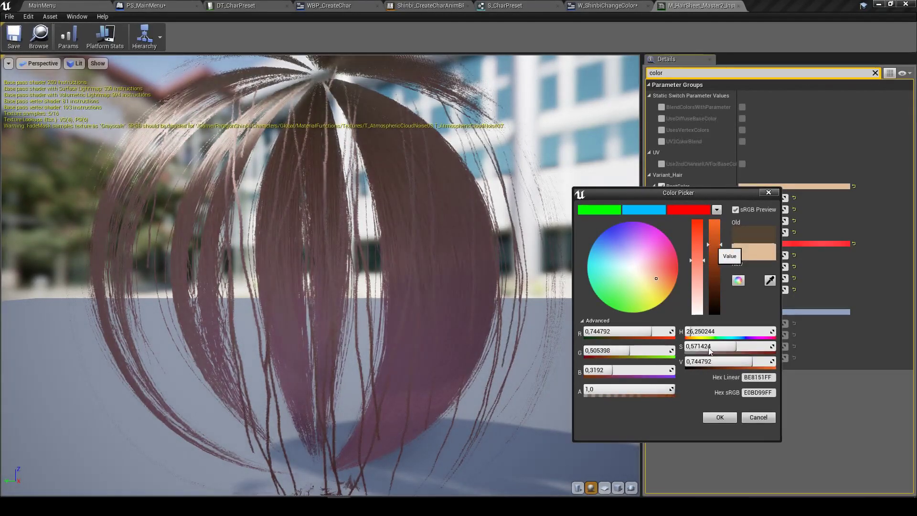
pyautogui.click(758, 417)
pyautogui.click(764, 243)
pyautogui.moveTo(692, 282); pyautogui.dragTo(699, 299)
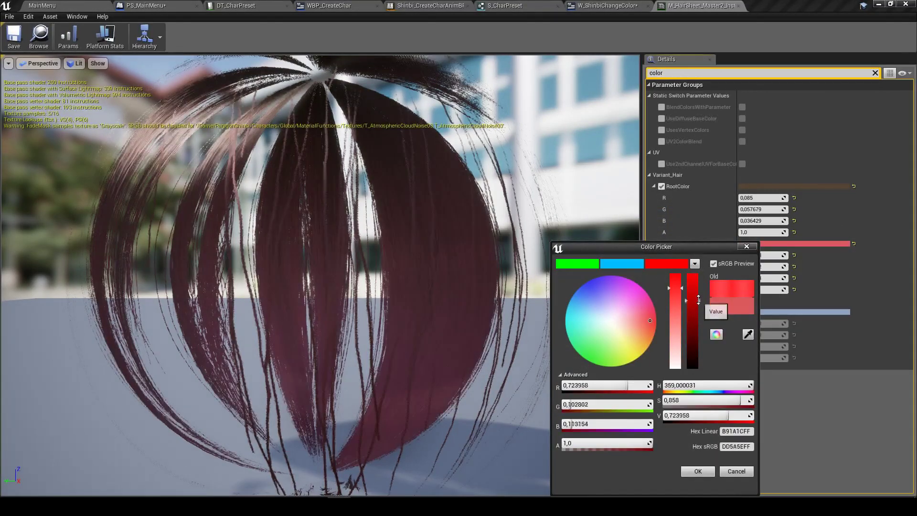
pyautogui.click(736, 471)
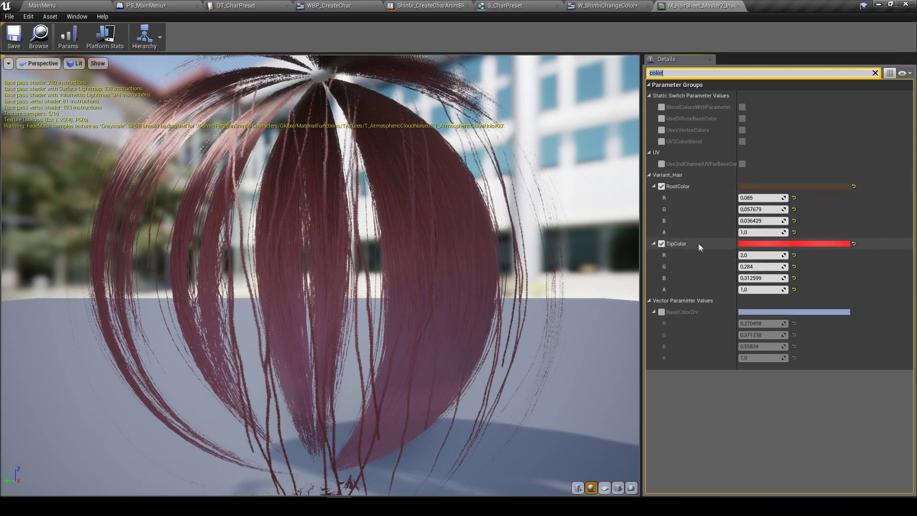
# Try a RootColor alpha of 0.2, then restore it to 1.0
pyautogui.moveTo(755, 232)
pyautogui.mouseDown()
pyautogui.moveTo(730, 232)
pyautogui.moveTo(764, 232)
pyautogui.mouseUp()
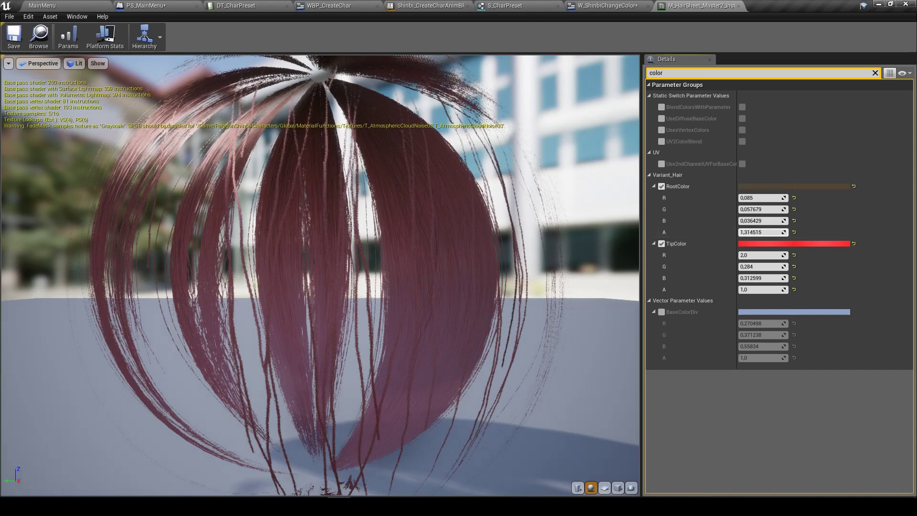
pyautogui.click(794, 232)
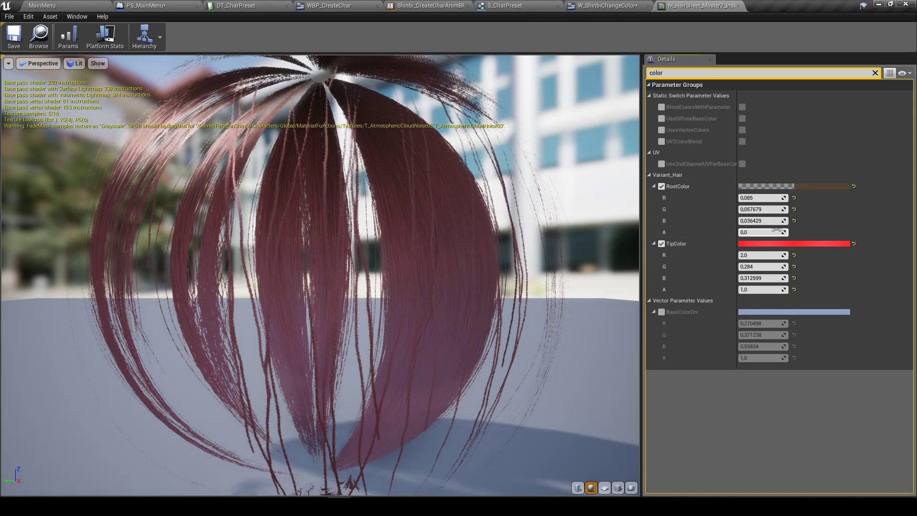
pyautogui.click(781, 233)
pyautogui.write('0.2')
pyautogui.press('Return')
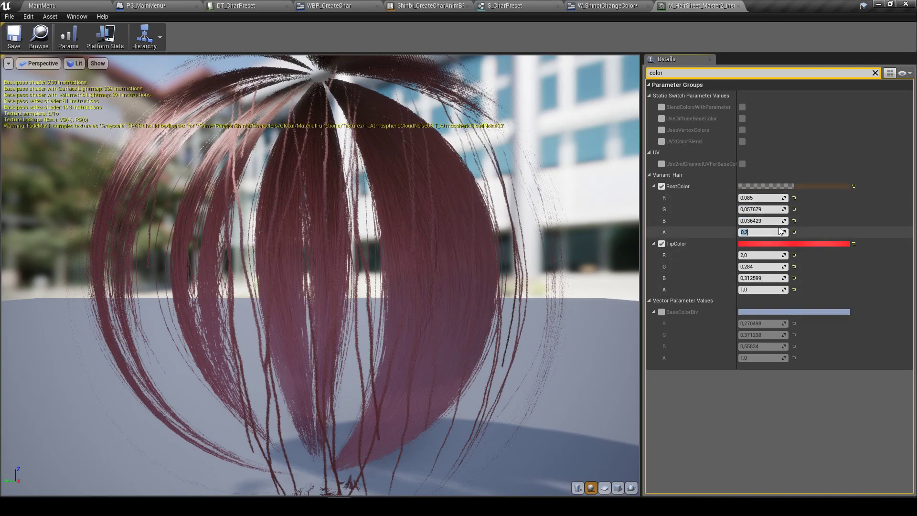
pyautogui.write('1')
pyautogui.press('Return')
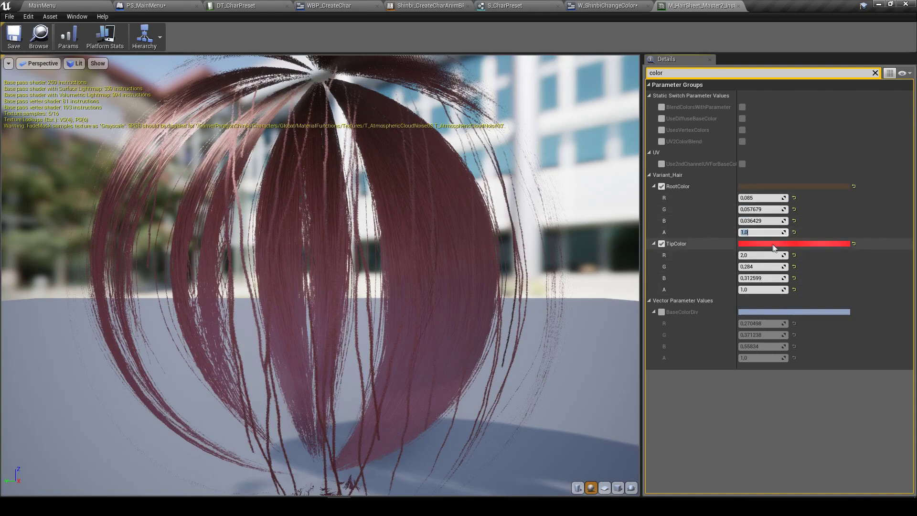
pyautogui.click(774, 246)
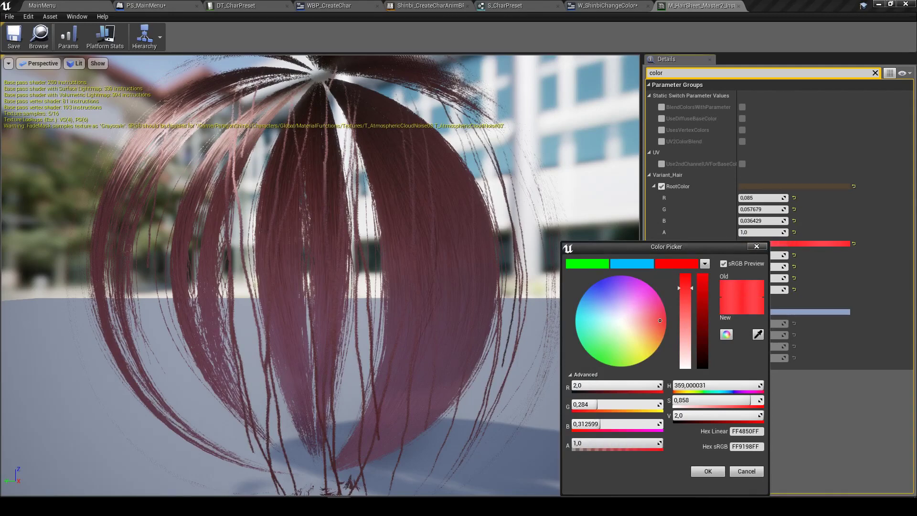
# Cancel the TipColor picker, briefly enable BaseColorDiv with alpha 0,371, then disable it
pyautogui.click(747, 471)
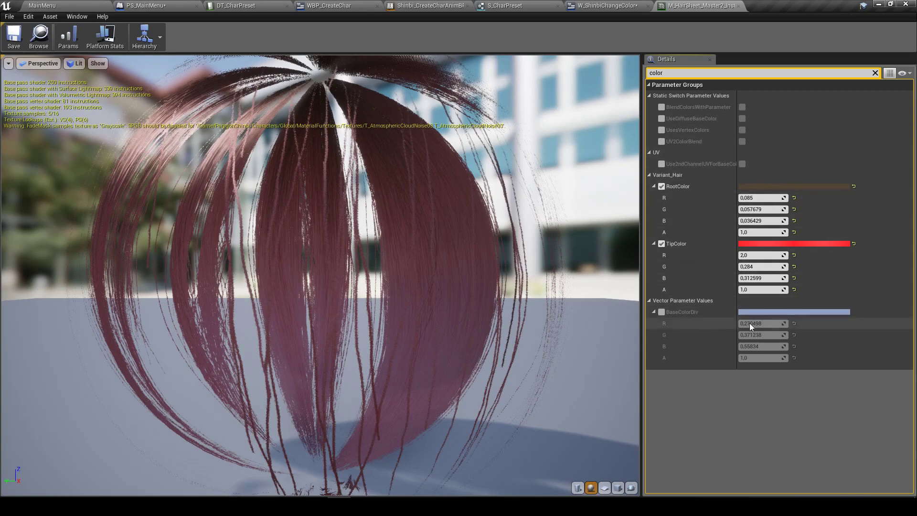
pyautogui.click(667, 311)
pyautogui.click(755, 357)
pyautogui.write('0,371')
pyautogui.press('Return')
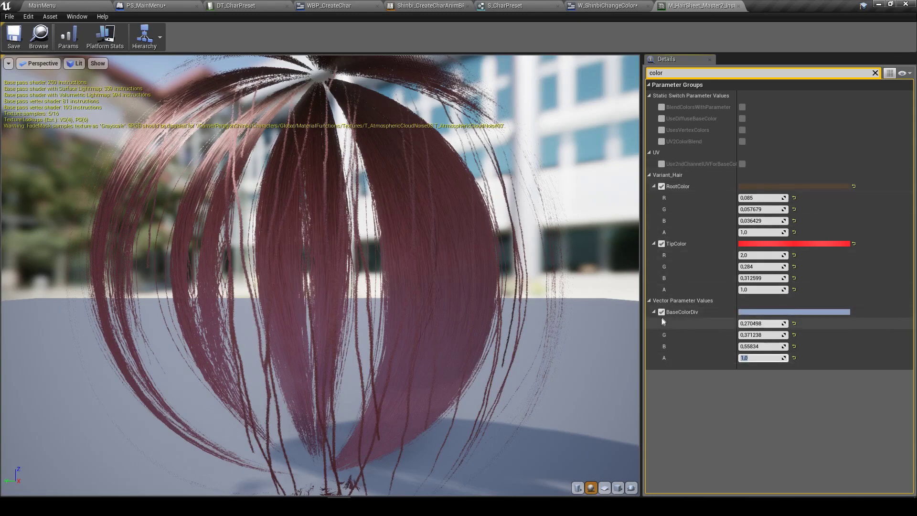
pyautogui.click(661, 312)
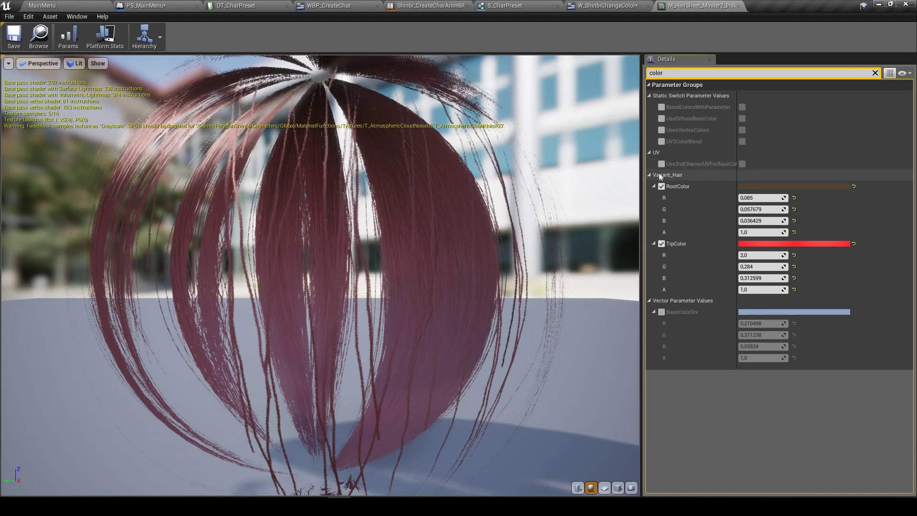
# Preview darker, black and purple RootColor shades, then cancel to keep the original colour
pyautogui.click(793, 186)
pyautogui.moveTo(742, 295); pyautogui.dragTo(745, 313)
pyautogui.moveTo(725, 258)
pyautogui.mouseDown()
pyautogui.moveTo(735, 324)
pyautogui.moveTo(743, 243)
pyautogui.moveTo(728, 262)
pyautogui.moveTo(685, 251)
pyautogui.moveTo(680, 263)
pyautogui.mouseUp()
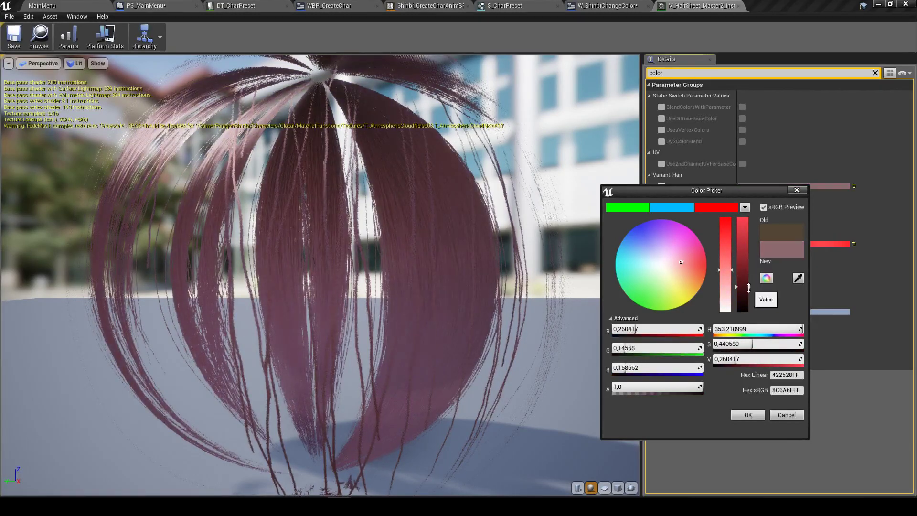
pyautogui.moveTo(741, 249); pyautogui.dragTo(741, 224)
pyautogui.moveTo(673, 254)
pyautogui.mouseDown()
pyautogui.moveTo(654, 229)
pyautogui.moveTo(703, 262)
pyautogui.mouseUp()
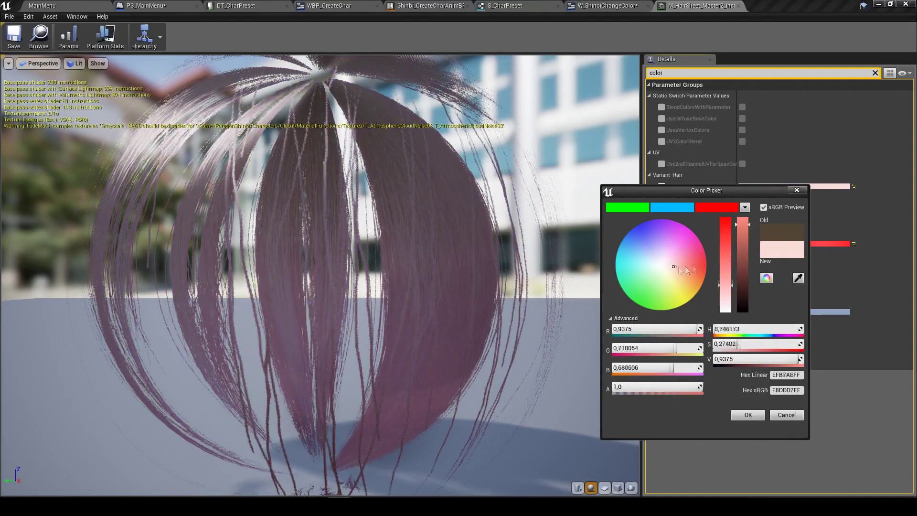
pyautogui.moveTo(688, 189); pyautogui.dragTo(680, 149)
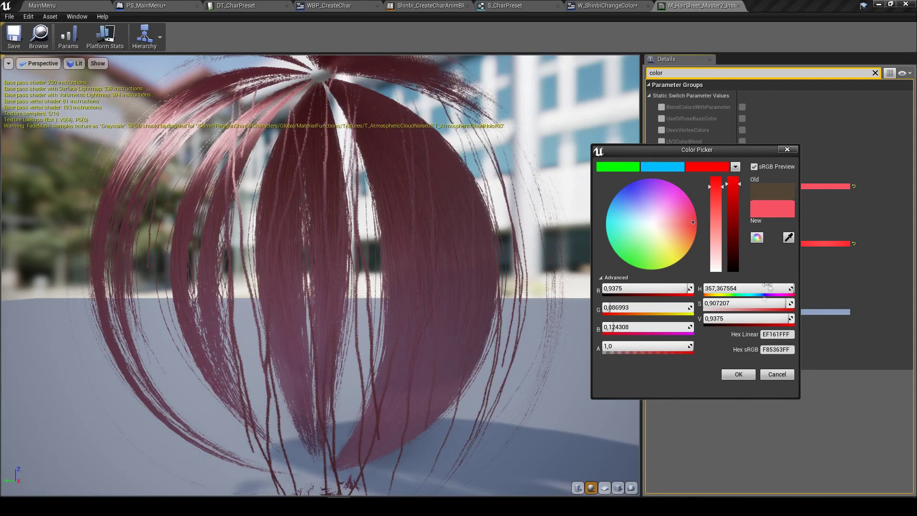
pyautogui.click(768, 377)
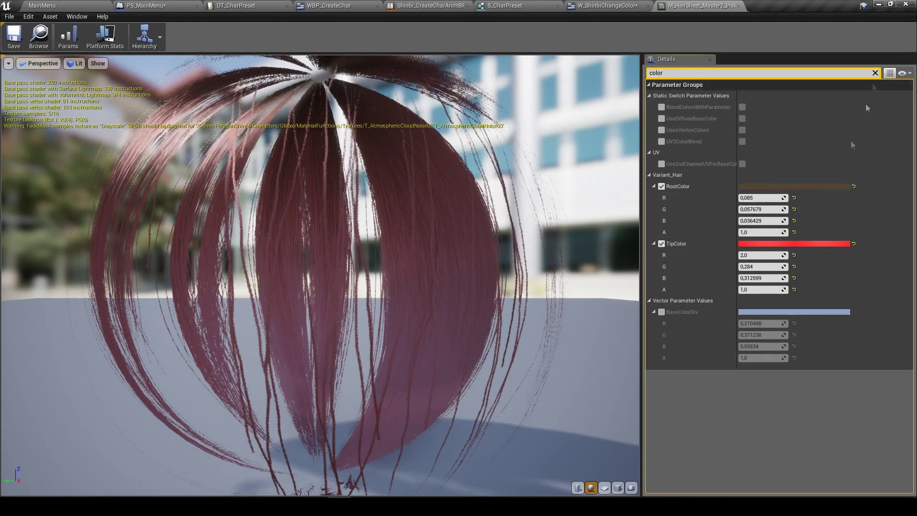
# Close the S_CharPreset and Shinbi_CreateCharAnimBP editor tabs
pyautogui.click(604, 5)
pyautogui.click(505, 6)
pyautogui.click(430, 5)
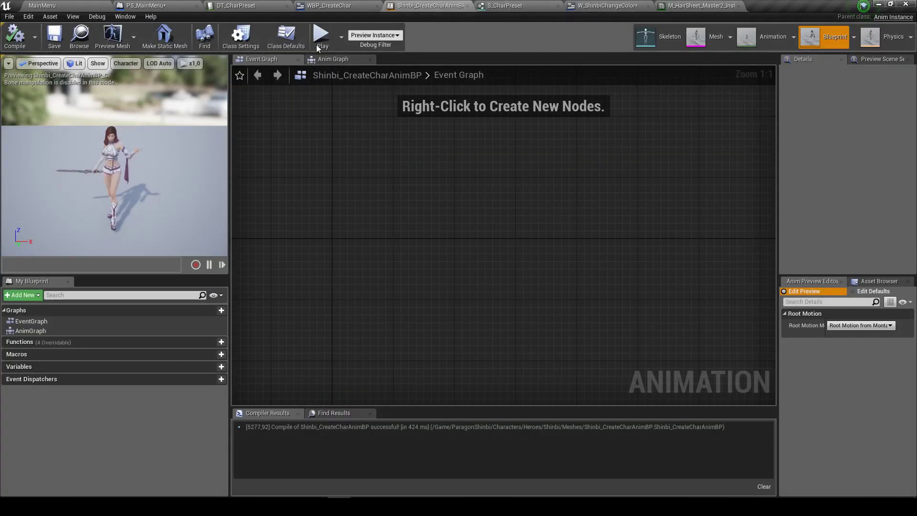
pyautogui.click(254, 10)
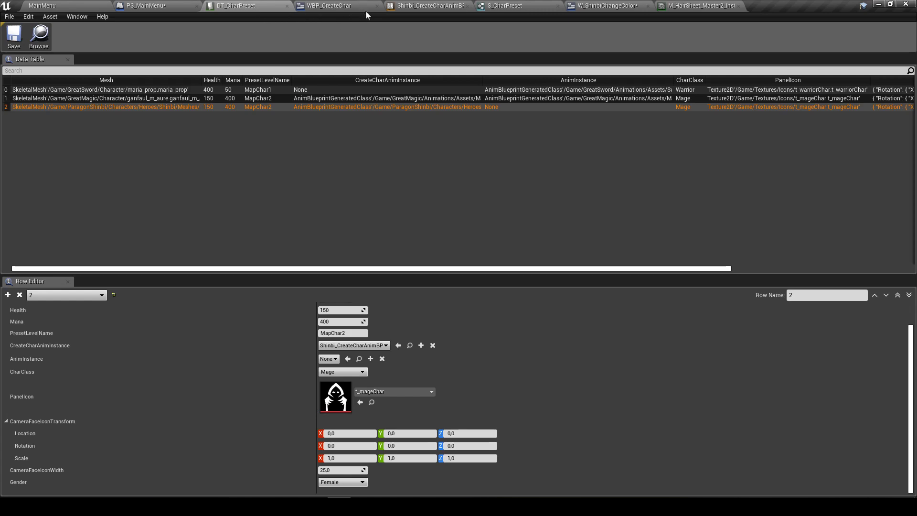
pyautogui.click(607, 6)
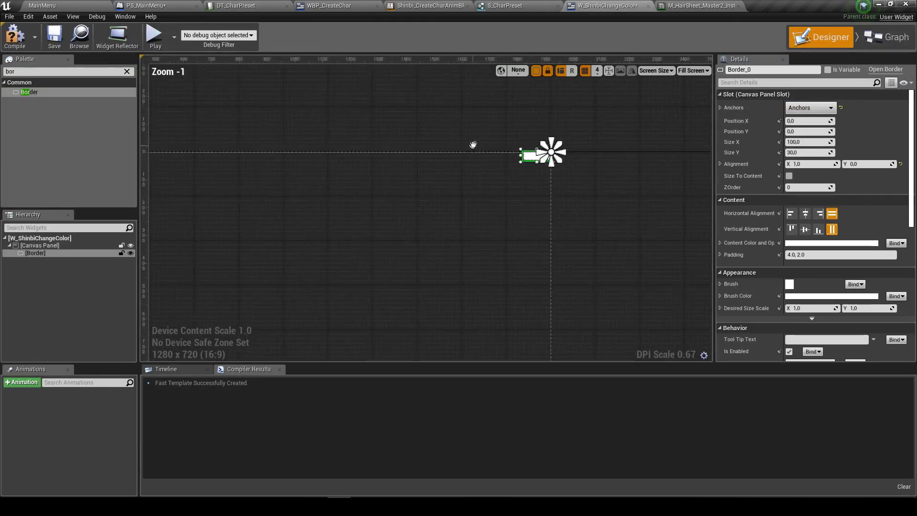
pyautogui.click(700, 5)
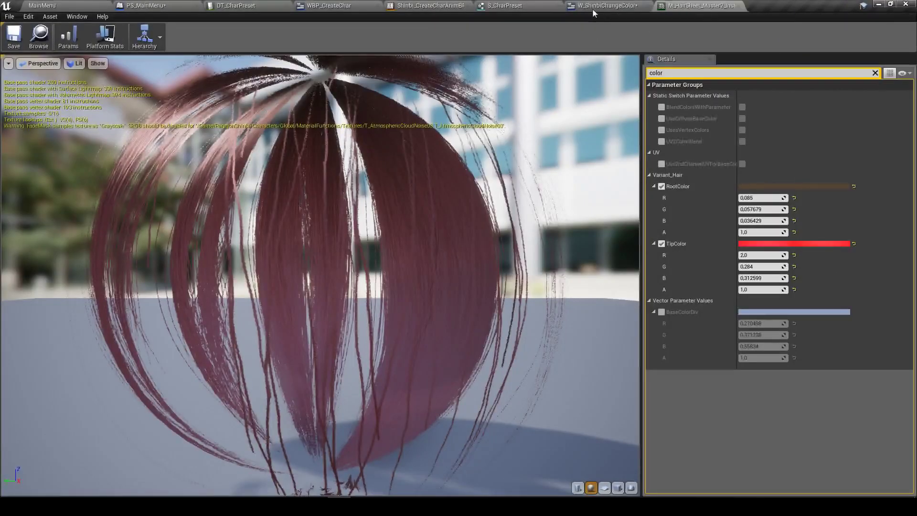
pyautogui.click(602, 5)
pyautogui.click(504, 5)
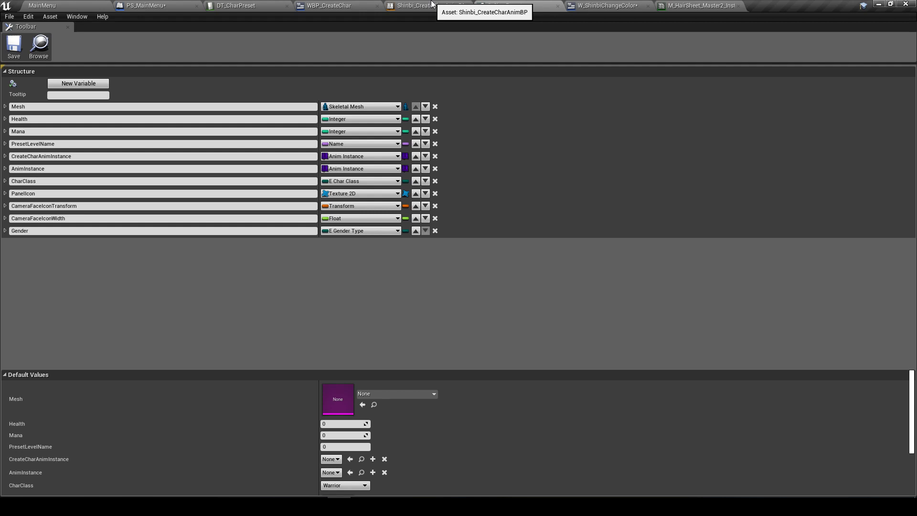
pyautogui.click(558, 7)
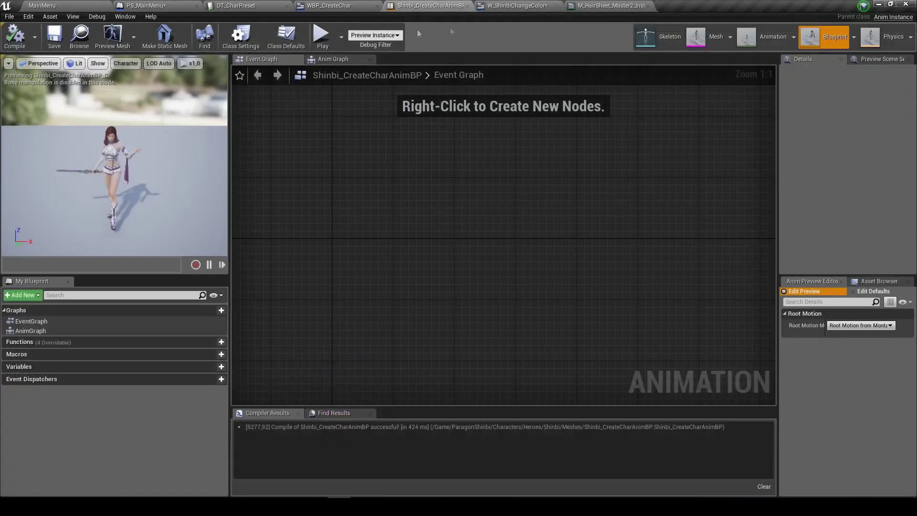
pyautogui.scroll(-3, 411, 182)
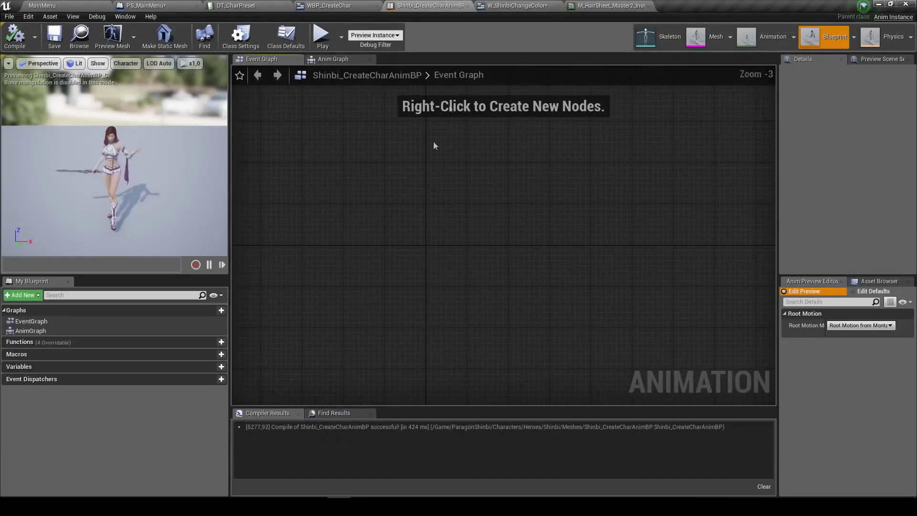
pyautogui.click(468, 6)
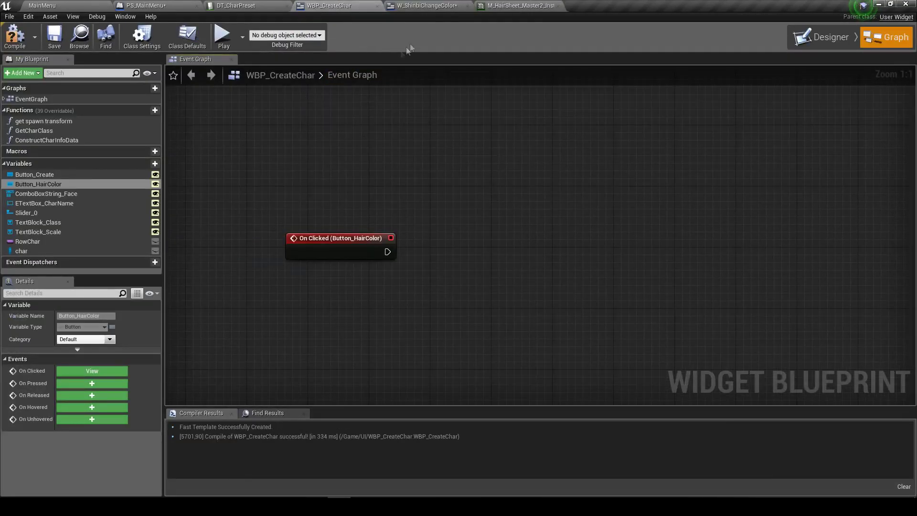
# Enlarge the W_ShinbiChangeColor Border to about 465 by 442, then return to the hair material
pyautogui.click(420, 9)
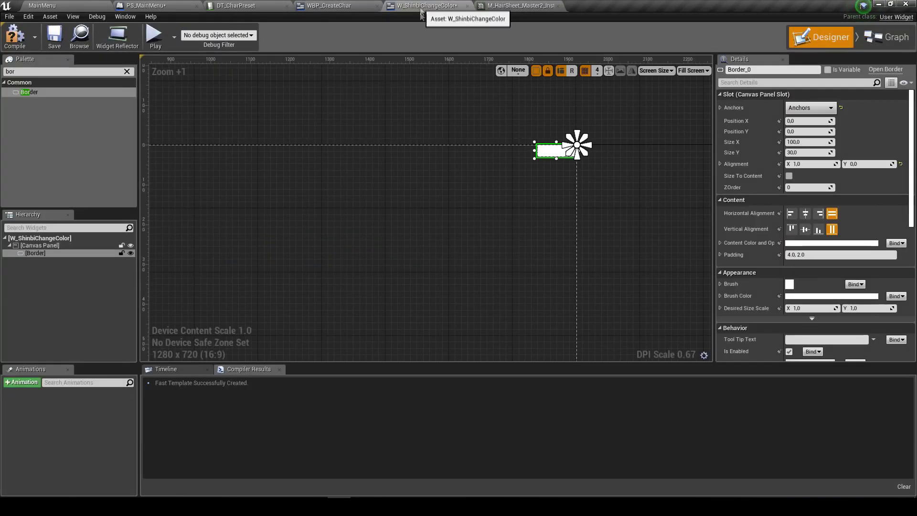
pyautogui.scroll(1, 481, 195)
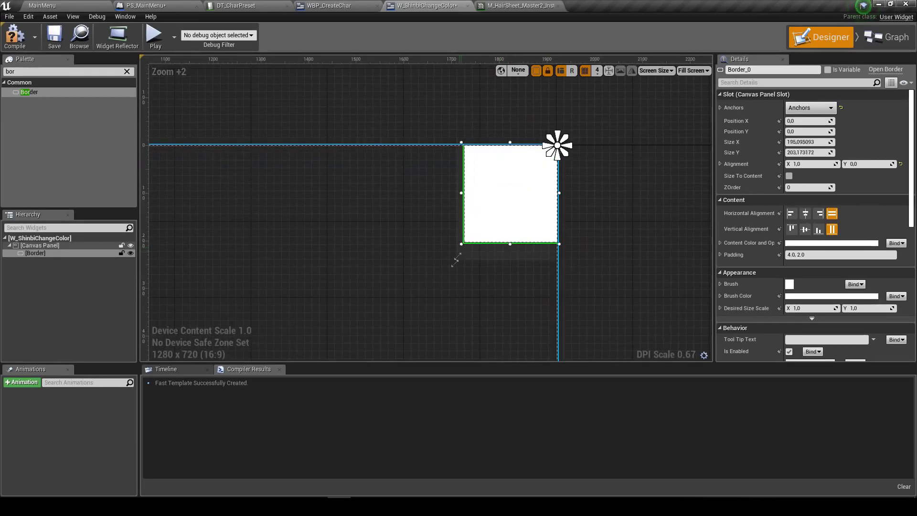
pyautogui.moveTo(507, 162); pyautogui.dragTo(332, 357)
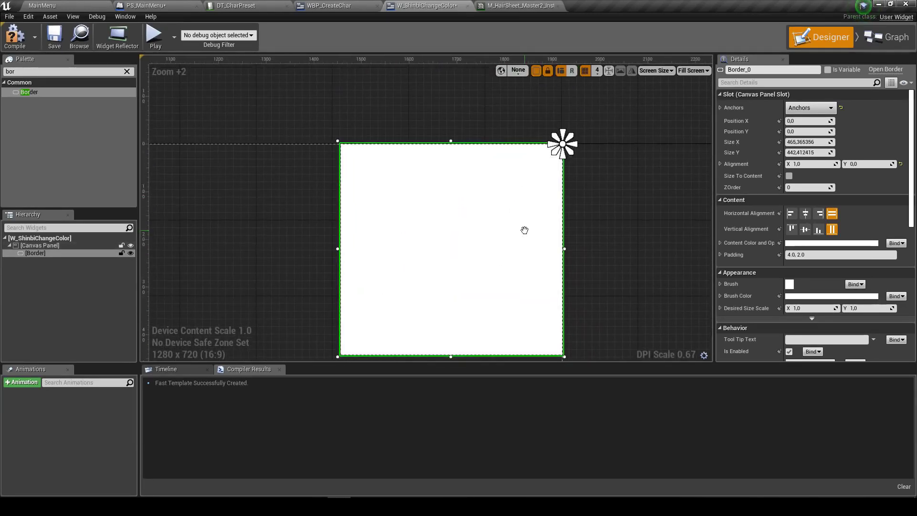
pyautogui.click(535, 6)
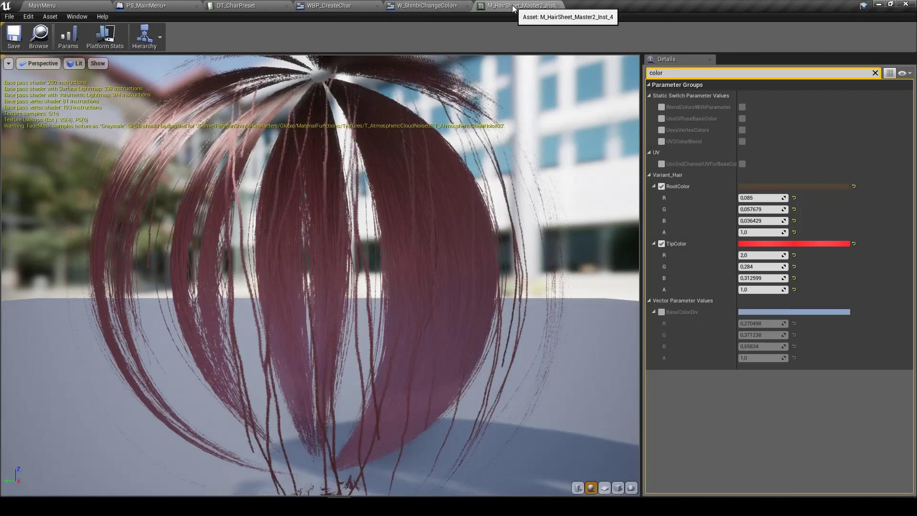
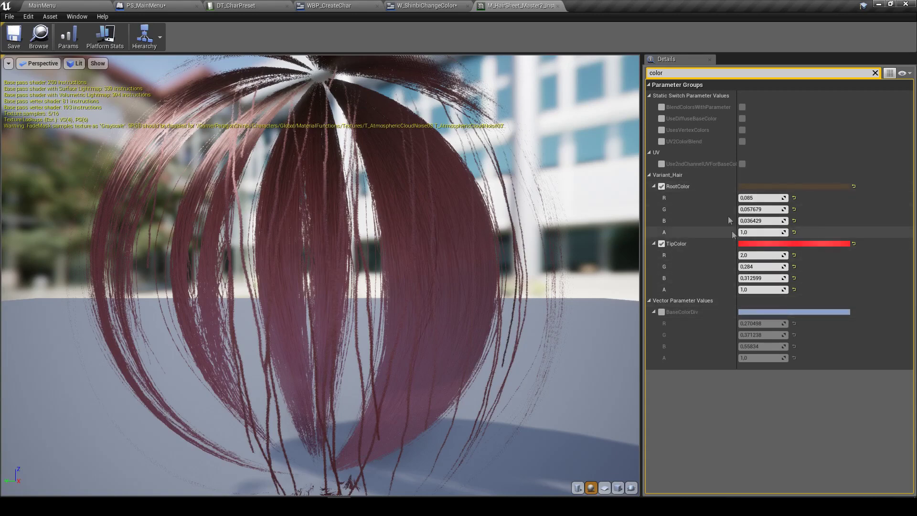
# Filter the hair material instance parameters by 'hair', toggle the Flames and switch groups, then clear the filter
pyautogui.click(648, 300)
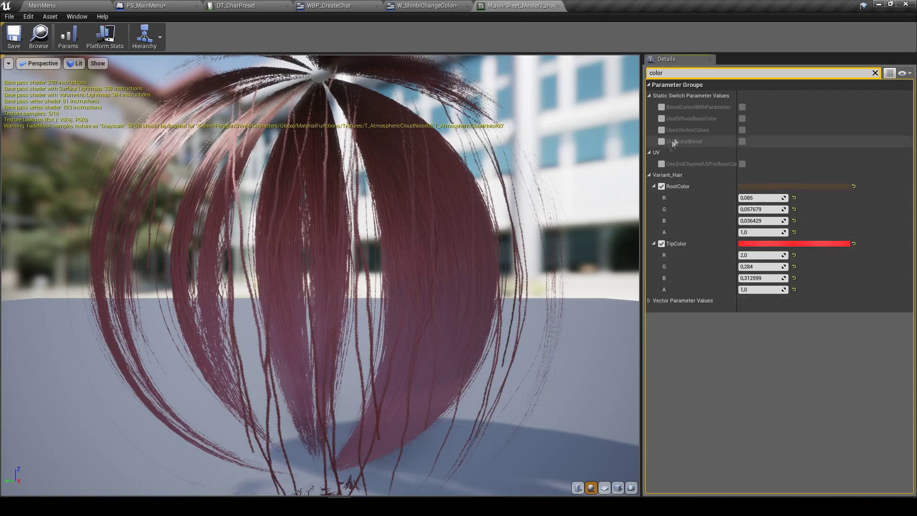
pyautogui.hotkey('ctrl', 'a')
pyautogui.write('hair')
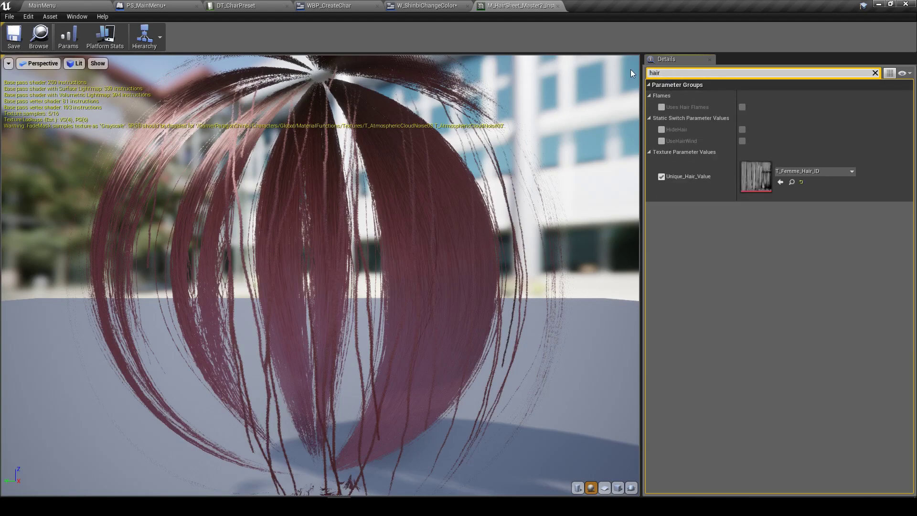
pyautogui.click(649, 95)
pyautogui.click(649, 106)
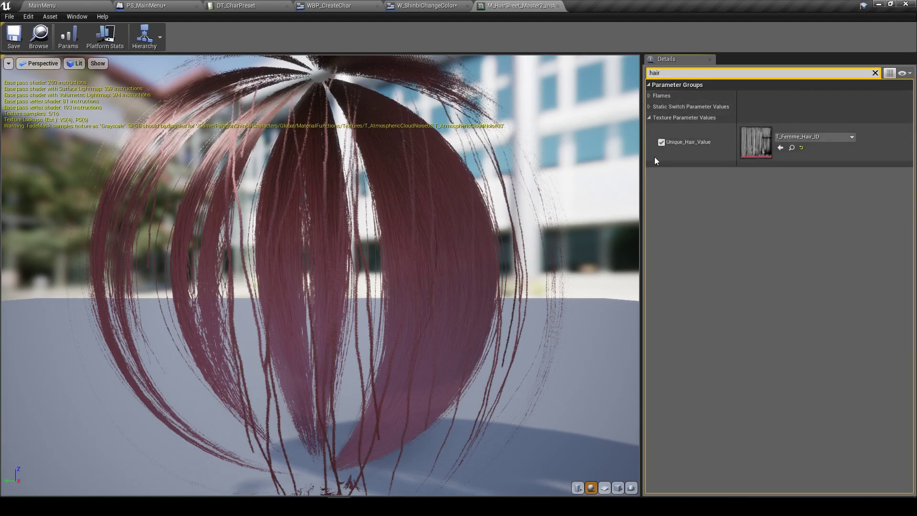
pyautogui.click(649, 106)
pyautogui.click(649, 96)
pyautogui.hotkey('ctrl', 'a')
pyautogui.press('BackSpace')
# Search the parameters for 'var', then erase the search so all groups show again
pyautogui.scroll(-10, 697, 354)
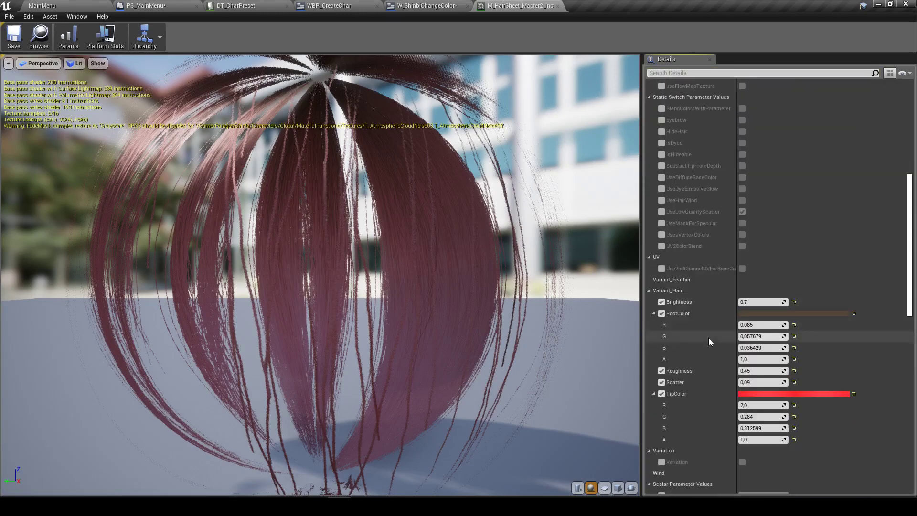
pyautogui.scroll(-3, 709, 337)
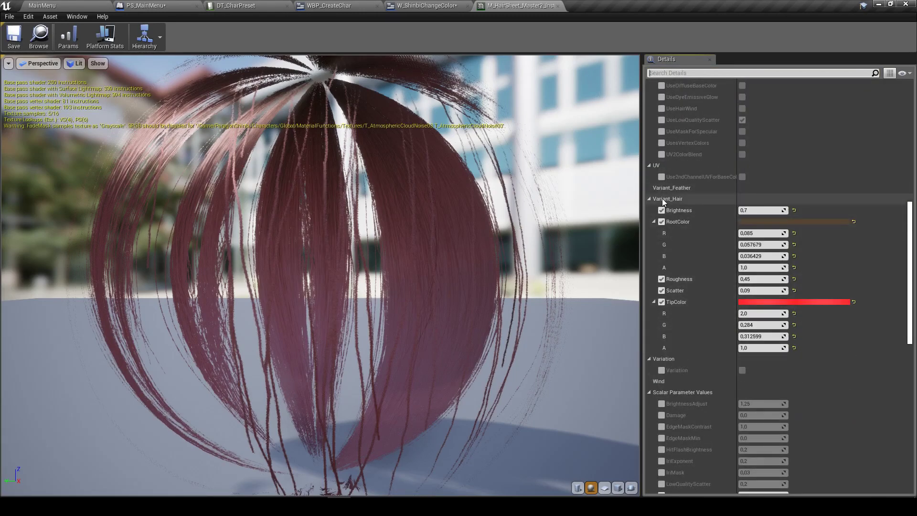
pyautogui.click(659, 73)
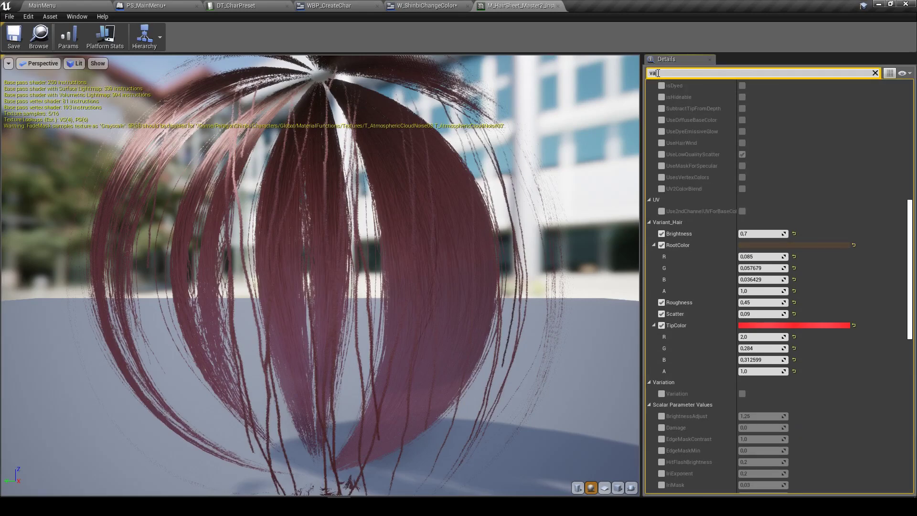
pyautogui.write('var')
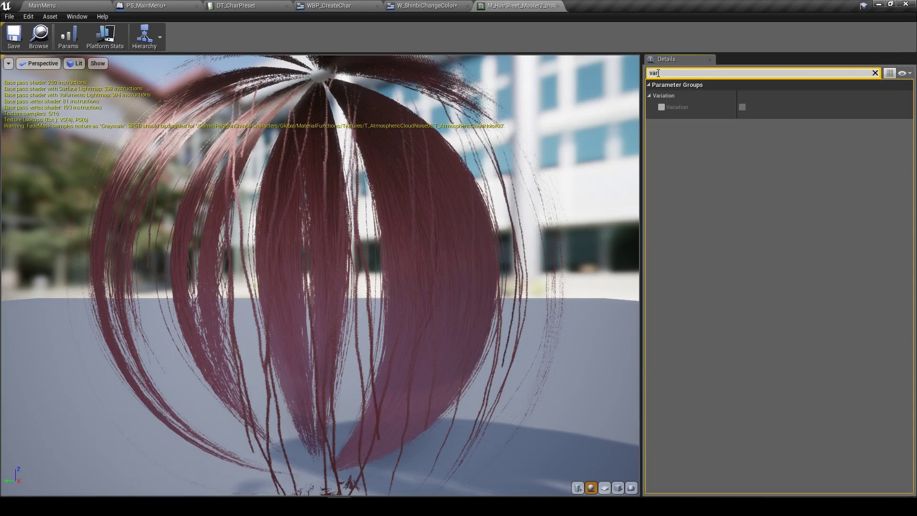
pyautogui.press('BackSpace')
pyautogui.press('BackSpace')
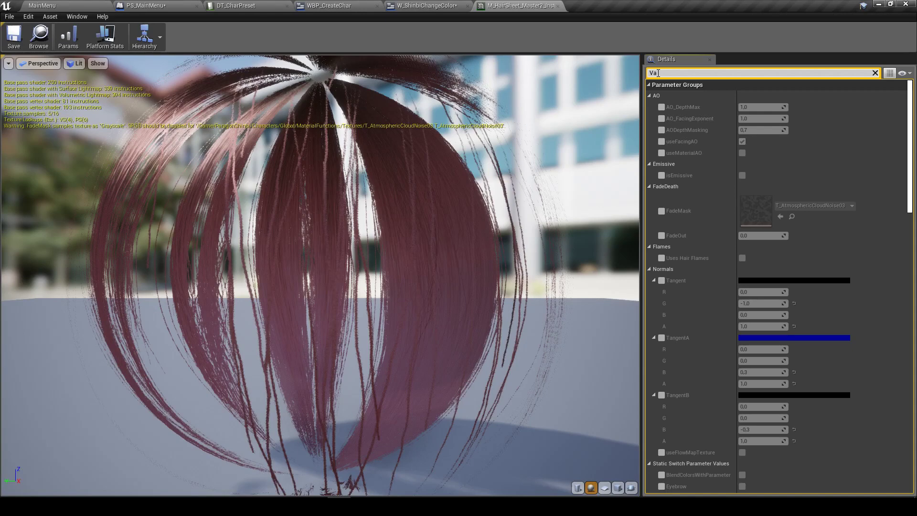
pyautogui.press('BackSpace')
pyautogui.press('BackSpace')
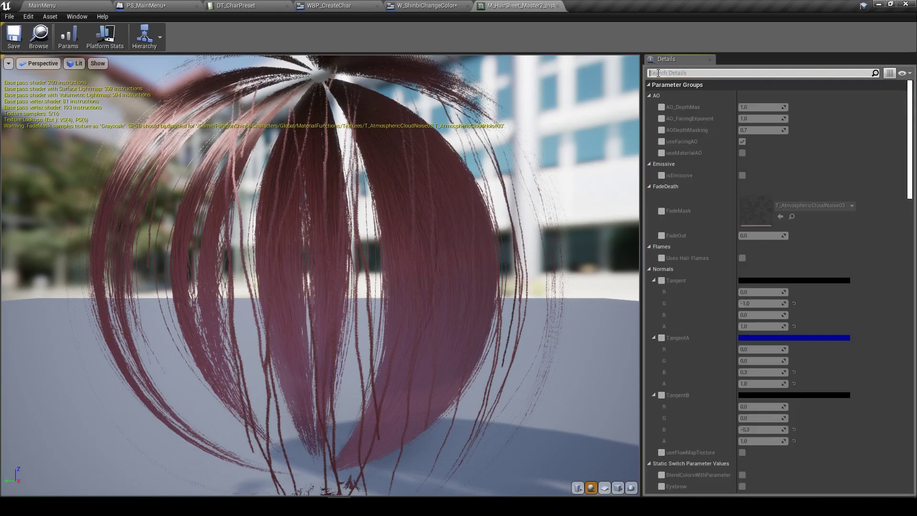
# Scroll down to Variant_Hair and drag its Brightness value down from 0,7
pyautogui.scroll(-5, 683, 220)
pyautogui.scroll(-5, 678, 193)
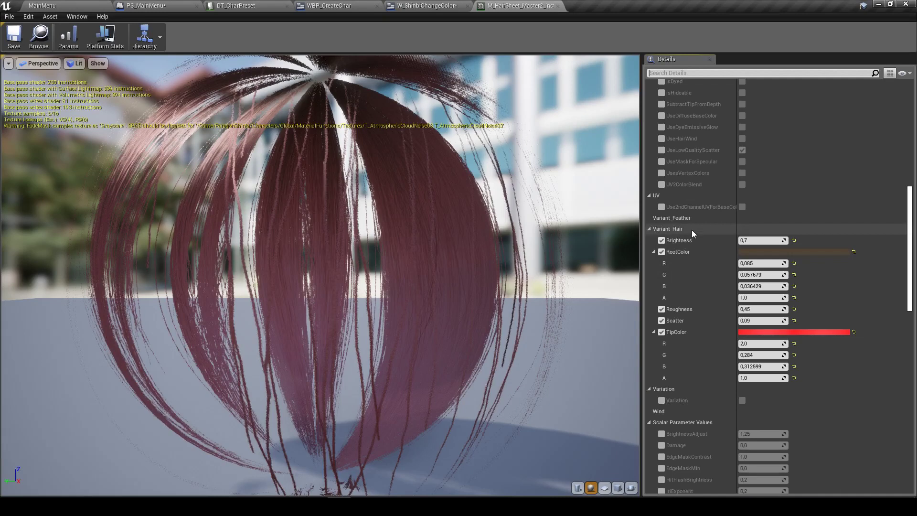
pyautogui.scroll(-1, 691, 230)
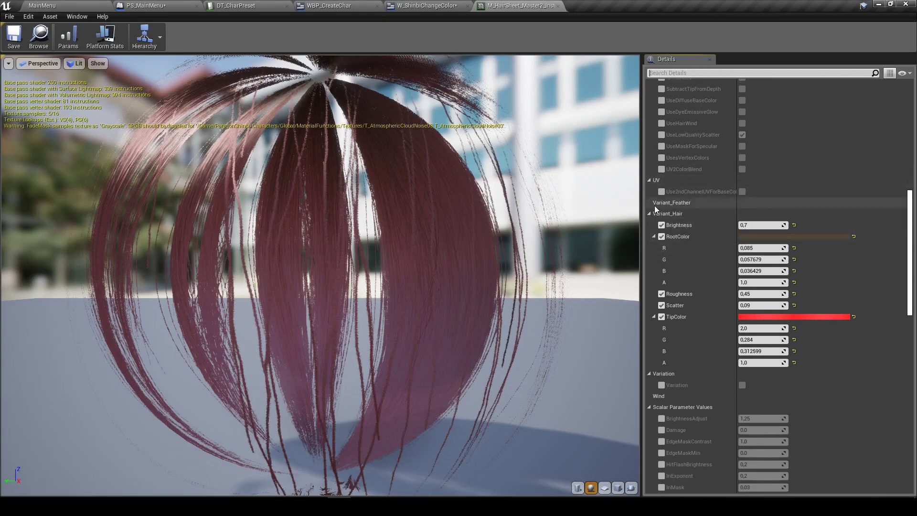
pyautogui.scroll(-2, 689, 227)
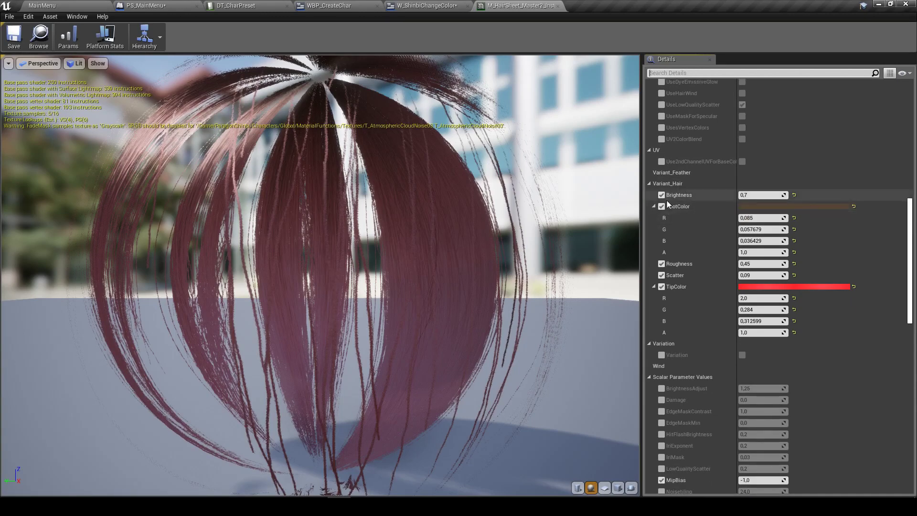
pyautogui.scroll(-1, 689, 207)
pyautogui.moveTo(760, 180); pyautogui.dragTo(812, 180)
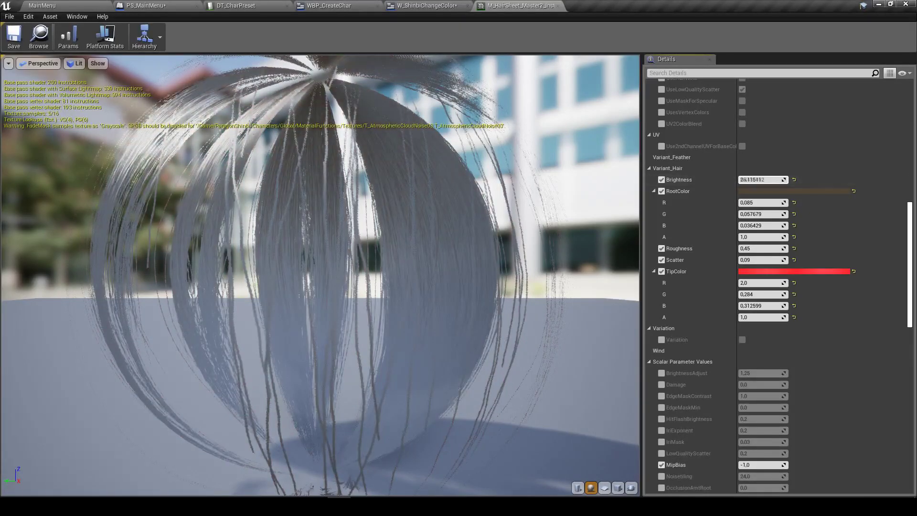
pyautogui.moveTo(760, 179)
pyautogui.mouseDown()
pyautogui.moveTo(745, 180)
pyautogui.moveTo(783, 180)
pyautogui.moveTo(757, 179)
pyautogui.mouseUp()
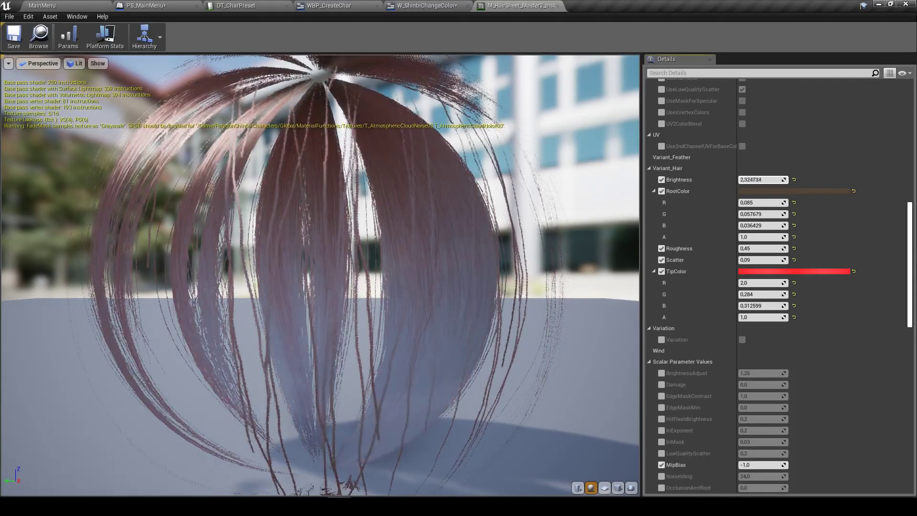
pyautogui.moveTo(760, 180); pyautogui.dragTo(745, 180)
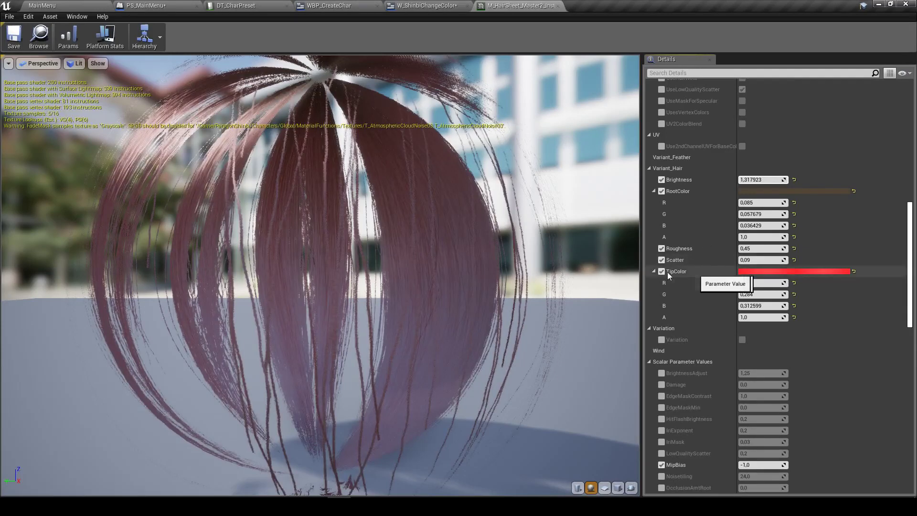
# Collapse the Variation, Scalar, Texture and Vector Parameter Values groups and fine-tune Brightness to 0,680394
pyautogui.click(648, 328)
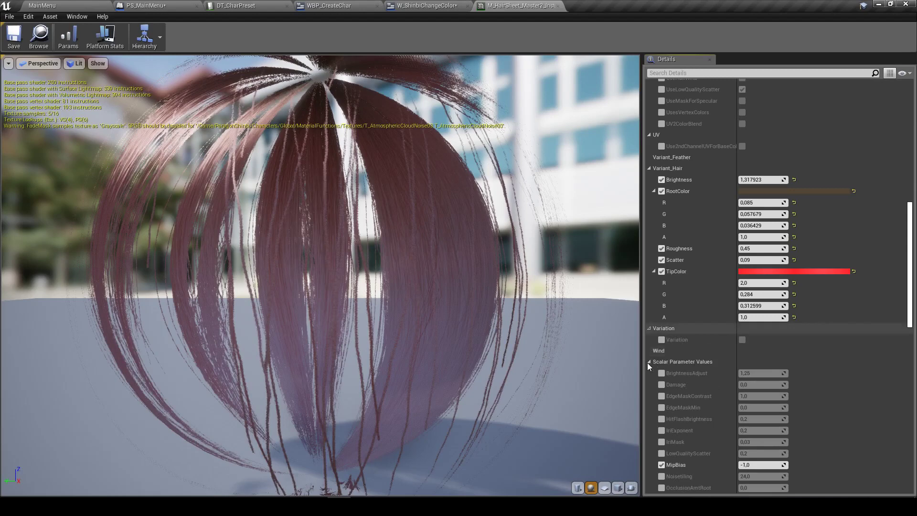
pyautogui.click(649, 350)
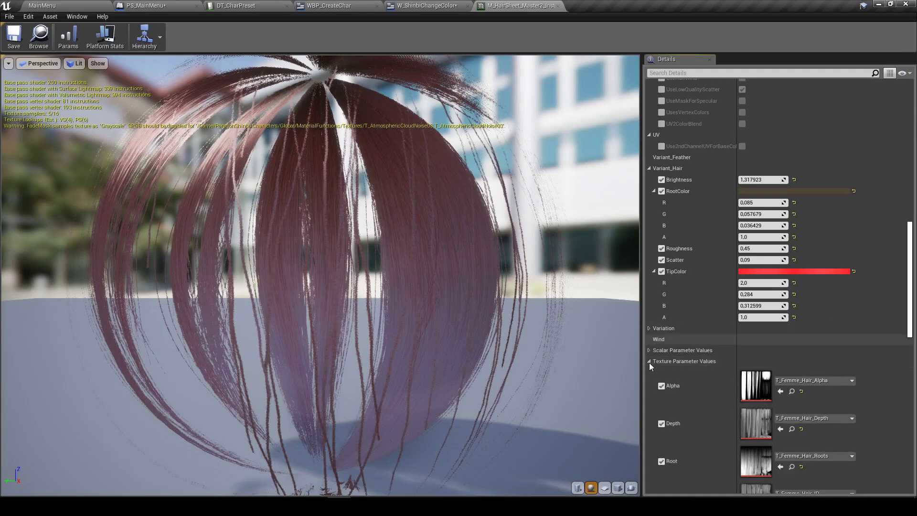
pyautogui.click(649, 361)
pyautogui.click(651, 372)
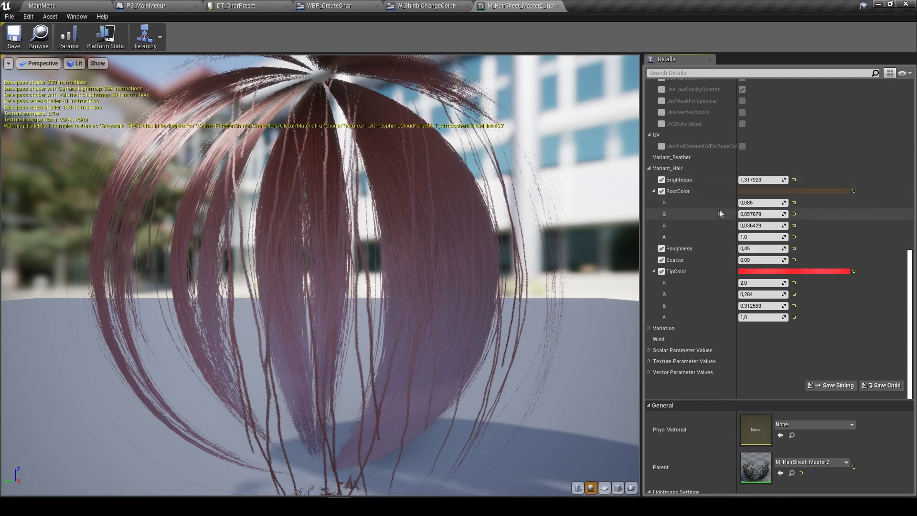
pyautogui.moveTo(751, 181)
pyautogui.mouseDown()
pyautogui.moveTo(726, 180)
pyautogui.moveTo(782, 192)
pyautogui.mouseUp()
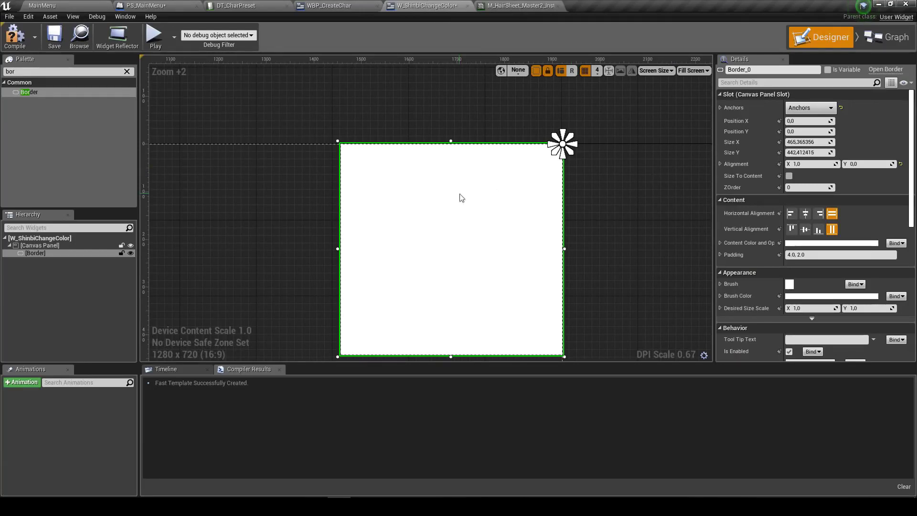
# Place a Vertical Box inside the Border and a Text widget inside the Vertical Box
pyautogui.click(23, 73)
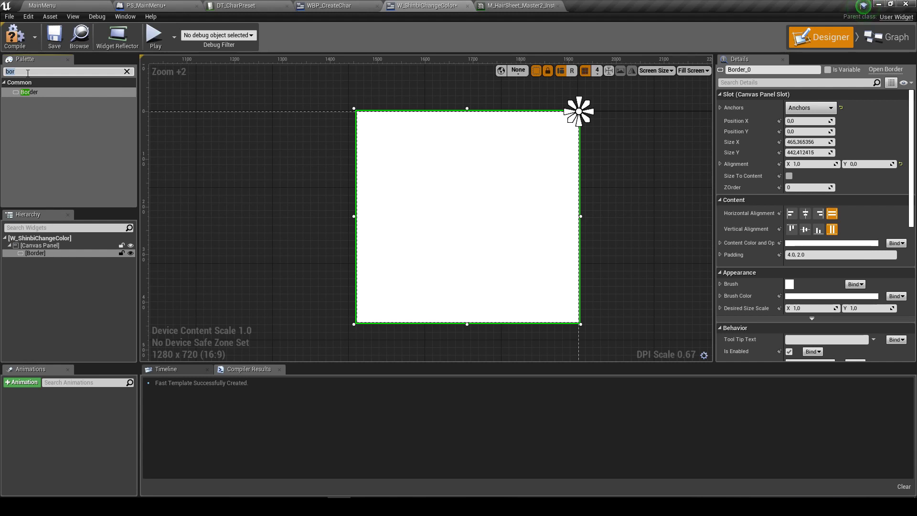
pyautogui.write('ver')
pyautogui.moveTo(36, 102)
pyautogui.mouseDown()
pyautogui.moveTo(70, 219)
pyautogui.moveTo(54, 259)
pyautogui.mouseUp()
pyautogui.click(16, 71)
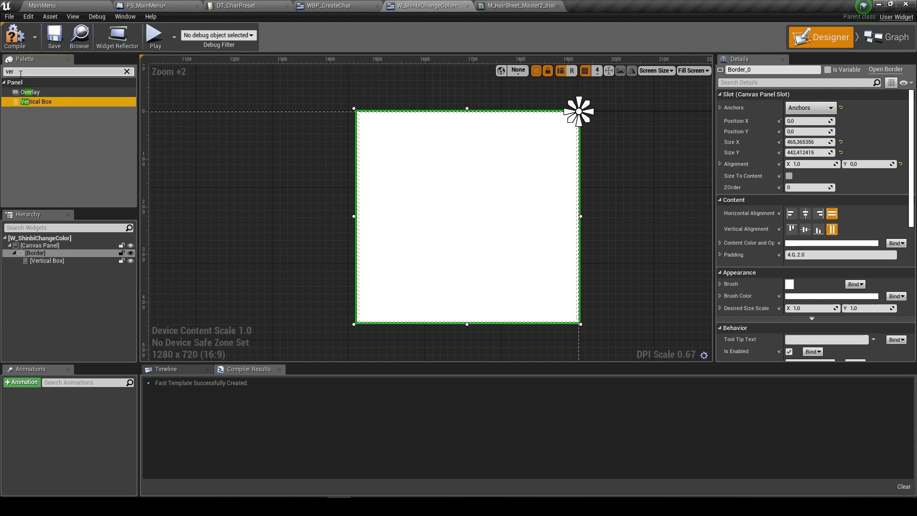
pyautogui.press('BackSpace')
pyautogui.press('BackSpace')
pyautogui.press('BackSpace')
pyautogui.write('text')
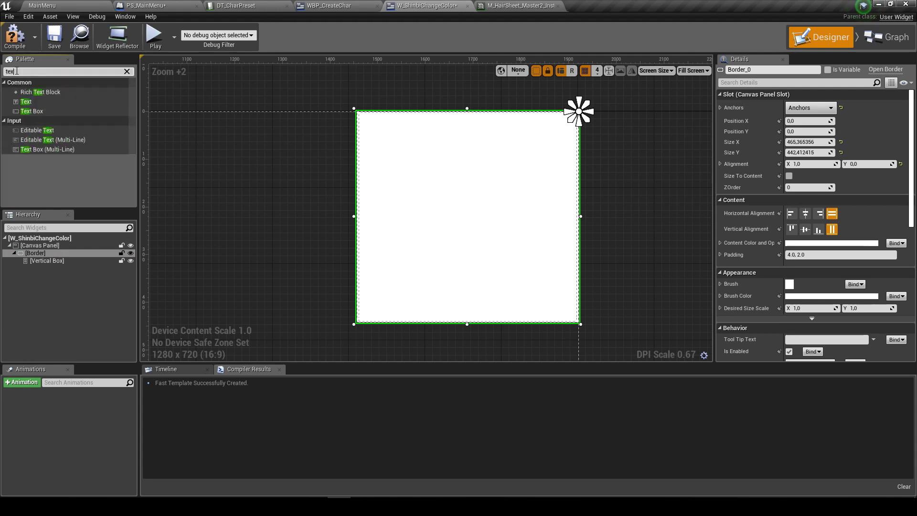
pyautogui.moveTo(26, 102); pyautogui.dragTo(53, 261)
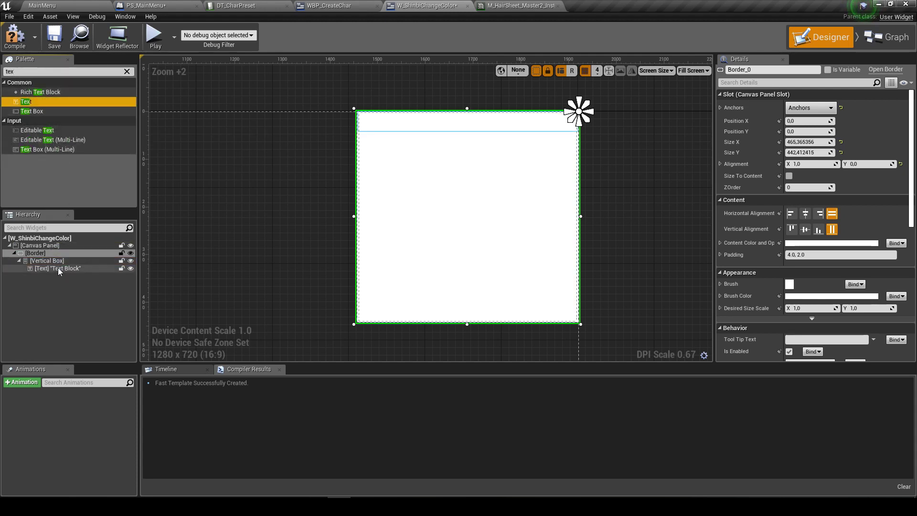
# Set the Text widget's text to 'Change Hair Color'
pyautogui.click(31, 73)
pyautogui.click(827, 173)
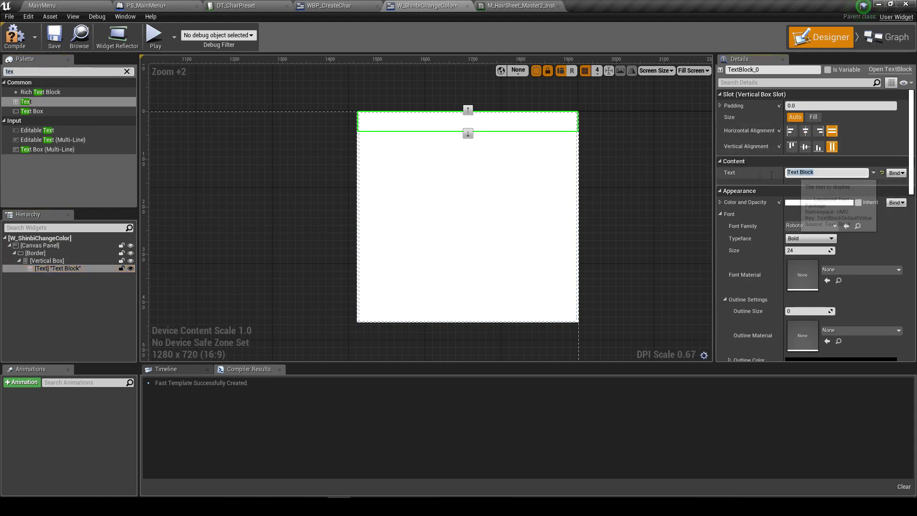
pyautogui.write('H')
pyautogui.press('BackSpace')
pyautogui.write('Ch')
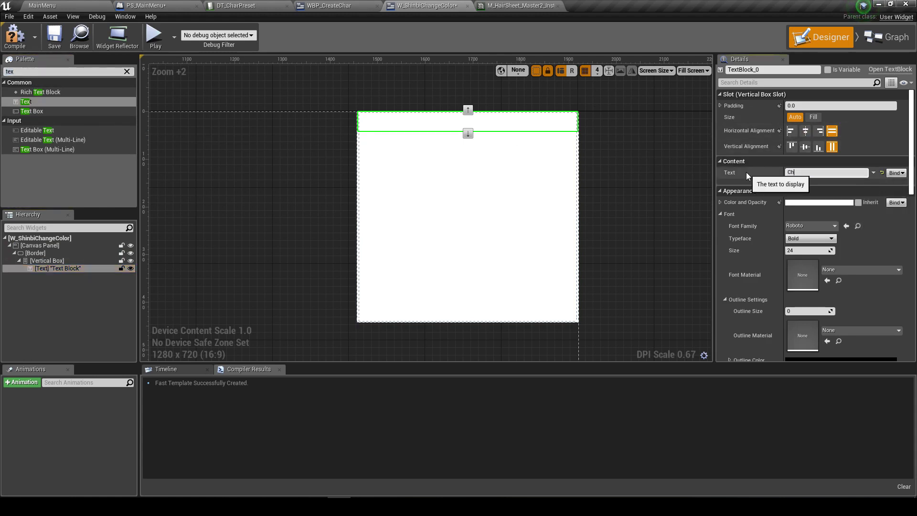
pyautogui.write('ange Hair Color')
pyautogui.press('Return')
pyautogui.click(36, 253)
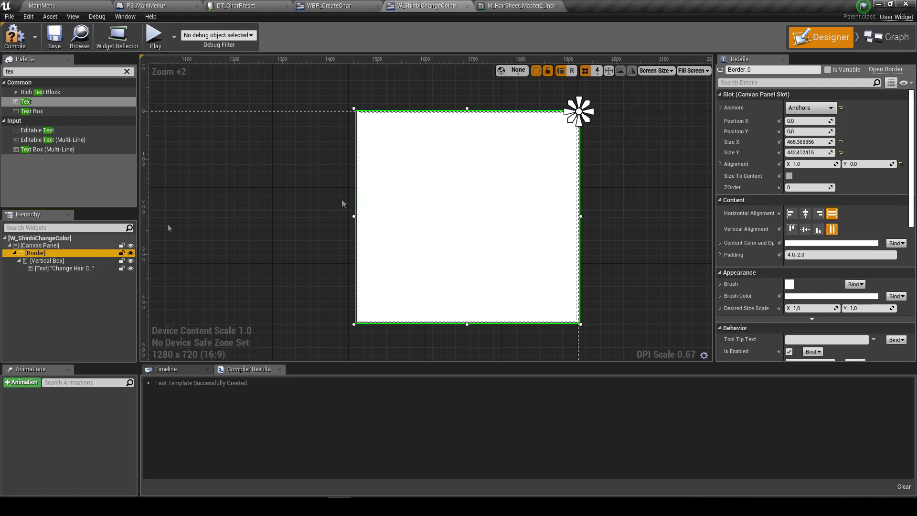
# Set the Border's Brush Color to black with alpha 0.7
pyautogui.scroll(-5, 764, 215)
pyautogui.click(831, 189)
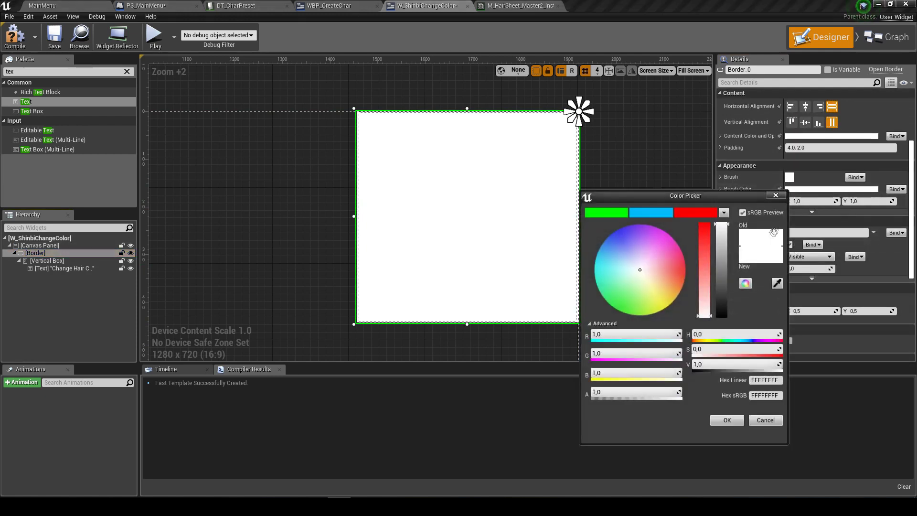
pyautogui.moveTo(722, 260); pyautogui.dragTo(722, 316)
pyautogui.click(655, 391)
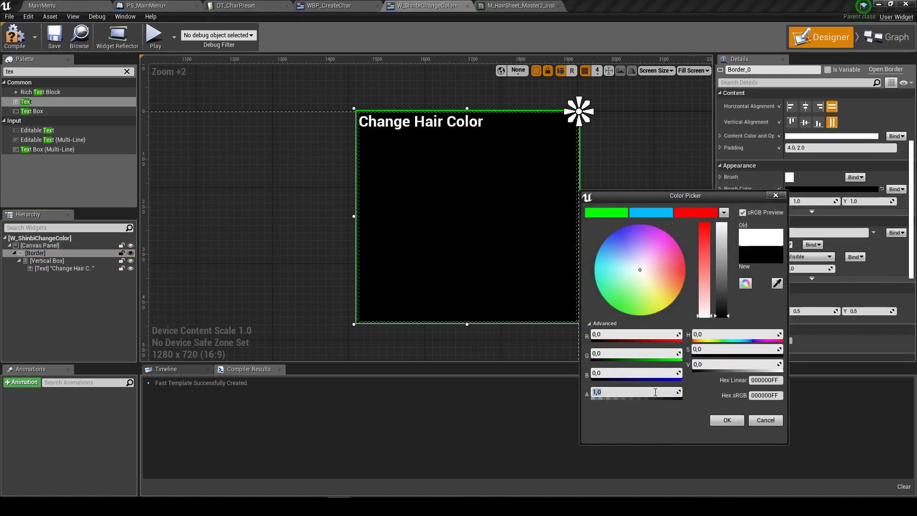
pyautogui.write('7')
pyautogui.press('Return')
pyautogui.click(726, 420)
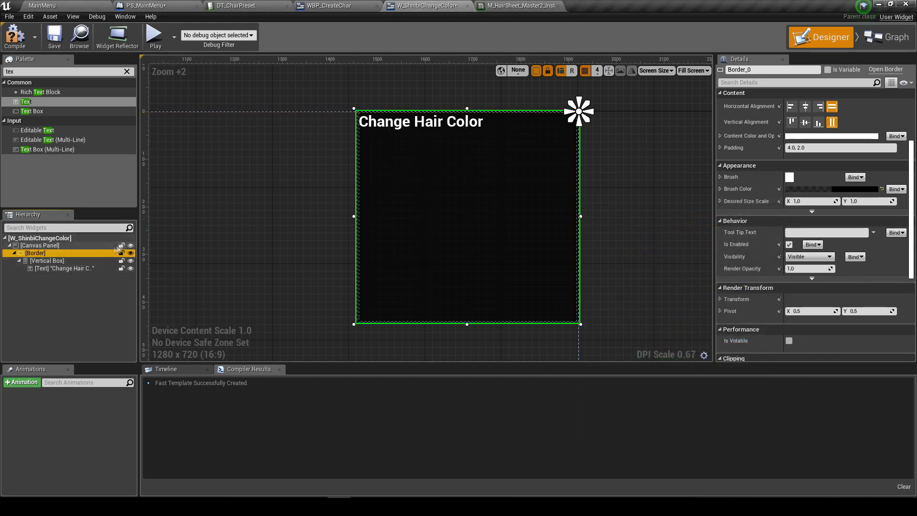
pyautogui.click(63, 262)
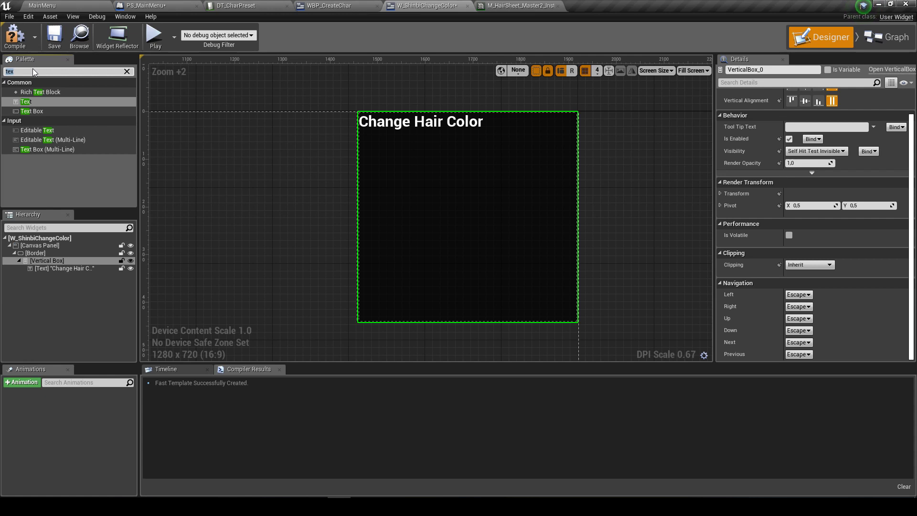
# Add a Horizontal Box inside the Vertical Box holding a Slider followed by a Text label
pyautogui.write('ho')
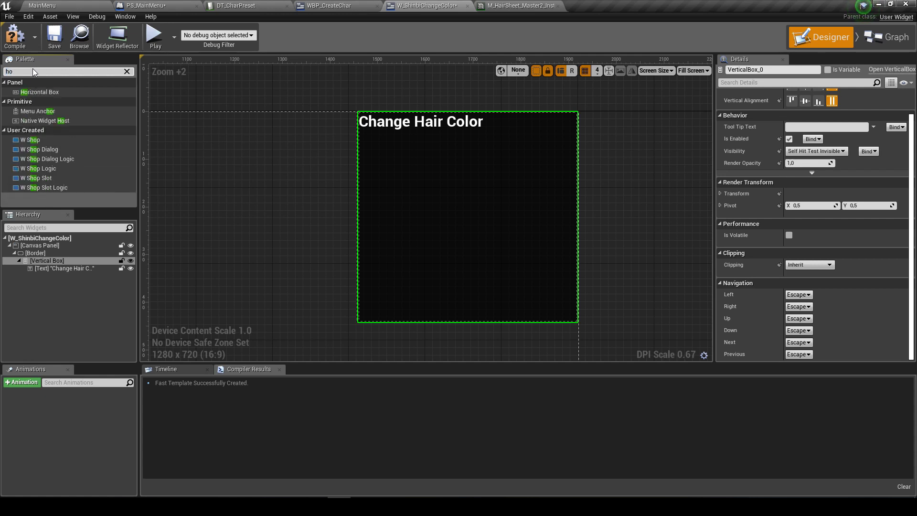
pyautogui.write('r')
pyautogui.moveTo(65, 92); pyautogui.dragTo(63, 271)
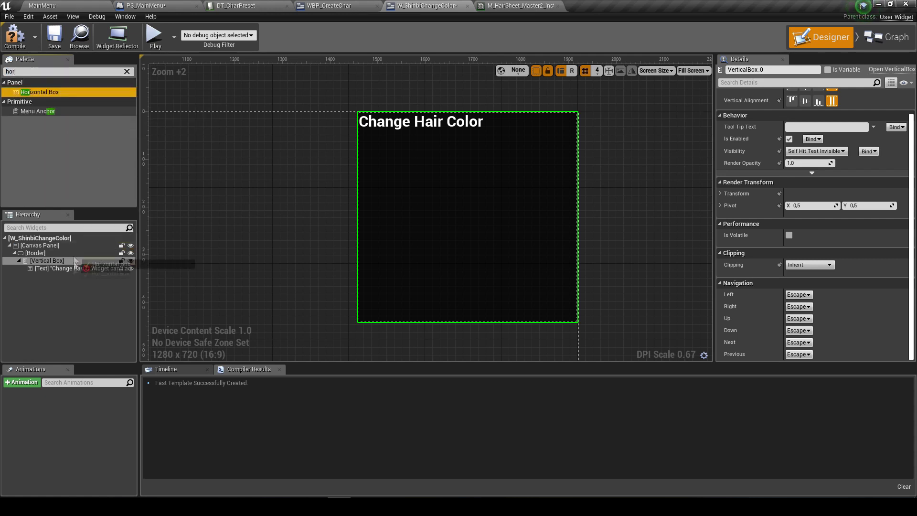
pyautogui.moveTo(45, 92); pyautogui.dragTo(55, 263)
pyautogui.click(25, 73)
pyautogui.write('slid')
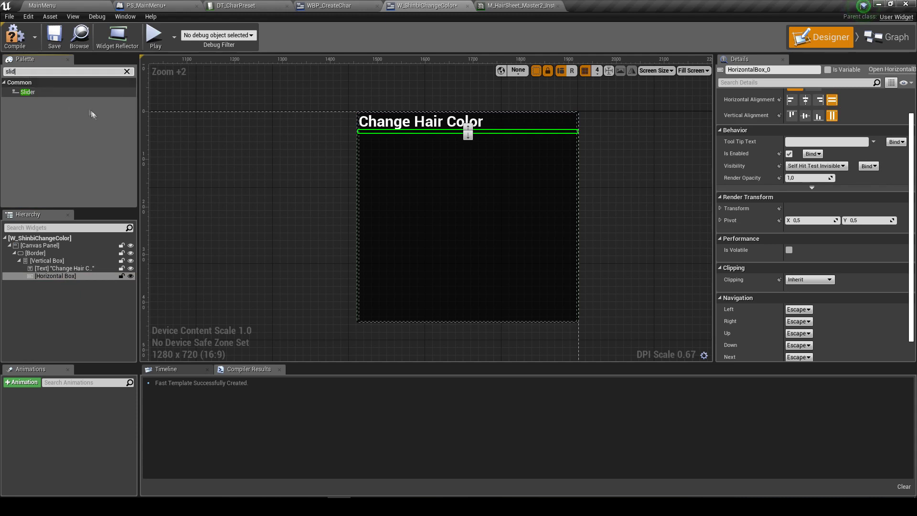
pyautogui.moveTo(27, 92); pyautogui.dragTo(61, 278)
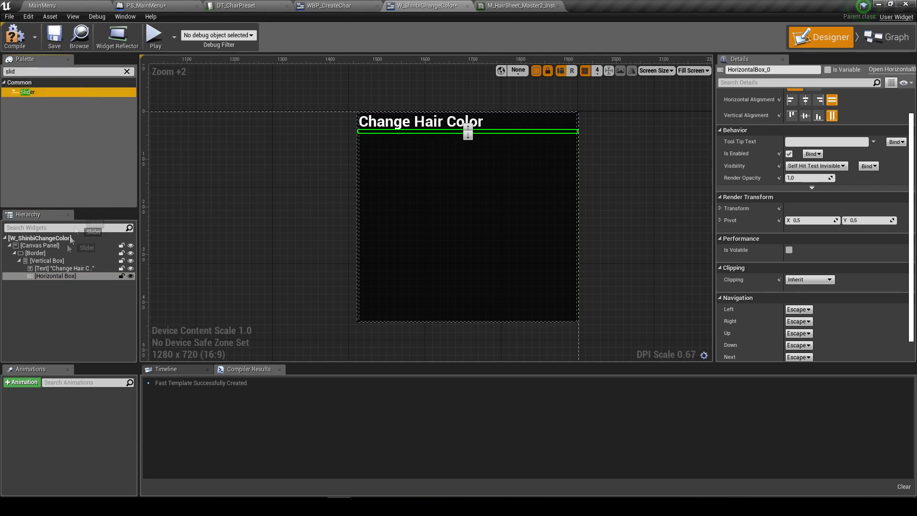
pyautogui.click(26, 71)
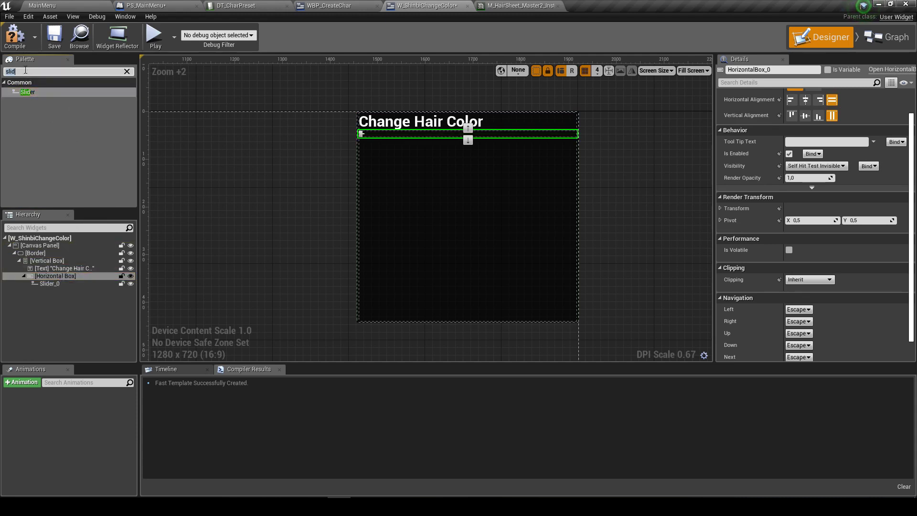
pyautogui.write('tex')
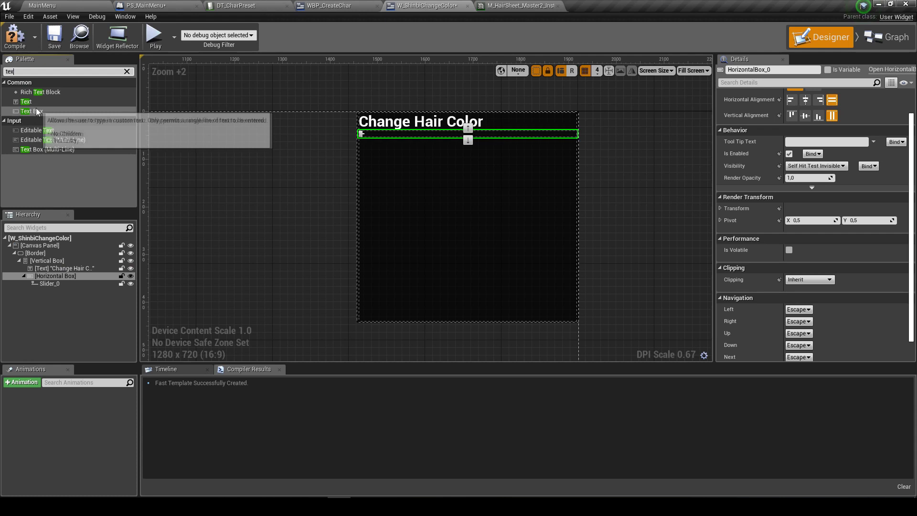
pyautogui.moveTo(25, 102); pyautogui.dragTo(70, 285)
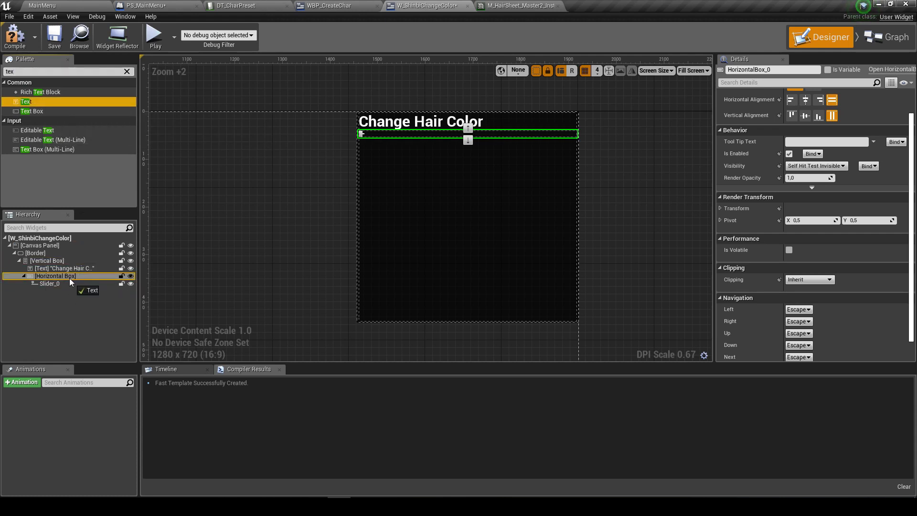
pyautogui.moveTo(70, 286); pyautogui.dragTo(71, 289)
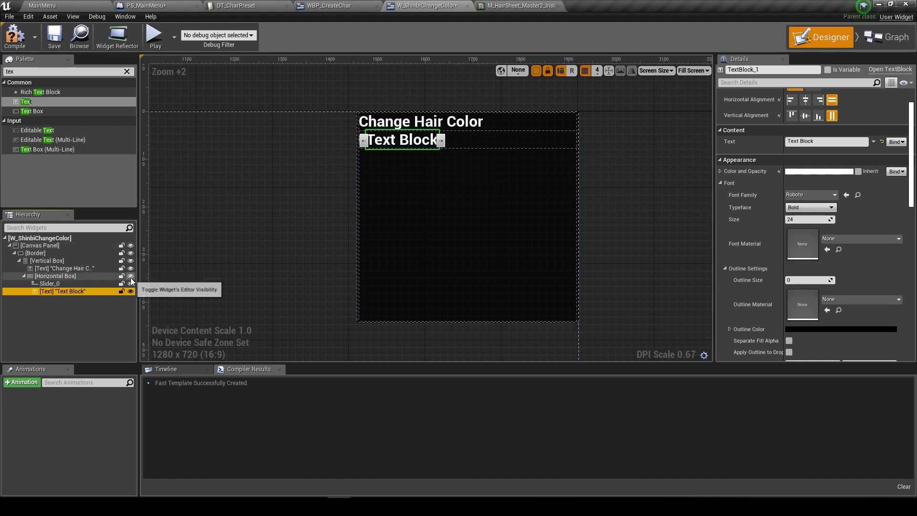
# Set the Slider's Size to Fill so it stretches across the row
pyautogui.click(79, 283)
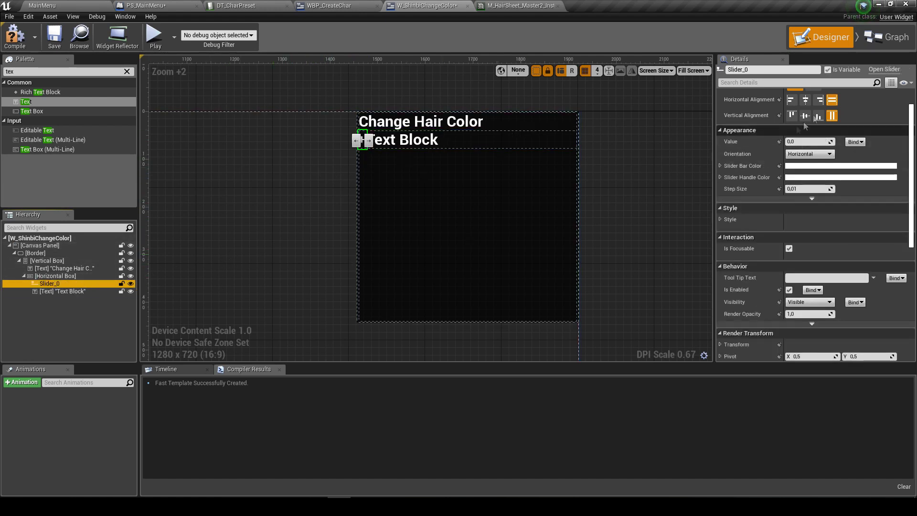
pyautogui.scroll(1, 825, 113)
pyautogui.click(813, 117)
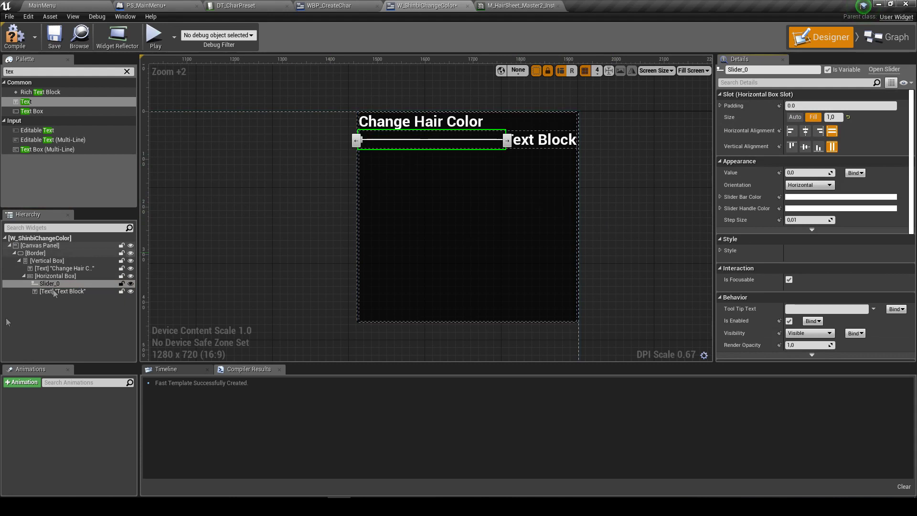
# Give the text label left and right padding of 10 and make it read 999
pyautogui.click(90, 292)
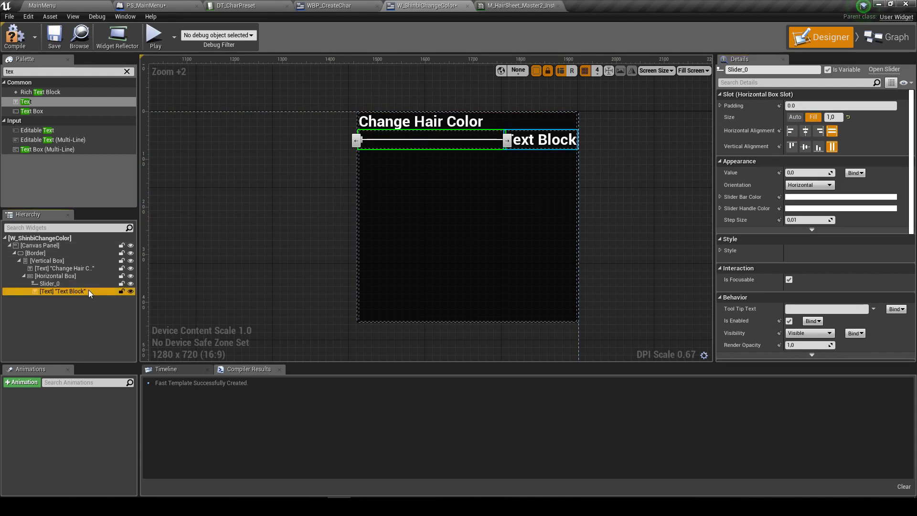
pyautogui.click(720, 106)
pyautogui.click(805, 118)
pyautogui.write('10')
pyautogui.press('Tab')
pyautogui.press('Return')
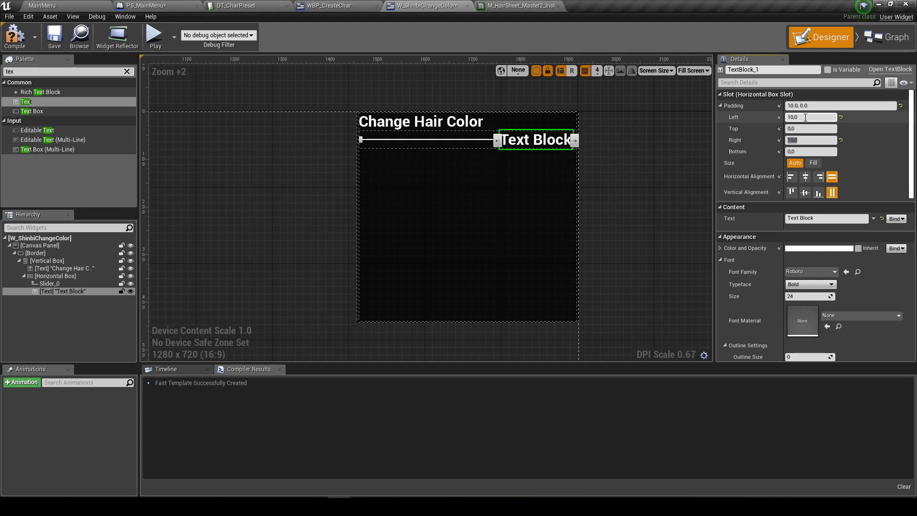
pyautogui.click(814, 220)
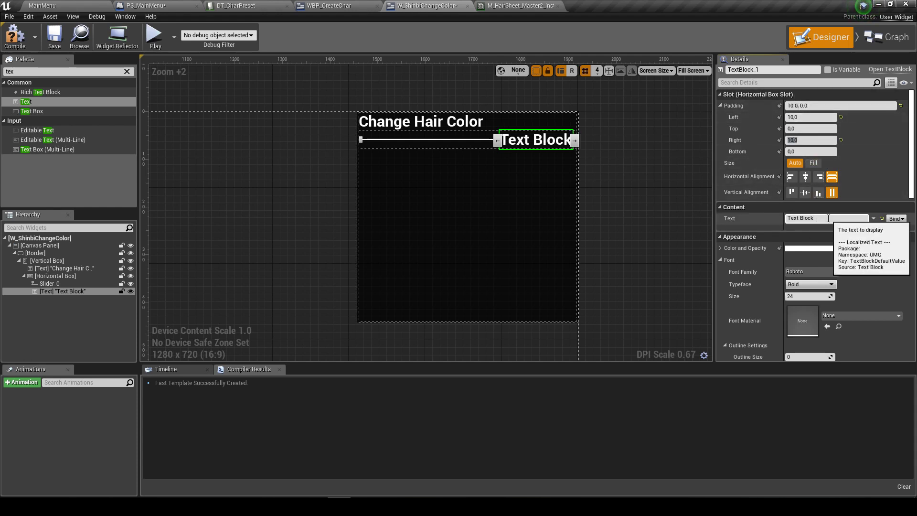
pyautogui.write('99')
pyautogui.press('Return')
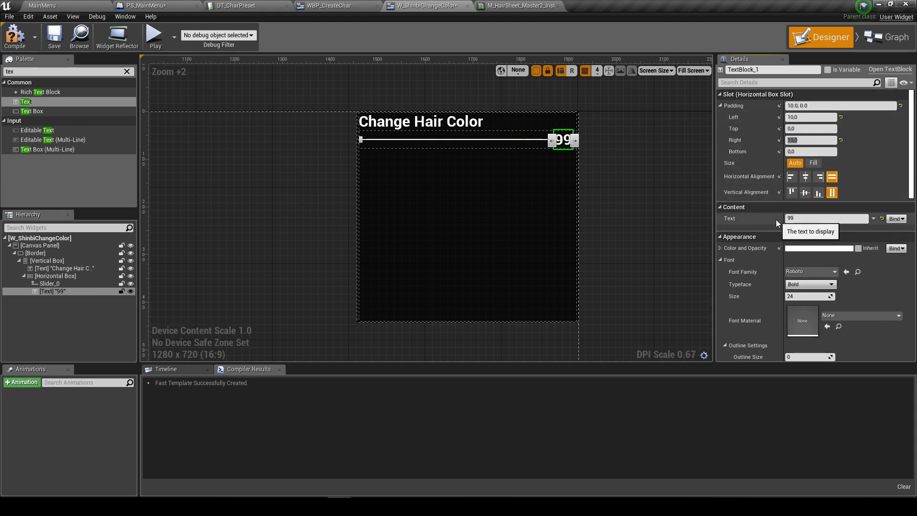
pyautogui.write('9')
# Set the Vertical Box padding to 10 around the content
pyautogui.click(544, 204)
pyautogui.click(467, 145)
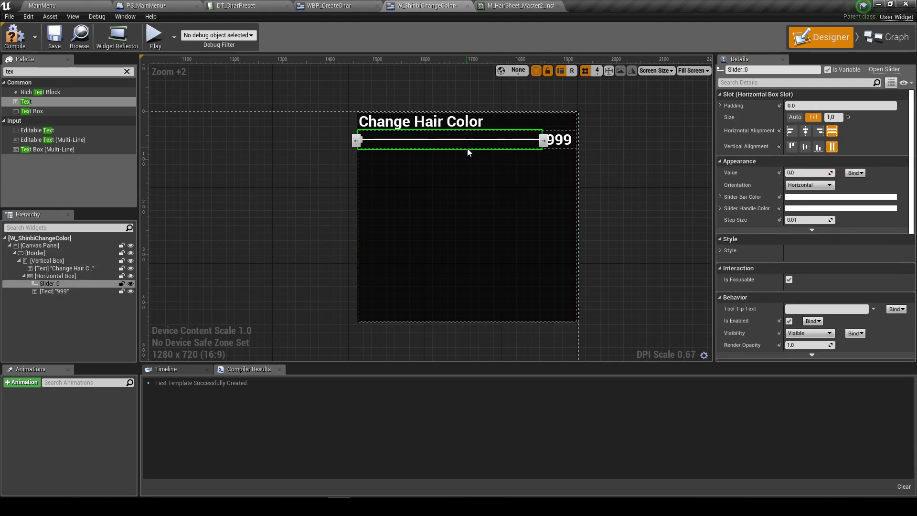
pyautogui.click(720, 105)
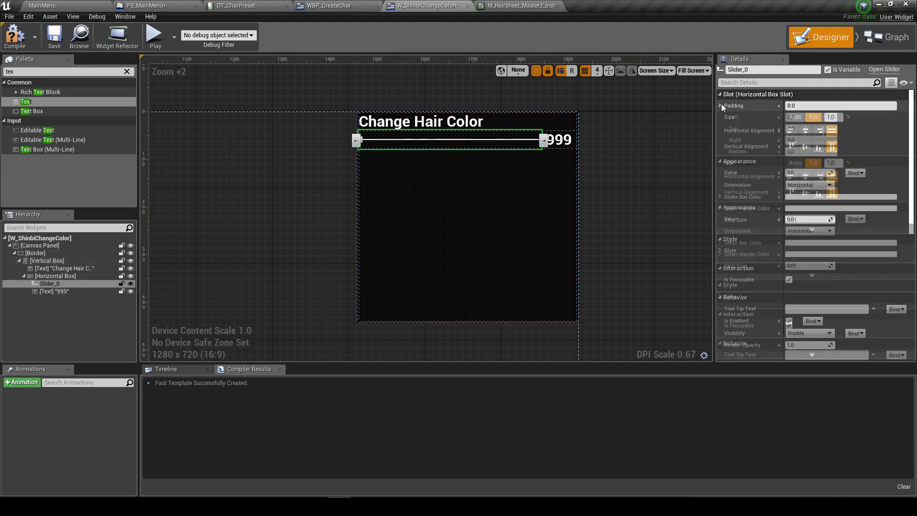
pyautogui.click(47, 260)
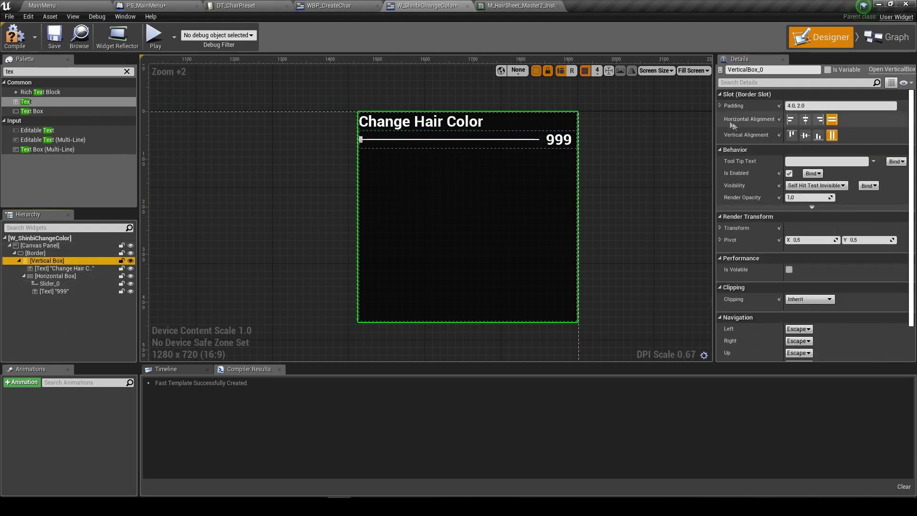
pyautogui.click(788, 106)
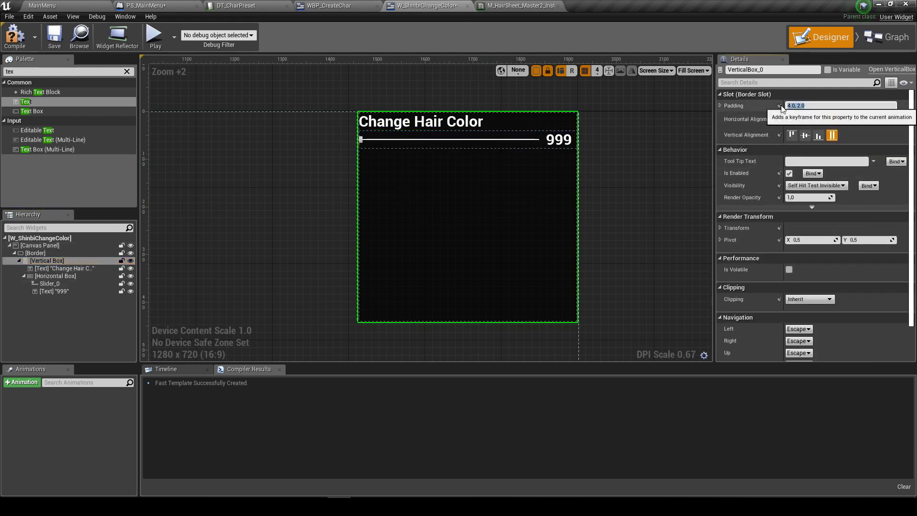
pyautogui.write('10')
pyautogui.press('Return')
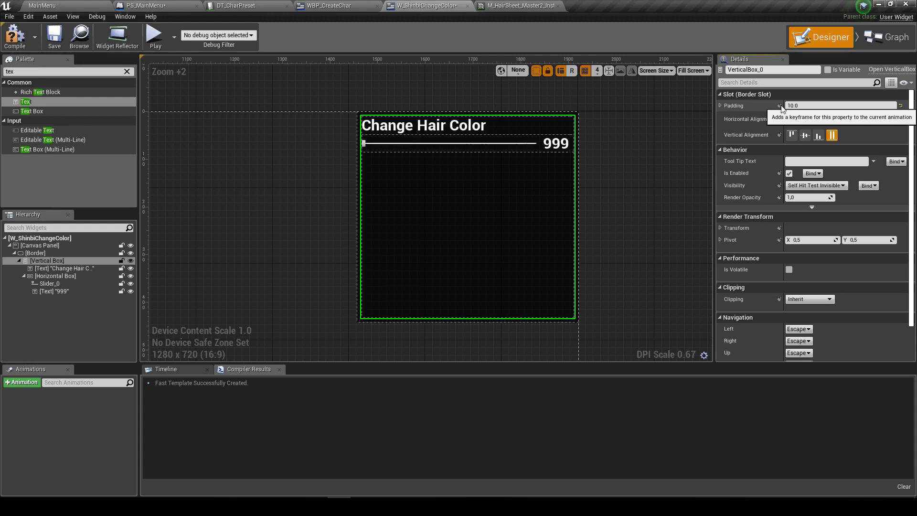
pyautogui.click(511, 147)
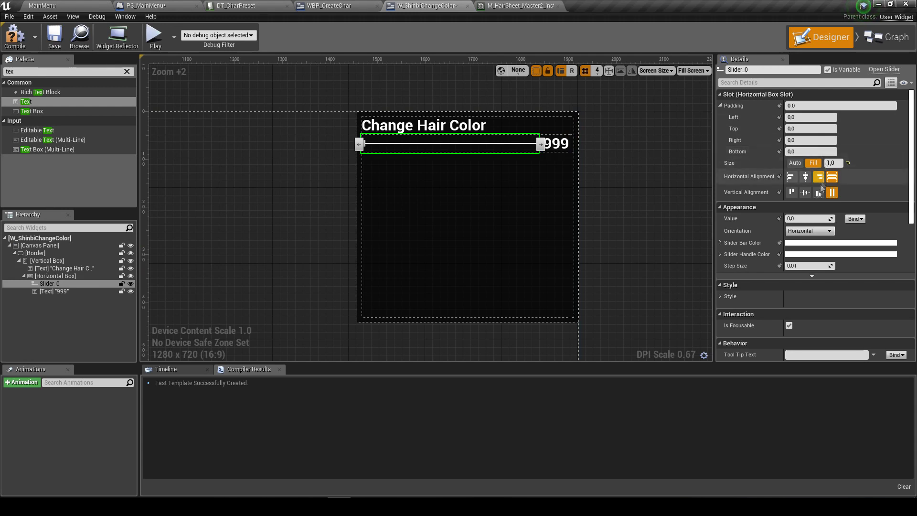
pyautogui.scroll(-5, 739, 239)
# Expand the slider's thumb image styles and set the thumb Image Size X and Y to 16
pyautogui.scroll(2, 739, 238)
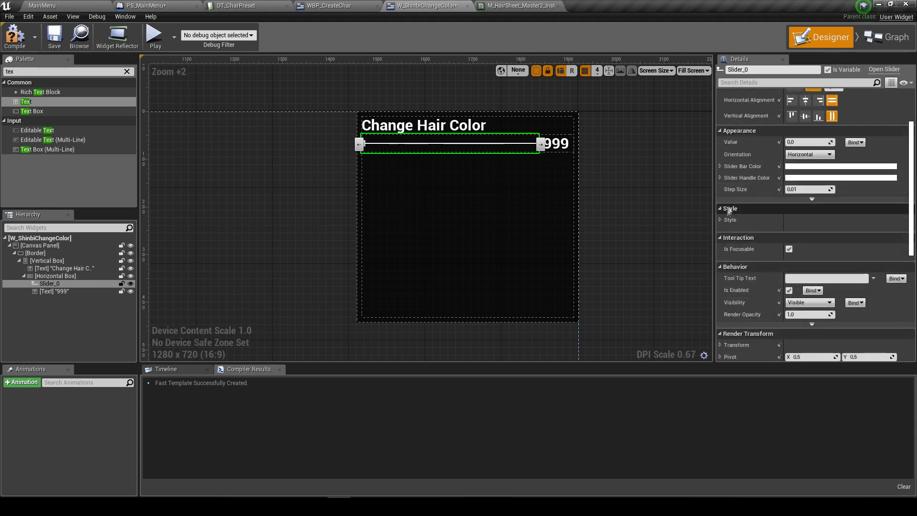
pyautogui.click(720, 219)
pyautogui.click(725, 289)
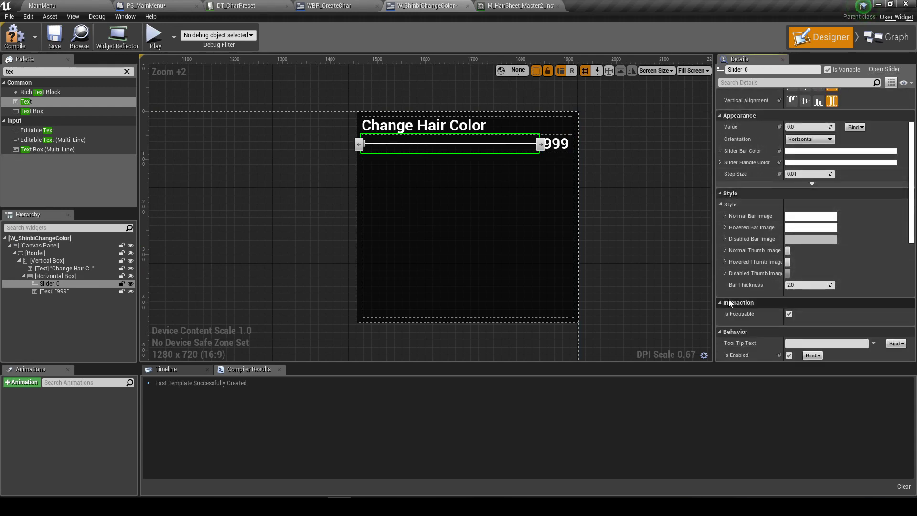
pyautogui.scroll(-2, 724, 267)
pyautogui.click(725, 246)
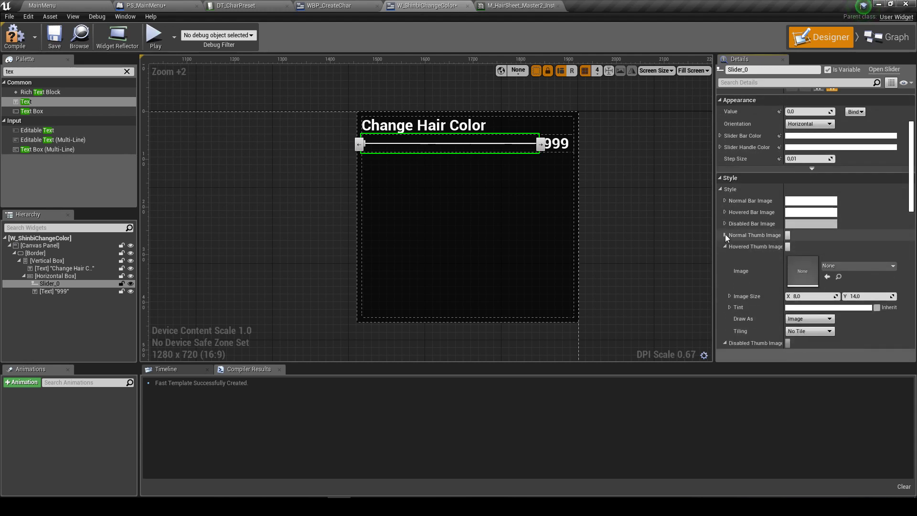
pyautogui.click(725, 235)
pyautogui.scroll(-4, 764, 230)
pyautogui.write('16')
pyautogui.click(845, 226)
pyautogui.write('16')
pyautogui.press('Return')
pyautogui.scroll(-2, 843, 234)
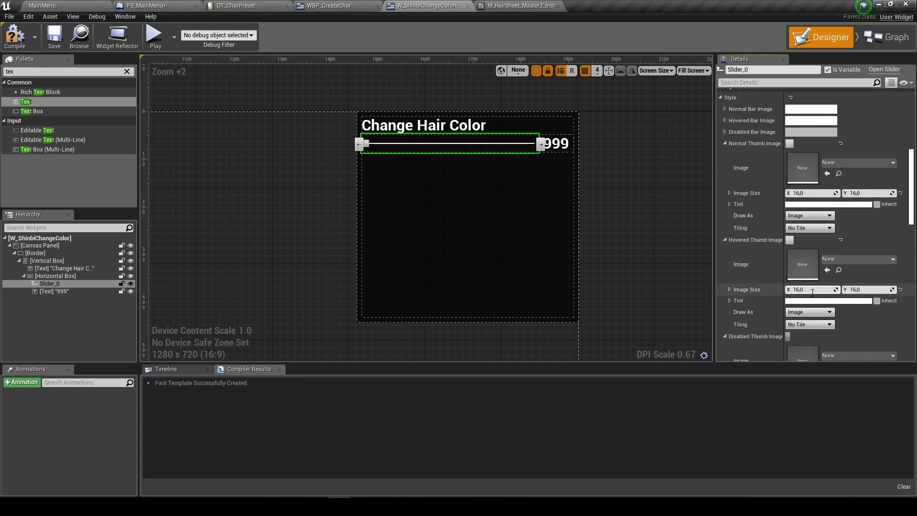
pyautogui.scroll(-4, 811, 292)
pyautogui.scroll(-4, 812, 293)
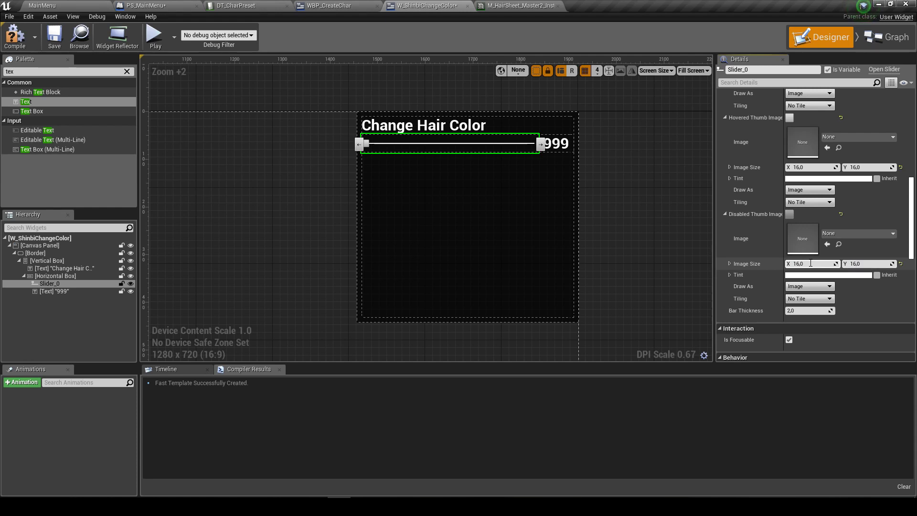
pyautogui.scroll(-5, 783, 206)
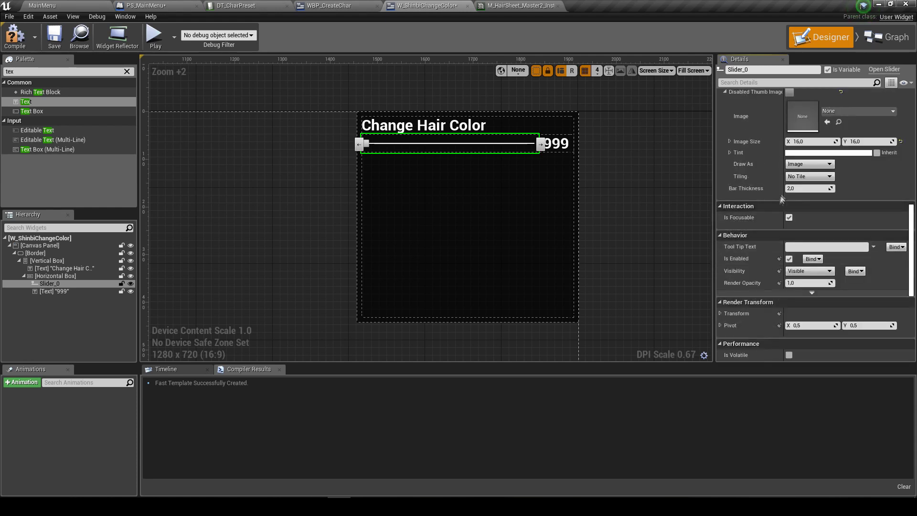
pyautogui.scroll(5, 826, 188)
pyautogui.scroll(3, 827, 189)
pyautogui.scroll(3, 811, 205)
pyautogui.scroll(2, 788, 224)
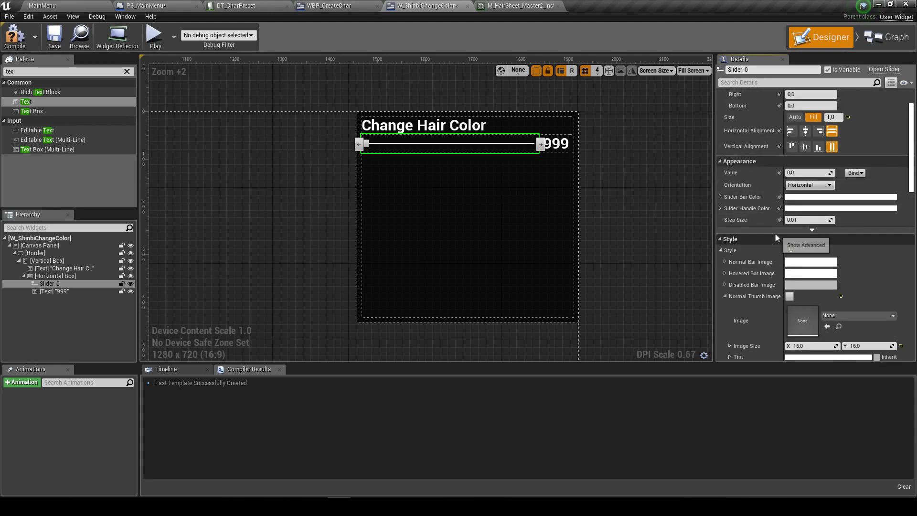
pyautogui.scroll(-1, 776, 237)
# Review the thumb, bar image and bar/handle colour style settings, collapsing each afterwards
pyautogui.click(724, 266)
pyautogui.click(724, 288)
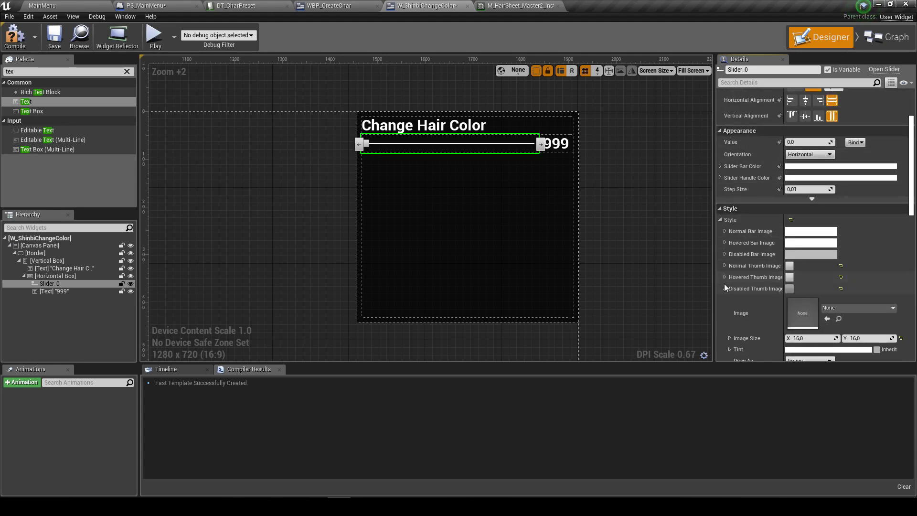
pyautogui.click(724, 288)
pyautogui.scroll(-2, 726, 285)
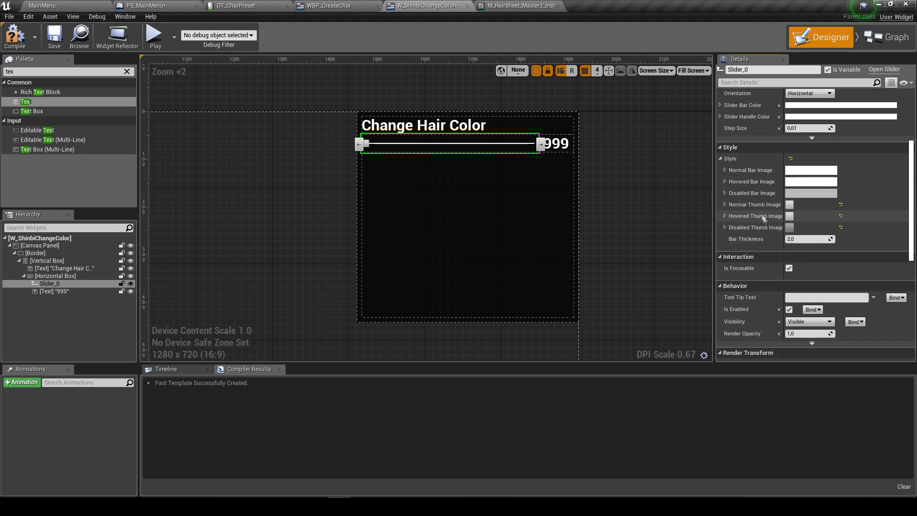
pyautogui.click(724, 170)
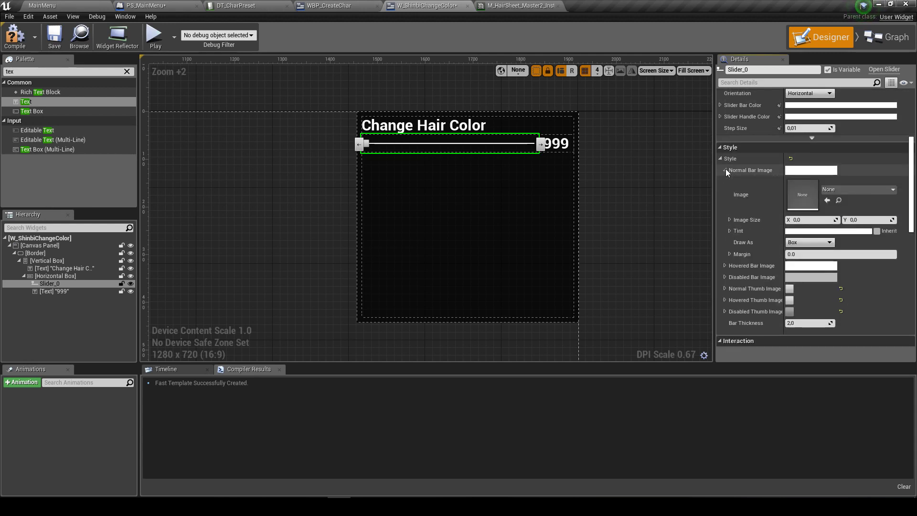
pyautogui.click(726, 170)
pyautogui.scroll(-2, 727, 245)
pyautogui.scroll(-1, 726, 245)
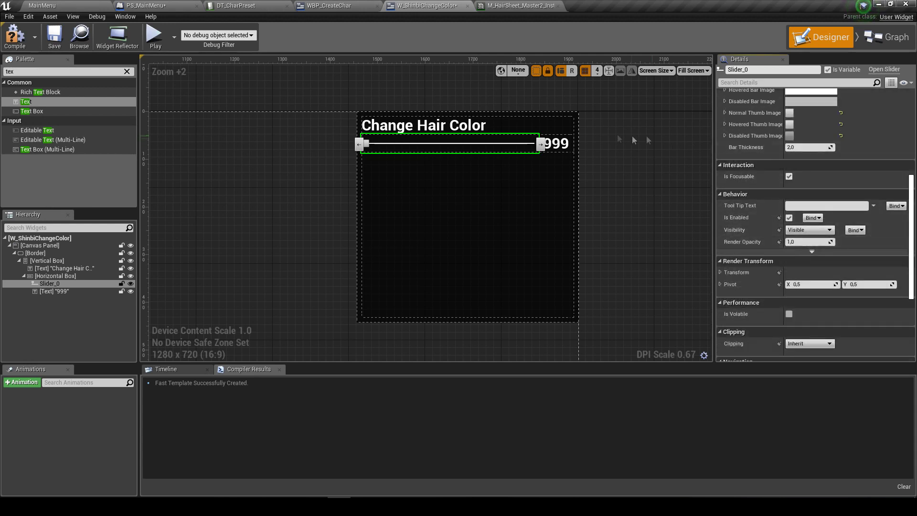
pyautogui.scroll(2, 792, 153)
pyautogui.scroll(2, 794, 158)
pyautogui.scroll(3, 796, 191)
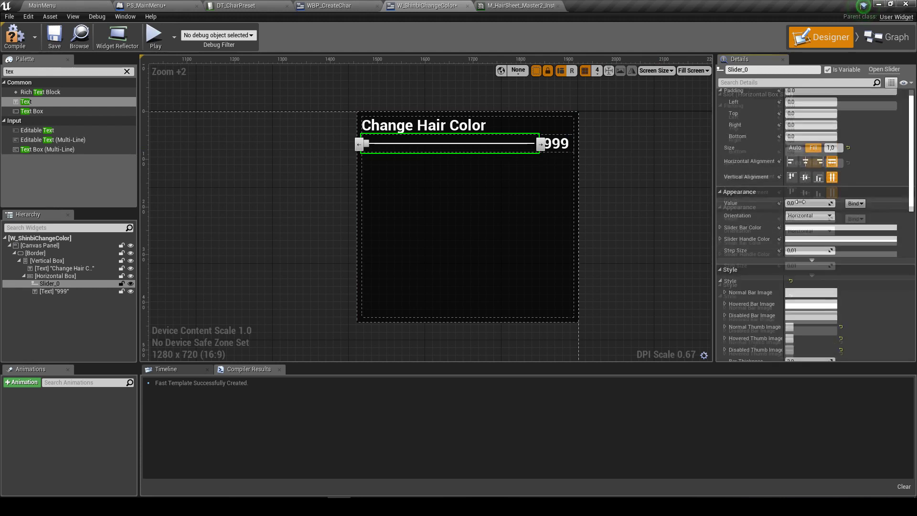
pyautogui.click(720, 244)
pyautogui.click(721, 242)
pyautogui.click(720, 254)
pyautogui.click(720, 254)
pyautogui.scroll(4, 377, 152)
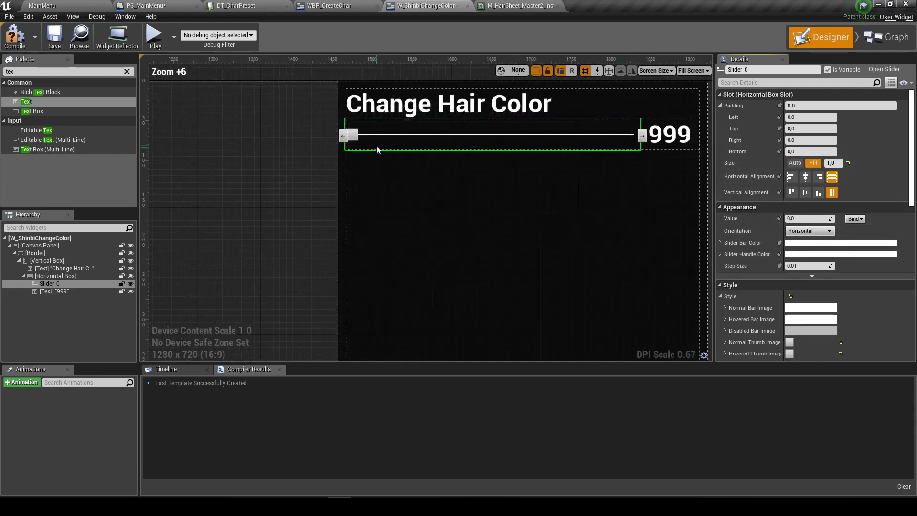
# Save the W_ShinbiChangeColor widget
pyautogui.scroll(3, 379, 145)
pyautogui.scroll(3, 470, 141)
pyautogui.scroll(-2, 470, 142)
pyautogui.scroll(-2, 471, 141)
pyautogui.click(55, 37)
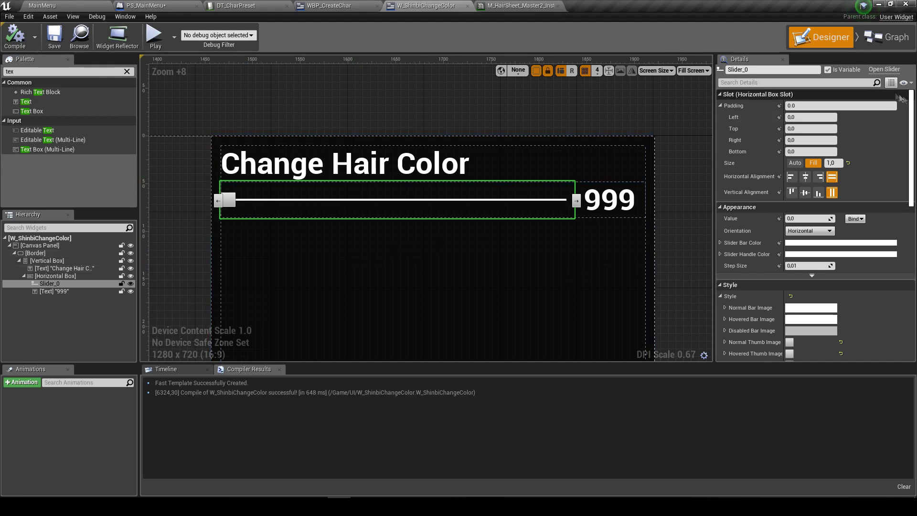
# Scroll to Slider_0's Events and add an On Value Changed event
pyautogui.scroll(-5, 856, 250)
pyautogui.scroll(-5, 848, 286)
pyautogui.scroll(-5, 838, 327)
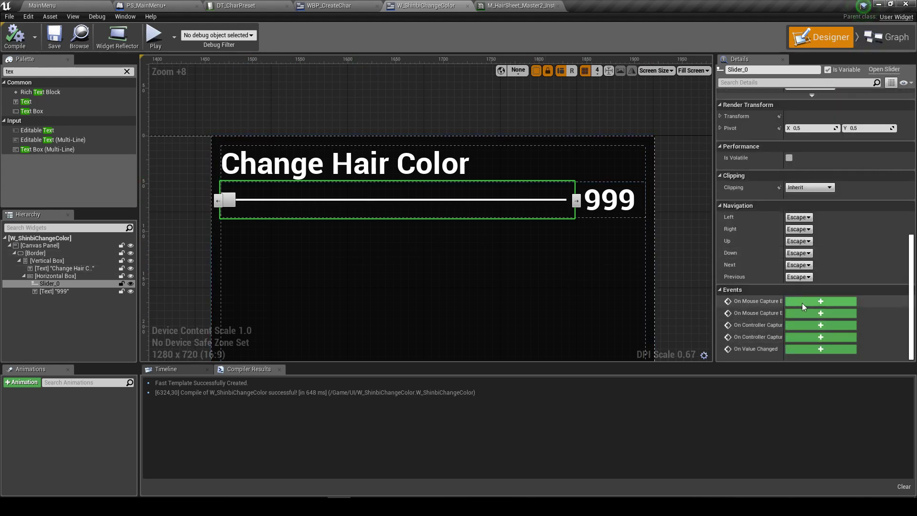
pyautogui.click(806, 348)
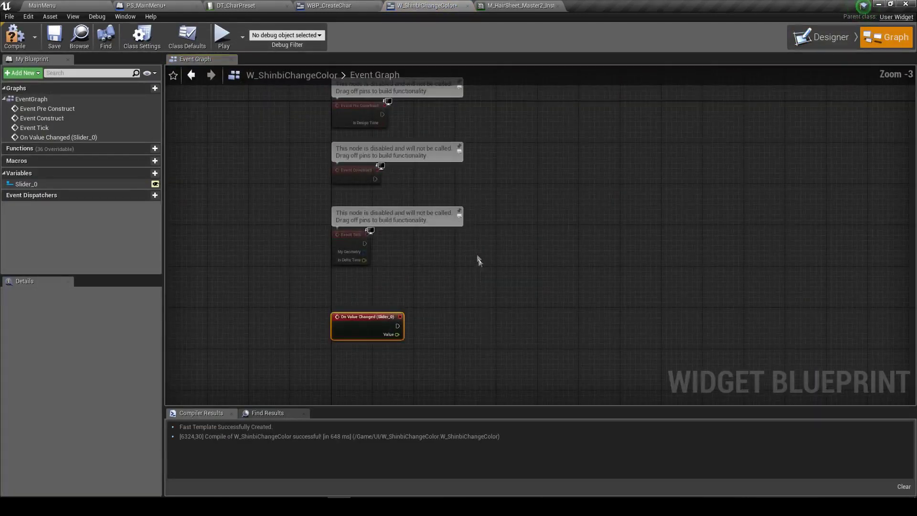
# Delete the unused Pre Construct, Construct and Tick event nodes and compile and save
pyautogui.moveTo(470, 300); pyautogui.dragTo(307, 139)
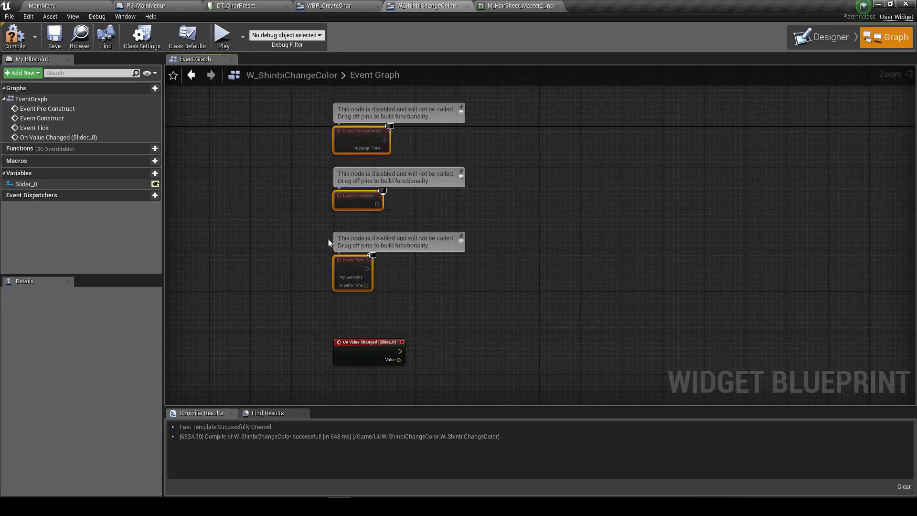
pyautogui.press('Delete')
pyautogui.click(55, 46)
# Bring the On Value Changed (Slider_0) node into view and drag out from its Value pin
pyautogui.moveTo(467, 351); pyautogui.dragTo(442, 214, button='right')
pyautogui.scroll(3, 451, 275)
pyautogui.moveTo(342, 222); pyautogui.dragTo(480, 229)
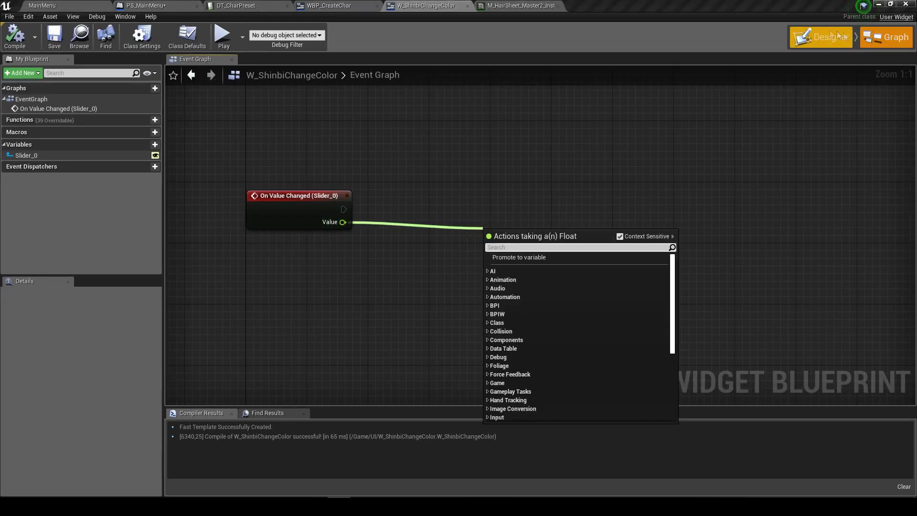
# Set the slider's value to about 0.21 in the Designer, then add a new variable
pyautogui.click(848, 37)
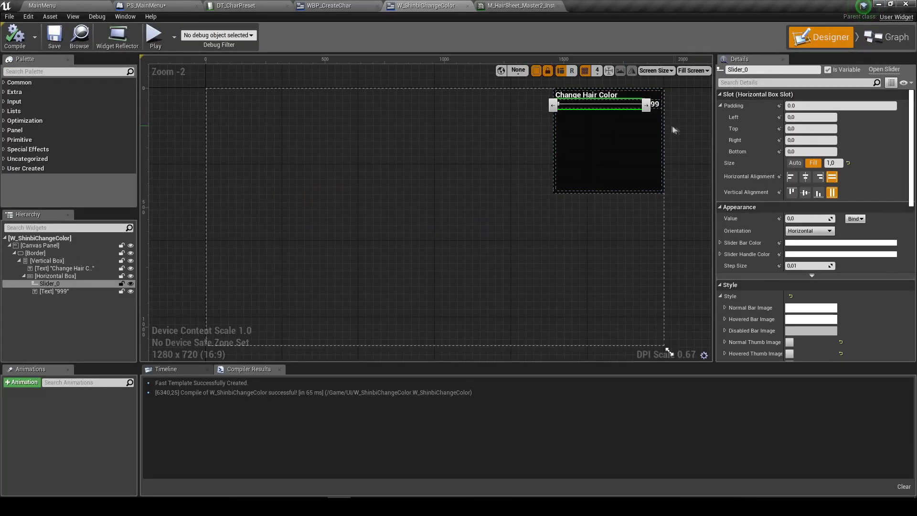
pyautogui.moveTo(821, 218); pyautogui.dragTo(841, 218)
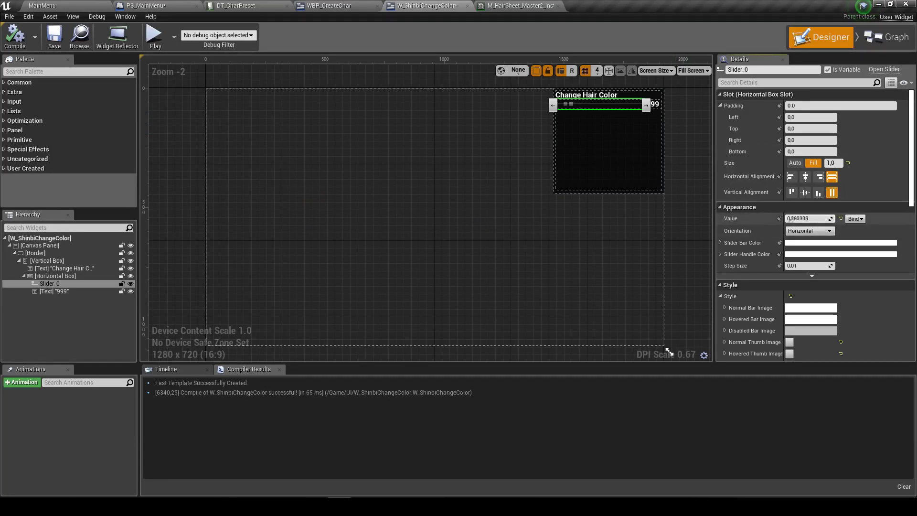
pyautogui.click(891, 37)
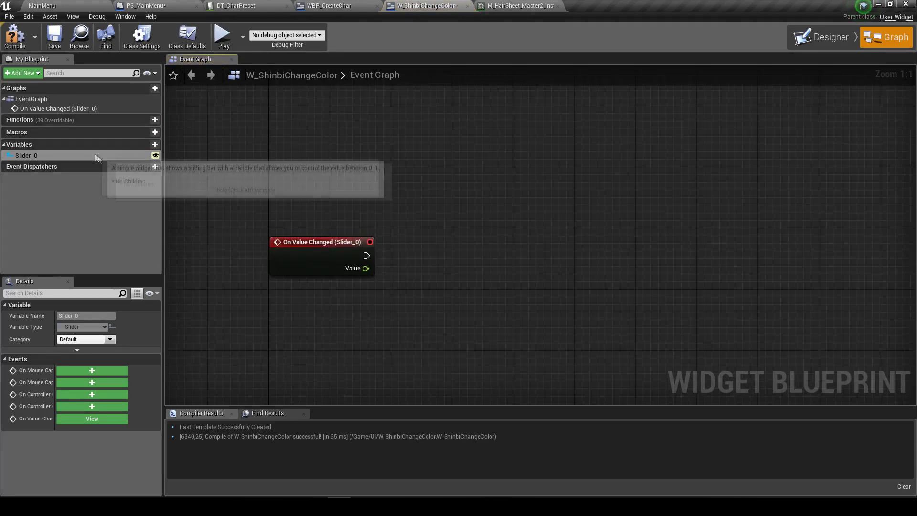
pyautogui.click(154, 144)
pyautogui.write('B')
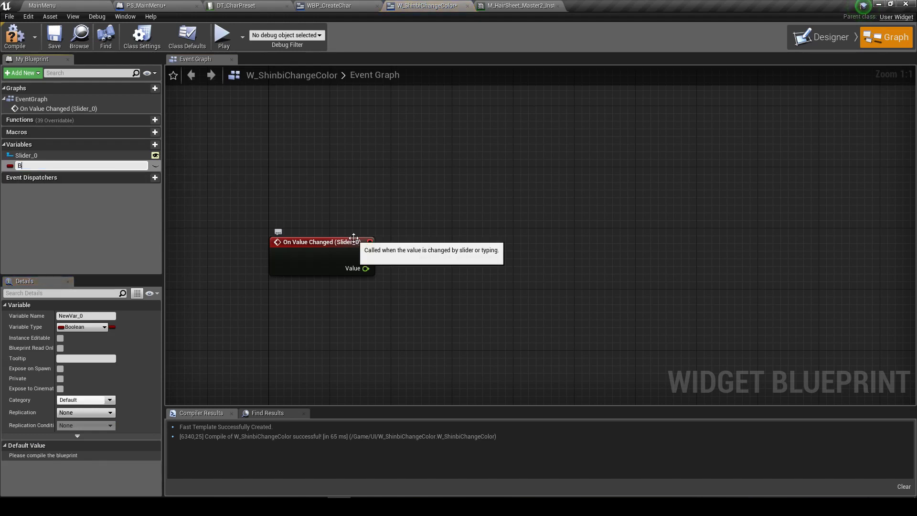
# Name the new widget variable MaxBrightness, fixing the misspelled MaxBrighness
pyautogui.press('BackSpace')
pyautogui.write('MaxDrighnes')
pyautogui.write('s')
pyautogui.press('Return')
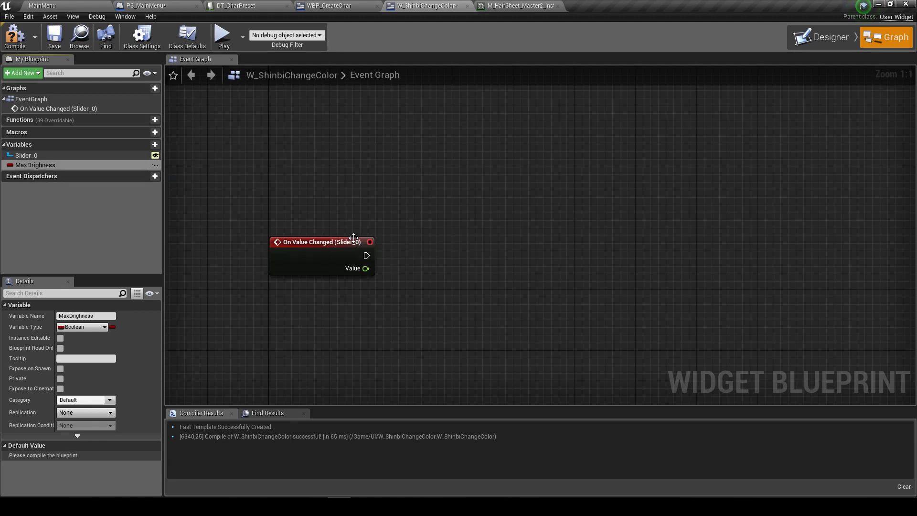
pyautogui.click(42, 166)
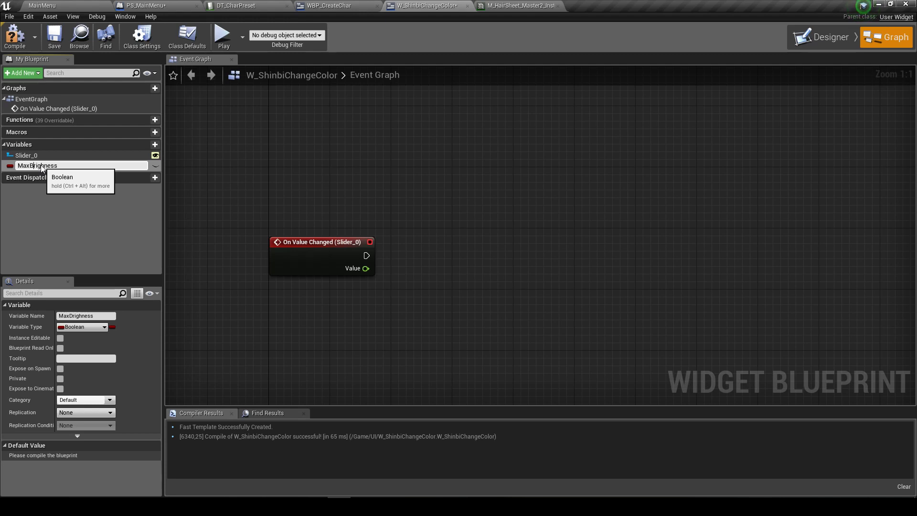
pyautogui.press('Return')
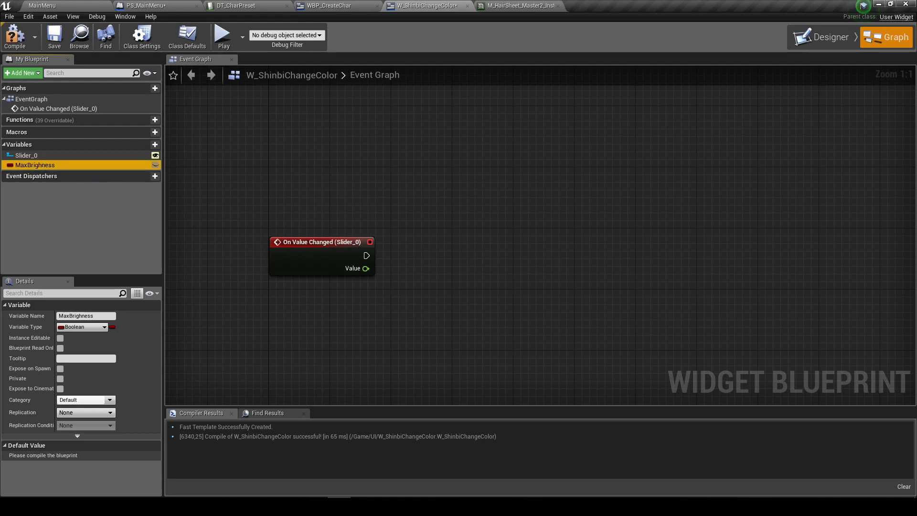
pyautogui.click(557, 4)
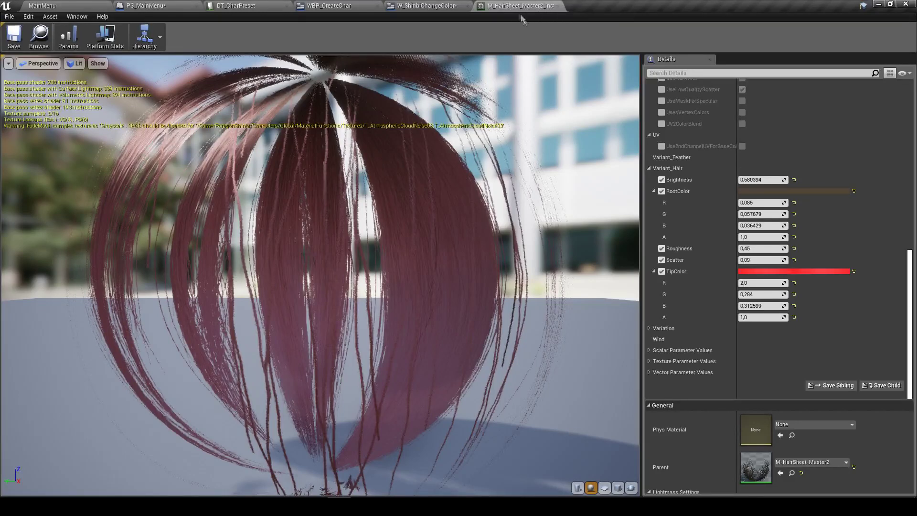
pyautogui.click(418, 6)
pyautogui.click(35, 165)
pyautogui.click(35, 165)
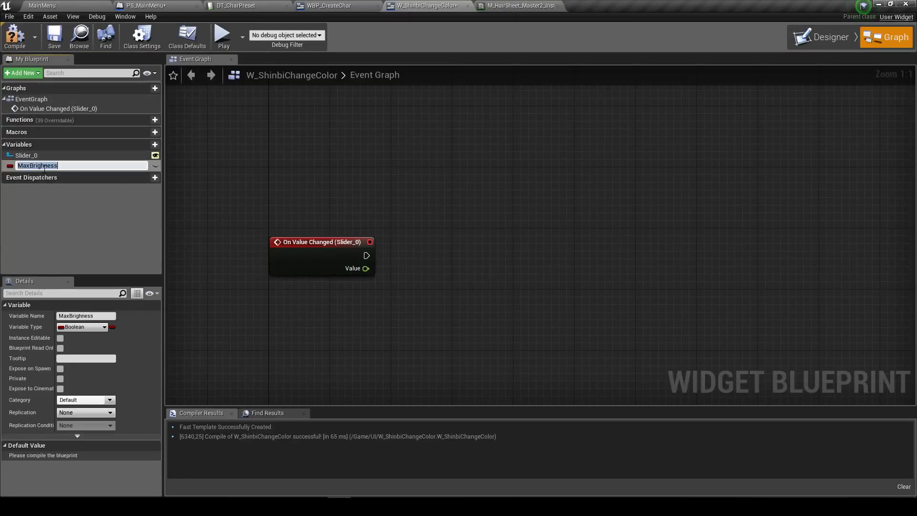
pyautogui.write('t')
pyautogui.press('Return')
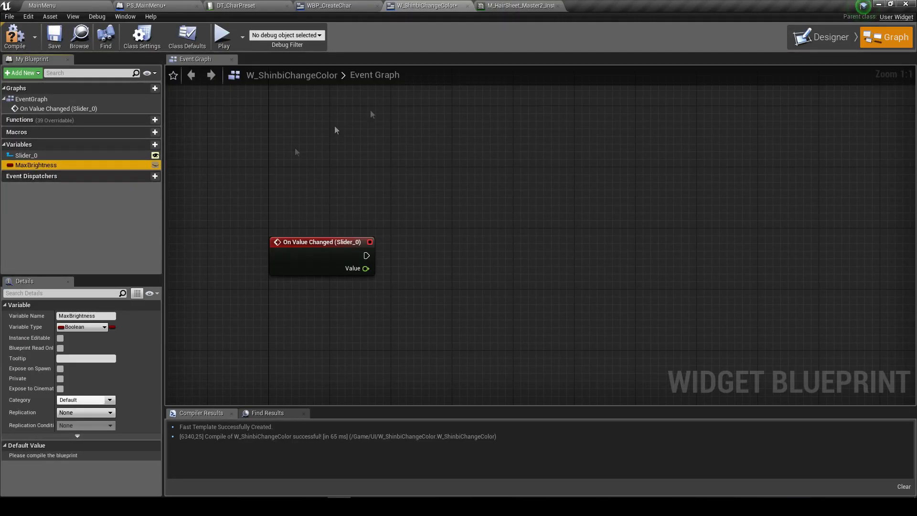
pyautogui.click(507, 5)
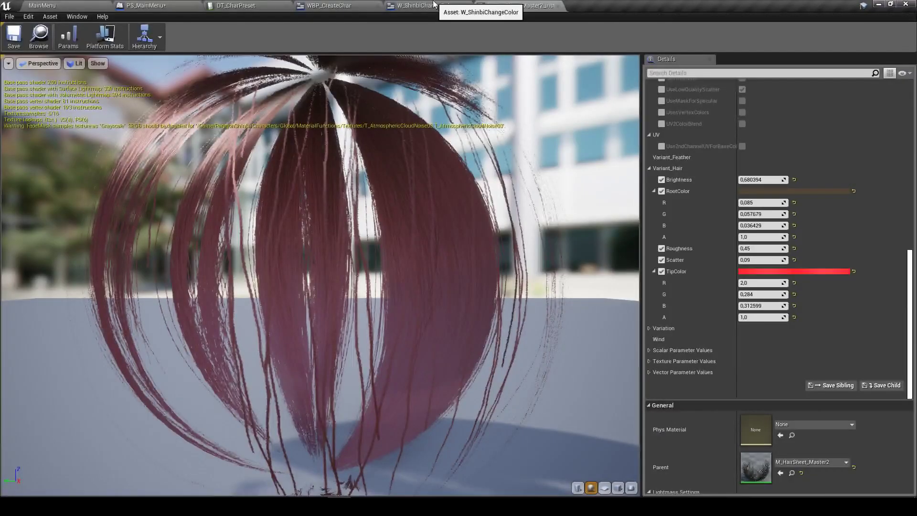
pyautogui.click(414, 5)
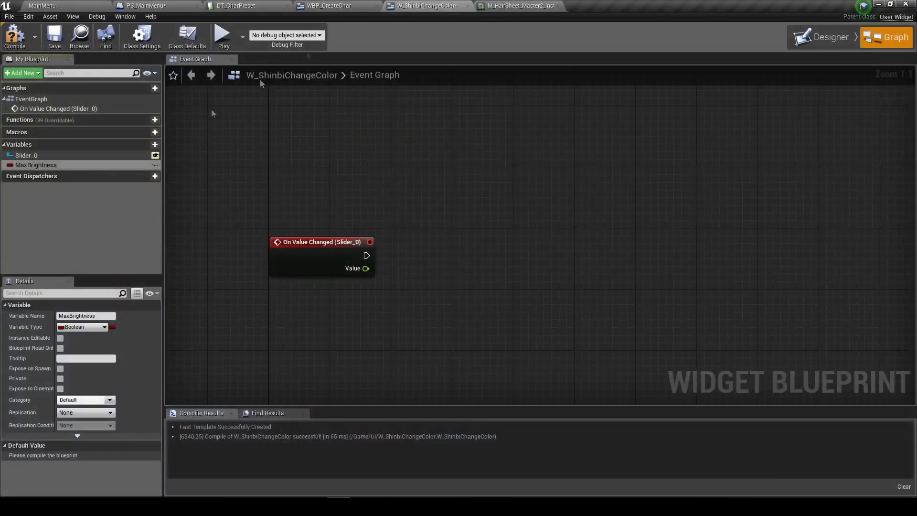
# Make MaxBrightness a private Float variable and save the widget blueprint
pyautogui.click(84, 327)
pyautogui.click(80, 162)
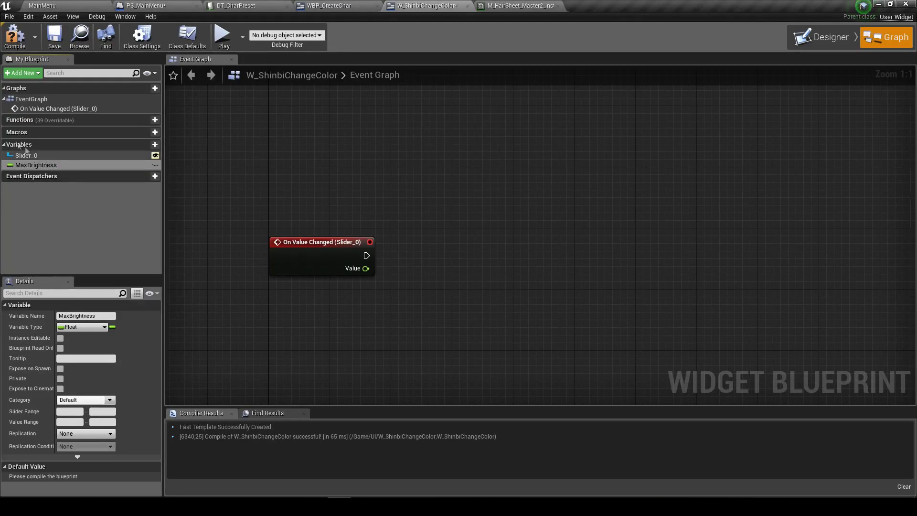
pyautogui.click(54, 39)
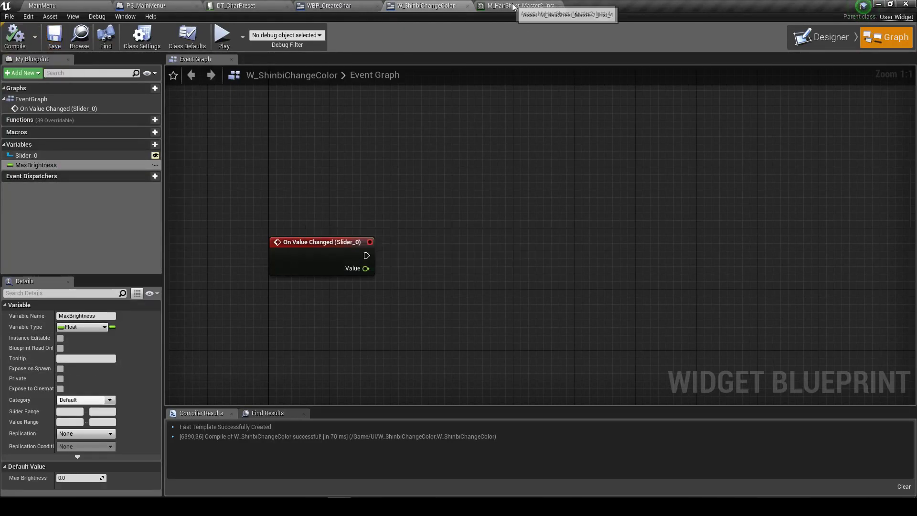
pyautogui.click(521, 5)
pyautogui.click(432, 5)
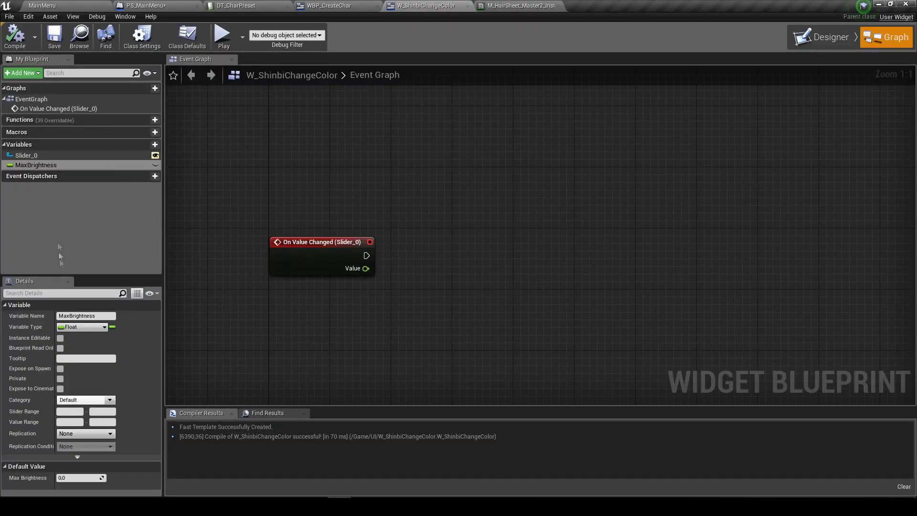
pyautogui.click(60, 378)
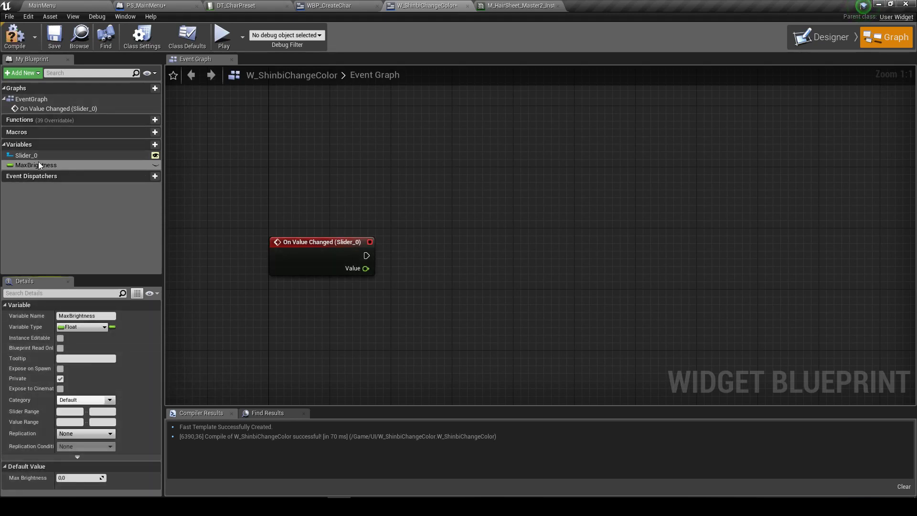
# Duplicate MaxBrightness as MInBrightness, move it above MaxBrightness, and compile and save
pyautogui.hotkey('ctrl', 'w')
pyautogui.click(23, 175)
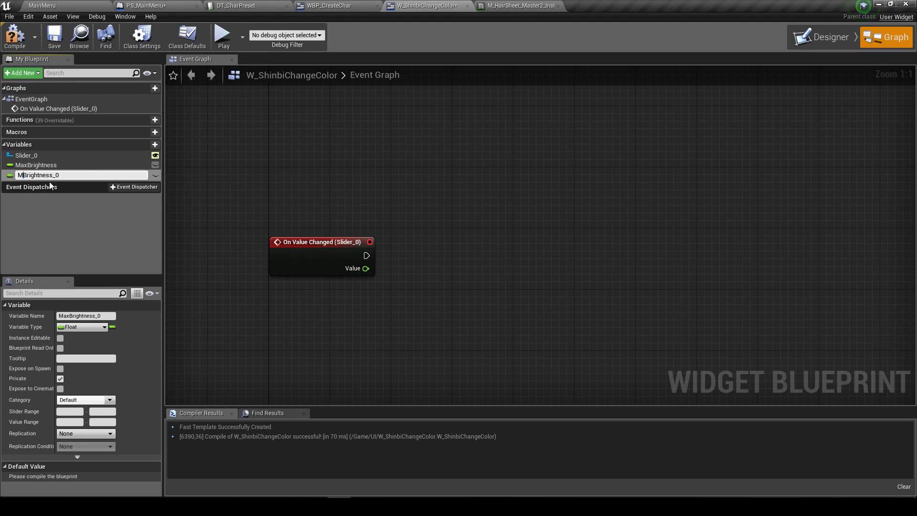
pyautogui.press('Return')
pyautogui.press('Return')
pyautogui.click(14, 36)
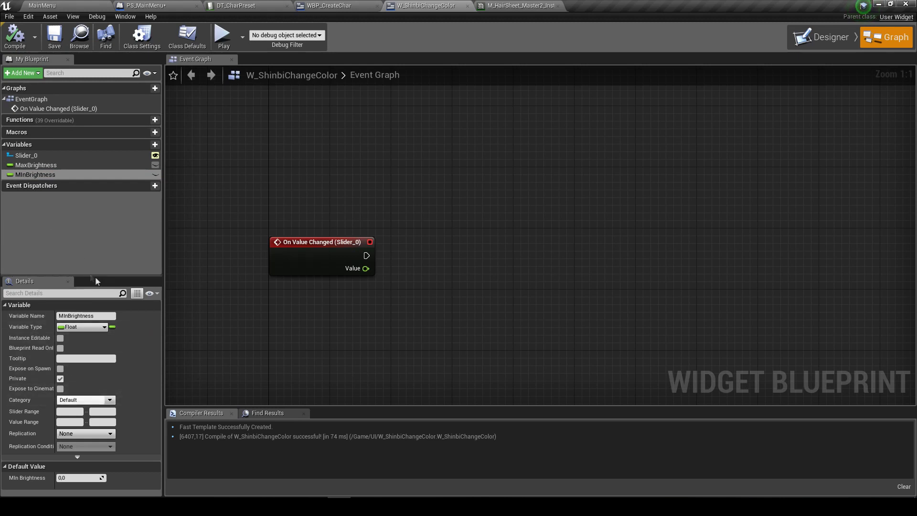
pyautogui.moveTo(48, 175); pyautogui.dragTo(48, 165)
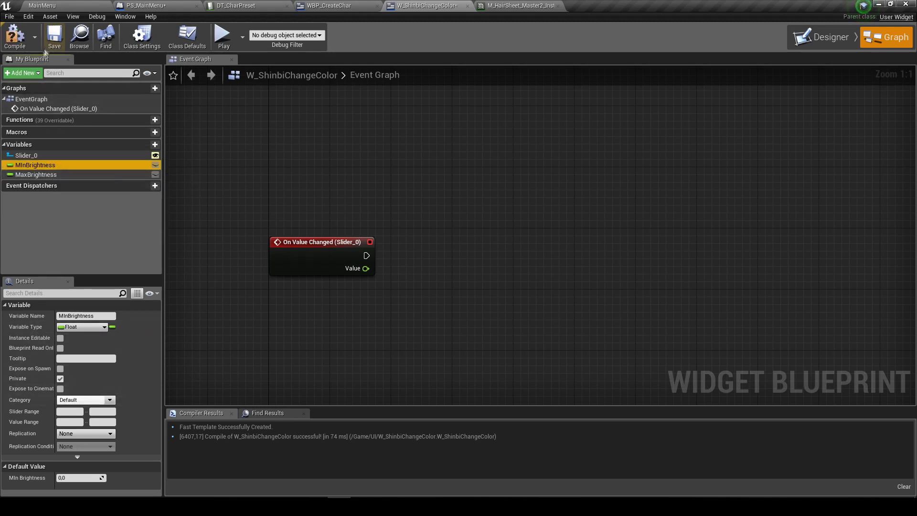
pyautogui.click(53, 38)
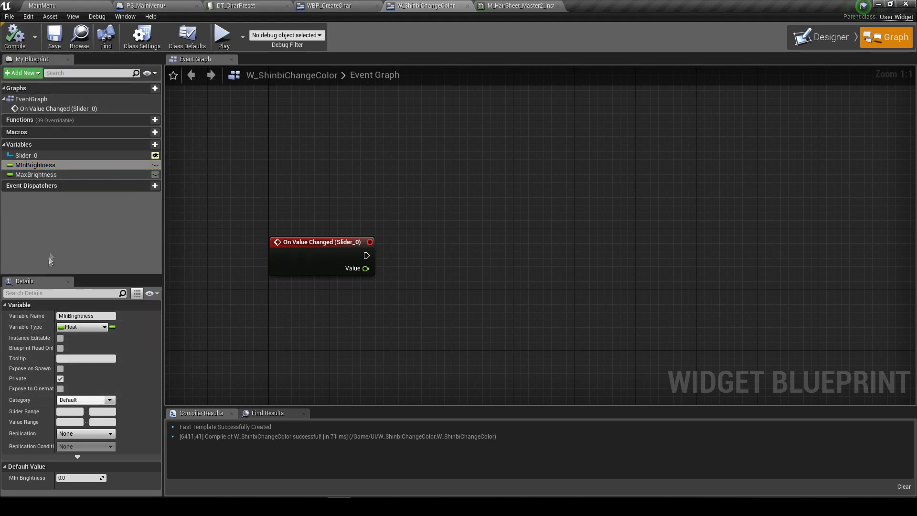
pyautogui.click(52, 174)
# Set the Max Brightness default to 30 and compile the widget blueprint
pyautogui.click(70, 477)
pyautogui.write('30')
pyautogui.press('Return')
pyautogui.click(55, 38)
# Preview the hair material instance at Brightness 30, 20, 5, then settle on 10
pyautogui.click(521, 5)
pyautogui.click(759, 180)
pyautogui.write('30')
pyautogui.press('Return')
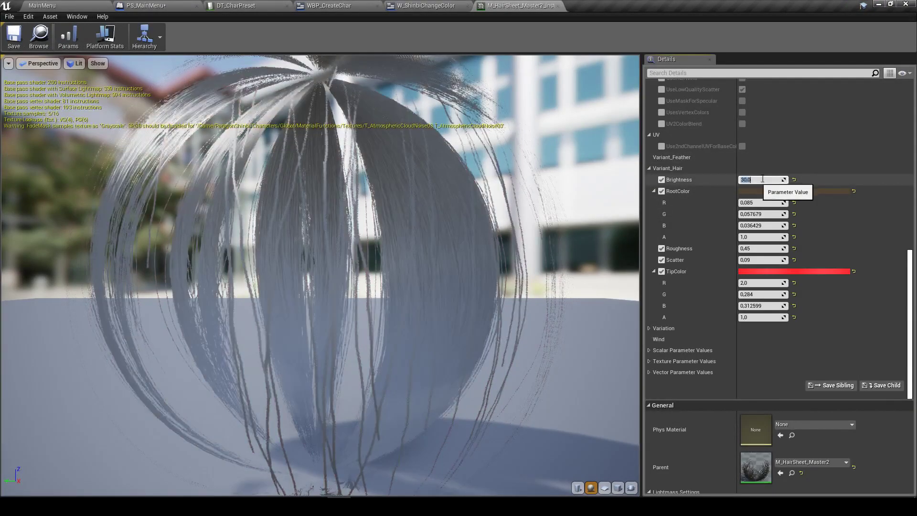
pyautogui.moveTo(424, 174); pyautogui.dragTo(363, 191)
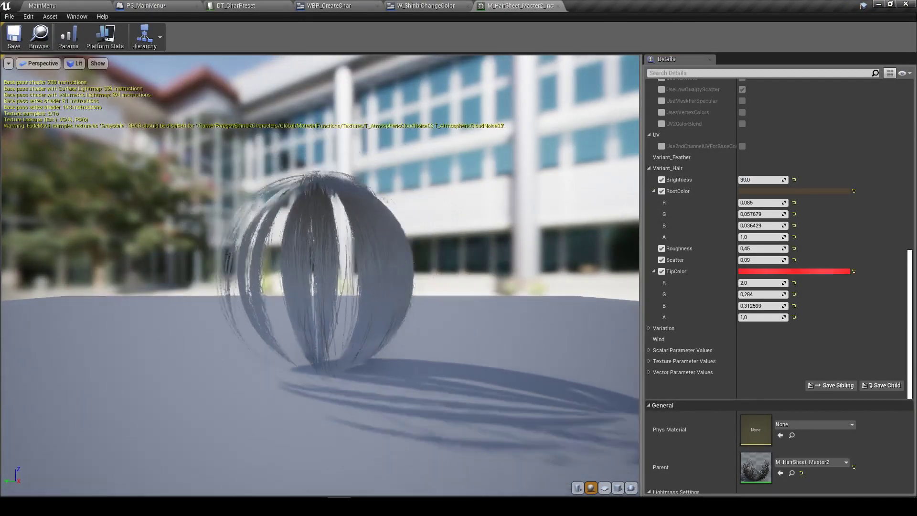
pyautogui.scroll(5, 320, 272)
pyautogui.scroll(-3, 320, 273)
pyautogui.scroll(-3, 320, 272)
pyautogui.scroll(2, 320, 272)
pyautogui.scroll(4, 320, 272)
pyautogui.scroll(-3, 320, 272)
pyautogui.scroll(-2, 320, 272)
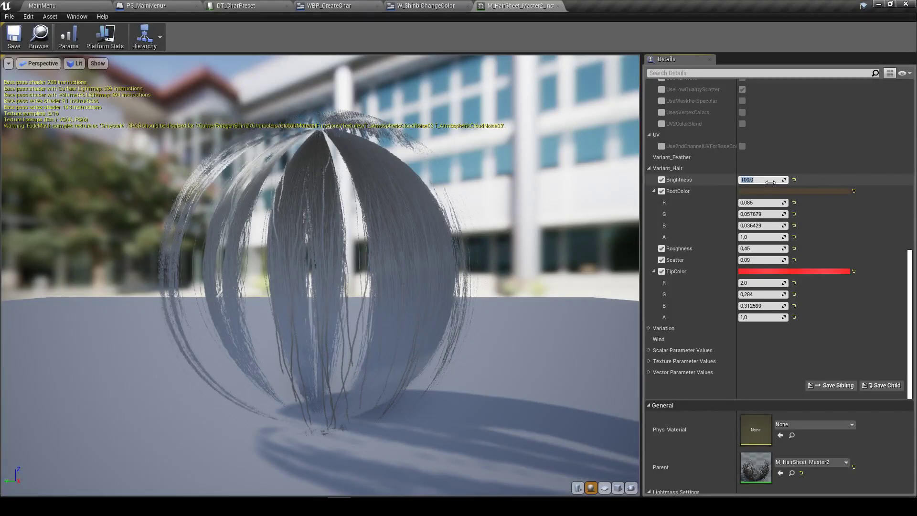
pyautogui.write('20')
pyautogui.press('Return')
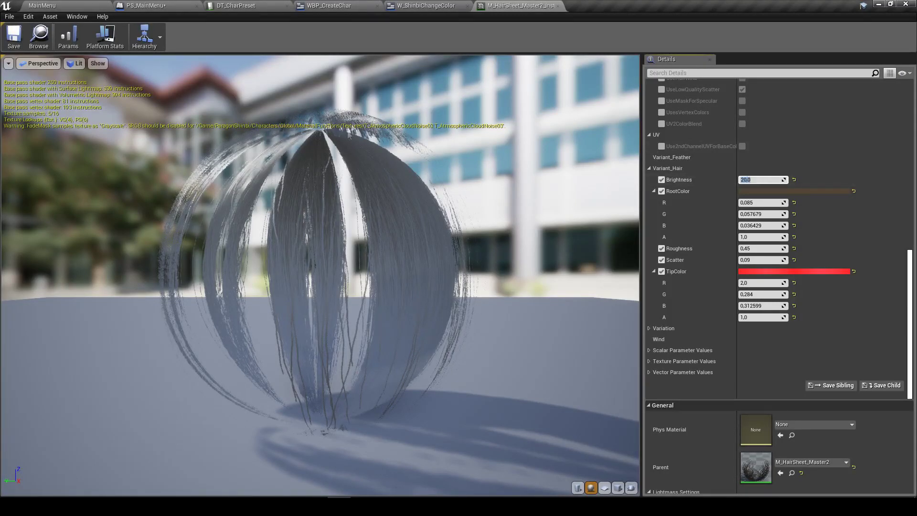
pyautogui.click(755, 179)
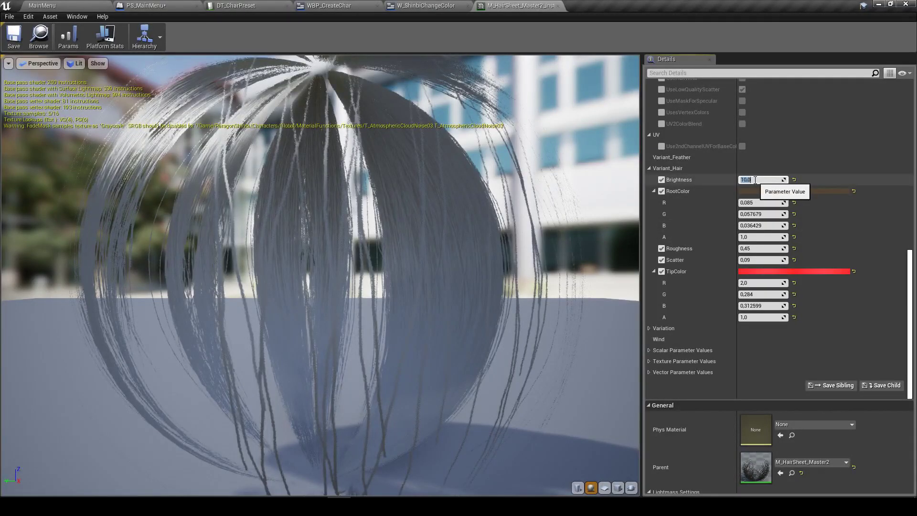
pyautogui.write('5')
pyautogui.press('Return')
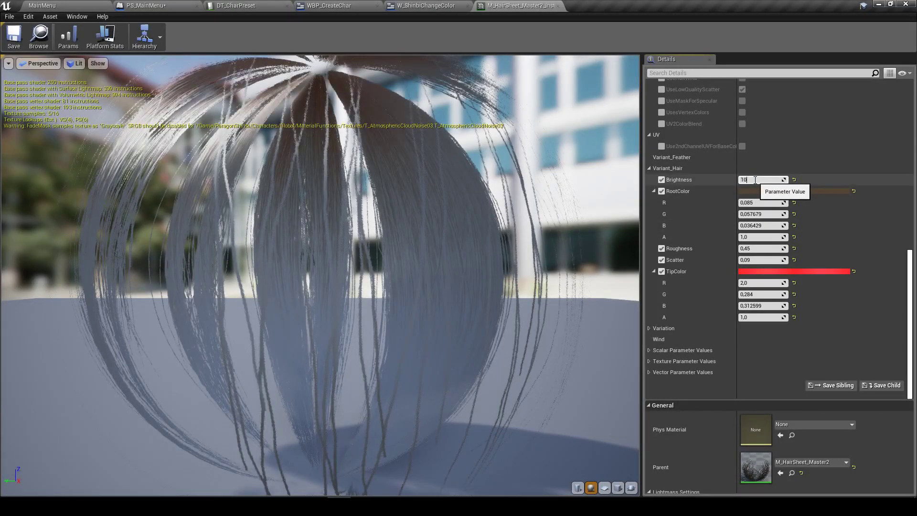
pyautogui.press('Return')
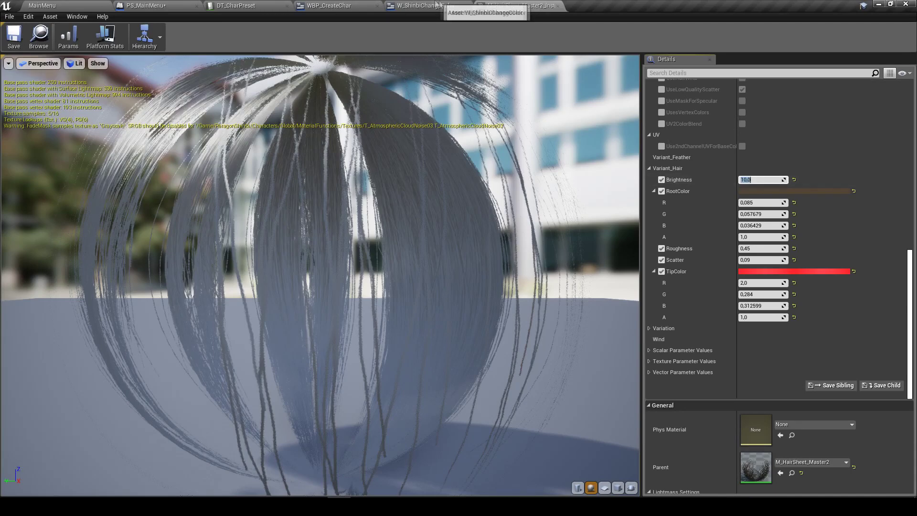
# Change the Max Brightness default to 10 and compile the widget
pyautogui.click(425, 5)
pyautogui.click(77, 476)
pyautogui.click(15, 37)
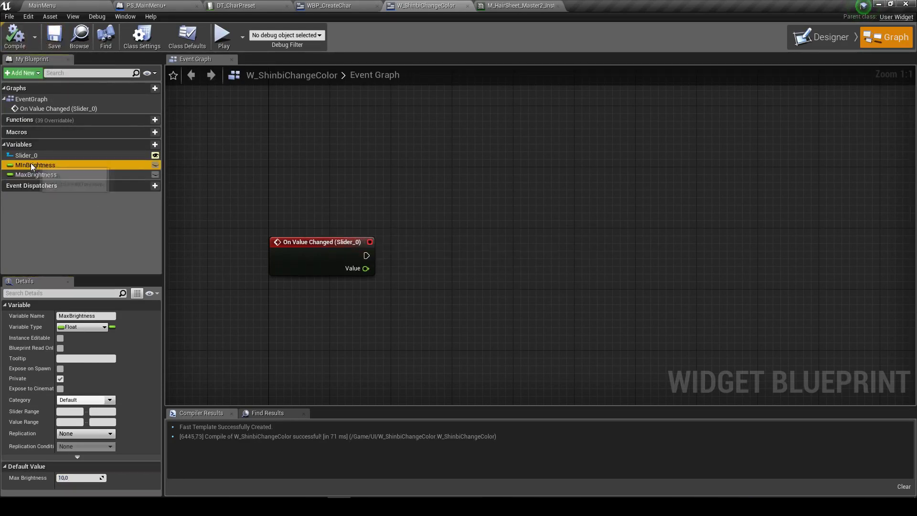
# Test hair Brightness at 0, leave it at 10, and return to W_ShinbiChangeColor
pyautogui.click(520, 5)
pyautogui.write('0')
pyautogui.press('Return')
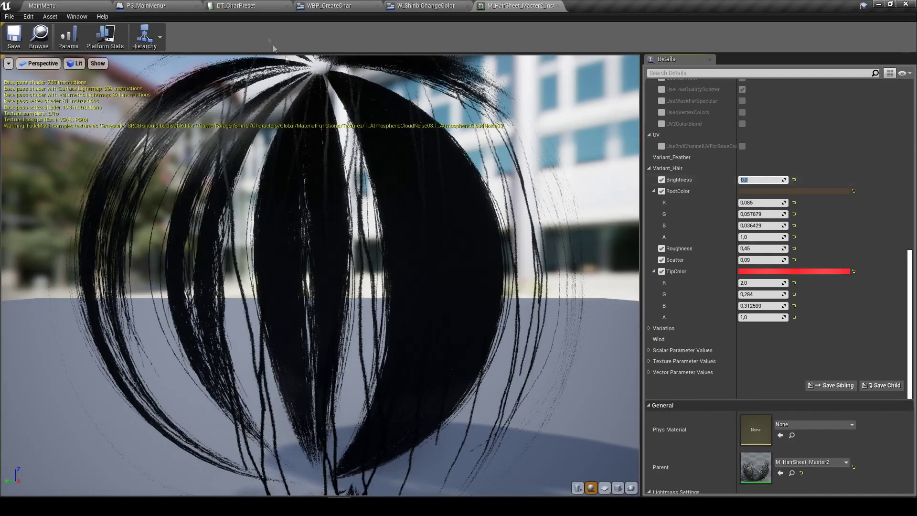
pyautogui.write('10')
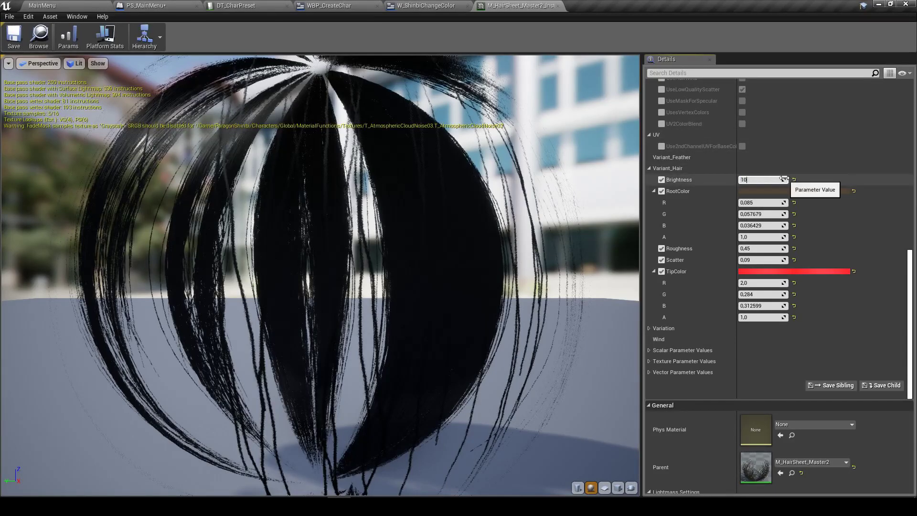
pyautogui.press('Return')
pyautogui.click(425, 5)
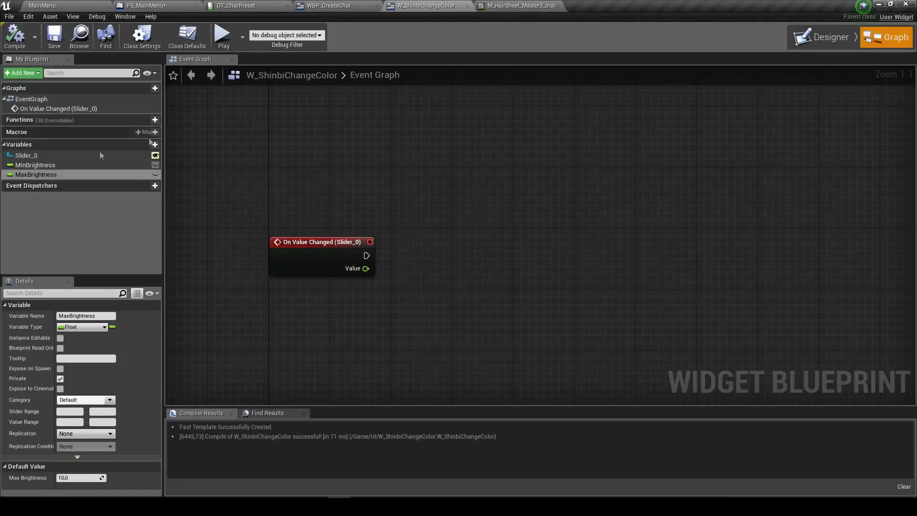
# Add a Max Brightness getter and a float + float node, wiring the slider's Value into it
pyautogui.moveTo(424, 207); pyautogui.dragTo(417, 182, button='right')
pyautogui.moveTo(409, 312); pyautogui.dragTo(391, 303, button='right')
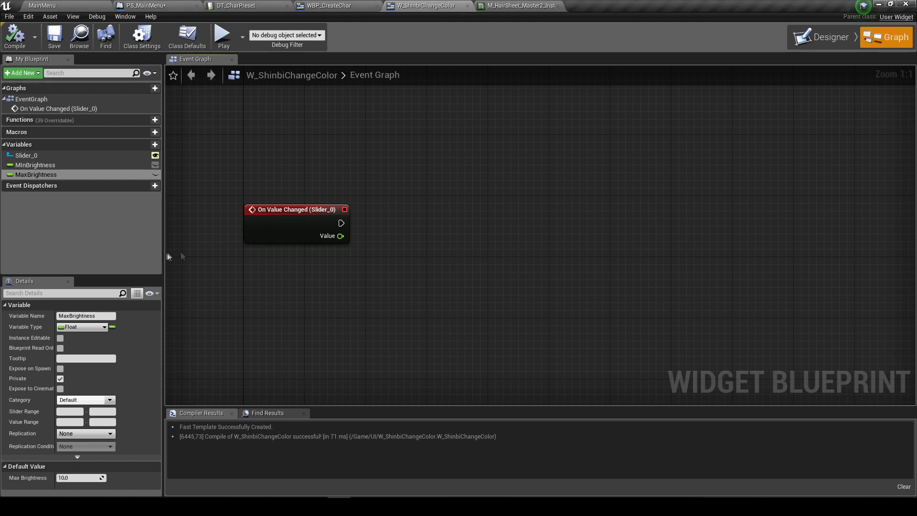
pyautogui.moveTo(340, 236)
pyautogui.mouseDown()
pyautogui.moveTo(371, 264)
pyautogui.moveTo(398, 260)
pyautogui.mouseUp()
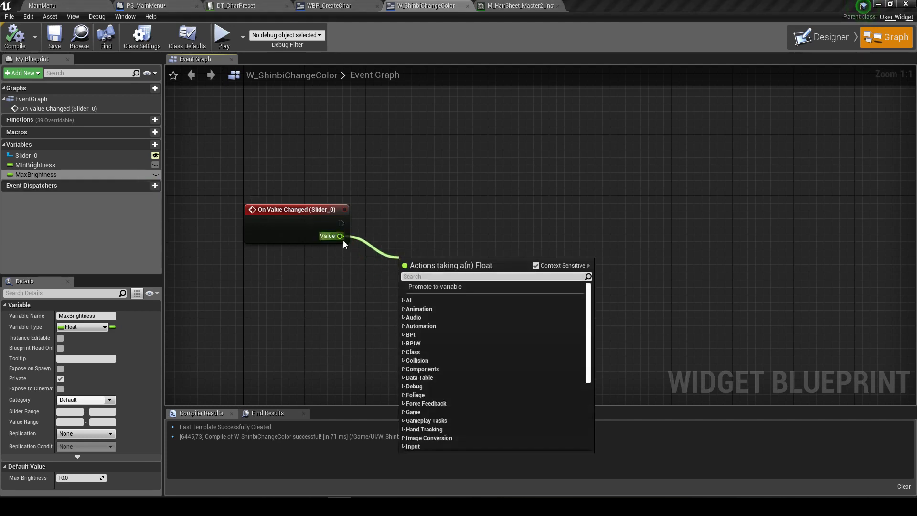
pyautogui.moveTo(342, 238); pyautogui.dragTo(392, 270)
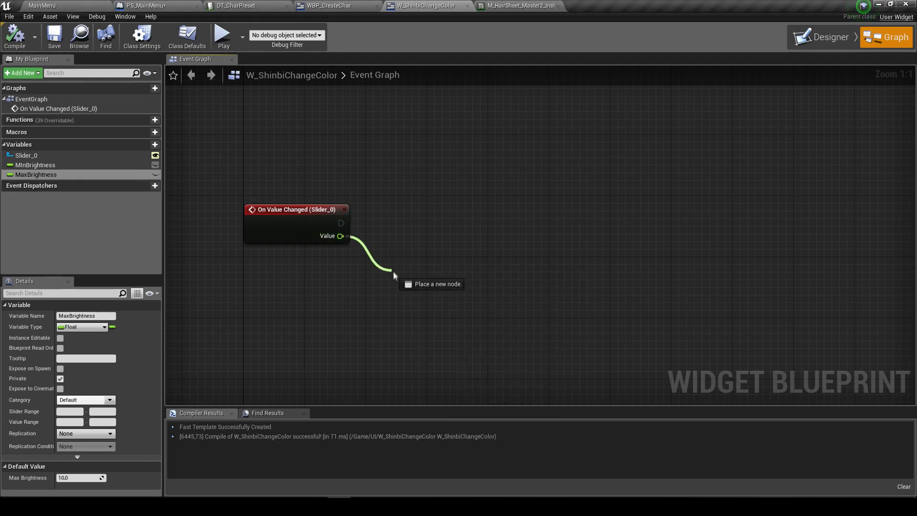
pyautogui.moveTo(68, 173)
pyautogui.mouseDown()
pyautogui.moveTo(334, 300)
pyautogui.moveTo(333, 273)
pyautogui.moveTo(399, 282)
pyautogui.mouseUp()
pyautogui.write('+')
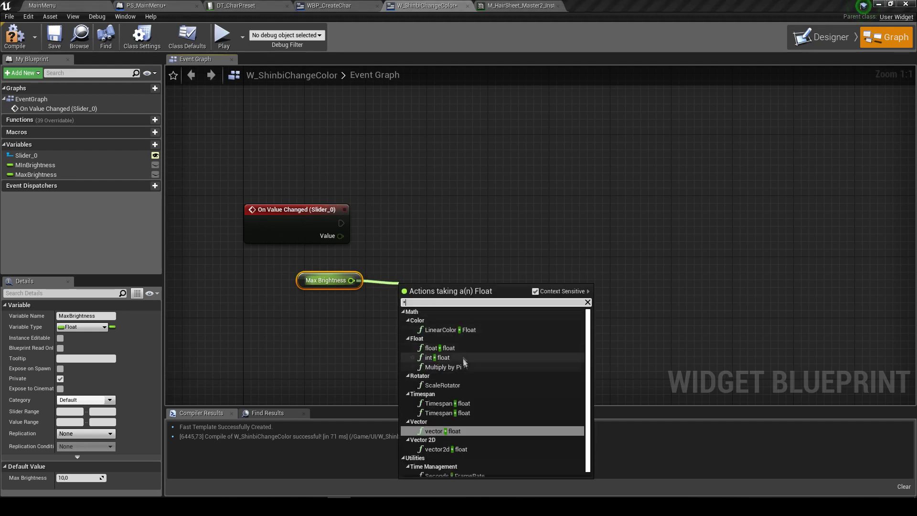
pyautogui.click(429, 368)
pyautogui.moveTo(340, 235); pyautogui.dragTo(405, 300)
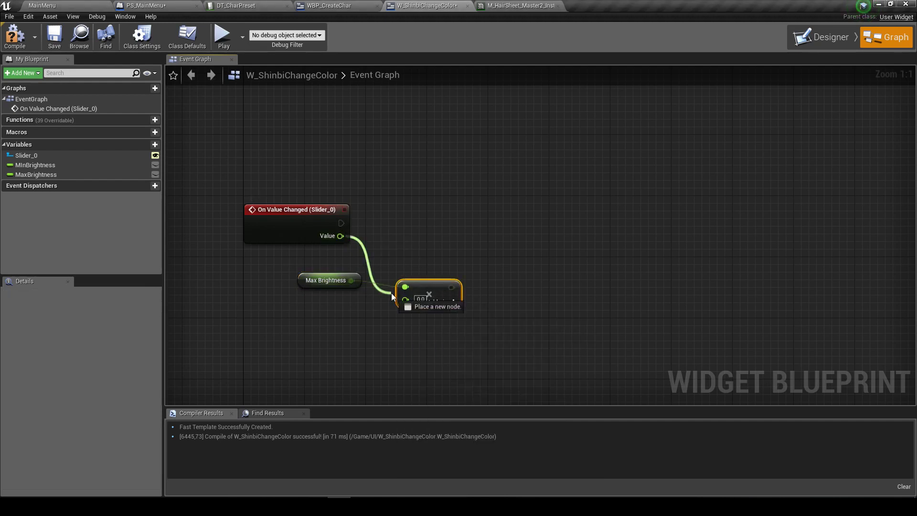
pyautogui.moveTo(304, 284); pyautogui.dragTo(333, 284)
pyautogui.keyDown('ctrl'); pyautogui.click(429, 287); pyautogui.keyUp('ctrl')
pyautogui.moveTo(428, 279); pyautogui.dragTo(460, 232)
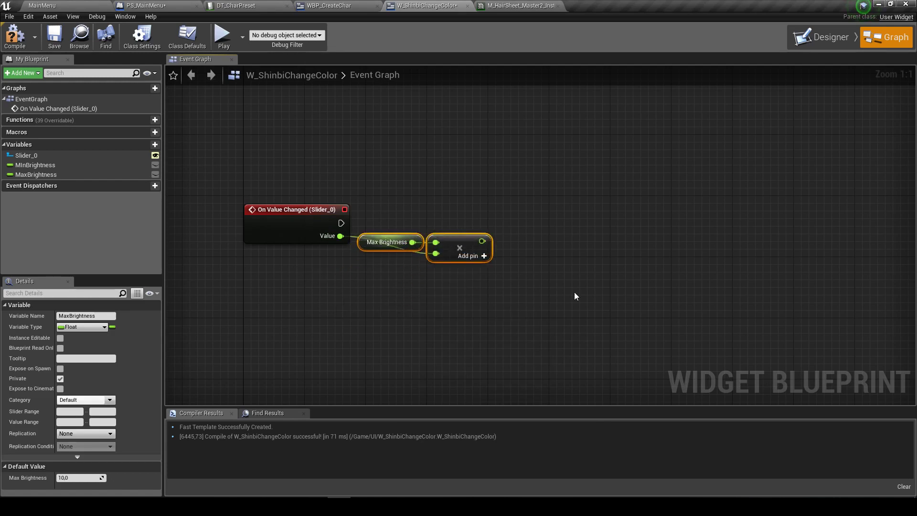
pyautogui.click(154, 145)
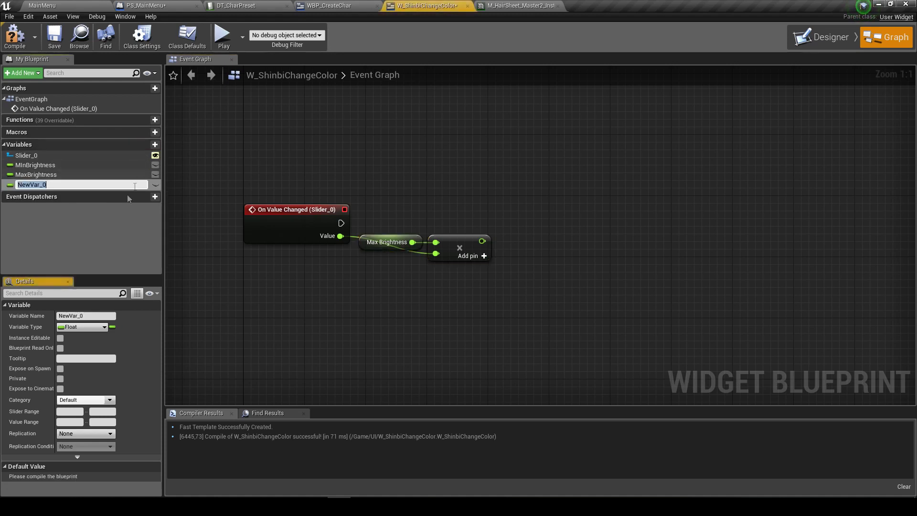
# Create a private float variable named CurrentBrightness and save the blueprint
pyautogui.write('CurrentBrig')
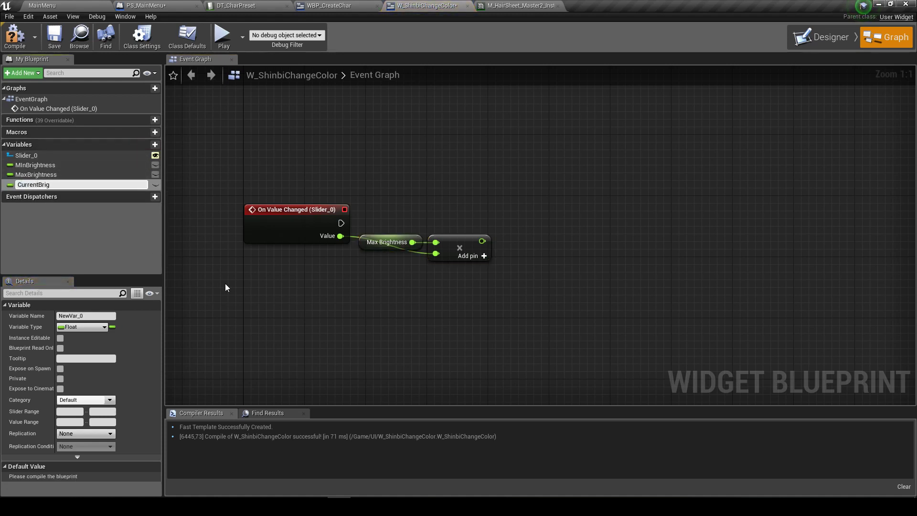
pyautogui.write('htness')
pyautogui.press('Return')
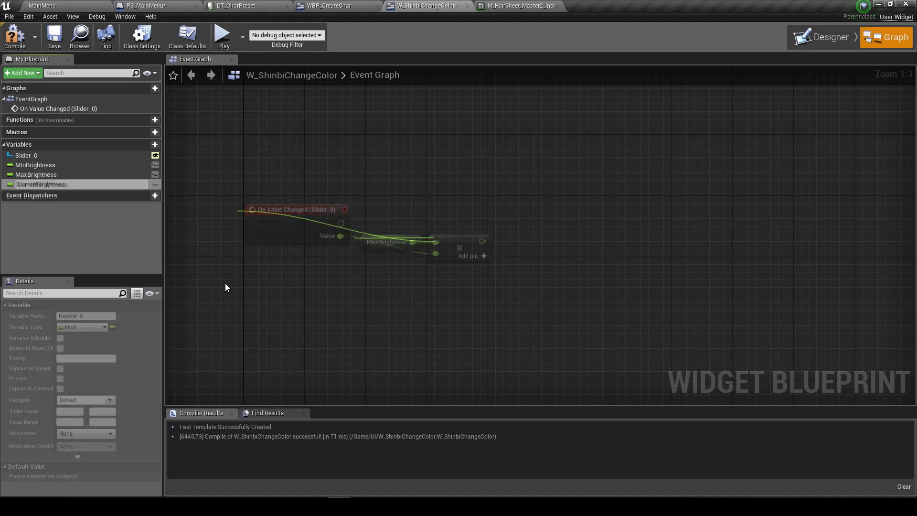
pyautogui.click(56, 35)
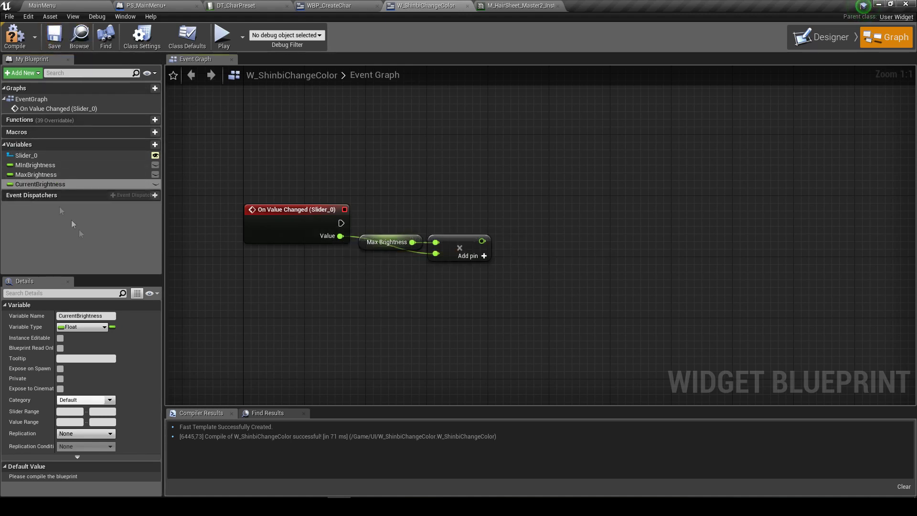
pyautogui.click(60, 379)
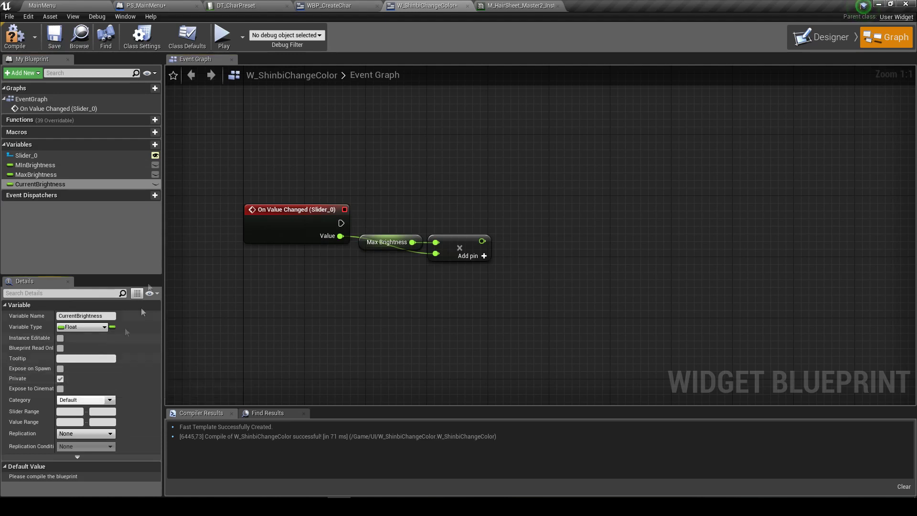
# Set CurrentBrightness from the Add result on slider change, wire the exec pin, and compile
pyautogui.moveTo(40, 184); pyautogui.dragTo(484, 245)
pyautogui.moveTo(580, 248); pyautogui.dragTo(552, 218)
pyautogui.moveTo(341, 223); pyautogui.dragTo(512, 223)
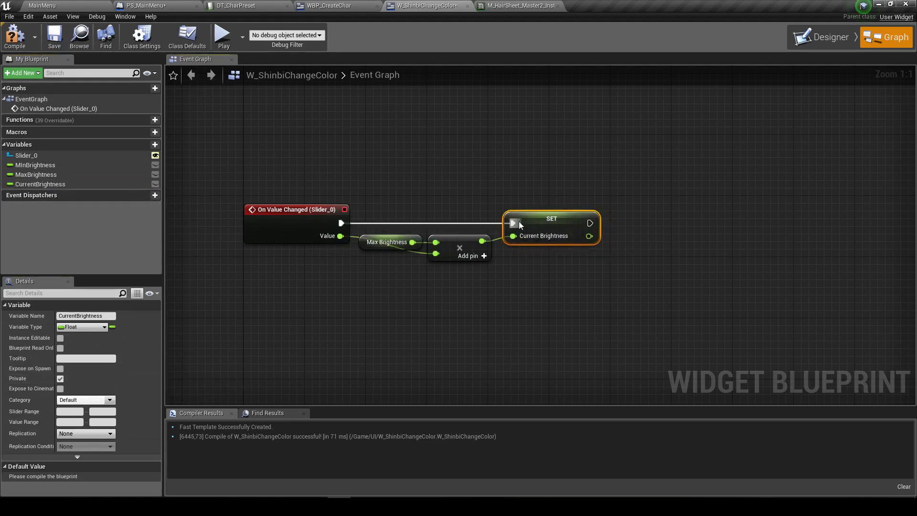
pyautogui.click(19, 40)
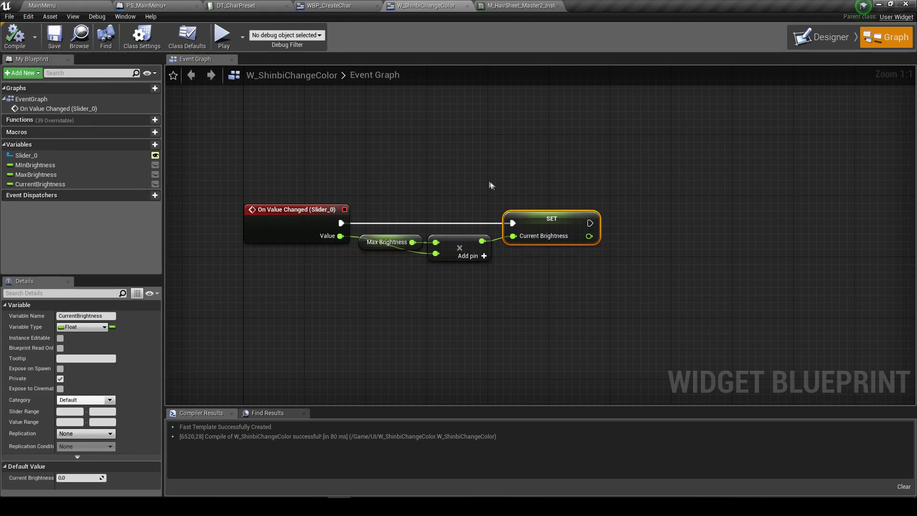
pyautogui.moveTo(451, 164); pyautogui.dragTo(449, 166, button='right')
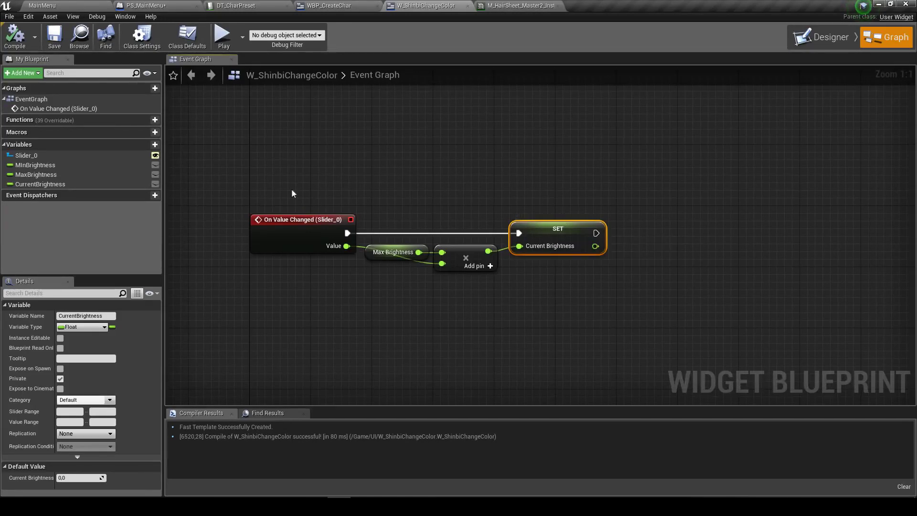
# In the Designer, create a new text binding for the 999 number text
pyautogui.click(804, 36)
pyautogui.scroll(6, 606, 109)
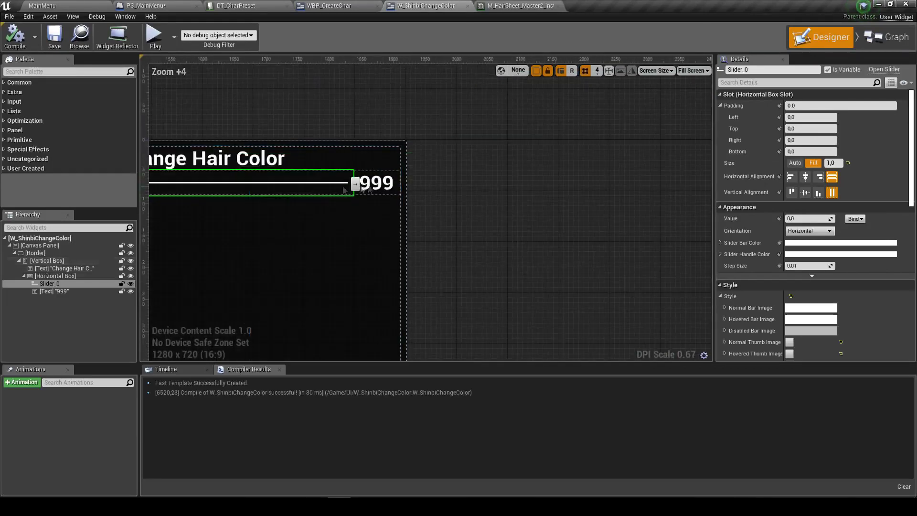
pyautogui.click(378, 192)
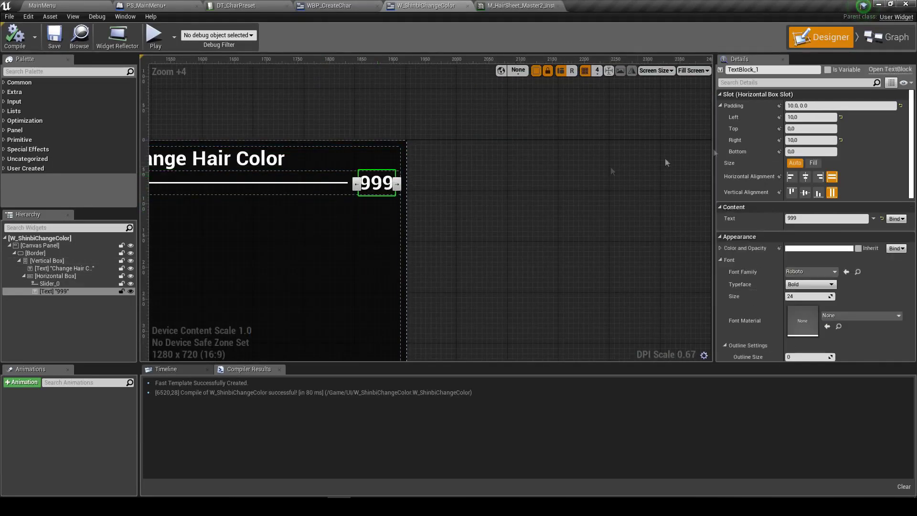
pyautogui.click(894, 219)
pyautogui.click(888, 230)
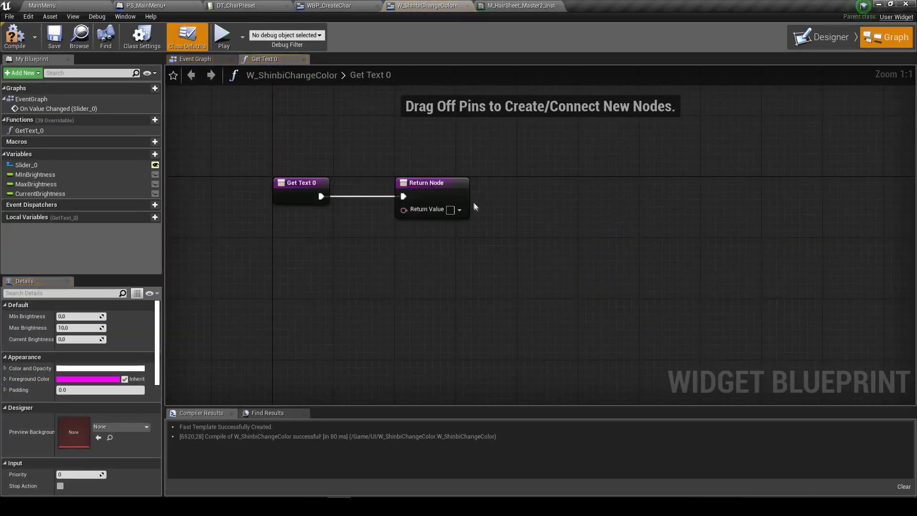
# Return CurrentBrightness through a ToText (float) node in Get Text 0, then close the function
pyautogui.moveTo(459, 191); pyautogui.dragTo(833, 191)
pyautogui.moveTo(40, 194); pyautogui.dragTo(373, 245)
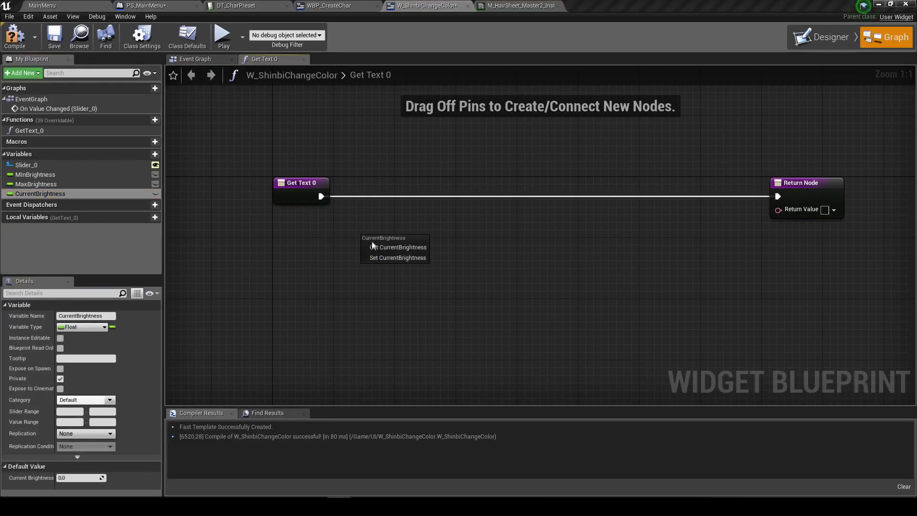
pyautogui.click(398, 247)
pyautogui.moveTo(427, 238); pyautogui.dragTo(777, 210)
pyautogui.moveTo(616, 215); pyautogui.dragTo(563, 216)
pyautogui.click(563, 237)
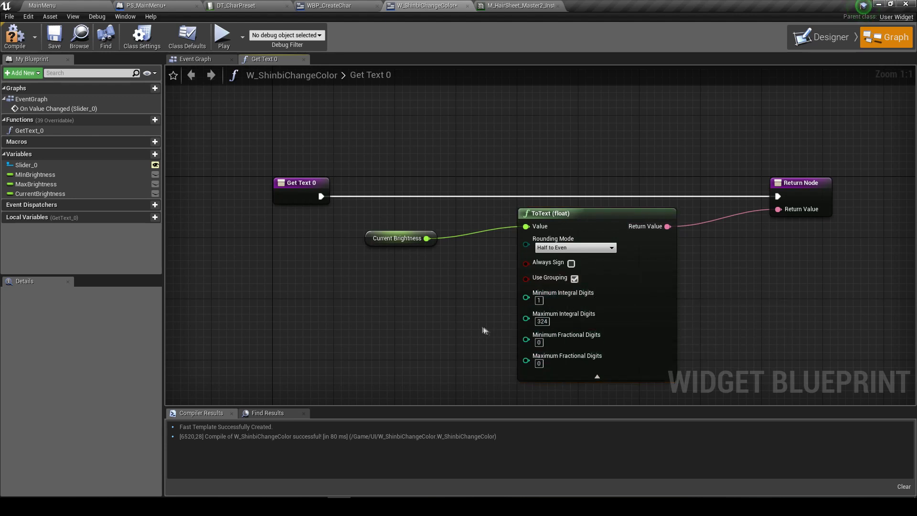
pyautogui.moveTo(525, 296); pyautogui.dragTo(510, 297)
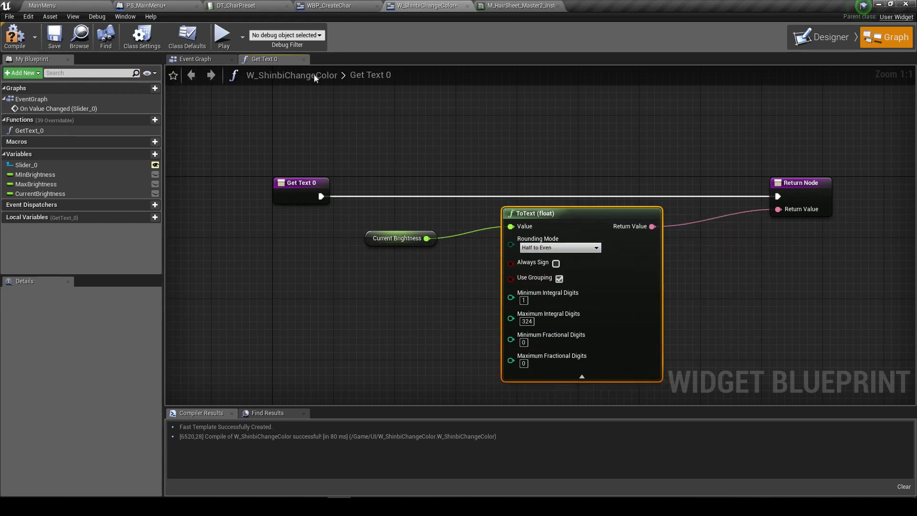
pyautogui.click(305, 59)
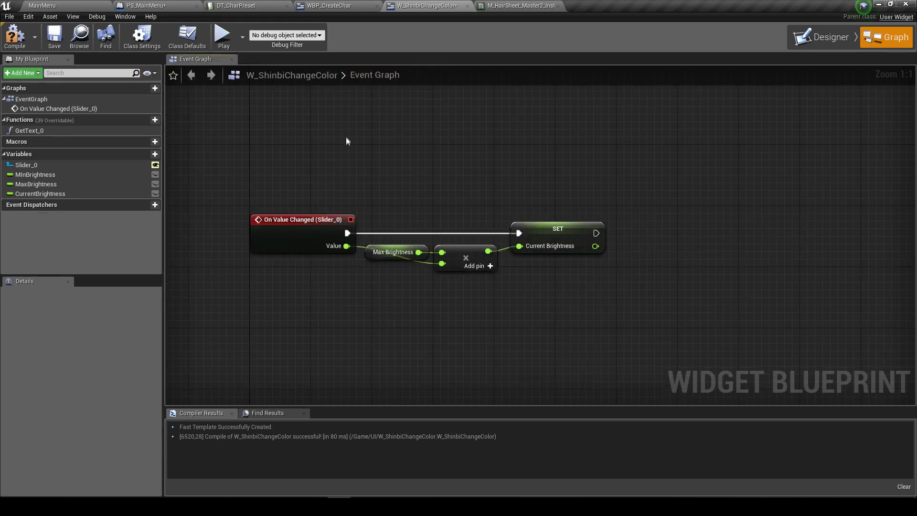
# Place an Event Construct node via a 'construct' search and compile W_ShinbiChangeColor
pyautogui.scroll(-3, 387, 269)
pyautogui.scroll(2, 326, 203)
pyautogui.rightClick(326, 200)
pyautogui.write('construct')
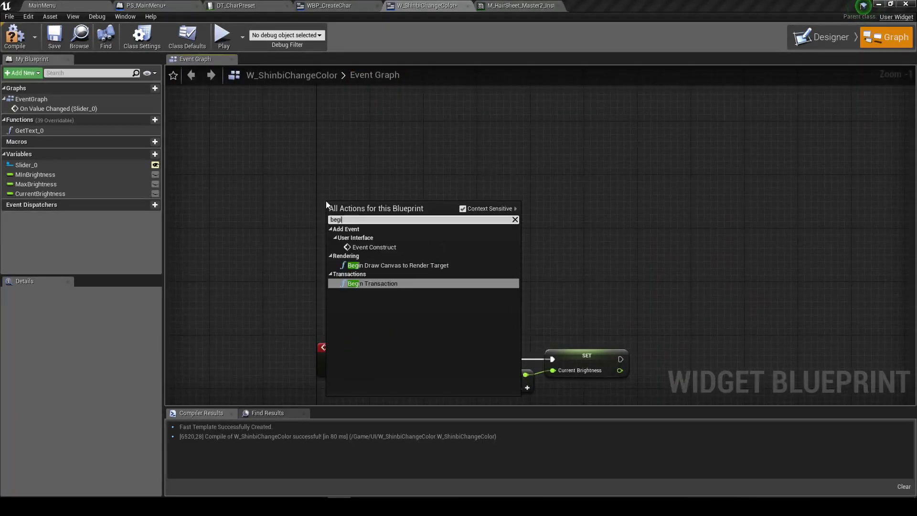
pyautogui.press('Return')
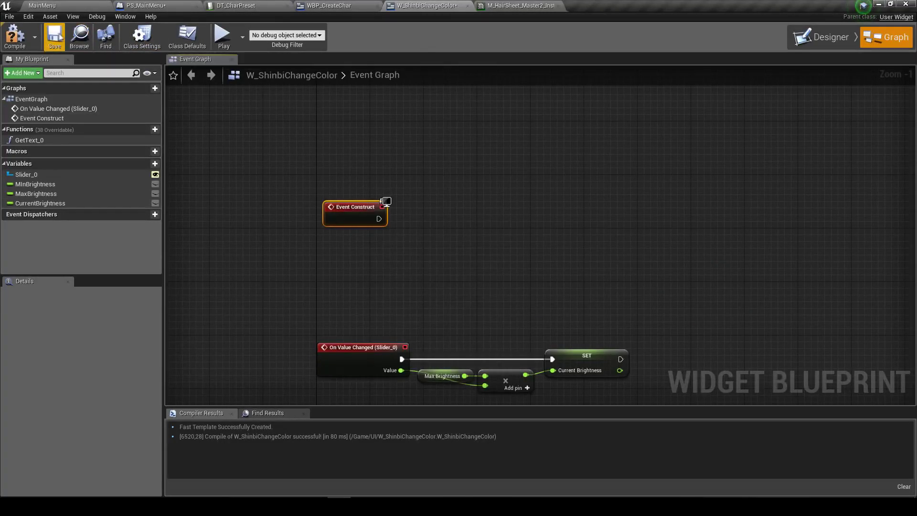
pyautogui.click(15, 36)
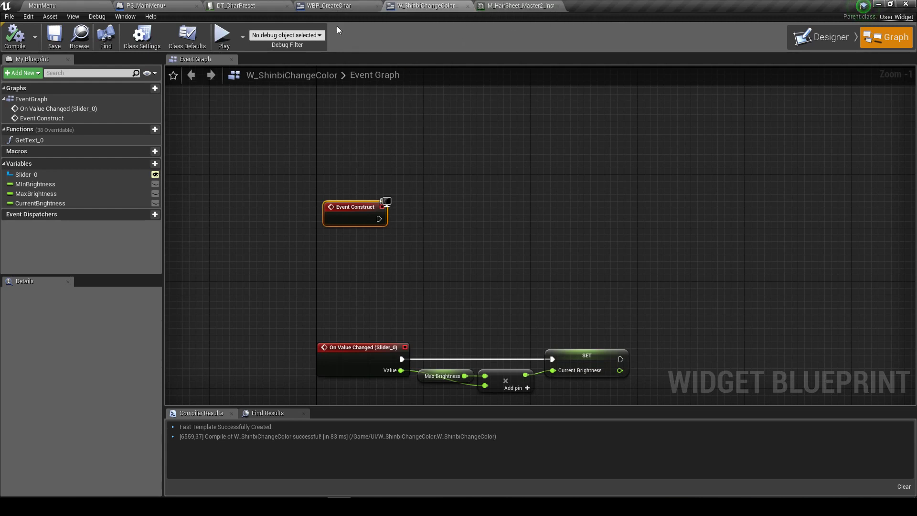
# In WBP_CreateChar, place the Char variable and add a Get Mesh node from it
pyautogui.click(334, 5)
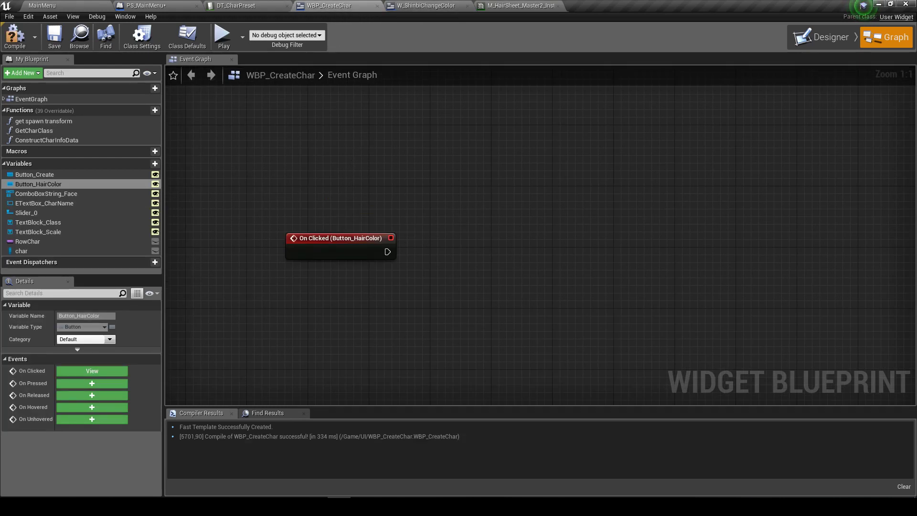
pyautogui.scroll(-3, 310, 267)
pyautogui.moveTo(21, 250); pyautogui.dragTo(356, 295)
pyautogui.click(281, 302)
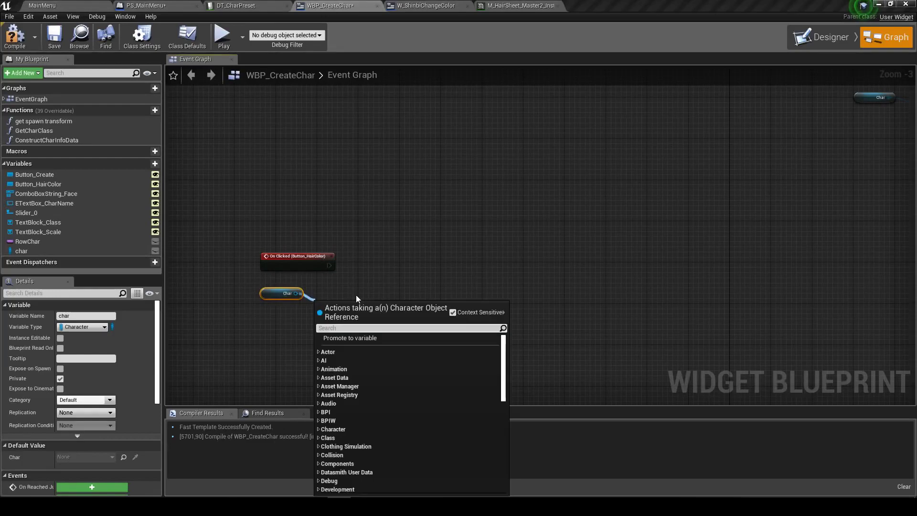
pyautogui.write('mesh')
pyautogui.press('Return')
pyautogui.scroll(3, 348, 302)
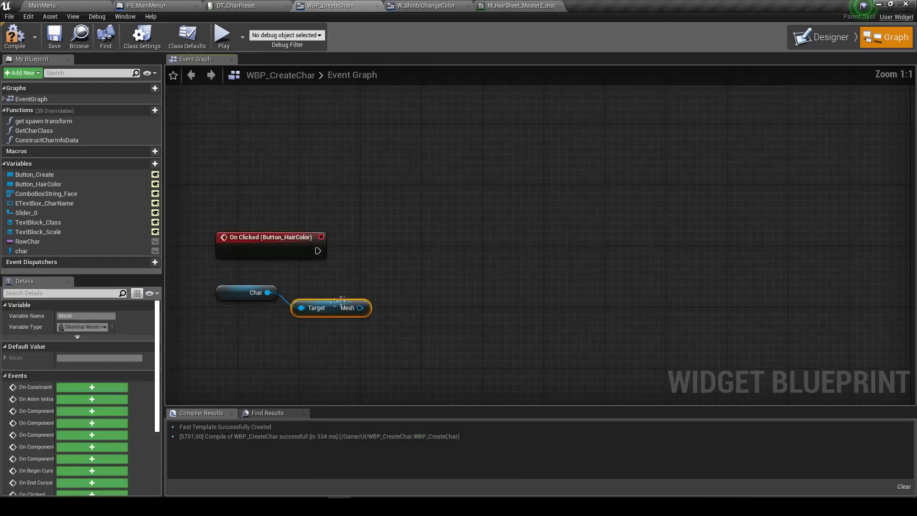
pyautogui.moveTo(344, 308); pyautogui.dragTo(337, 293)
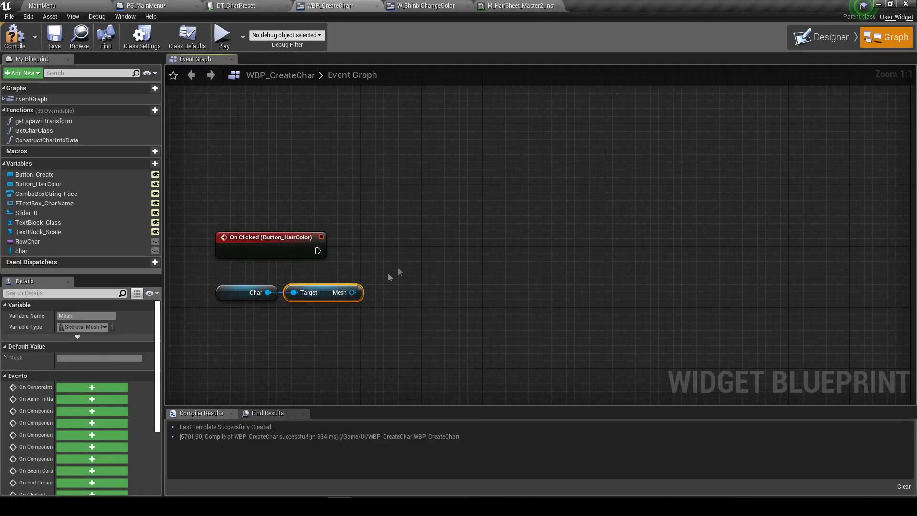
# Reposition the Char and Get Mesh nodes, then list unsaved assets from the MainMenu level
pyautogui.scroll(-3, 363, 284)
pyautogui.moveTo(215, 280); pyautogui.dragTo(361, 306)
pyautogui.click(355, 284)
pyautogui.scroll(3, 310, 217)
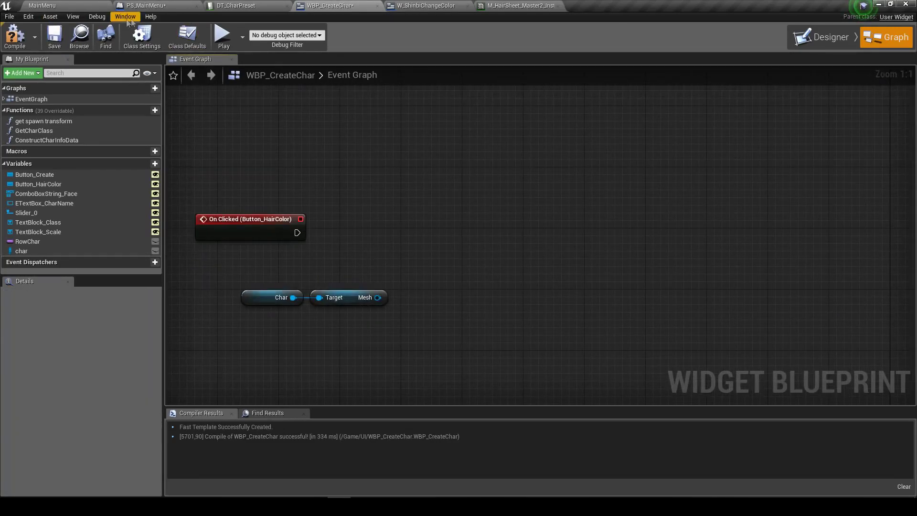
pyautogui.click(48, 6)
pyautogui.click(117, 373)
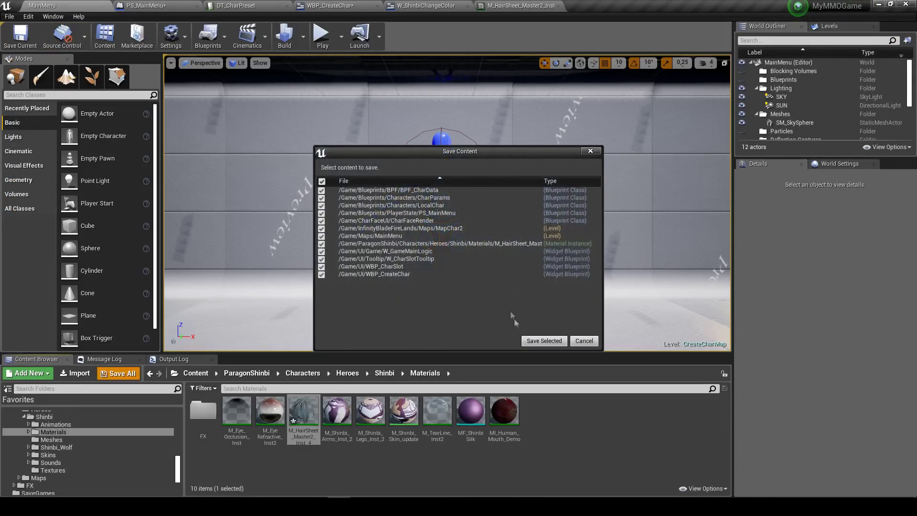
# Save only the blueprints, excluding MapChar2, MainMenu and the hair material instance
pyautogui.click(322, 228)
pyautogui.click(322, 236)
pyautogui.click(322, 243)
pyautogui.click(544, 340)
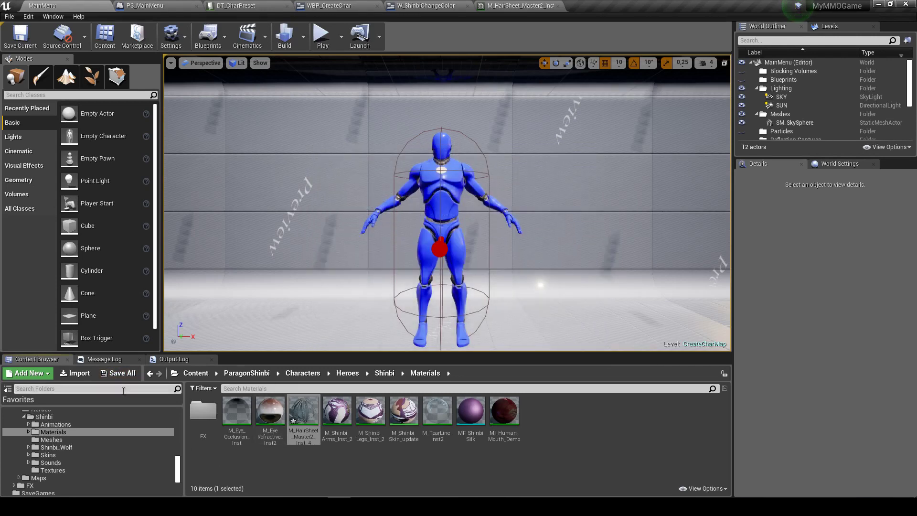
pyautogui.click(136, 378)
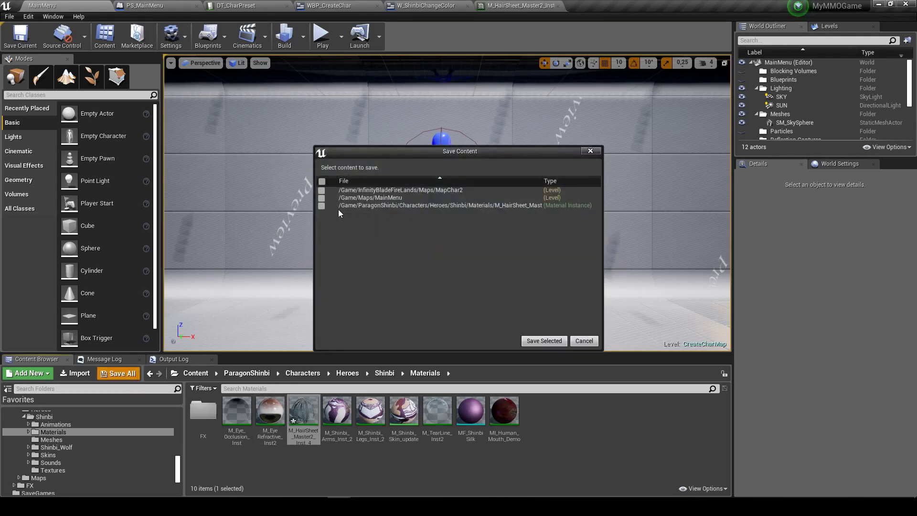
pyautogui.click(584, 341)
# Browse the Actors, BPF and BPI folders in the Content Browser
pyautogui.scroll(5, 113, 442)
pyautogui.scroll(5, 113, 442)
pyautogui.scroll(5, 113, 442)
pyautogui.scroll(4, 114, 442)
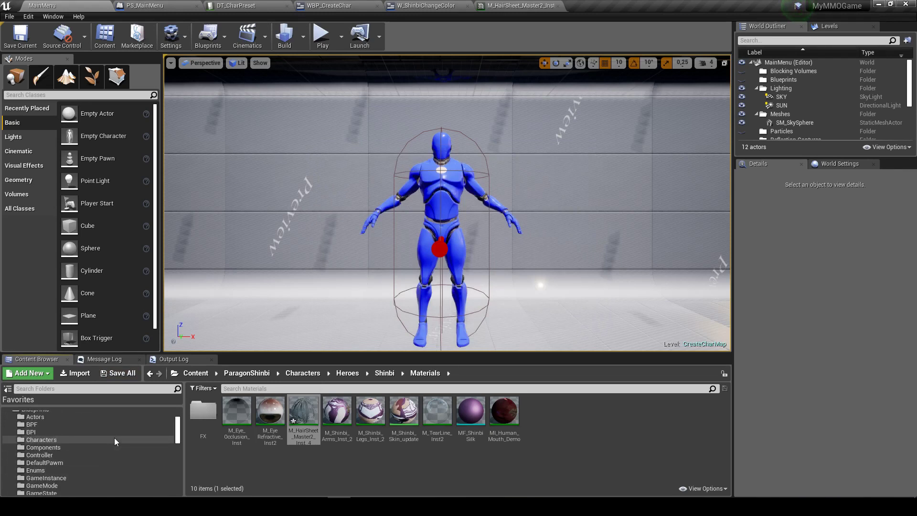
pyautogui.scroll(1, 115, 441)
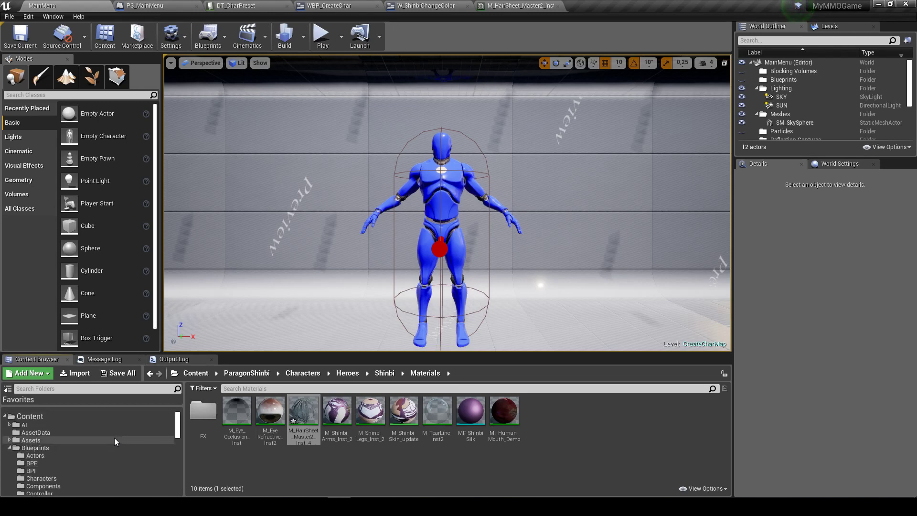
pyautogui.scroll(1, 114, 443)
pyautogui.scroll(1, 114, 444)
pyautogui.click(102, 457)
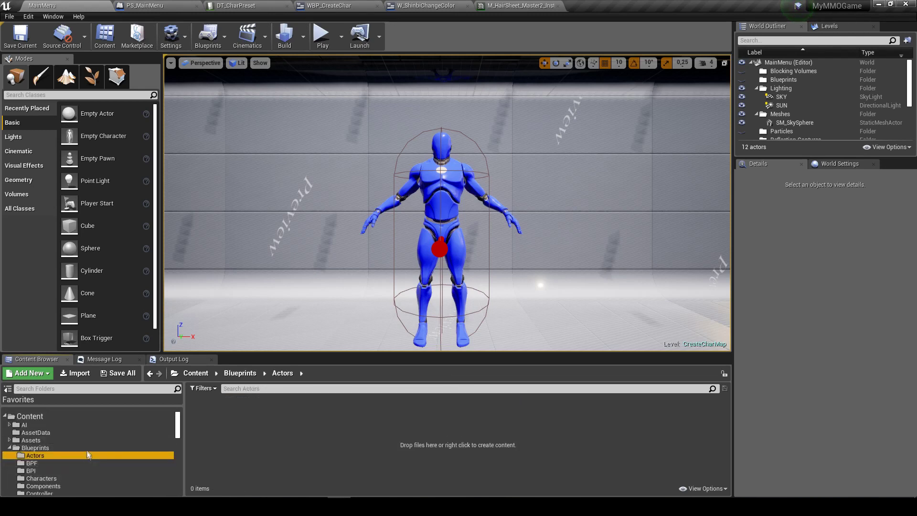
pyautogui.scroll(-1, 89, 454)
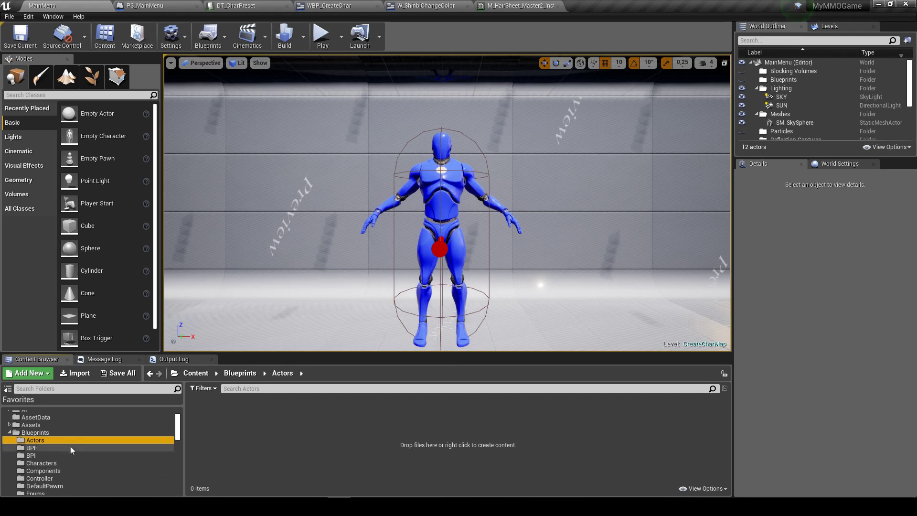
pyautogui.click(76, 447)
pyautogui.click(77, 455)
pyautogui.click(77, 448)
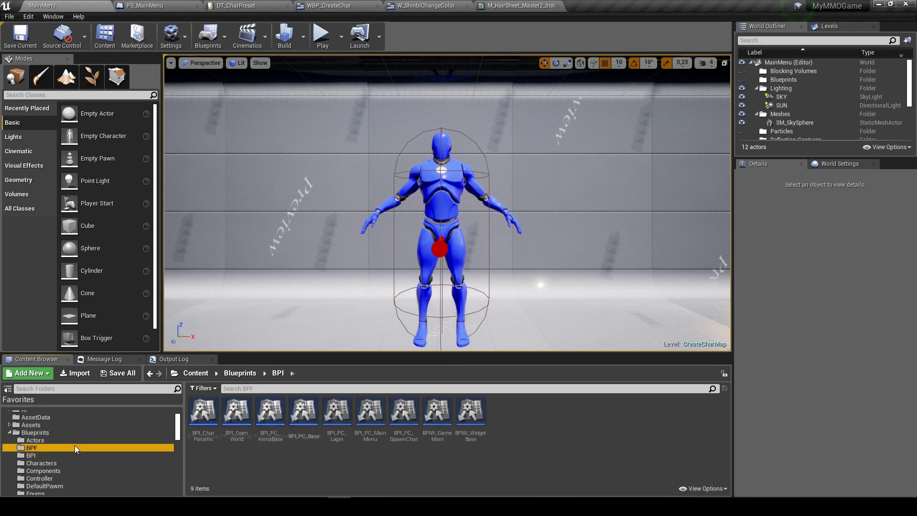
# Open the S_CharPreset structure from the Struct folder and enlarge its variable list
pyautogui.scroll(1, 105, 466)
pyautogui.scroll(-5, 82, 467)
pyautogui.click(76, 477)
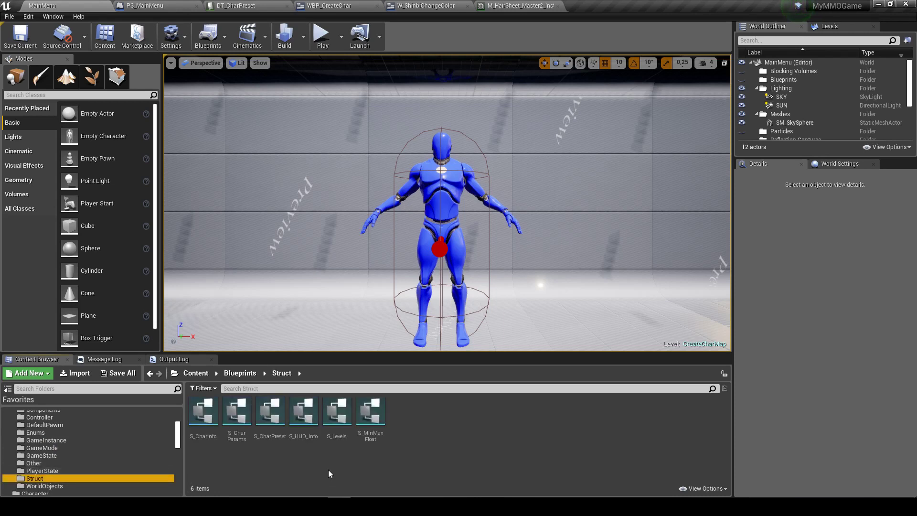
pyautogui.doubleClick(270, 418)
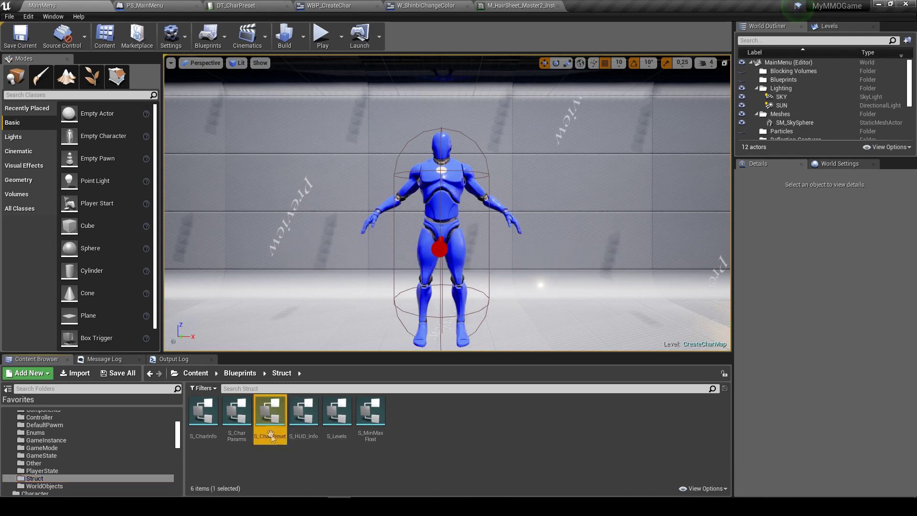
pyautogui.moveTo(90, 155); pyautogui.dragTo(105, 295)
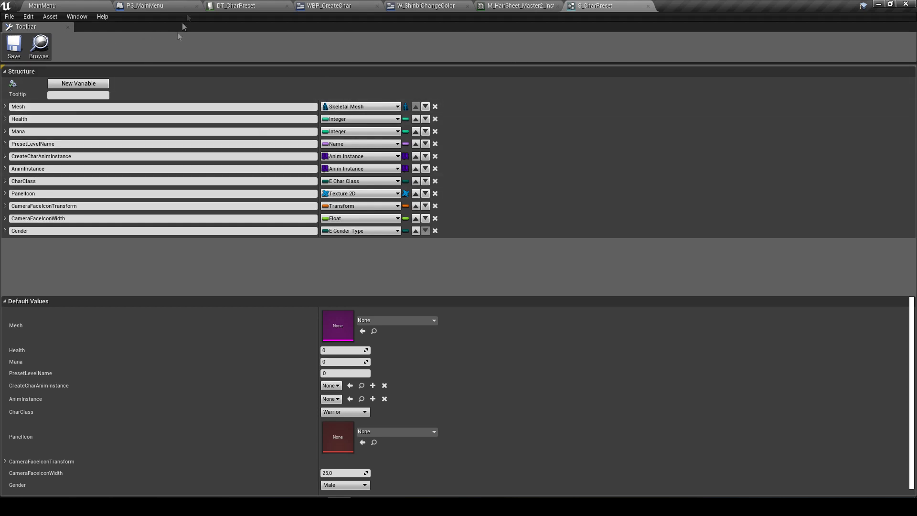
# Add a new Boolean variable CharacterClass to S_CharPreset, save it, and go back to MainMenu
pyautogui.click(71, 5)
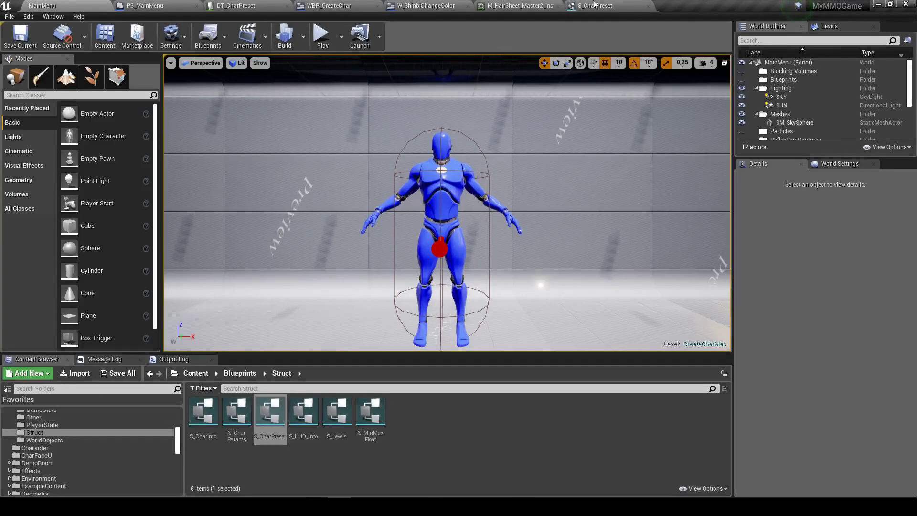
pyautogui.click(592, 6)
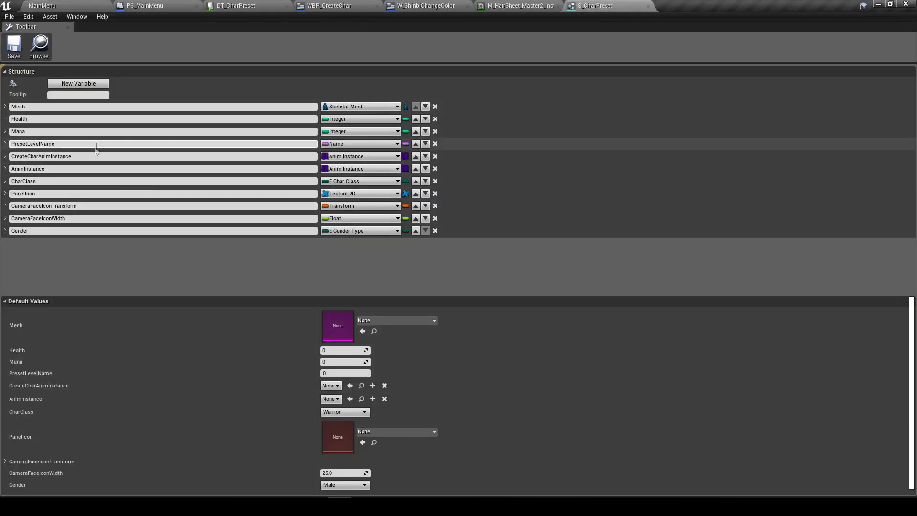
pyautogui.click(78, 83)
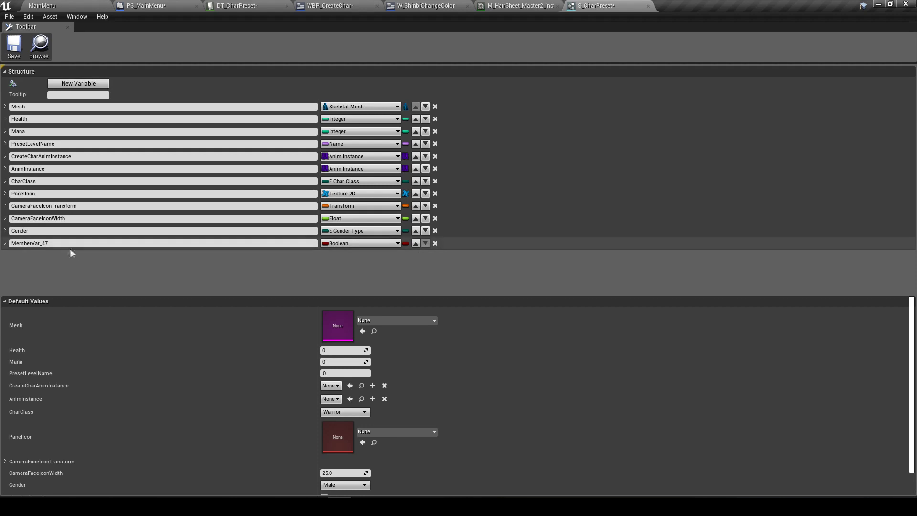
pyautogui.write('CharacterClass')
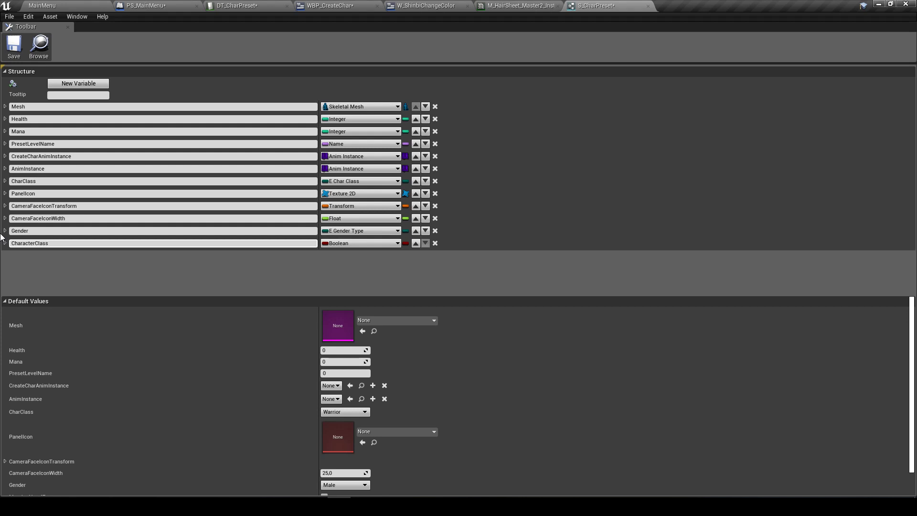
pyautogui.press('Return')
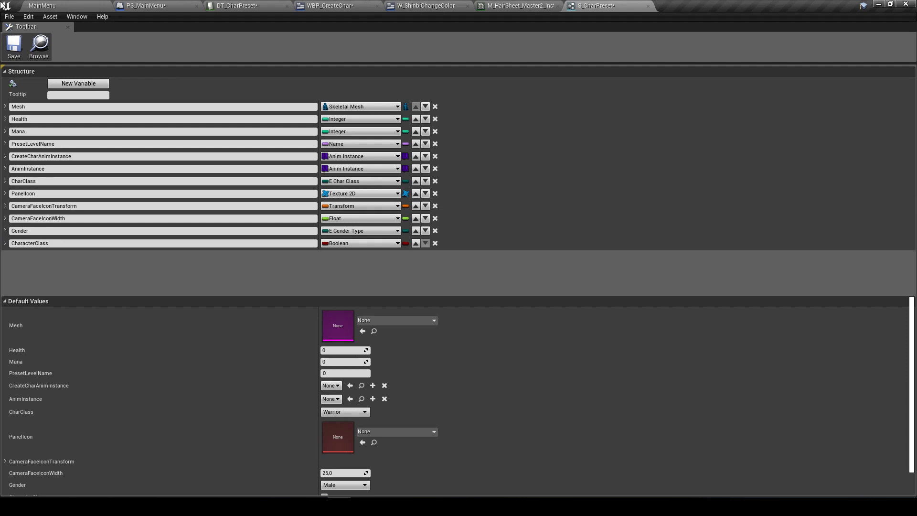
pyautogui.click(14, 46)
pyautogui.click(42, 6)
pyautogui.scroll(1, 72, 453)
pyautogui.scroll(2, 80, 450)
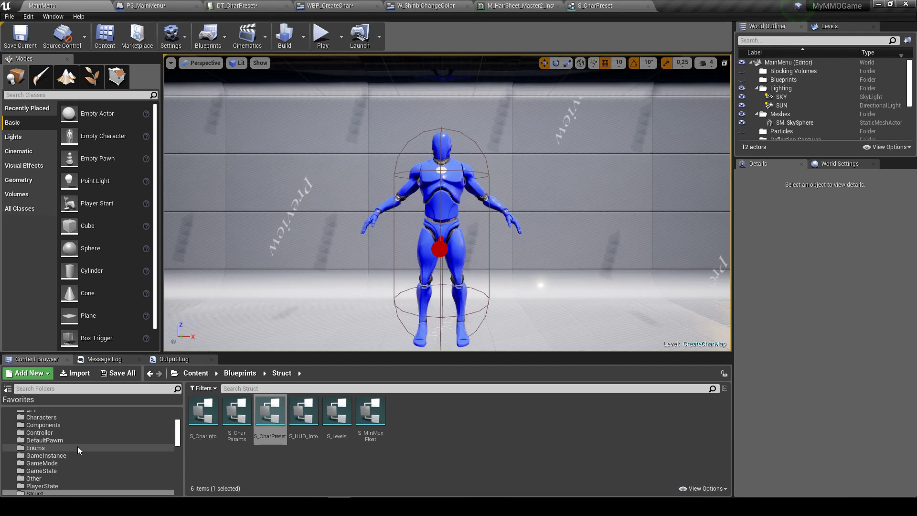
# Create a new enumeration named E_CharacterType in the Enums folder
pyautogui.click(79, 450)
pyautogui.rightClick(407, 426)
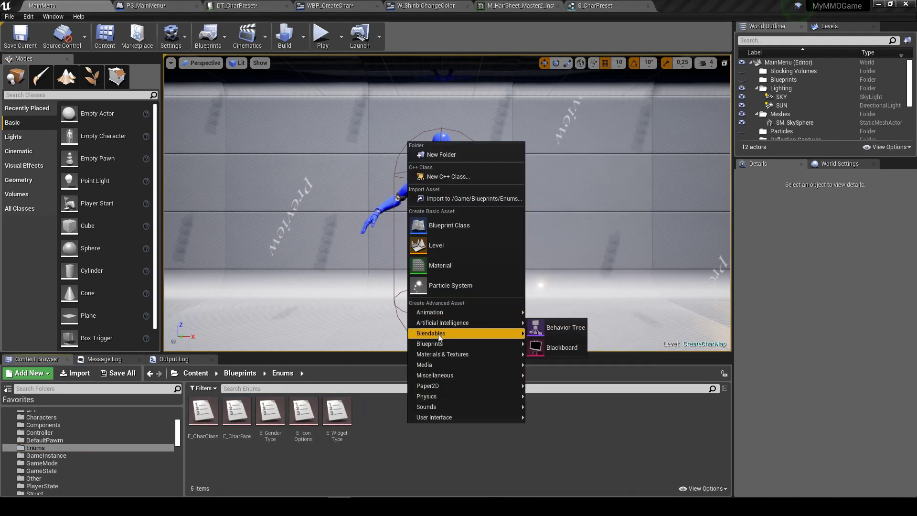
pyautogui.click(573, 430)
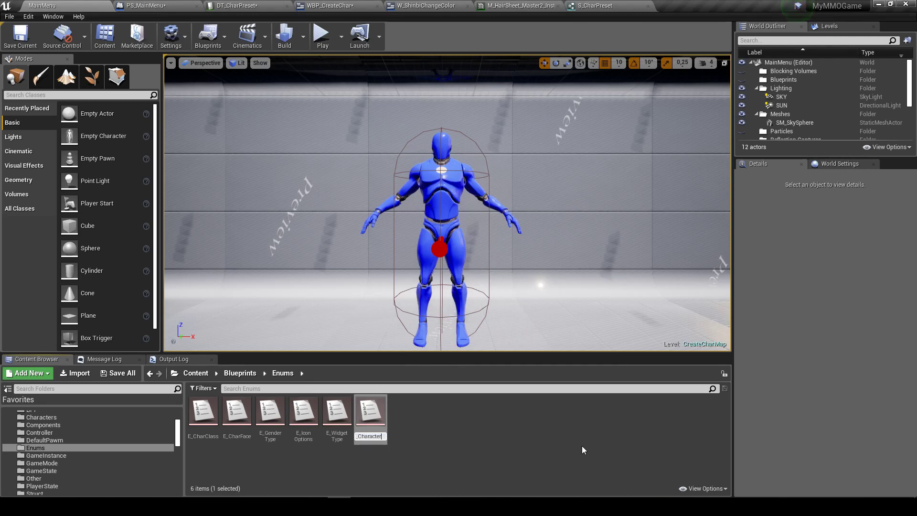
pyautogui.write('Type')
pyautogui.press('Return')
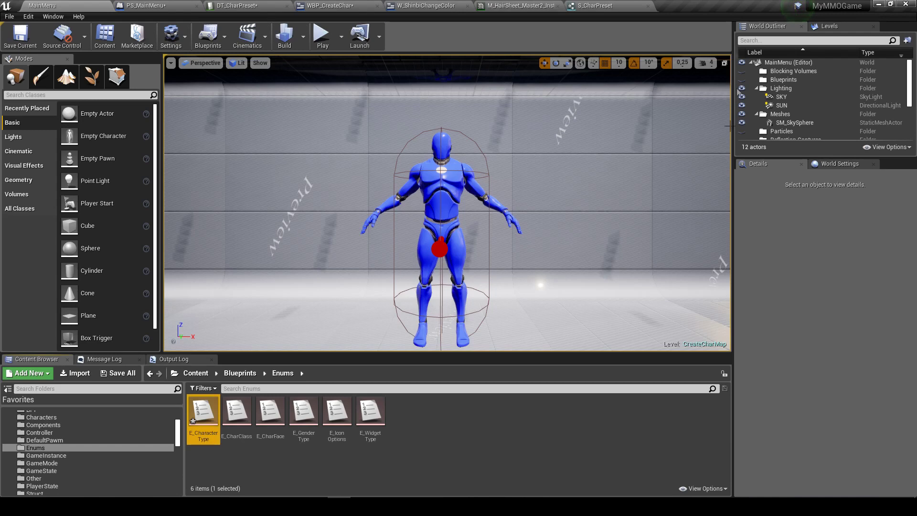
# Rename the CharacterClass member in S_CharPreset to CharacterType
pyautogui.click(627, 5)
pyautogui.moveTo(35, 243); pyautogui.dragTo(213, 240)
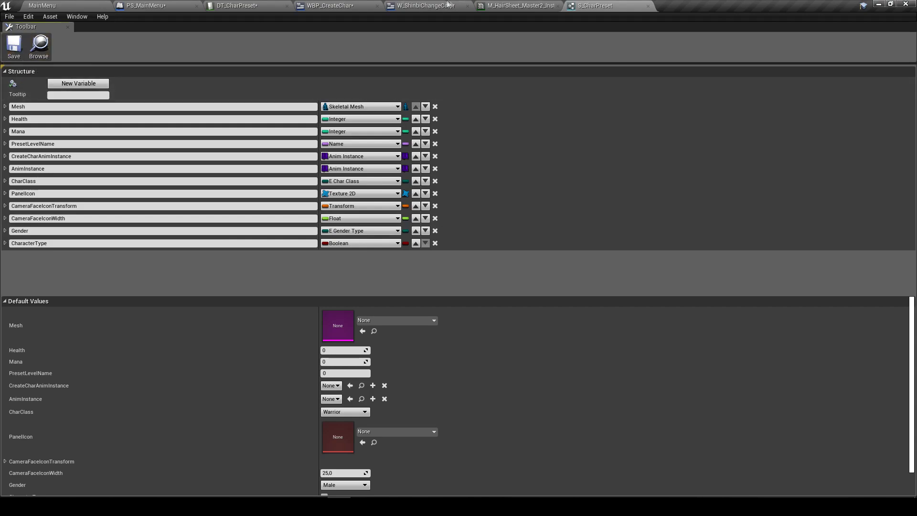
pyautogui.click(520, 6)
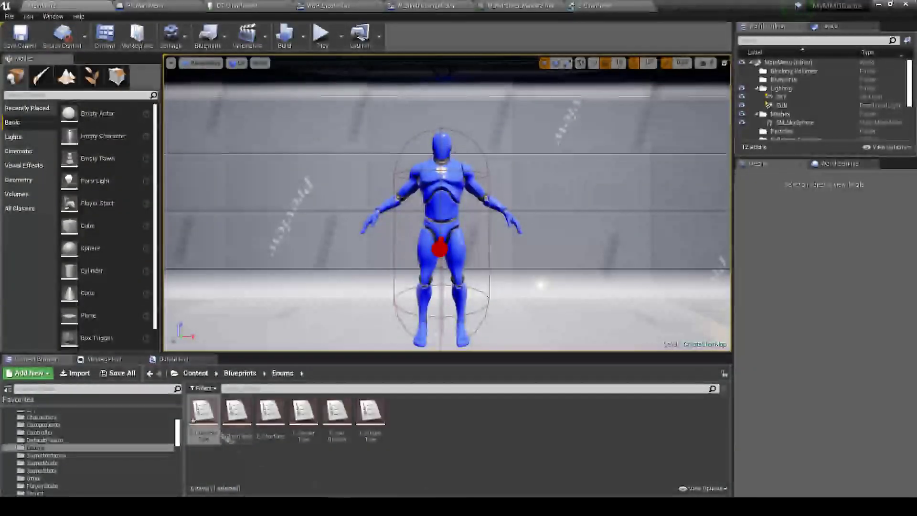
# Add a Shinbi entry to E_CharacterType and save the enum
pyautogui.doubleClick(212, 426)
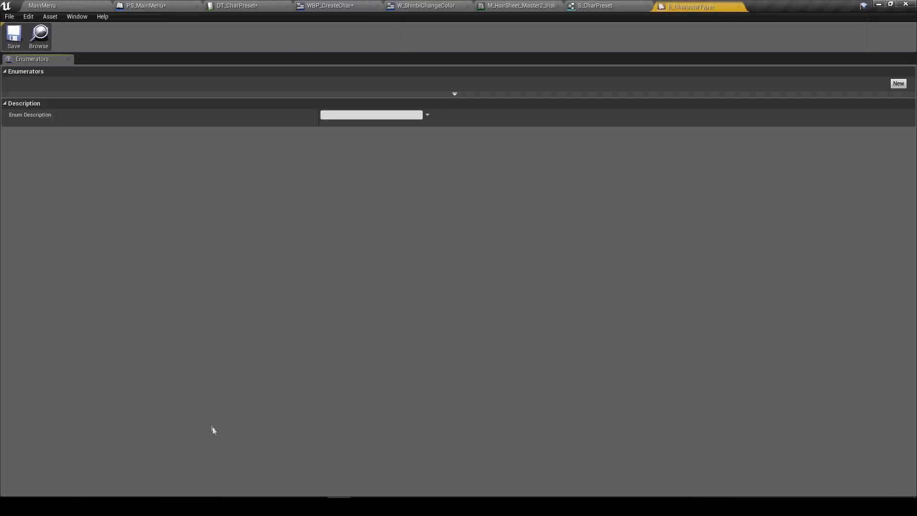
pyautogui.click(898, 84)
pyautogui.click(95, 96)
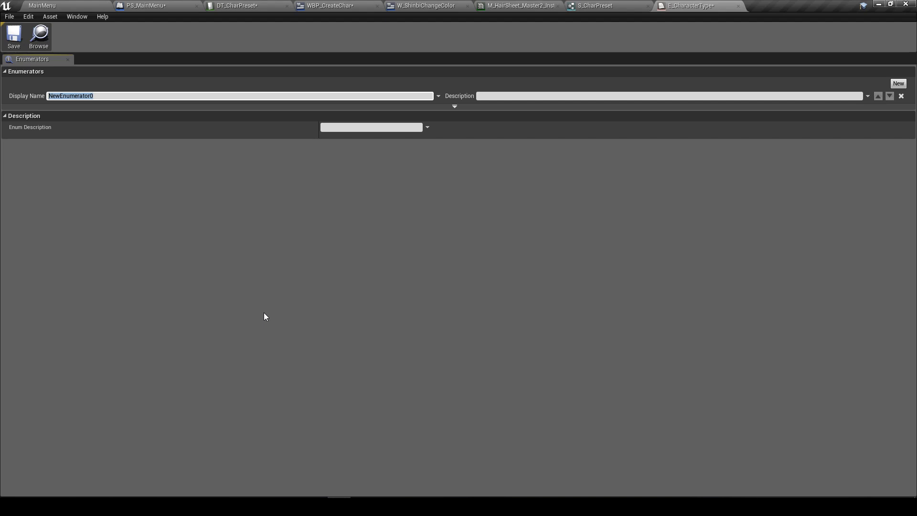
pyautogui.write('Sh')
pyautogui.write('inb')
pyautogui.press('Return')
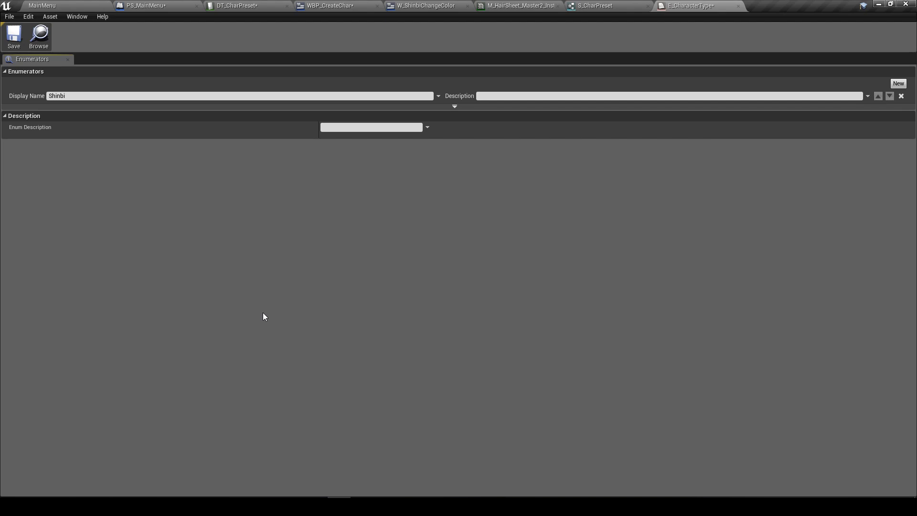
pyautogui.click(14, 37)
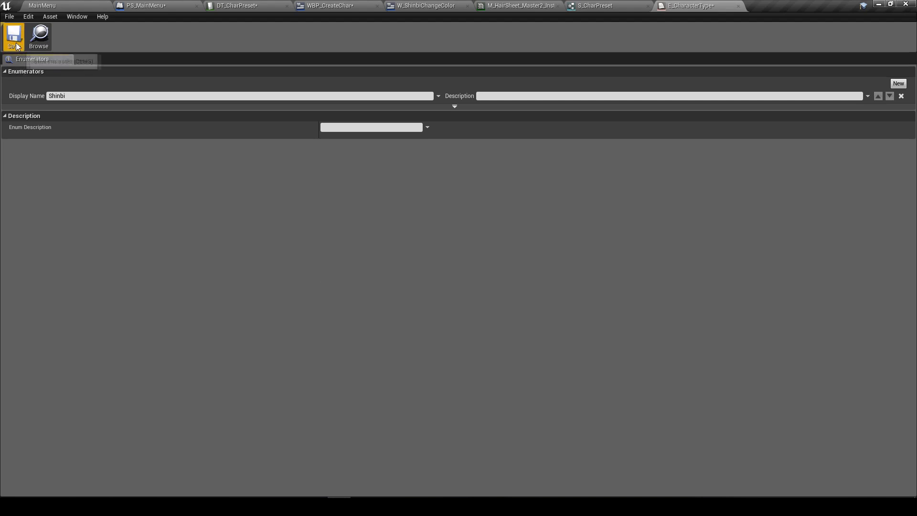
# Change the CharacterType member to E Character Type and save S_CharPreset
pyautogui.click(608, 8)
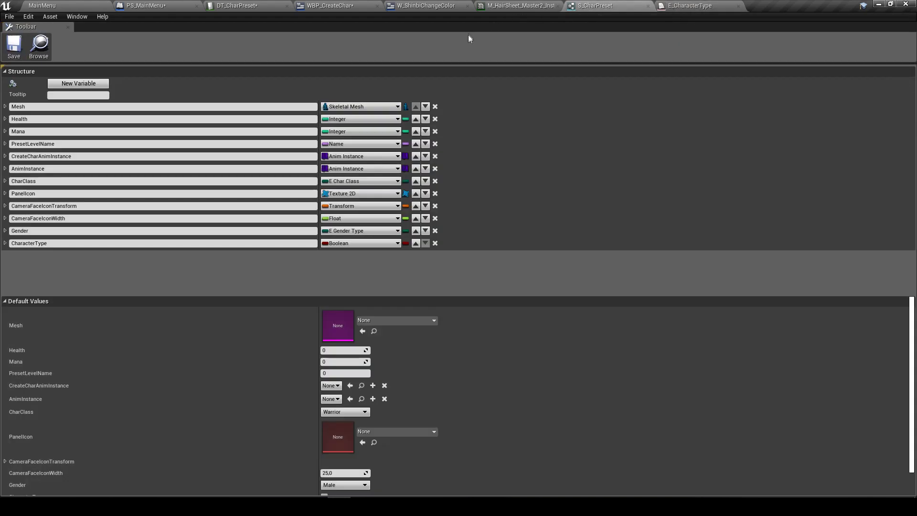
pyautogui.click(339, 242)
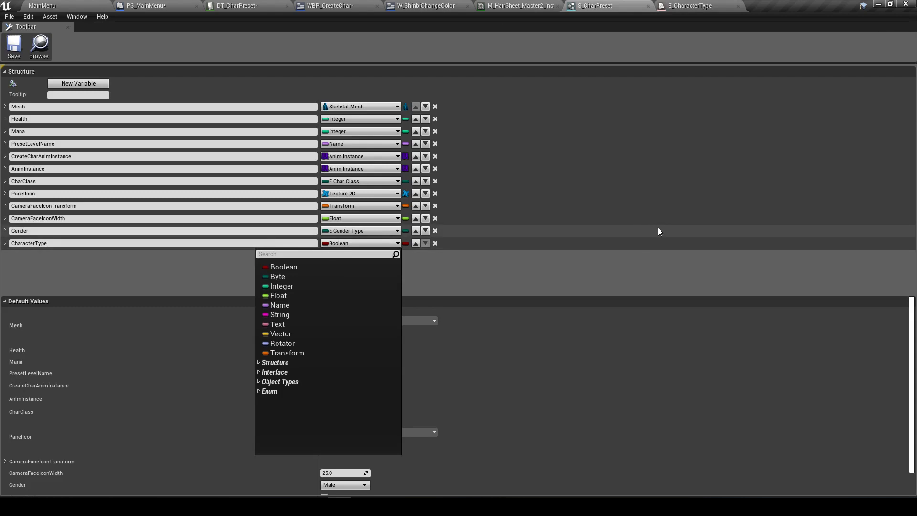
pyautogui.write('characterty')
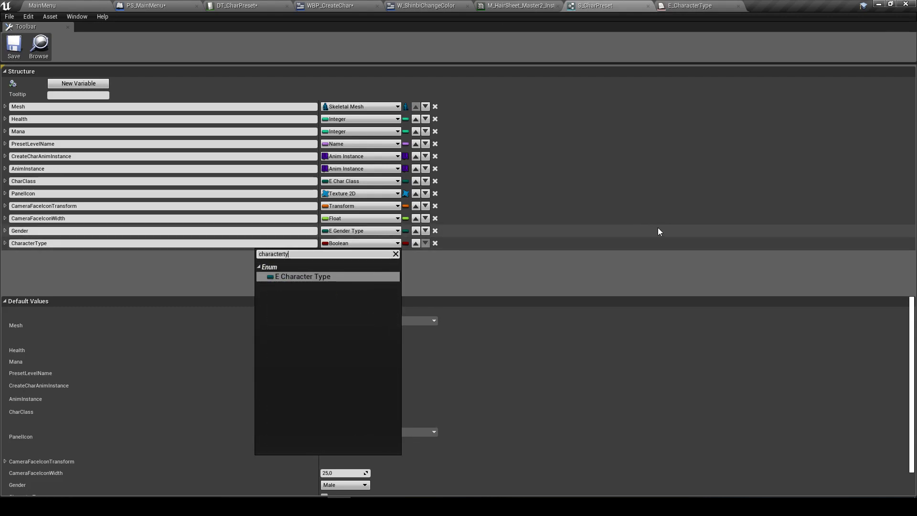
pyautogui.press('Return')
pyautogui.hotkey('ctrl', 's')
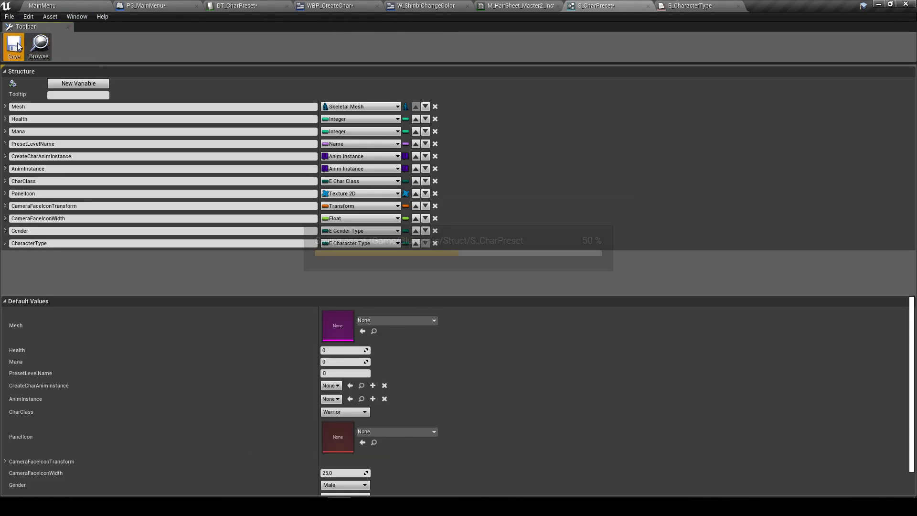
# Return to the level editor and browse to the Blueprints BPI and BPF folders
pyautogui.click(688, 6)
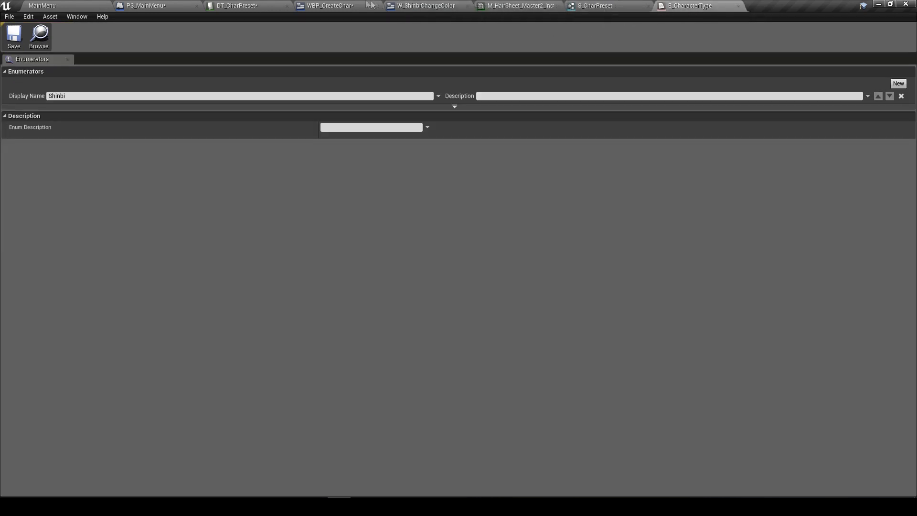
pyautogui.click(584, 4)
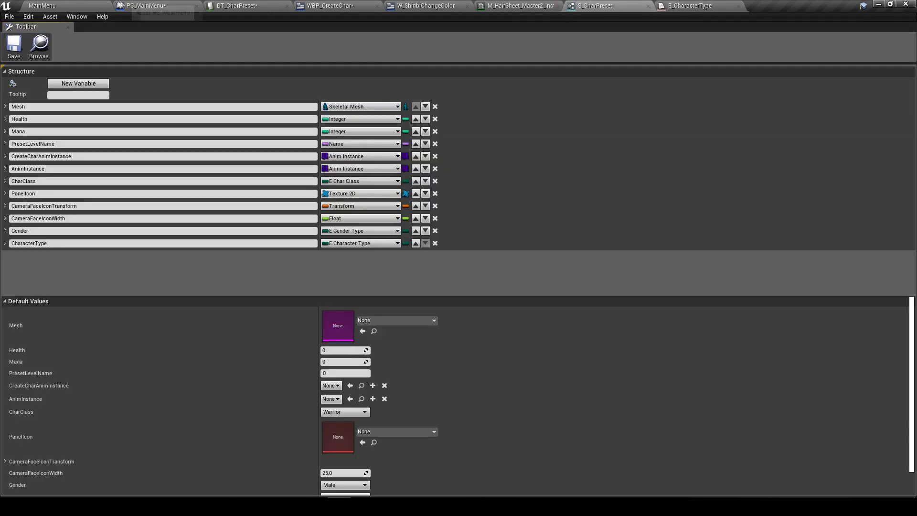
pyautogui.click(43, 5)
pyautogui.click(31, 439)
pyautogui.click(31, 432)
# Open BPF_CharData and duplicate GetCreateCharAnimInstance as GetCharacterType
pyautogui.doubleClick(206, 431)
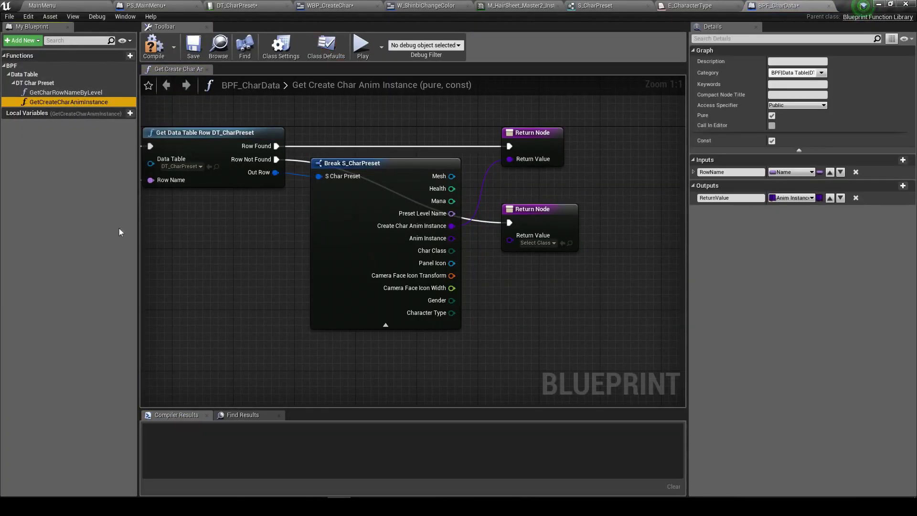
pyautogui.hotkey('ctrl', 'w')
pyautogui.write('GetCharacterType')
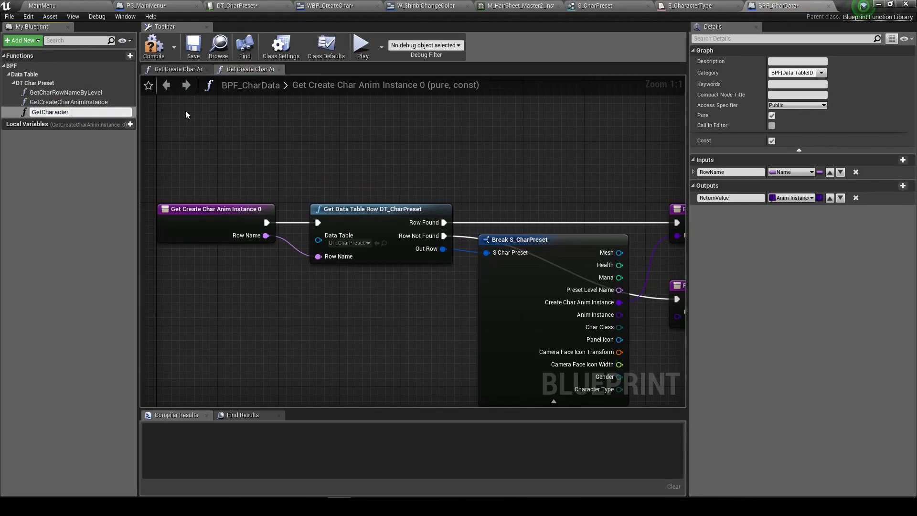
pyautogui.press('Return')
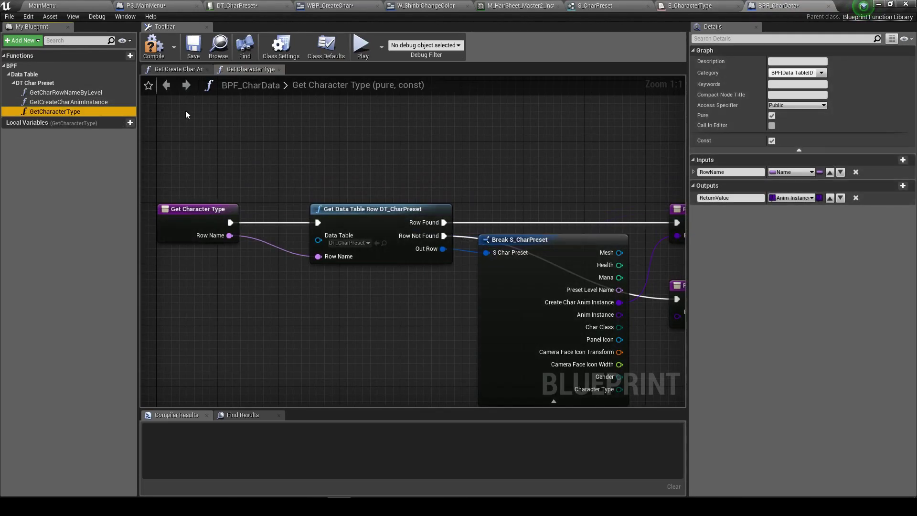
# Replace the anim instance output with Character Type, named ReturnValue
pyautogui.scroll(-1, 565, 179)
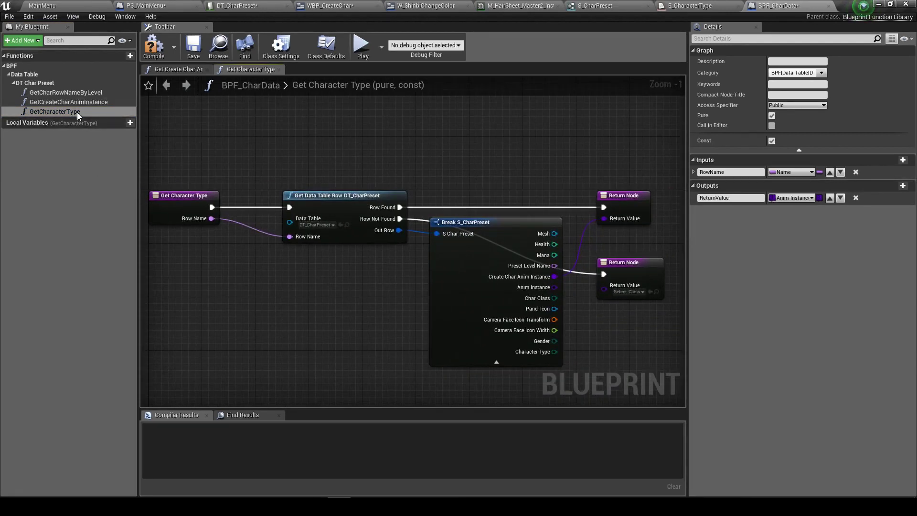
pyautogui.moveTo(520, 156); pyautogui.dragTo(419, 144, button='right')
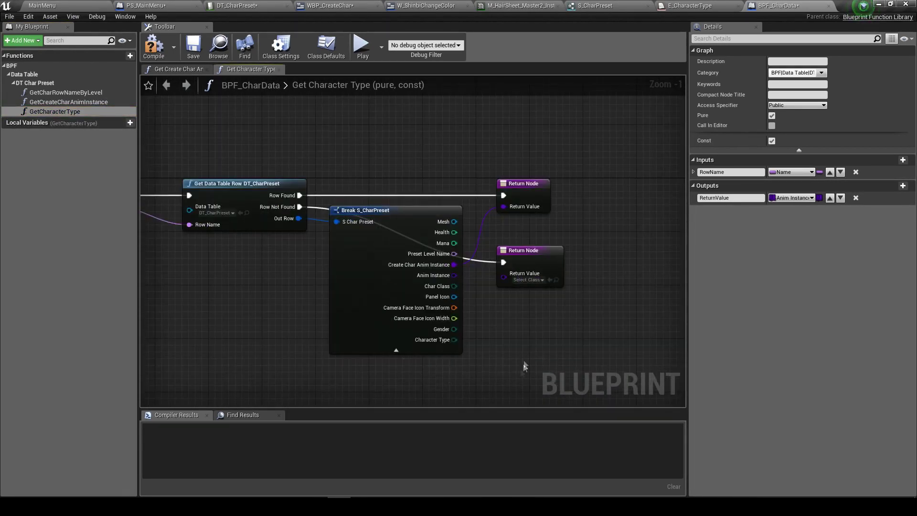
pyautogui.scroll(1, 530, 382)
pyautogui.moveTo(530, 382); pyautogui.dragTo(585, 413, button='right')
pyautogui.click(586, 186)
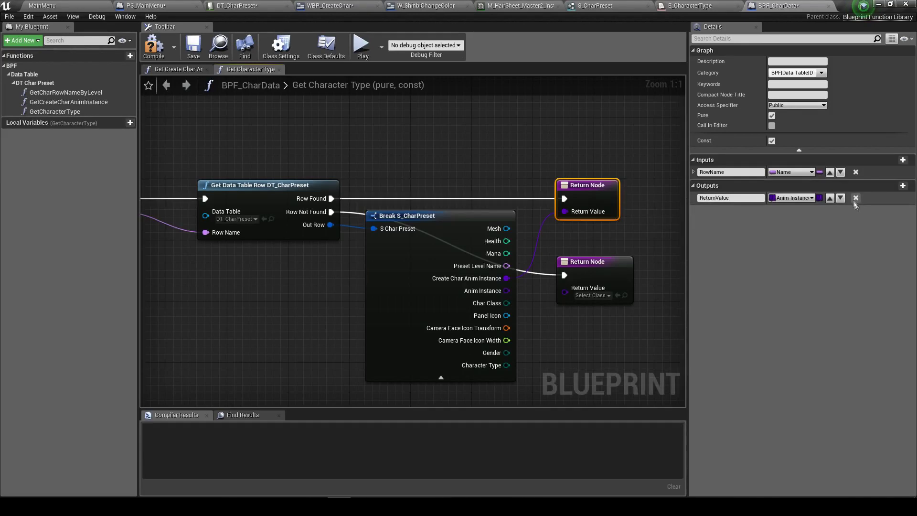
pyautogui.click(854, 198)
pyautogui.moveTo(506, 365); pyautogui.dragTo(579, 190)
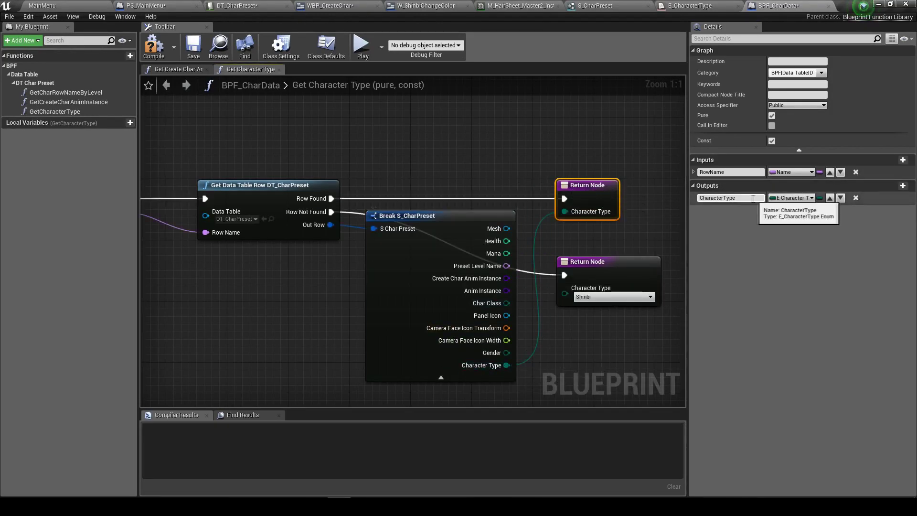
pyautogui.write('ReturnValue')
pyautogui.press('Return')
# Compile the BPF_CharData function library
pyautogui.scroll(-1, 543, 237)
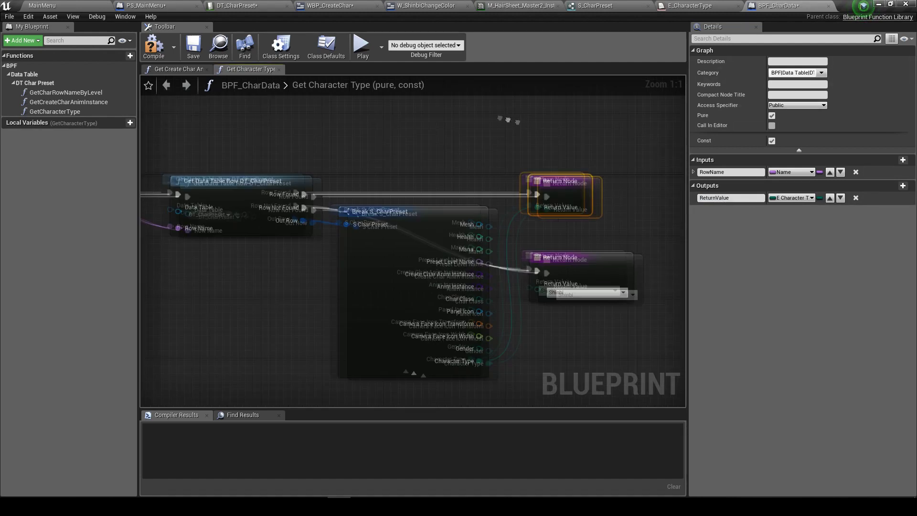
pyautogui.scroll(1, 543, 236)
pyautogui.click(153, 48)
pyautogui.scroll(-2, 625, 227)
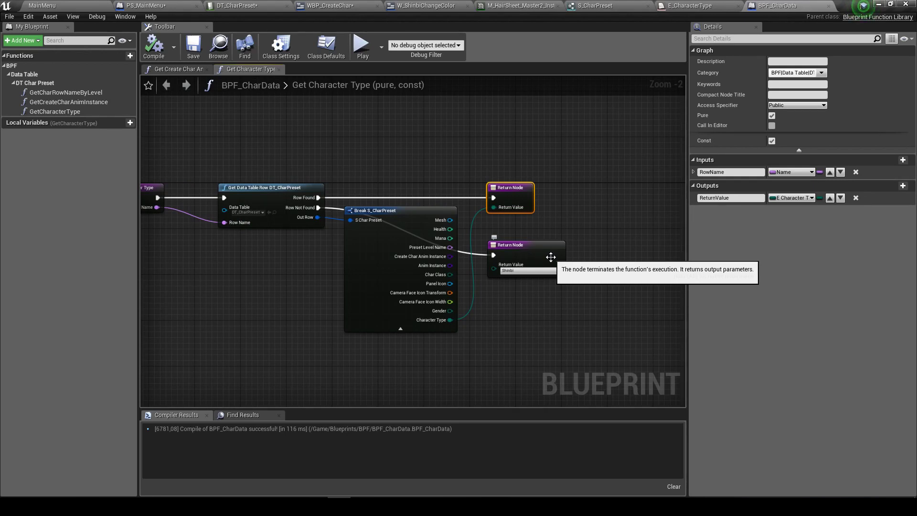
pyautogui.click(690, 5)
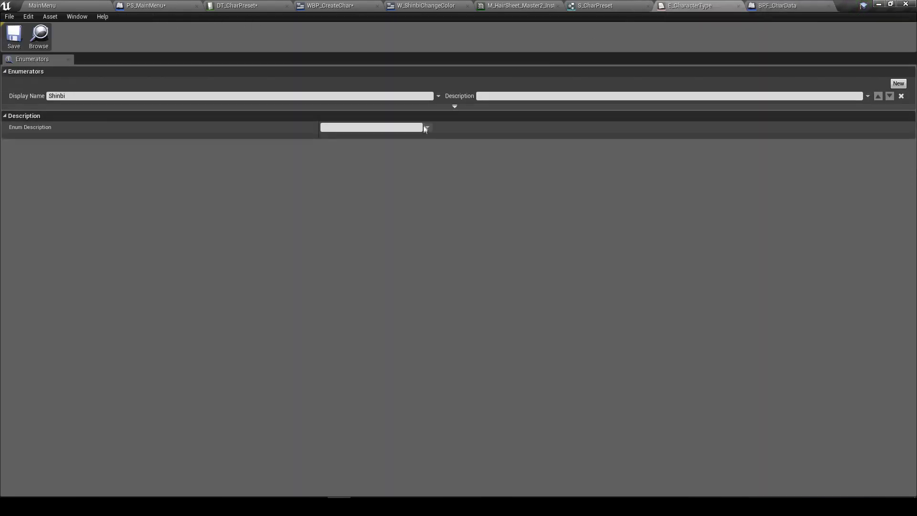
# Add a None enumerator ahead of Shinbi in E_CharacterType, then save and close it
pyautogui.click(898, 83)
pyautogui.click(115, 108)
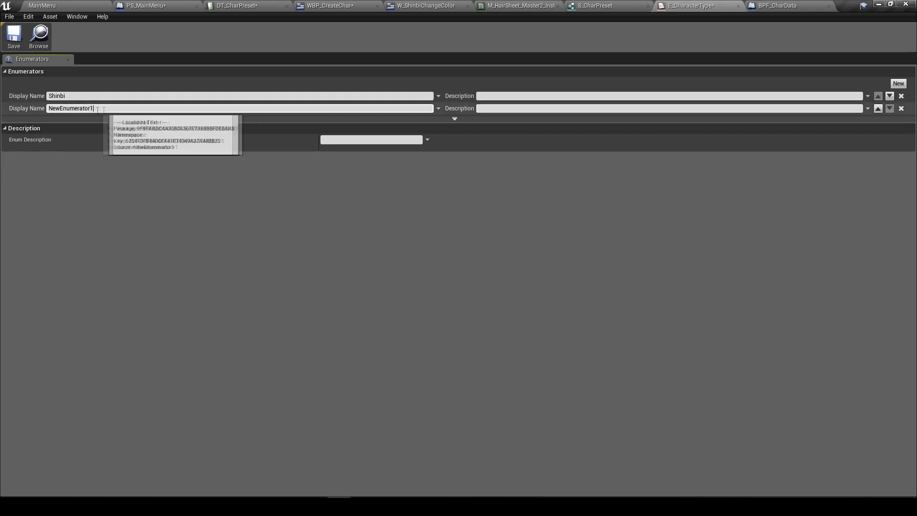
pyautogui.write('None')
pyautogui.press('Return')
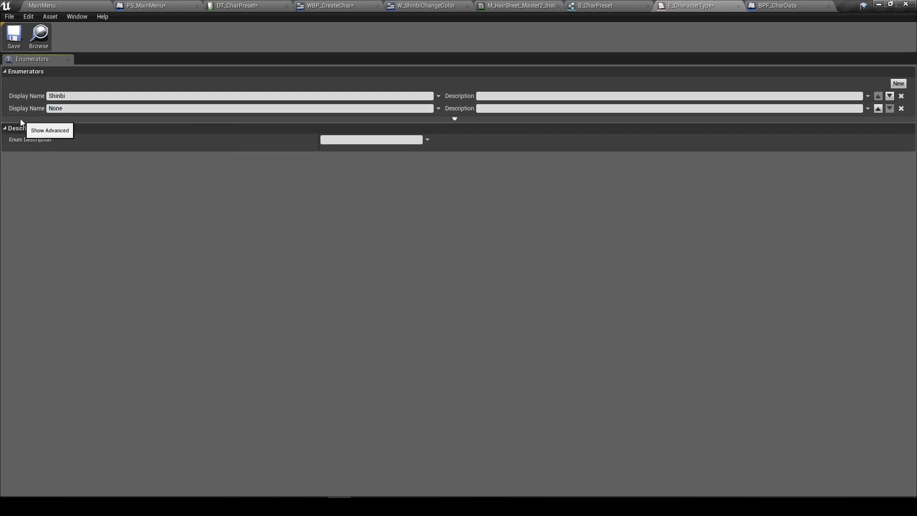
pyautogui.click(877, 109)
pyautogui.click(14, 36)
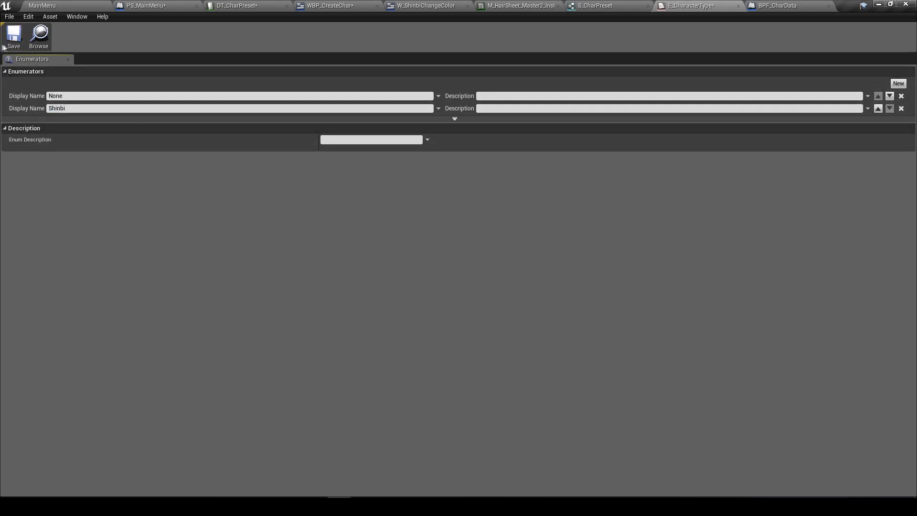
pyautogui.click(738, 5)
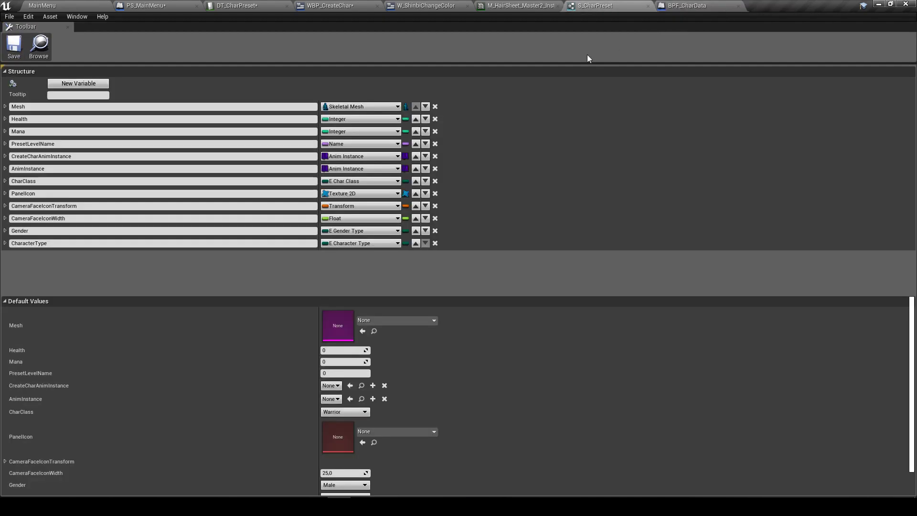
# Save the DT_CharPreset data table
pyautogui.scroll(-1, 407, 349)
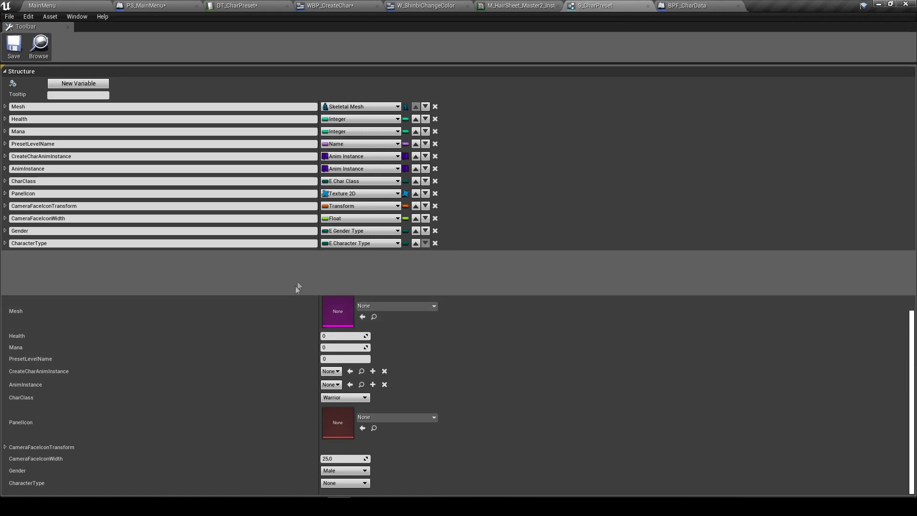
pyautogui.click(39, 46)
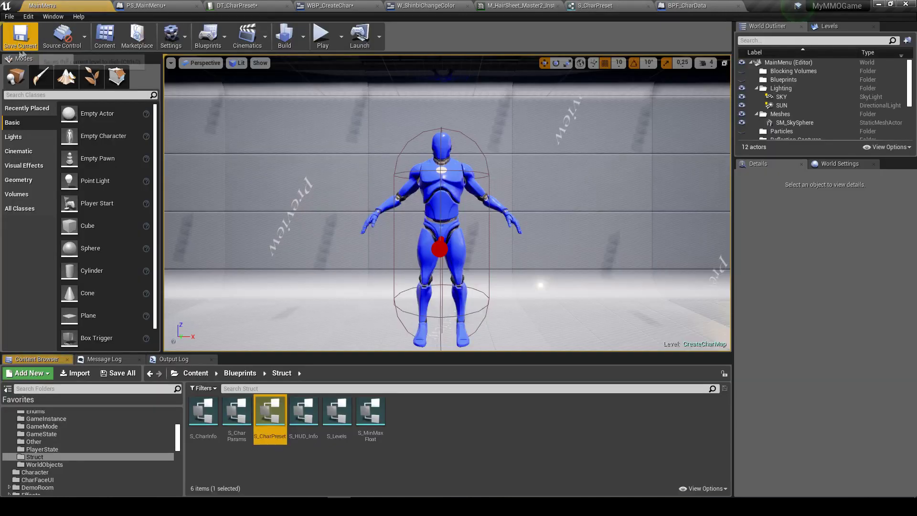
pyautogui.click(676, 4)
pyautogui.click(595, 5)
pyautogui.click(520, 5)
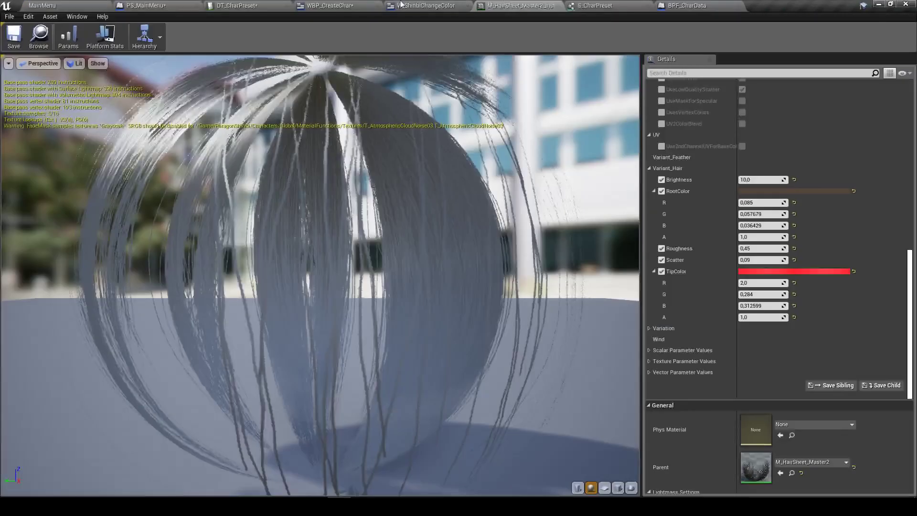
pyautogui.click(425, 6)
pyautogui.click(337, 4)
pyautogui.click(237, 5)
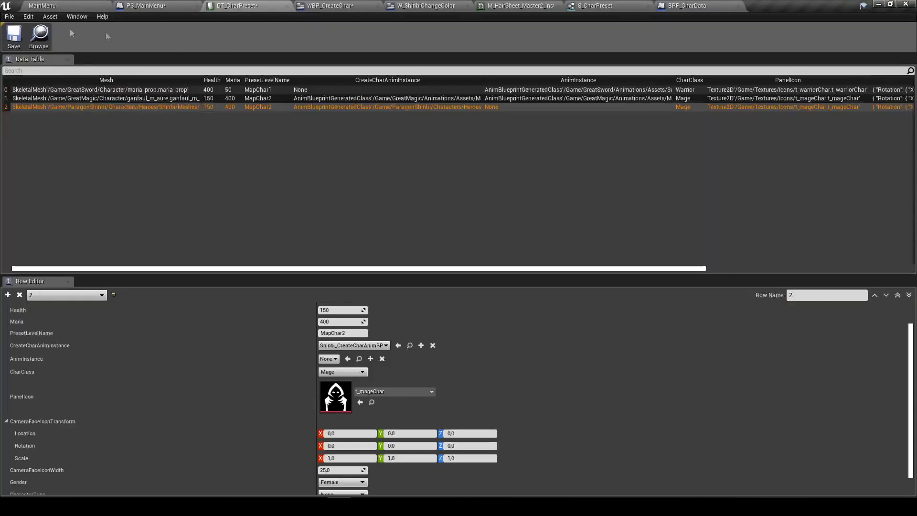
pyautogui.click(17, 39)
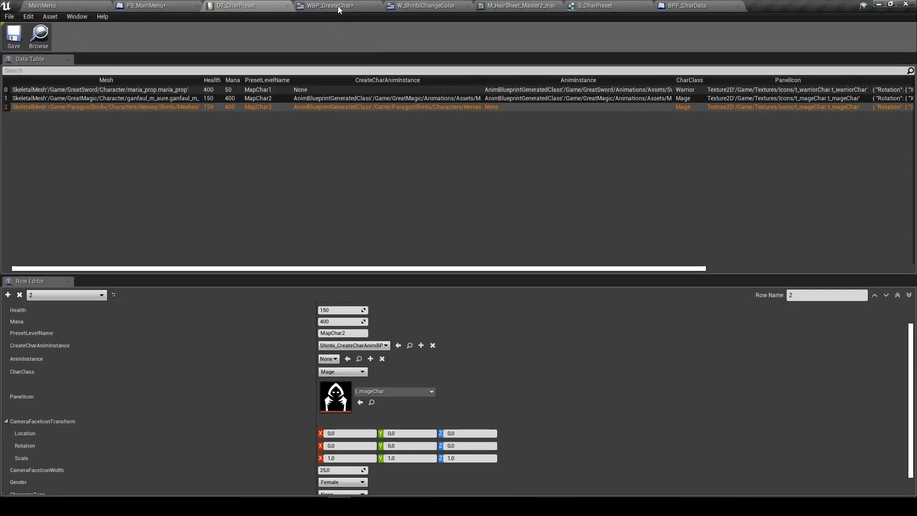
# Save the WBP_CreateChar widget blueprint from its Event Graph
pyautogui.click(337, 6)
pyautogui.click(56, 47)
pyautogui.scroll(-3, 499, 207)
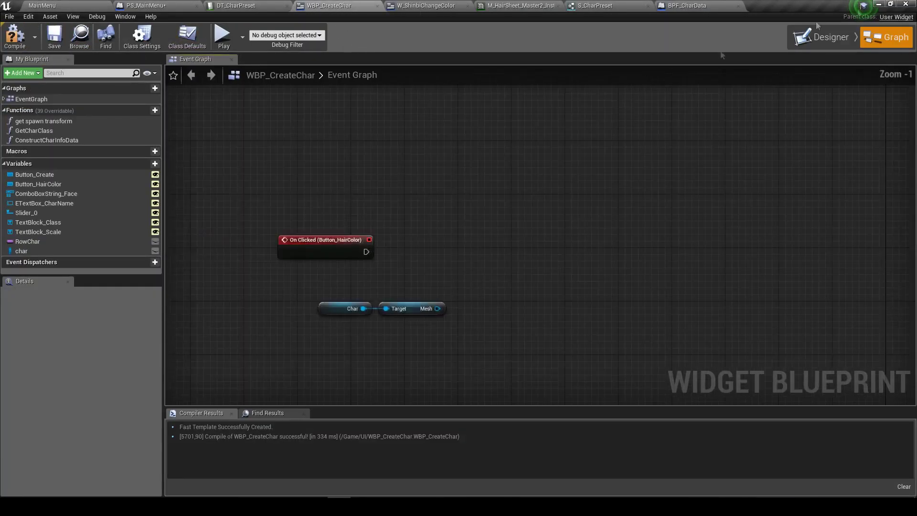
# Create a visibility binding function for the Hair Color button
pyautogui.click(838, 35)
pyautogui.scroll(1, 160, 306)
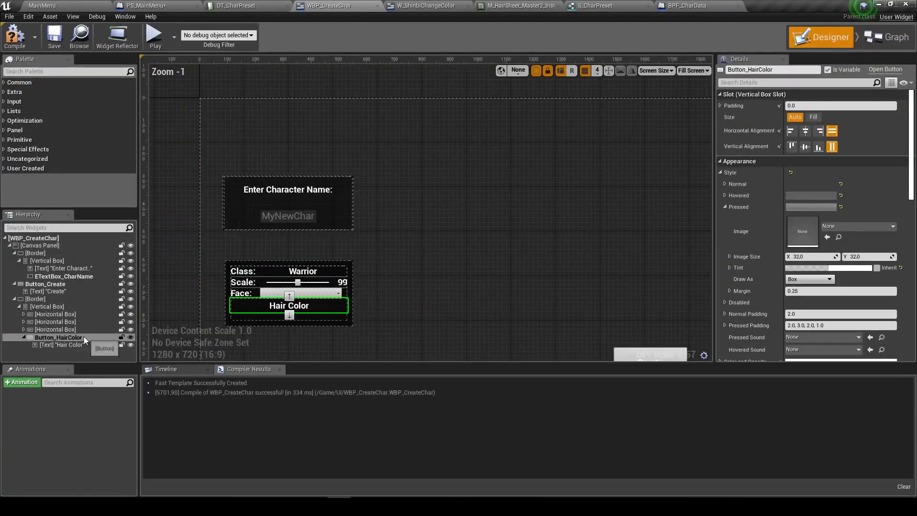
pyautogui.scroll(-5, 878, 206)
pyautogui.scroll(-5, 835, 238)
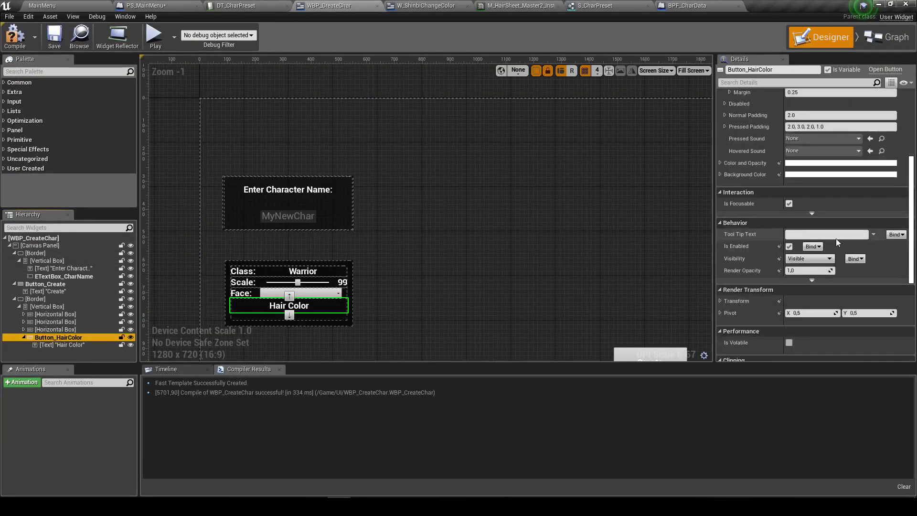
pyautogui.click(854, 260)
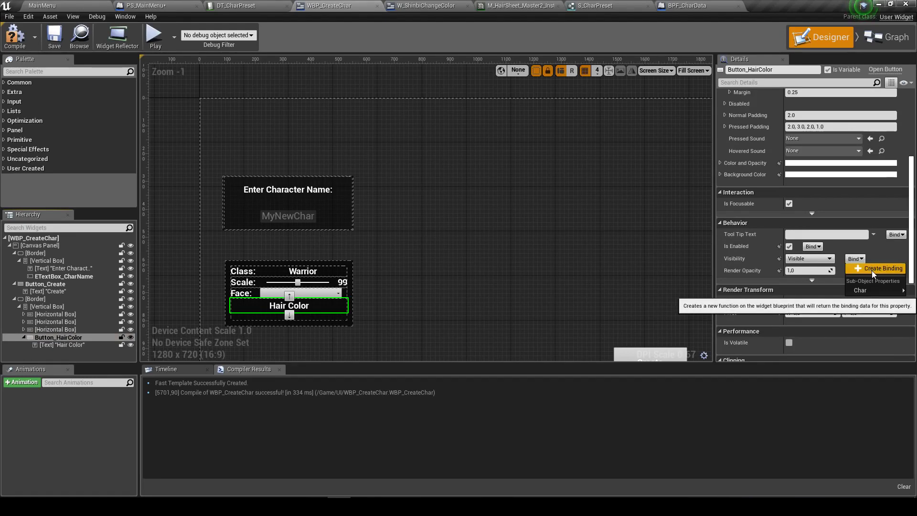
pyautogui.click(872, 271)
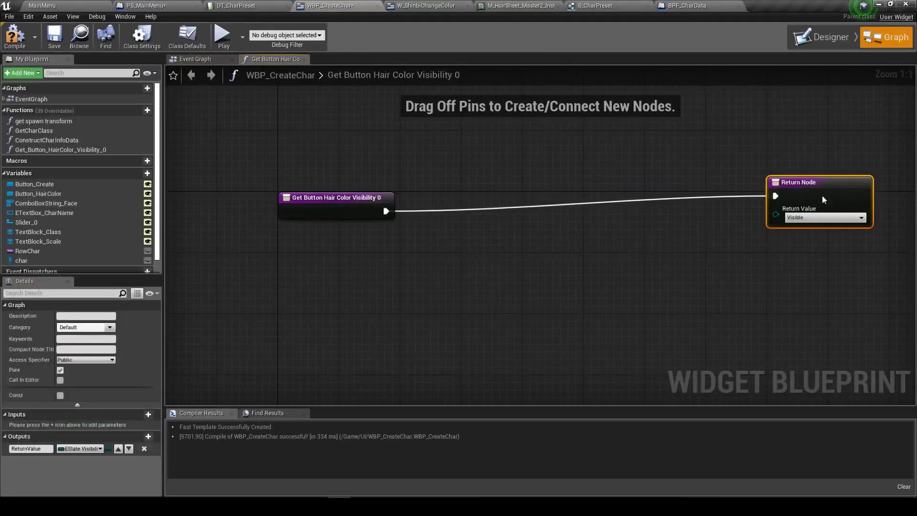
# Add a RowChar getter with a Get Character Type node in the binding
pyautogui.moveTo(824, 199); pyautogui.dragTo(838, 208)
pyautogui.click(96, 251)
pyautogui.keyDown('ctrl'); pyautogui.moveTo(101, 256); pyautogui.dragTo(403, 262); pyautogui.keyUp('ctrl')
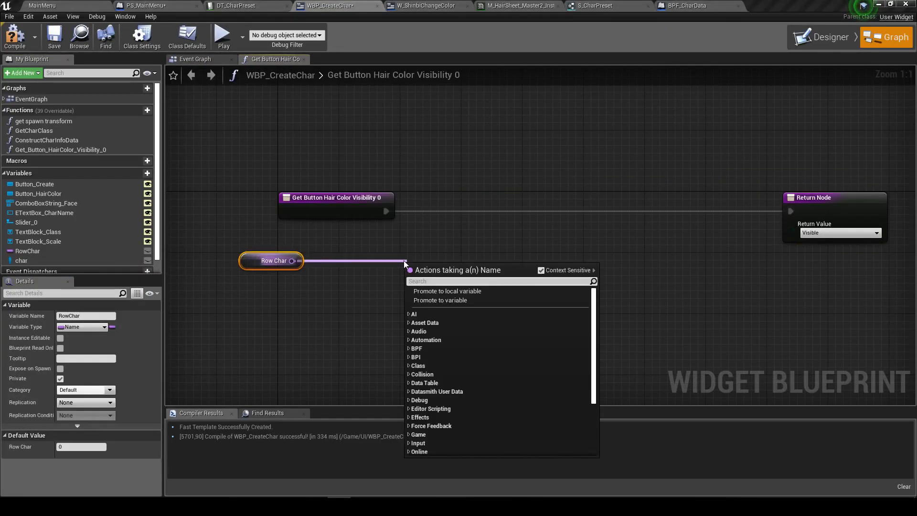
pyautogui.write('getcgara')
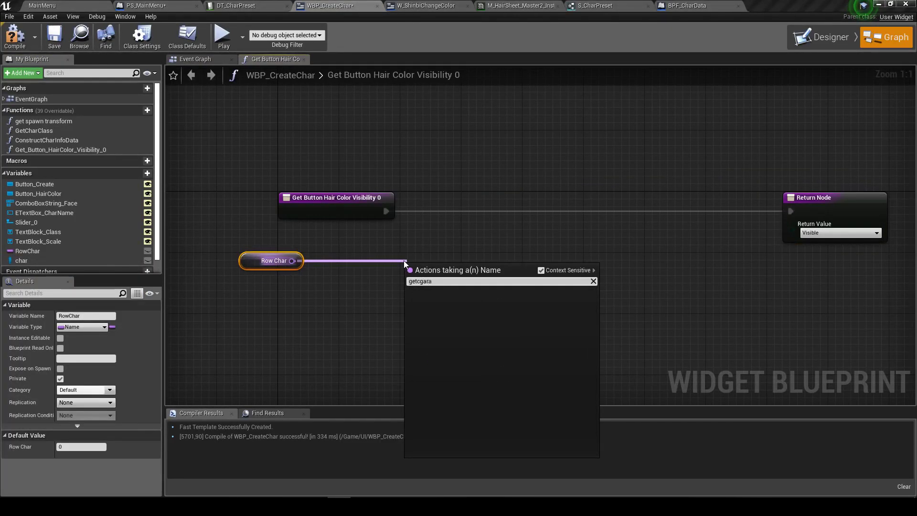
pyautogui.press('BackSpace')
pyautogui.press('BackSpace')
pyautogui.press('BackSpace')
pyautogui.press('BackSpace')
pyautogui.write('haract')
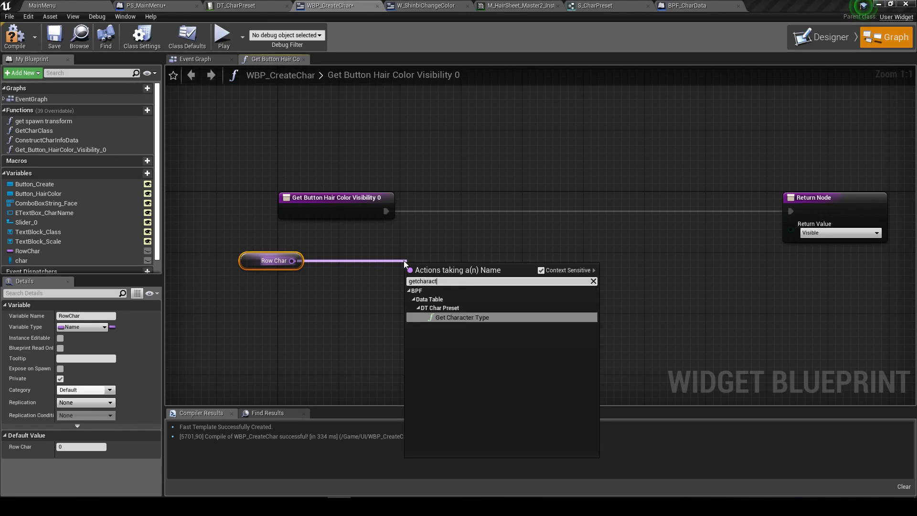
pyautogui.press('Return')
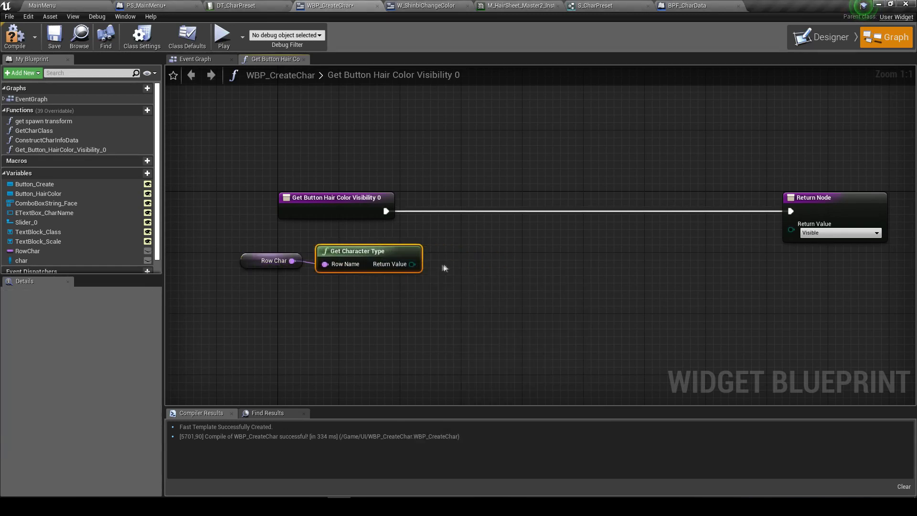
# Wire the character type into a Select node and delete the old Select
pyautogui.moveTo(734, 249); pyautogui.dragTo(683, 239, button='right')
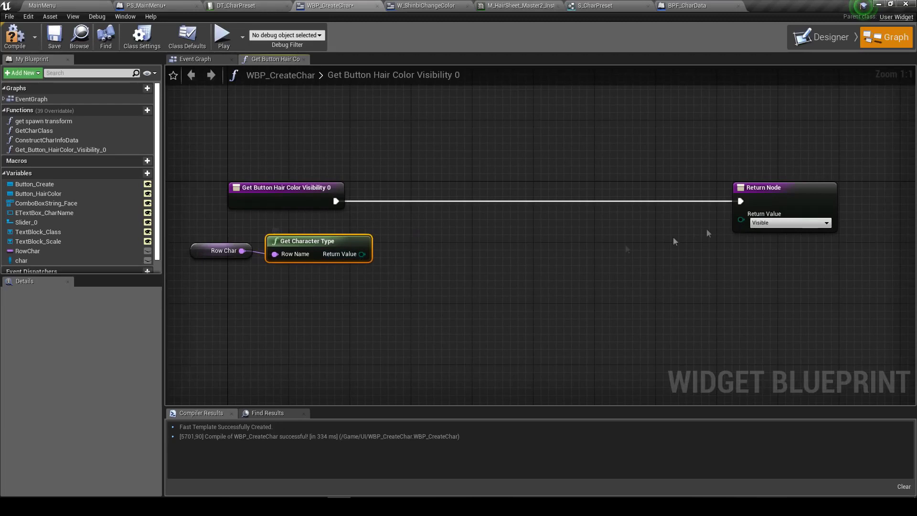
pyautogui.moveTo(741, 219); pyautogui.dragTo(586, 278)
pyautogui.write('sele')
pyautogui.press('Return')
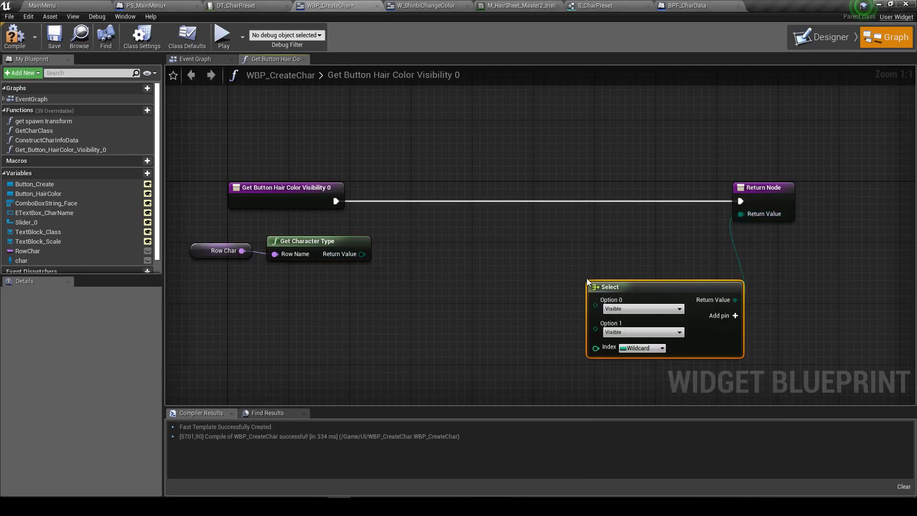
pyautogui.moveTo(362, 254); pyautogui.dragTo(629, 352)
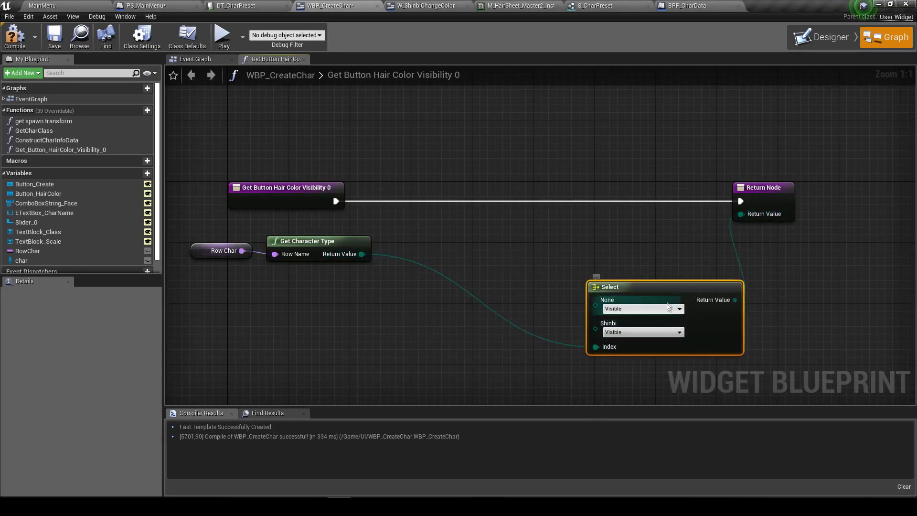
pyautogui.moveTo(621, 286); pyautogui.dragTo(590, 210)
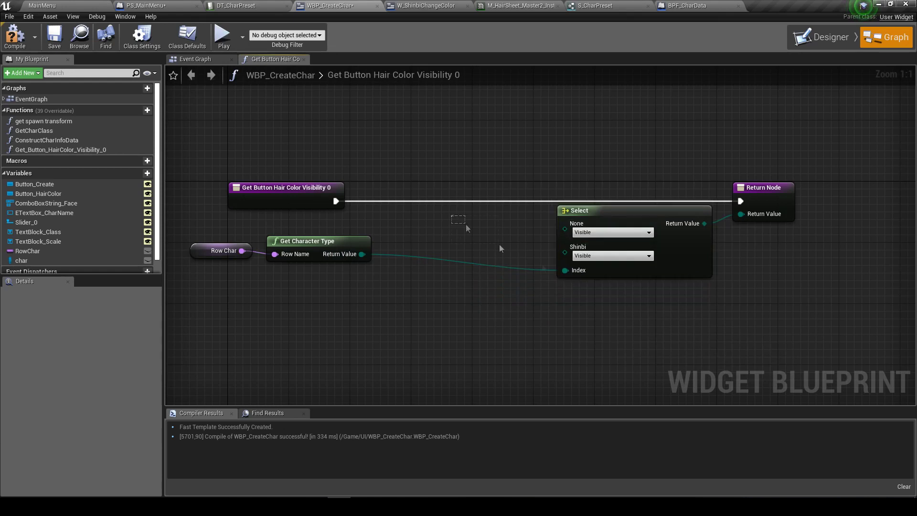
pyautogui.press('Delete')
# Compare the character type to None with == and feed it into a new Select
pyautogui.moveTo(362, 254); pyautogui.dragTo(469, 235)
pyautogui.click(492, 338)
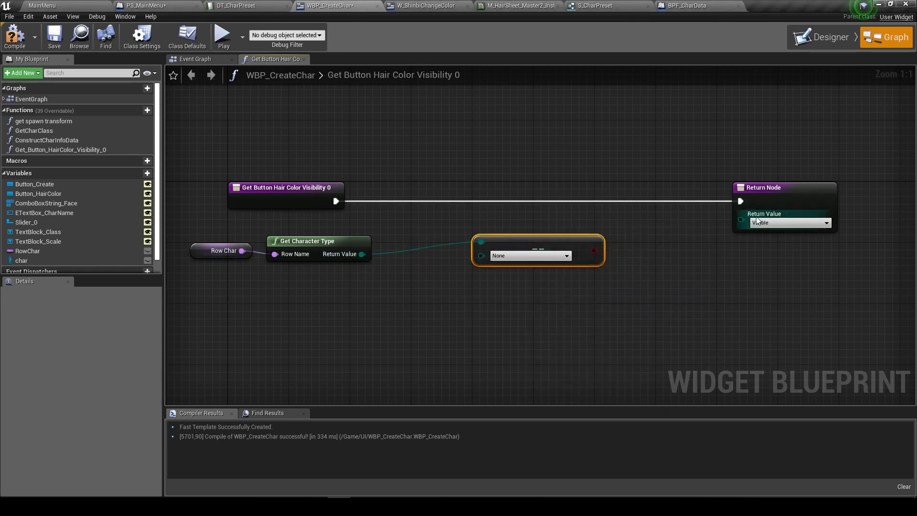
pyautogui.moveTo(740, 219); pyautogui.dragTo(699, 269)
pyautogui.write('select')
pyautogui.press('Return')
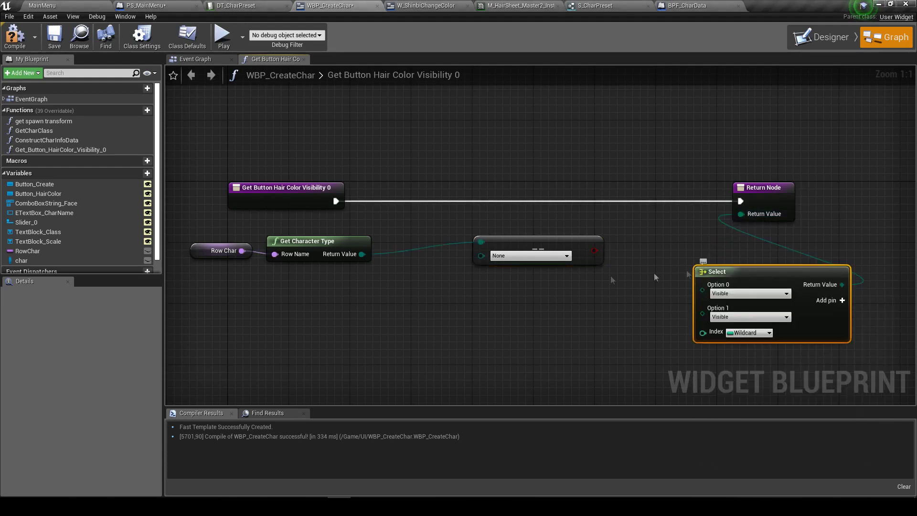
pyautogui.moveTo(591, 247)
pyautogui.mouseDown()
pyautogui.moveTo(498, 254)
pyautogui.moveTo(702, 333)
pyautogui.mouseUp()
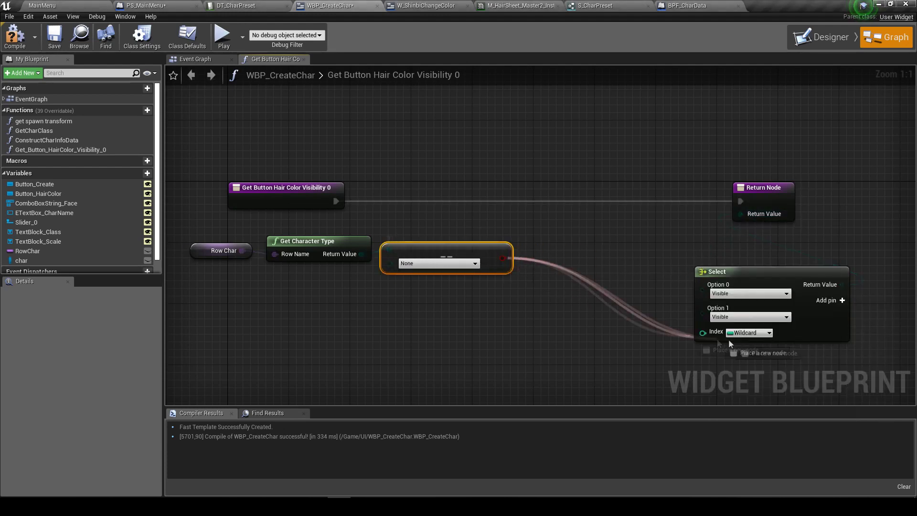
pyautogui.moveTo(766, 279)
pyautogui.mouseDown()
pyautogui.moveTo(596, 226)
pyautogui.moveTo(612, 219)
pyautogui.mouseUp()
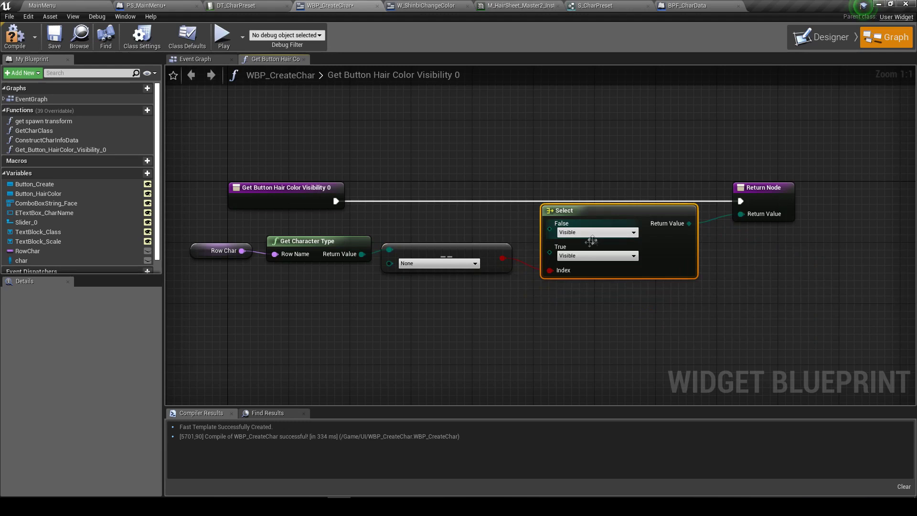
# Set the Select's True case to Collapsed, compile, and close the function graph
pyautogui.click(595, 256)
pyautogui.click(568, 270)
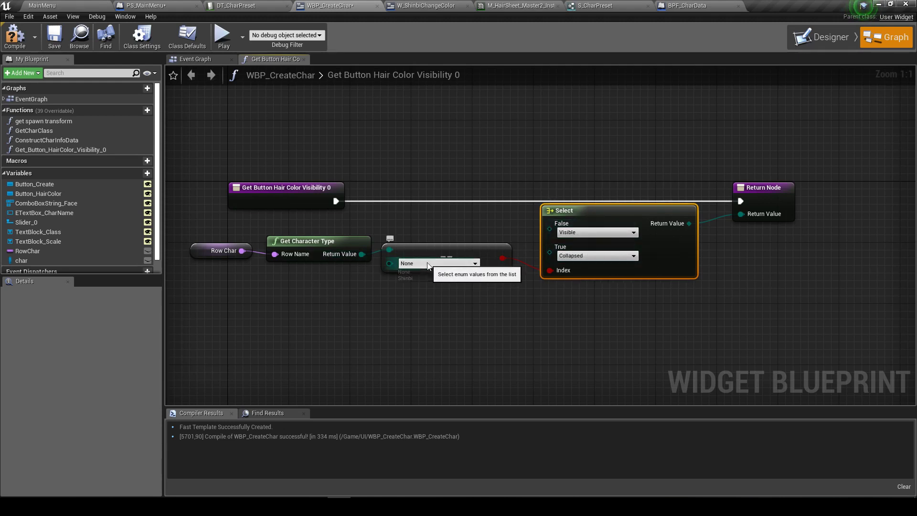
pyautogui.click(54, 38)
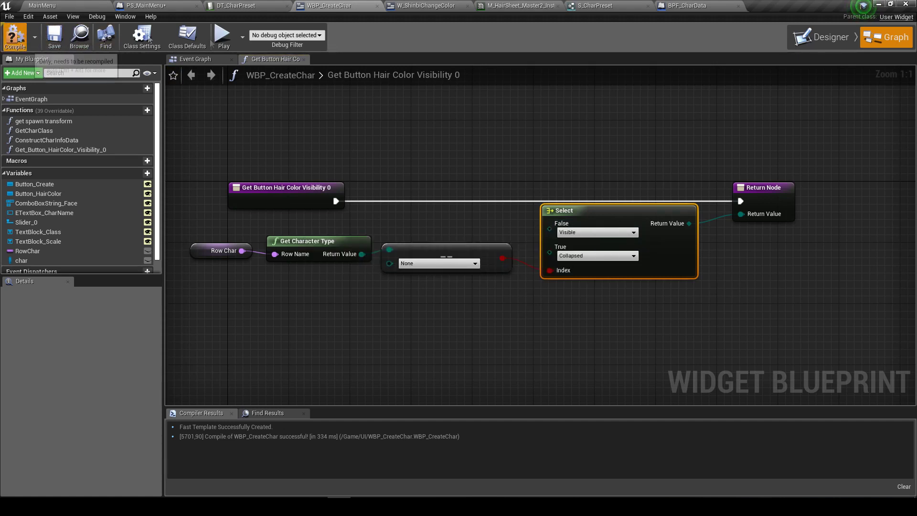
pyautogui.click(303, 59)
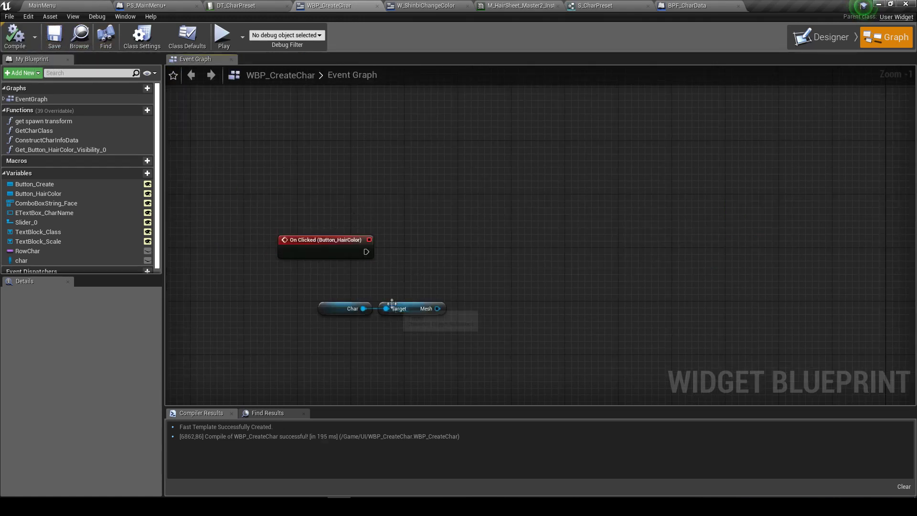
# Copy the Row Char and Get Character Type nodes from the Hair Color visibility function into the Event Graph
pyautogui.scroll(1, 356, 282)
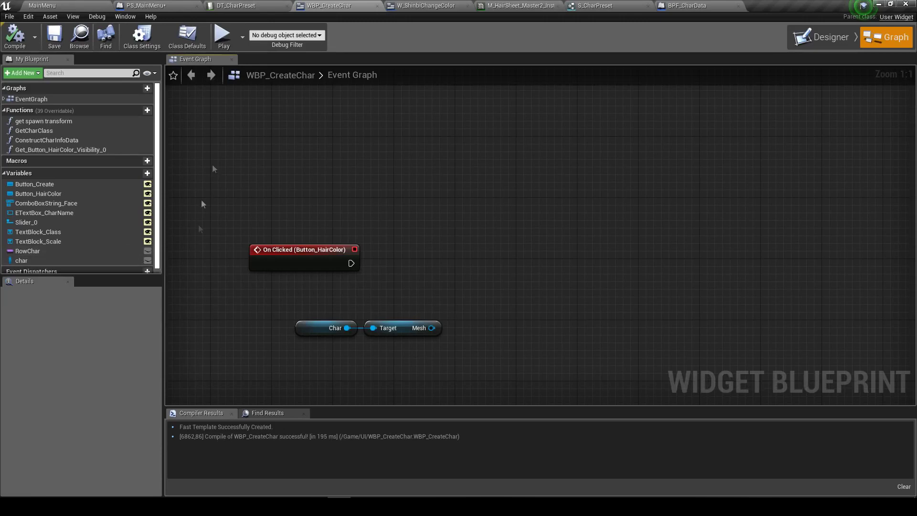
pyautogui.doubleClick(105, 150)
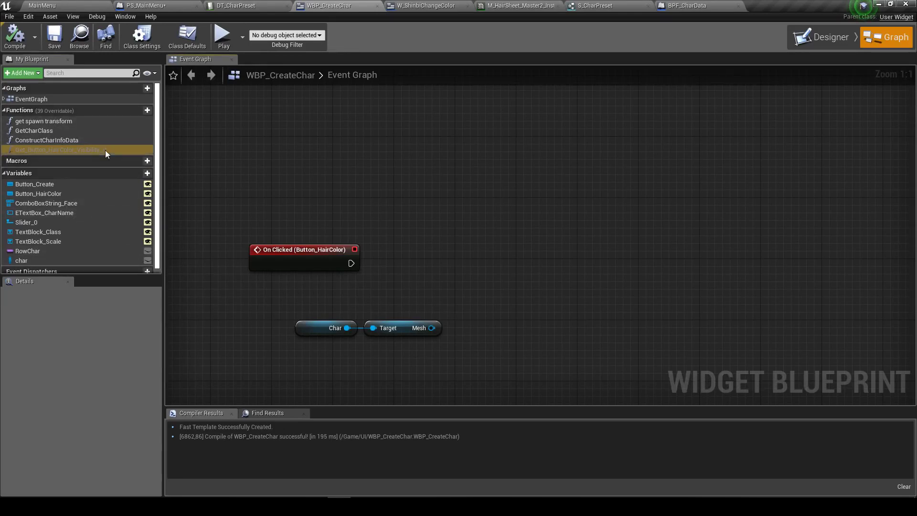
pyautogui.click(305, 270)
pyautogui.click(196, 59)
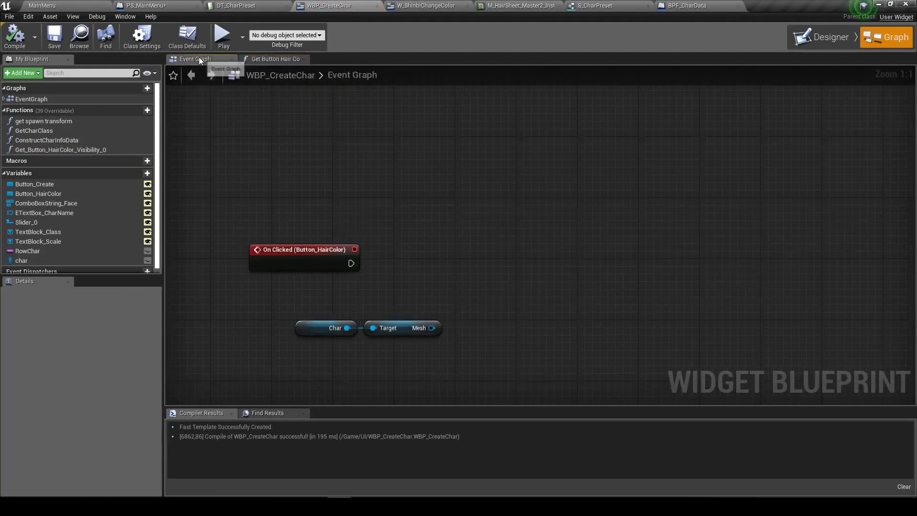
pyautogui.hotkey('ctrl', 'v')
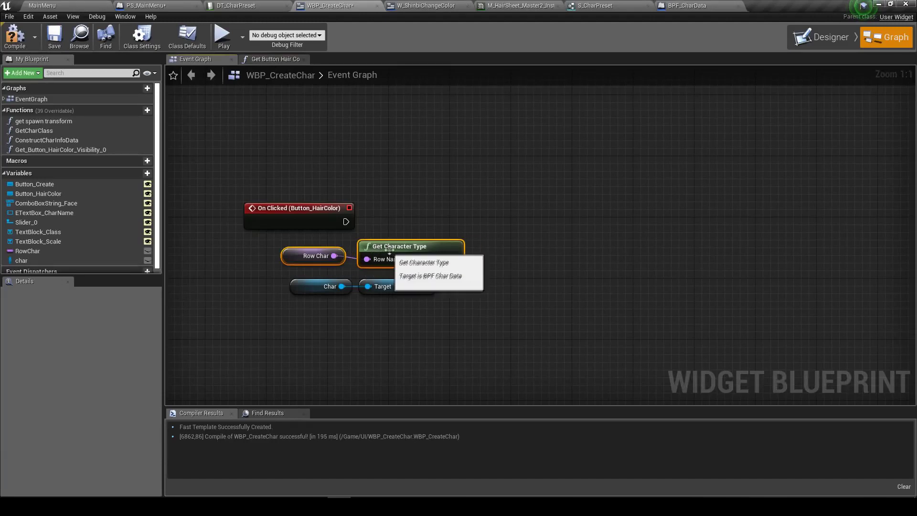
# Add a Switch on E_CharacterType from the character type and run it from Hair Color's On Clicked
pyautogui.moveTo(454, 258); pyautogui.dragTo(507, 242)
pyautogui.write('switch')
pyautogui.press('Return')
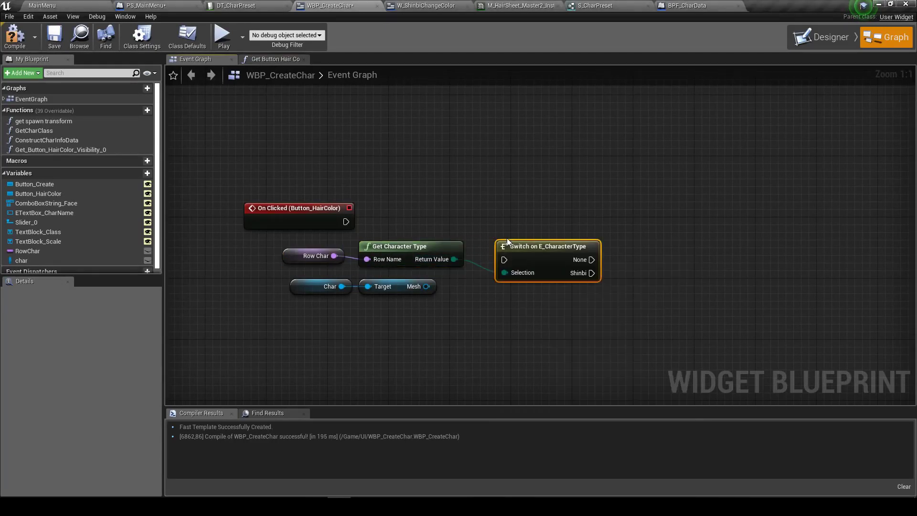
pyautogui.moveTo(346, 221); pyautogui.dragTo(504, 222)
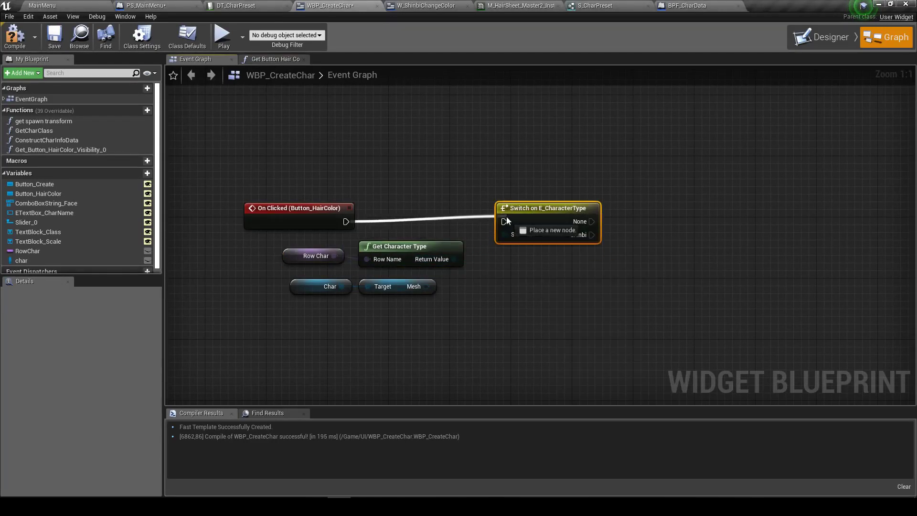
# From the Shinbi case, add a Create Widget node with class W_ShinbiChangeColor
pyautogui.moveTo(608, 322); pyautogui.dragTo(479, 319, button='right')
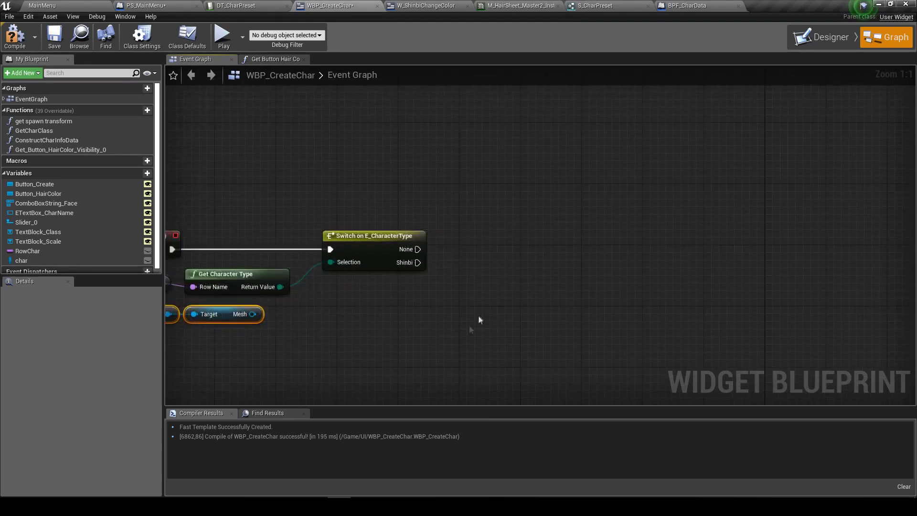
pyautogui.moveTo(210, 314); pyautogui.dragTo(362, 344)
pyautogui.moveTo(438, 316); pyautogui.dragTo(395, 313, button='right')
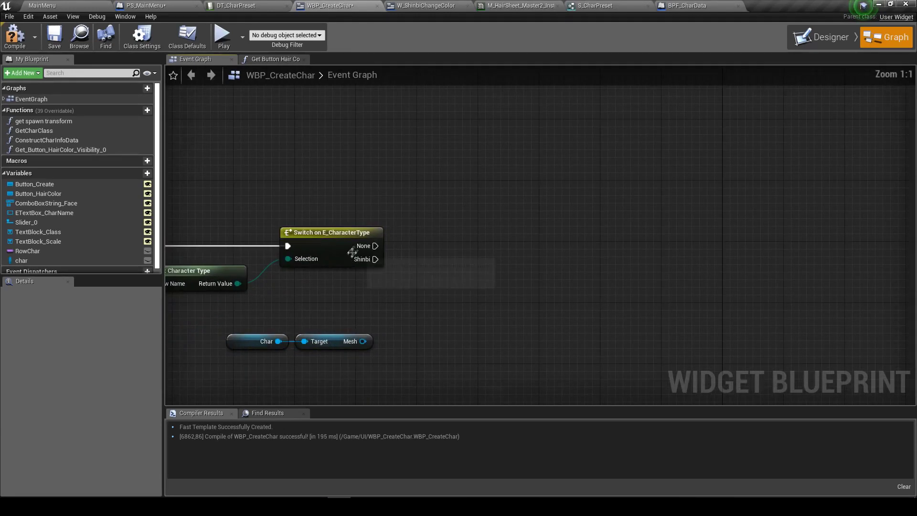
pyautogui.moveTo(375, 258); pyautogui.dragTo(485, 274)
pyautogui.write('create wid')
pyautogui.press('Return')
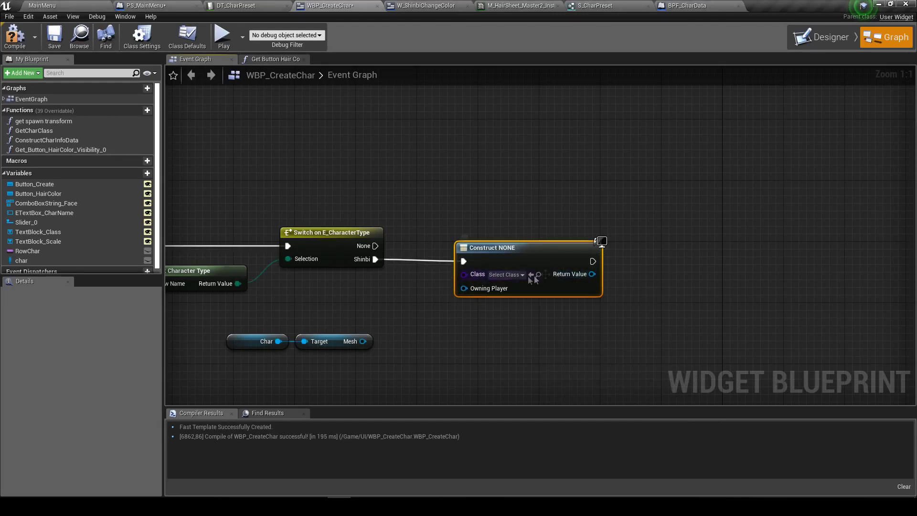
pyautogui.click(503, 276)
pyautogui.write('shin')
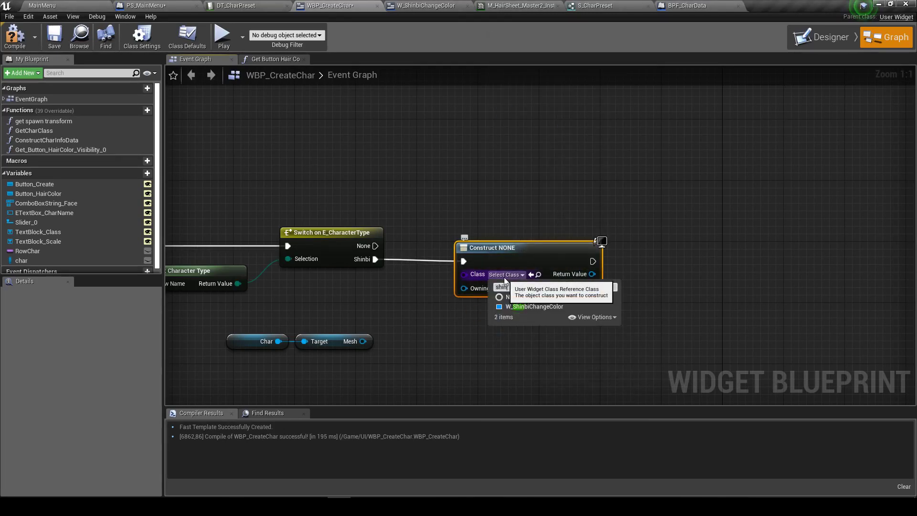
pyautogui.click(530, 307)
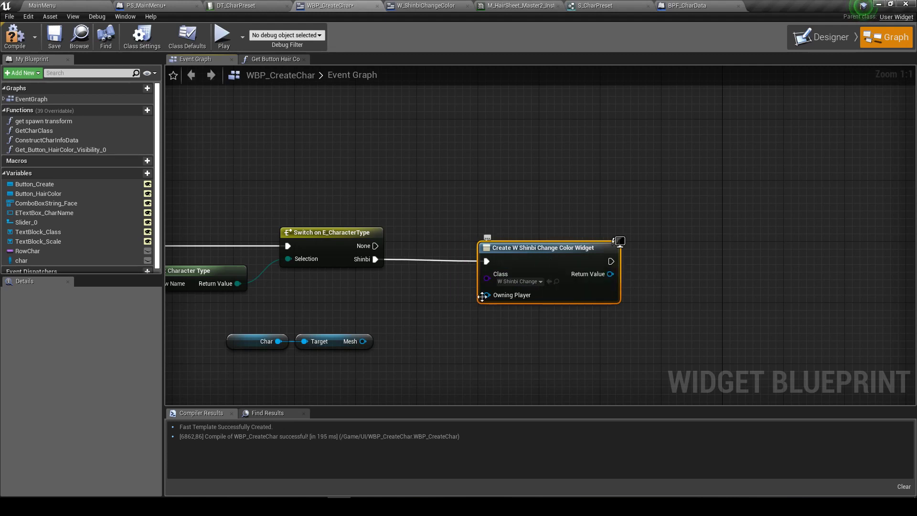
pyautogui.moveTo(486, 295); pyautogui.dragTo(464, 314)
pyautogui.moveTo(561, 267); pyautogui.dragTo(538, 210, button='right')
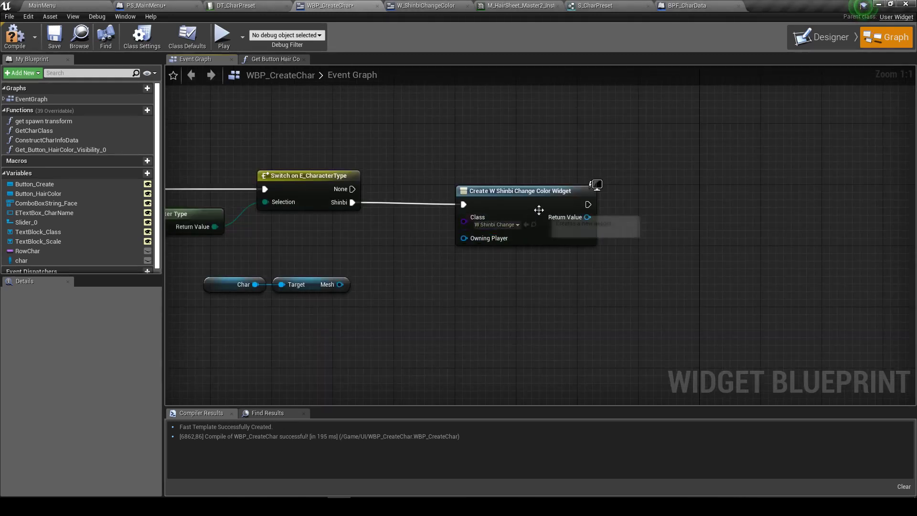
pyautogui.moveTo(538, 211); pyautogui.dragTo(484, 203)
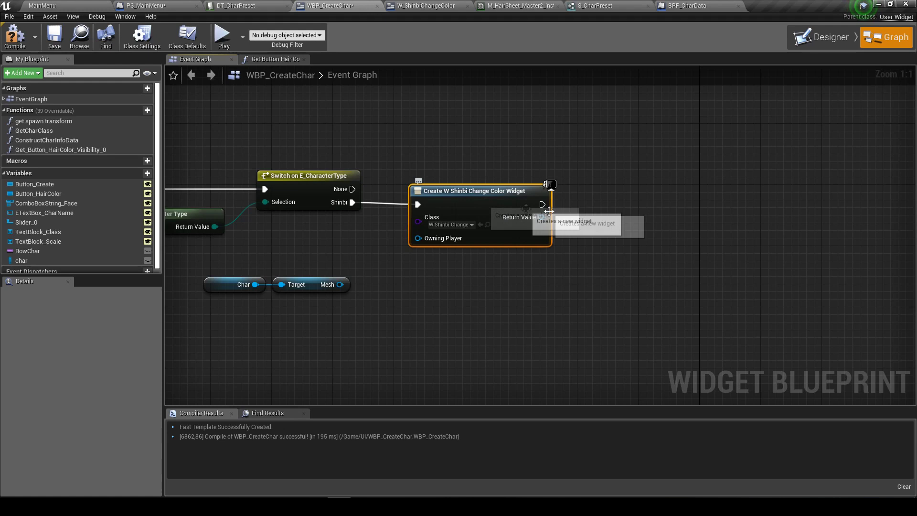
# Promote the created widget to a NewVar_0 variable, then delete that variable again
pyautogui.moveTo(541, 216); pyautogui.dragTo(590, 243)
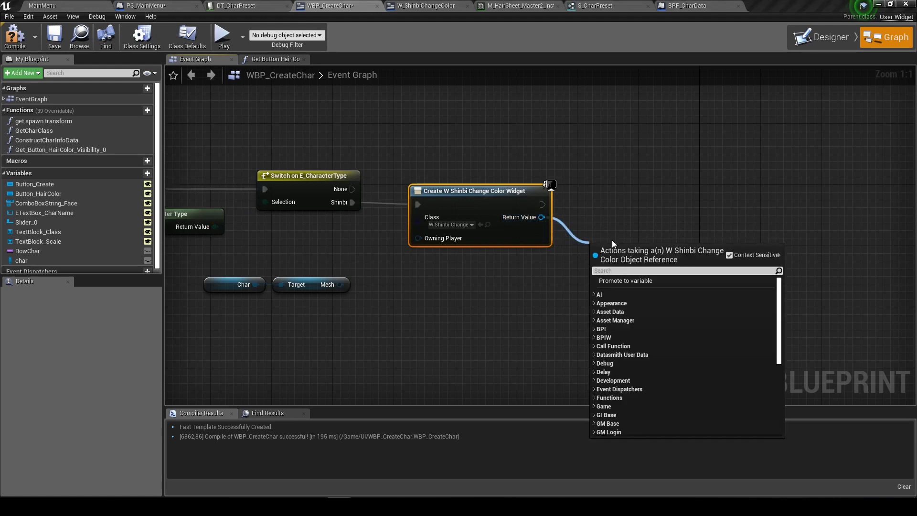
pyautogui.moveTo(540, 221); pyautogui.dragTo(541, 217, button='right')
pyautogui.rightClick(543, 214)
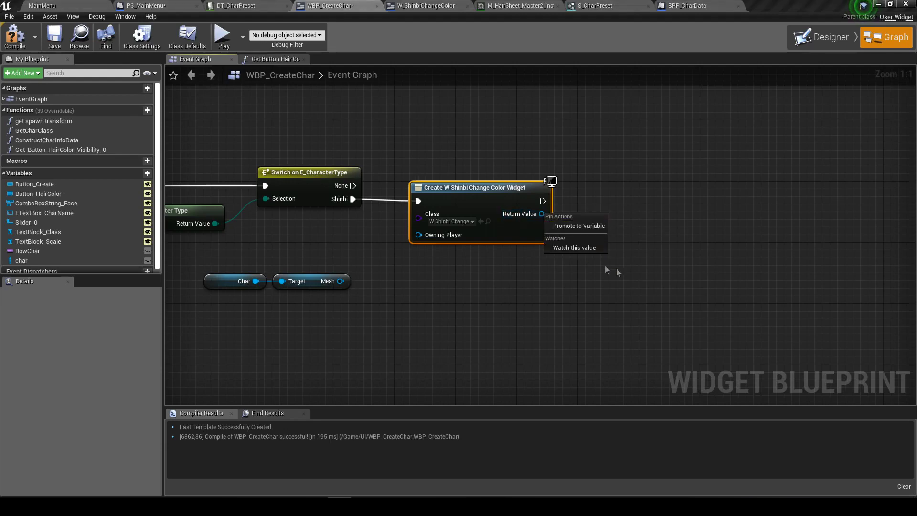
pyautogui.moveTo(677, 251); pyautogui.dragTo(623, 247, button='right')
pyautogui.rightClick(475, 210)
pyautogui.click(508, 224)
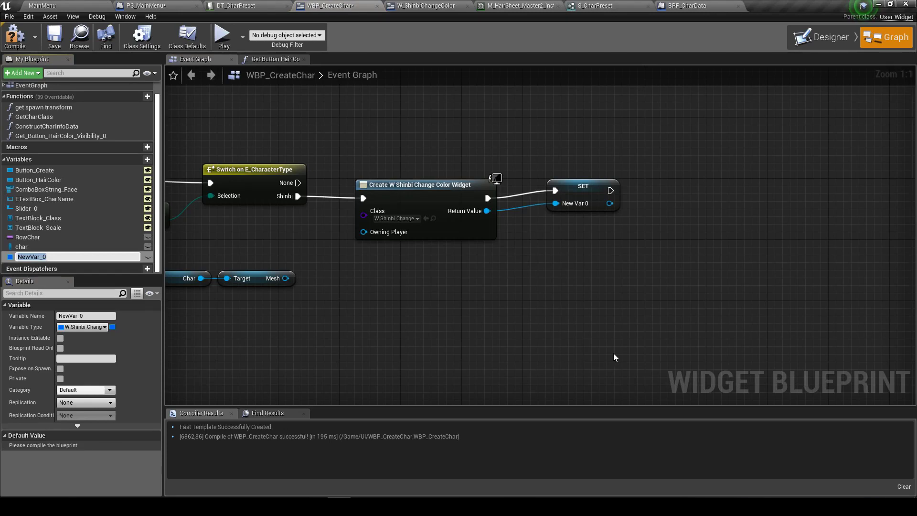
pyautogui.click(90, 256)
pyautogui.press('Delete')
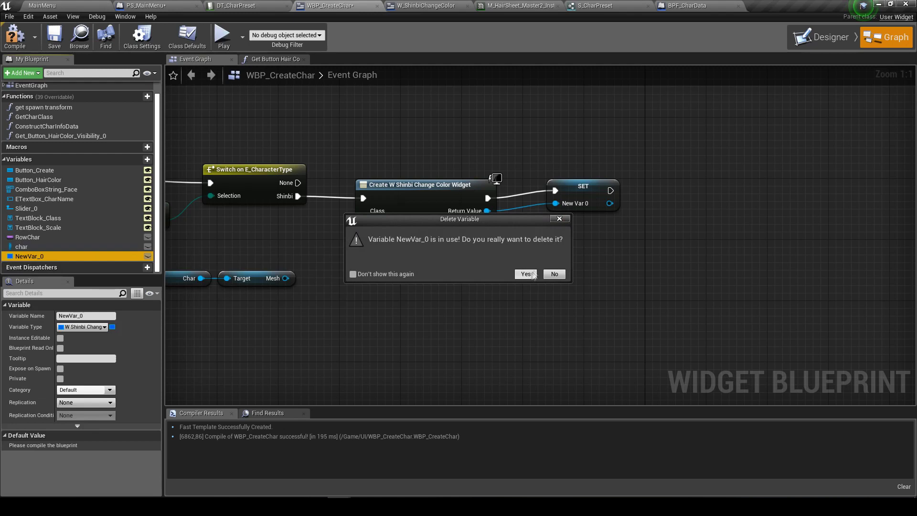
pyautogui.click(536, 273)
# Add an Add to Viewport node for the created Shinbi widget
pyautogui.moveTo(484, 212); pyautogui.dragTo(559, 227)
pyautogui.write('addt')
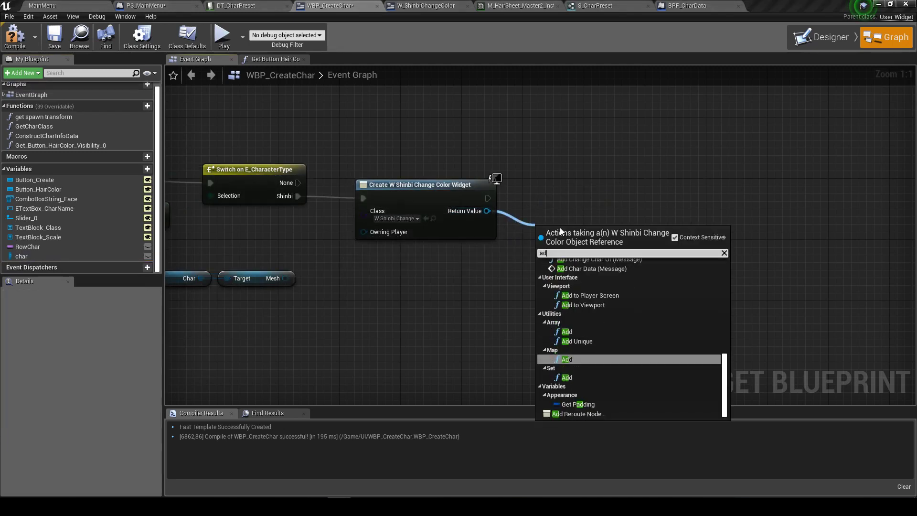
pyautogui.press('Return')
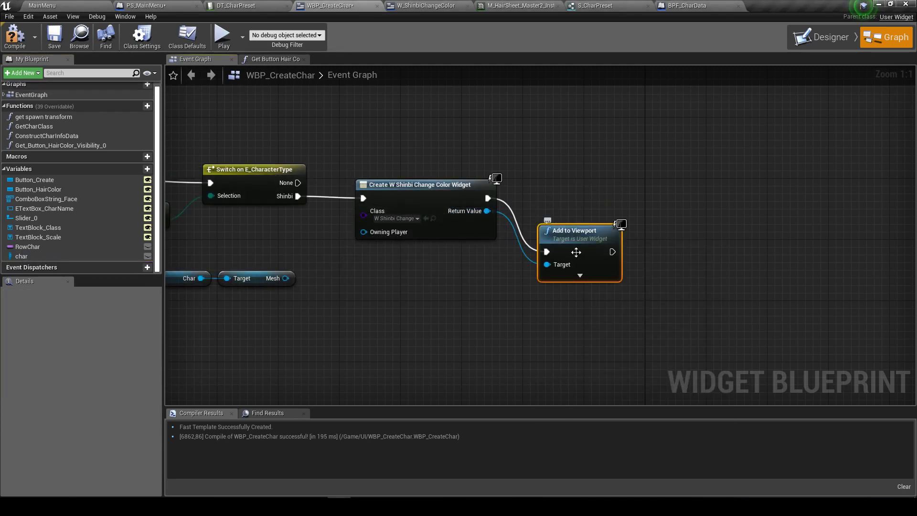
pyautogui.moveTo(577, 249); pyautogui.dragTo(556, 193)
pyautogui.scroll(-1, 513, 265)
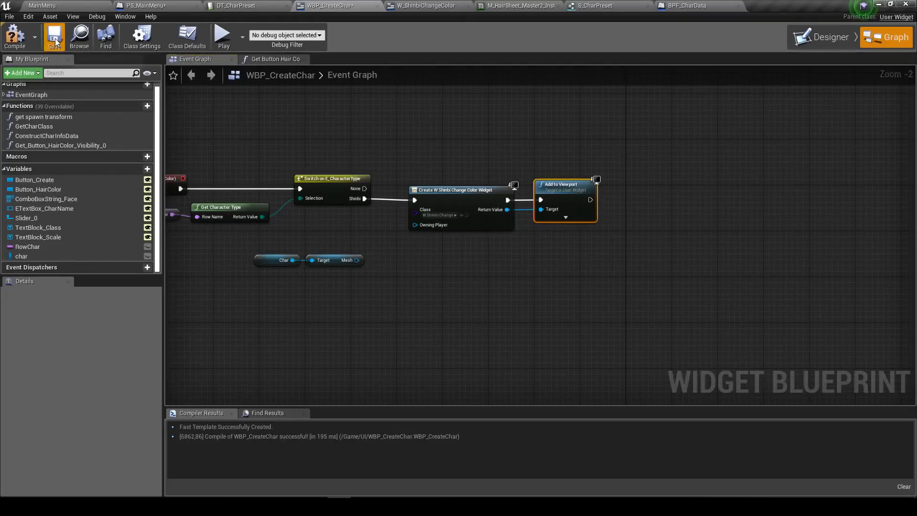
# Compile the blueprint and place the Char and Mesh nodes under the switch
pyautogui.click(14, 35)
pyautogui.moveTo(315, 310); pyautogui.dragTo(373, 327, button='right')
pyautogui.moveTo(305, 301)
pyautogui.mouseDown()
pyautogui.moveTo(380, 286)
pyautogui.moveTo(511, 284)
pyautogui.mouseUp()
pyautogui.scroll(2, 475, 263)
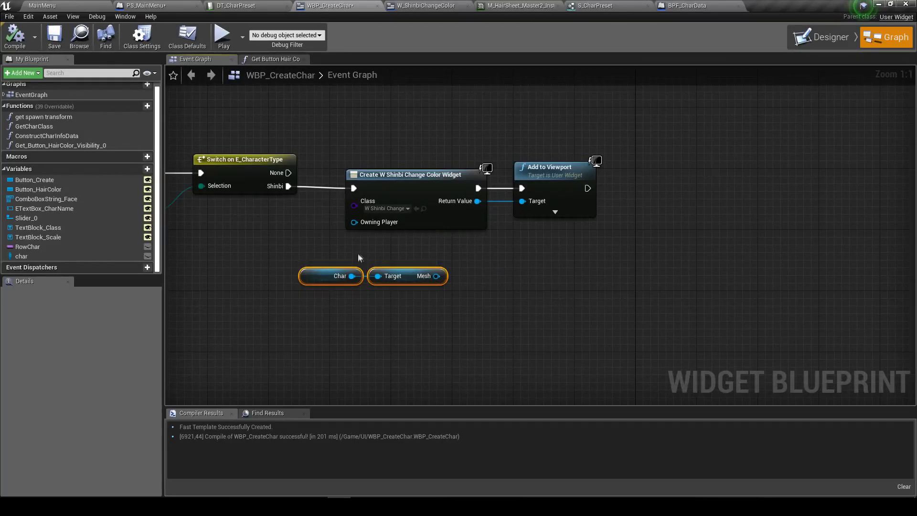
pyautogui.moveTo(410, 277); pyautogui.dragTo(297, 285)
pyautogui.moveTo(344, 284); pyautogui.dragTo(445, 263, button='right')
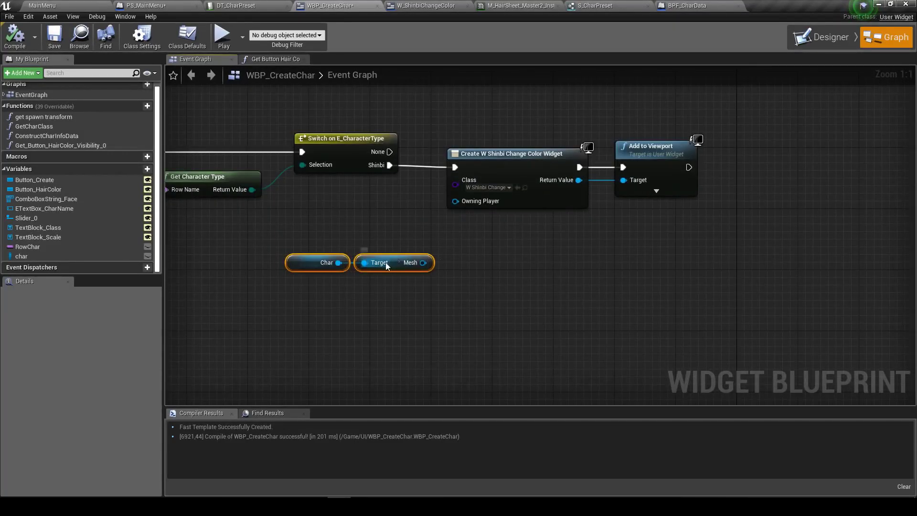
pyautogui.moveTo(397, 262)
pyautogui.mouseDown()
pyautogui.moveTo(303, 270)
pyautogui.moveTo(360, 297)
pyautogui.mouseUp()
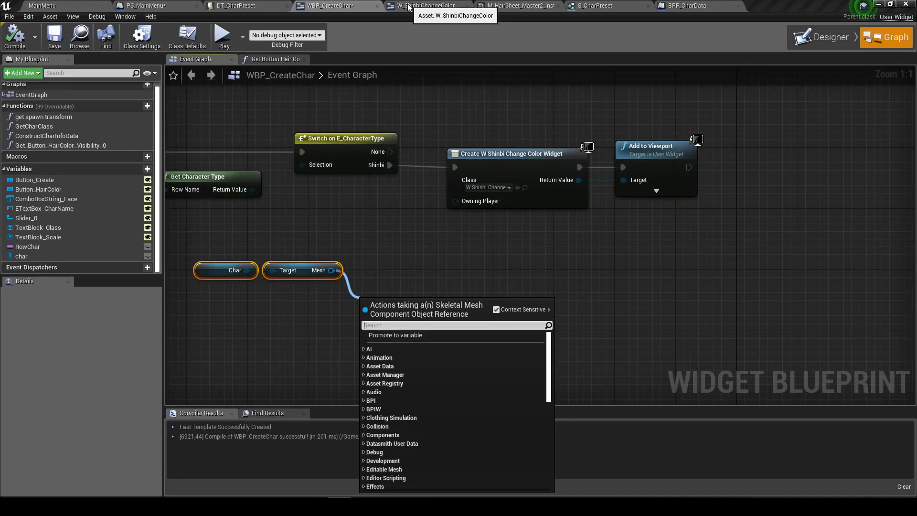
# Close the S_CharPreset and extra asset editors, returning to DT_CharPreset
pyautogui.click(633, 6)
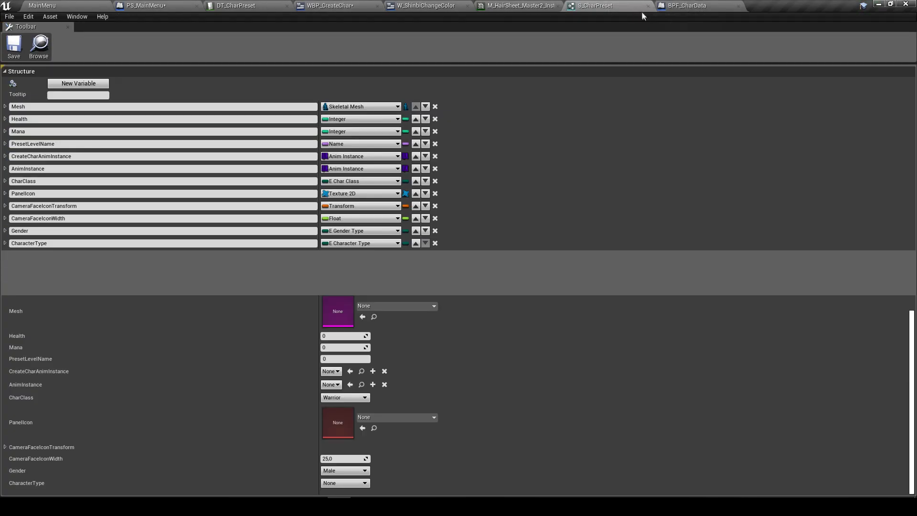
pyautogui.click(649, 5)
pyautogui.click(646, 6)
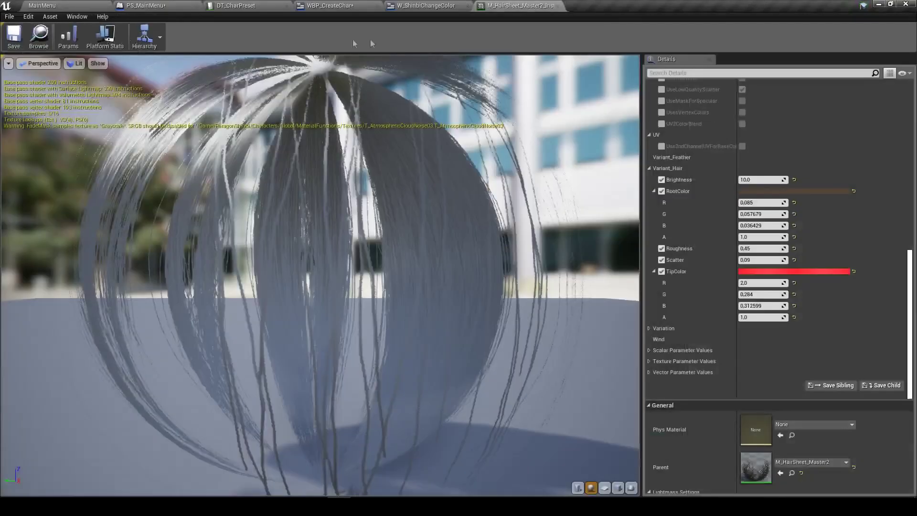
pyautogui.click(239, 6)
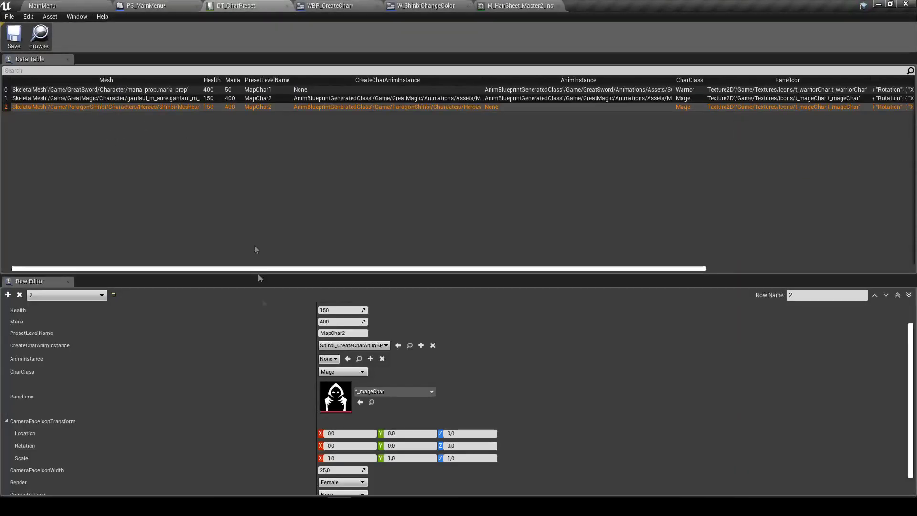
# Set row 2's CharacterType to Shinbi in DT_CharPreset
pyautogui.scroll(-1, 315, 396)
pyautogui.click(339, 482)
pyautogui.click(332, 473)
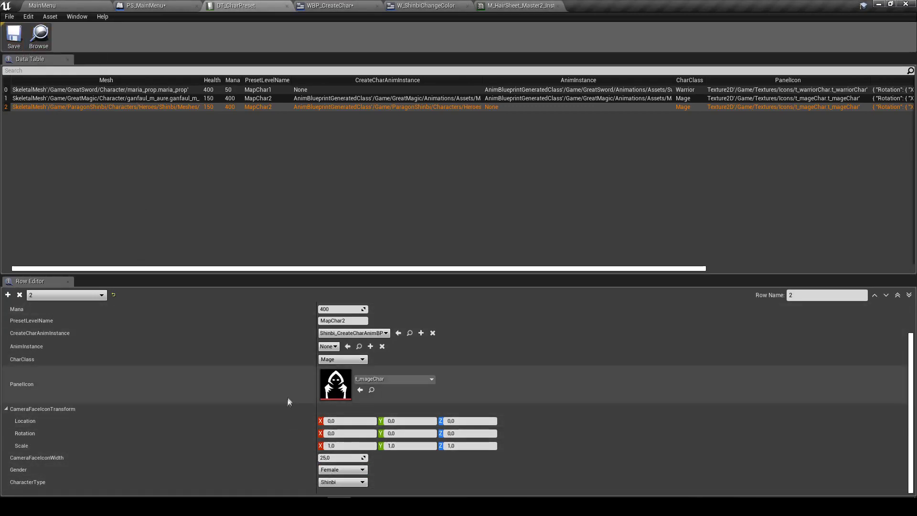
pyautogui.scroll(3, 273, 402)
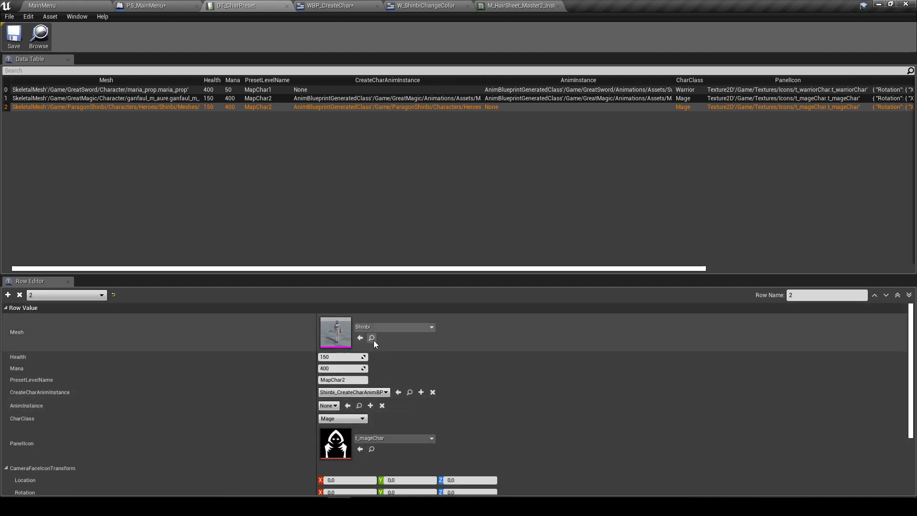
# Locate the Shinbi skeletal mesh in the content browser and open it
pyautogui.click(373, 339)
pyautogui.moveTo(233, 419)
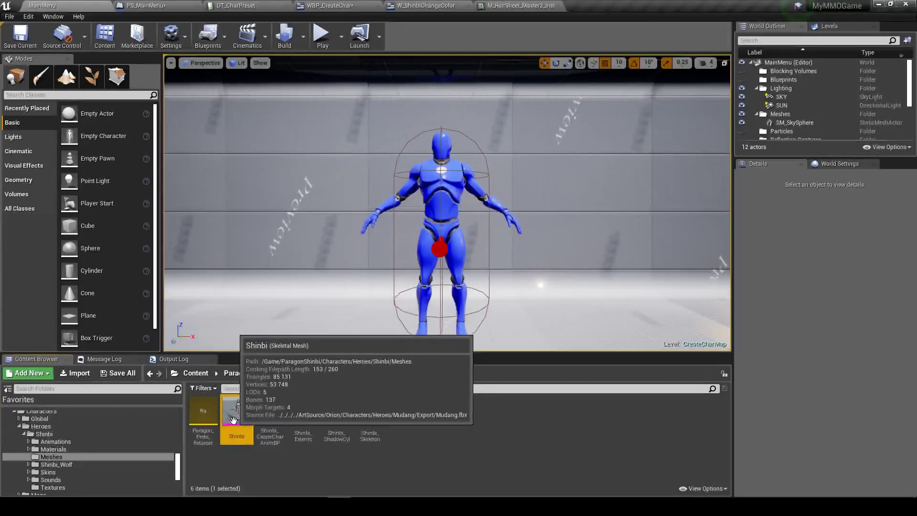
pyautogui.doubleClick(235, 416)
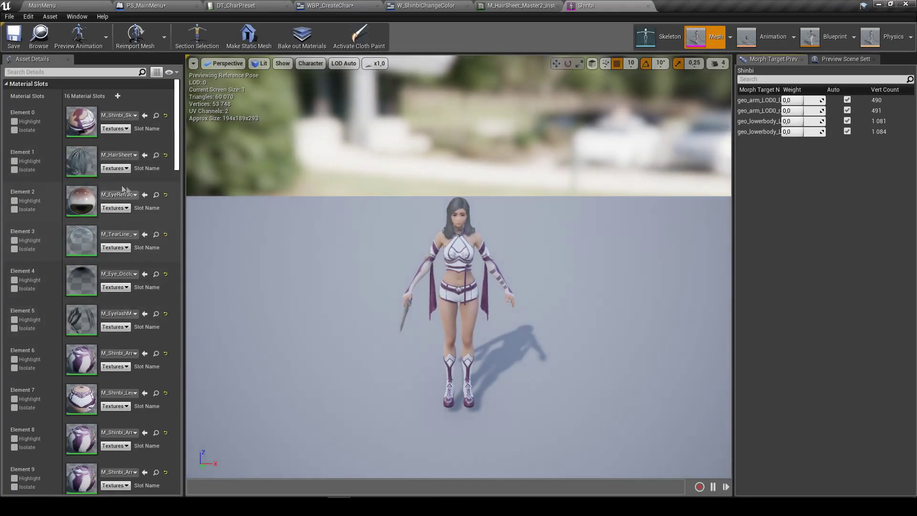
pyautogui.moveTo(176, 145); pyautogui.dragTo(181, 162)
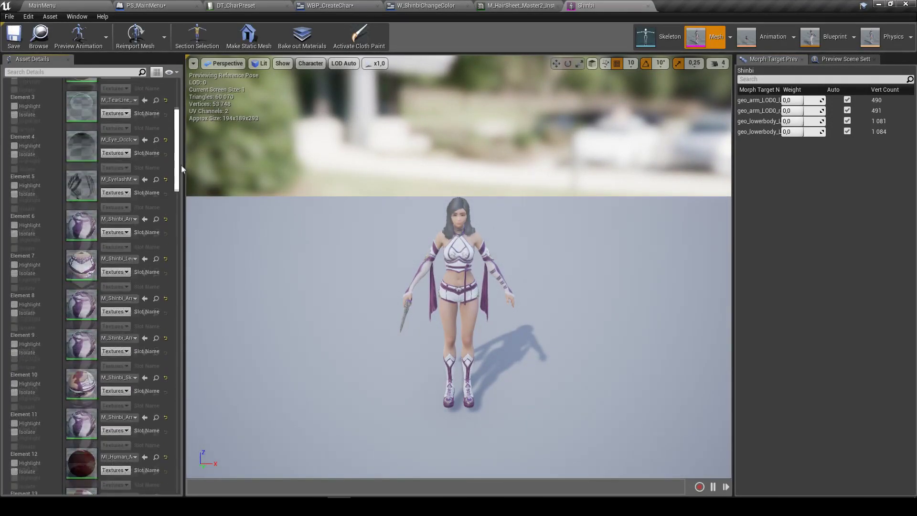
pyautogui.moveTo(182, 162); pyautogui.dragTo(181, 152)
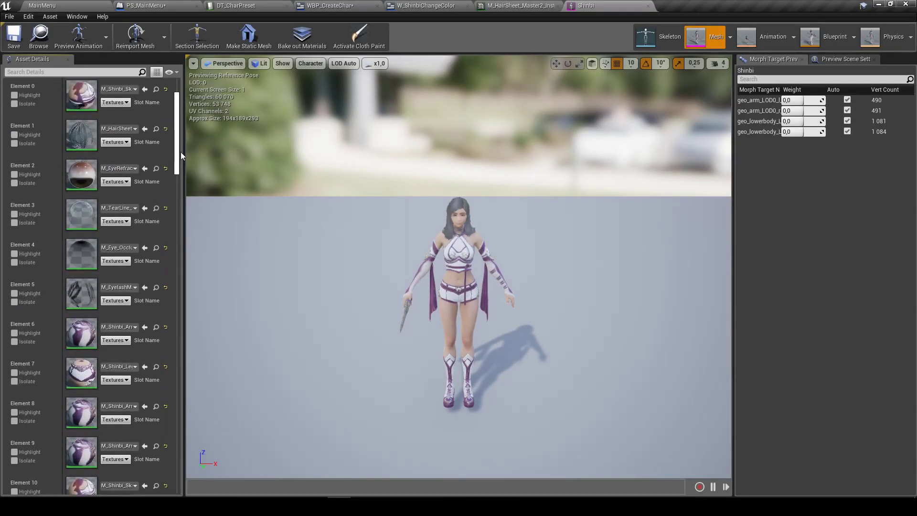
# Return through the editor tabs to the WBP_CreateChar Event Graph
pyautogui.click(521, 5)
pyautogui.click(420, 6)
pyautogui.click(323, 7)
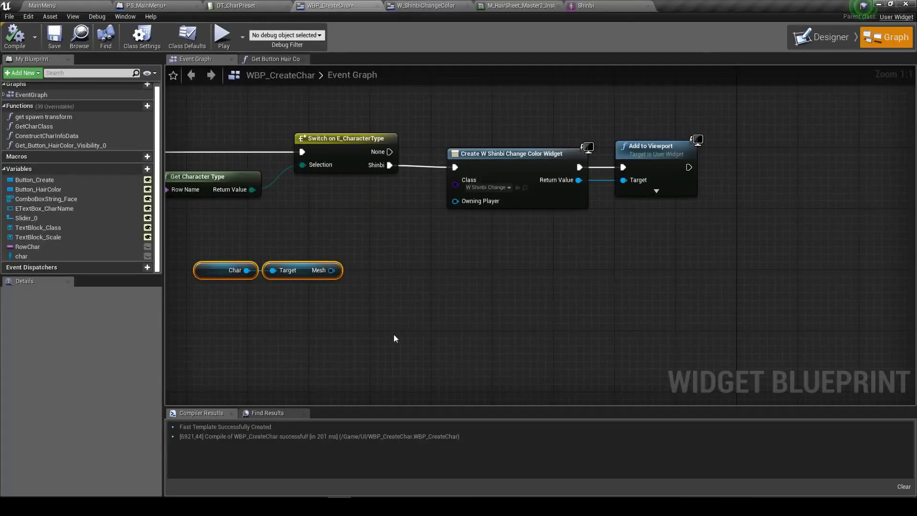
# Add a Get Material node fed by the Mesh output, with Element Index 1
pyautogui.moveTo(296, 270)
pyautogui.mouseDown()
pyautogui.moveTo(189, 332)
pyautogui.moveTo(310, 328)
pyautogui.mouseUp()
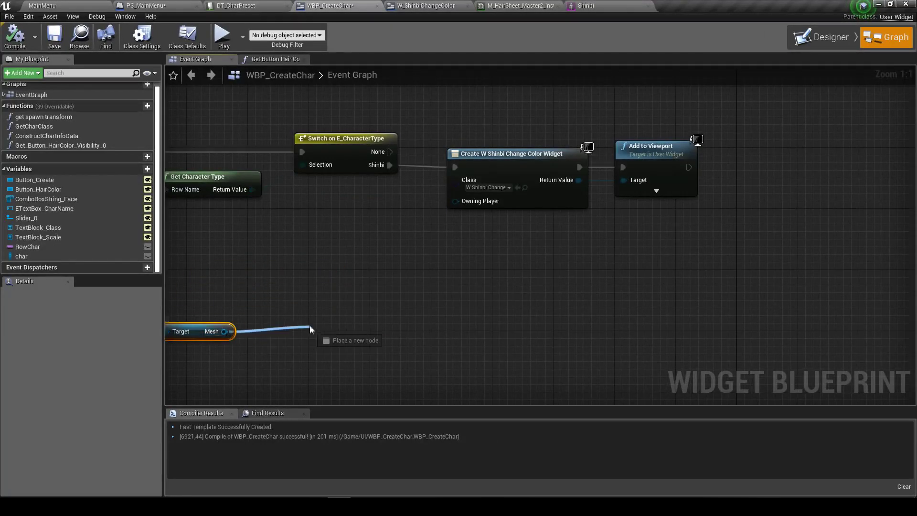
pyautogui.write('get')
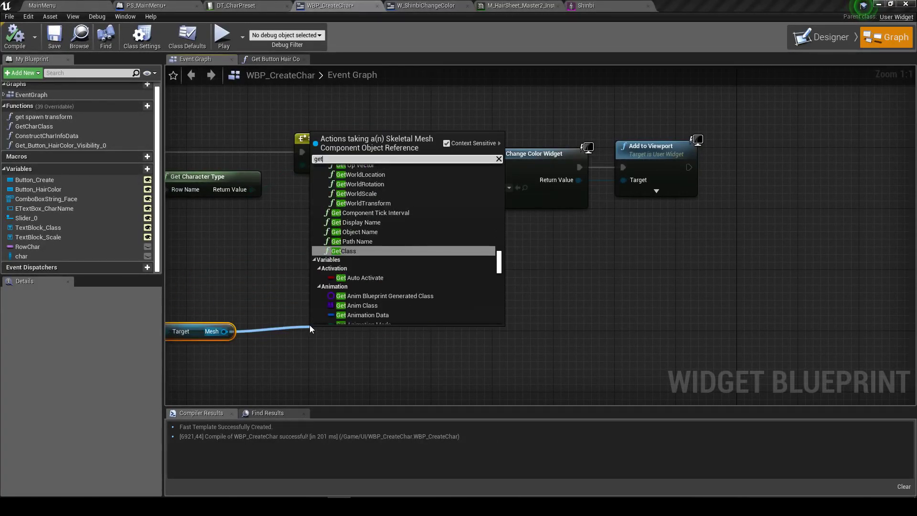
pyautogui.write(' mater')
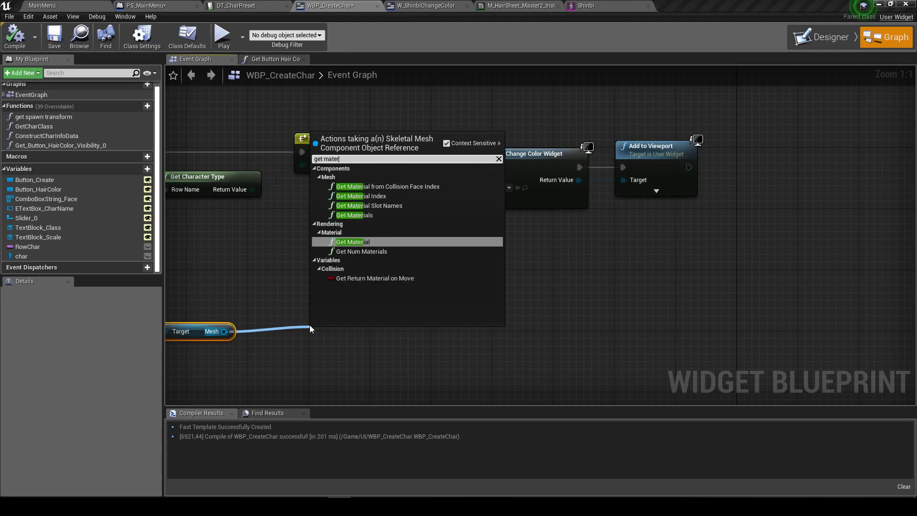
pyautogui.press('Return')
pyautogui.moveTo(357, 337); pyautogui.dragTo(290, 328)
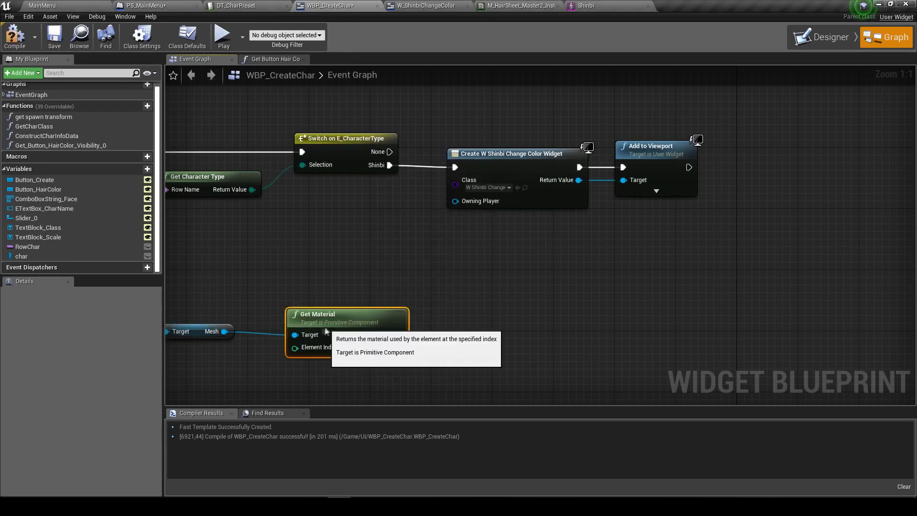
pyautogui.moveTo(290, 328); pyautogui.dragTo(388, 297, button='right')
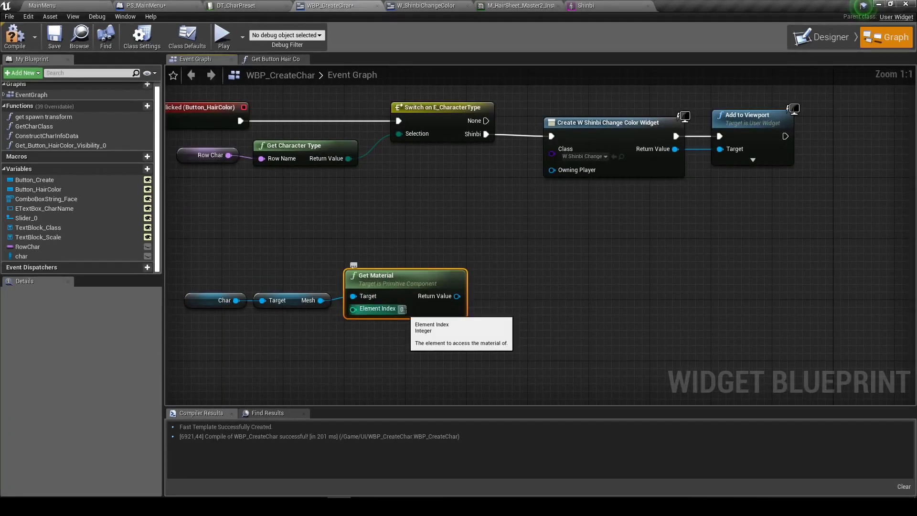
pyautogui.press('BackSpace')
pyautogui.press('BackSpace')
pyautogui.write('1')
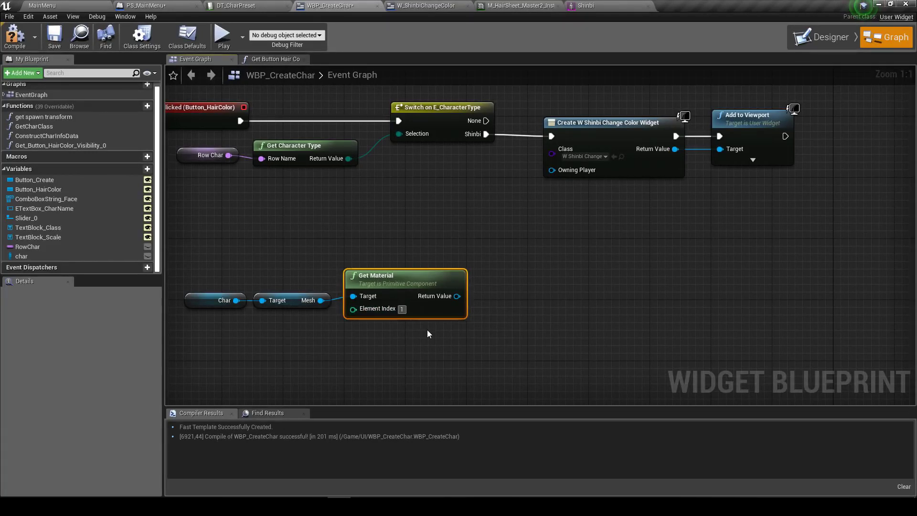
pyautogui.click(479, 315)
pyautogui.moveTo(549, 252); pyautogui.dragTo(442, 281, button='right')
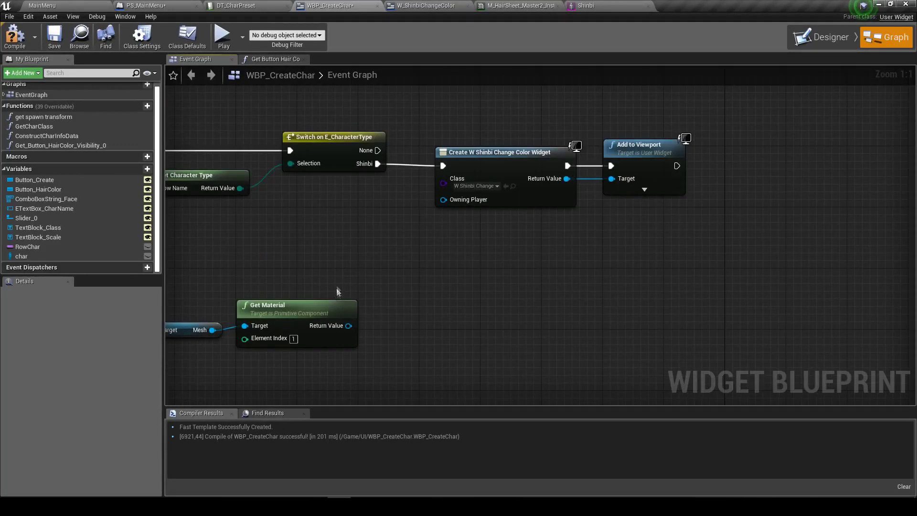
pyautogui.moveTo(338, 295); pyautogui.dragTo(373, 277, button='right')
# Drag another wire from the Mesh output and search for 'get mater'
pyautogui.moveTo(280, 324); pyautogui.dragTo(327, 281, button='right')
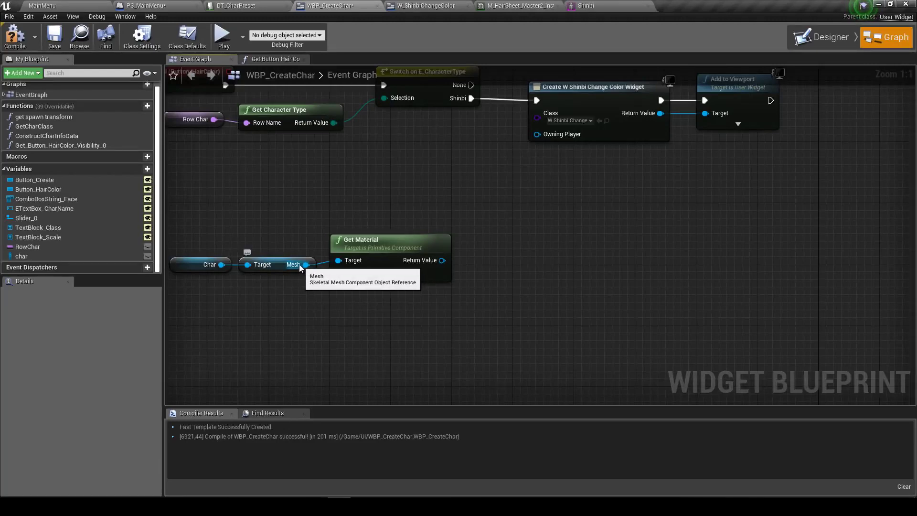
pyautogui.moveTo(306, 264); pyautogui.dragTo(311, 341)
pyautogui.write('get mater')
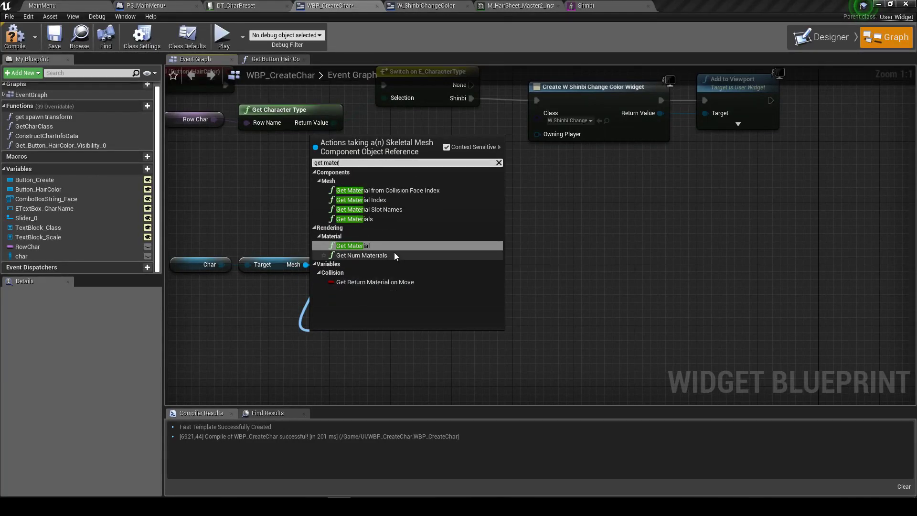
# Add a Get Materials node from the Mesh output, then delete it as unneeded
pyautogui.click(377, 219)
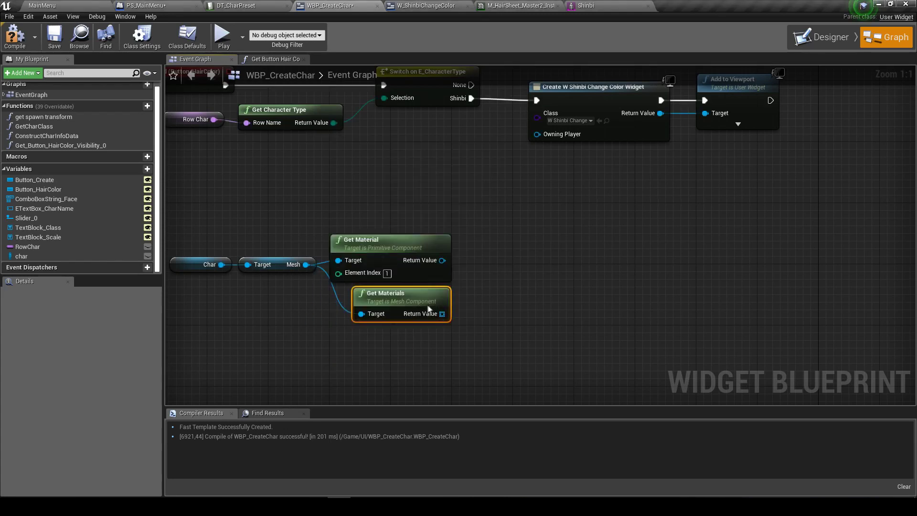
pyautogui.moveTo(403, 321); pyautogui.dragTo(418, 313)
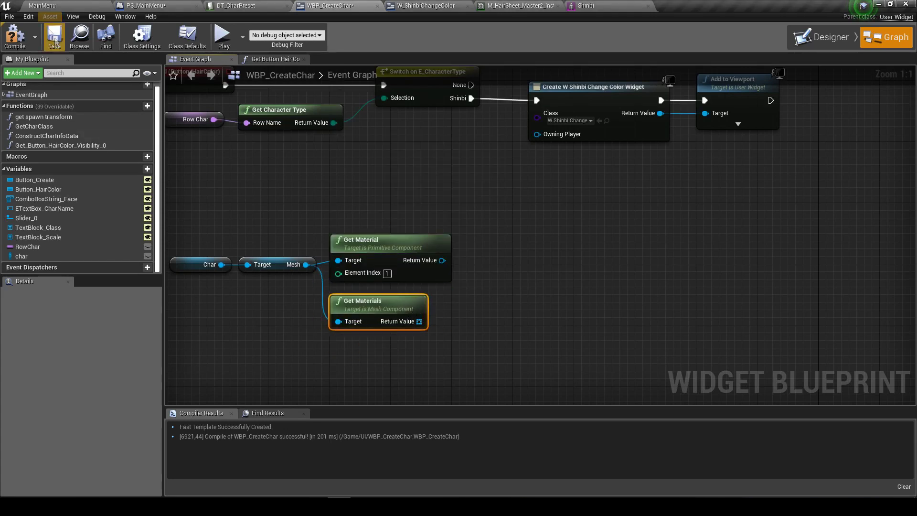
pyautogui.moveTo(418, 322); pyautogui.dragTo(491, 280)
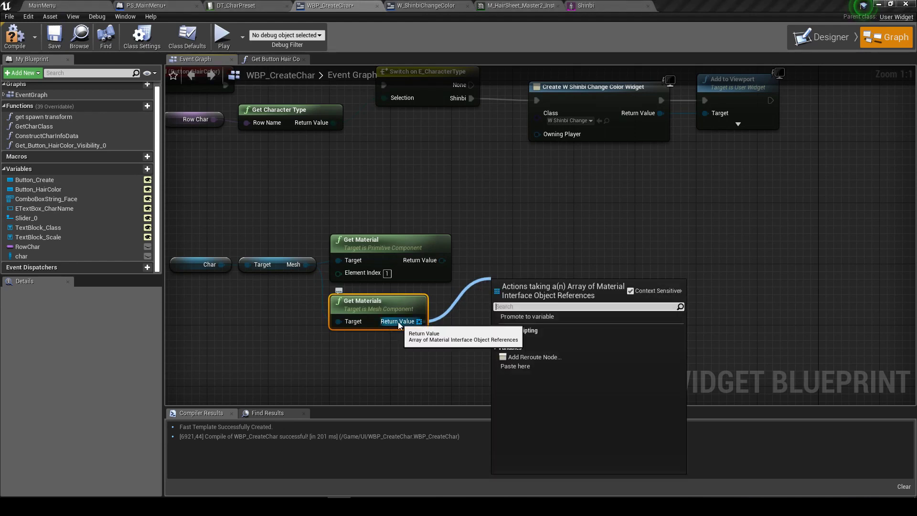
pyautogui.moveTo(419, 322)
pyautogui.mouseDown()
pyautogui.moveTo(486, 290)
pyautogui.moveTo(508, 268)
pyautogui.mouseUp()
pyautogui.click(496, 244)
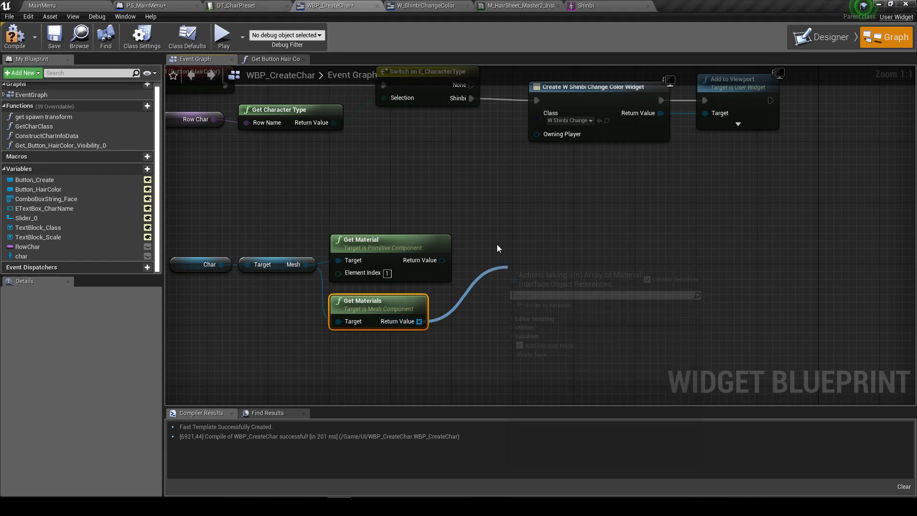
pyautogui.moveTo(415, 318); pyautogui.dragTo(482, 291)
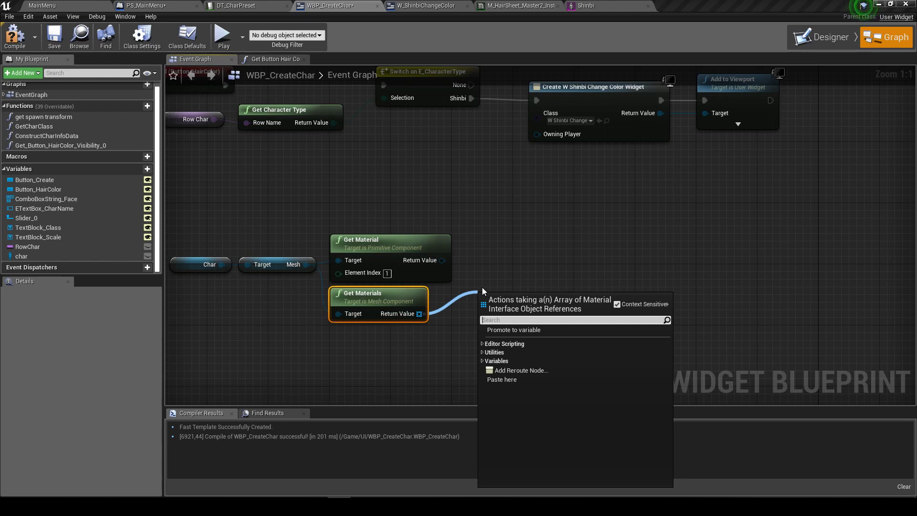
pyautogui.press('Escape')
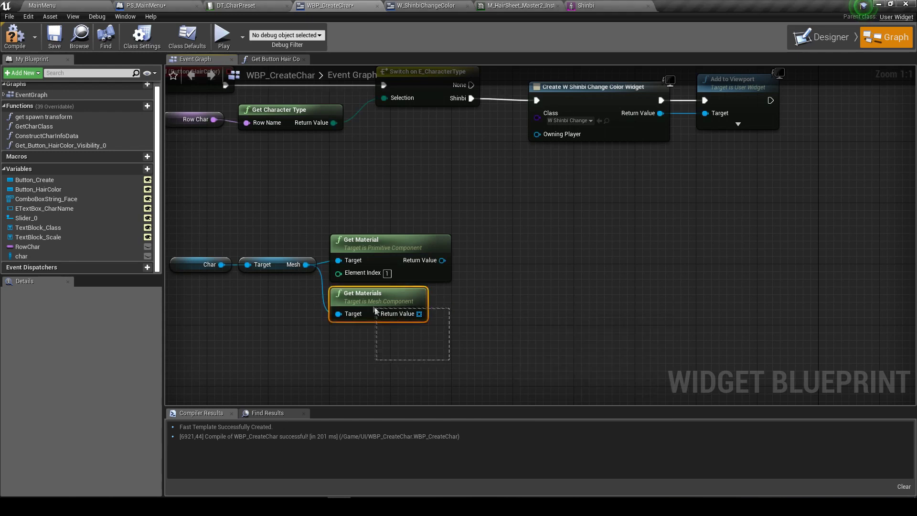
pyautogui.press('Delete')
# Reposition the Char, Mesh and Get Material nodes together and save WBP_CreateChar
pyautogui.moveTo(372, 251); pyautogui.dragTo(372, 259)
pyautogui.click(391, 314)
pyautogui.moveTo(392, 314); pyautogui.dragTo(490, 322, button='right')
pyautogui.moveTo(293, 235)
pyautogui.mouseDown()
pyautogui.moveTo(480, 282)
pyautogui.moveTo(496, 236)
pyautogui.mouseUp()
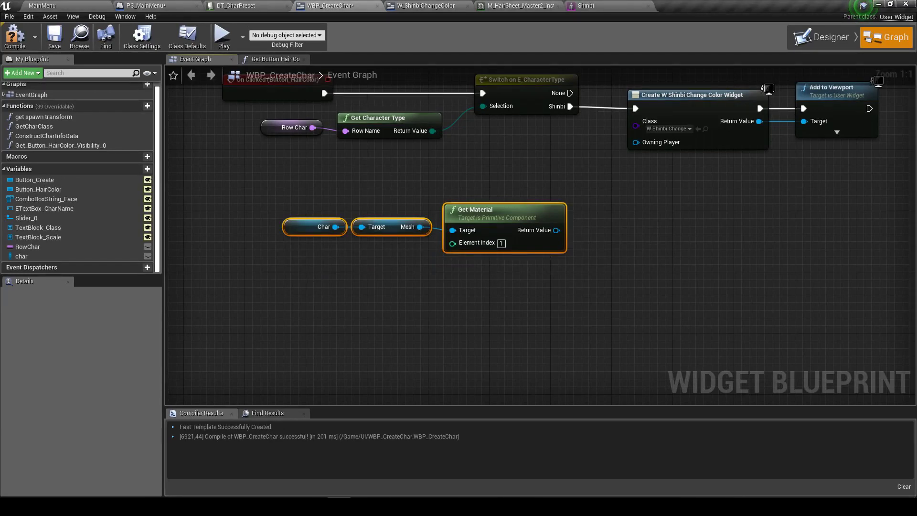
pyautogui.click(527, 273)
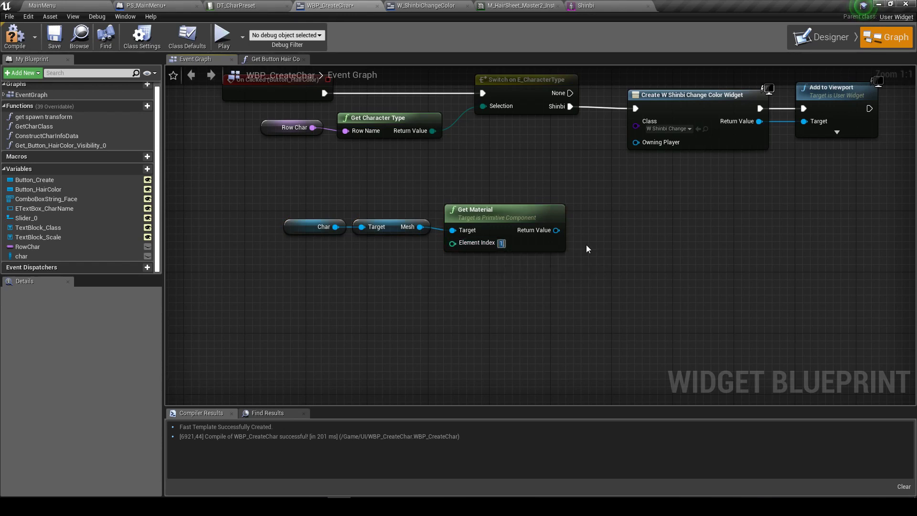
pyautogui.moveTo(505, 217); pyautogui.dragTo(498, 217)
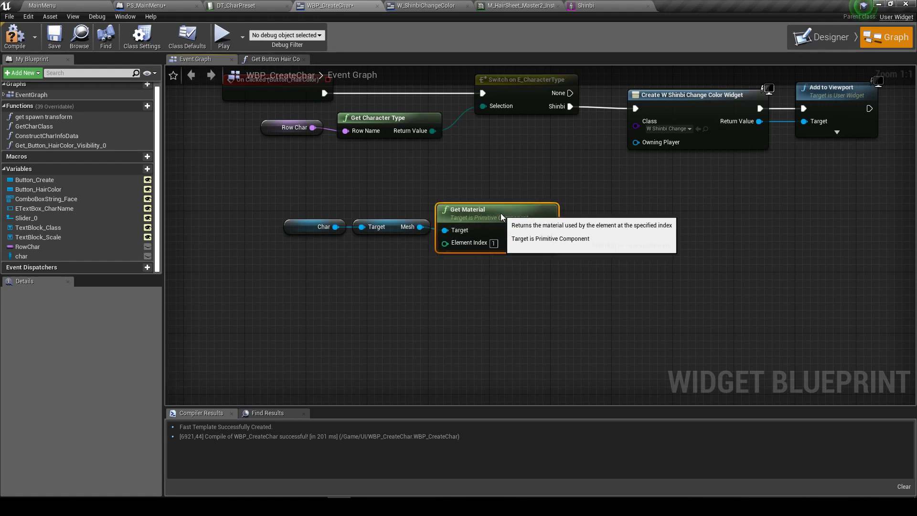
pyautogui.click(487, 190)
pyautogui.hotkey('ctrl', 's')
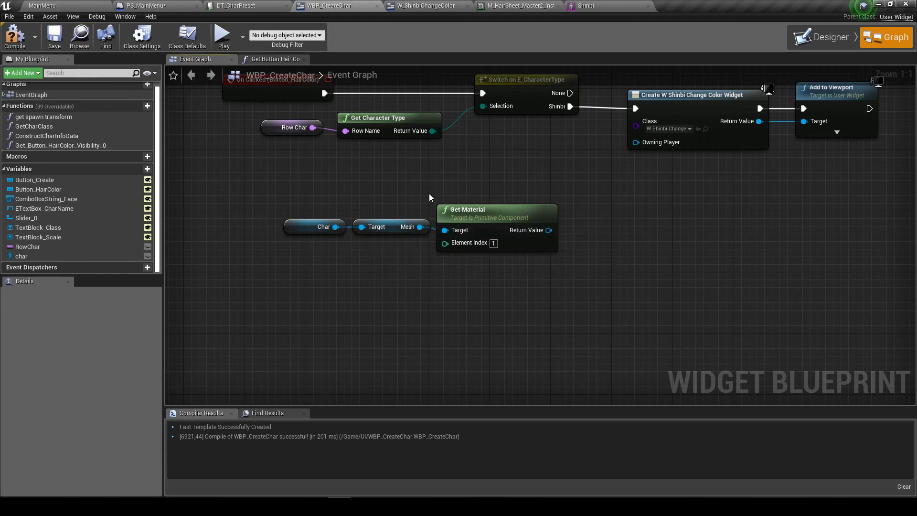
pyautogui.scroll(-2, 429, 194)
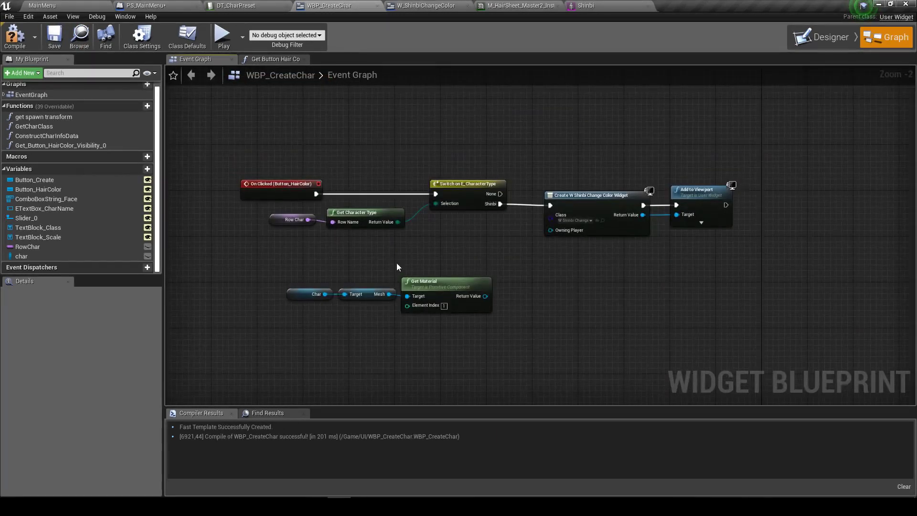
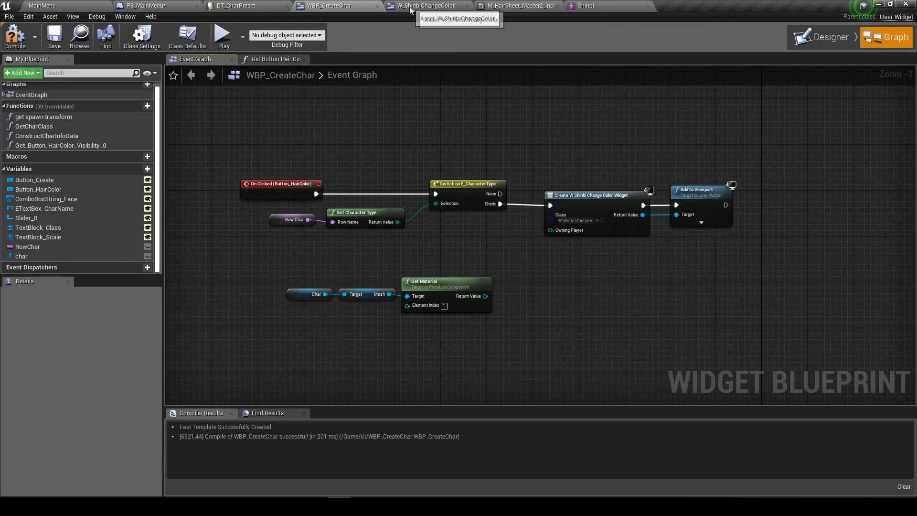
# Review the Shinbi row in DT_CharPreset, then return to MainMenu and scroll the folder tree
pyautogui.click(248, 6)
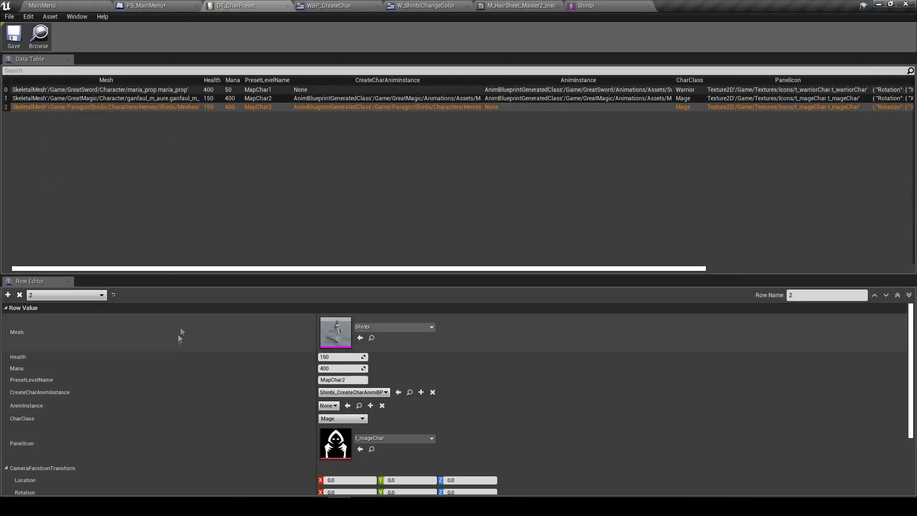
pyautogui.scroll(-3, 182, 334)
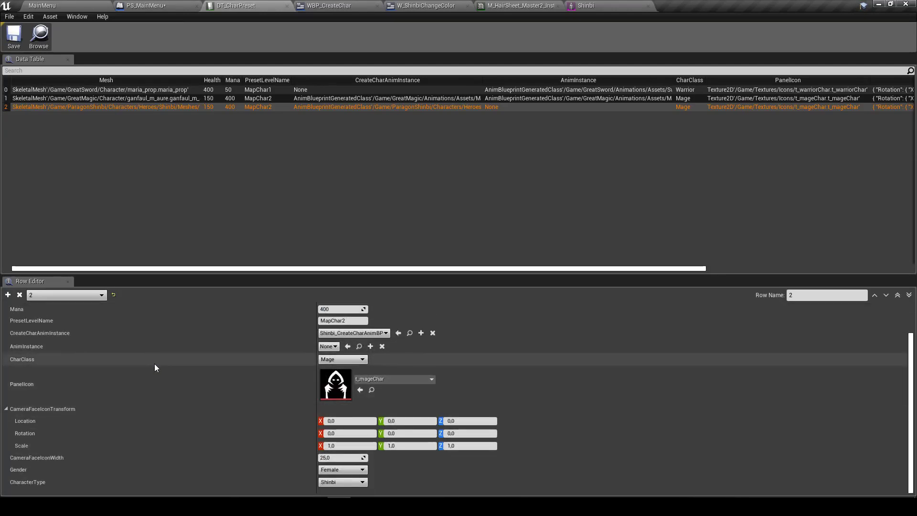
pyautogui.click(42, 5)
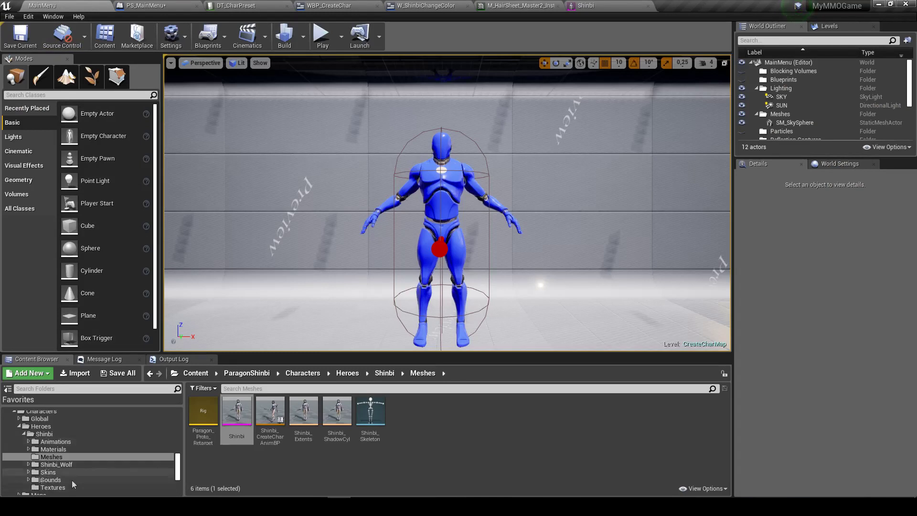
pyautogui.scroll(2, 71, 480)
pyautogui.scroll(2, 67, 472)
pyautogui.scroll(1, 62, 466)
pyautogui.scroll(2, 59, 459)
pyautogui.scroll(2, 60, 459)
pyautogui.scroll(2, 60, 458)
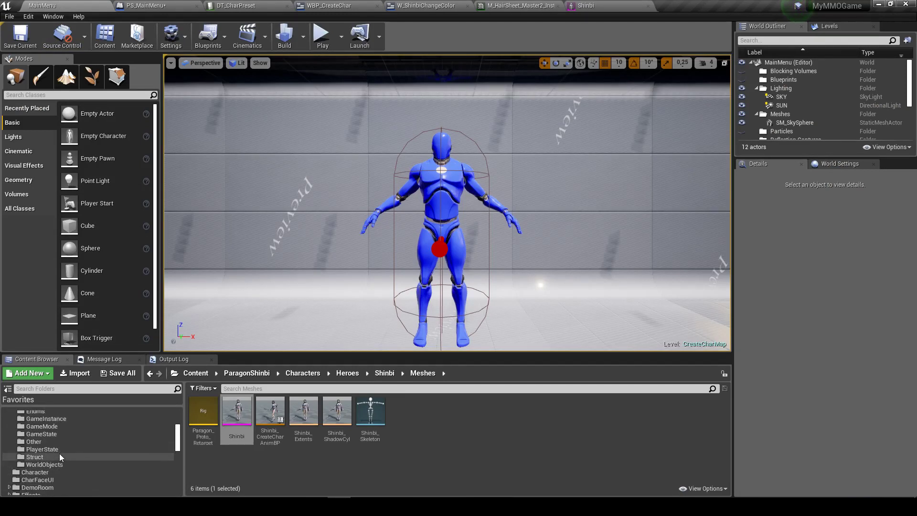
# Create a Blueprint Structure named S_HairParams in the Struct folder, open it, and start renaming its member
pyautogui.click(60, 457)
pyautogui.rightClick(466, 428)
pyautogui.moveTo(517, 402)
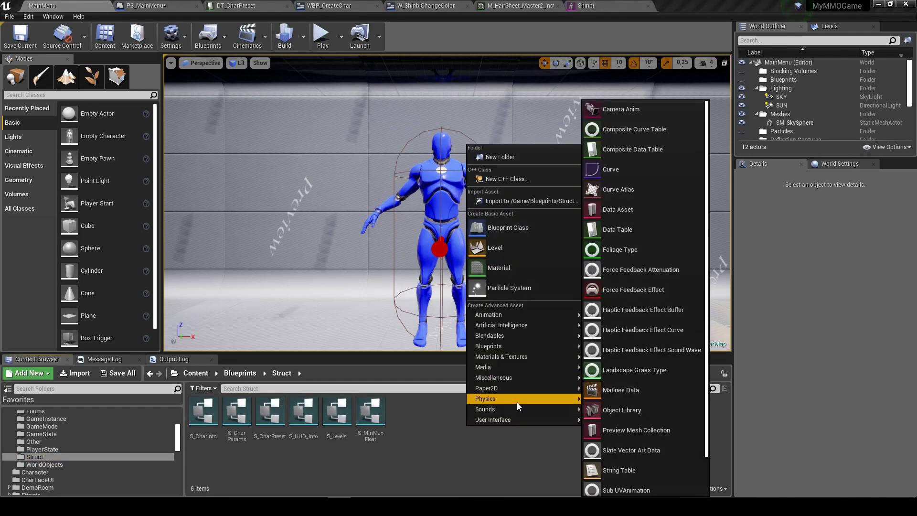
pyautogui.moveTo(525, 363)
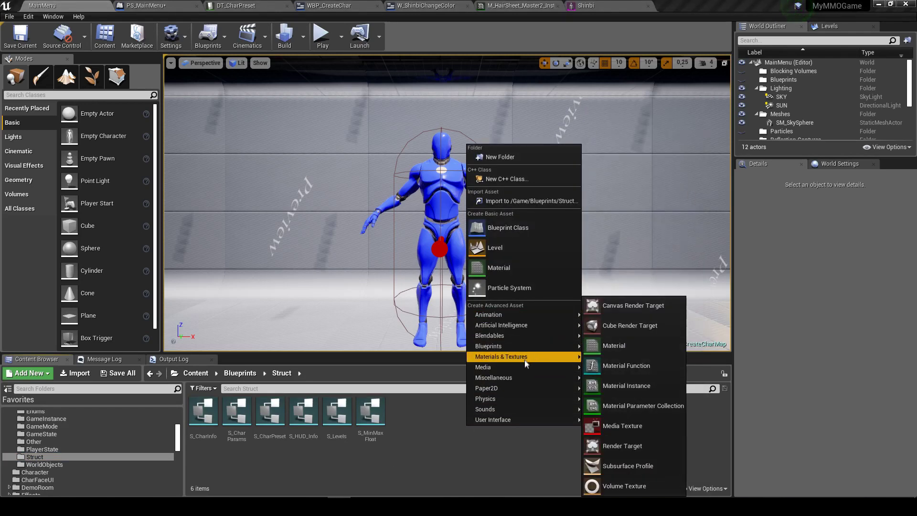
pyautogui.moveTo(516, 346)
pyautogui.click(631, 451)
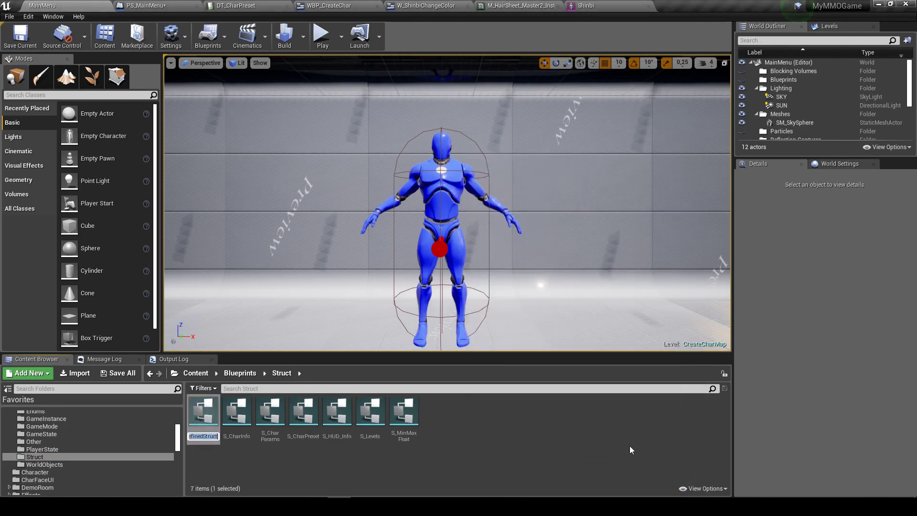
pyautogui.write('S')
pyautogui.write('_HairParams')
pyautogui.press('Return')
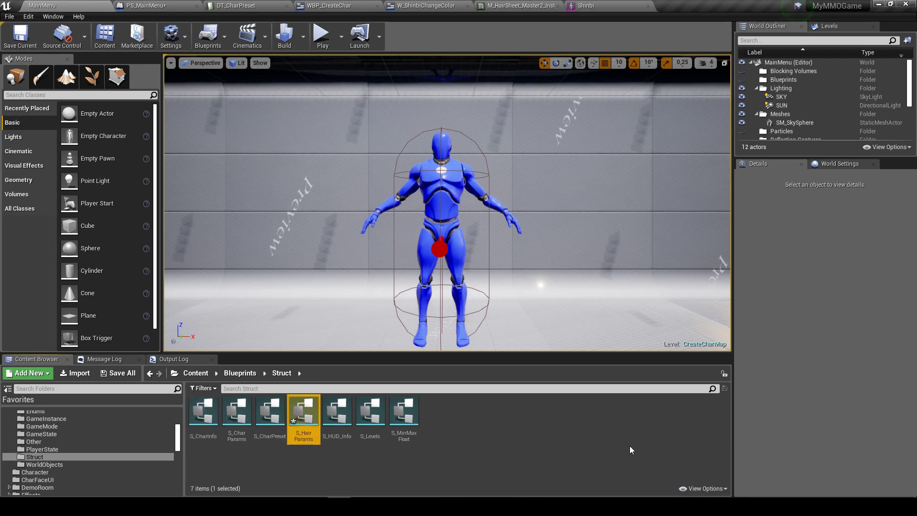
pyautogui.press('Return')
pyautogui.click(54, 108)
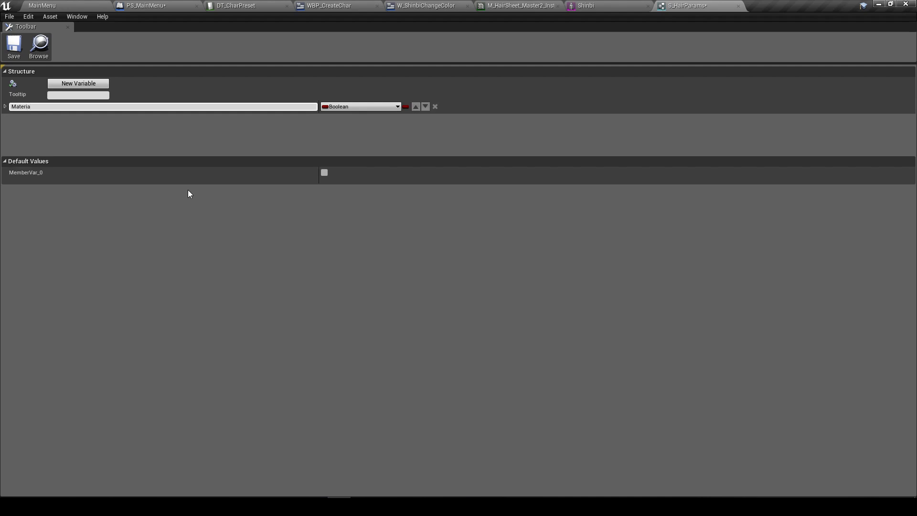
# Name the member MaterialIndex as an Integer, save S_HairParams, and close it for MainMenu
pyautogui.write('lIndex')
pyautogui.press('Return')
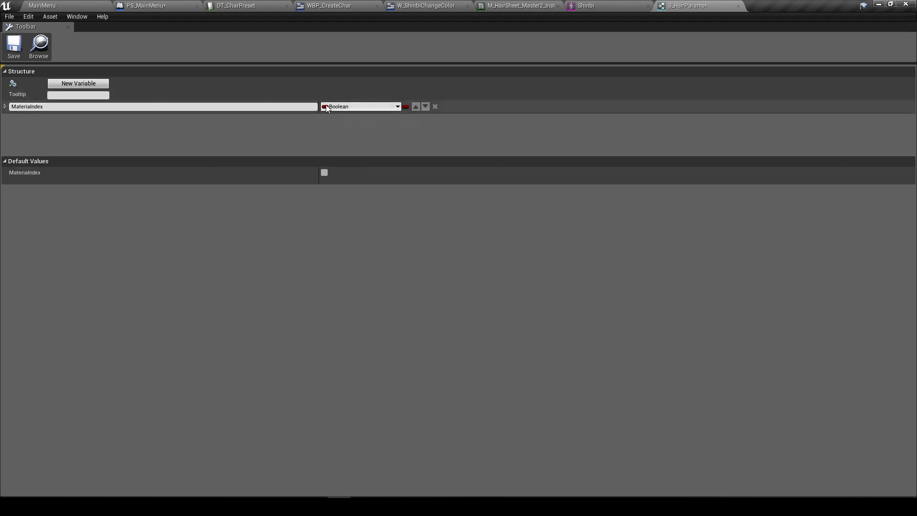
pyautogui.click(360, 106)
pyautogui.click(307, 149)
pyautogui.click(14, 45)
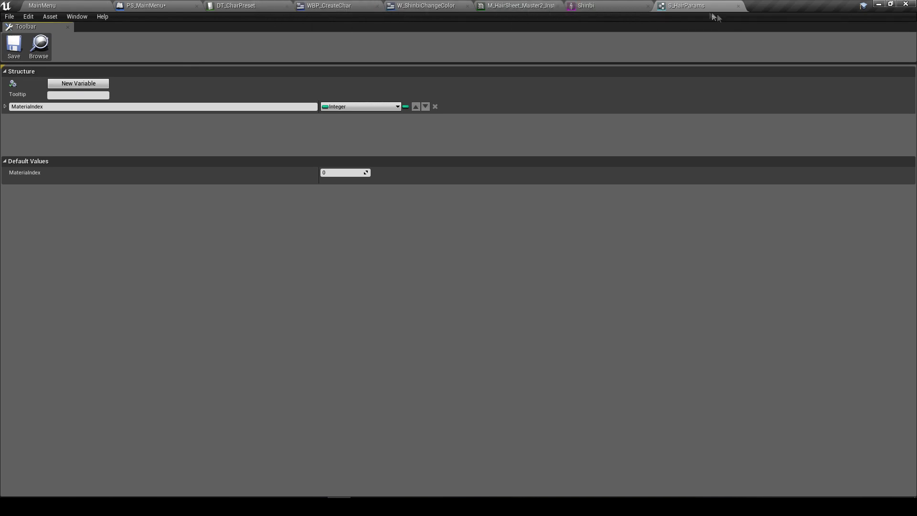
pyautogui.click(738, 5)
pyautogui.click(81, 4)
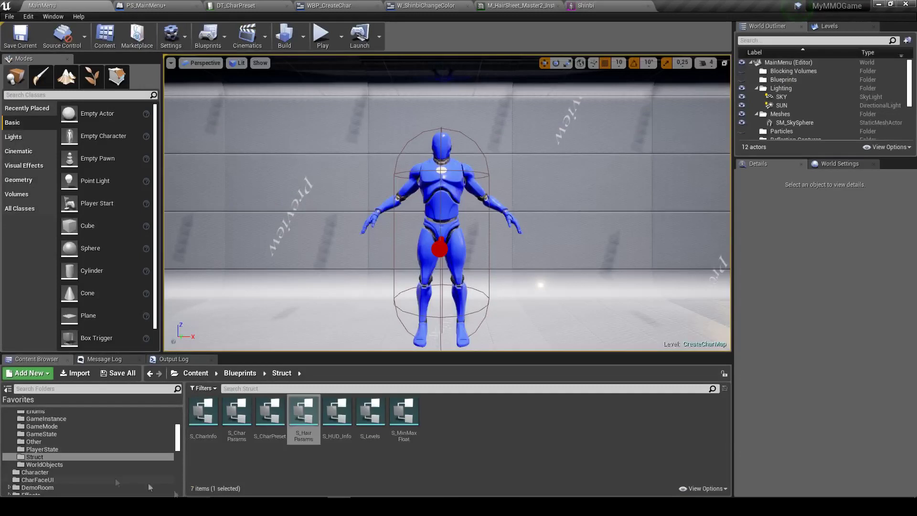
# Open S_CharPreset and enlarge its member list so all members are visible
pyautogui.doubleClick(270, 414)
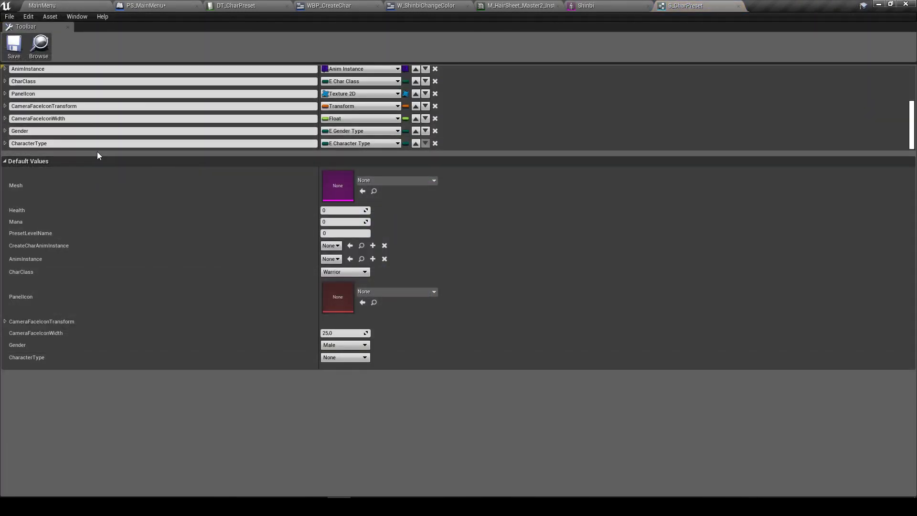
pyautogui.moveTo(97, 153); pyautogui.dragTo(100, 225)
pyautogui.scroll(3, 238, 116)
pyautogui.scroll(-2, 241, 120)
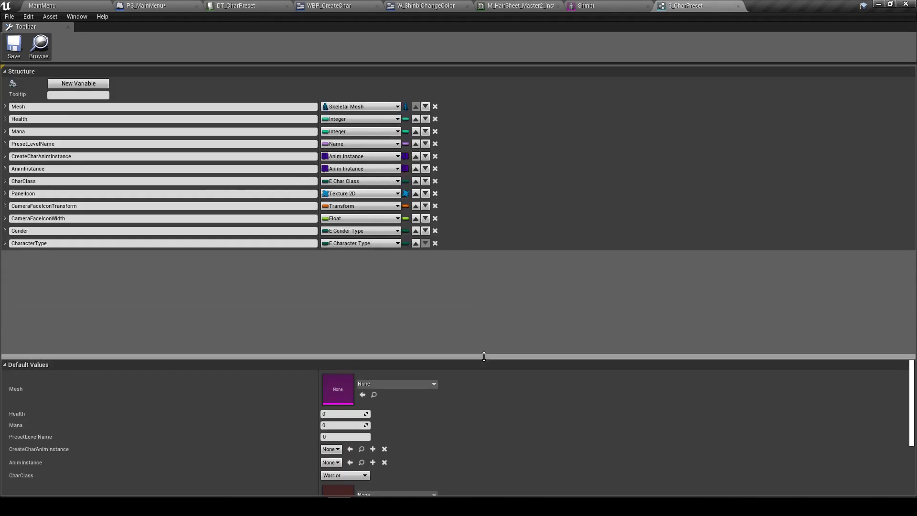
pyautogui.moveTo(468, 222); pyautogui.dragTo(480, 359)
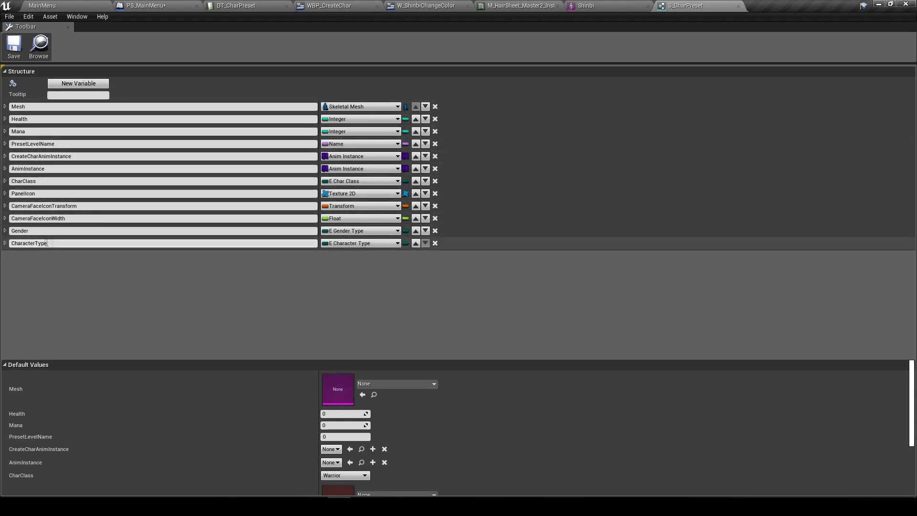
# Add a HairParams member of type S Hair Params and save S_CharPreset
pyautogui.click(98, 82)
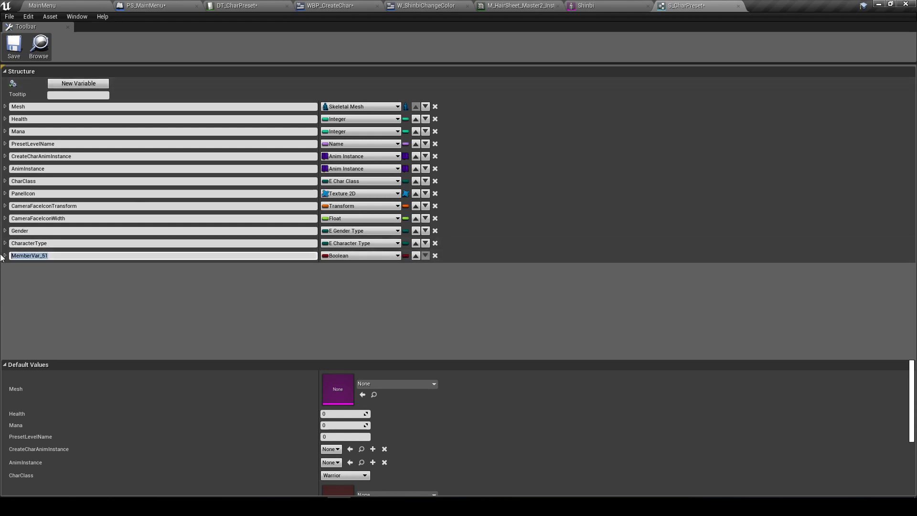
pyautogui.write('Hair')
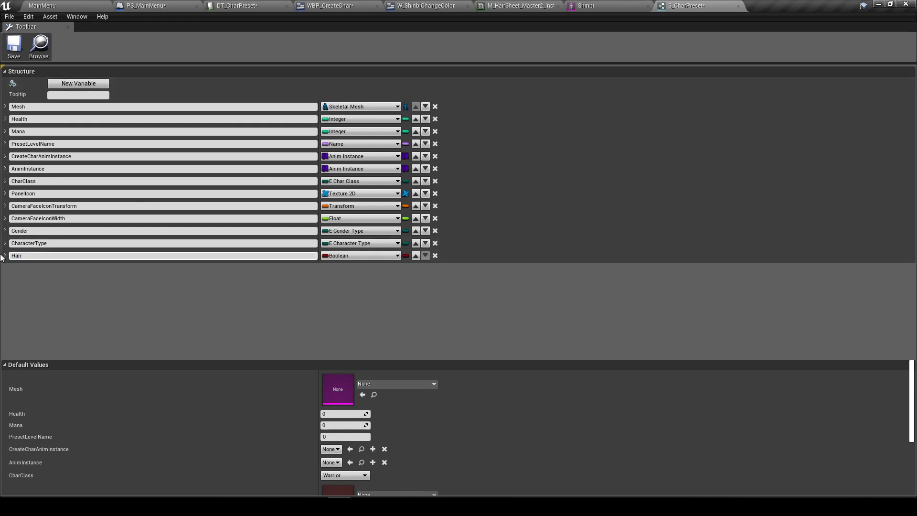
pyautogui.write('p')
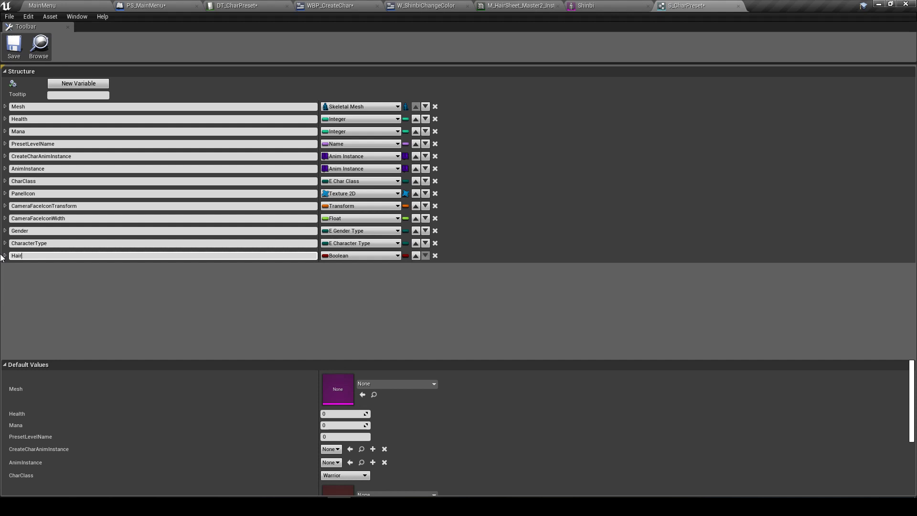
pyautogui.press('Return')
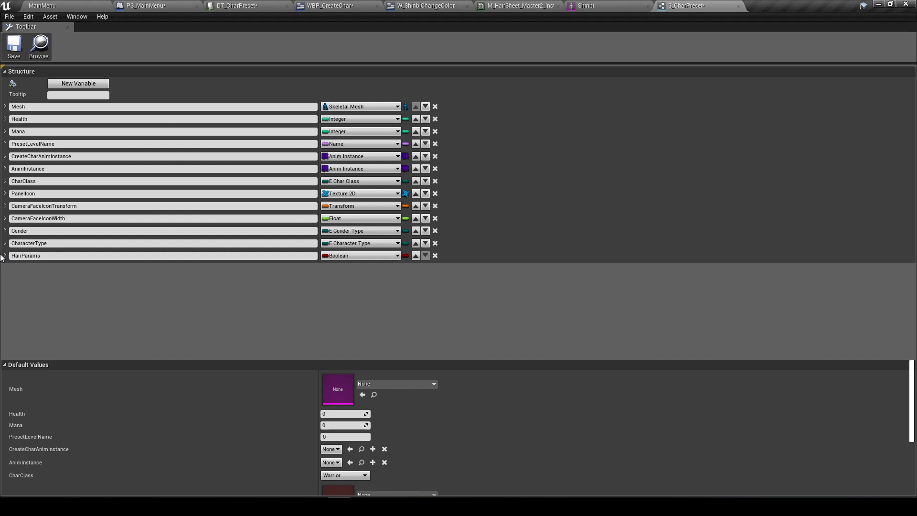
pyautogui.click(378, 257)
pyautogui.write('hair')
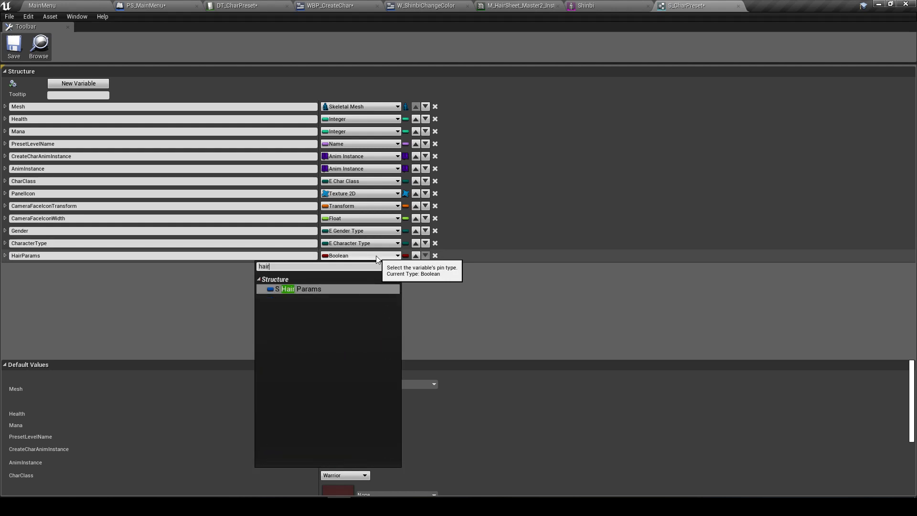
pyautogui.press('Return')
pyautogui.click(13, 53)
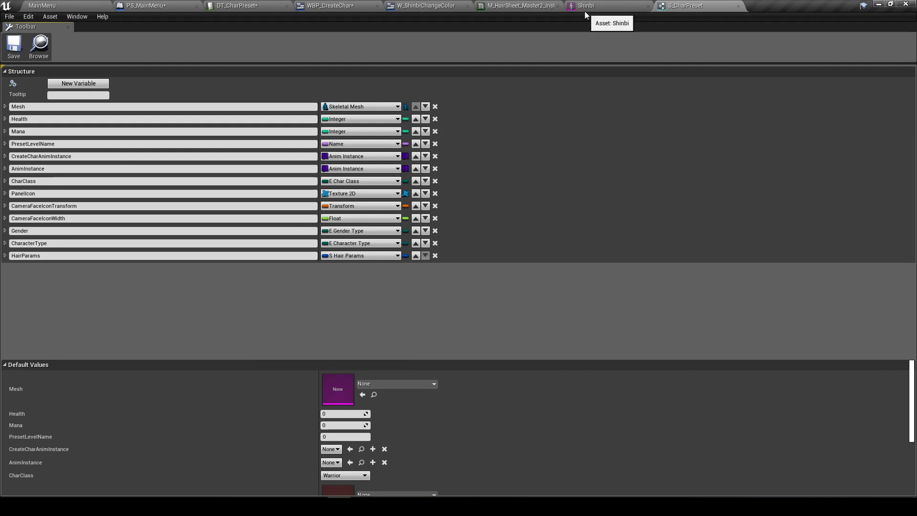
# Back in the level editor, select BPF_CharData in the BPF folder
pyautogui.click(83, 4)
pyautogui.scroll(2, 80, 436)
pyautogui.click(79, 442)
pyautogui.click(212, 430)
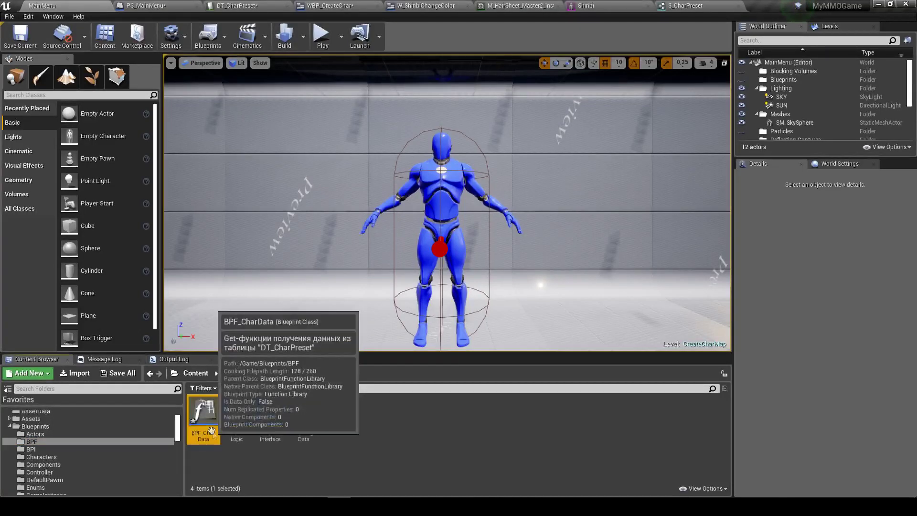
# Open the BPF_CharData blueprint and compile it from the File menu
pyautogui.doubleClick(212, 429)
pyautogui.click(9, 16)
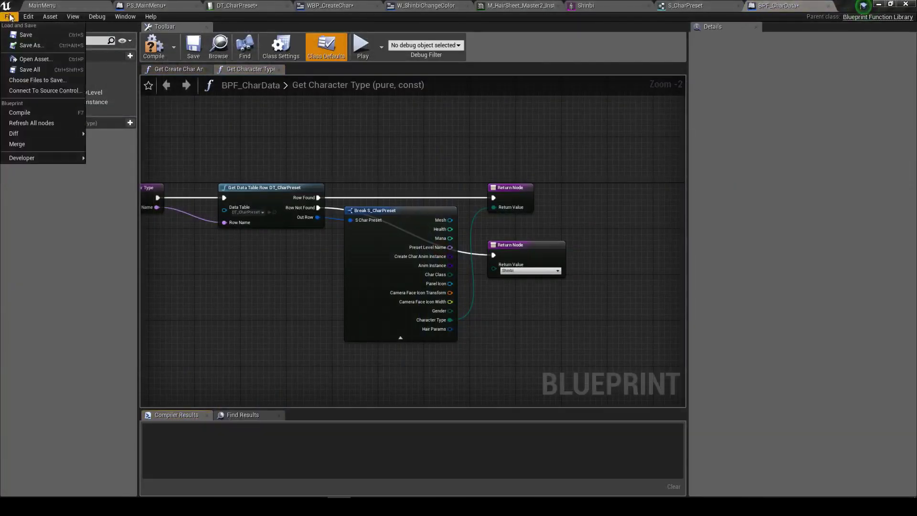
pyautogui.click(41, 115)
# Duplicate GetCharacterType and break its Hair Params output into a Break S_HairParams node
pyautogui.click(64, 111)
pyautogui.hotkey('ctrl', 'w')
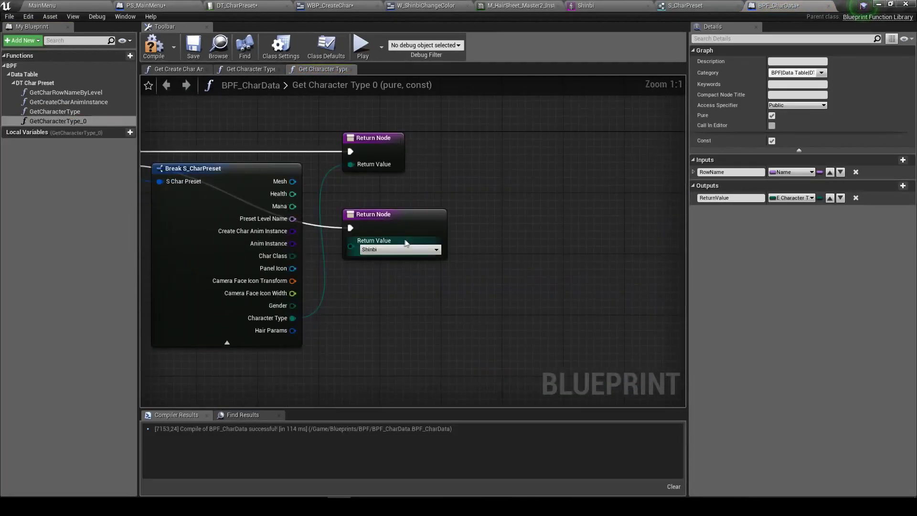
pyautogui.moveTo(406, 244); pyautogui.dragTo(605, 236)
pyautogui.moveTo(362, 144); pyautogui.dragTo(553, 144)
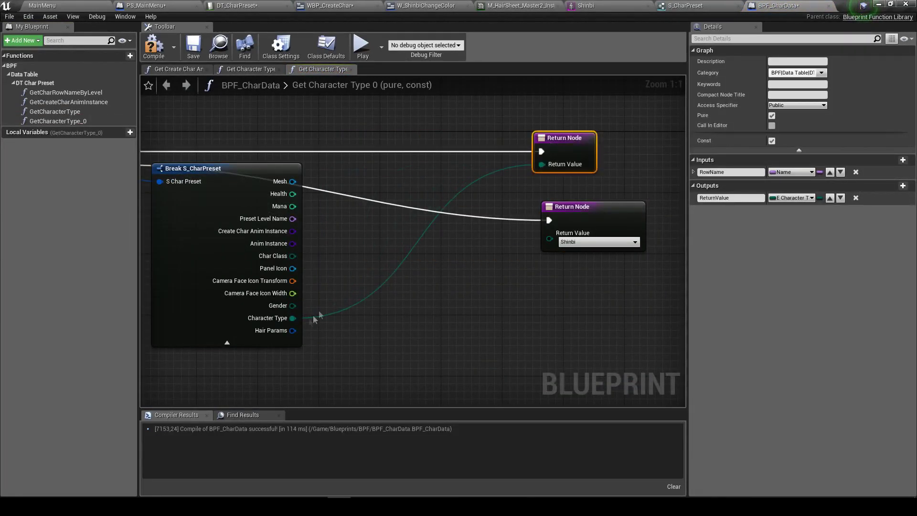
pyautogui.moveTo(294, 330); pyautogui.dragTo(314, 316)
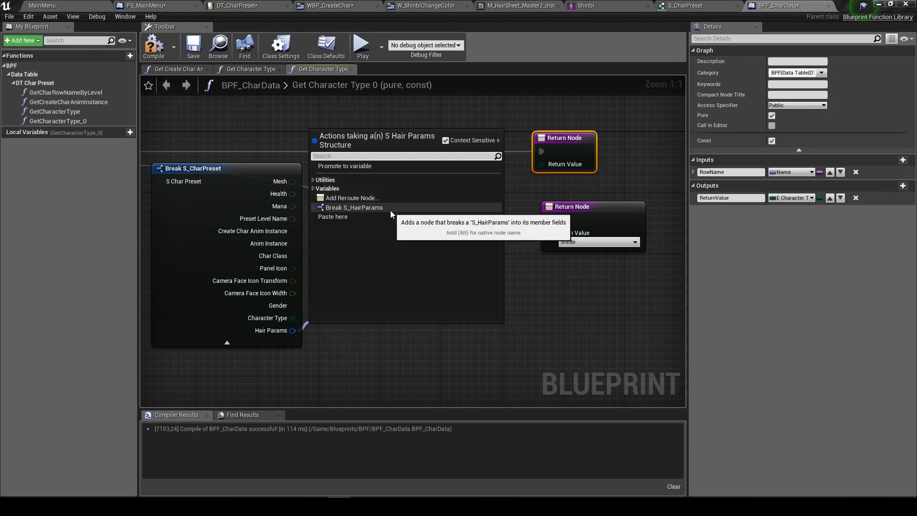
pyautogui.click(390, 210)
pyautogui.moveTo(384, 329); pyautogui.dragTo(402, 290)
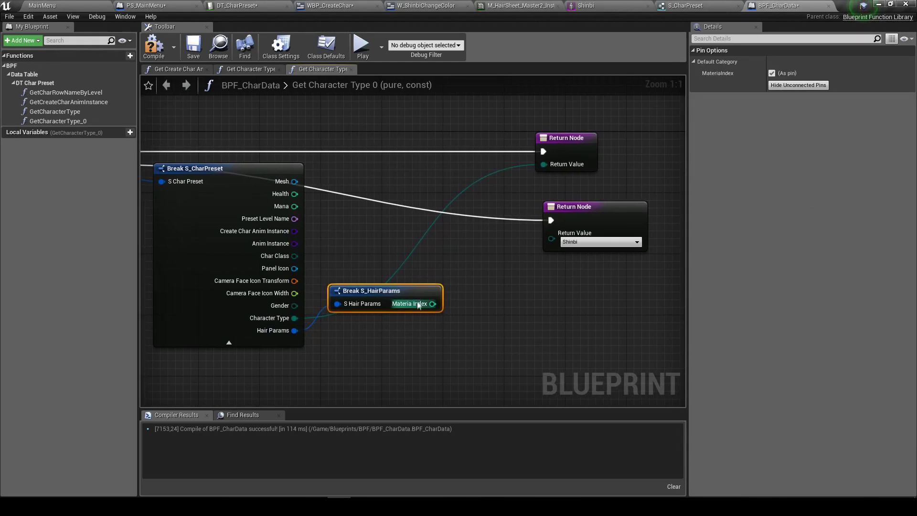
pyautogui.click(683, 8)
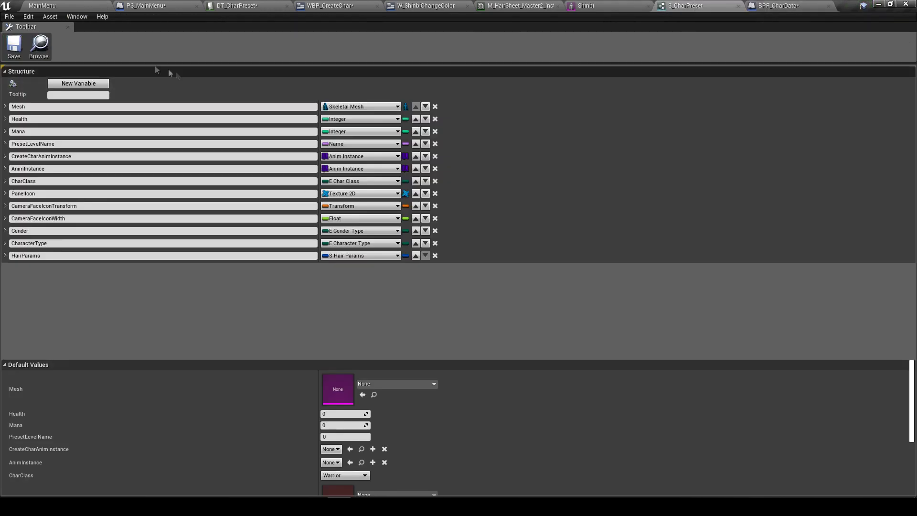
# Open S_HairParams, rename its field to 'Material Index', save, and close it
pyautogui.click(40, 46)
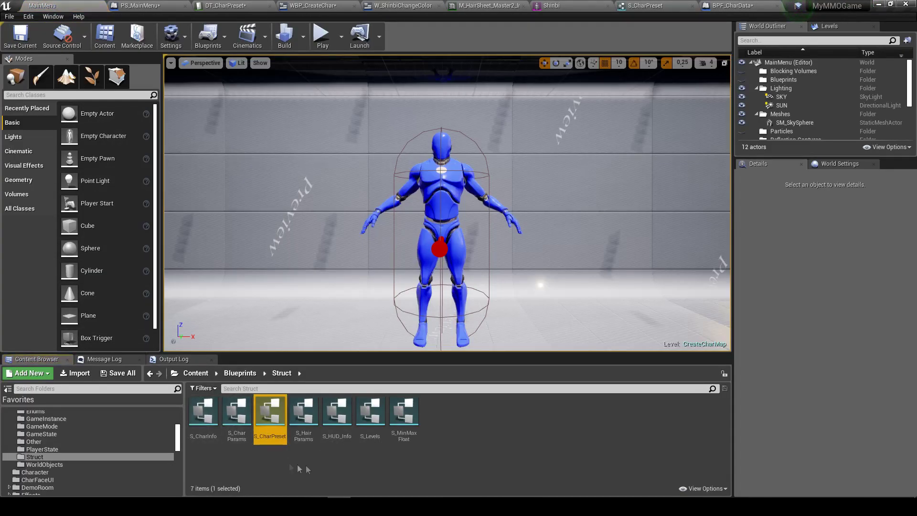
pyautogui.click(296, 425)
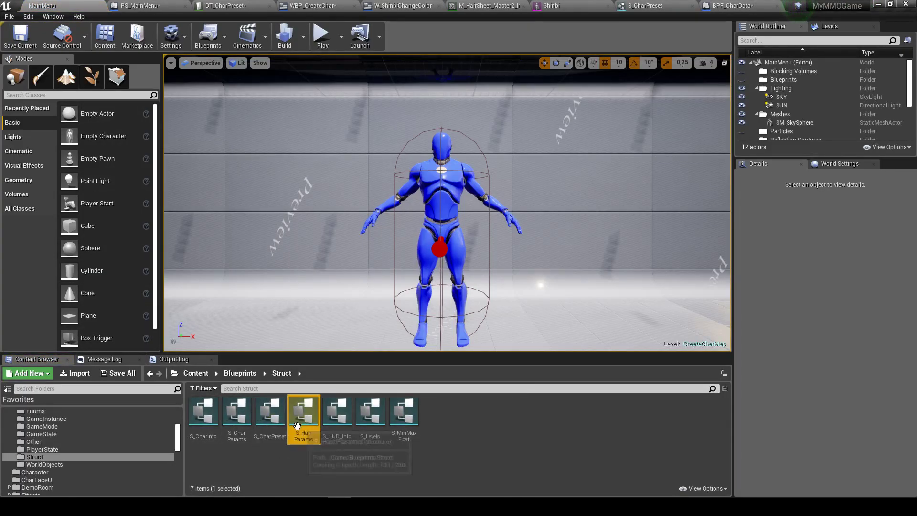
pyautogui.doubleClick(296, 425)
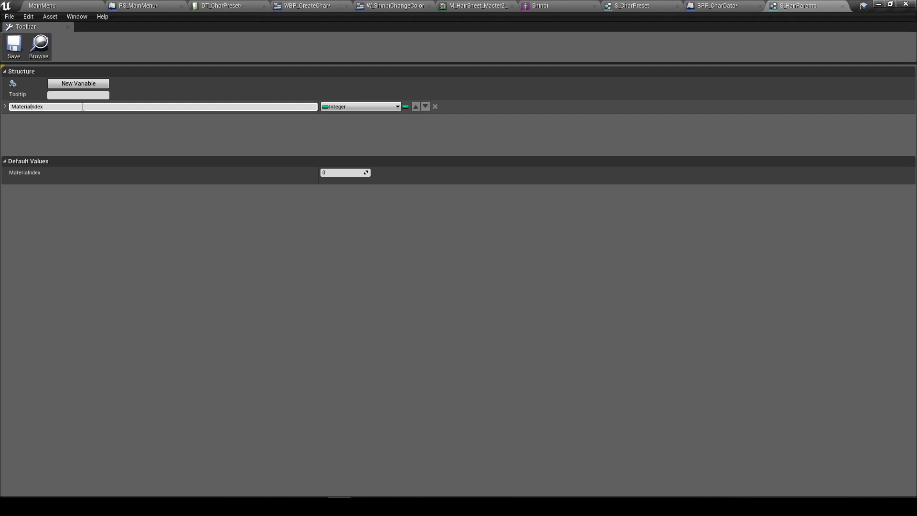
pyautogui.click(14, 45)
pyautogui.click(13, 46)
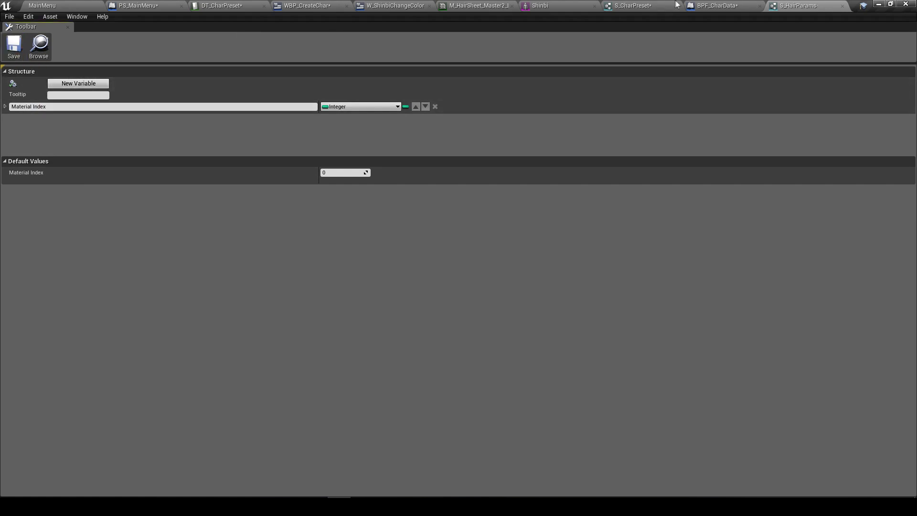
pyautogui.click(841, 6)
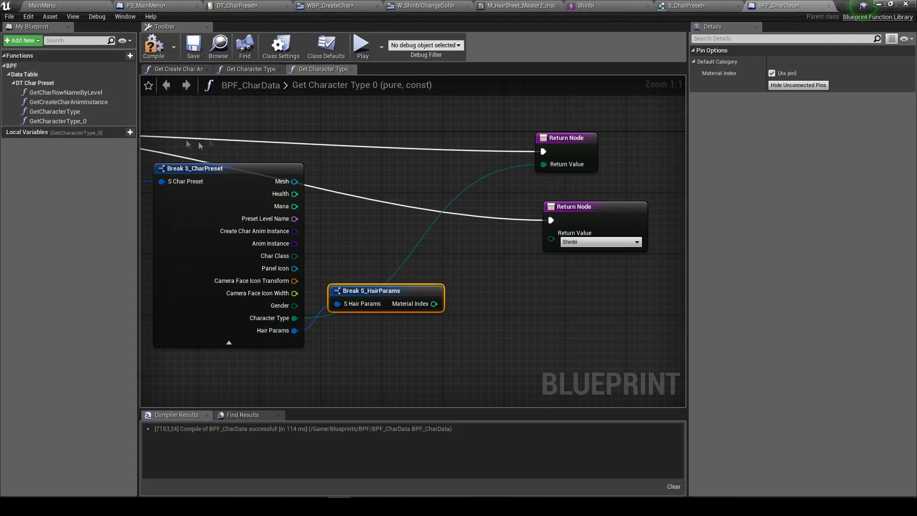
# Refresh all nodes in BPF_CharData and move the Break S_HairParams node higher
pyautogui.click(9, 17)
pyautogui.click(38, 123)
pyautogui.moveTo(395, 297); pyautogui.dragTo(388, 251)
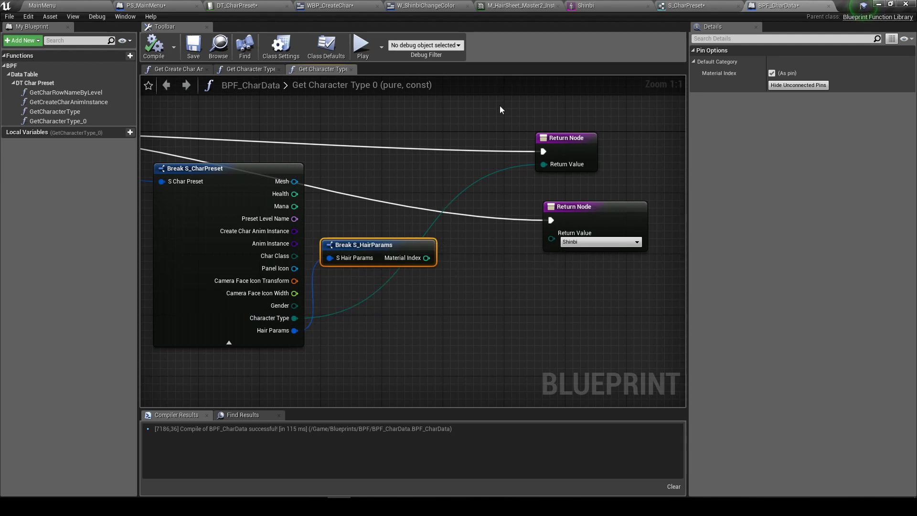
pyautogui.scroll(-3, 521, 172)
pyautogui.scroll(2, 565, 175)
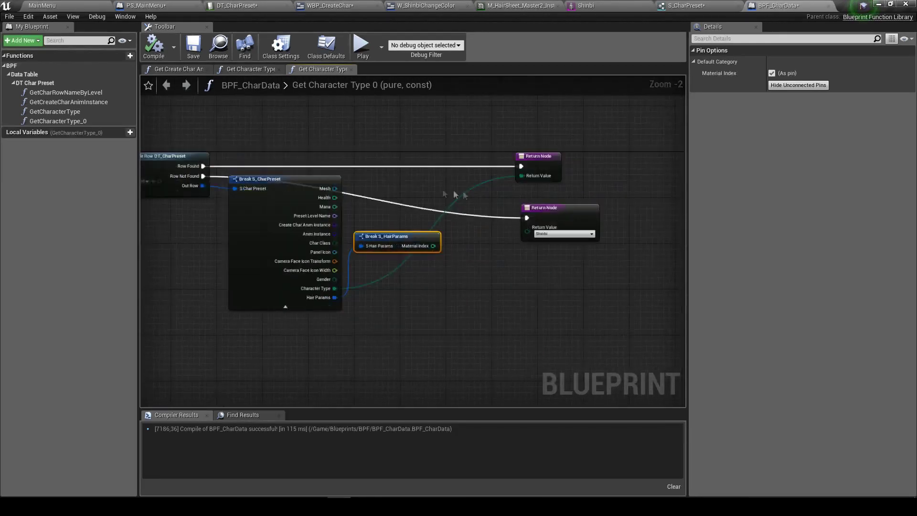
# Give the return node an Integer output wired from Material Index, and tidy the graph
pyautogui.click(566, 175)
pyautogui.click(791, 197)
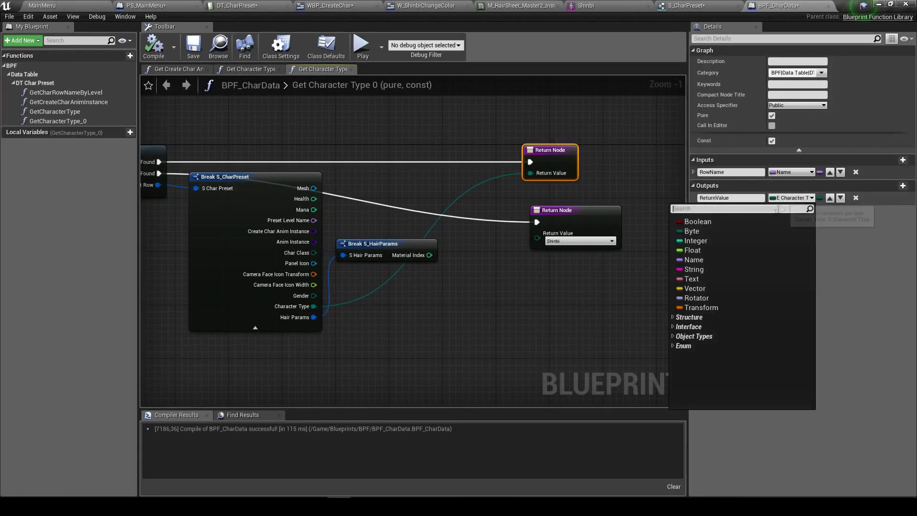
pyautogui.click(721, 241)
pyautogui.moveTo(411, 255); pyautogui.dragTo(530, 173)
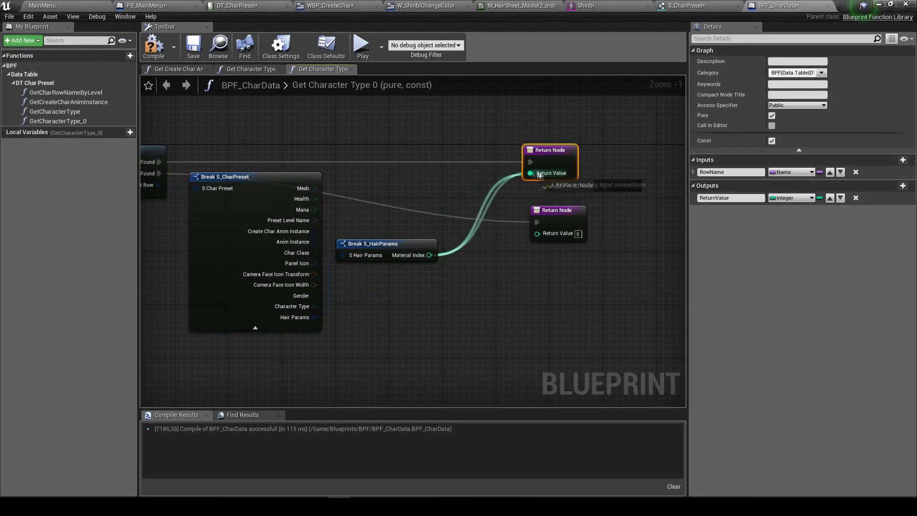
pyautogui.moveTo(373, 244); pyautogui.dragTo(432, 170)
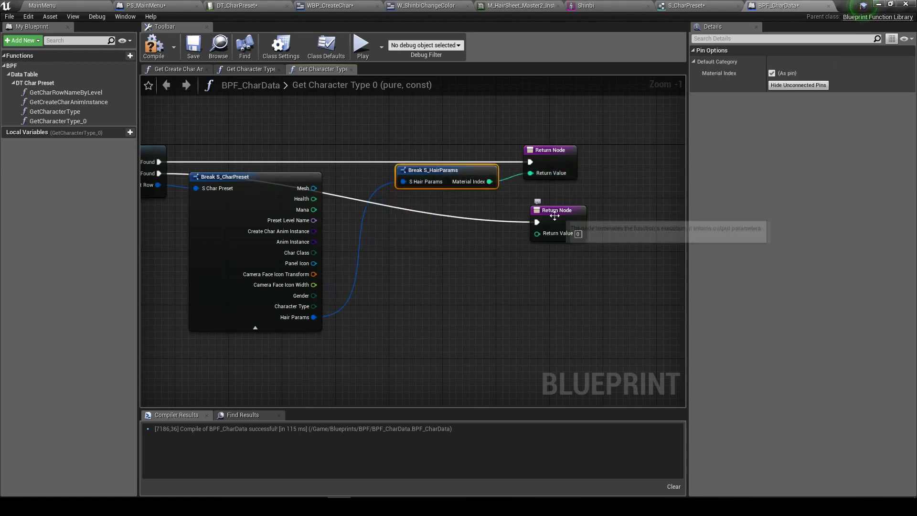
pyautogui.moveTo(558, 220); pyautogui.dragTo(552, 240)
pyautogui.moveTo(551, 239); pyautogui.dragTo(440, 245, button='right')
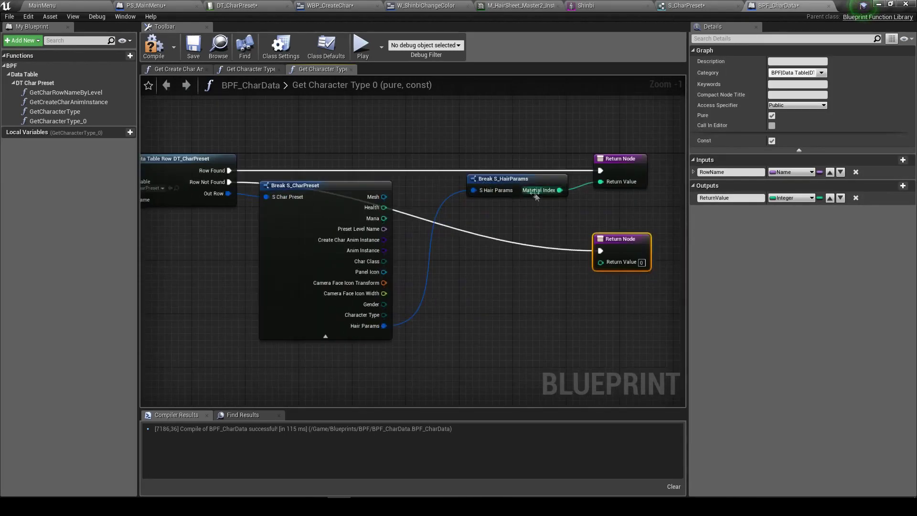
pyautogui.scroll(-2, 440, 244)
pyautogui.moveTo(358, 277); pyautogui.dragTo(296, 263, button='right')
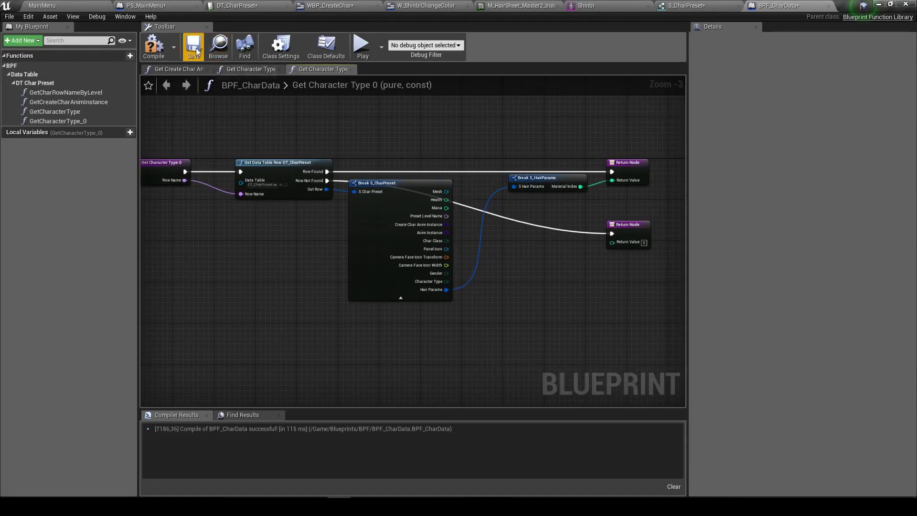
pyautogui.click(98, 120)
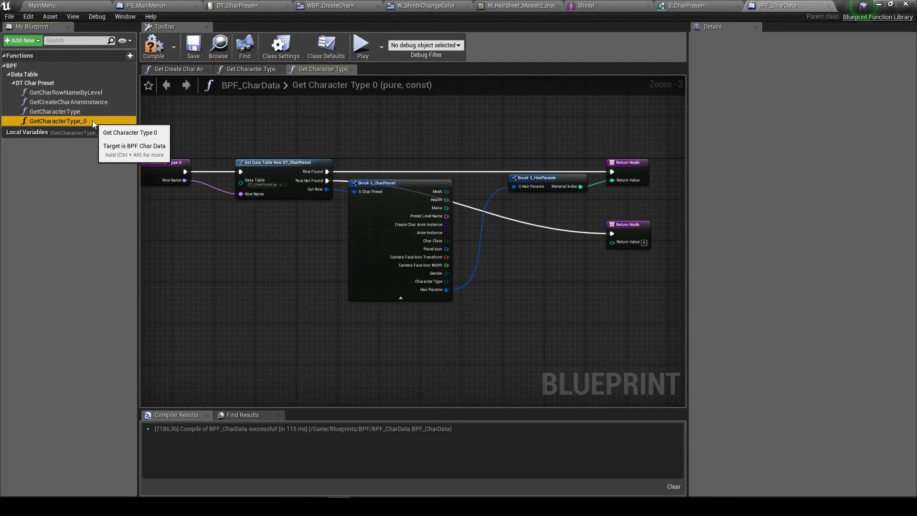
# Rename GetCharacterType_0 to GetHairMaterialIndex with category DT Char Preset|Hair Params
pyautogui.moveTo(208, 161); pyautogui.dragTo(333, 152, button='right')
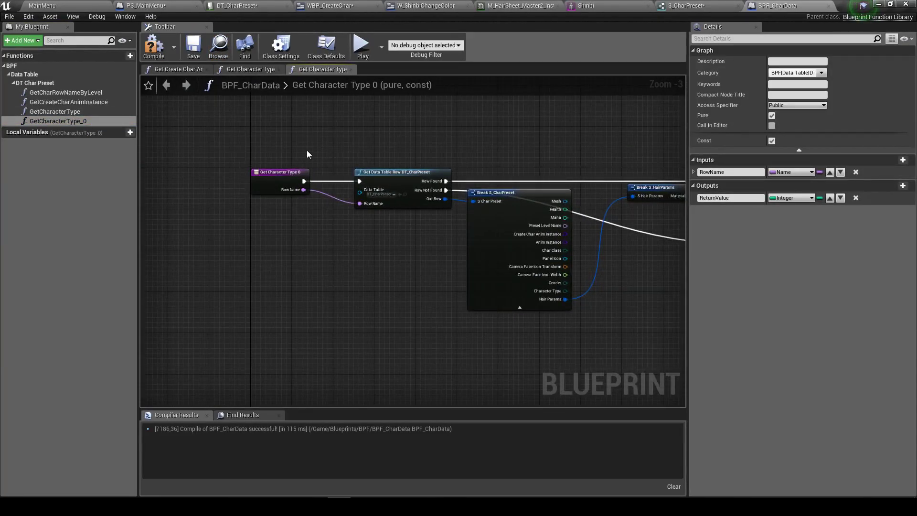
pyautogui.press('F2')
pyautogui.press('BackSpace')
pyautogui.press('BackSpace')
pyautogui.press('BackSpace')
pyautogui.press('BackSpace')
pyautogui.press('BackSpace')
pyautogui.write('GetHairM')
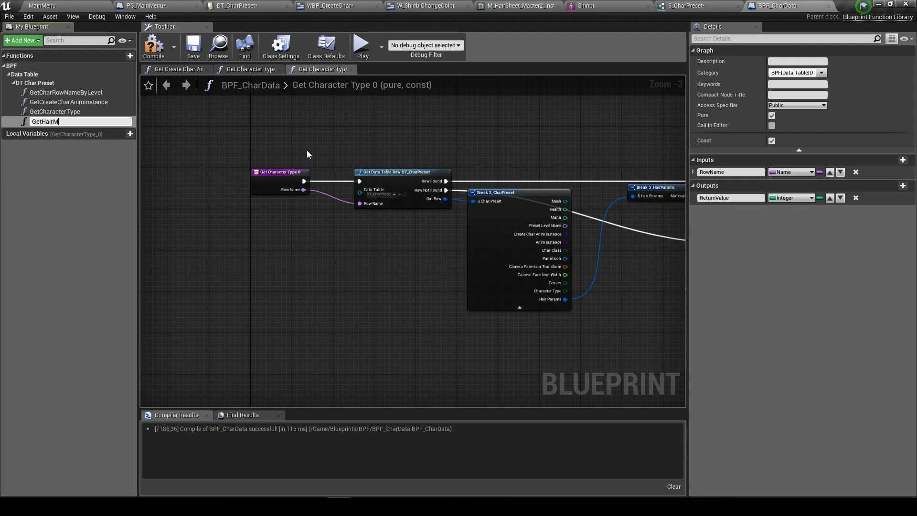
pyautogui.write('ar')
pyautogui.write('x')
pyautogui.press('Return')
pyautogui.write('Char Prese')
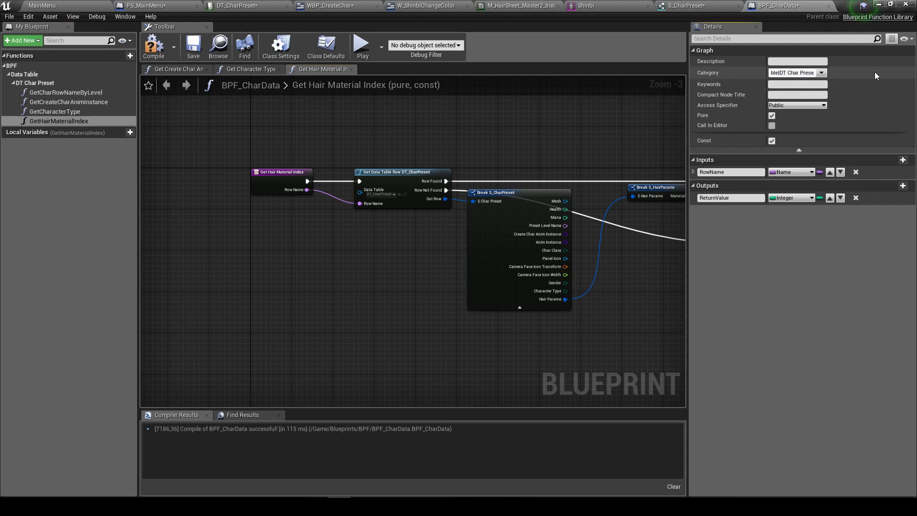
pyautogui.write('t')
pyautogui.write('|Hair Params')
pyautogui.press('Return')
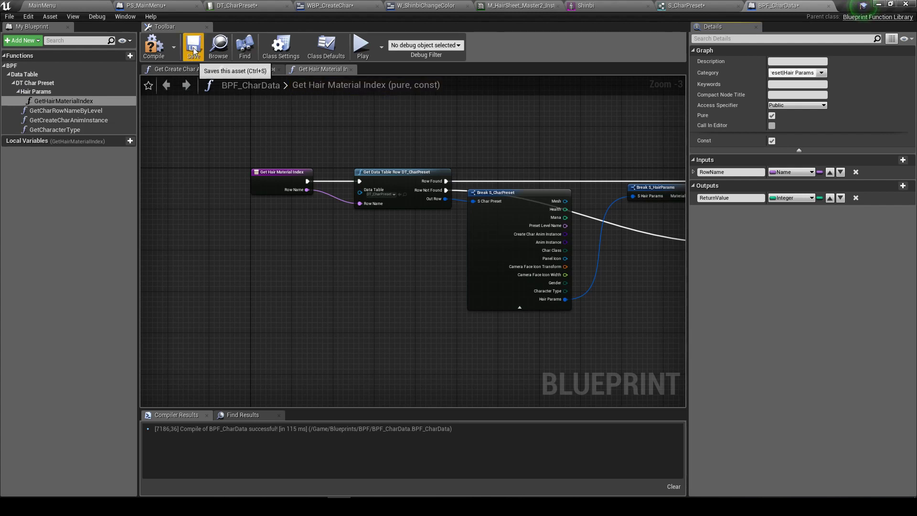
# Compile the function library, then move through the open tabs to DT_CharPreset
pyautogui.click(153, 45)
pyautogui.moveTo(561, 146)
pyautogui.mouseDown(button='right')
pyautogui.moveTo(303, 143)
pyautogui.moveTo(372, 130)
pyautogui.mouseUp(button='right')
pyautogui.scroll(1, 310, 145)
pyautogui.click(685, 5)
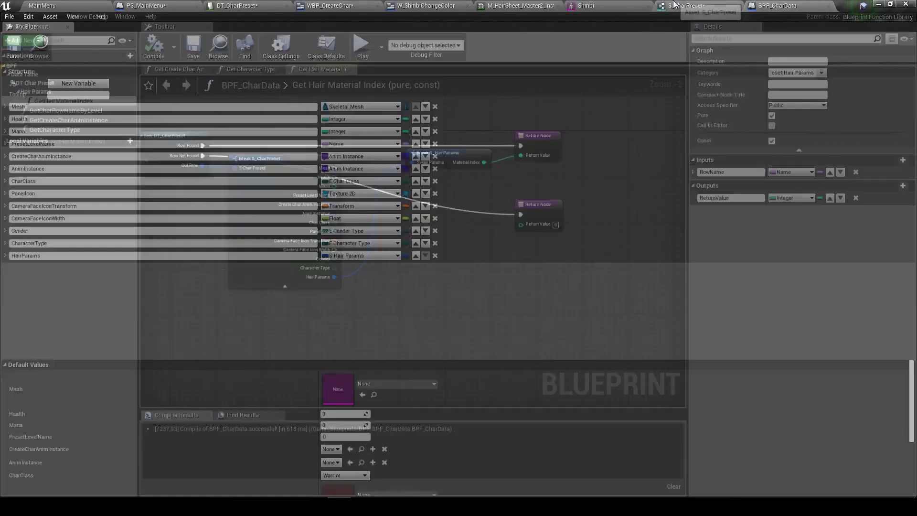
pyautogui.click(598, 5)
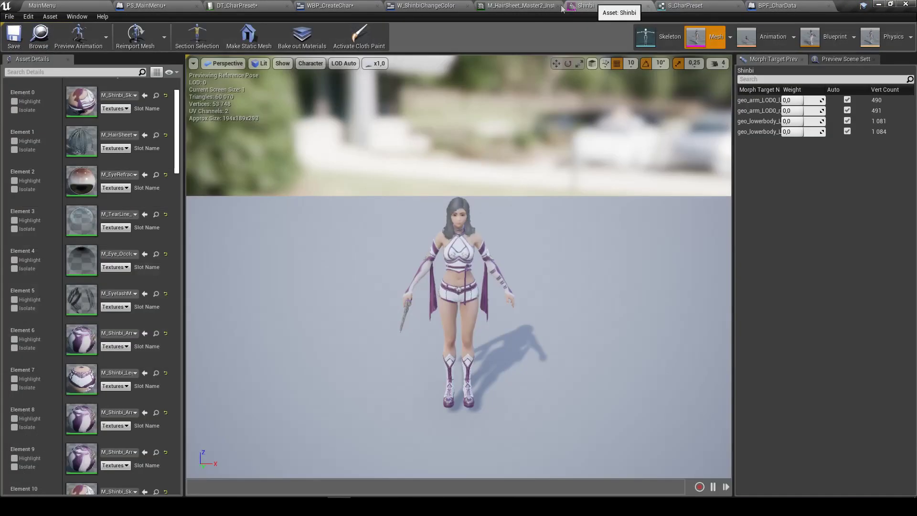
pyautogui.click(274, 5)
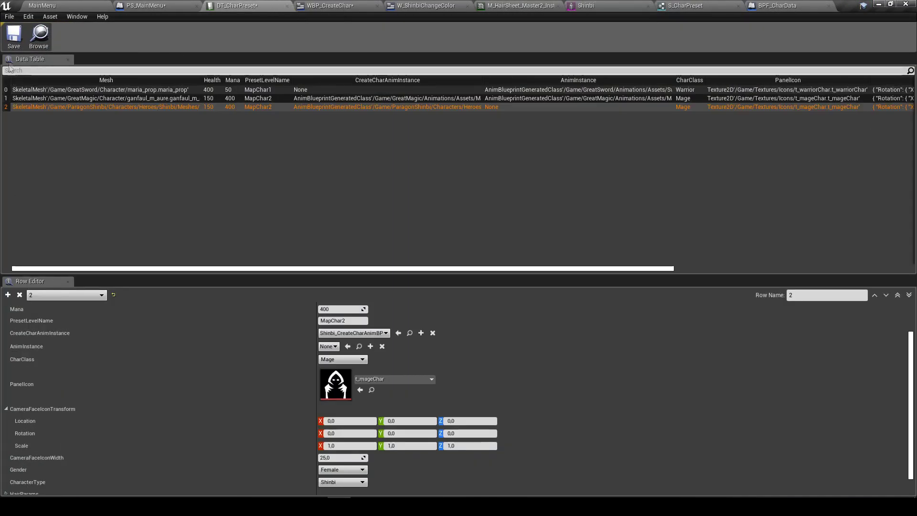
# Set the Shinbi row's Hair Params Material Index to 1, then check the Shinbi mesh and hair material
pyautogui.scroll(-1, 301, 379)
pyautogui.click(6, 482)
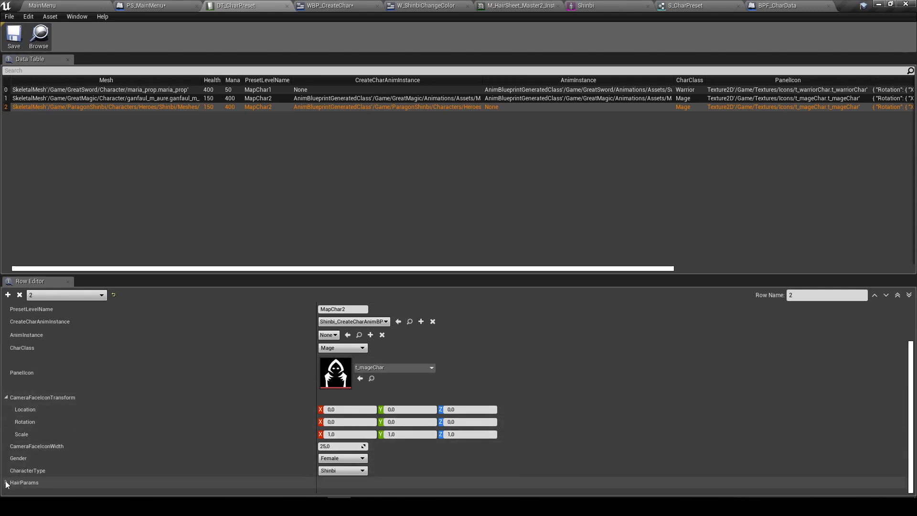
pyautogui.scroll(-1, 288, 427)
pyautogui.click(334, 483)
pyautogui.write('1')
pyautogui.press('Return')
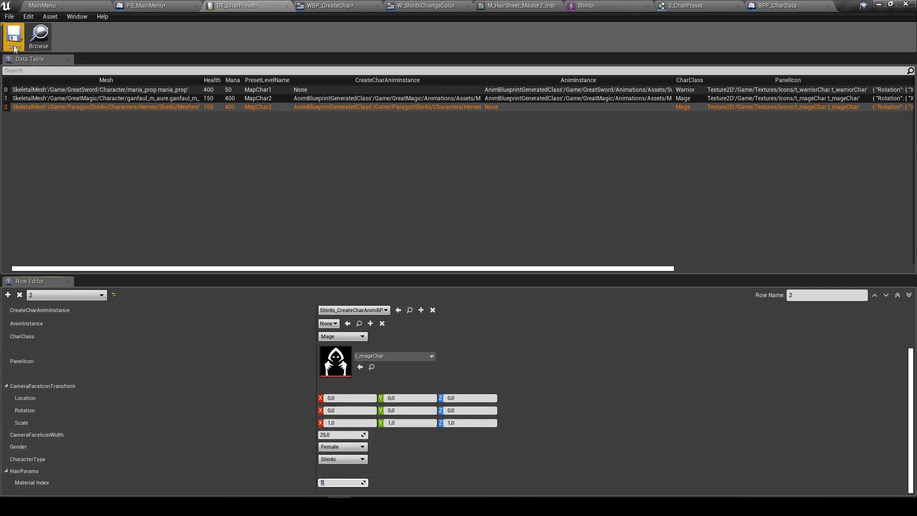
pyautogui.click(621, 5)
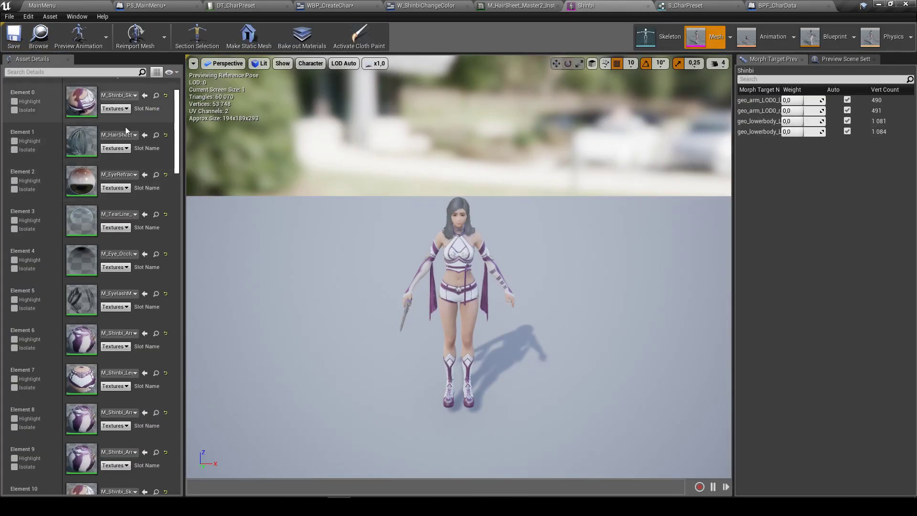
pyautogui.click(526, 6)
# Look over the S_CharPreset and BPF_CharData tabs, then reopen S_HairParams from the Struct folder
pyautogui.click(687, 5)
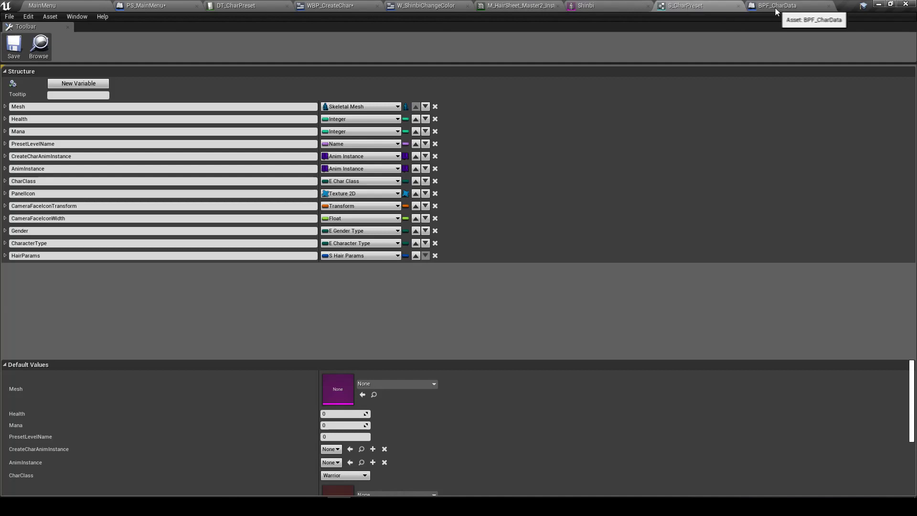
pyautogui.click(745, 5)
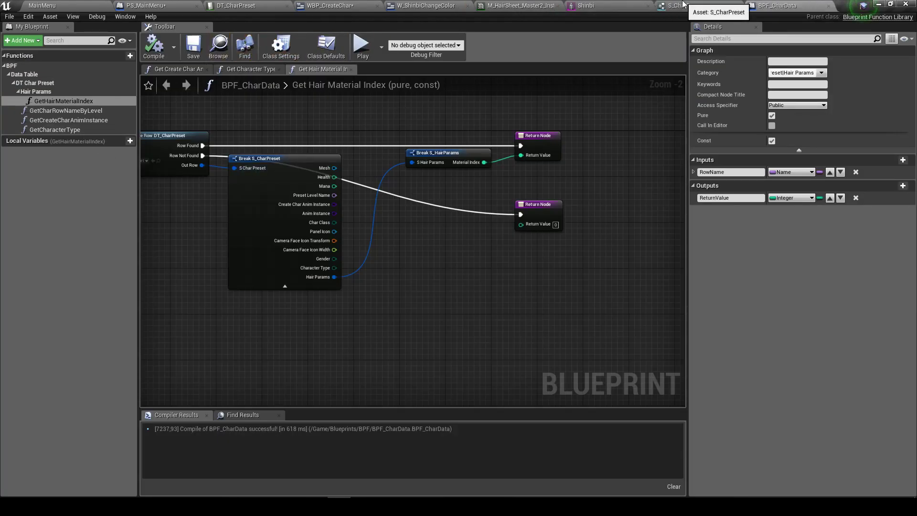
pyautogui.click(682, 5)
pyautogui.click(58, 5)
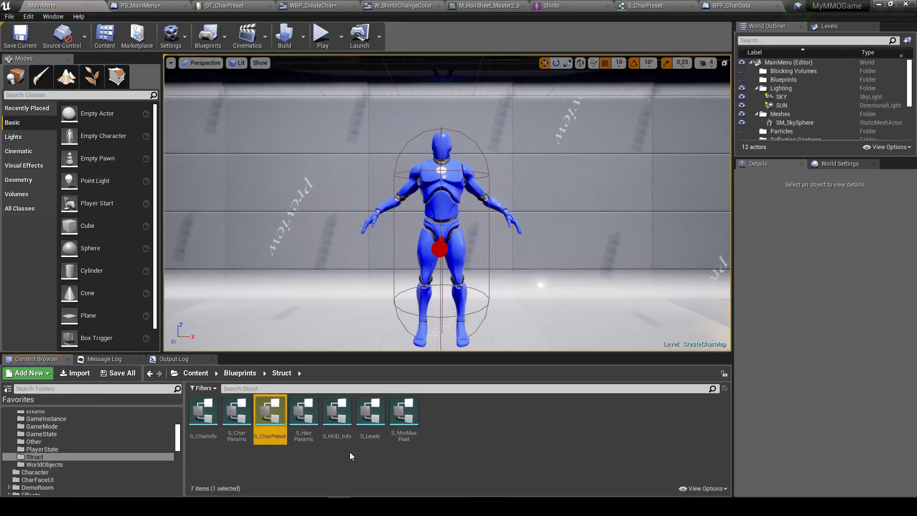
pyautogui.doubleClick(304, 430)
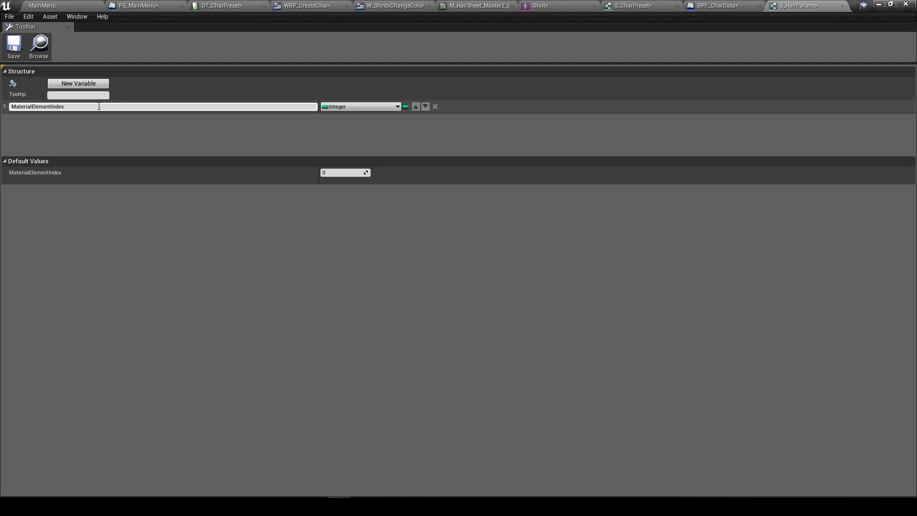
# Save the S_HairParams and S_CharPreset structures and expand the HairParams default values
pyautogui.click(7, 56)
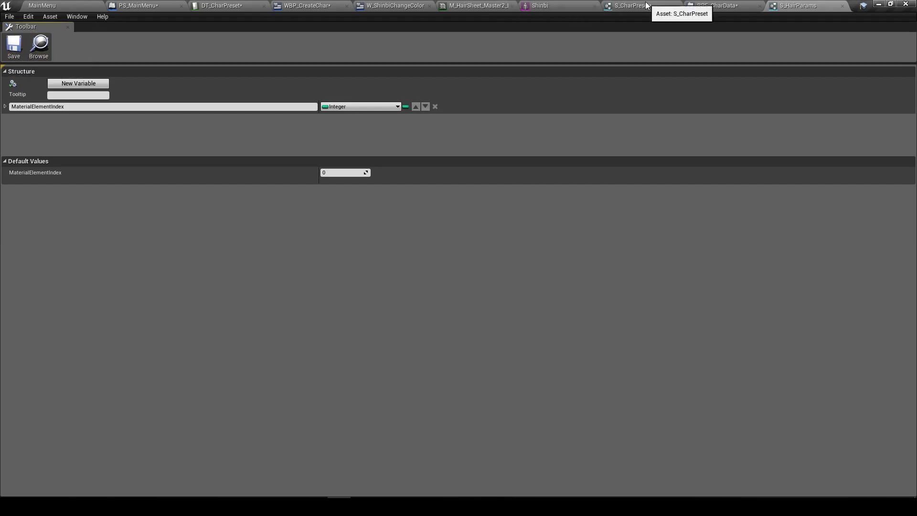
pyautogui.click(638, 5)
pyautogui.click(14, 45)
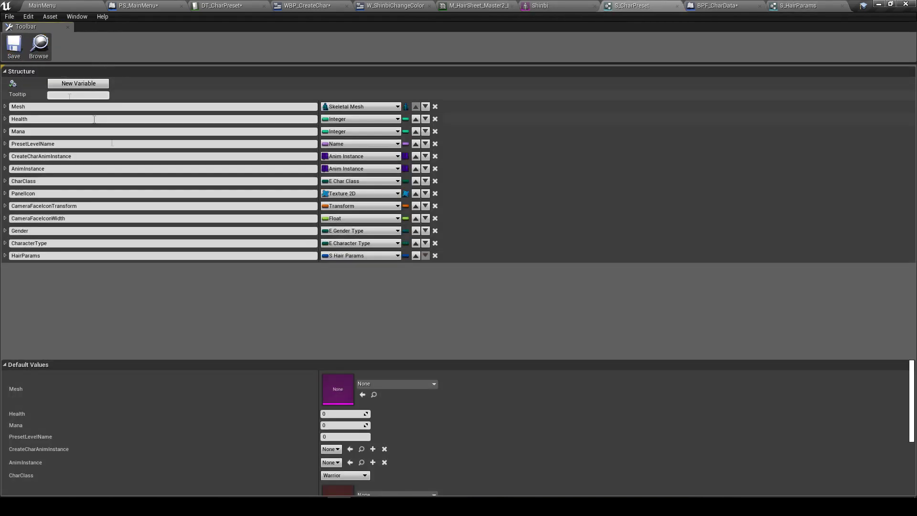
pyautogui.scroll(-3, 166, 416)
pyautogui.click(6, 483)
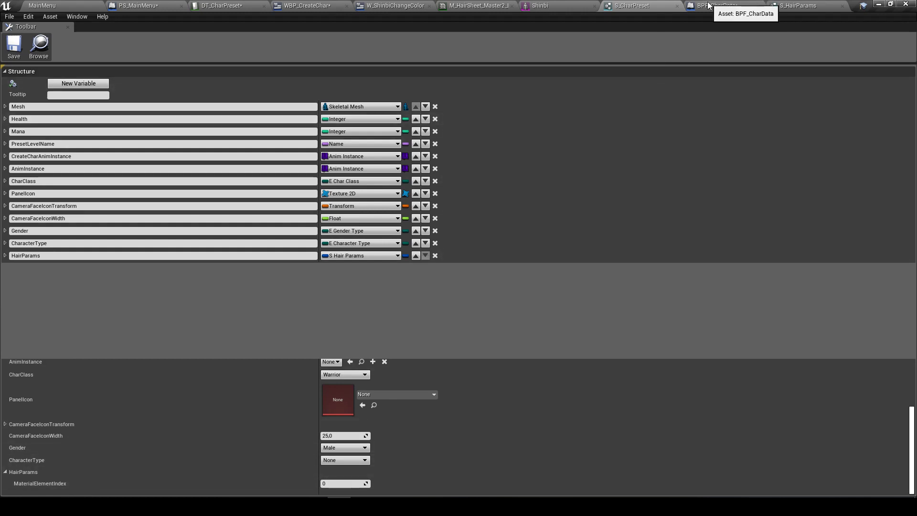
# Finish renaming the field to 'Material Element Index' and close the S_HairParams editor
pyautogui.click(480, 6)
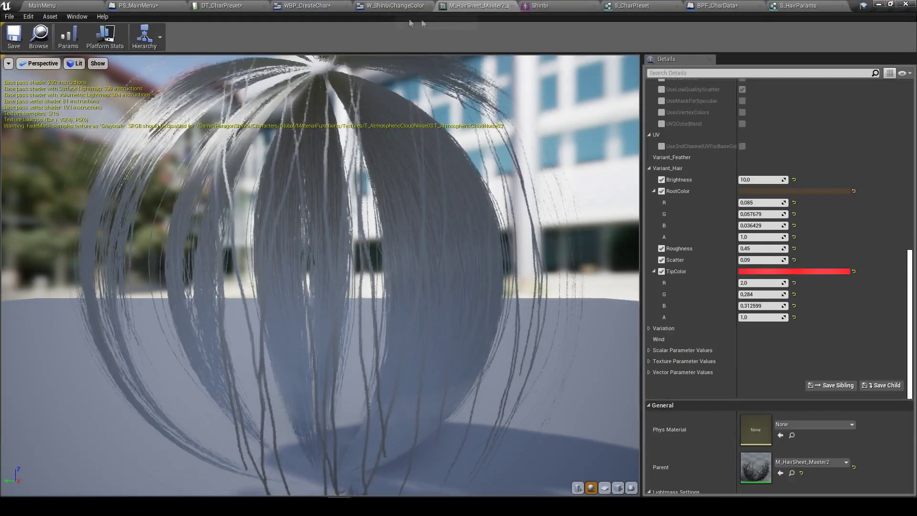
pyautogui.click(220, 5)
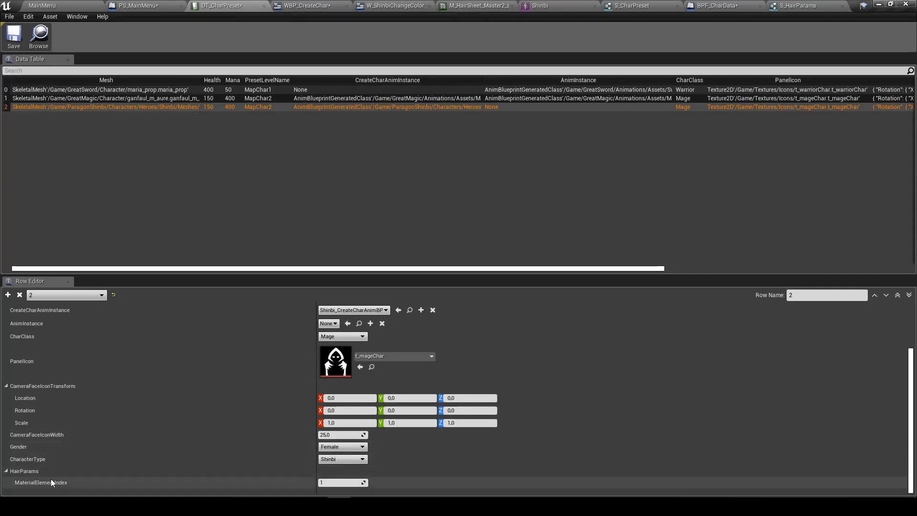
pyautogui.click(792, 5)
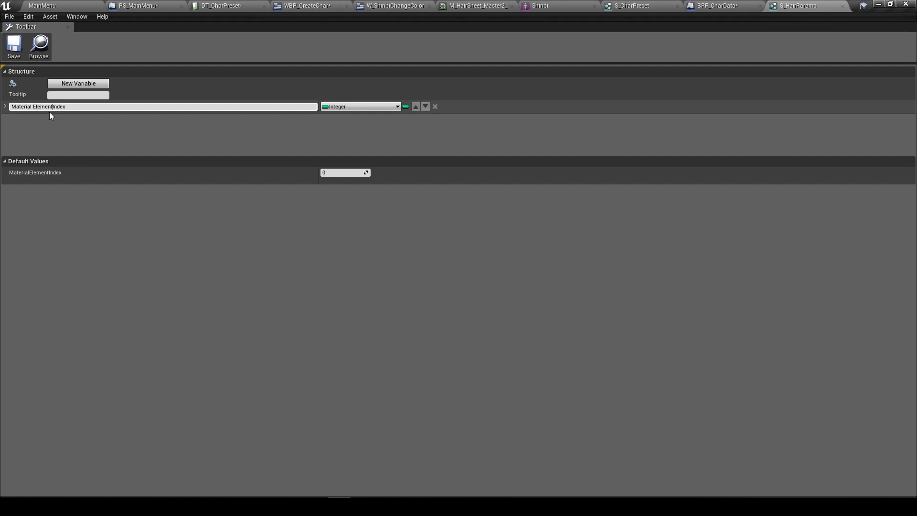
pyautogui.press('Return')
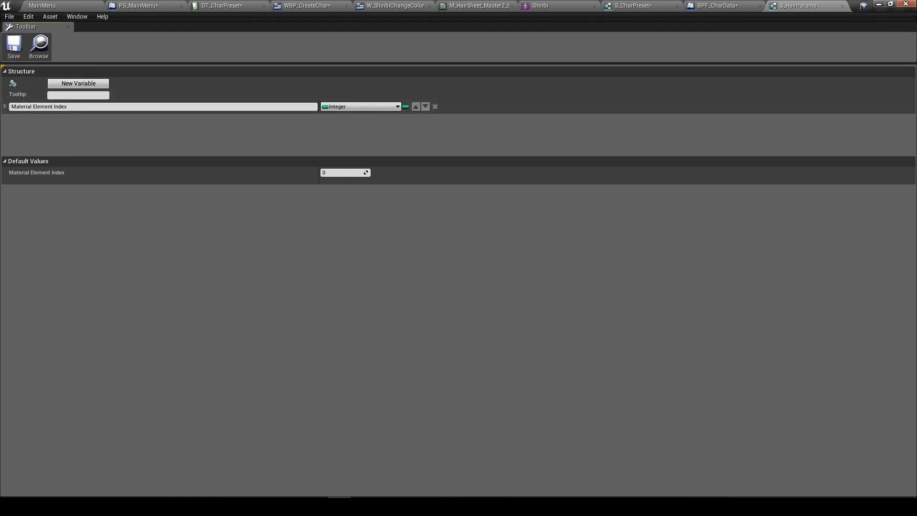
pyautogui.click(842, 5)
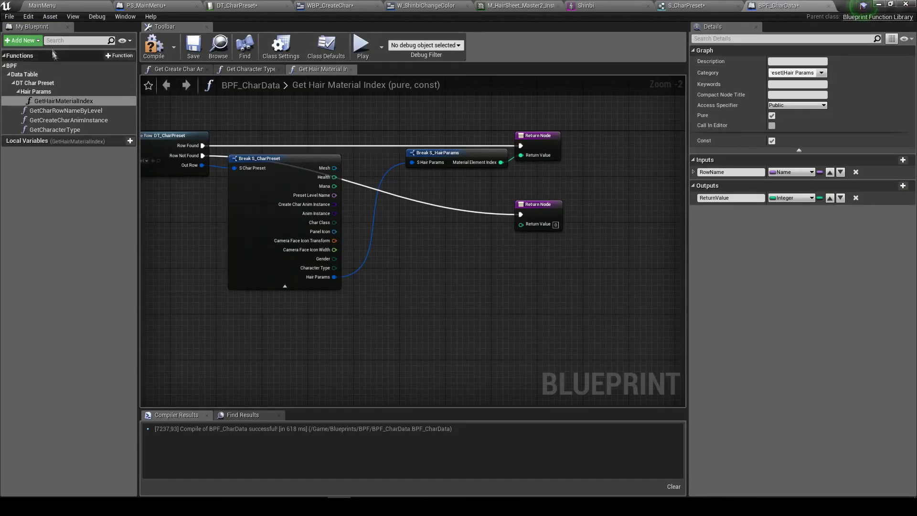
# Refresh all nodes in BPF_CharData and select the Break S_HairParams node to inspect it
pyautogui.click(9, 17)
pyautogui.click(38, 90)
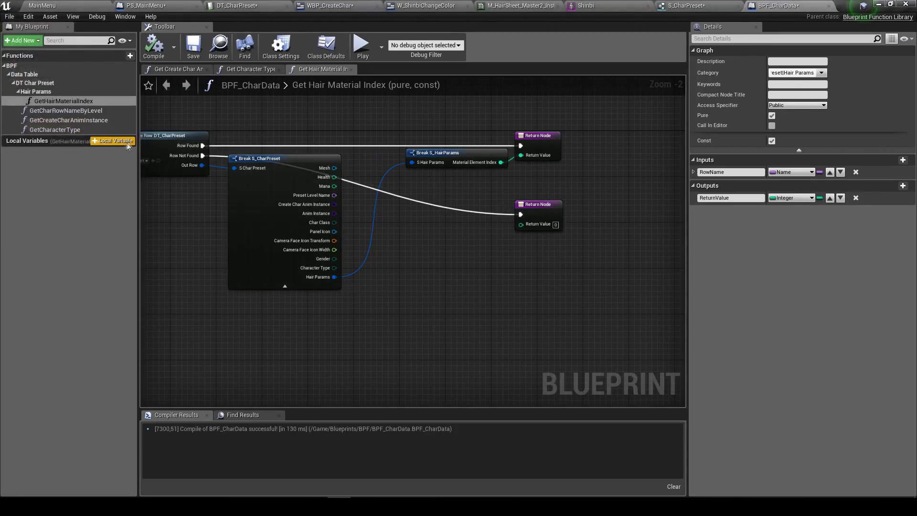
pyautogui.scroll(2, 436, 183)
pyautogui.moveTo(430, 143); pyautogui.dragTo(398, 142)
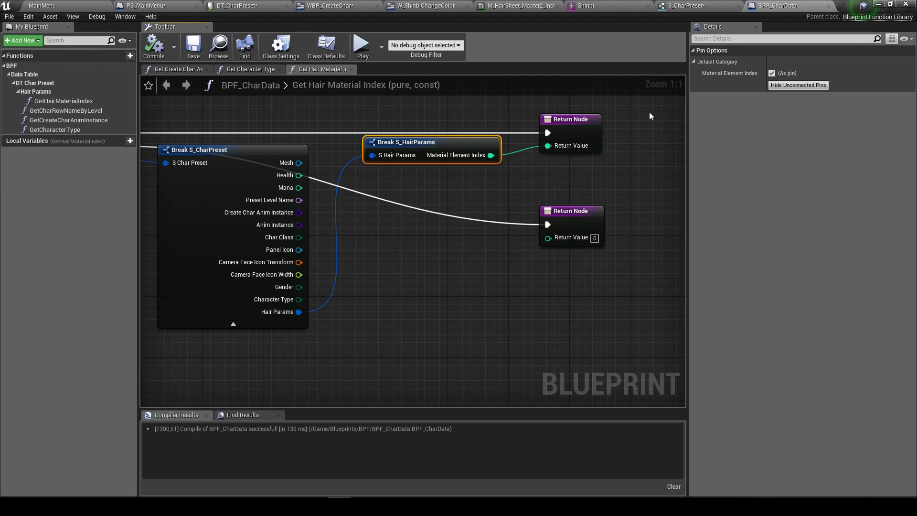
# Review the open asset tabs, then return to BPF_CharData and select GetHairMaterialIndex
pyautogui.click(682, 6)
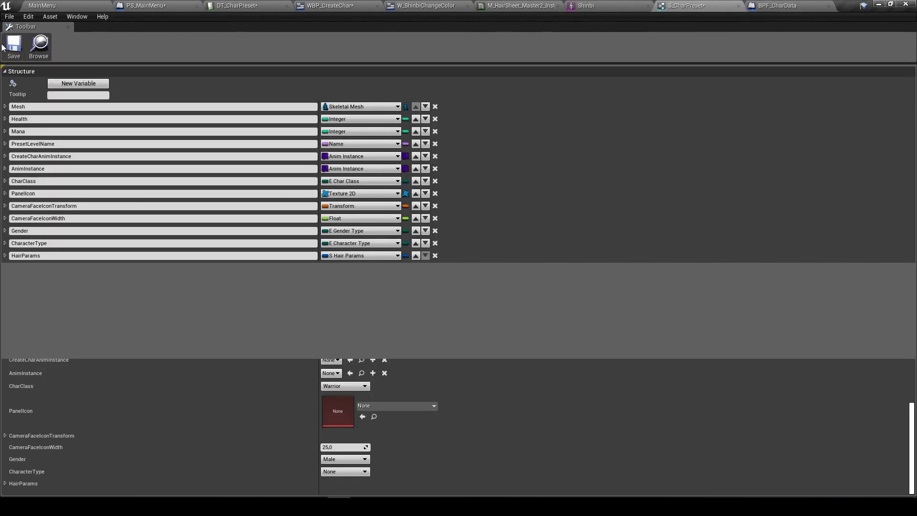
pyautogui.click(583, 7)
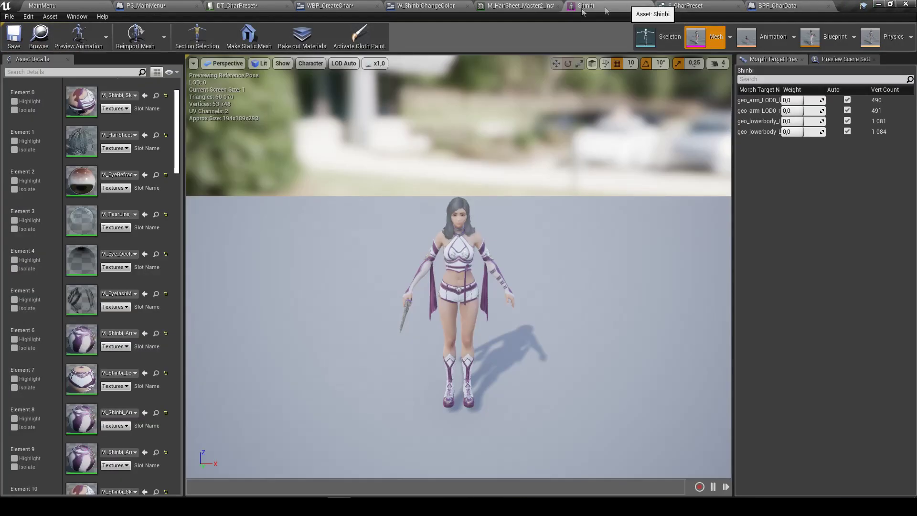
pyautogui.click(523, 6)
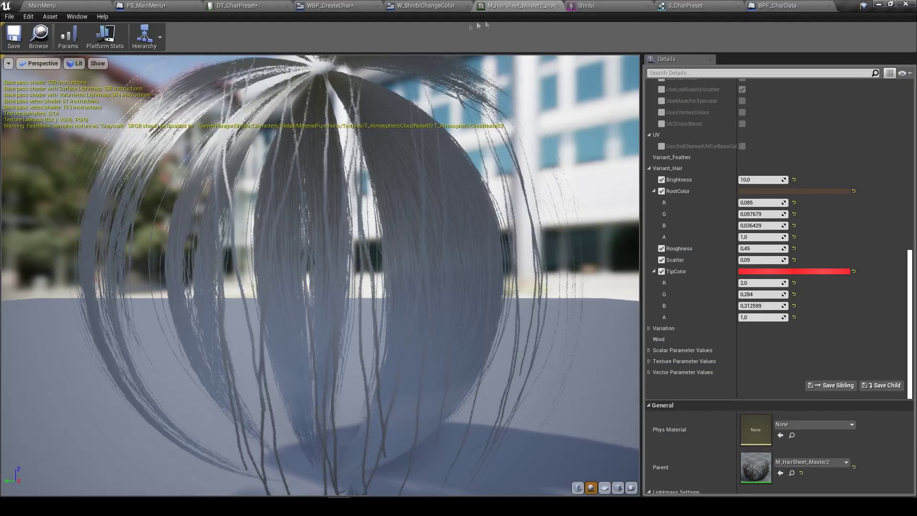
pyautogui.click(461, 9)
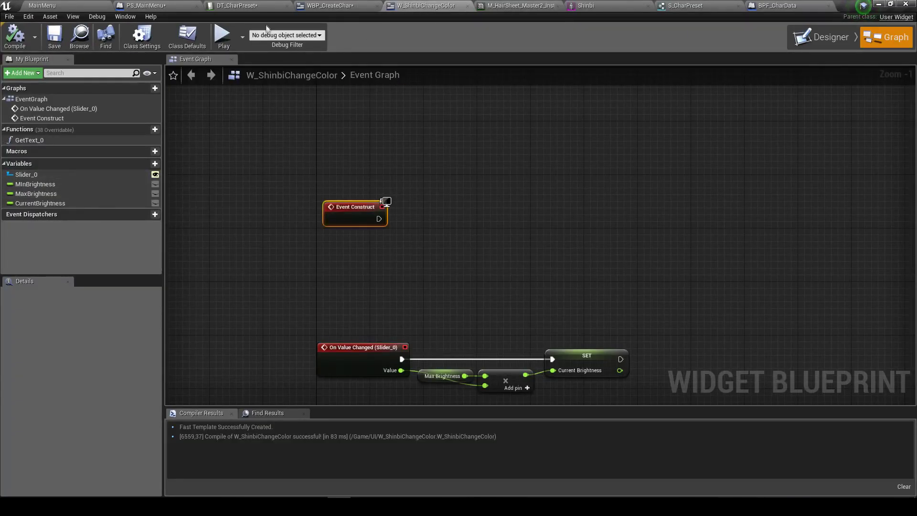
pyautogui.click(253, 5)
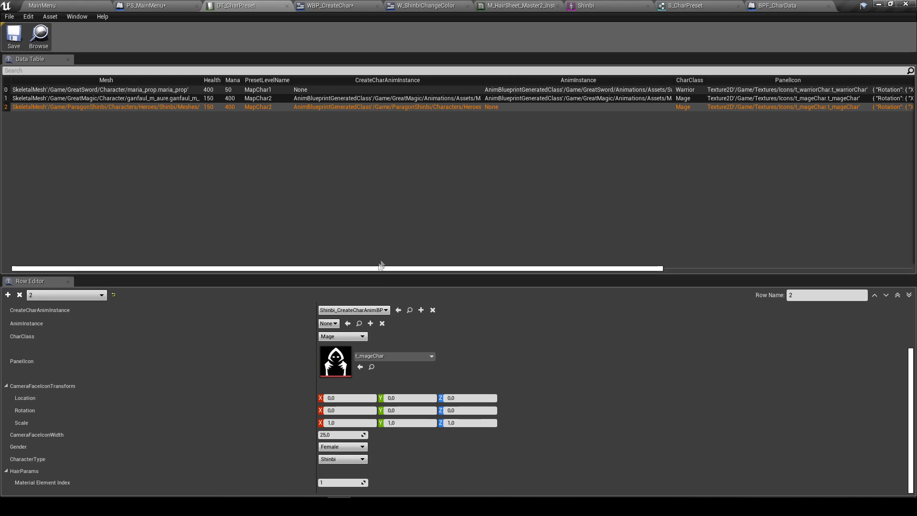
pyautogui.click(769, 5)
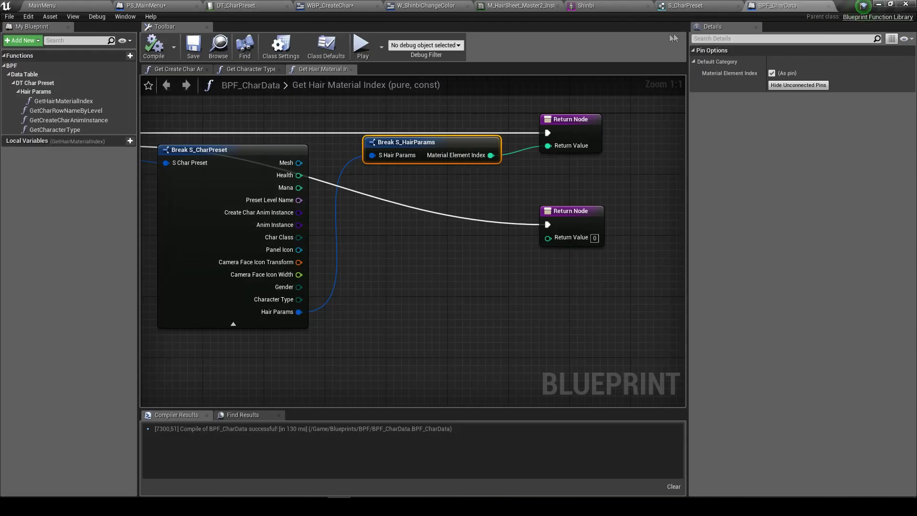
pyautogui.click(595, 191)
pyautogui.scroll(-3, 576, 224)
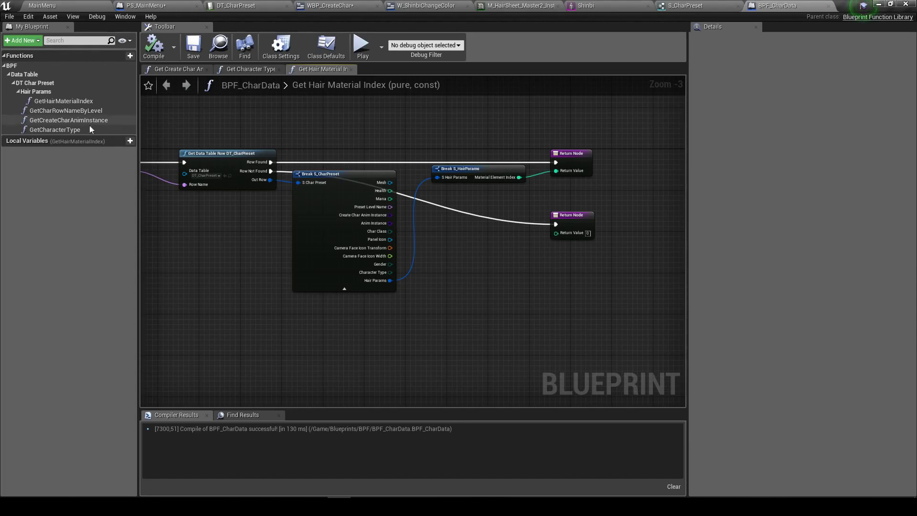
pyautogui.click(72, 101)
# Close the BPF_CharData, S_CharPreset and Shinbi editors and show WBP_CreateChar's event graph
pyautogui.click(832, 6)
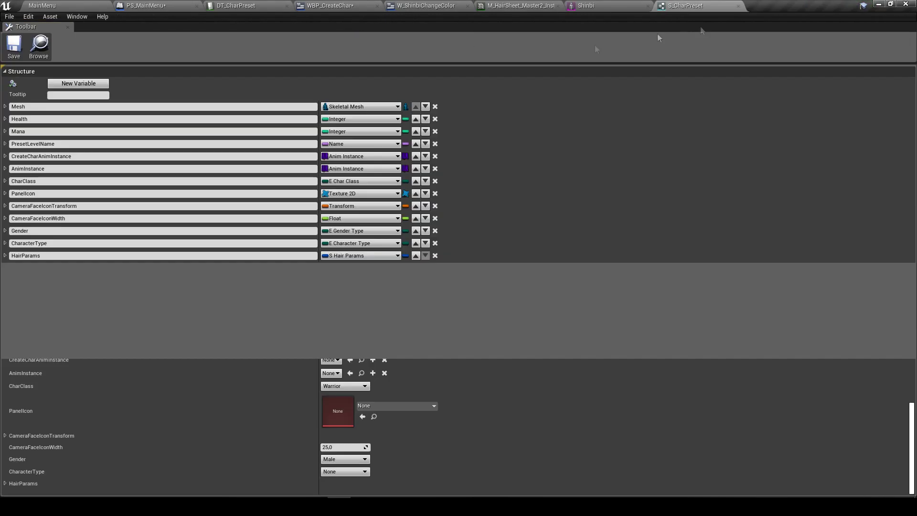
pyautogui.click(739, 6)
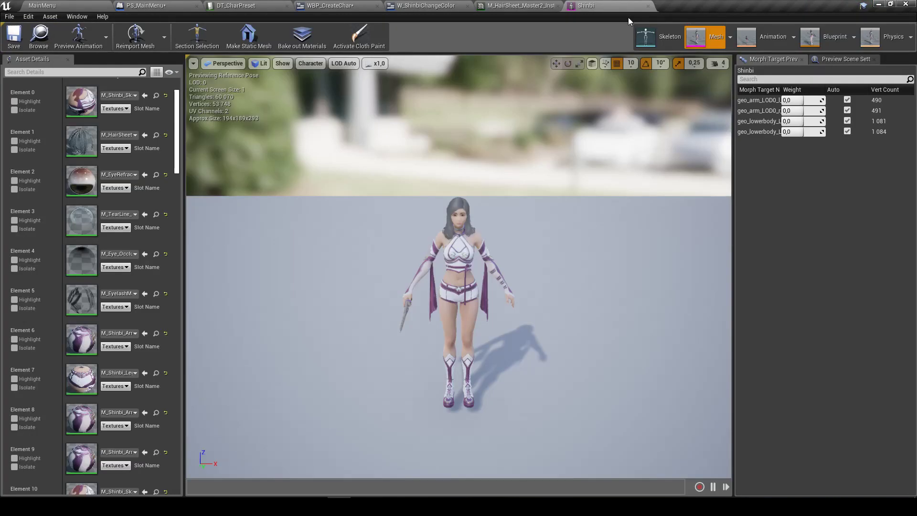
pyautogui.click(647, 6)
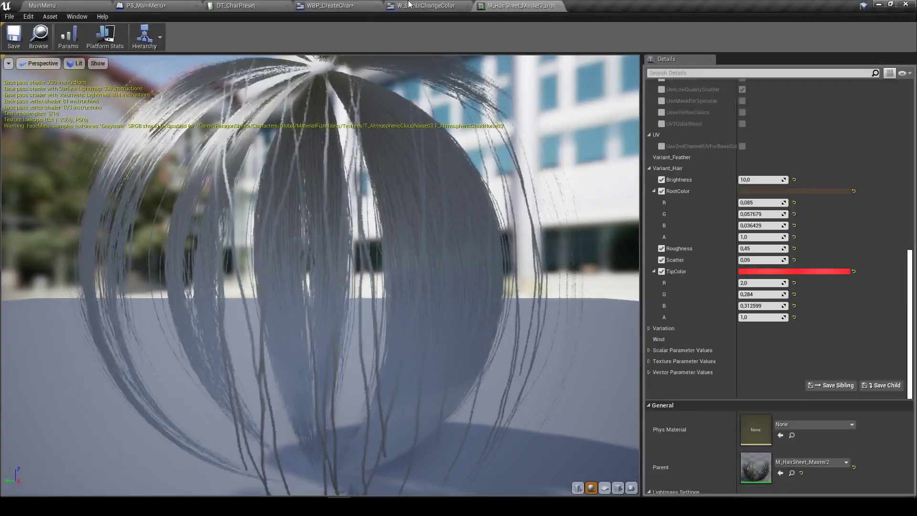
pyautogui.click(409, 5)
pyautogui.click(320, 5)
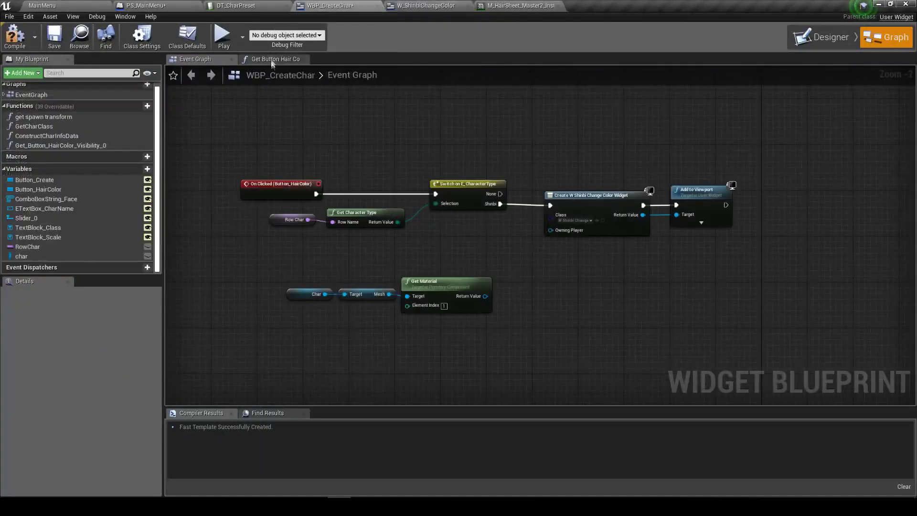
# Pull a connection from Row Char and search the node list for a get node
pyautogui.scroll(2, 256, 303)
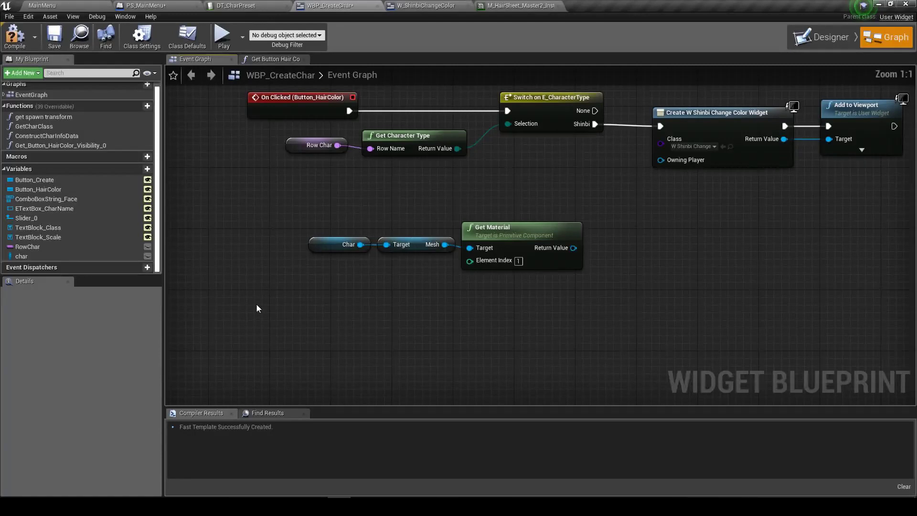
pyautogui.moveTo(256, 303); pyautogui.dragTo(406, 157, button='right')
pyautogui.moveTo(420, 135)
pyautogui.mouseDown()
pyautogui.moveTo(261, 295)
pyautogui.moveTo(330, 300)
pyautogui.mouseUp()
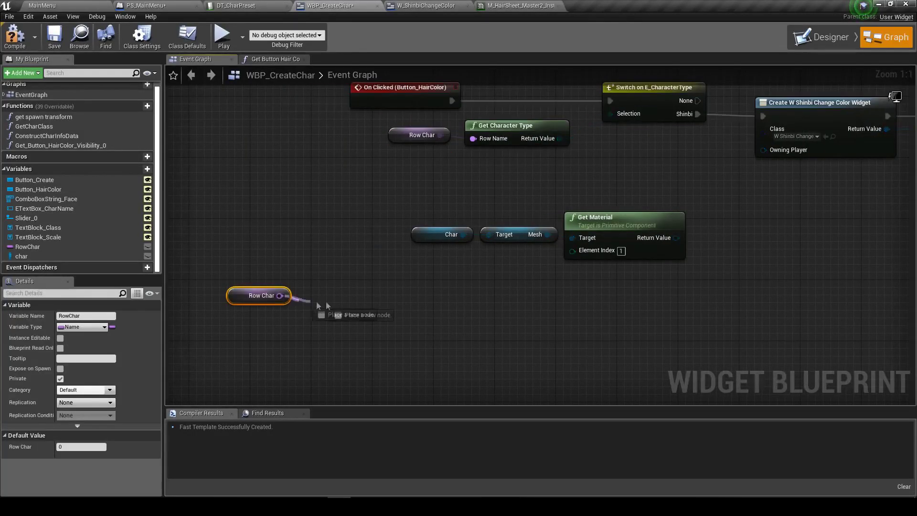
pyautogui.write('getmat')
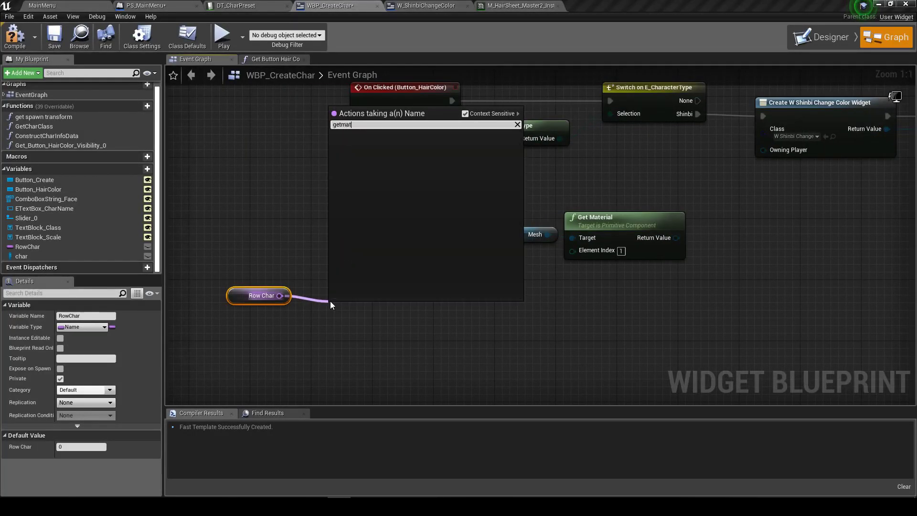
pyautogui.press('BackSpace')
pyautogui.press('BackSpace')
pyautogui.press('BackSpace')
pyautogui.press('Down')
pyautogui.press('Down')
pyautogui.press('Down')
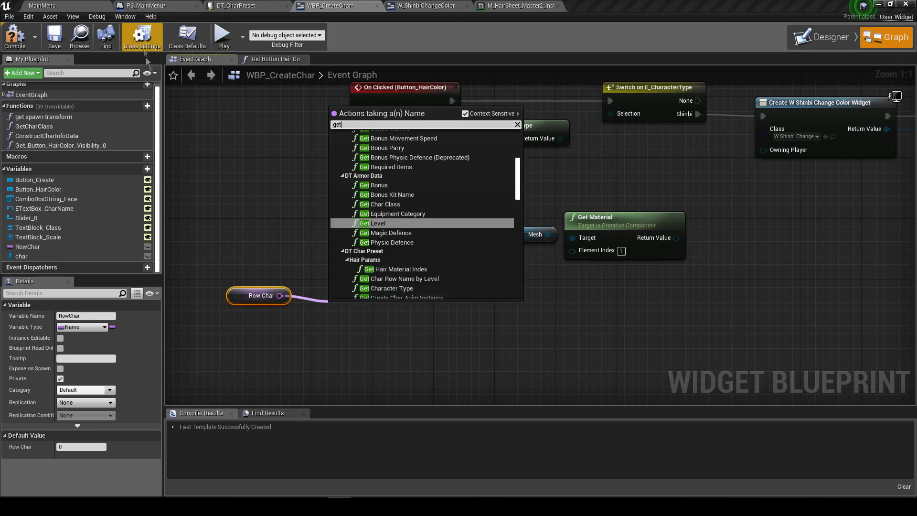
# Open BPF_CharData from the BPF folder, refresh all its nodes and save it
pyautogui.click(88, 5)
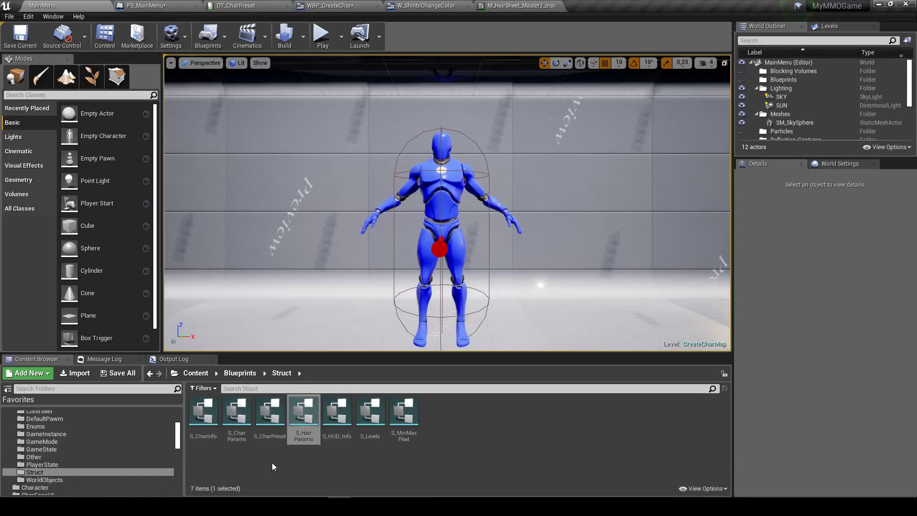
pyautogui.scroll(2, 58, 453)
pyautogui.click(32, 426)
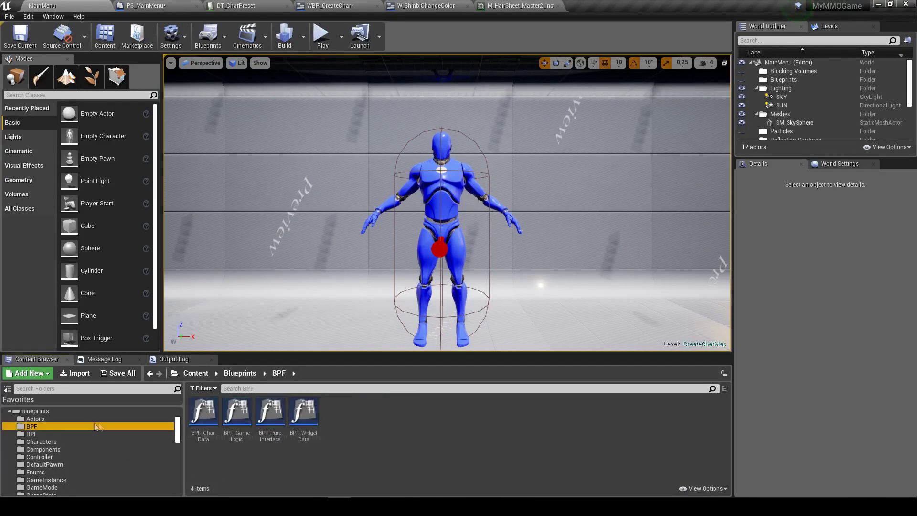
pyautogui.doubleClick(204, 412)
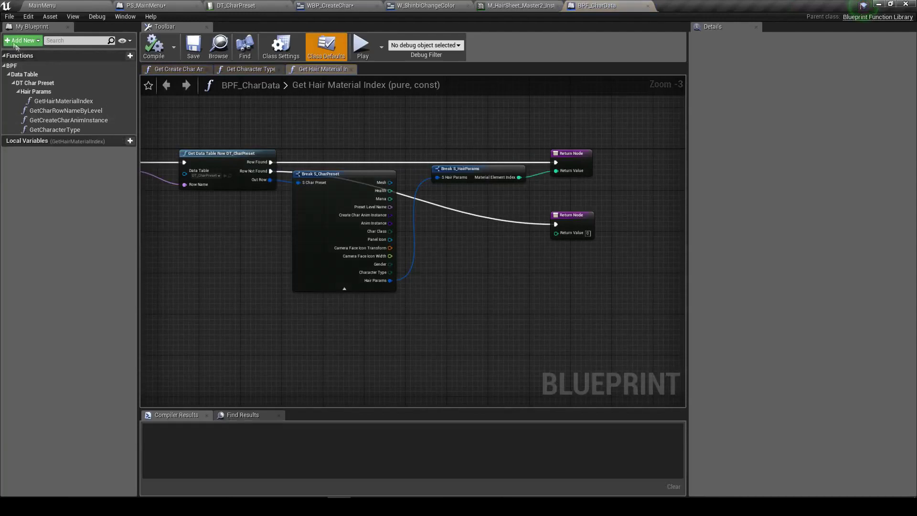
pyautogui.click(9, 17)
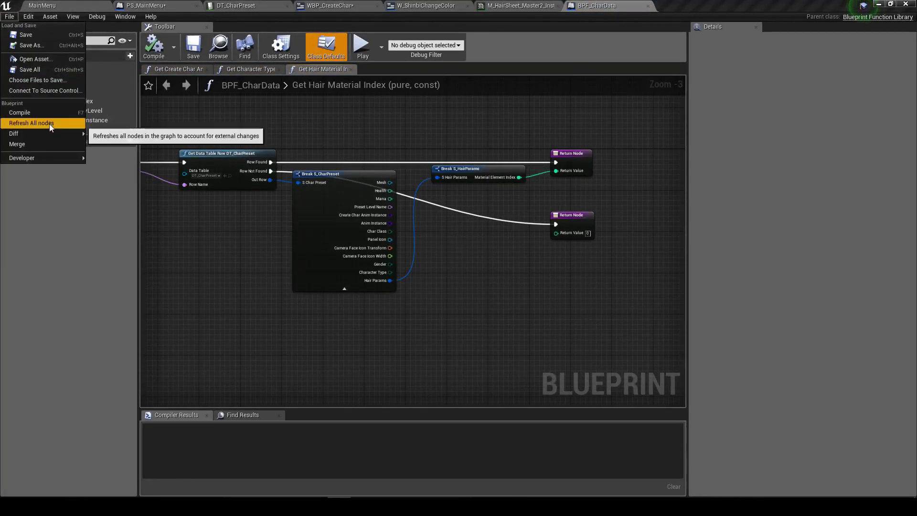
pyautogui.click(29, 120)
pyautogui.click(193, 46)
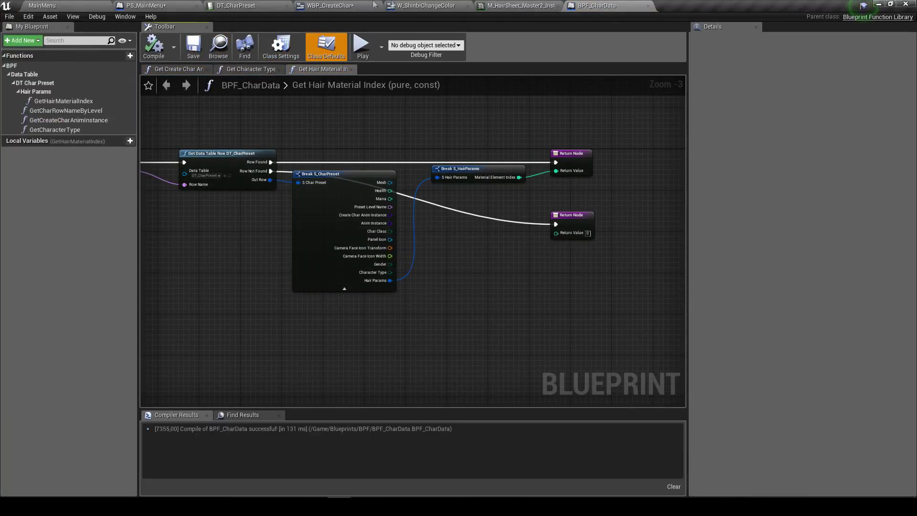
# Add Get Hair Material Index from Row Char and wire it into Get Material's Element Index
pyautogui.click(169, 5)
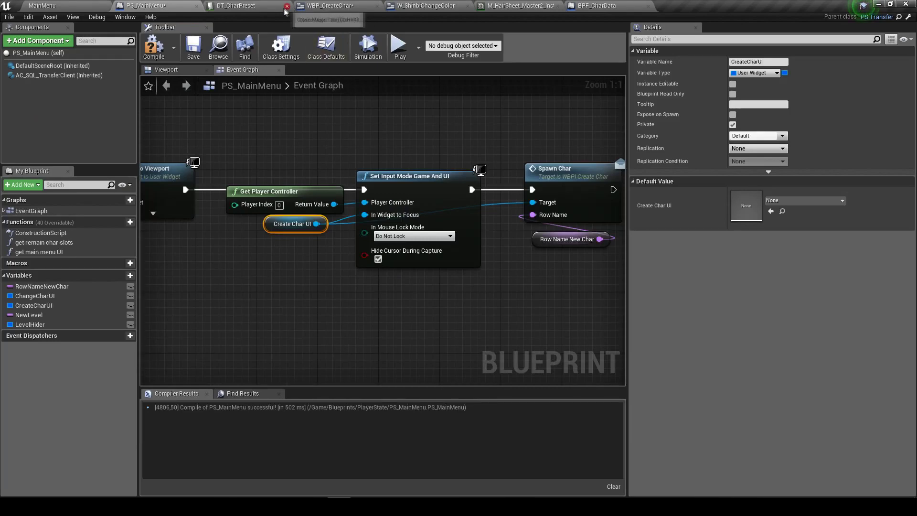
pyautogui.click(329, 6)
pyautogui.moveTo(282, 293); pyautogui.dragTo(333, 309)
pyautogui.write('gethai')
pyautogui.press('Return')
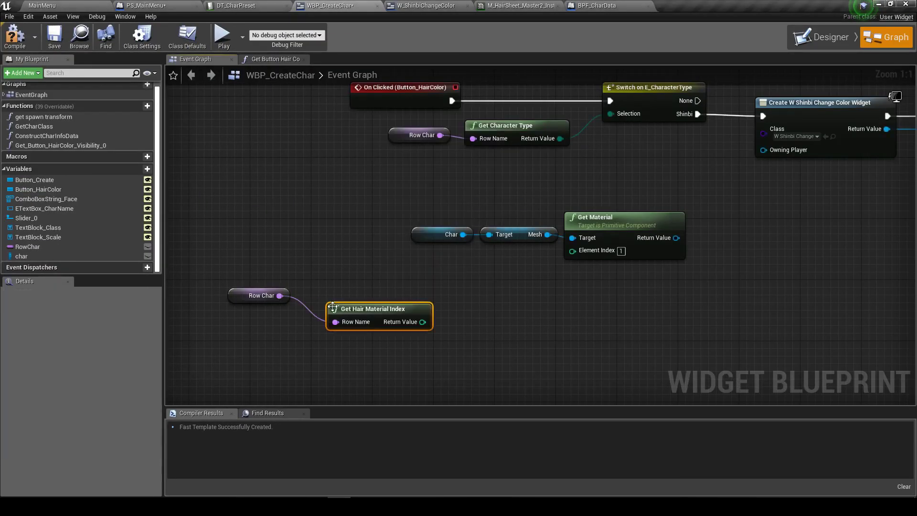
pyautogui.moveTo(359, 312); pyautogui.dragTo(336, 281)
pyautogui.moveTo(392, 292); pyautogui.dragTo(572, 250)
# Move Row Char and the index node beside Get Material, then open W_ShinbiChangeColor's event graph
pyautogui.moveTo(348, 325); pyautogui.dragTo(239, 289)
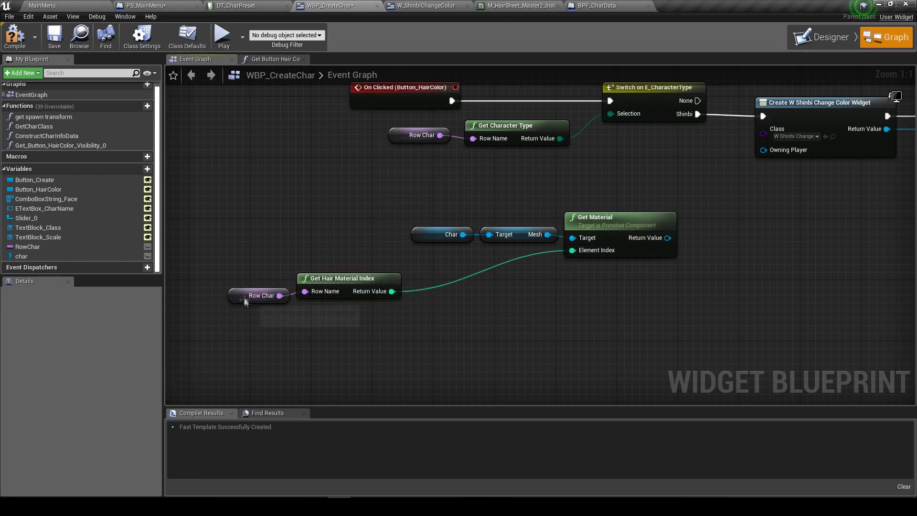
pyautogui.moveTo(342, 284); pyautogui.dragTo(487, 250)
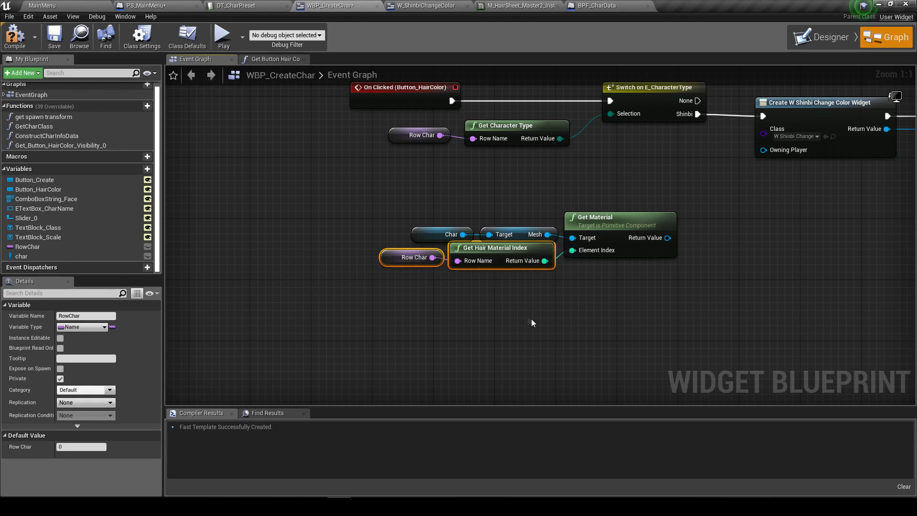
pyautogui.click(531, 319)
pyautogui.moveTo(531, 319); pyautogui.dragTo(397, 305, button='right')
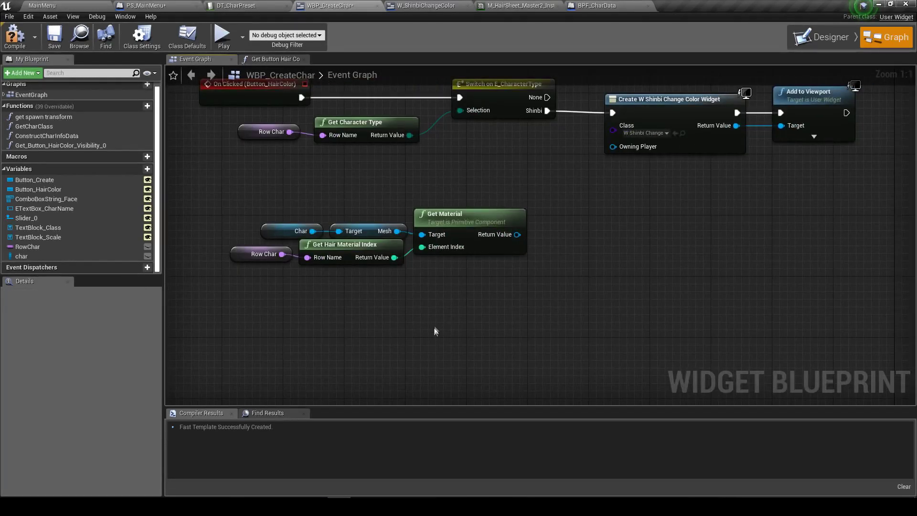
pyautogui.moveTo(477, 311); pyautogui.dragTo(427, 342, button='right')
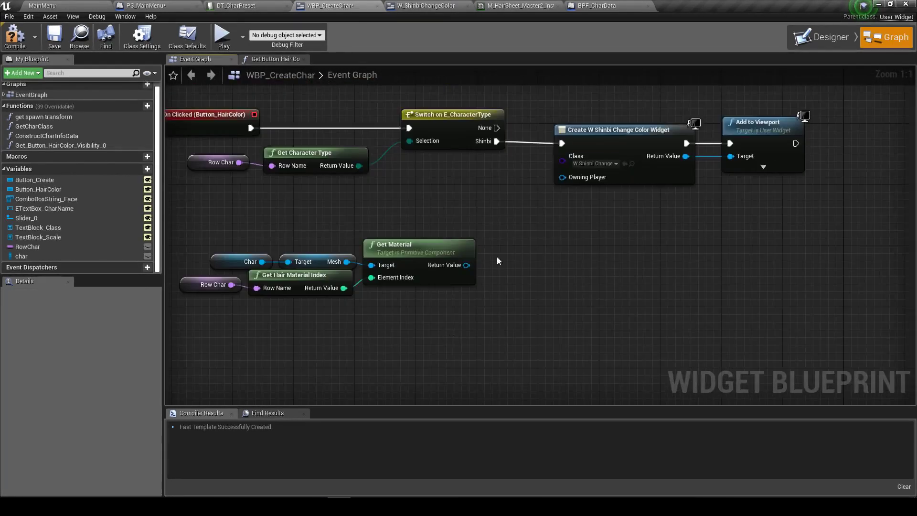
pyautogui.click(632, 164)
pyautogui.doubleClick(470, 408)
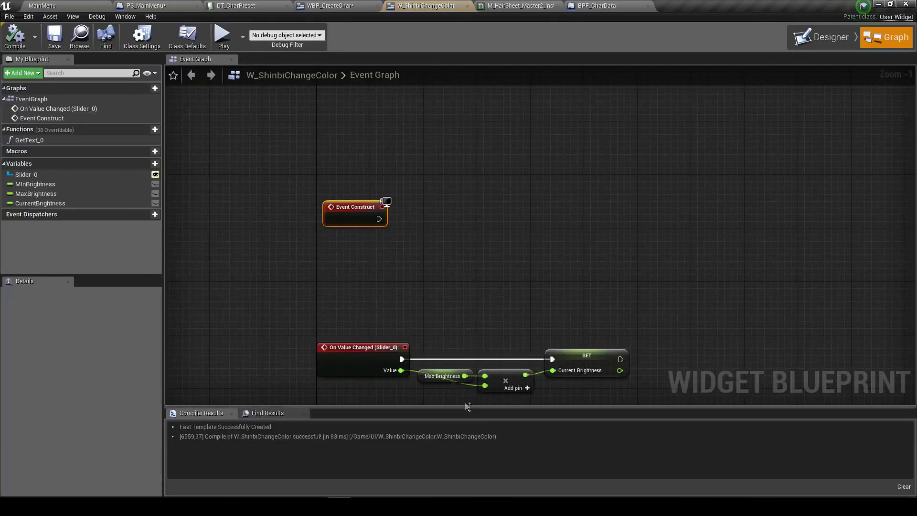
# Add a new variable to W_ShinbiChangeColor named Material
pyautogui.click(145, 163)
pyautogui.write('Material')
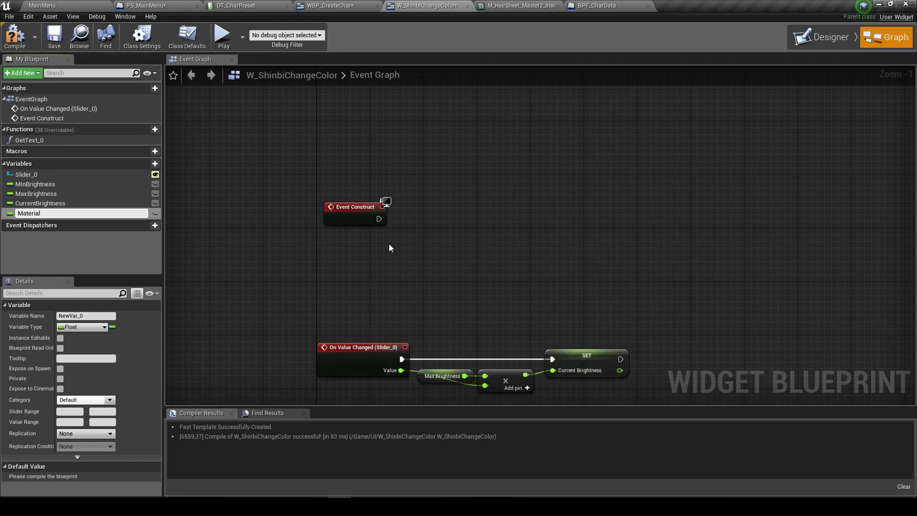
pyautogui.press('Return')
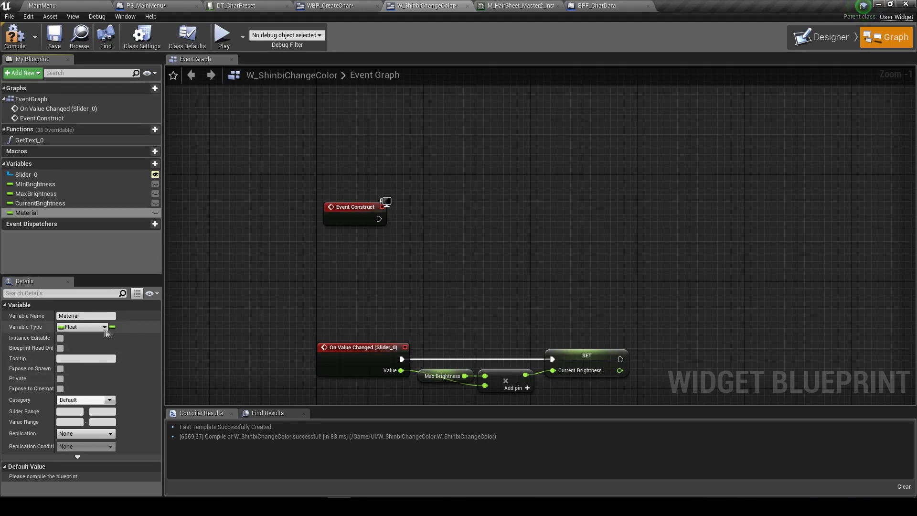
pyautogui.click(84, 326)
pyautogui.click(290, 271)
pyautogui.click(330, 5)
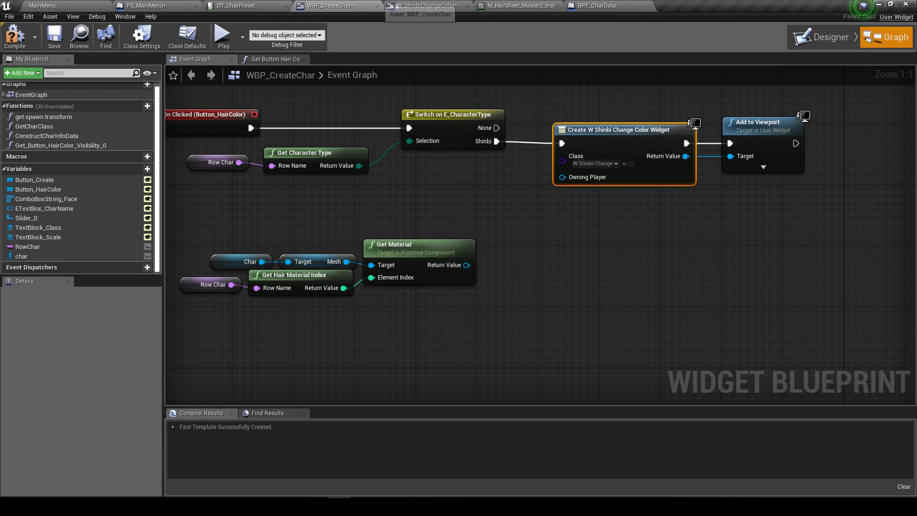
pyautogui.click(425, 5)
# Set Material's type to Material Interface object reference and compile
pyautogui.click(91, 327)
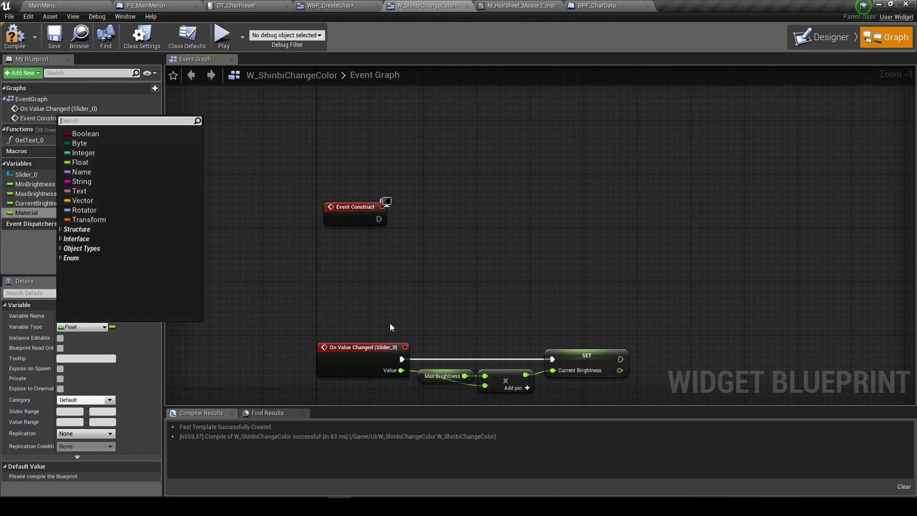
pyautogui.write('materialint')
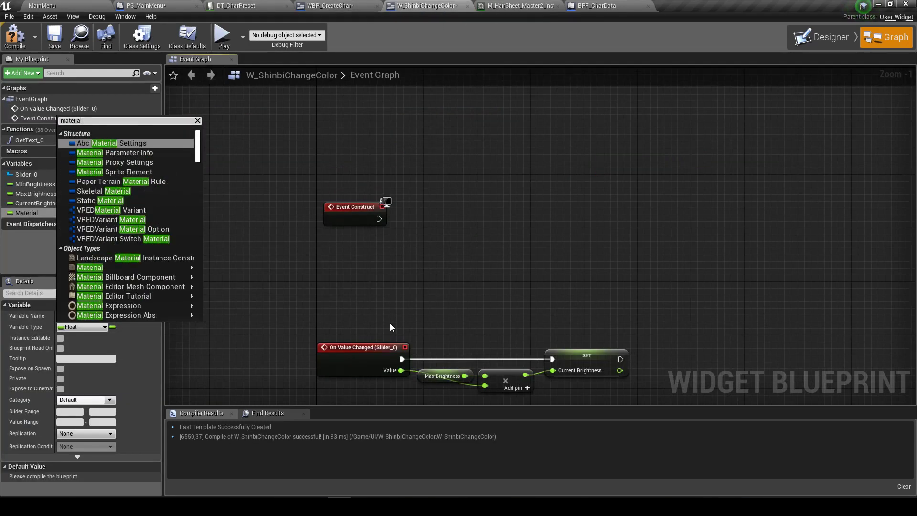
pyautogui.press('Right')
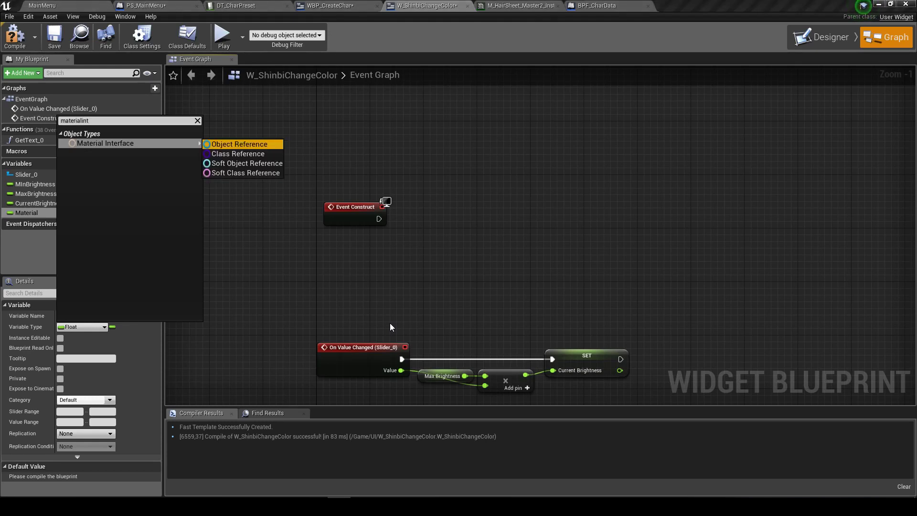
pyautogui.press('Return')
pyautogui.click(15, 37)
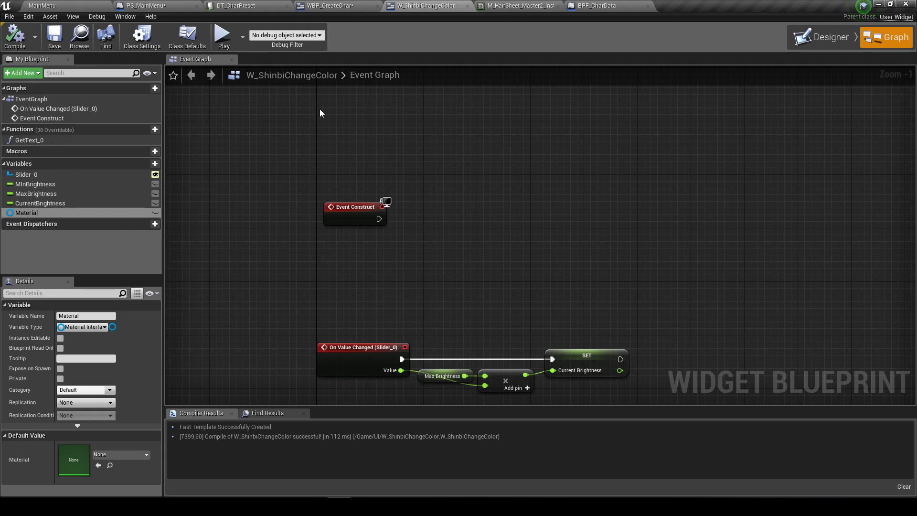
# Make Material instance editable, exposed on spawn and private, compile, and drop a getter under Event Construct
pyautogui.click(60, 339)
pyautogui.click(60, 368)
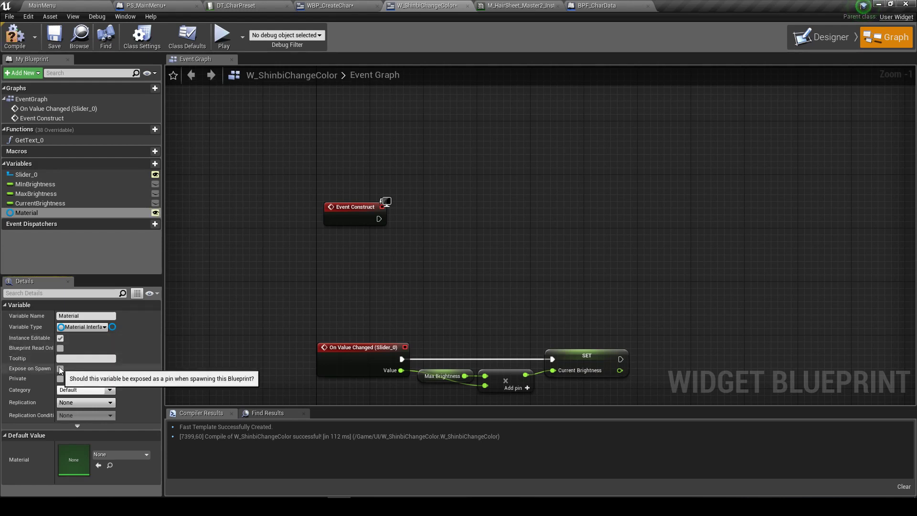
pyautogui.click(54, 37)
pyautogui.click(60, 378)
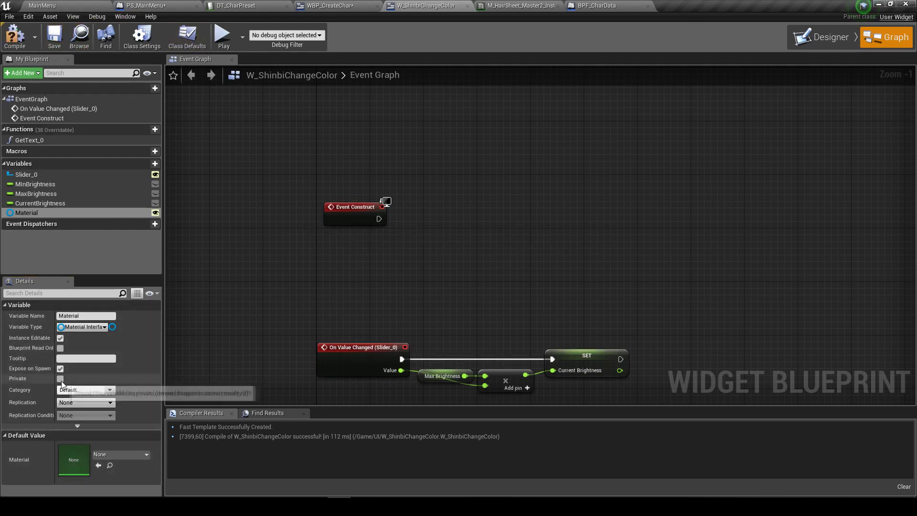
pyautogui.click(19, 37)
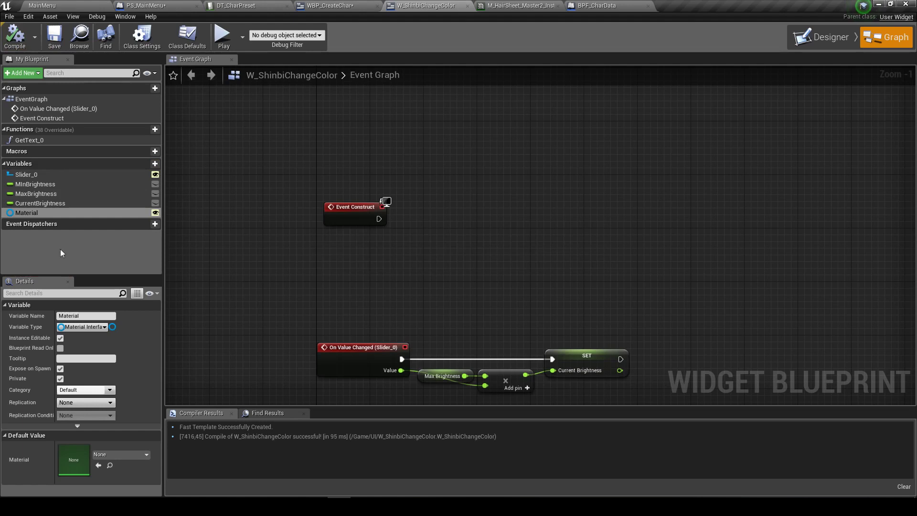
pyautogui.moveTo(27, 213)
pyautogui.mouseDown()
pyautogui.moveTo(356, 258)
pyautogui.moveTo(440, 246)
pyautogui.mouseUp()
pyautogui.scroll(1, 356, 261)
# Twice add a Create Dynamic Material Instance node from the Material getter and delete it again
pyautogui.write('c')
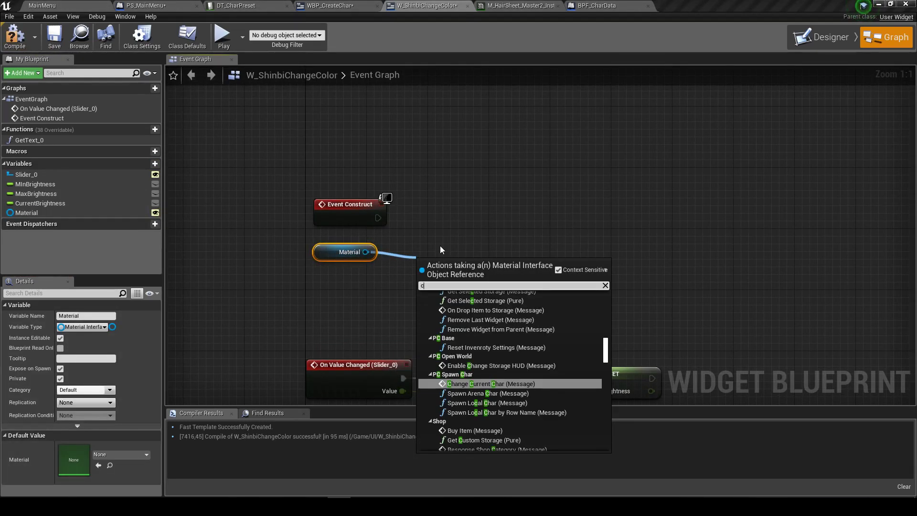
pyautogui.write('reatr')
pyautogui.press('BackSpace')
pyautogui.write('e')
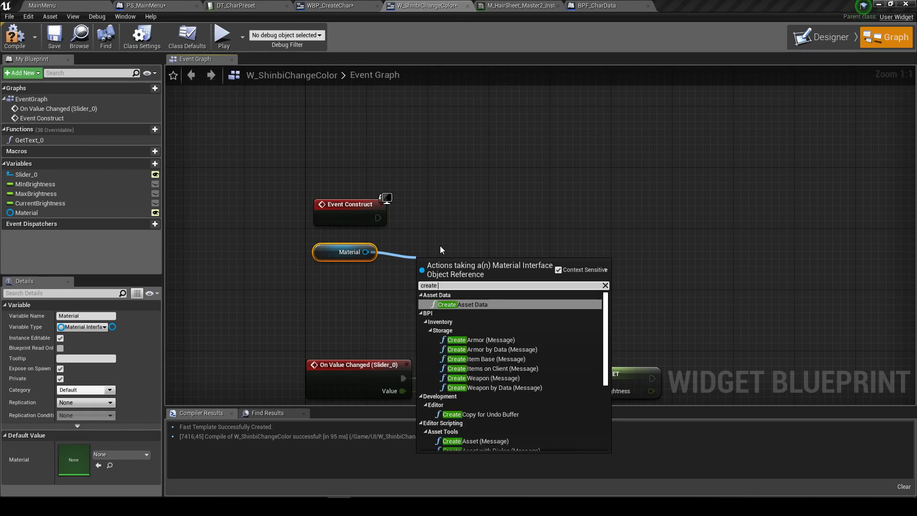
pyautogui.write('dynamic')
pyautogui.press('Return')
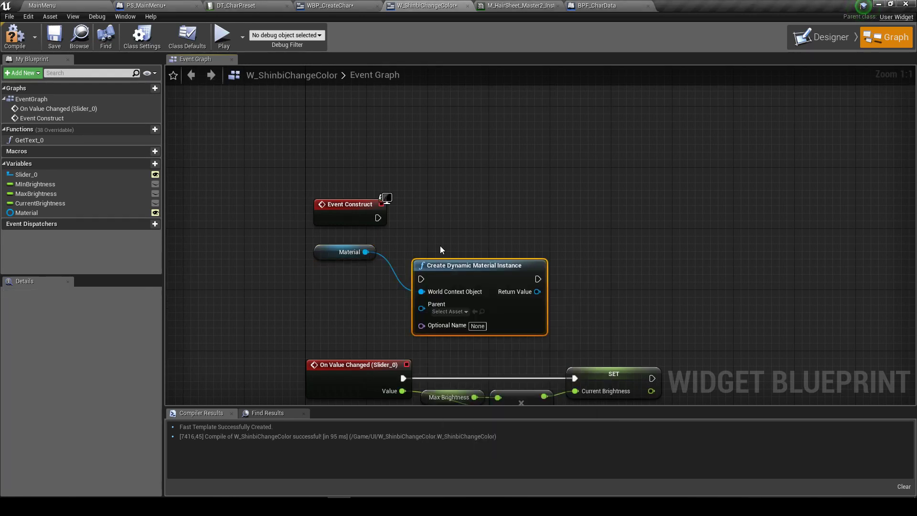
pyautogui.press('Delete')
pyautogui.rightClick(407, 245)
pyautogui.write('create')
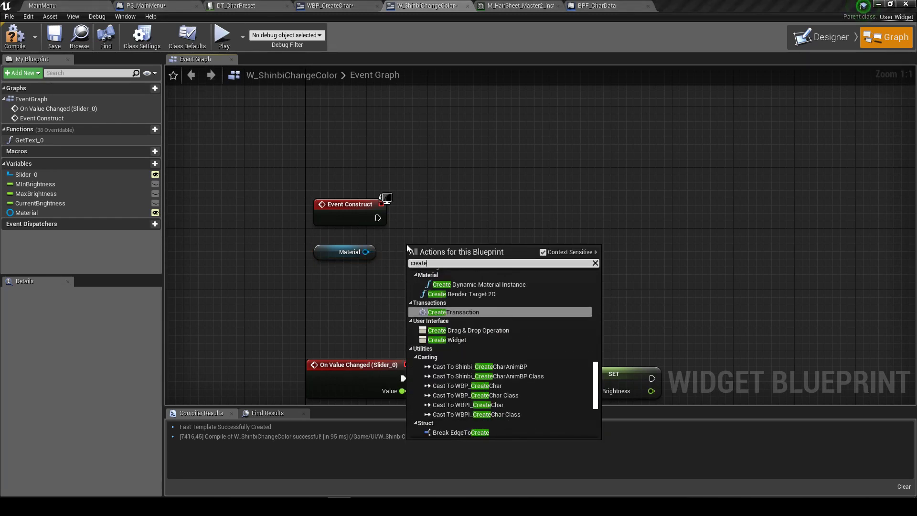
pyautogui.write(' dynamic')
pyautogui.press('Return')
pyautogui.press('Delete')
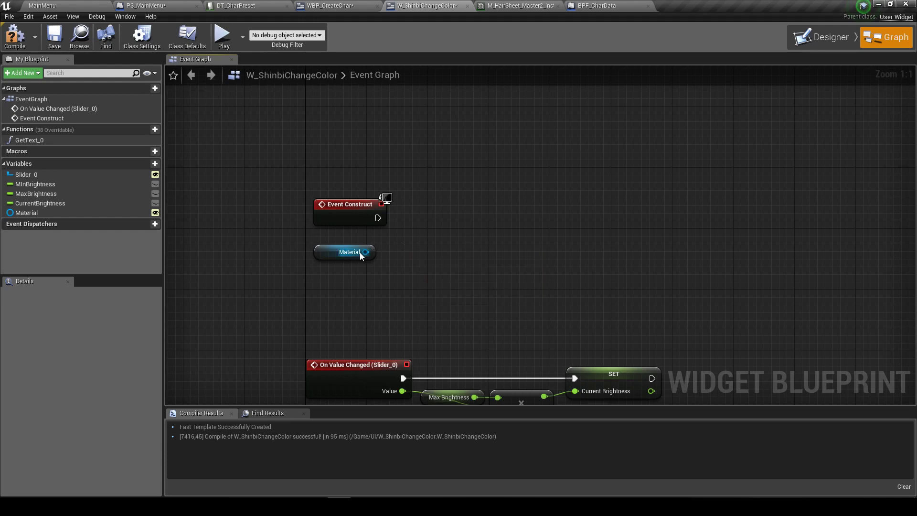
pyautogui.click(330, 6)
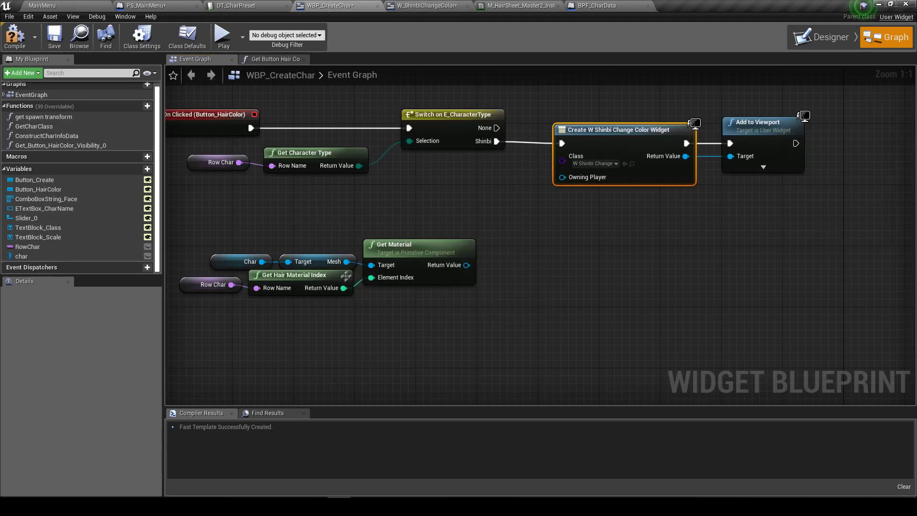
# From the Mesh pin, add a Create Dynamic Material Instance node
pyautogui.moveTo(347, 262); pyautogui.dragTo(409, 353)
pyautogui.write('create')
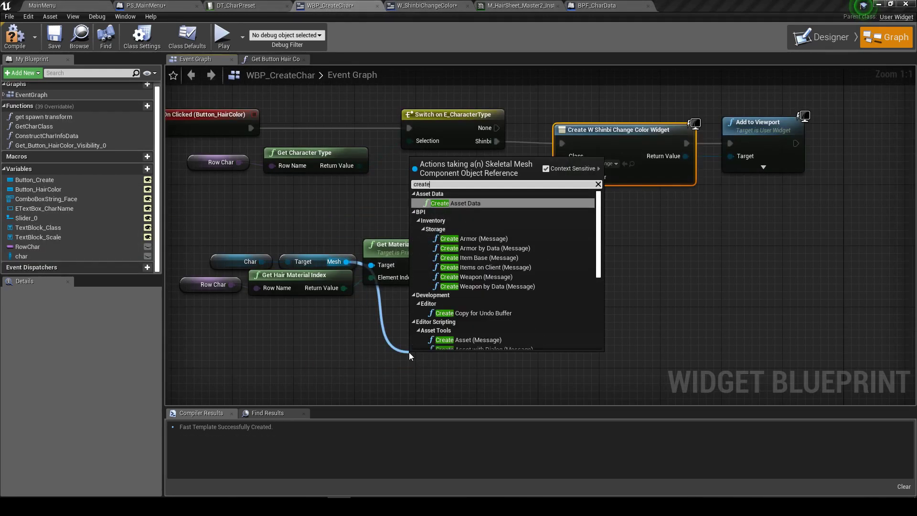
pyautogui.write(' dynamic')
pyautogui.press('Return')
pyautogui.moveTo(476, 356)
pyautogui.mouseDown(button='right')
pyautogui.moveTo(456, 270)
pyautogui.moveTo(440, 252)
pyautogui.mouseUp(button='right')
pyautogui.scroll(-1, 439, 251)
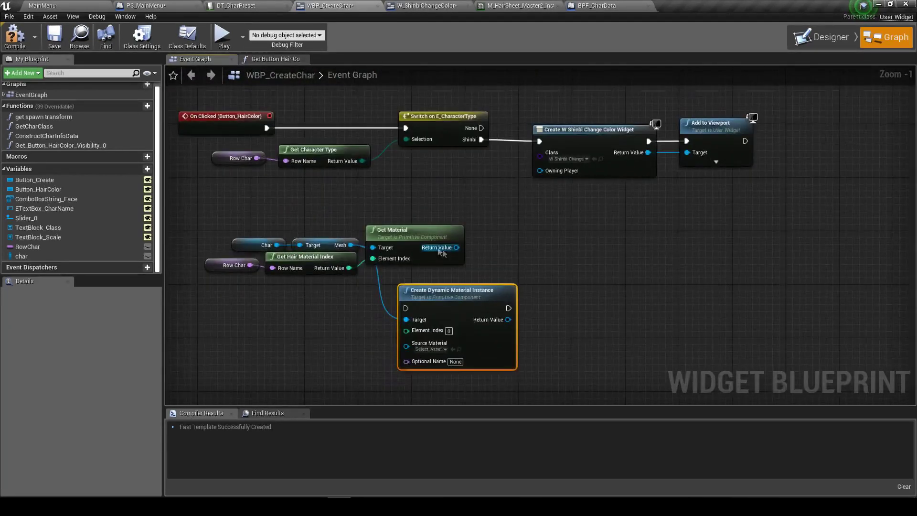
pyautogui.scroll(1, 486, 258)
# Delete Get Material and rewire the element index, then undo those changes
pyautogui.click(470, 257)
pyautogui.press('Delete')
pyautogui.moveTo(381, 300); pyautogui.dragTo(446, 372)
pyautogui.moveTo(446, 372); pyautogui.dragTo(446, 300, button='right')
pyautogui.moveTo(502, 266)
pyautogui.mouseDown()
pyautogui.moveTo(508, 213)
pyautogui.moveTo(493, 182)
pyautogui.mouseUp()
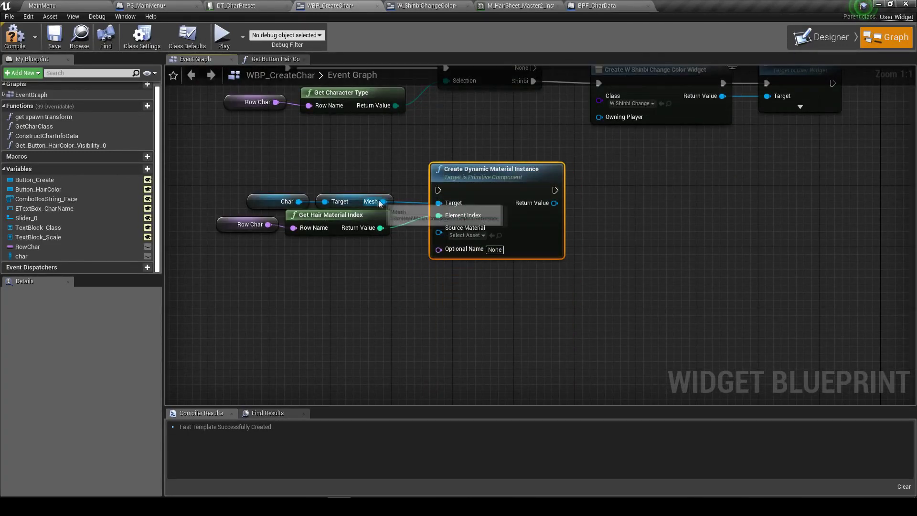
pyautogui.hotkey('ctrl', 'z')
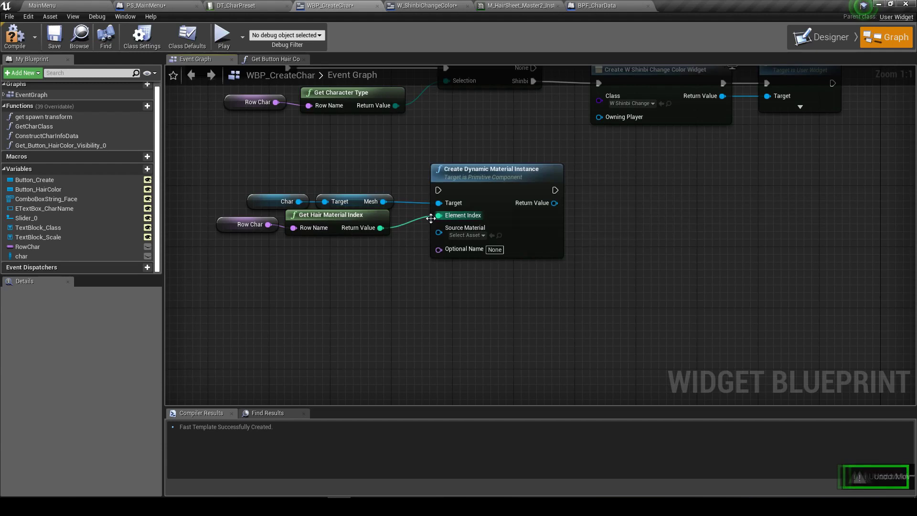
pyautogui.hotkey('ctrl', 'z')
pyautogui.hotkey('ctrl', 'z')
pyautogui.hotkey('ctrl', 'z')
# Reposition the nodes and wire Get Material's Return Value into Source Material
pyautogui.moveTo(478, 253); pyautogui.dragTo(600, 185)
pyautogui.moveTo(491, 194)
pyautogui.mouseDown()
pyautogui.moveTo(498, 224)
pyautogui.moveTo(568, 249)
pyautogui.mouseUp()
pyautogui.moveTo(617, 205); pyautogui.dragTo(592, 189)
pyautogui.click(495, 219)
pyautogui.moveTo(511, 282); pyautogui.dragTo(483, 328, button='right')
pyautogui.moveTo(632, 249); pyautogui.dragTo(574, 254, button='right')
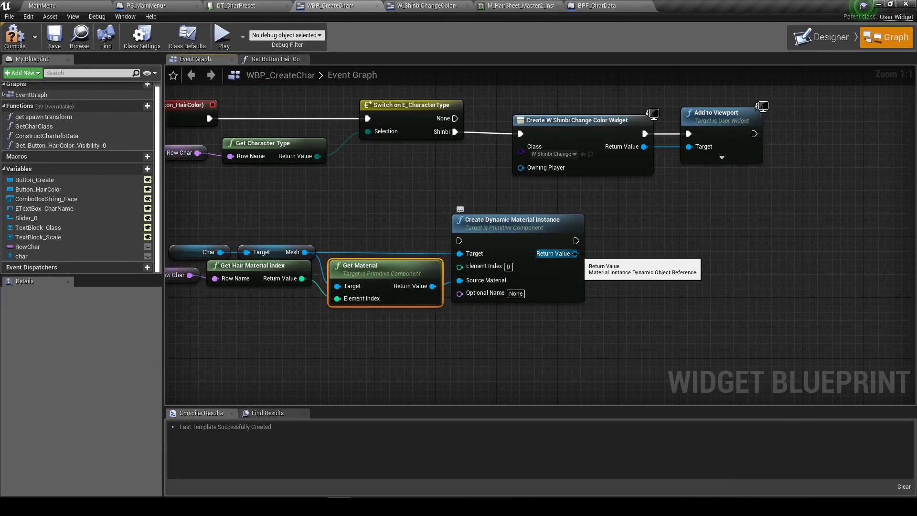
pyautogui.moveTo(572, 241); pyautogui.dragTo(550, 277, button='right')
pyautogui.scroll(-1, 607, 267)
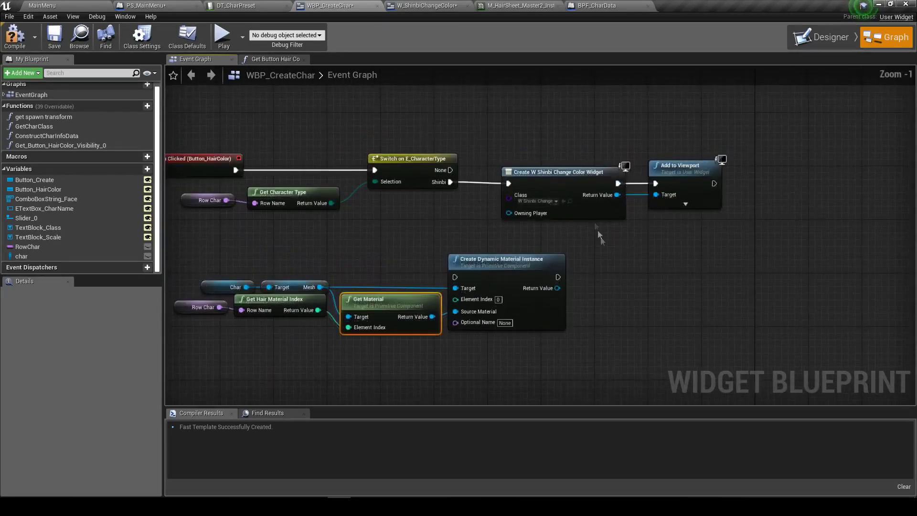
# Shift the Create Widget and Add to Viewport nodes right, then return to W_ShinbiChangeColor
pyautogui.moveTo(541, 142); pyautogui.dragTo(692, 191)
pyautogui.moveTo(564, 172); pyautogui.dragTo(710, 172)
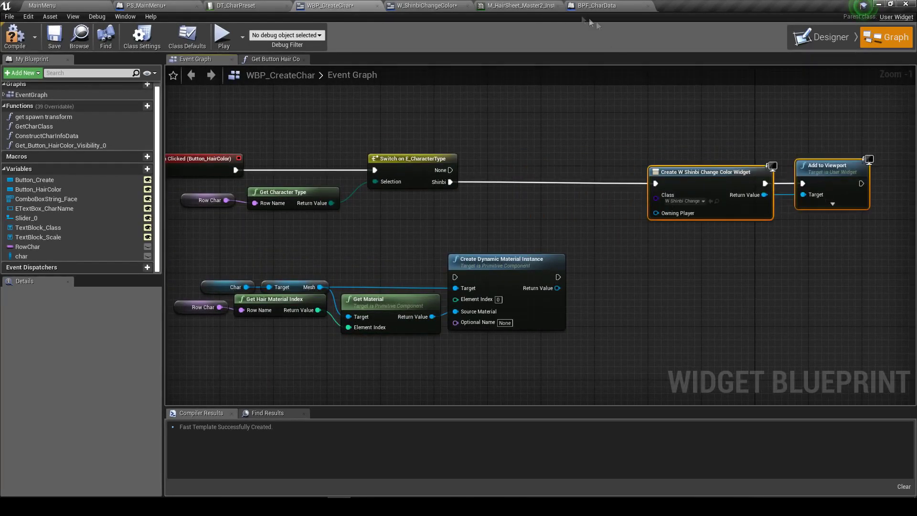
pyautogui.click(444, 5)
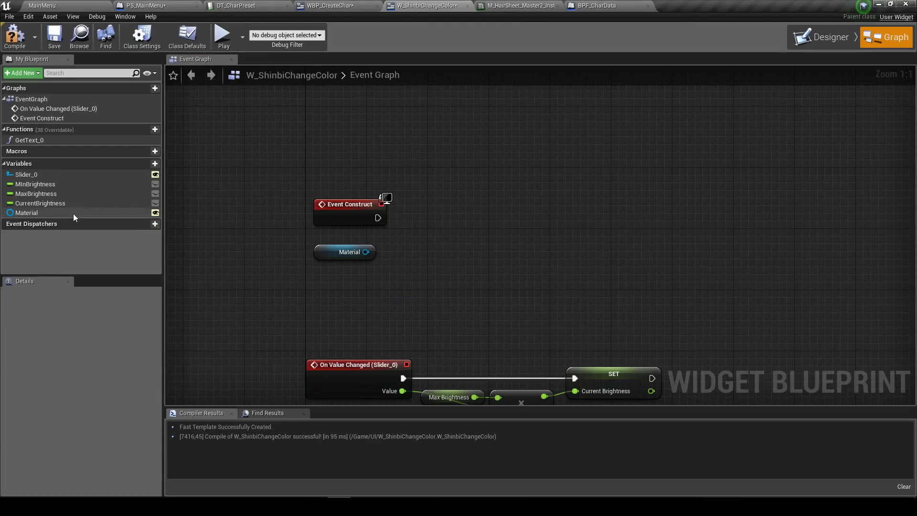
# Delete the Material getter, change Material's type to Material Instance object reference, and compile
pyautogui.click(344, 252)
pyautogui.press('Delete')
pyautogui.click(27, 213)
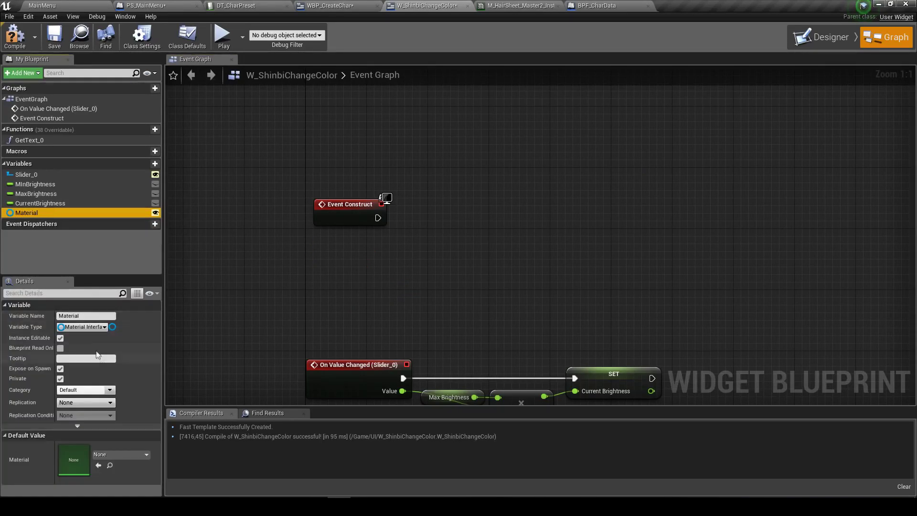
pyautogui.click(82, 327)
pyautogui.write('mater')
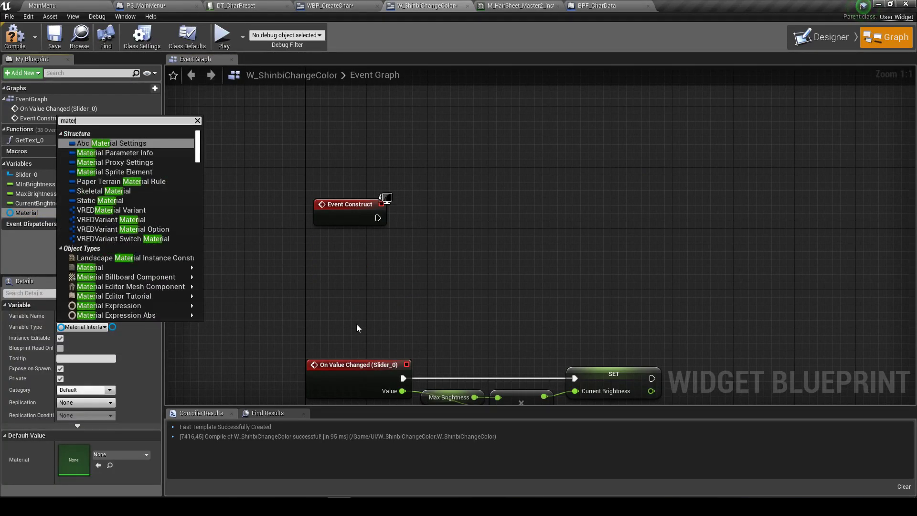
pyautogui.write('ialin')
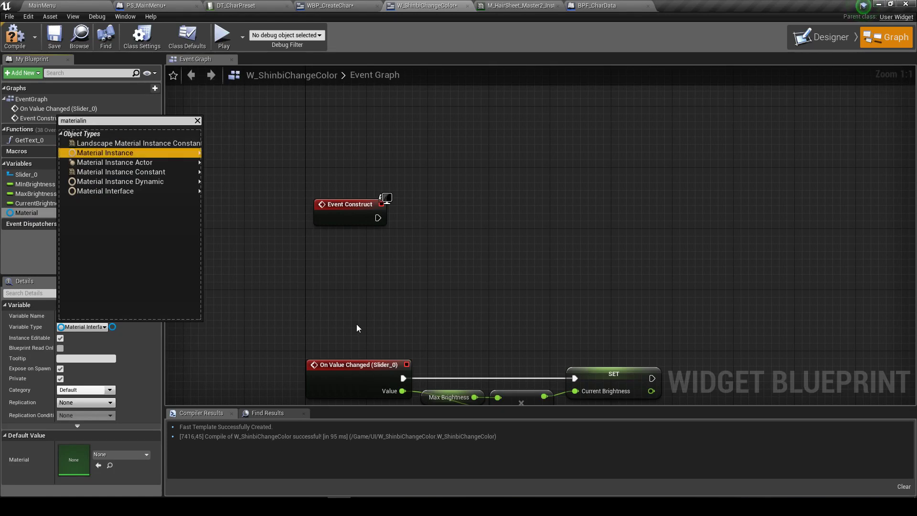
pyautogui.press('Right')
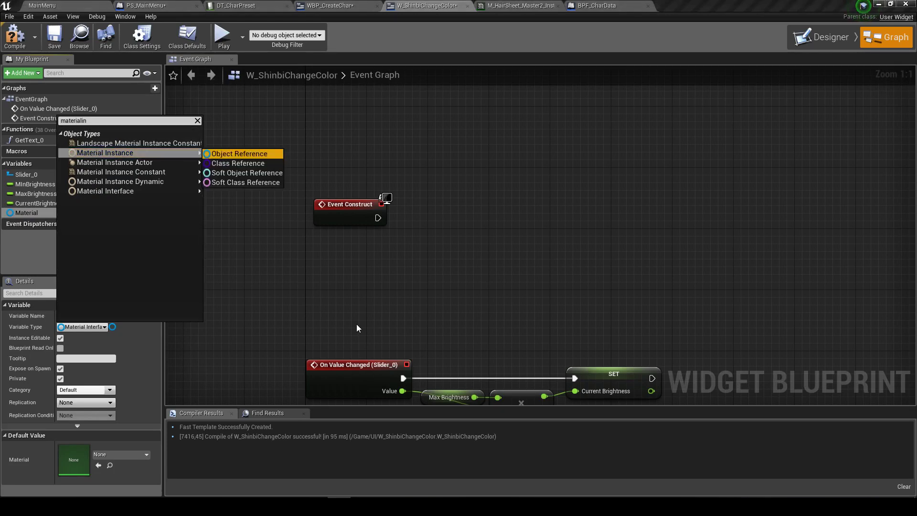
pyautogui.press('Return')
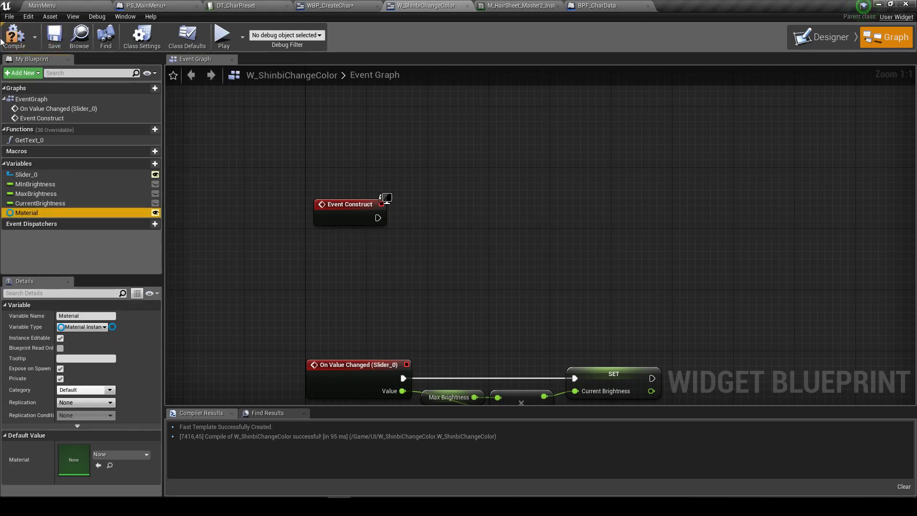
pyautogui.click(15, 38)
# In WBP_CreateChar, link the dynamic material instance to the widget's Material input and select the four material nodes
pyautogui.click(344, 6)
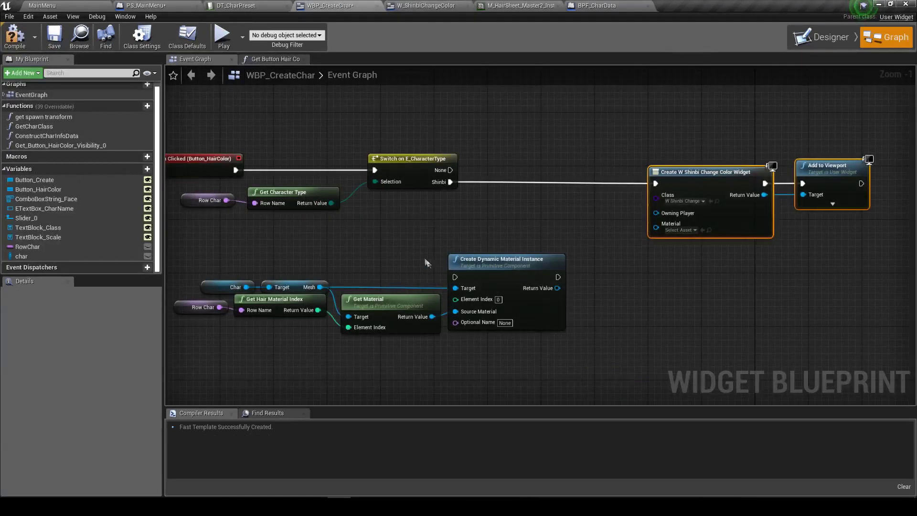
pyautogui.scroll(-1, 426, 263)
pyautogui.scroll(1, 414, 286)
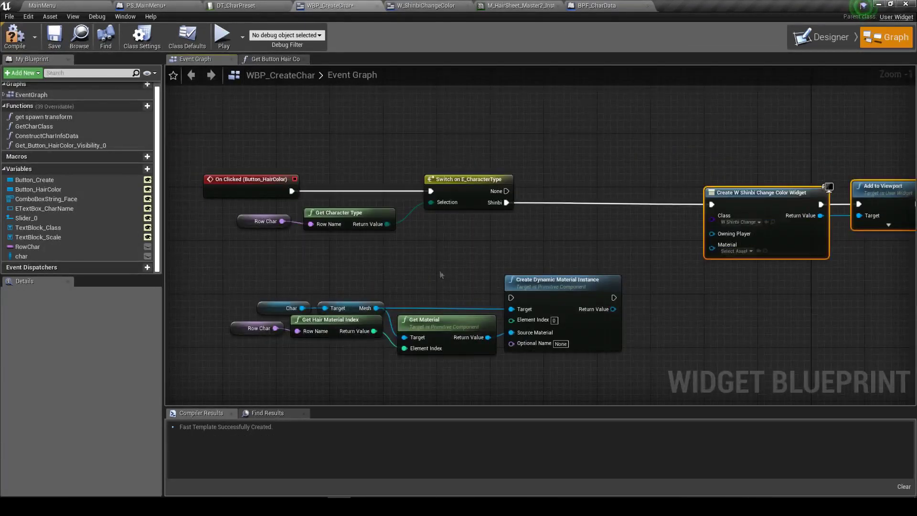
pyautogui.scroll(-1, 408, 268)
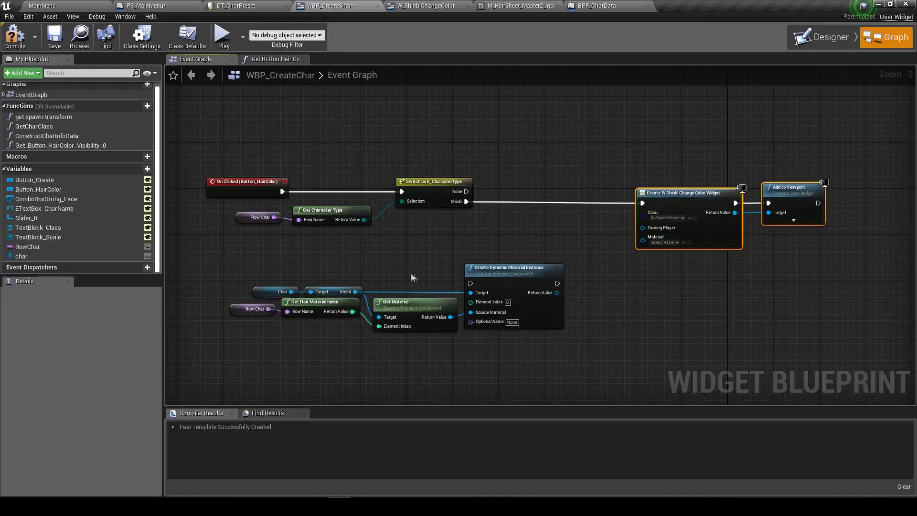
pyautogui.moveTo(557, 292); pyautogui.dragTo(652, 245)
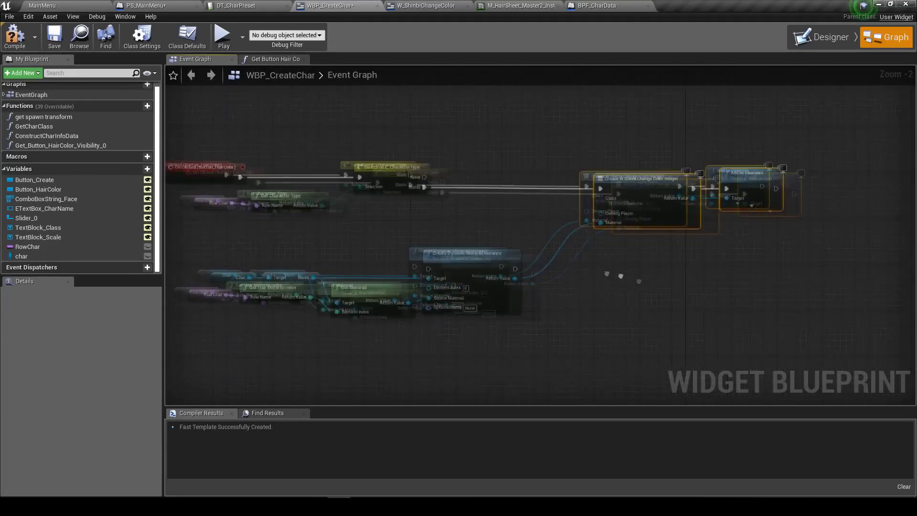
pyautogui.moveTo(583, 265); pyautogui.dragTo(603, 252, button='right')
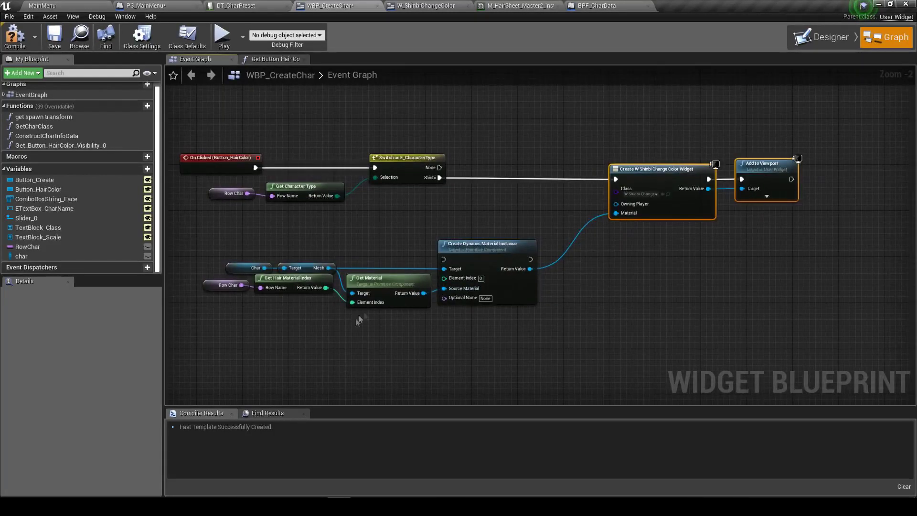
pyautogui.scroll(2, 420, 330)
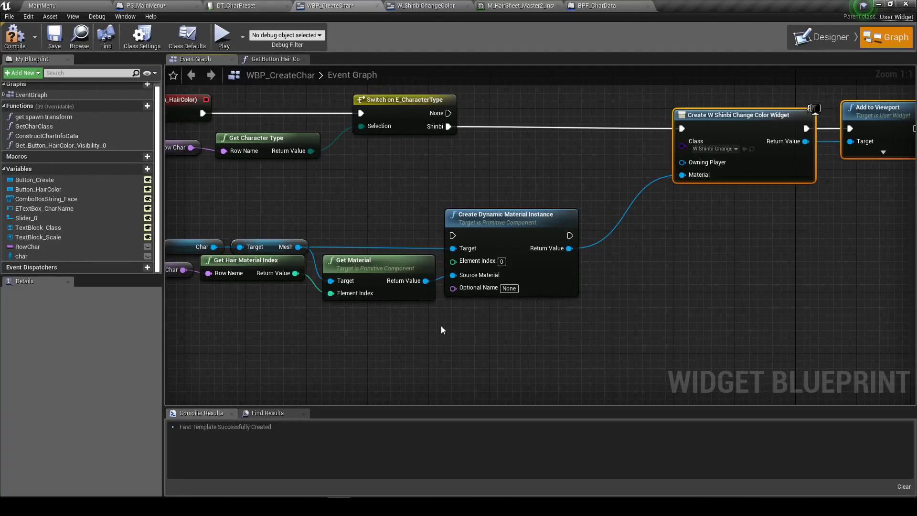
pyautogui.scroll(-2, 394, 329)
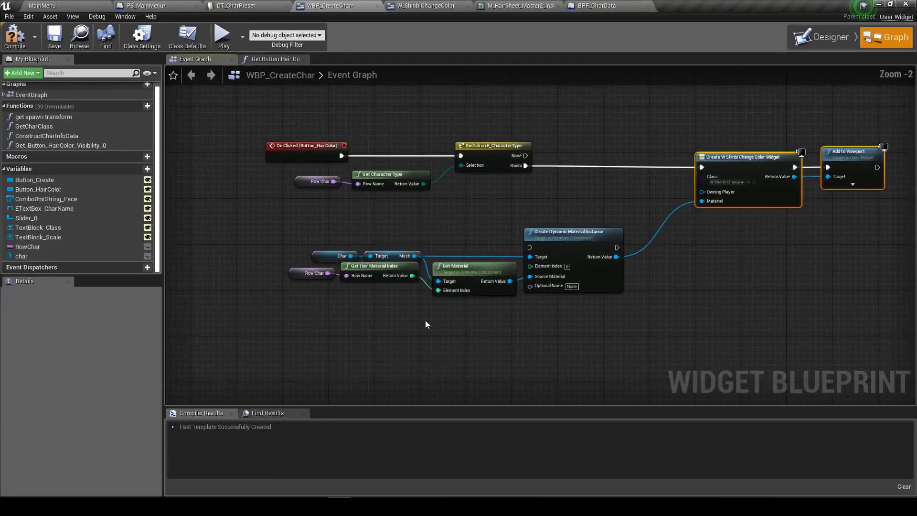
pyautogui.moveTo(243, 241); pyautogui.dragTo(545, 316)
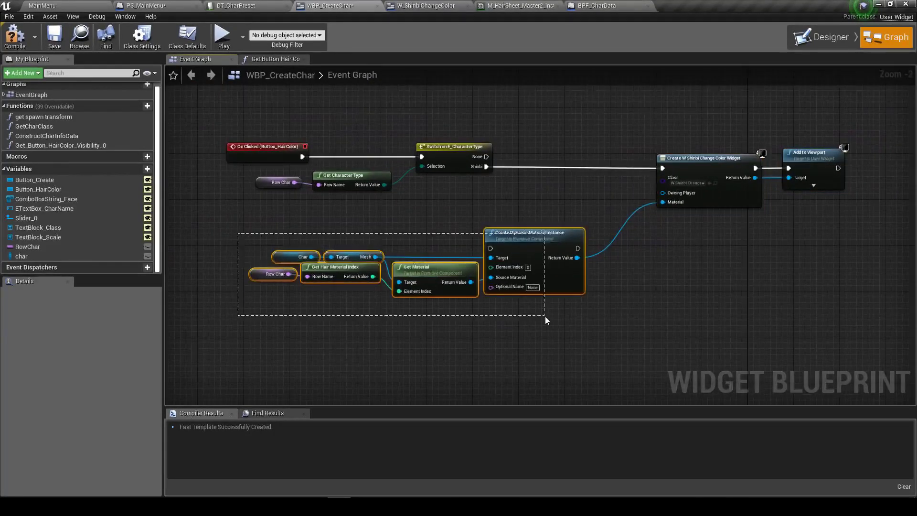
# Collapse the selected nodes into a function named GetHairMaterialInstance placed beside Create Widget
pyautogui.rightClick(506, 250)
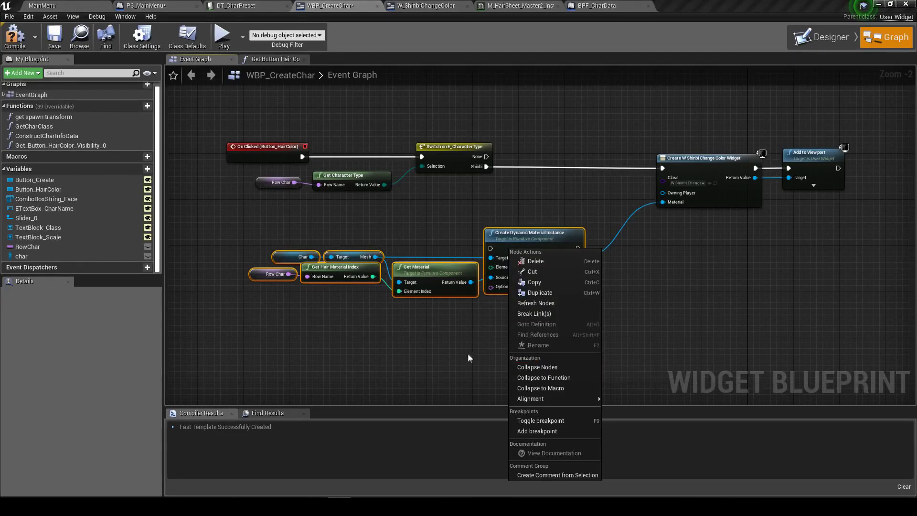
pyautogui.moveTo(425, 320)
pyautogui.mouseDown(button='right')
pyautogui.moveTo(364, 316)
pyautogui.moveTo(423, 311)
pyautogui.mouseUp(button='right')
pyautogui.rightClick(526, 234)
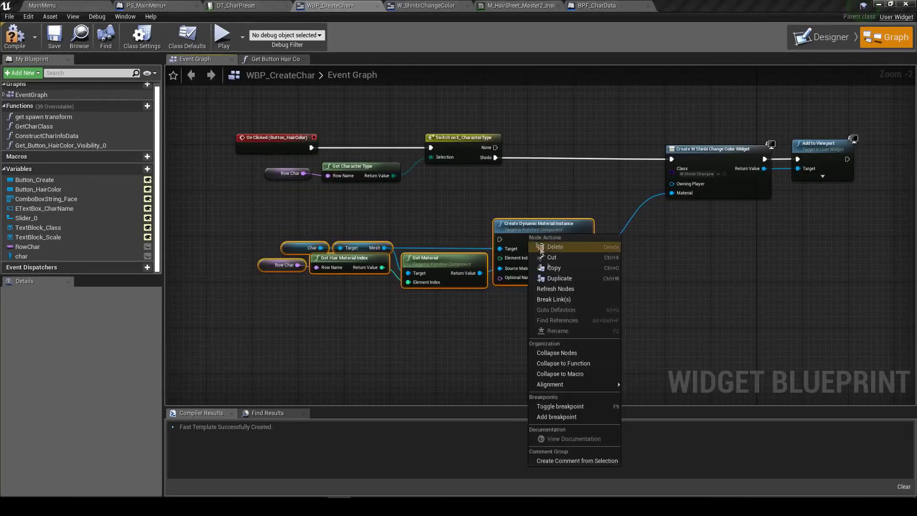
pyautogui.click(574, 364)
pyautogui.write('GetHairMaterialInstan')
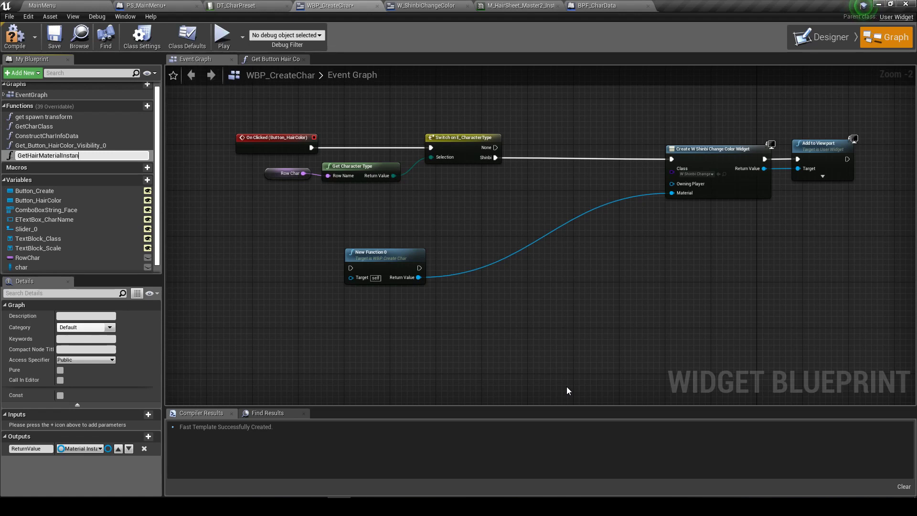
pyautogui.write('ce')
pyautogui.press('Return')
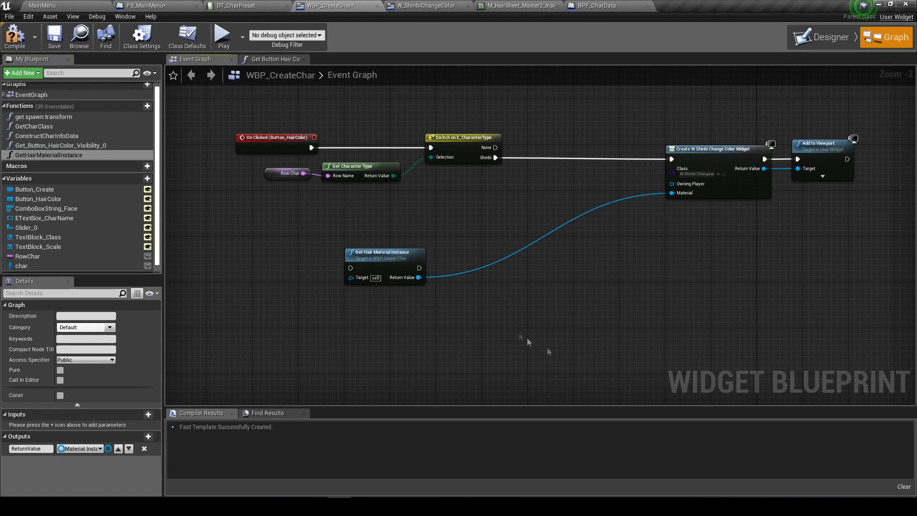
pyautogui.moveTo(396, 262); pyautogui.dragTo(550, 199)
# Mark GetHairMaterialInstance Pure and Const, then open its function graph
pyautogui.click(60, 370)
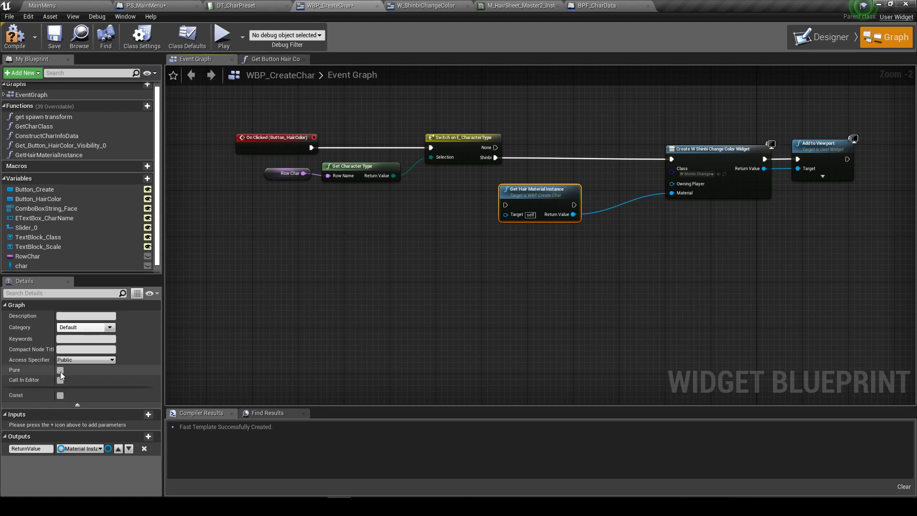
pyautogui.click(60, 395)
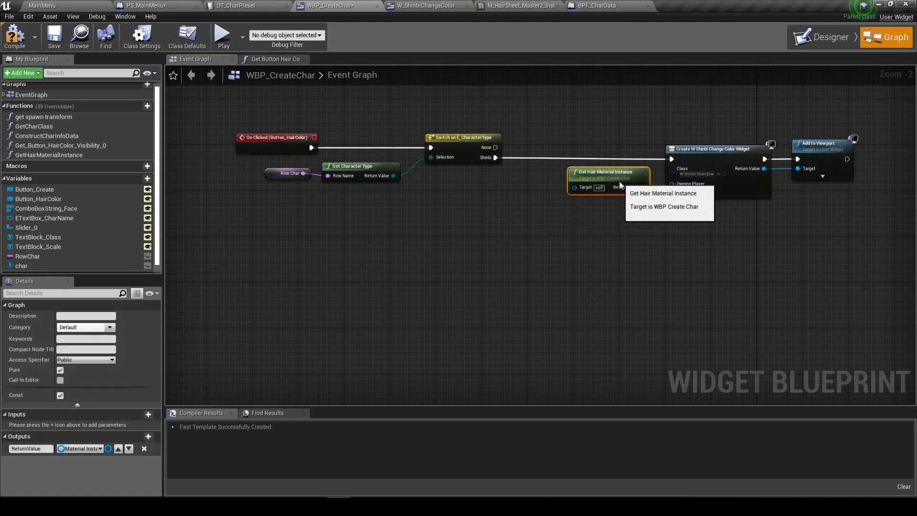
pyautogui.doubleClick(609, 183)
pyautogui.moveTo(320, 264); pyautogui.dragTo(234, 231)
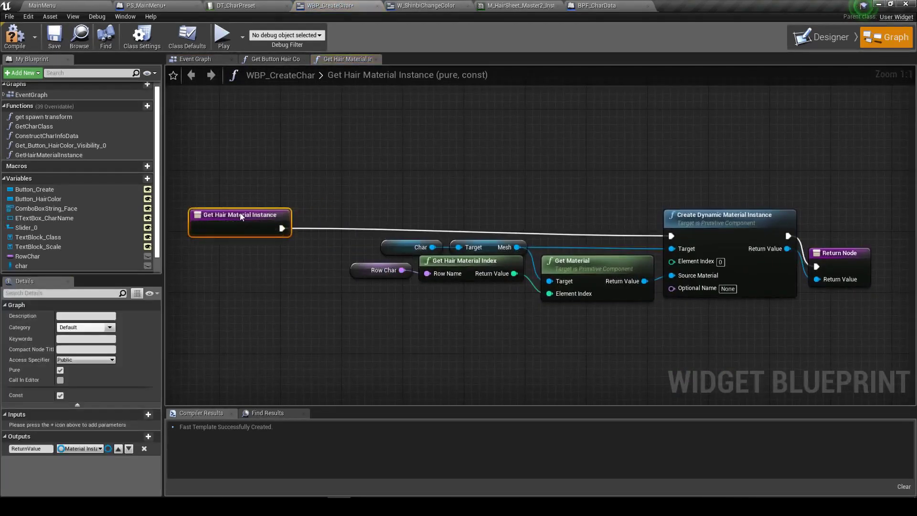
# Tidy the new function's graph, lining up Get Hair Material Index and the Return Node
pyautogui.click(357, 273)
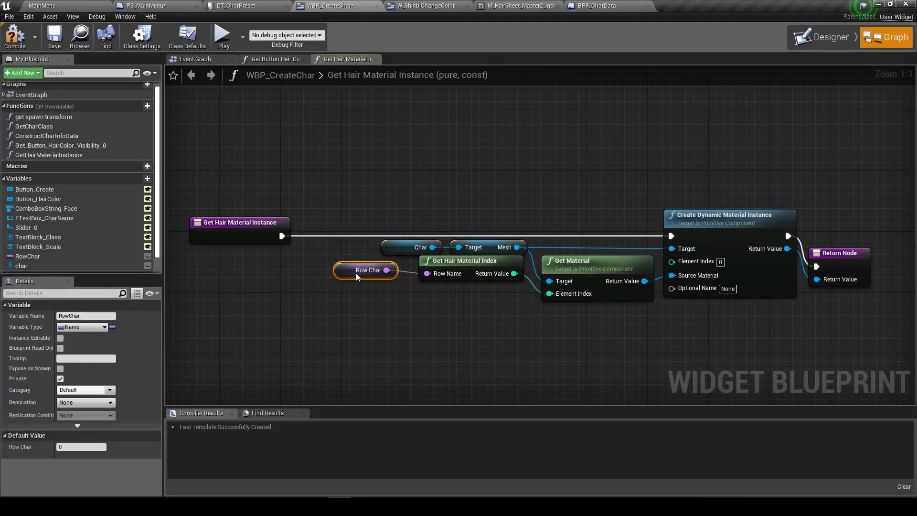
pyautogui.moveTo(442, 325); pyautogui.dragTo(425, 299, button='right')
pyautogui.click(440, 238)
pyautogui.moveTo(441, 238); pyautogui.dragTo(440, 253)
pyautogui.click(351, 244)
pyautogui.moveTo(767, 245); pyautogui.dragTo(667, 263, button='right')
pyautogui.moveTo(722, 245); pyautogui.dragTo(748, 218)
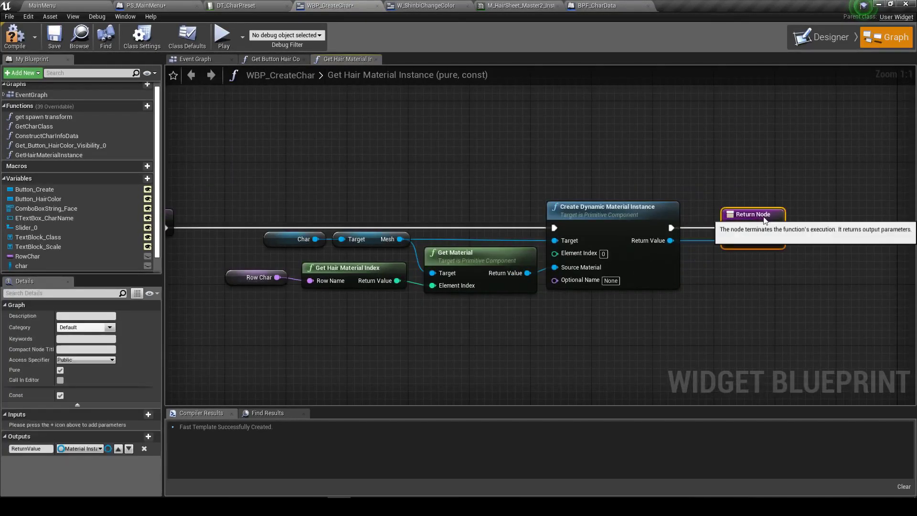
pyautogui.scroll(-2, 674, 196)
# Close the Get Hair Material Instance and Get Button Hair Color function graphs
pyautogui.click(376, 59)
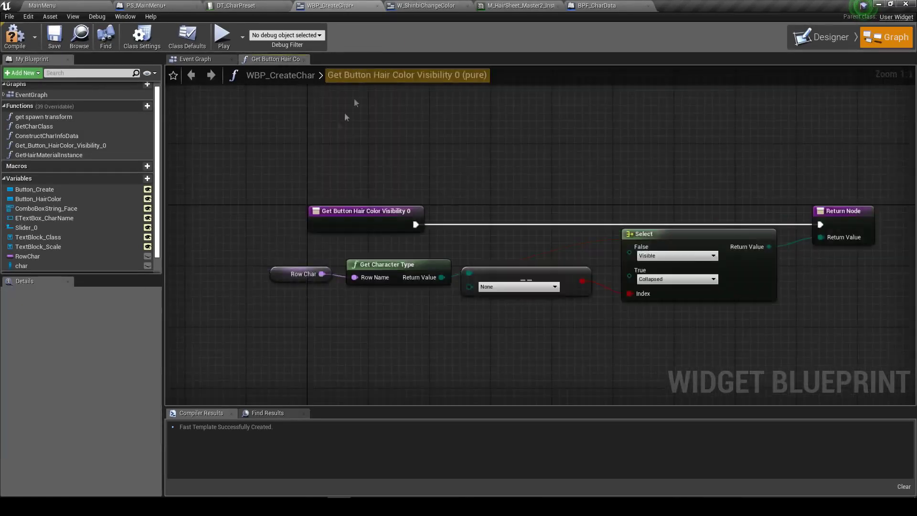
pyautogui.click(306, 59)
pyautogui.scroll(2, 428, 138)
# Move the function, widget and Add to Viewport nodes toward the Switch node, then compile WBP_CreateChar
pyautogui.moveTo(429, 137); pyautogui.dragTo(807, 236)
pyautogui.moveTo(759, 168); pyautogui.dragTo(675, 168)
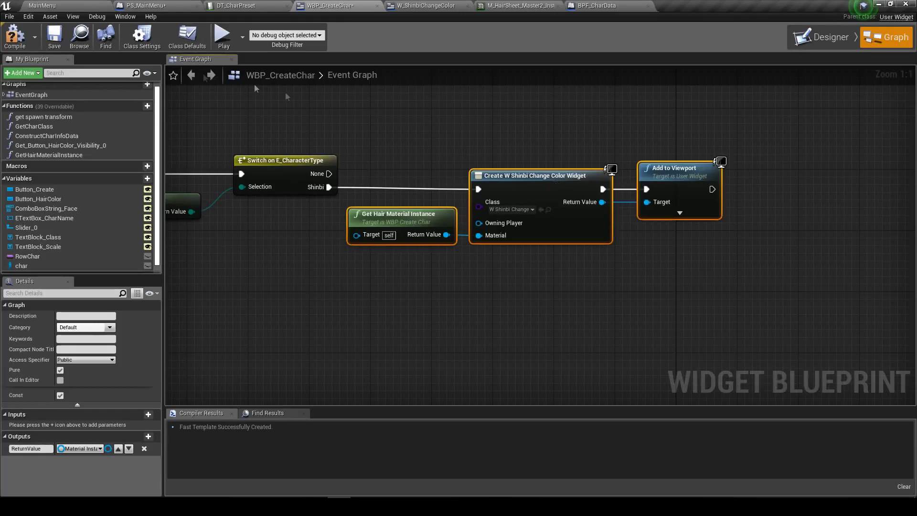
pyautogui.click(14, 38)
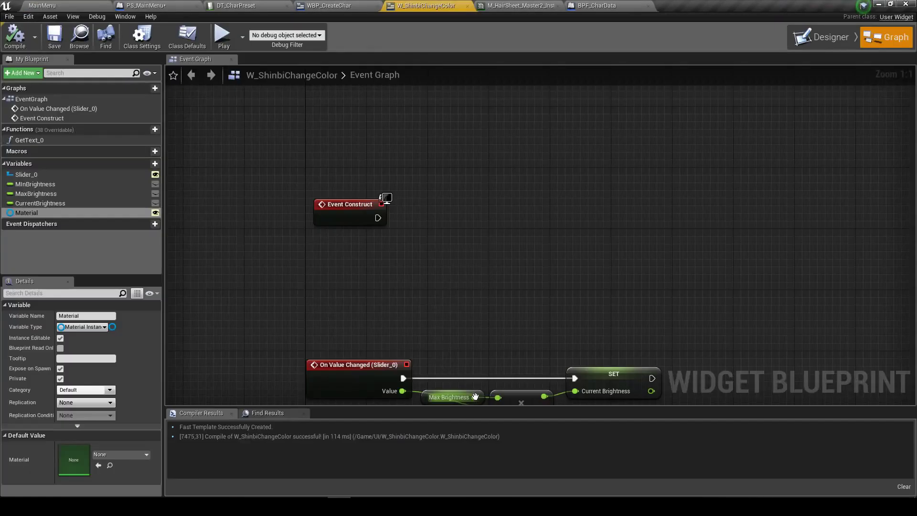
pyautogui.moveTo(58, 213); pyautogui.dragTo(317, 246)
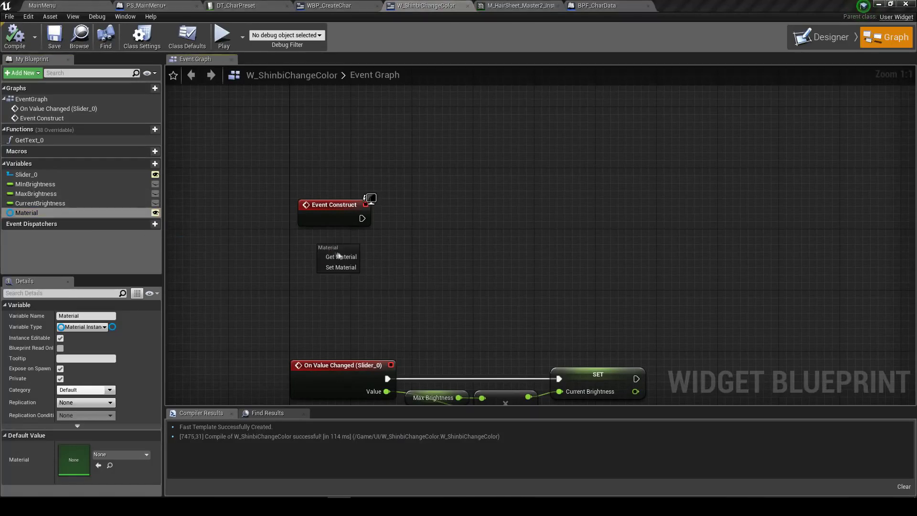
# Place a Get Material node below the slider's value-changed logic, then view the hair material instance
pyautogui.click(342, 253)
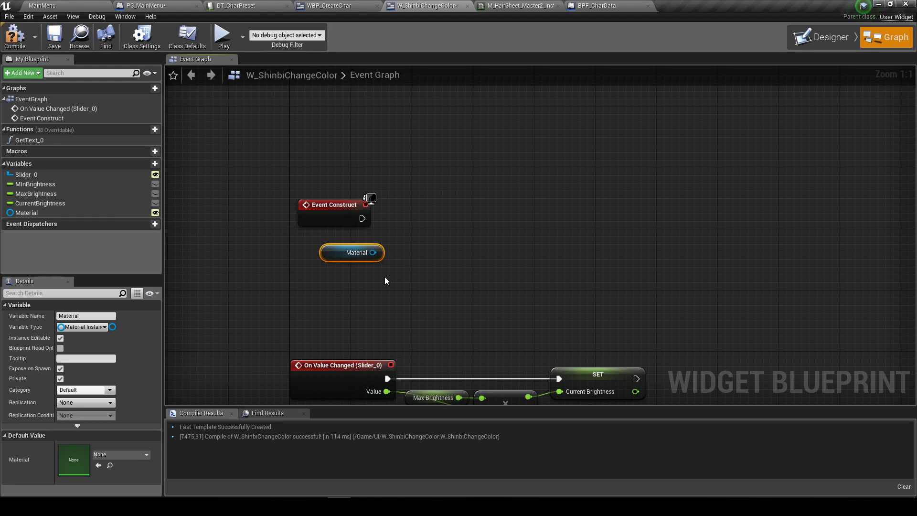
pyautogui.moveTo(354, 252); pyautogui.dragTo(643, 287)
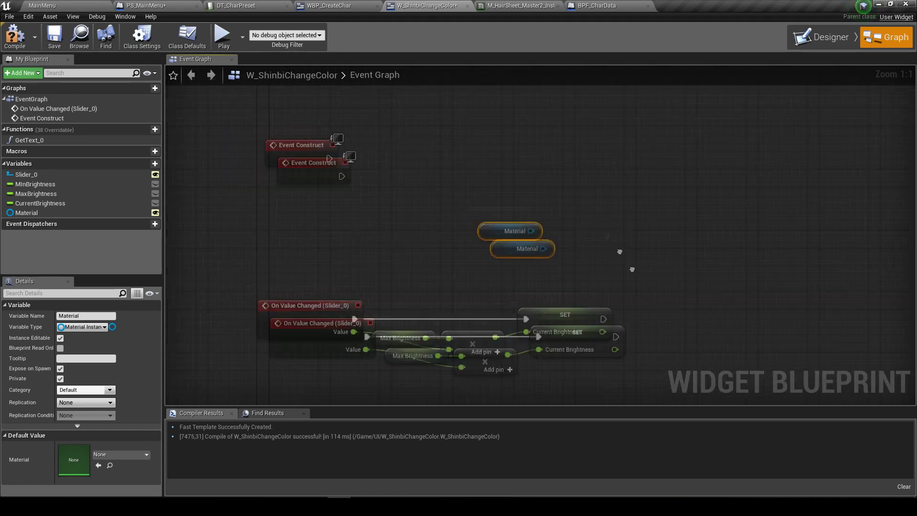
pyautogui.moveTo(643, 287); pyautogui.dragTo(378, 184, button='right')
pyautogui.moveTo(378, 162); pyautogui.dragTo(469, 338)
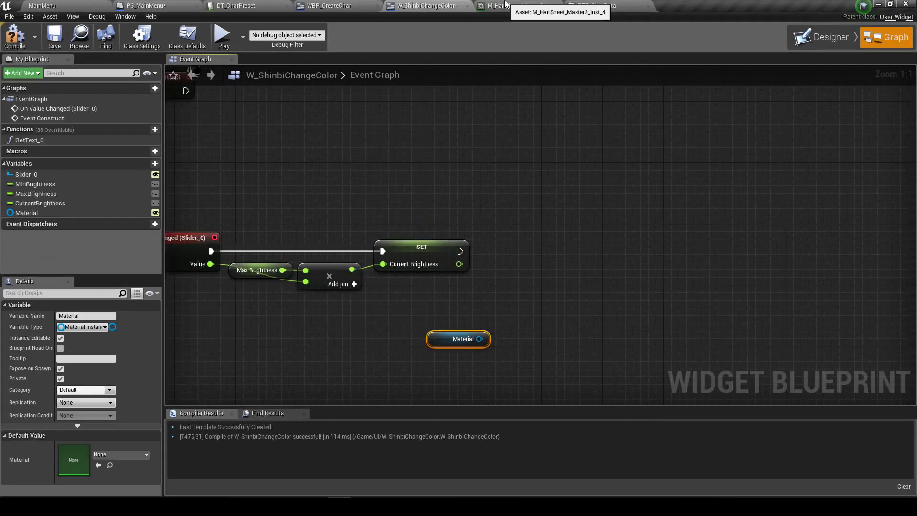
pyautogui.click(506, 4)
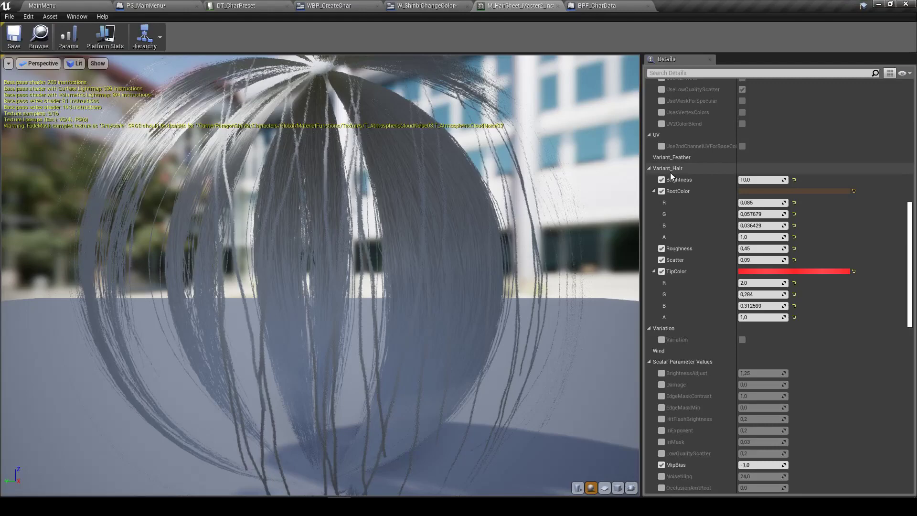
# Search the Material reference's actions for 'set ver', comparing against the hair material instance, then cancel
pyautogui.click(420, 5)
pyautogui.moveTo(478, 338); pyautogui.dragTo(559, 337)
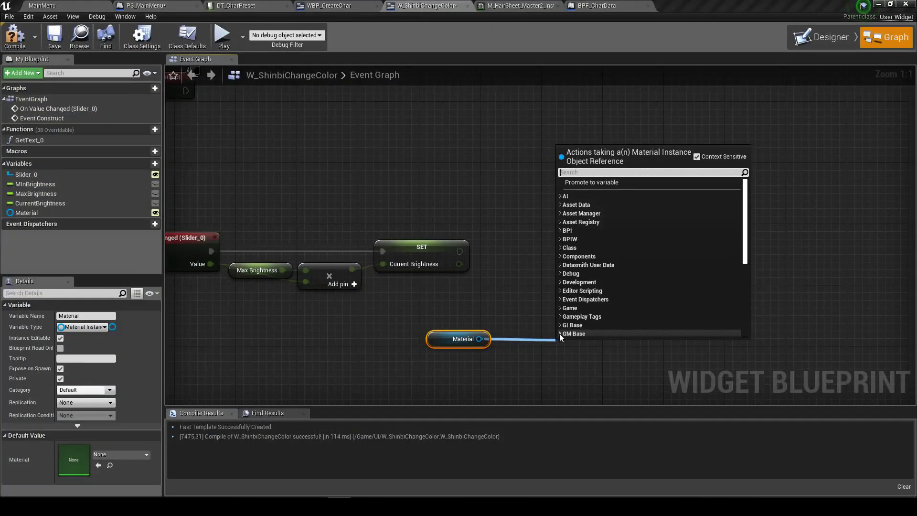
pyautogui.write('set ver')
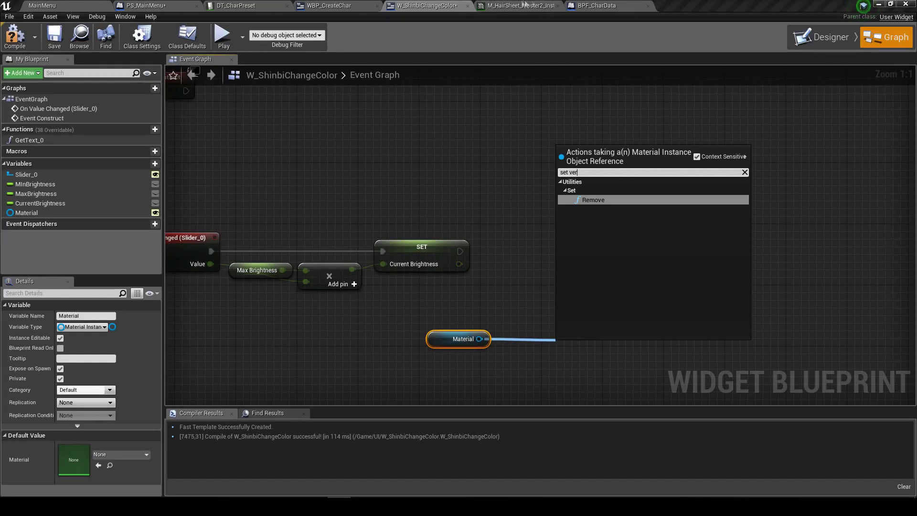
pyautogui.click(524, 5)
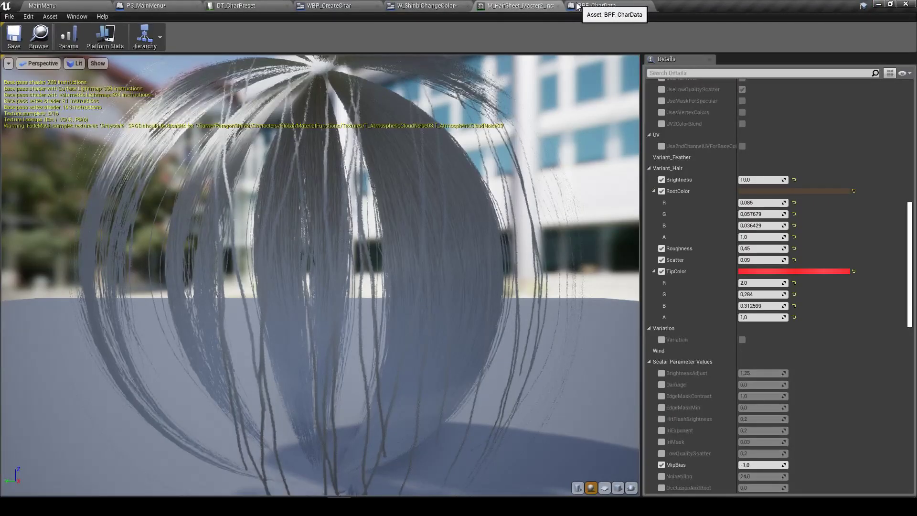
pyautogui.click(445, 6)
pyautogui.moveTo(478, 339); pyautogui.dragTo(571, 300)
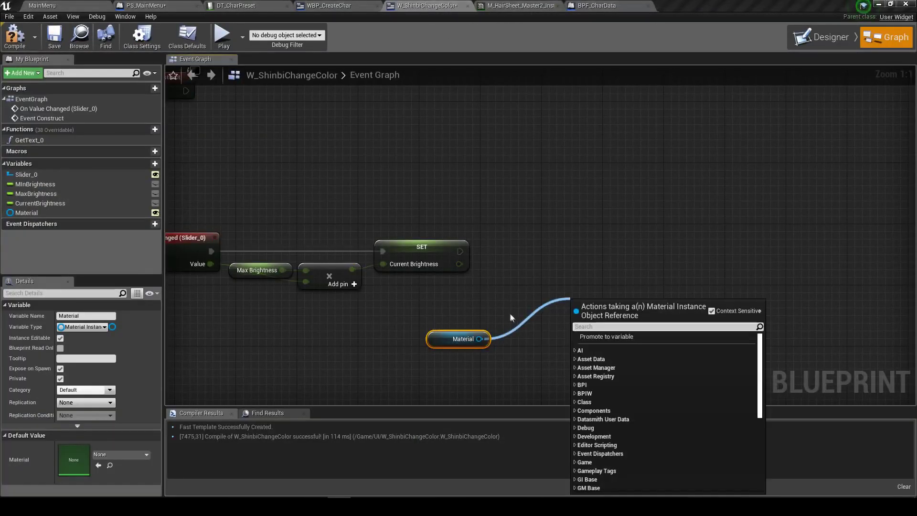
pyautogui.press('Escape')
# Scroll through the hair material instance's parameters, then go back to the main level editor
pyautogui.click(520, 5)
pyautogui.scroll(3, 678, 178)
pyautogui.scroll(3, 711, 177)
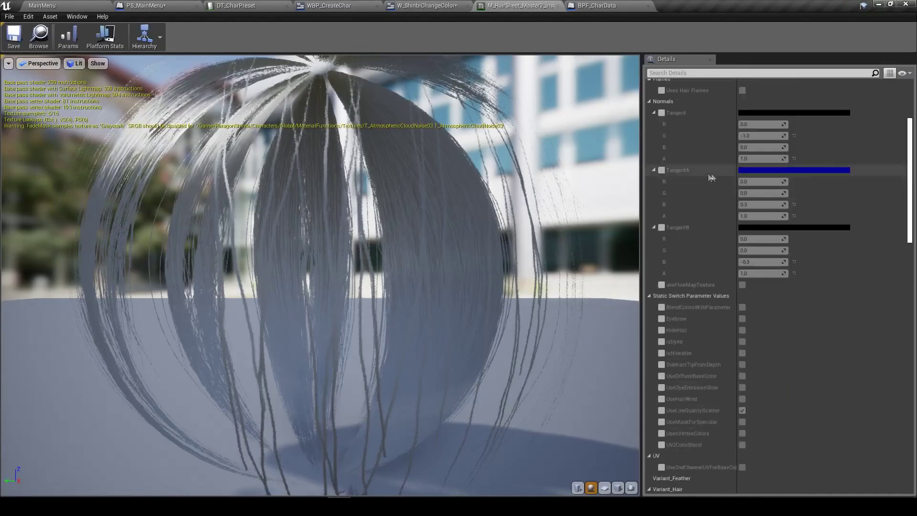
pyautogui.scroll(3, 711, 172)
pyautogui.moveTo(910, 119); pyautogui.dragTo(910, 473)
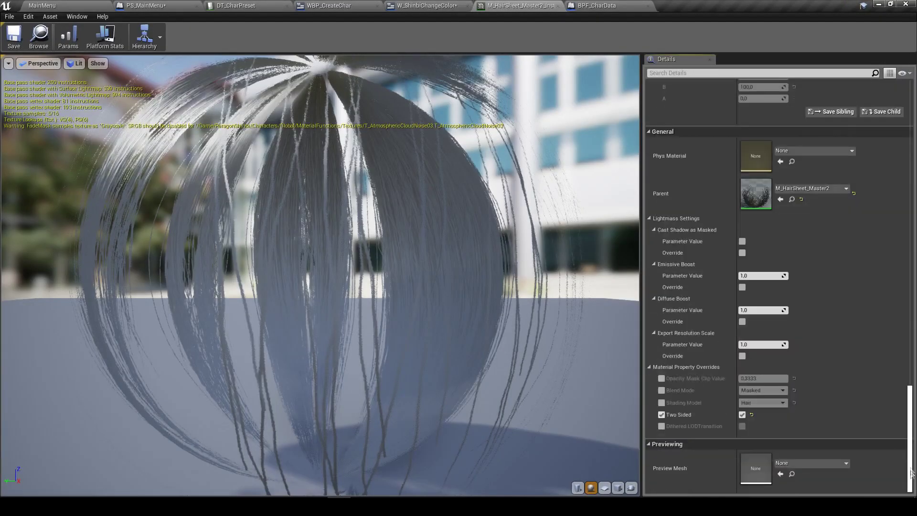
pyautogui.scroll(1, 849, 363)
pyautogui.click(792, 221)
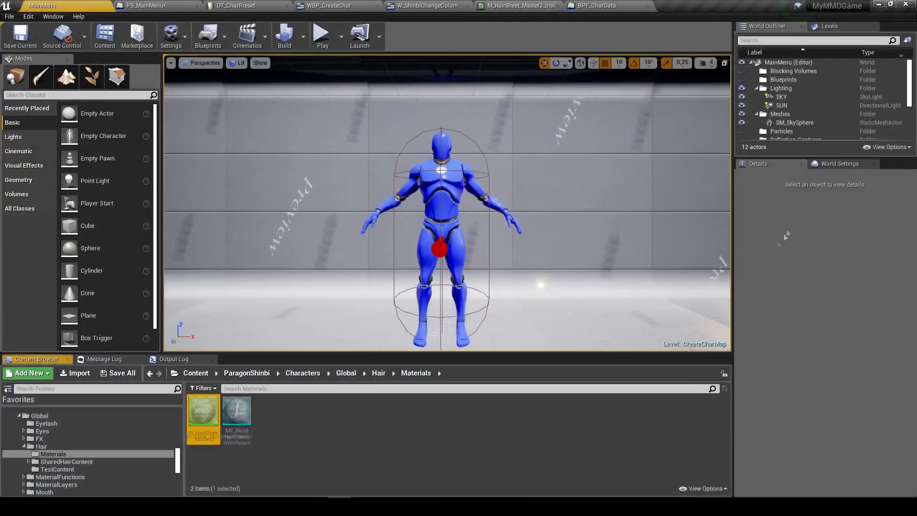
# Open M_HairSheet_Master2 and zoom out to the Hair Color and UV2 Color Blend groups
pyautogui.doubleClick(203, 411)
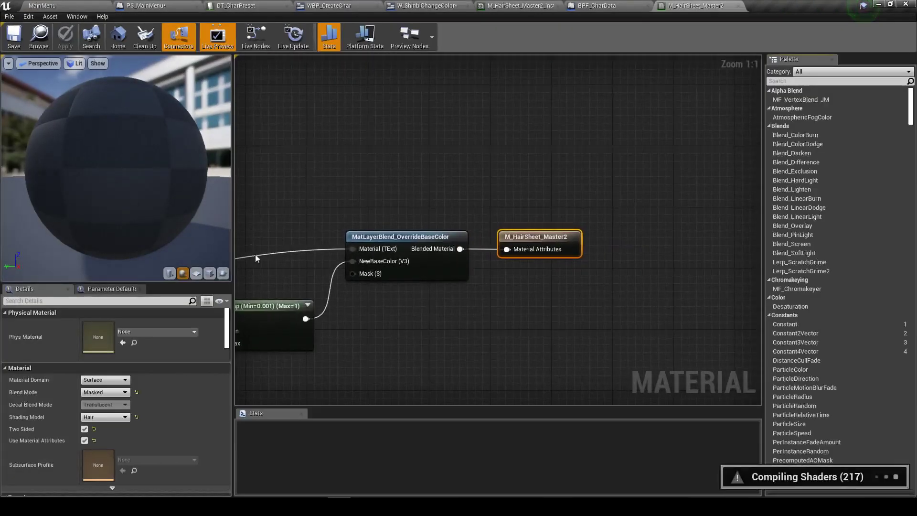
pyautogui.scroll(-3, 389, 198)
pyautogui.scroll(-4, 537, 196)
pyautogui.scroll(-1, 438, 162)
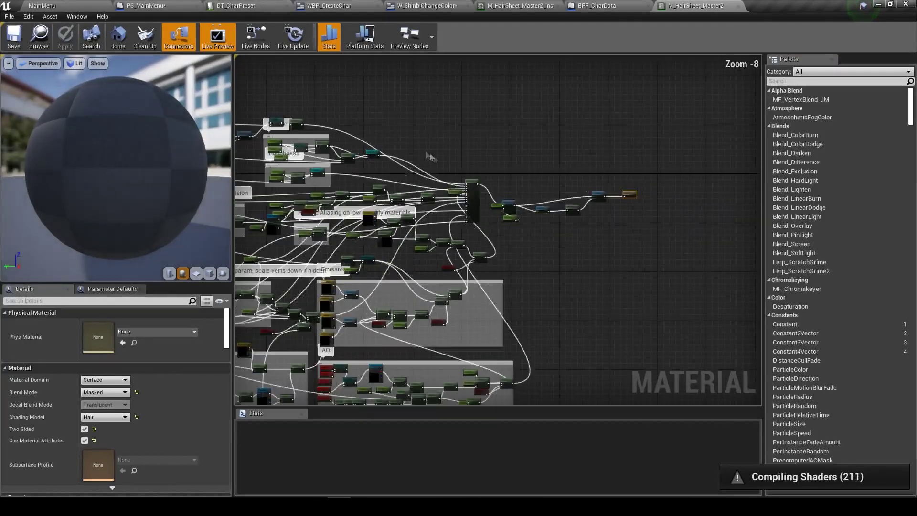
pyautogui.scroll(-1, 437, 162)
pyautogui.scroll(-1, 453, 158)
pyautogui.scroll(-1, 470, 153)
pyautogui.scroll(-1, 482, 149)
pyautogui.moveTo(482, 148); pyautogui.dragTo(533, 208, button='right')
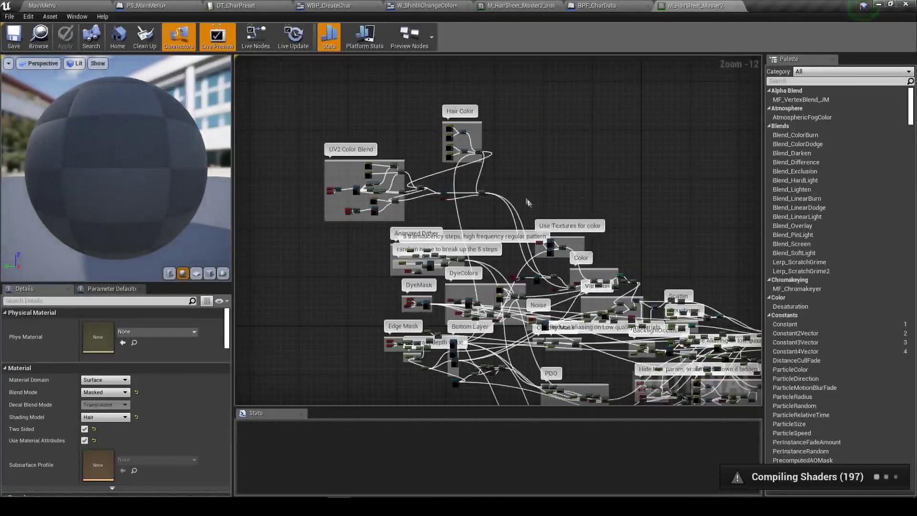
pyautogui.scroll(1, 441, 110)
pyautogui.scroll(11, 441, 110)
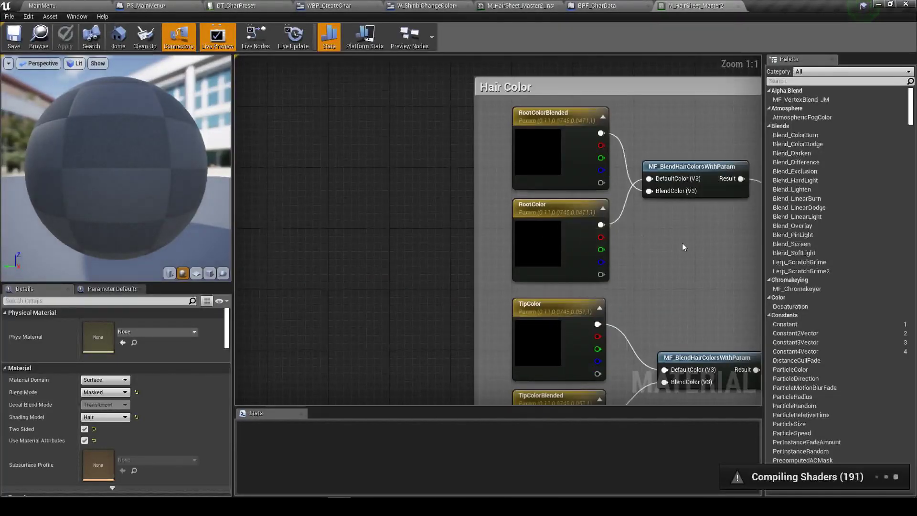
# Pan across the Custom Mask, TexCoord/Switch/Color Mask and DyeColors node groups
pyautogui.scroll(-1, 659, 274)
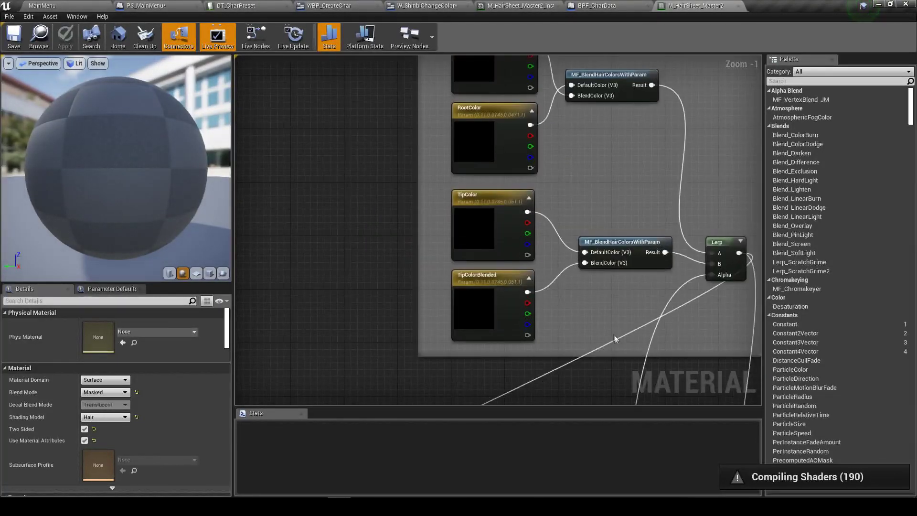
pyautogui.scroll(-2, 611, 325)
pyautogui.moveTo(485, 280)
pyautogui.mouseDown(button='right')
pyautogui.moveTo(434, 271)
pyautogui.moveTo(476, 270)
pyautogui.mouseUp(button='right')
pyautogui.scroll(1, 466, 269)
pyautogui.moveTo(489, 331)
pyautogui.mouseDown(button='right')
pyautogui.moveTo(568, 279)
pyautogui.moveTo(527, 217)
pyautogui.moveTo(377, 237)
pyautogui.mouseUp(button='right')
pyautogui.moveTo(597, 133)
pyautogui.mouseDown(button='right')
pyautogui.moveTo(509, 349)
pyautogui.moveTo(506, 202)
pyautogui.mouseUp(button='right')
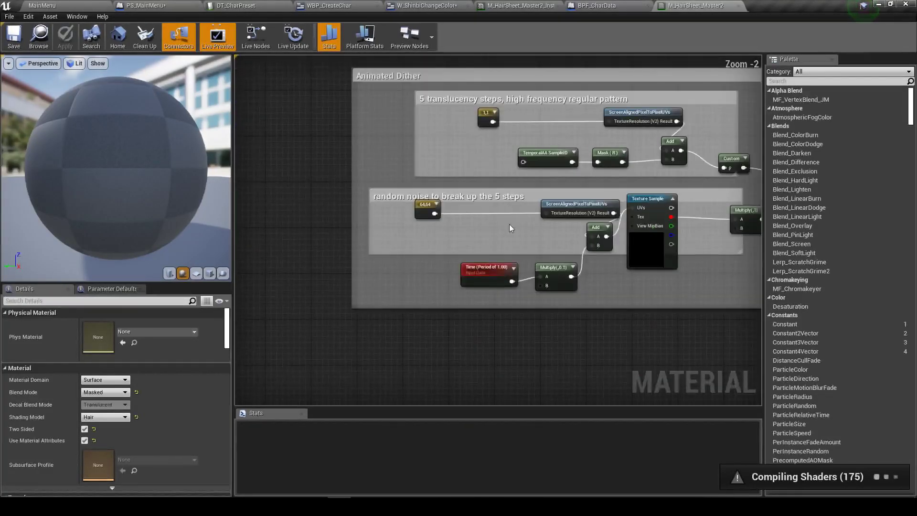
pyautogui.moveTo(516, 232); pyautogui.dragTo(374, 313, button='right')
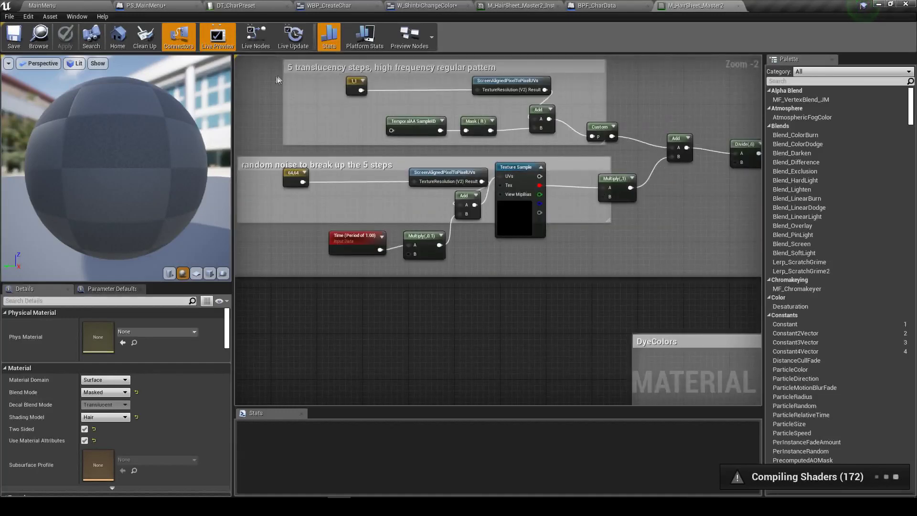
# Search the material's nodes for brightness and jump to the BrightnessModulation result
pyautogui.click(90, 37)
pyautogui.write('brightne')
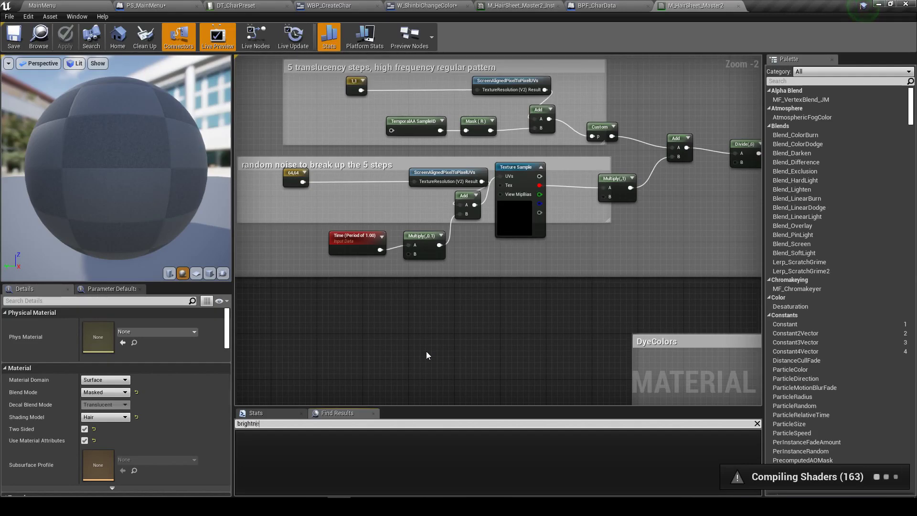
pyautogui.write('ss')
pyautogui.press('Return')
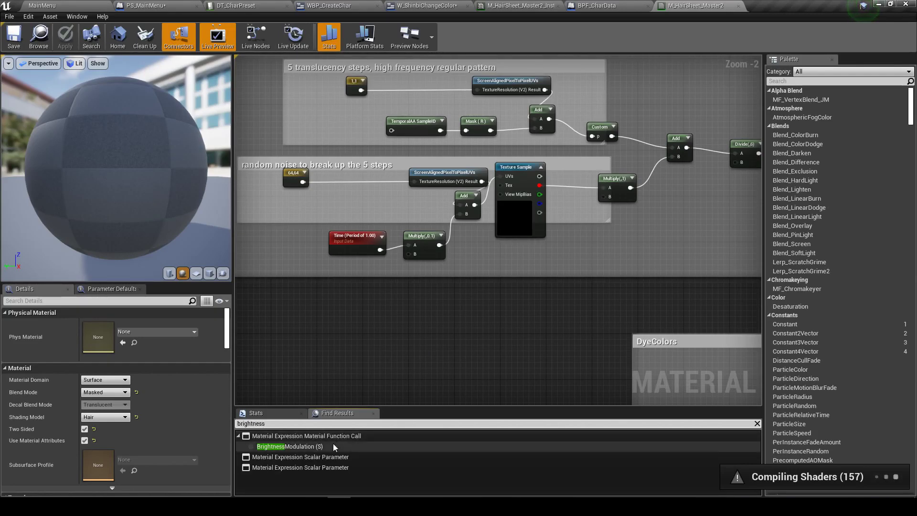
pyautogui.doubleClick(331, 445)
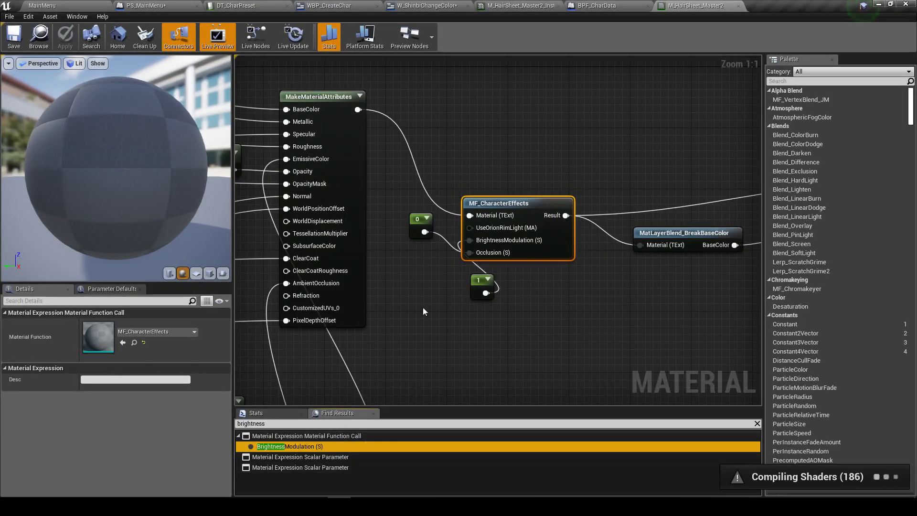
# Browse the graph around the AO_2ndUV, Clamp, flame texture and PDO groups
pyautogui.scroll(-4, 423, 311)
pyautogui.scroll(-2, 423, 311)
pyautogui.scroll(4, 563, 216)
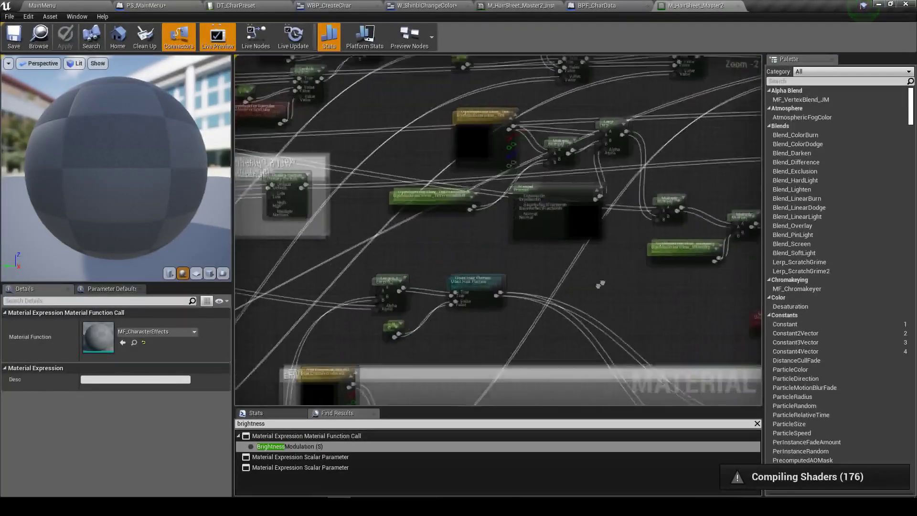
pyautogui.scroll(3, 459, 294)
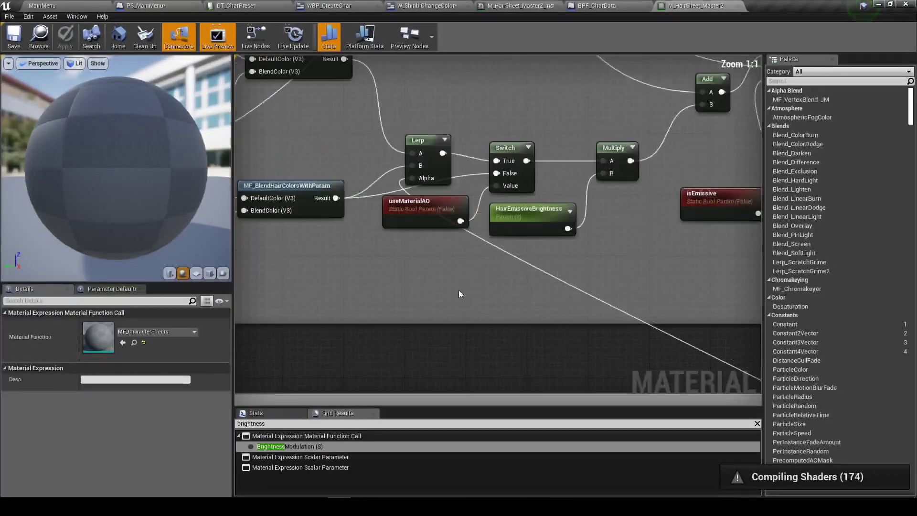
pyautogui.scroll(-2, 460, 294)
pyautogui.scroll(-3, 463, 292)
pyautogui.scroll(5, 470, 289)
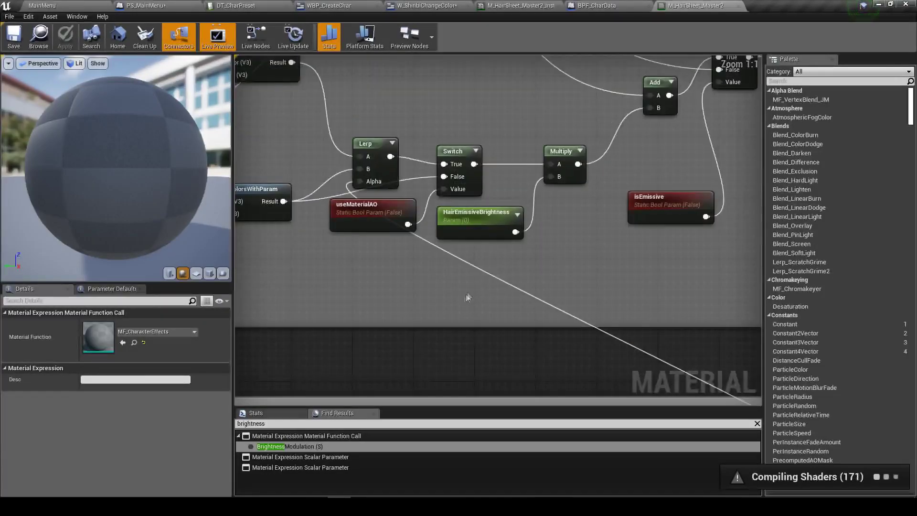
pyautogui.scroll(-3, 472, 294)
pyautogui.scroll(1, 503, 222)
pyautogui.scroll(1, 502, 222)
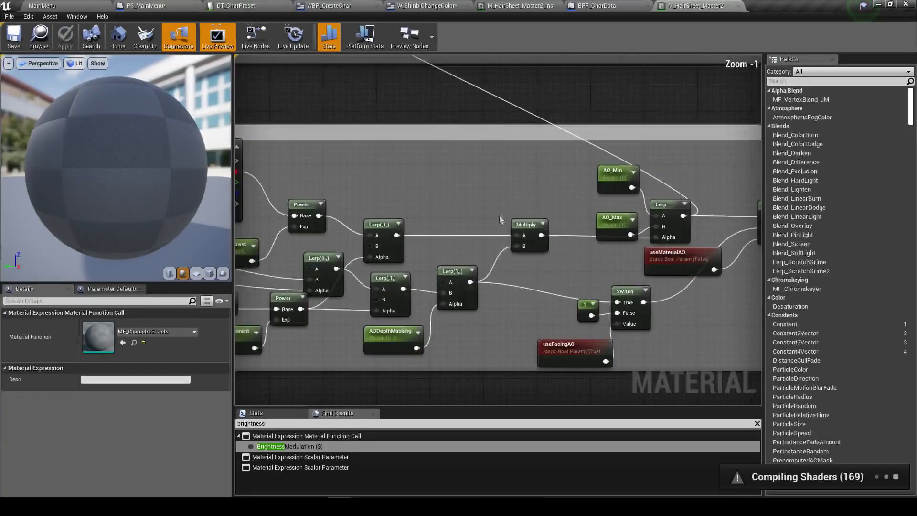
pyautogui.scroll(-1, 503, 222)
pyautogui.moveTo(502, 222); pyautogui.dragTo(599, 186, button='right')
pyautogui.scroll(1, 355, 276)
pyautogui.moveTo(355, 276)
pyautogui.mouseDown(button='right')
pyautogui.moveTo(616, 214)
pyautogui.moveTo(473, 234)
pyautogui.mouseUp(button='right')
pyautogui.scroll(-1, 468, 252)
pyautogui.scroll(1, 501, 262)
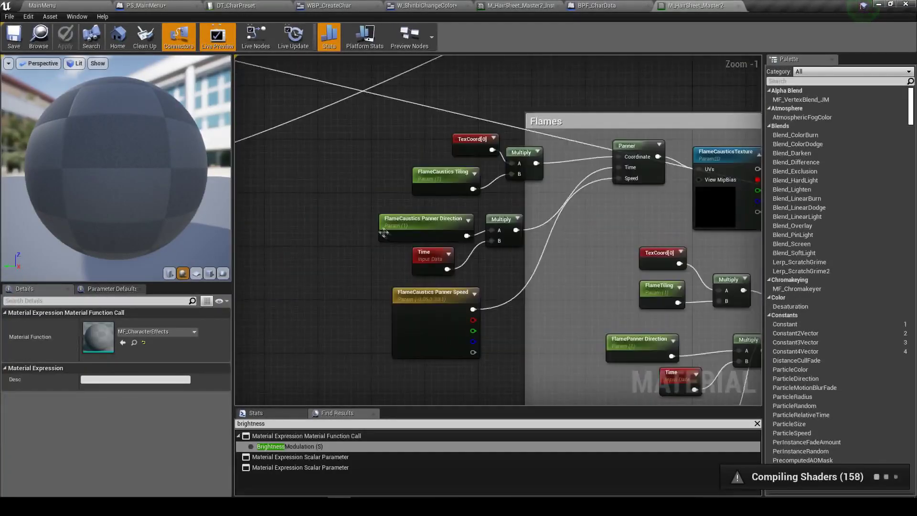
pyautogui.scroll(-1, 331, 187)
pyautogui.moveTo(434, 239); pyautogui.dragTo(577, 338, button='right')
pyautogui.scroll(1, 449, 255)
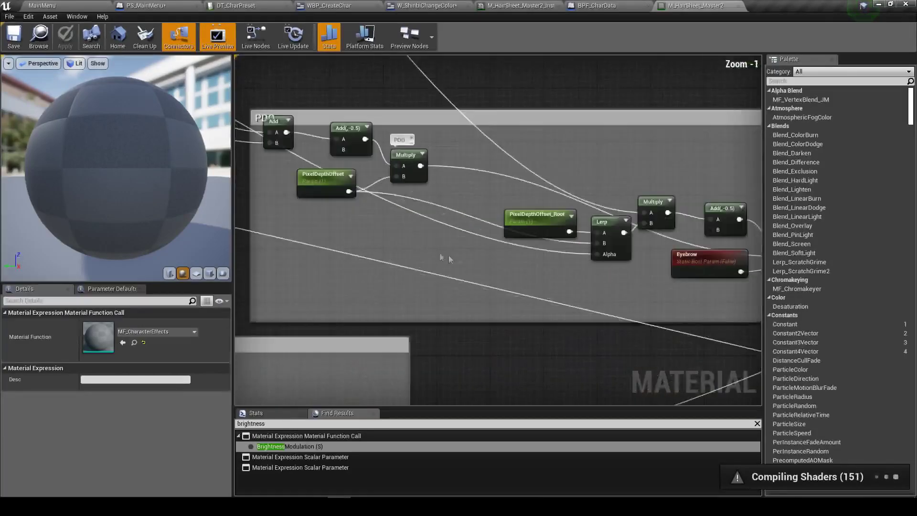
pyautogui.scroll(-1, 343, 259)
pyautogui.moveTo(343, 258)
pyautogui.mouseDown(button='right')
pyautogui.moveTo(486, 271)
pyautogui.moveTo(513, 409)
pyautogui.moveTo(413, 345)
pyautogui.moveTo(394, 245)
pyautogui.mouseUp(button='right')
# Browse the dither, Color, Variation, Noise and Backlight node groups
pyautogui.scroll(-2, 486, 271)
pyautogui.scroll(1, 413, 345)
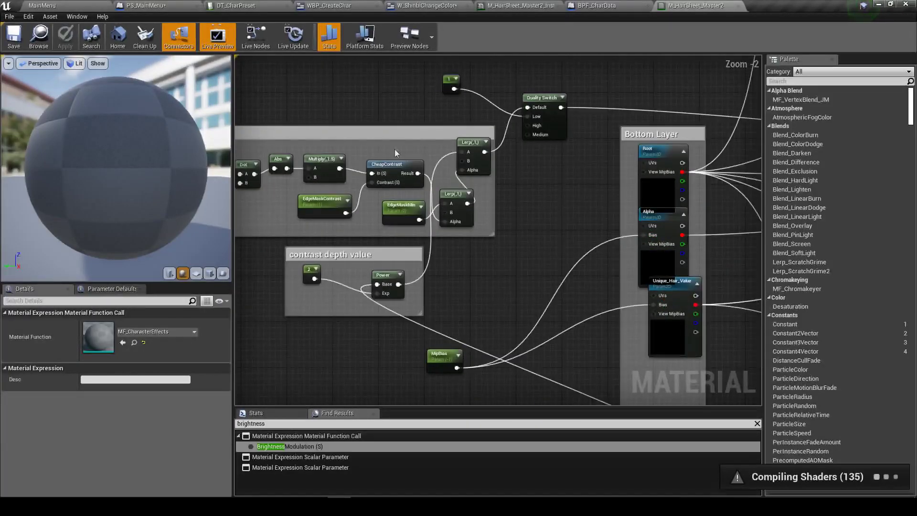
pyautogui.scroll(1, 381, 149)
pyautogui.moveTo(380, 149)
pyautogui.mouseDown(button='right')
pyautogui.moveTo(436, 263)
pyautogui.moveTo(376, 163)
pyautogui.moveTo(477, 200)
pyautogui.moveTo(600, 201)
pyautogui.mouseUp(button='right')
pyautogui.scroll(-1, 436, 263)
pyautogui.scroll(-1, 376, 164)
pyautogui.scroll(1, 478, 201)
pyautogui.scroll(-2, 601, 201)
pyautogui.scroll(1, 415, 237)
pyautogui.scroll(2, 415, 237)
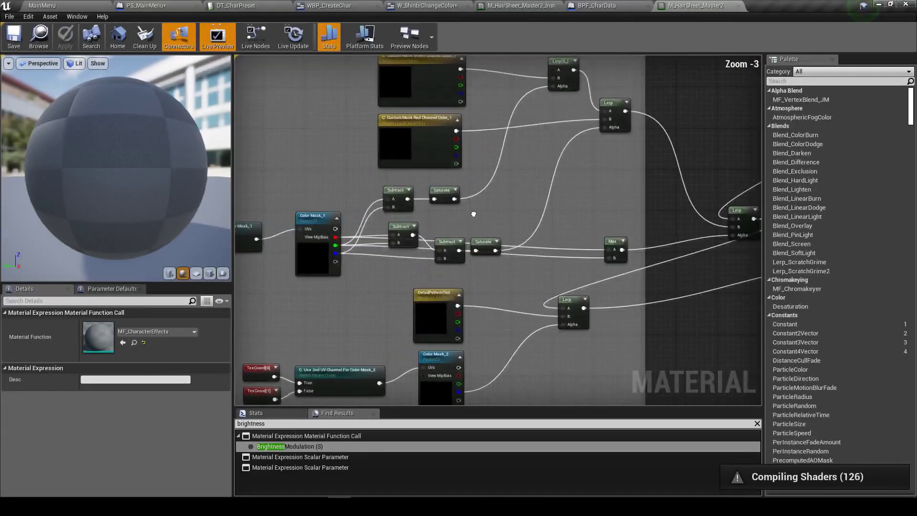
pyautogui.scroll(-3, 415, 237)
pyautogui.moveTo(415, 237)
pyautogui.mouseDown(button='right')
pyautogui.moveTo(478, 143)
pyautogui.moveTo(525, 263)
pyautogui.mouseUp(button='right')
pyautogui.scroll(-2, 478, 143)
pyautogui.scroll(5, 526, 262)
pyautogui.moveTo(482, 242)
pyautogui.mouseDown(button='right')
pyautogui.moveTo(639, 189)
pyautogui.moveTo(559, 286)
pyautogui.mouseUp(button='right')
pyautogui.scroll(2, 496, 167)
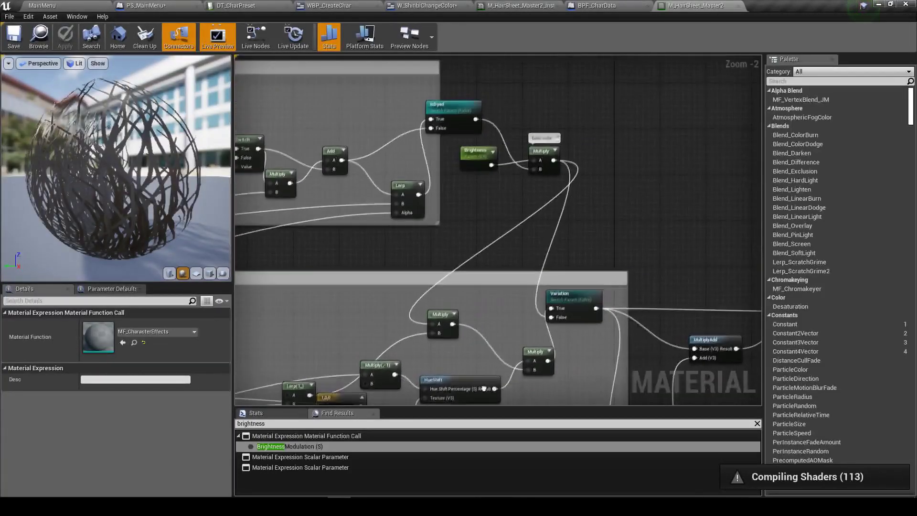
pyautogui.scroll(1, 496, 167)
# Inspect the Brightness scalar parameter node (default 0.8) and select its exact name in Details
pyautogui.click(483, 160)
pyautogui.moveTo(463, 200); pyautogui.dragTo(423, 296, button='right')
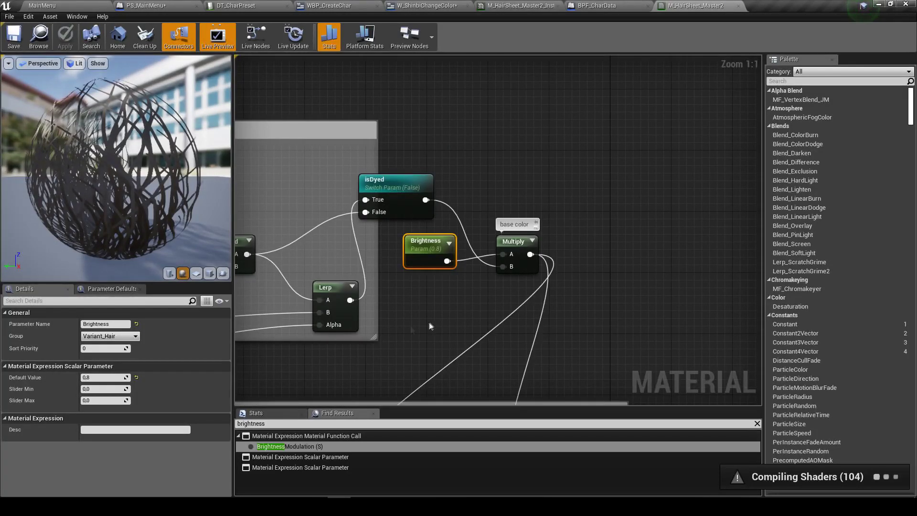
pyautogui.click(119, 325)
pyautogui.doubleClick(119, 325)
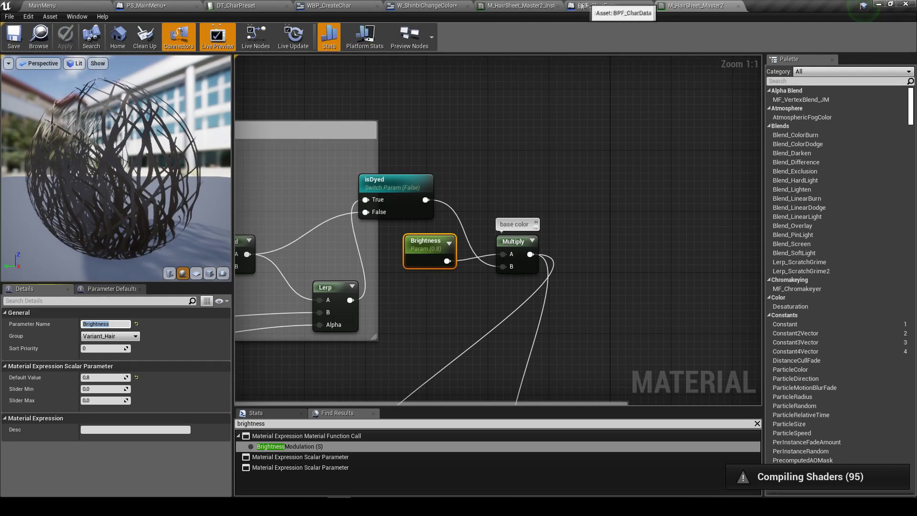
pyautogui.click(516, 5)
pyautogui.click(430, 5)
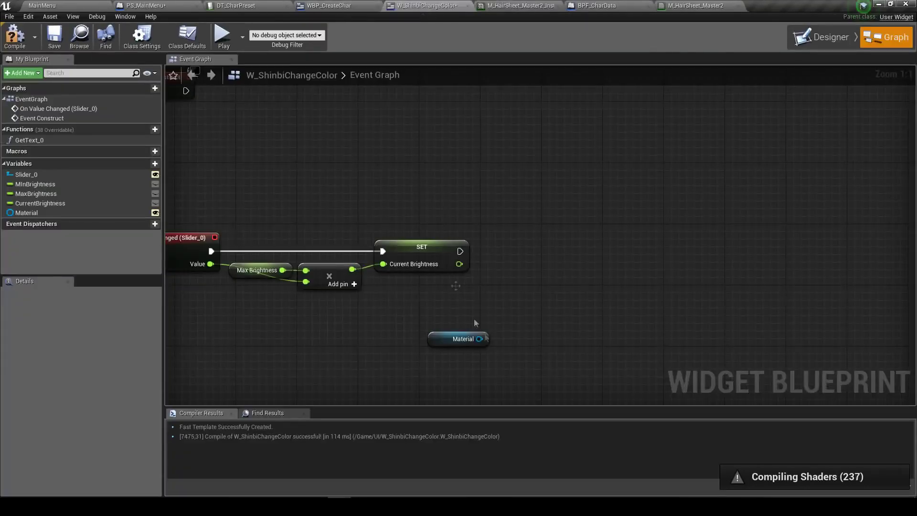
# Try finding a 'set scalar parameter' action off the Material wire, then cancel without adding a node
pyautogui.moveTo(479, 338); pyautogui.dragTo(546, 299)
pyautogui.write('set scala')
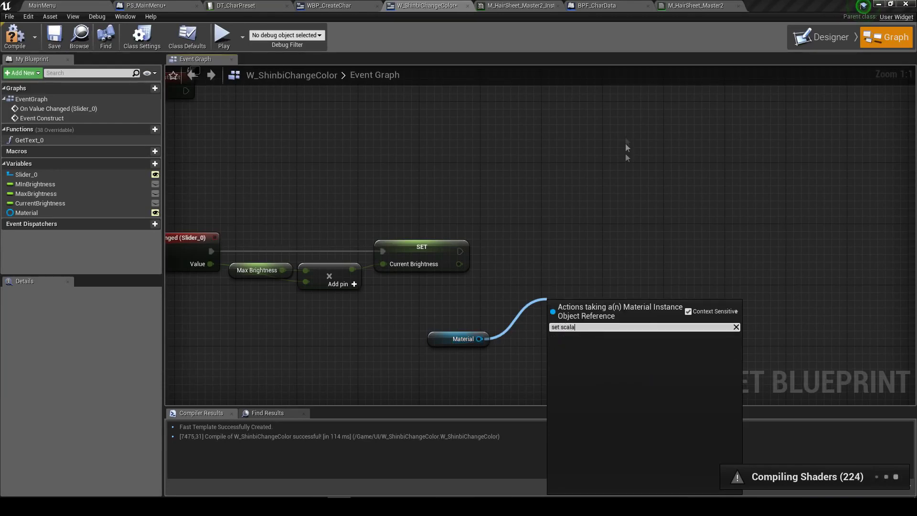
pyautogui.press('BackSpace')
pyautogui.press('BackSpace')
pyautogui.press('BackSpace')
pyautogui.write('par')
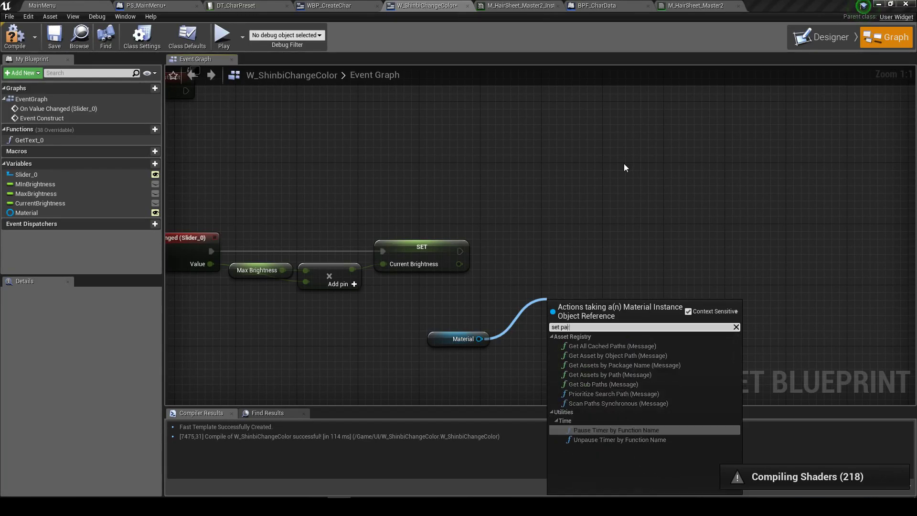
pyautogui.press('BackSpace')
pyautogui.press('BackSpace')
pyautogui.press('BackSpace')
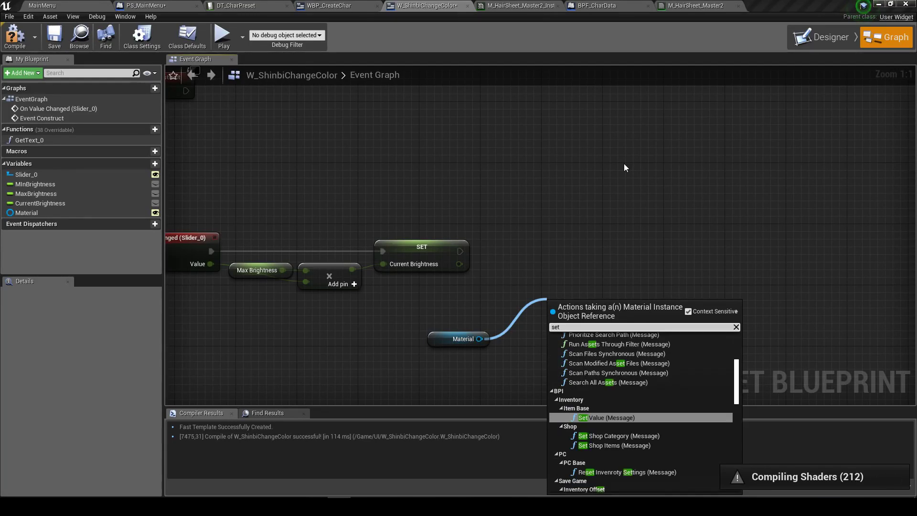
pyautogui.press('BackSpace')
pyautogui.press('BackSpace')
pyautogui.press('BackSpace')
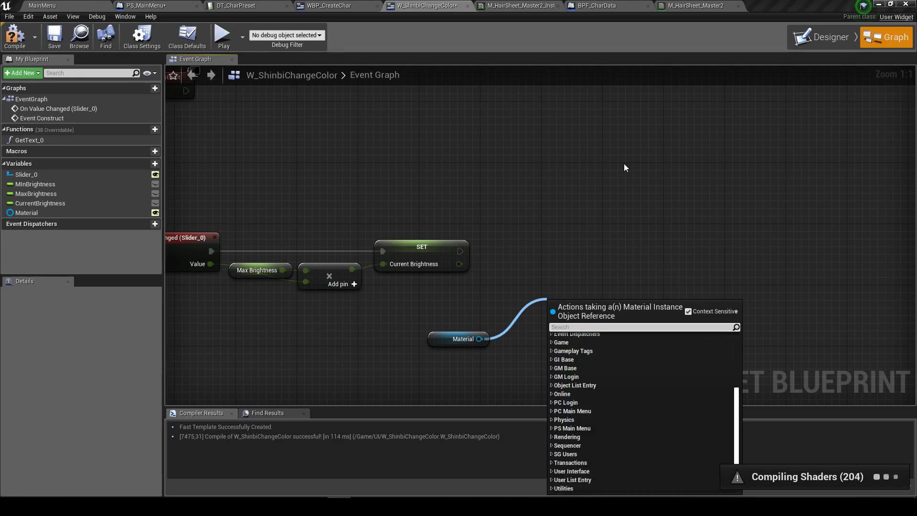
pyautogui.click(454, 342)
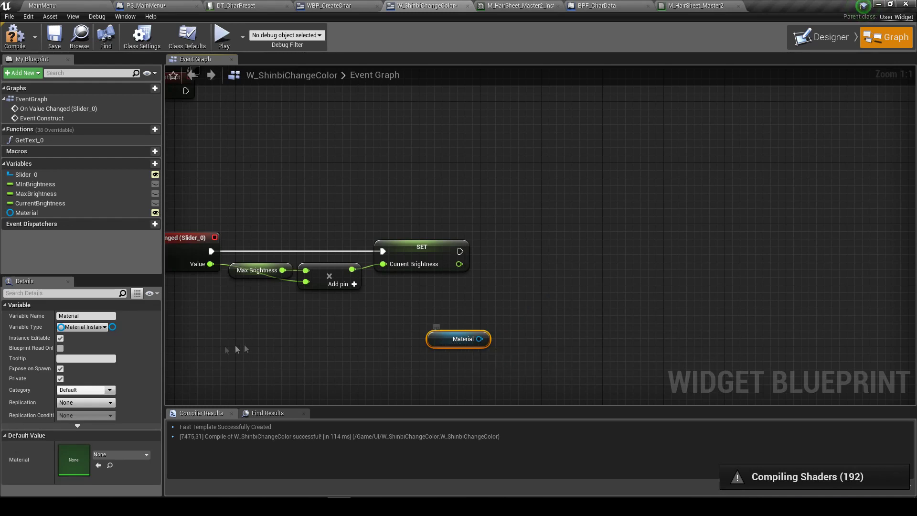
# Change the Material variable's type to a Material Instance Dynamic object reference and confirm
pyautogui.click(82, 327)
pyautogui.write('dyna')
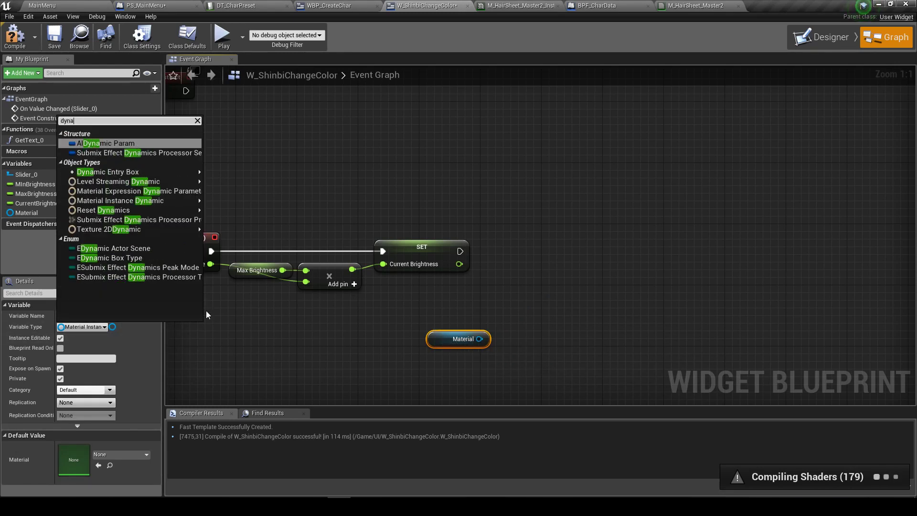
pyautogui.moveTo(175, 201)
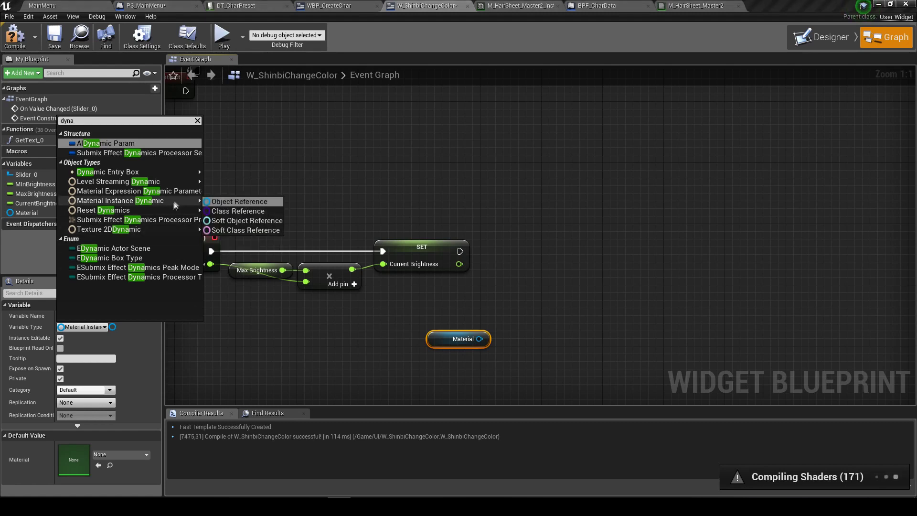
pyautogui.click(239, 201)
pyautogui.click(480, 276)
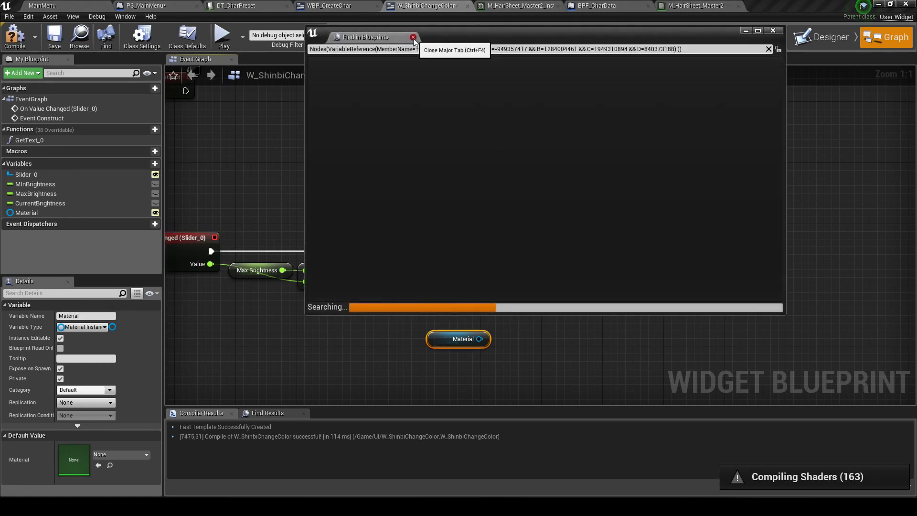
pyautogui.click(413, 37)
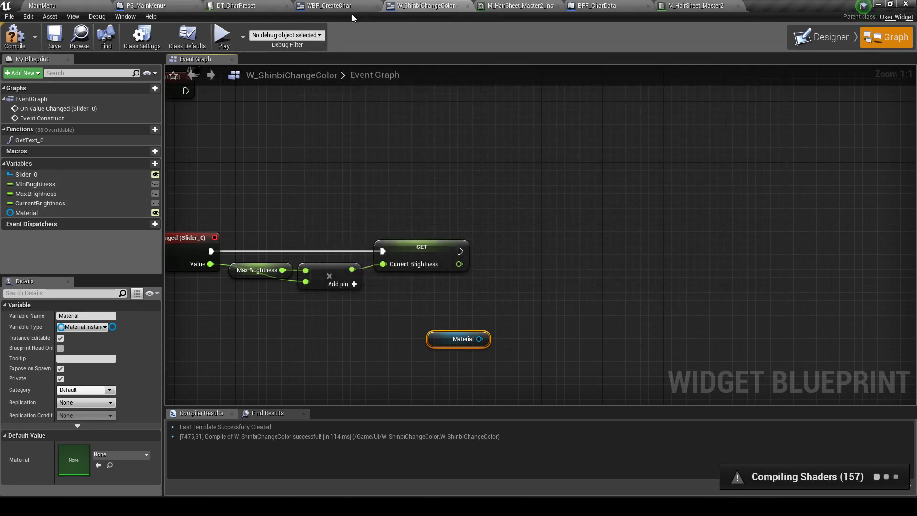
pyautogui.click(145, 5)
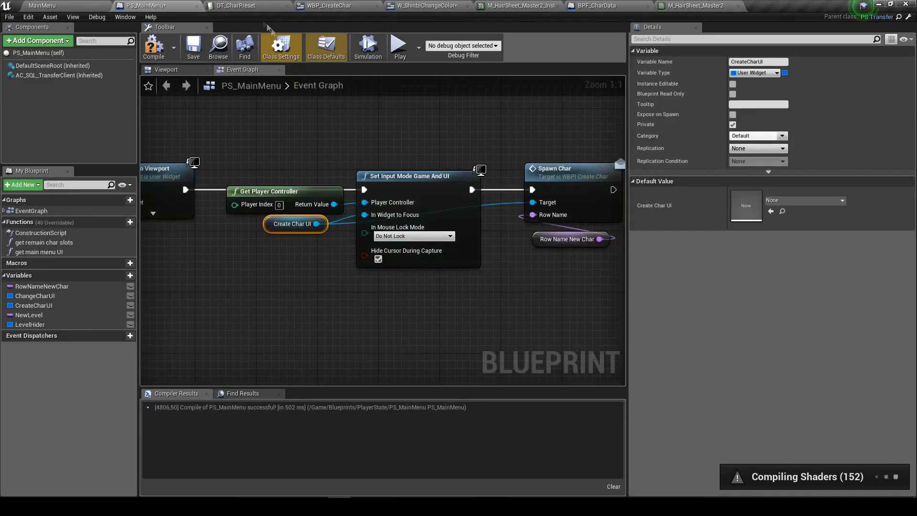
# In WBP_CreateChar, refresh all nodes and refresh the Create Widget node
pyautogui.moveTo(321, 11); pyautogui.dragTo(386, 22)
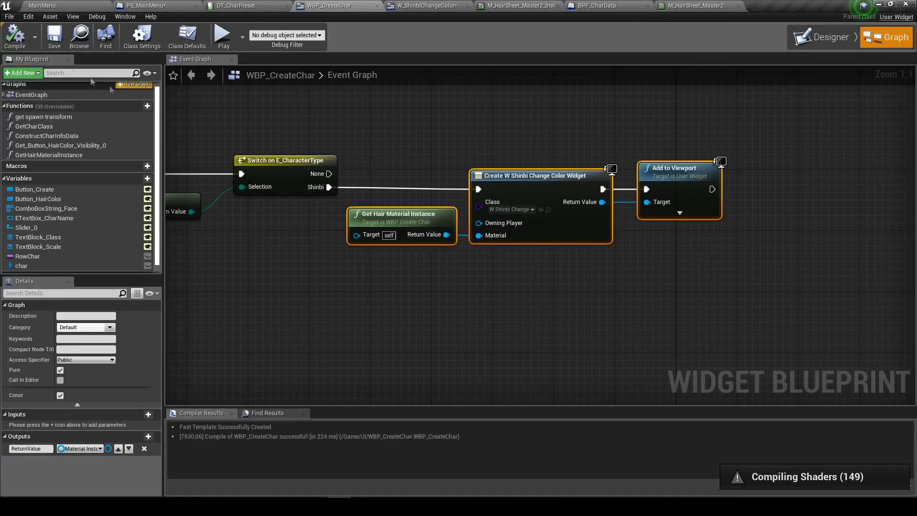
pyautogui.click(9, 16)
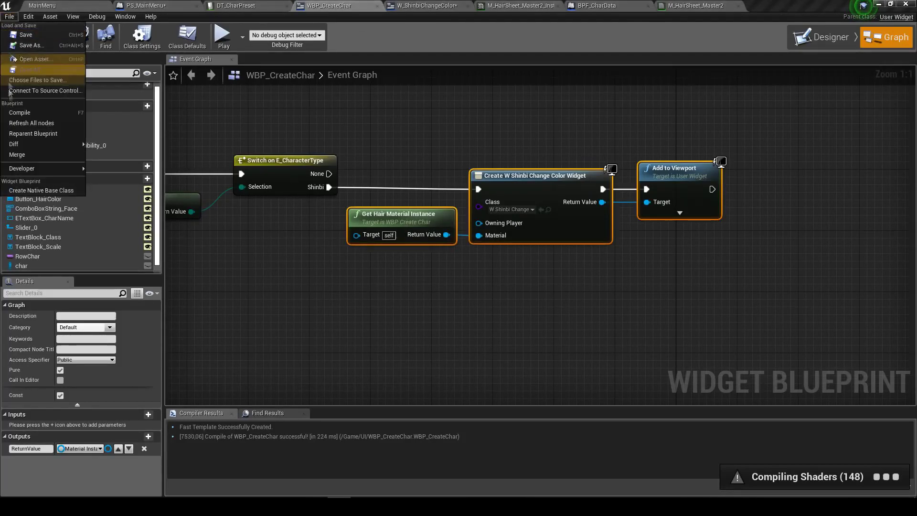
pyautogui.click(31, 122)
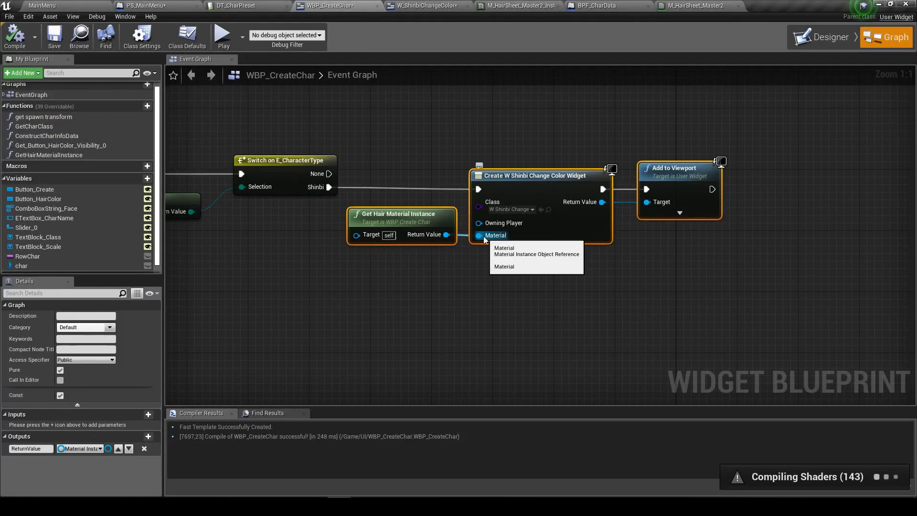
pyautogui.rightClick(548, 198)
pyautogui.click(575, 256)
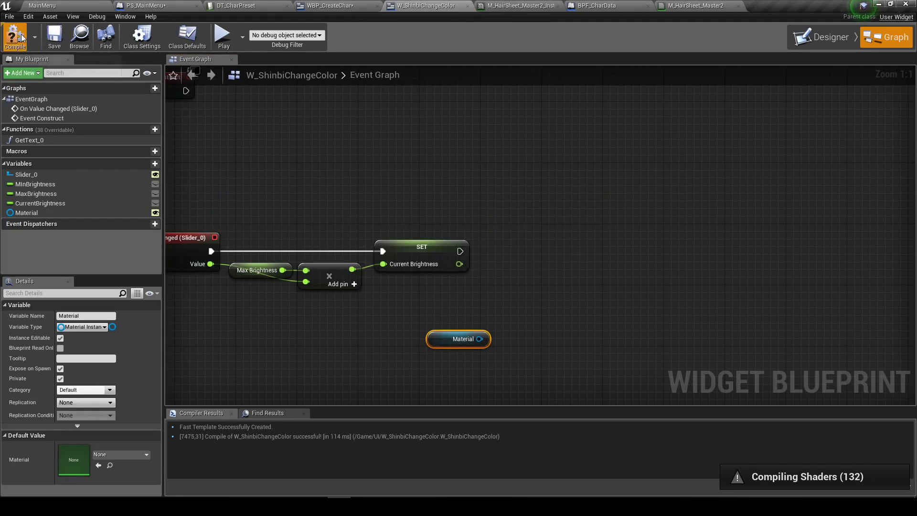
# Refresh all nodes in W_ShinbiChangeColor and recompile it
pyautogui.click(15, 35)
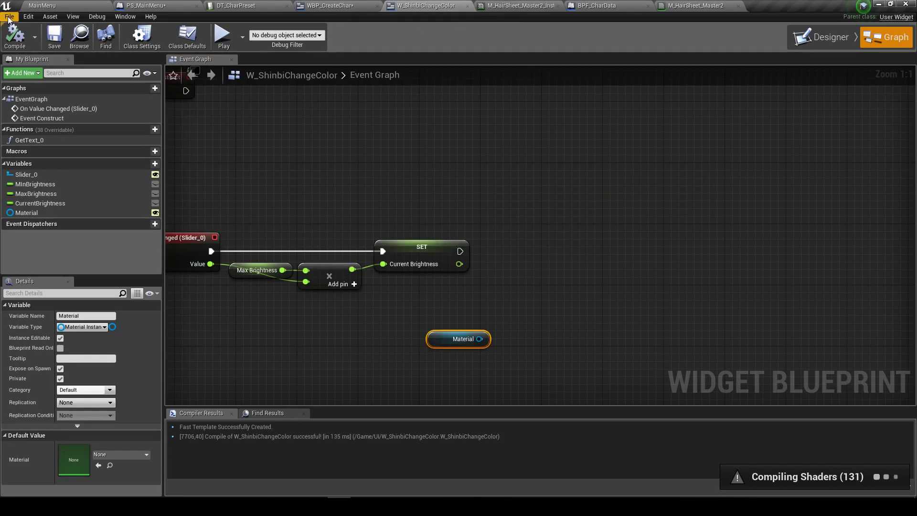
pyautogui.click(9, 17)
pyautogui.click(39, 123)
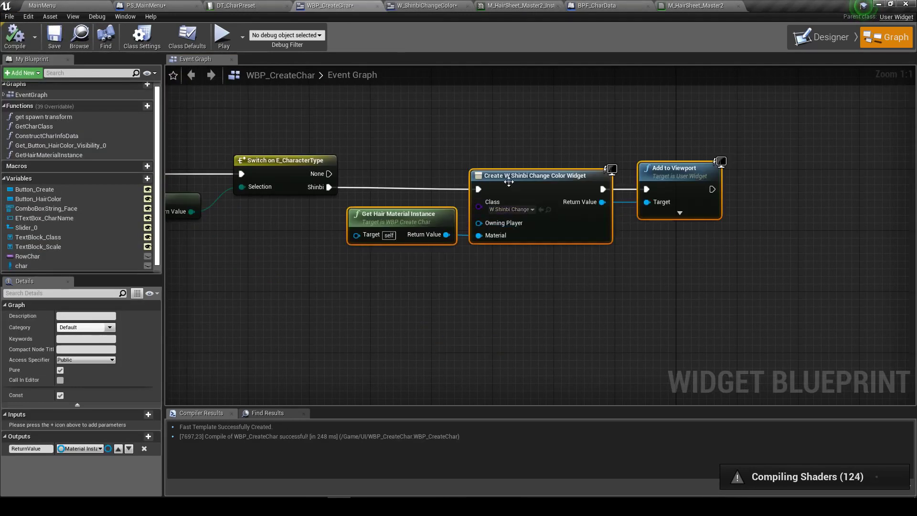
pyautogui.moveTo(509, 182); pyautogui.dragTo(510, 184, button='right')
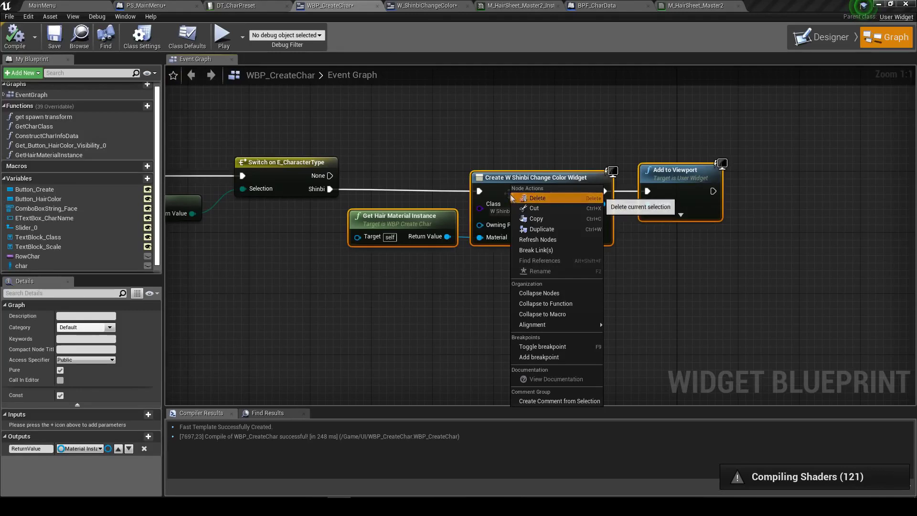
pyautogui.press('Escape')
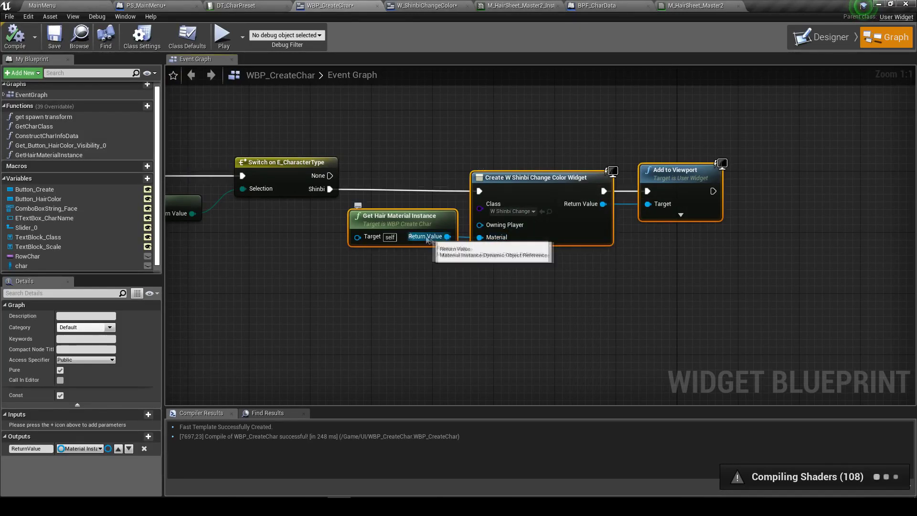
pyautogui.click(425, 5)
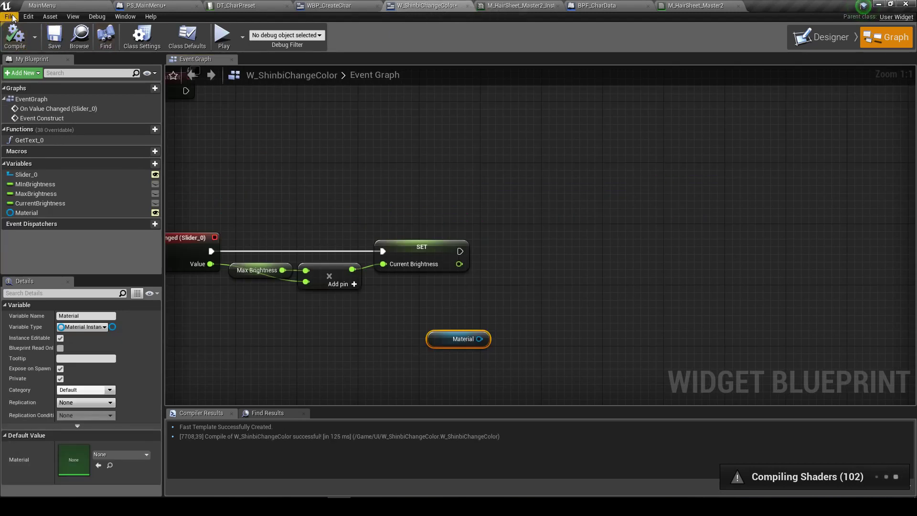
pyautogui.click(17, 38)
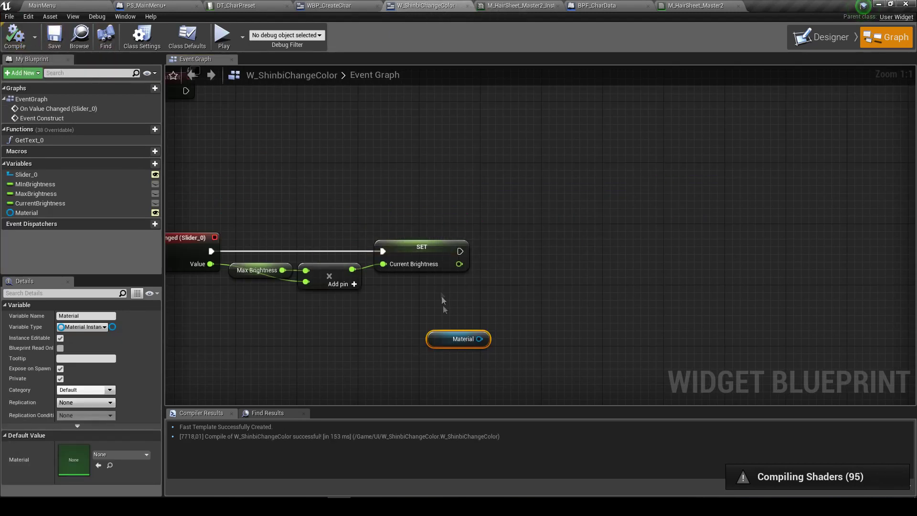
pyautogui.moveTo(474, 339); pyautogui.dragTo(548, 294)
# Add a Set Scalar Parameter Value node after SET and wire SET's execution output into it
pyautogui.write('set')
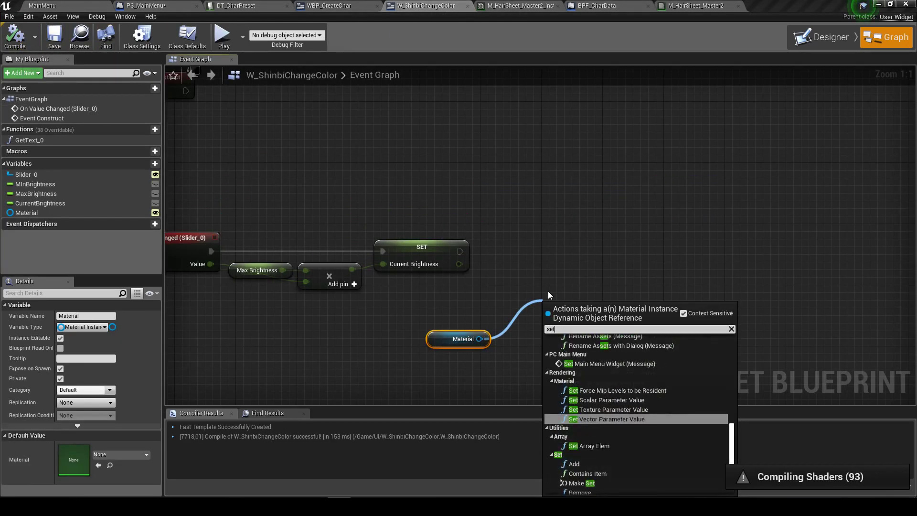
pyautogui.write('sc')
pyautogui.press('Return')
pyautogui.moveTo(558, 302); pyautogui.dragTo(619, 215)
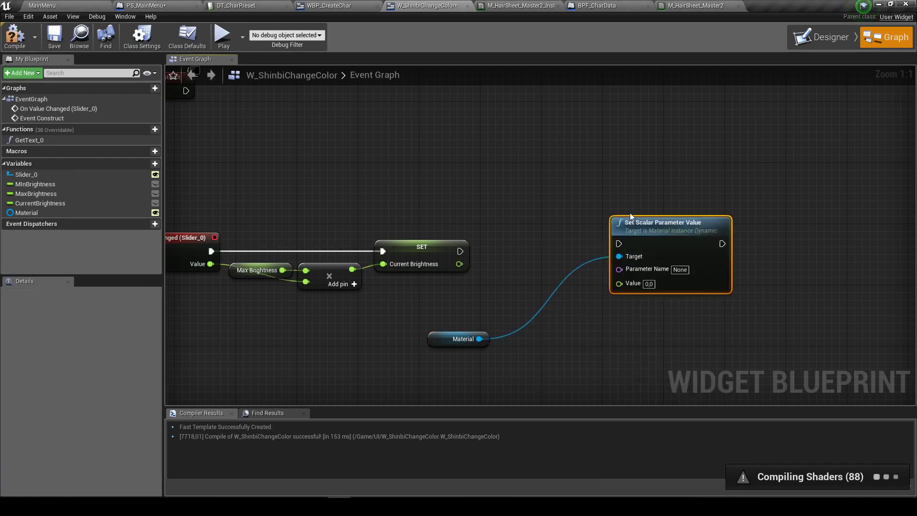
pyautogui.moveTo(459, 251); pyautogui.dragTo(611, 236)
pyautogui.moveTo(659, 216); pyautogui.dragTo(705, 231)
# Move the Set Scalar Parameter Value and Material nodes beside SET and plug Current Brightness into Value
pyautogui.moveTo(455, 333); pyautogui.dragTo(558, 265)
pyautogui.moveTo(482, 280); pyautogui.dragTo(446, 280, button='right')
pyautogui.keyDown('shift'); pyautogui.click(668, 226); pyautogui.keyUp('shift')
pyautogui.moveTo(669, 226); pyautogui.dragTo(785, 222)
pyautogui.click(346, 343)
pyautogui.moveTo(347, 343); pyautogui.dragTo(397, 325, button='right')
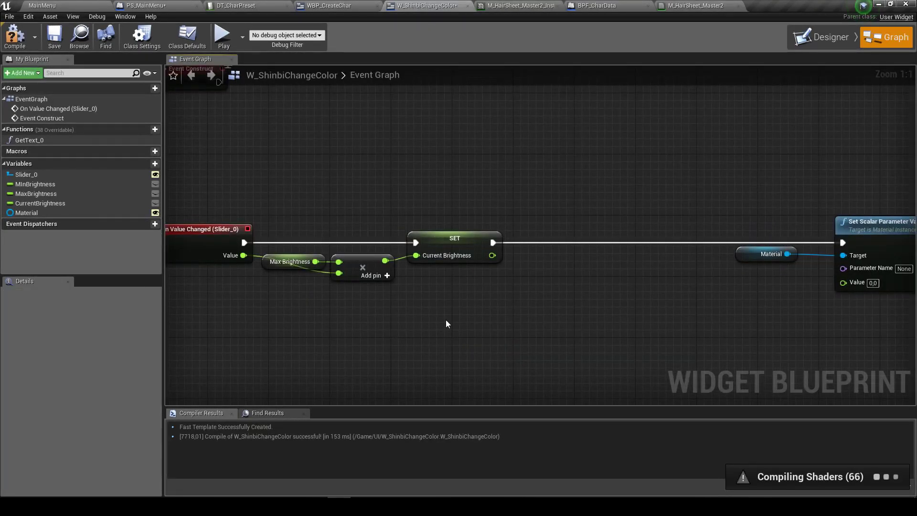
pyautogui.moveTo(660, 232); pyautogui.dragTo(546, 216, button='right')
pyautogui.moveTo(545, 216); pyautogui.dragTo(847, 282)
pyautogui.moveTo(659, 238); pyautogui.dragTo(482, 238)
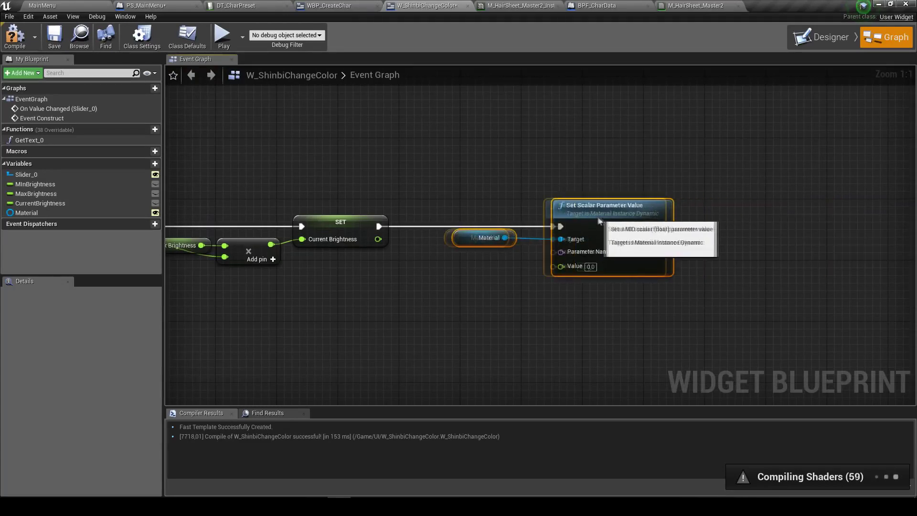
pyautogui.moveTo(98, 203); pyautogui.dragTo(553, 266)
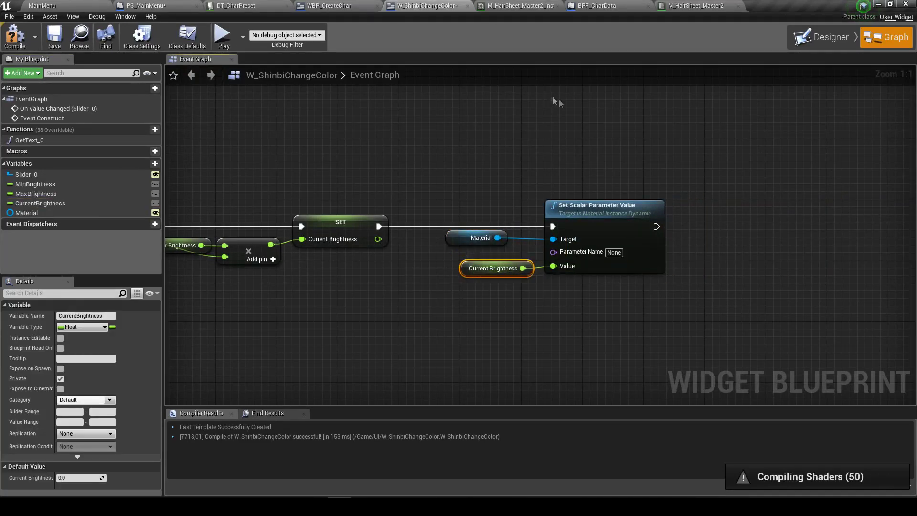
# Check the hair material's parameter name and set the node's Parameter Name to Brightness
pyautogui.click(67, 183)
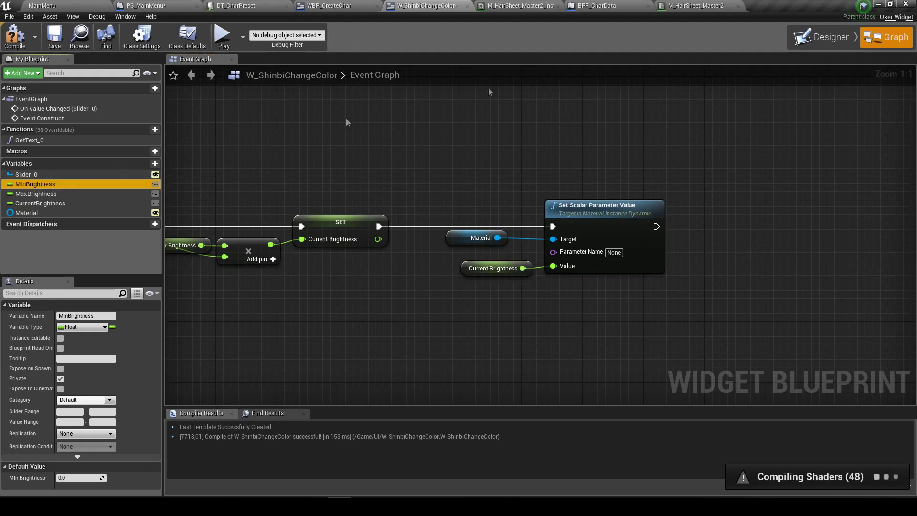
pyautogui.click(520, 6)
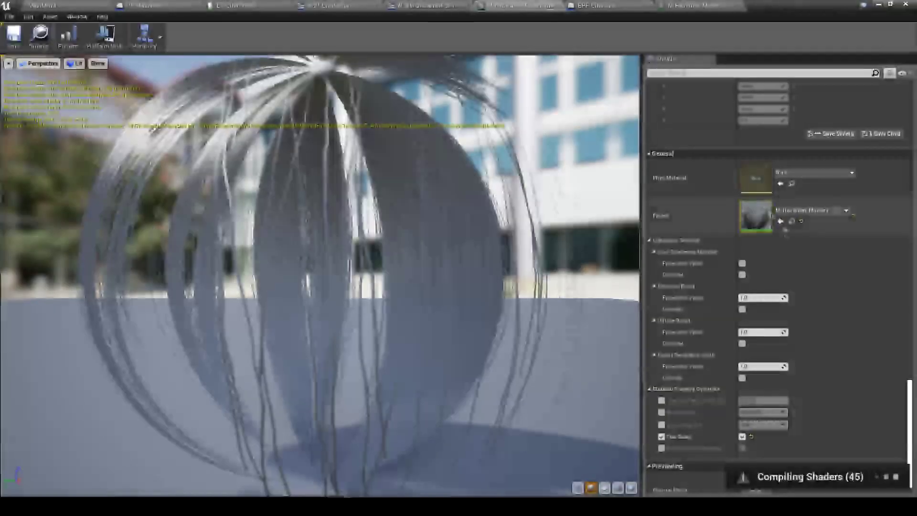
pyautogui.click(708, 5)
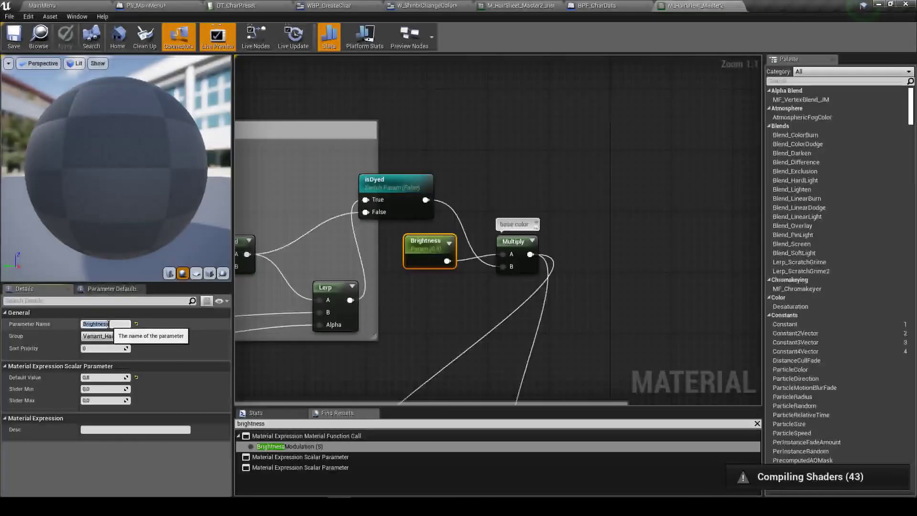
pyautogui.click(426, 5)
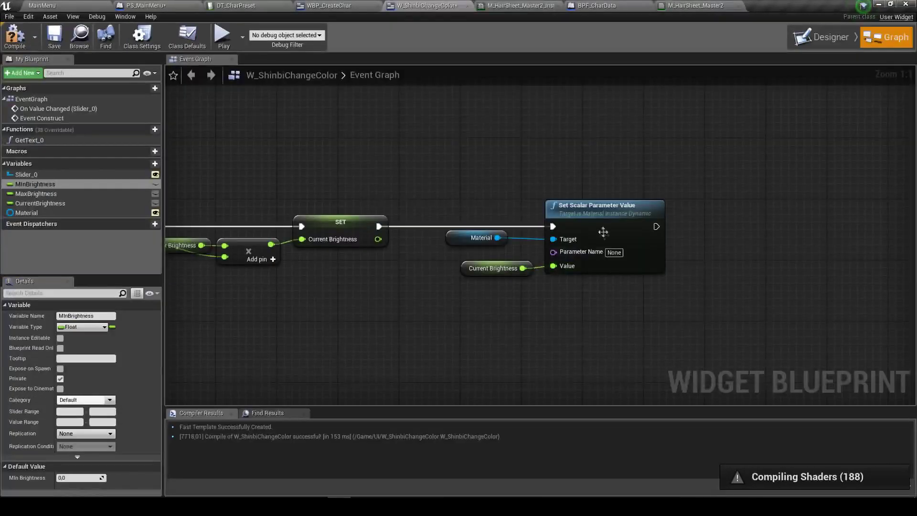
pyautogui.click(614, 253)
pyautogui.write('Brightness')
pyautogui.press('Return')
# Compile the W_ShinbiChangeColor widget blueprint
pyautogui.scroll(-2, 554, 330)
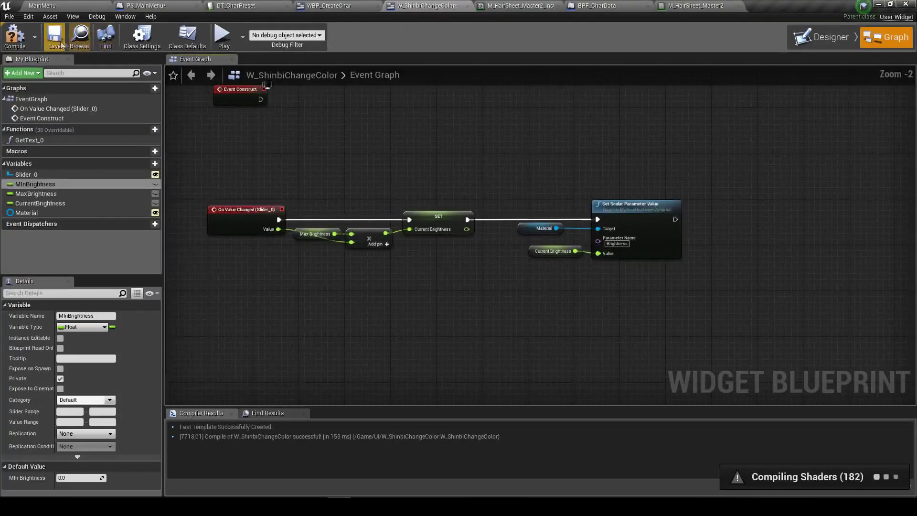
pyautogui.click(15, 43)
pyautogui.moveTo(324, 208); pyautogui.dragTo(353, 237, button='right')
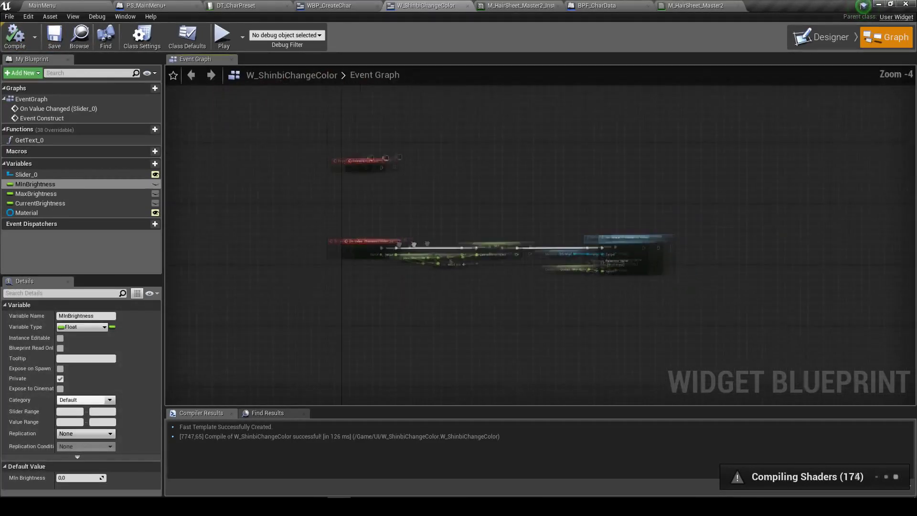
pyautogui.scroll(-1, 354, 237)
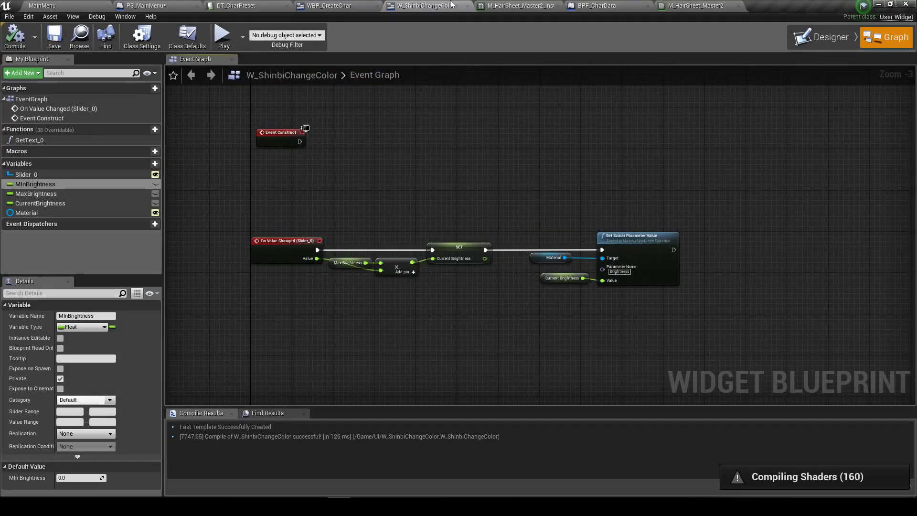
# Return to the MainMenu level and save all modified assets
pyautogui.click(334, 6)
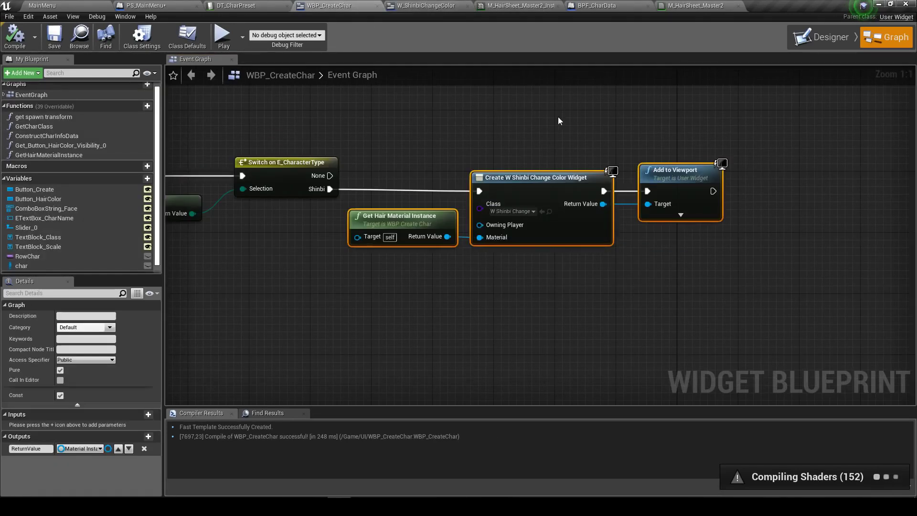
pyautogui.hotkey('ctrl', 'Tab')
pyautogui.click(823, 40)
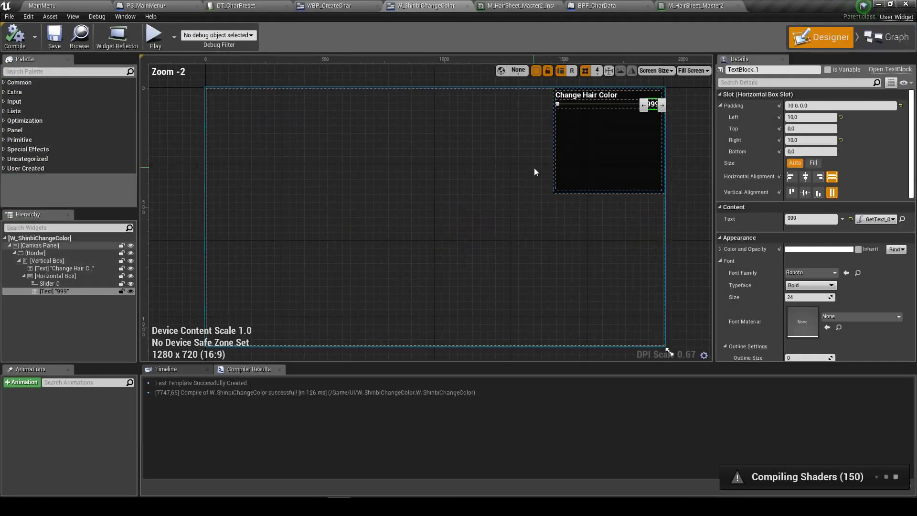
pyautogui.scroll(3, 534, 167)
pyautogui.scroll(3, 592, 164)
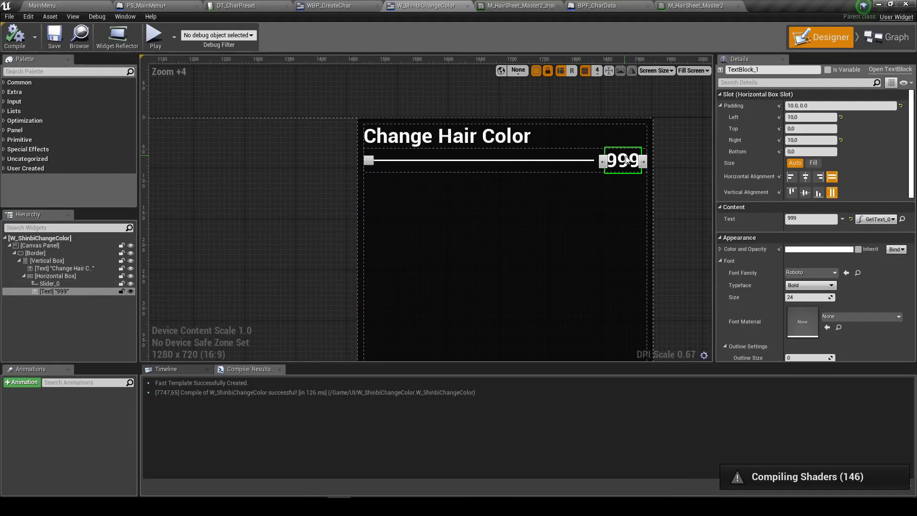
pyautogui.click(42, 5)
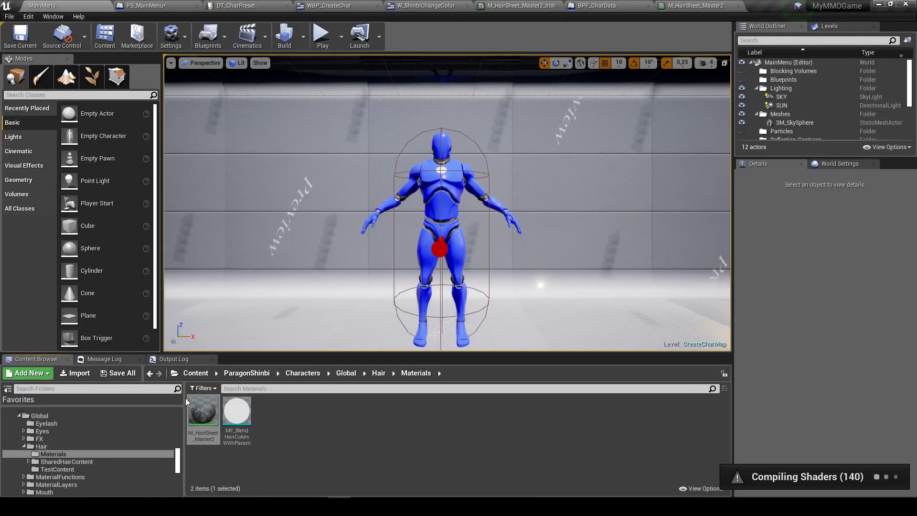
pyautogui.click(131, 380)
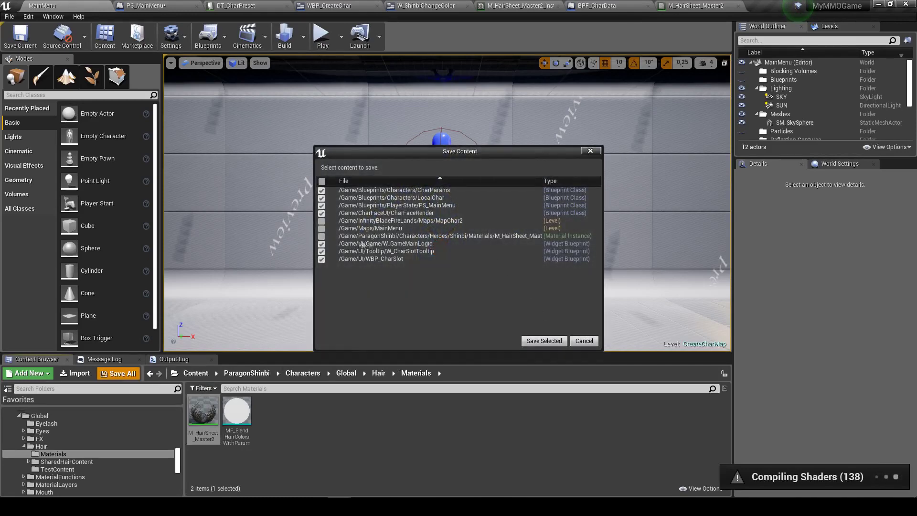
# Save the selected modified assets and clear the Output Log
pyautogui.click(539, 341)
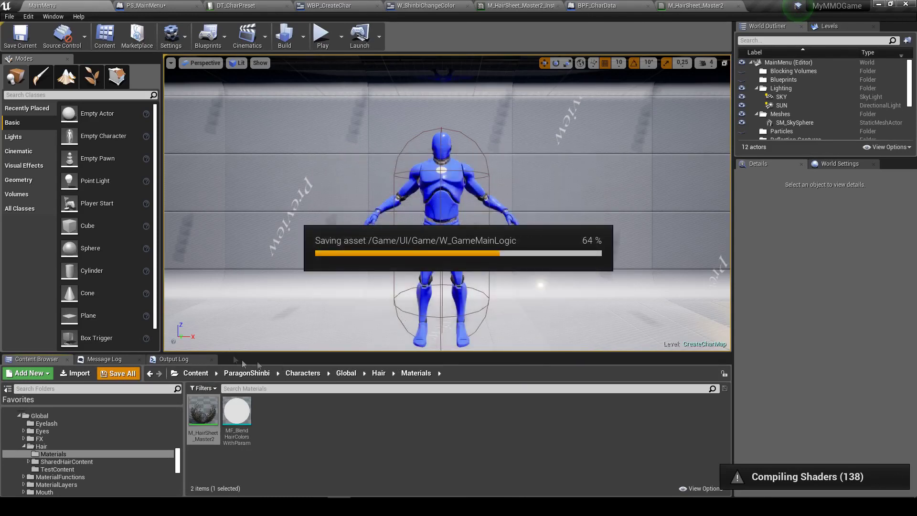
pyautogui.click(179, 361)
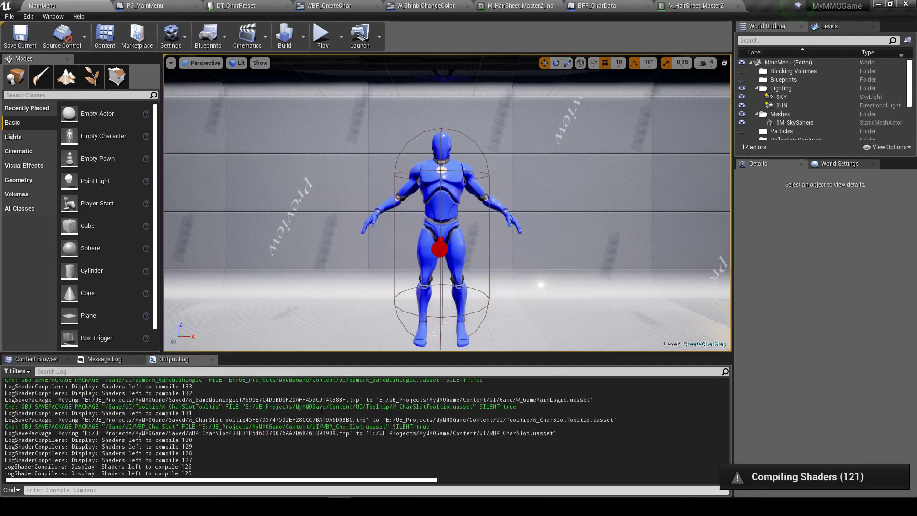
pyautogui.rightClick(310, 410)
pyautogui.click(336, 322)
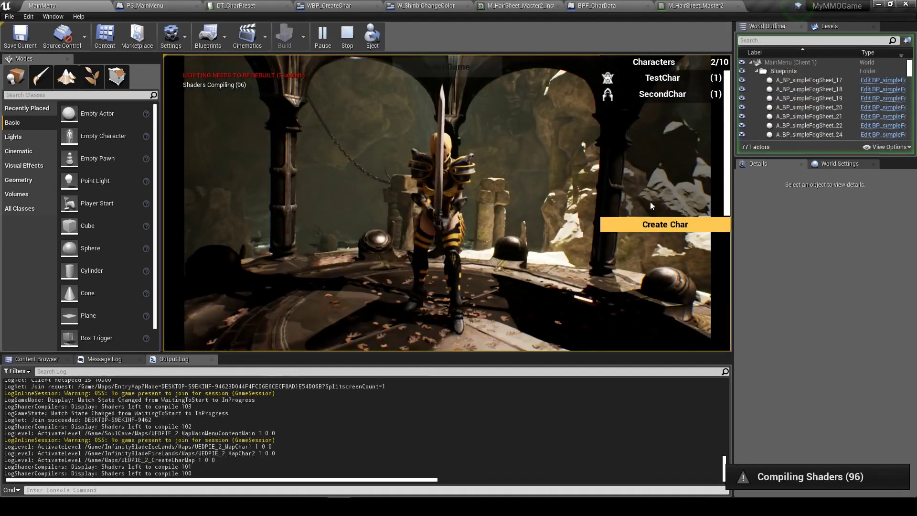
# Play-test: create a female character, raise the Hair Color slider, then view M_HairSheet_Master2
pyautogui.click(628, 229)
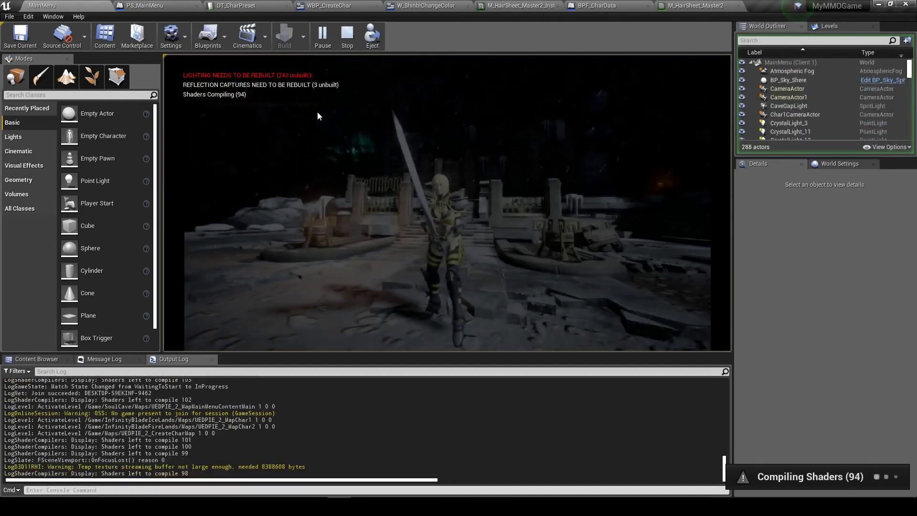
pyautogui.click(264, 211)
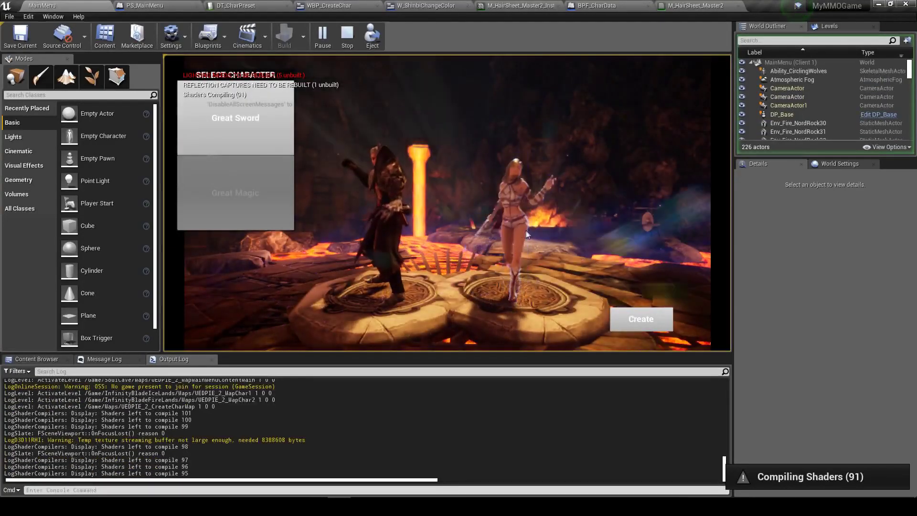
pyautogui.click(507, 210)
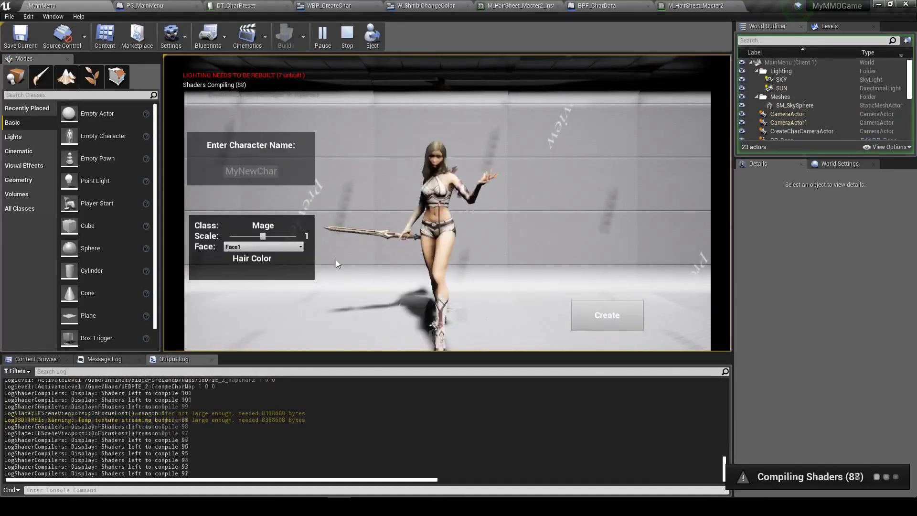
pyautogui.click(258, 258)
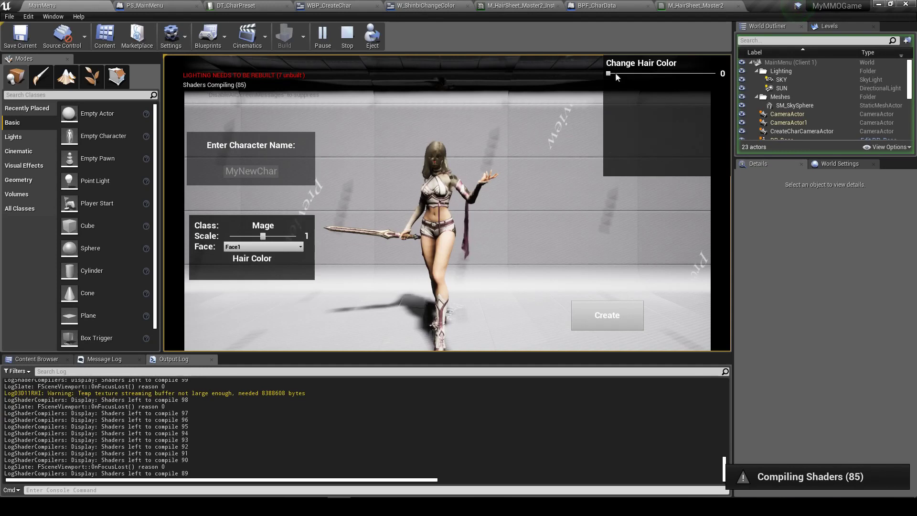
pyautogui.moveTo(616, 74)
pyautogui.mouseDown()
pyautogui.moveTo(714, 75)
pyautogui.moveTo(615, 93)
pyautogui.moveTo(655, 100)
pyautogui.moveTo(633, 88)
pyautogui.moveTo(657, 82)
pyautogui.mouseUp()
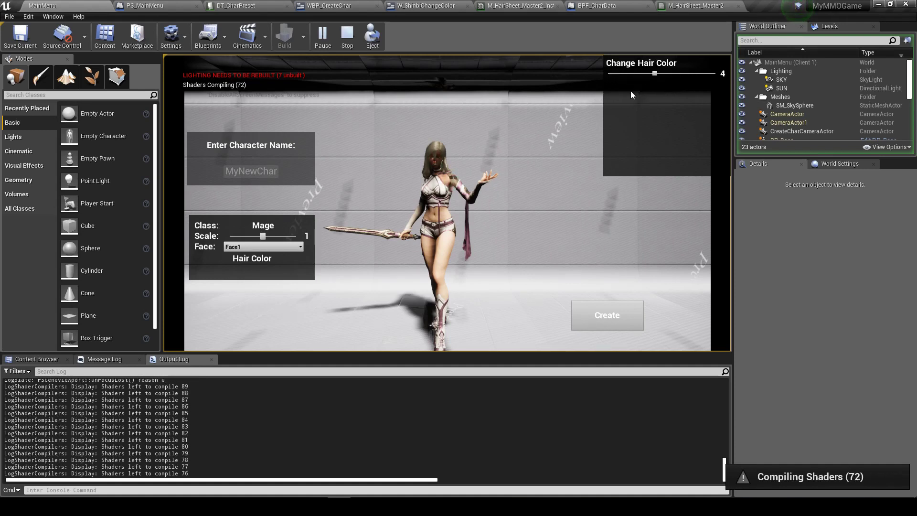
pyautogui.press('Escape')
pyautogui.click(707, 5)
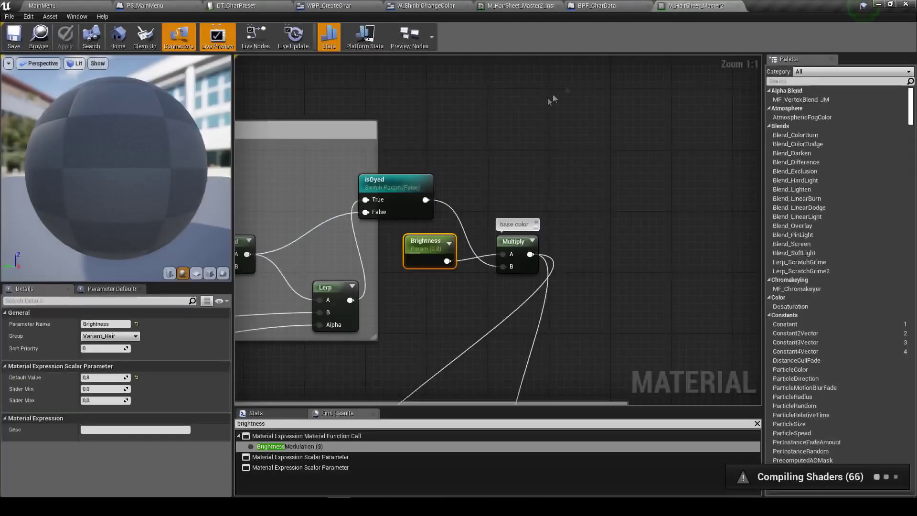
# Back in the level editor, browse the Content Browser to Characters > Heroes > Shinbi > Meshes
pyautogui.click(635, 6)
pyautogui.click(526, 7)
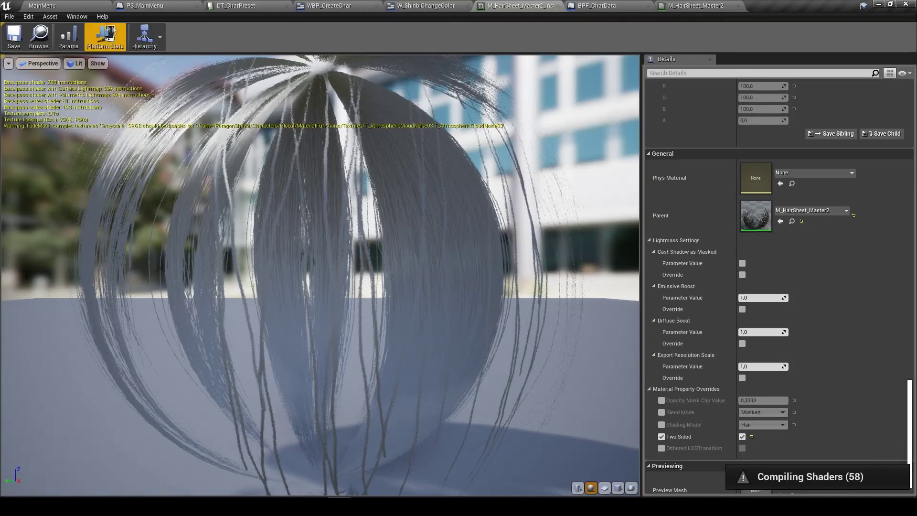
pyautogui.click(100, 5)
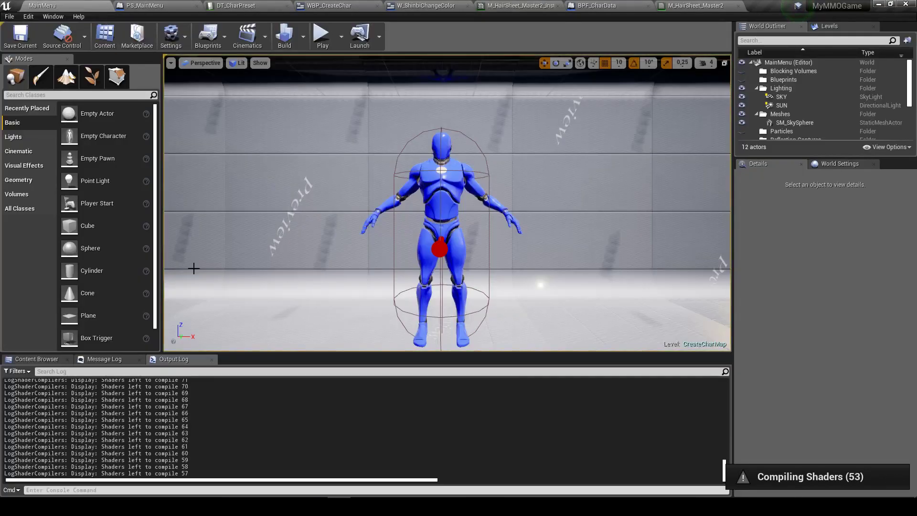
pyautogui.click(37, 359)
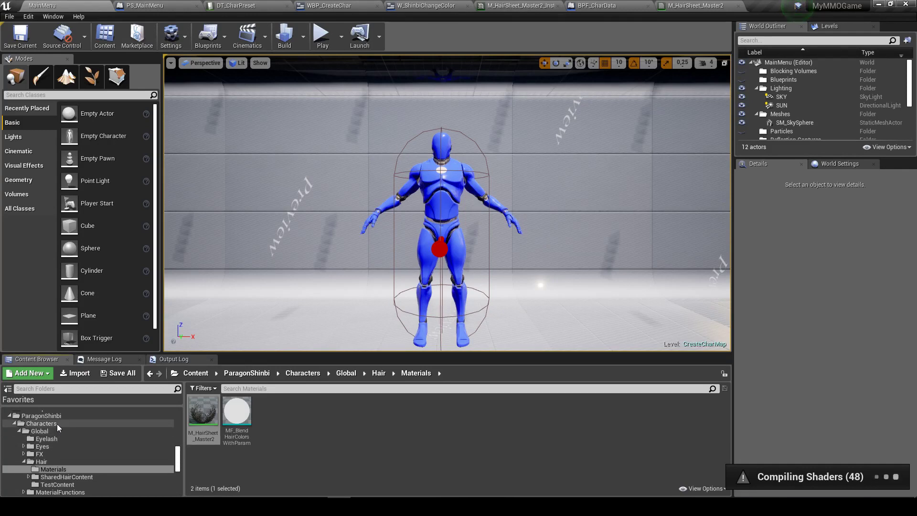
pyautogui.click(41, 423)
pyautogui.doubleClick(236, 411)
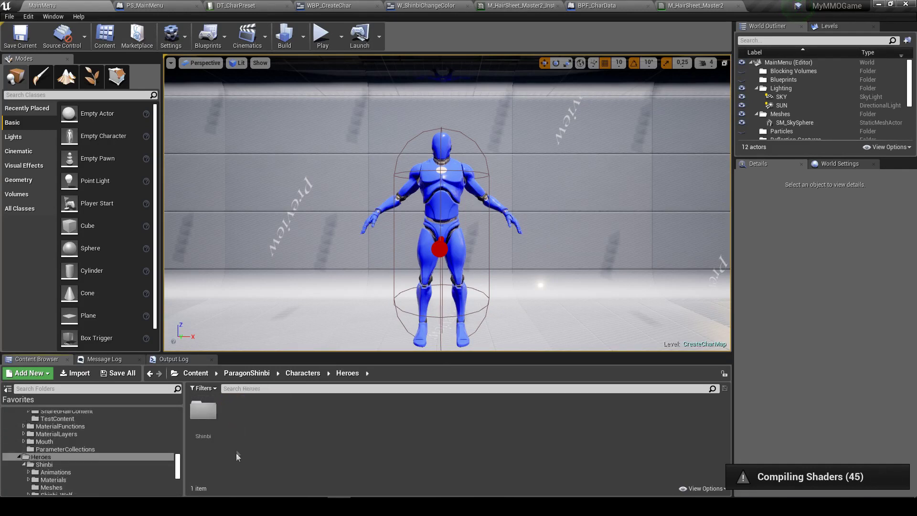
pyautogui.doubleClick(203, 411)
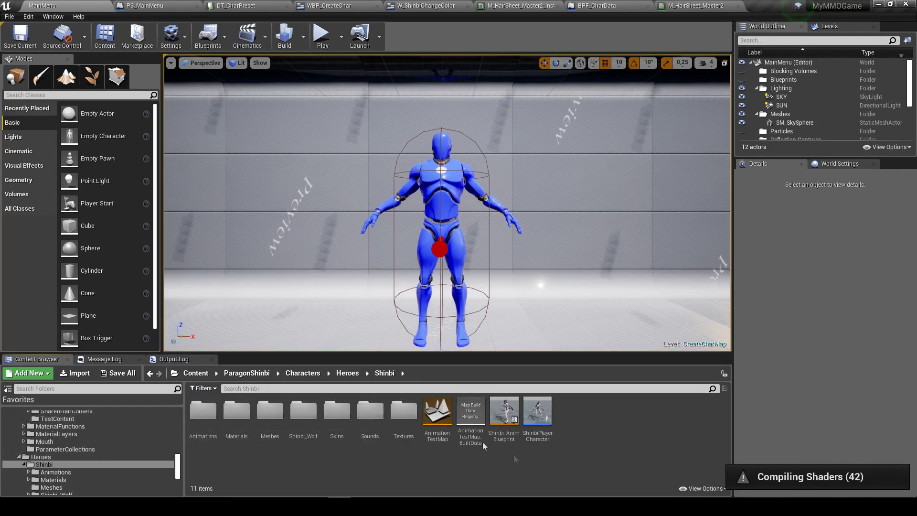
pyautogui.doubleClick(271, 431)
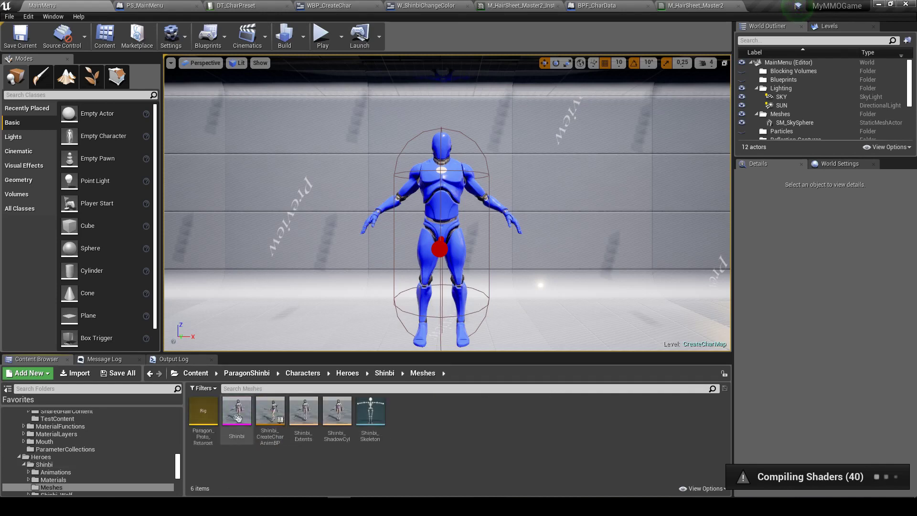
# Drag the Shinbi skeletal mesh into the CreateCharMap level
pyautogui.click(238, 418)
pyautogui.moveTo(439, 200); pyautogui.dragTo(430, 206, button='right')
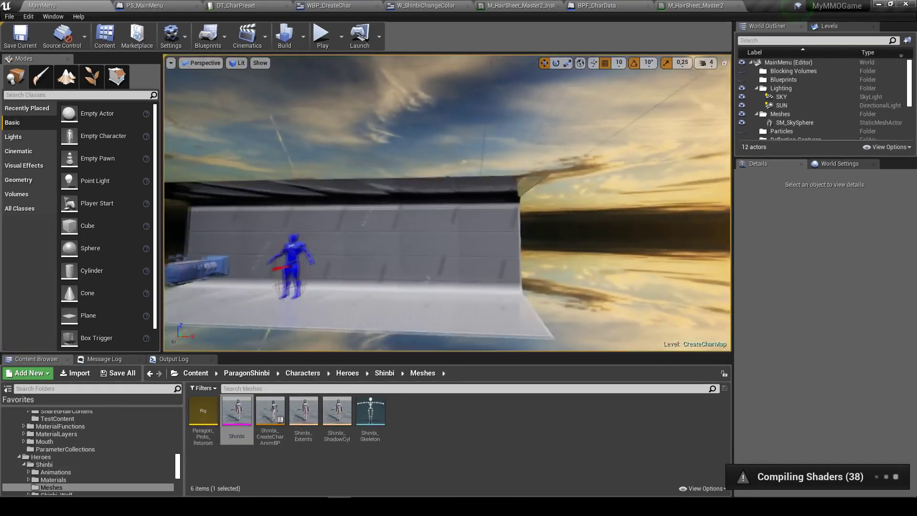
pyautogui.moveTo(236, 410)
pyautogui.mouseDown()
pyautogui.moveTo(343, 344)
pyautogui.moveTo(390, 269)
pyautogui.mouseUp()
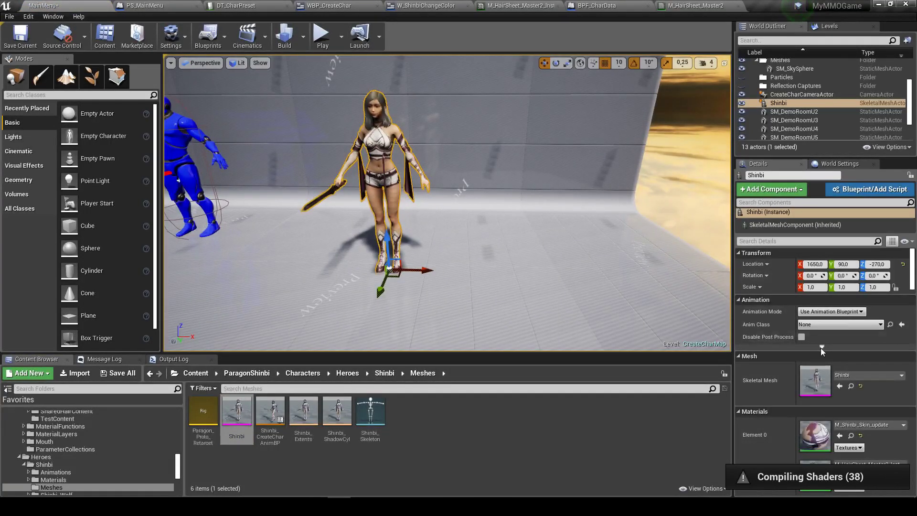
pyautogui.scroll(-1, 820, 348)
pyautogui.scroll(-1, 837, 368)
pyautogui.scroll(-1, 828, 400)
pyautogui.scroll(-1, 828, 401)
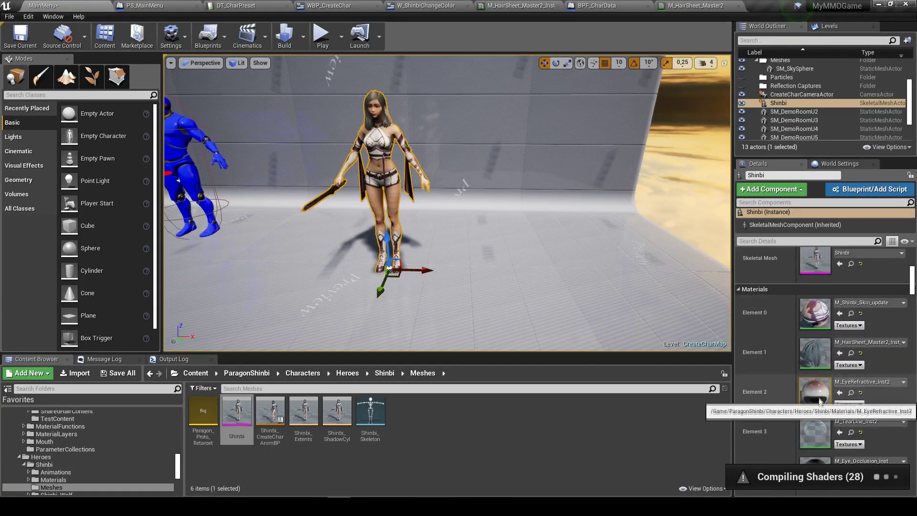
# Locate and open Shinbi's hair material instance M_HairSheet_Master2_Inst_4, then close its window
pyautogui.click(850, 353)
pyautogui.moveTo(424, 133); pyautogui.dragTo(424, 133, button='right')
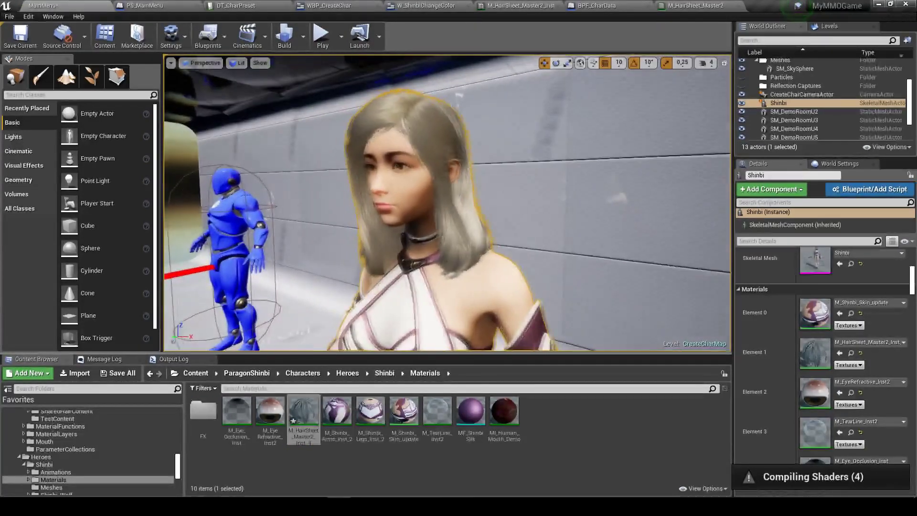
pyautogui.doubleClick(304, 412)
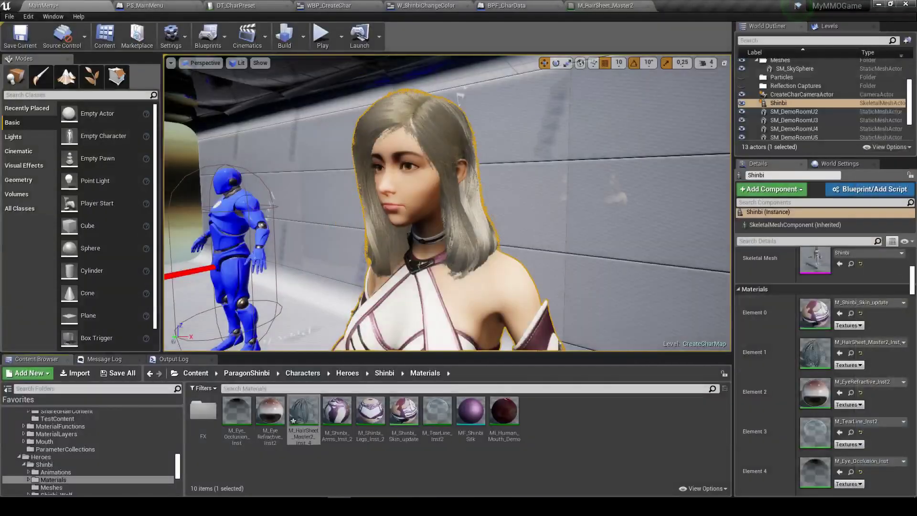
pyautogui.moveTo(520, 14); pyautogui.dragTo(336, 149)
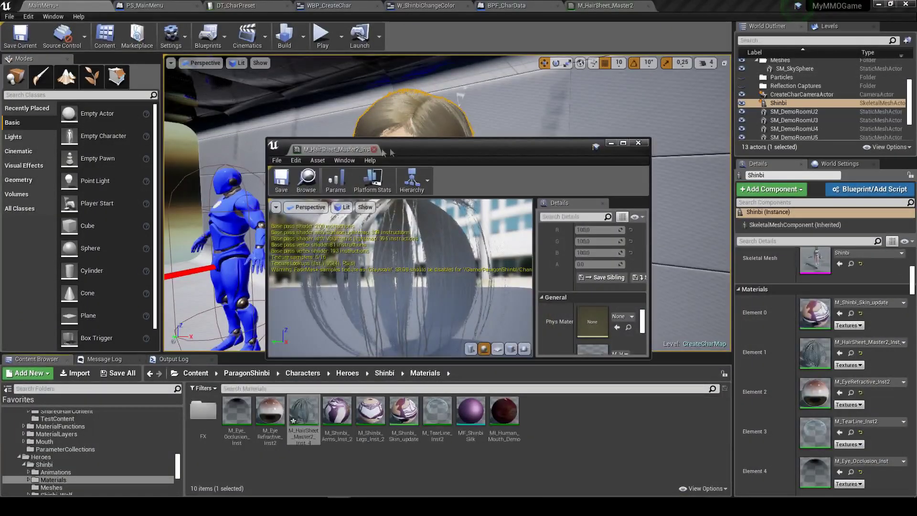
pyautogui.click(374, 149)
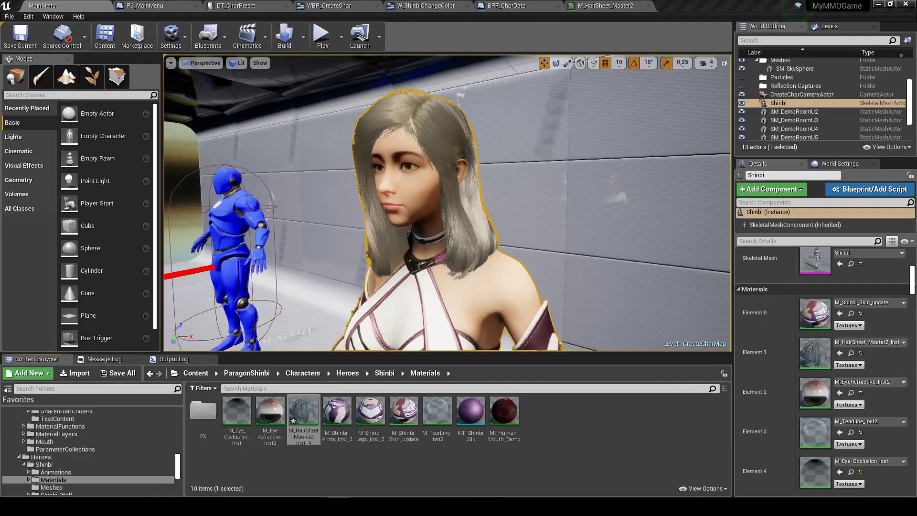
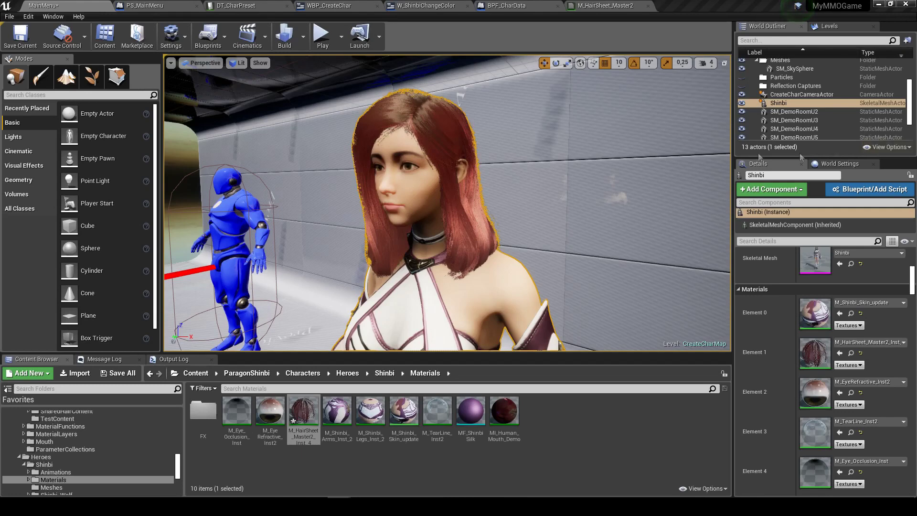
# Save the level and open WBP_CreateChar's Get Hair Material Instance function graph
pyautogui.click(23, 37)
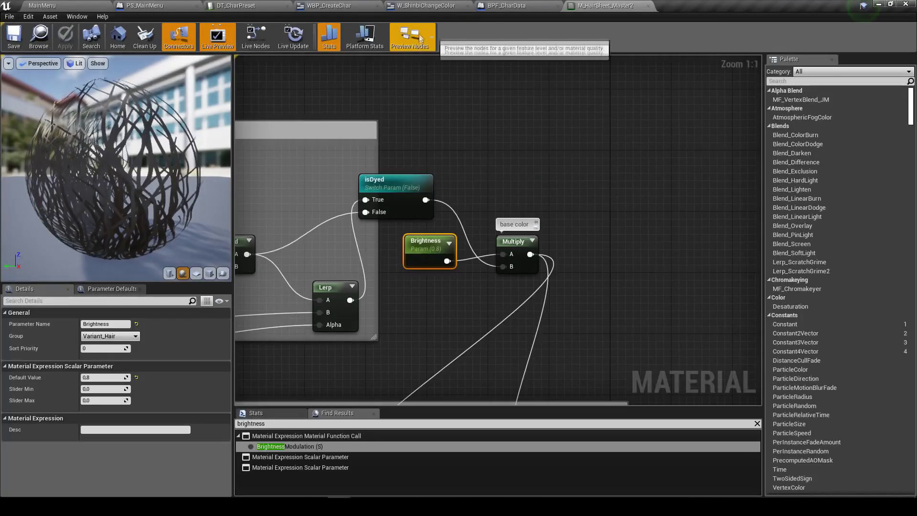
pyautogui.click(425, 6)
pyautogui.click(325, 5)
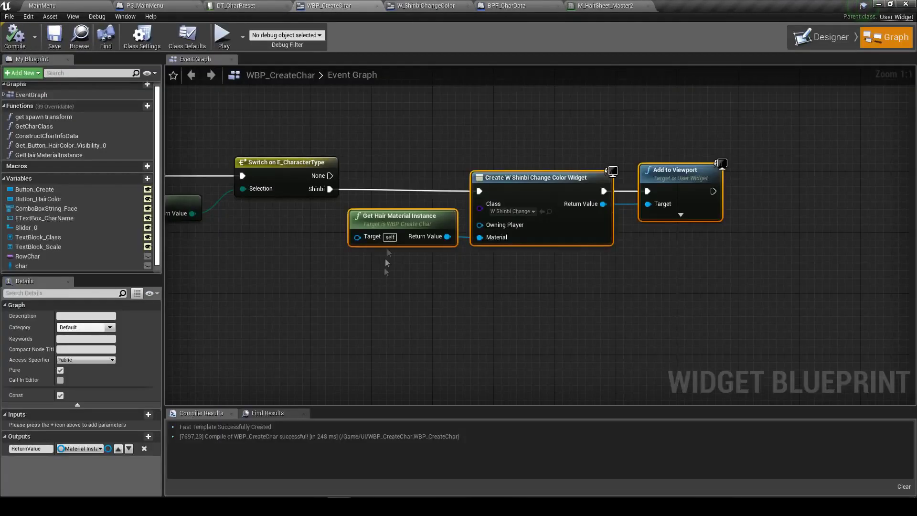
pyautogui.click(393, 220)
pyautogui.doubleClick(393, 220)
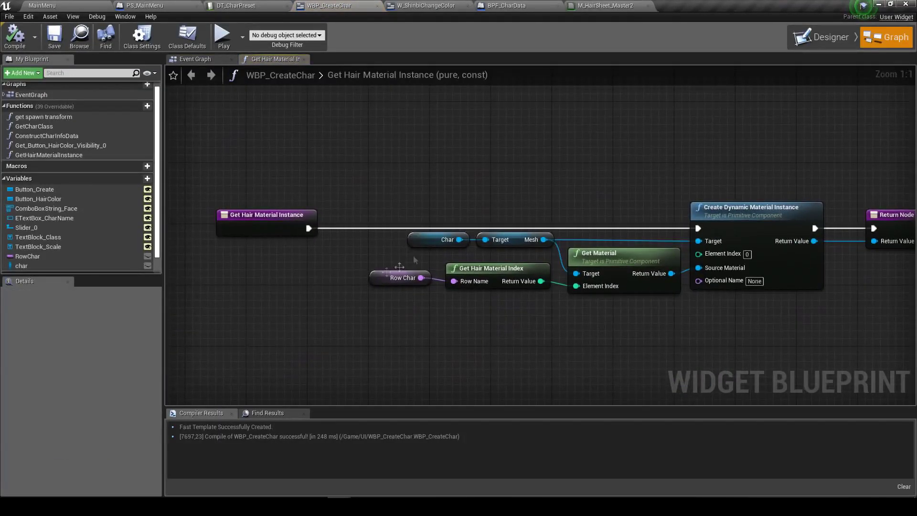
# Add a test Print String and wire Get Hair Material Index's Return Value into Element Index
pyautogui.moveTo(481, 272); pyautogui.dragTo(336, 296)
pyautogui.moveTo(392, 276); pyautogui.dragTo(402, 310, button='right')
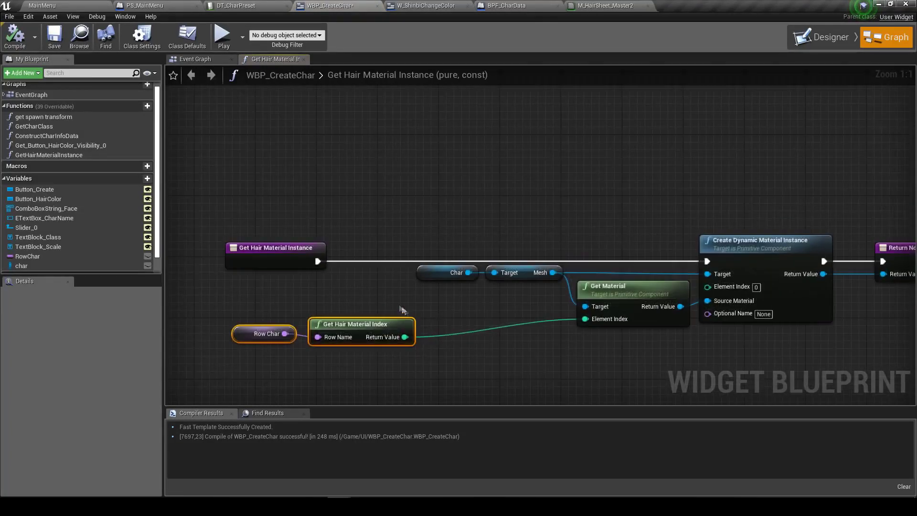
pyautogui.moveTo(320, 261); pyautogui.dragTo(351, 159)
pyautogui.write('print')
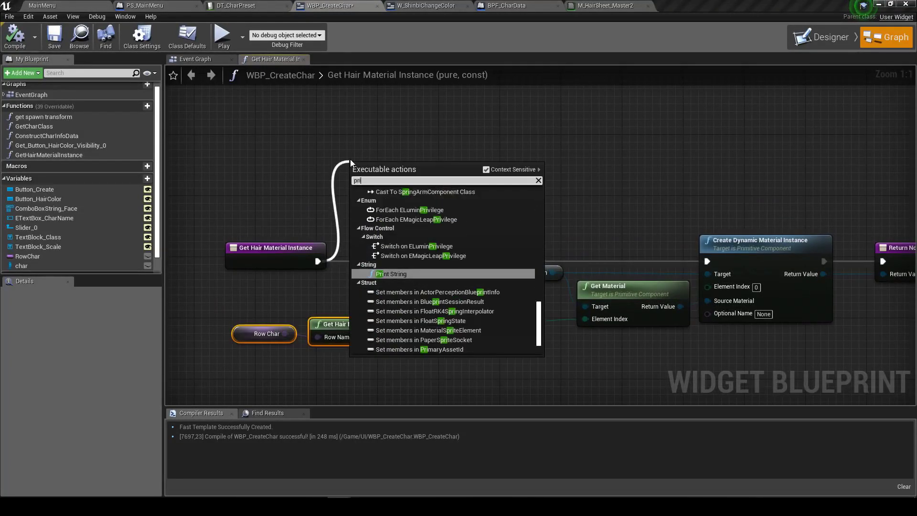
pyautogui.press('Return')
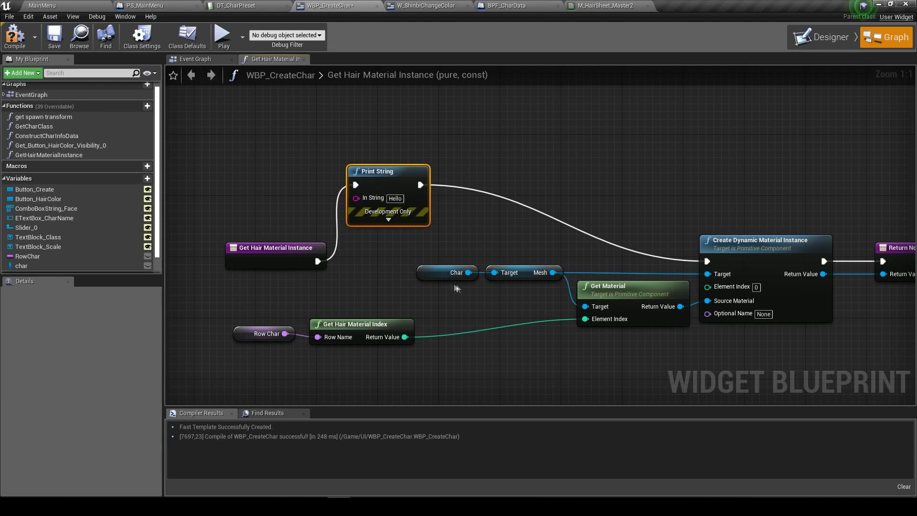
pyautogui.moveTo(405, 338); pyautogui.dragTo(707, 287)
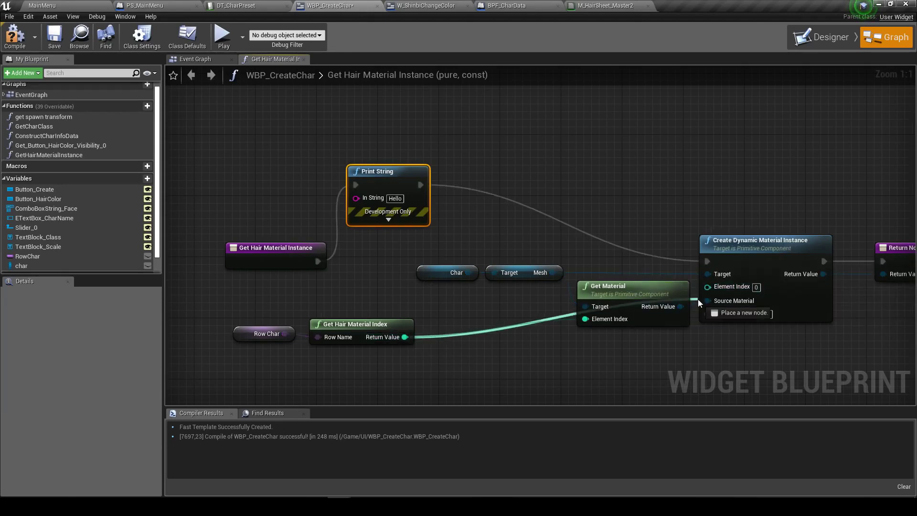
# Delete the Print String, reconnect Create Dynamic Material Instance, tidy the nodes, then save and compile
pyautogui.press('Delete')
pyautogui.moveTo(318, 261); pyautogui.dragTo(708, 262)
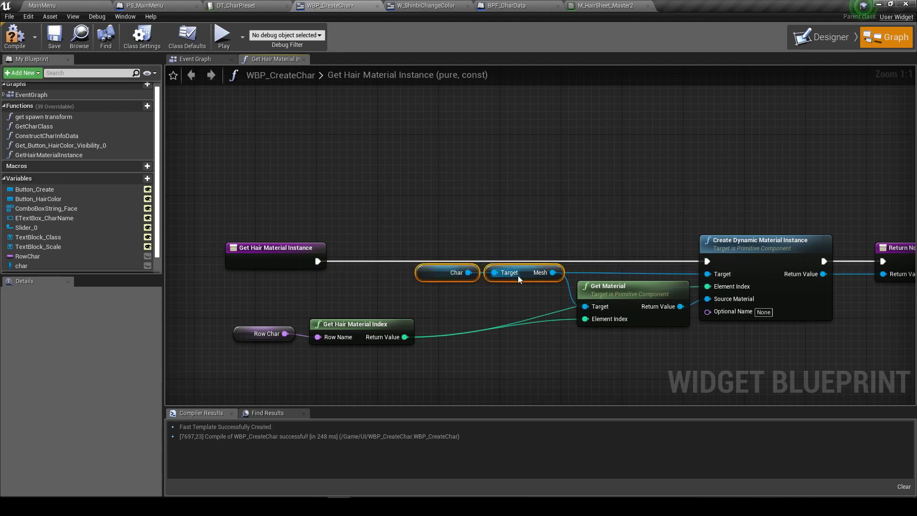
pyautogui.moveTo(517, 275); pyautogui.dragTo(540, 273)
pyautogui.moveTo(353, 321); pyautogui.dragTo(499, 290)
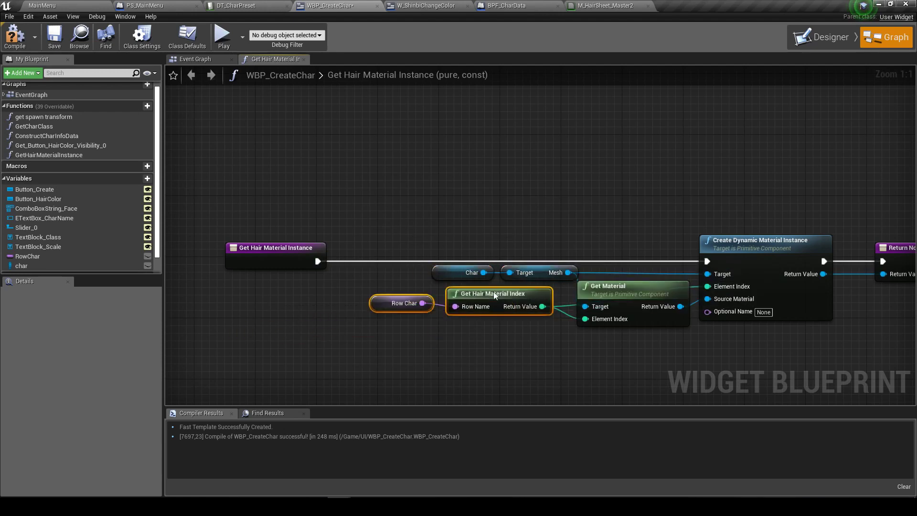
pyautogui.moveTo(499, 290); pyautogui.dragTo(361, 285, button='right')
pyautogui.click(54, 36)
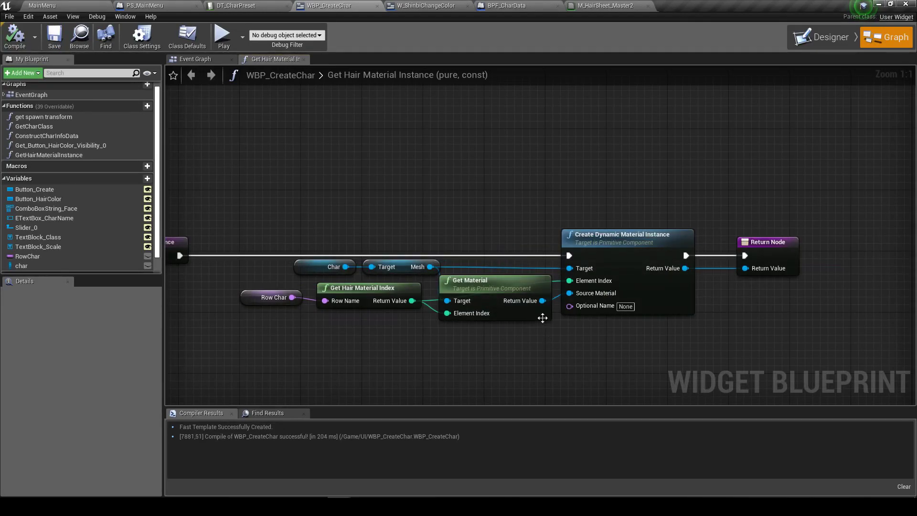
# Start Play and create a Great Magic character, reaching the hair colour panel
pyautogui.click(305, 59)
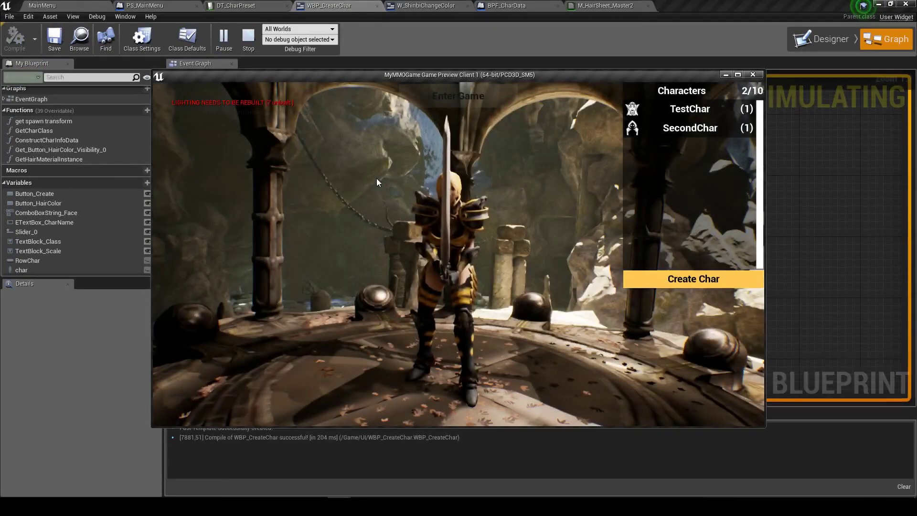
pyautogui.click(700, 273)
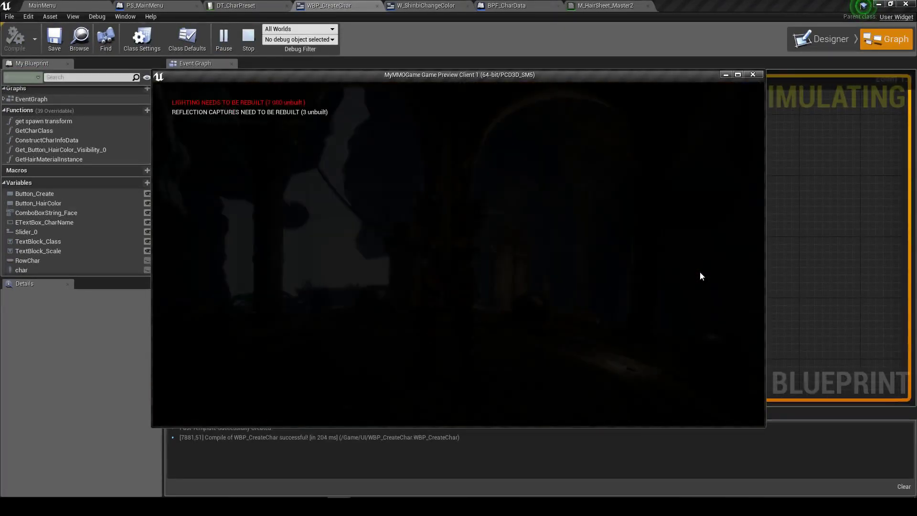
pyautogui.click(266, 236)
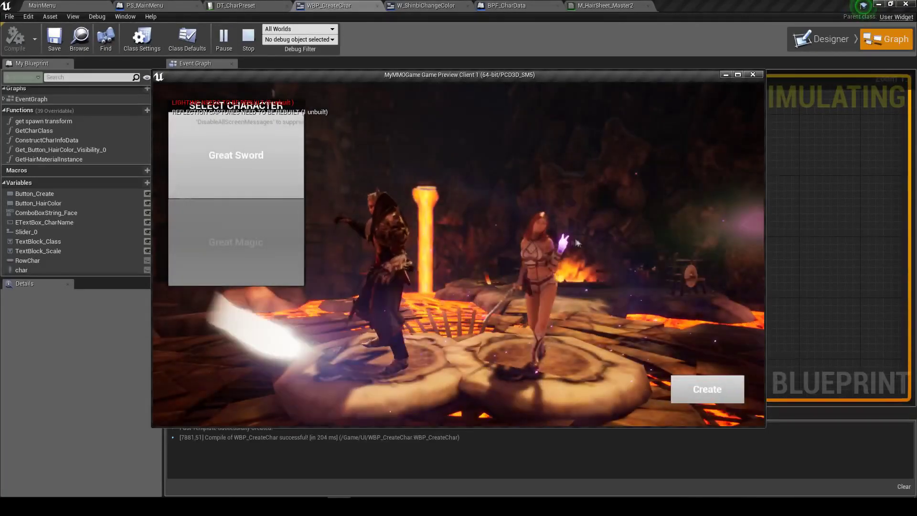
pyautogui.click(528, 249)
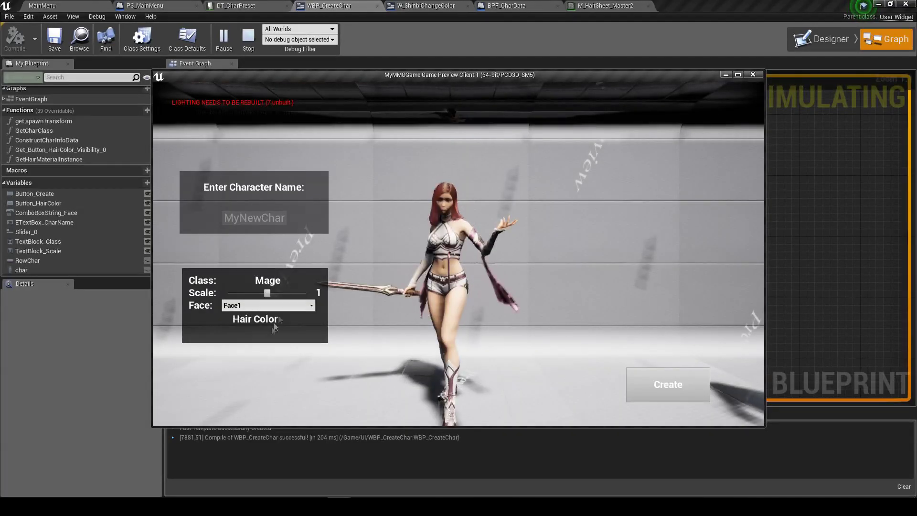
pyautogui.click(271, 323)
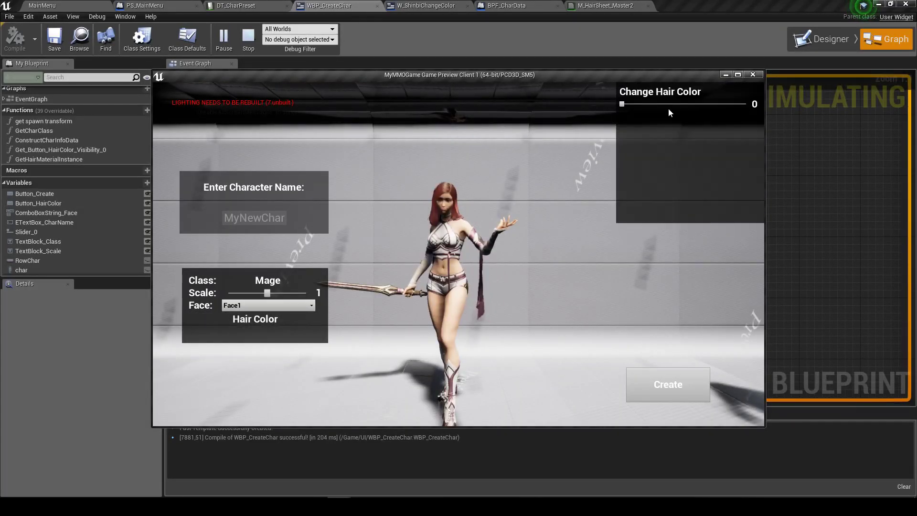
# Slide Change Hair Color up to 10 and back to minimum, then stop play
pyautogui.moveTo(638, 105); pyautogui.dragTo(689, 108)
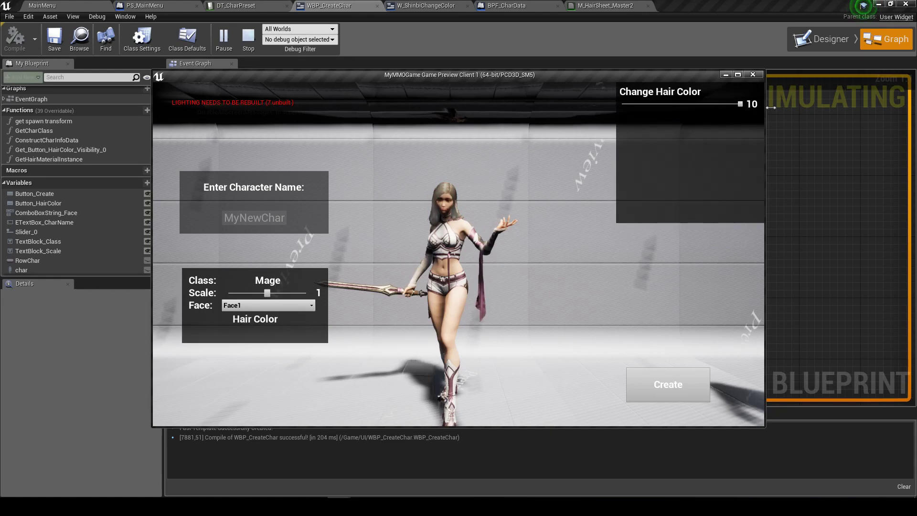
pyautogui.moveTo(616, 108); pyautogui.dragTo(597, 110)
pyautogui.press('Escape')
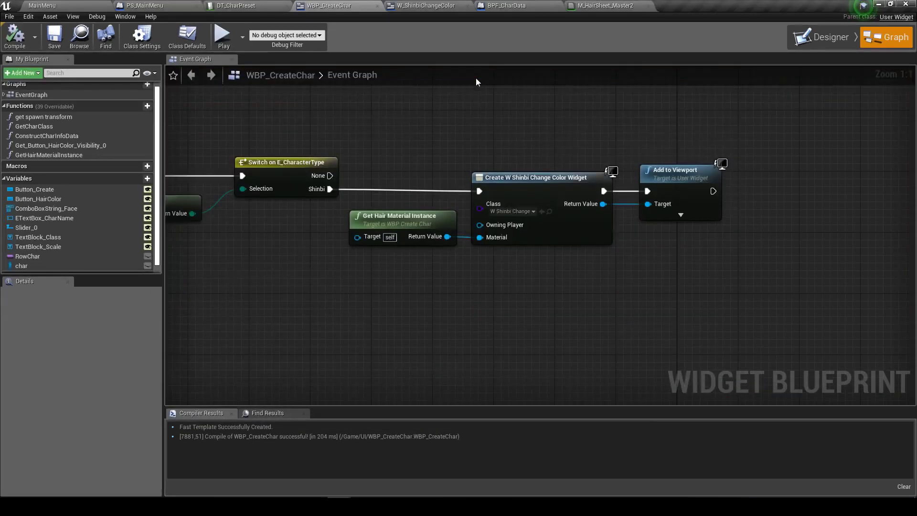
# In W_ShinbiChangeColor's Get Text 0, add a float addition node from Current Brightness
pyautogui.click(412, 5)
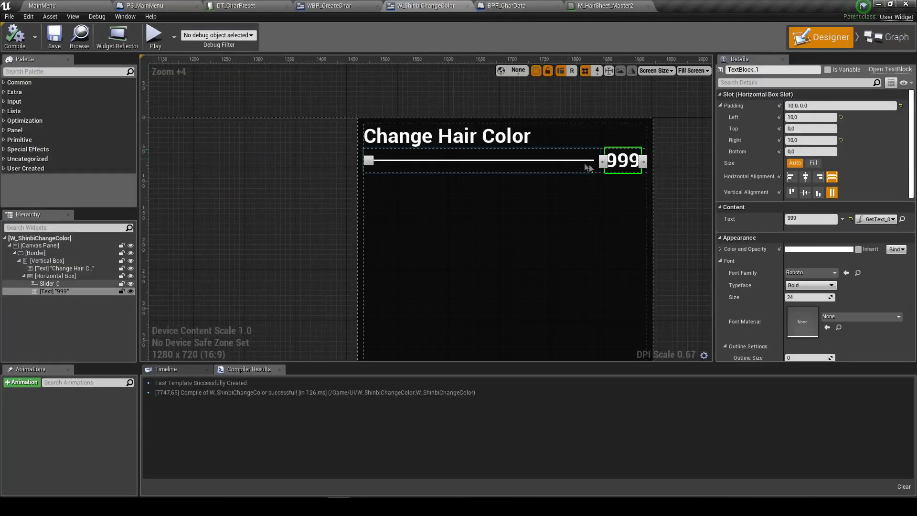
pyautogui.click(897, 220)
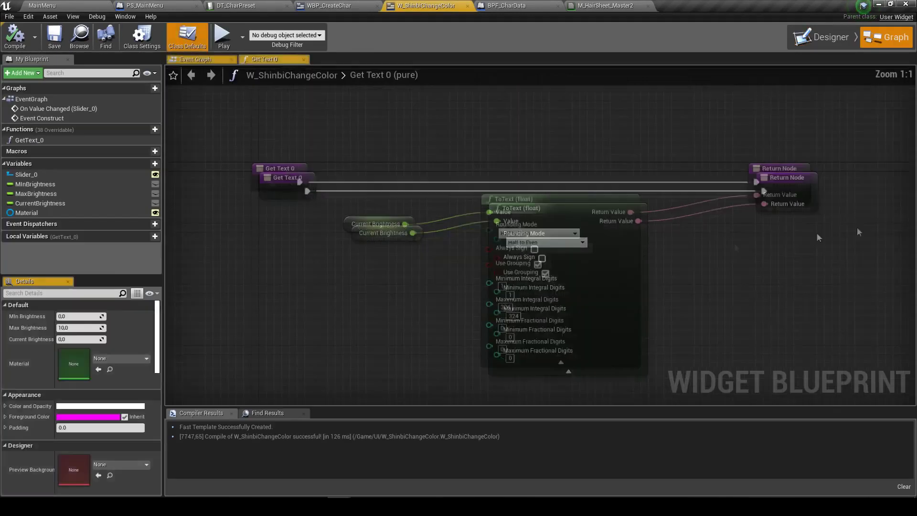
pyautogui.moveTo(379, 207)
pyautogui.mouseDown()
pyautogui.moveTo(233, 207)
pyautogui.moveTo(281, 242)
pyautogui.mouseUp()
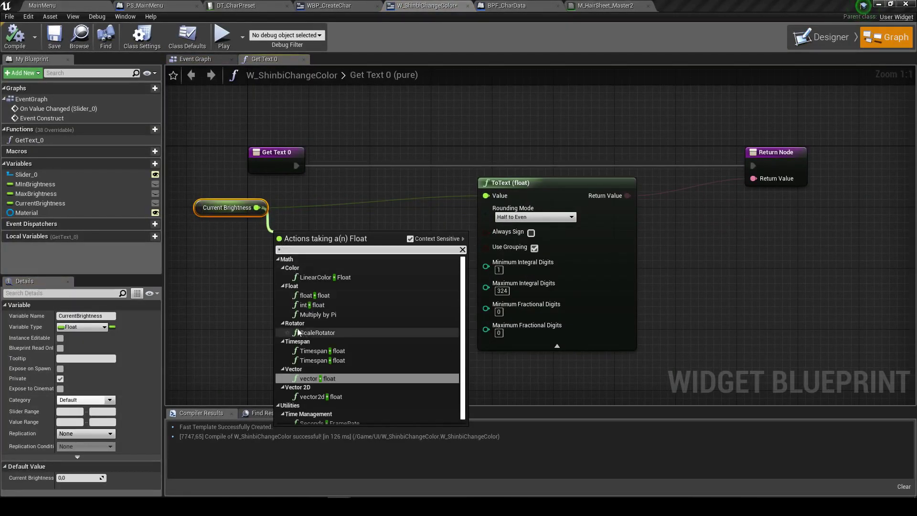
pyautogui.click(337, 295)
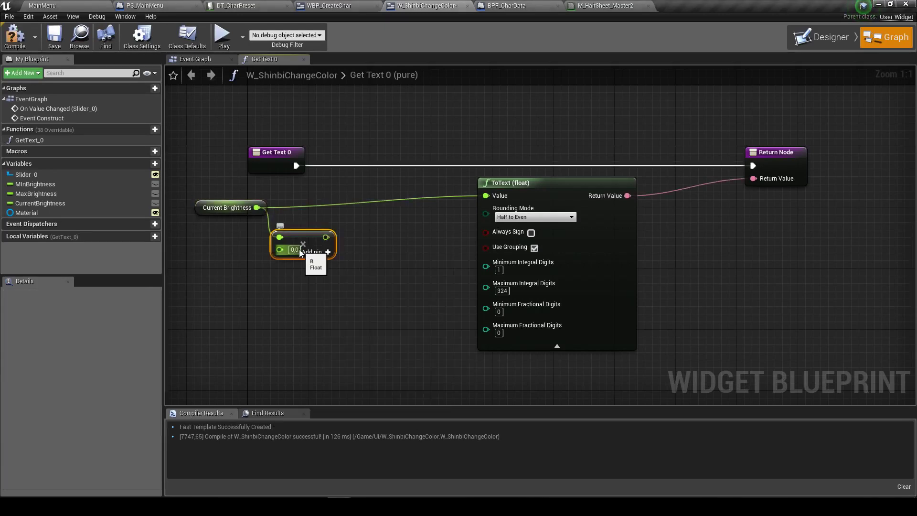
# Set the add amount to 10, then delete the node and save-compile with Current Brightness alone
pyautogui.click(295, 250)
pyautogui.write('10')
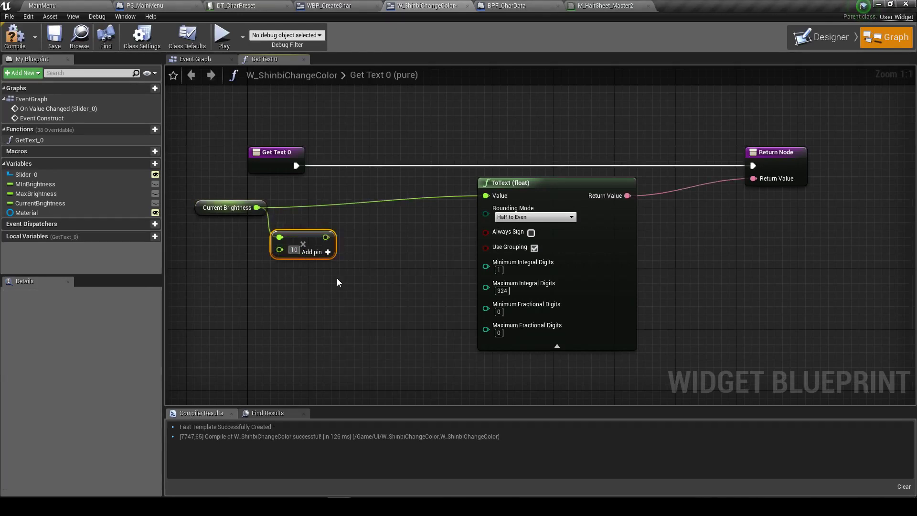
pyautogui.press('Delete')
pyautogui.click(204, 211)
pyautogui.moveTo(204, 213); pyautogui.dragTo(395, 206)
pyautogui.click(54, 38)
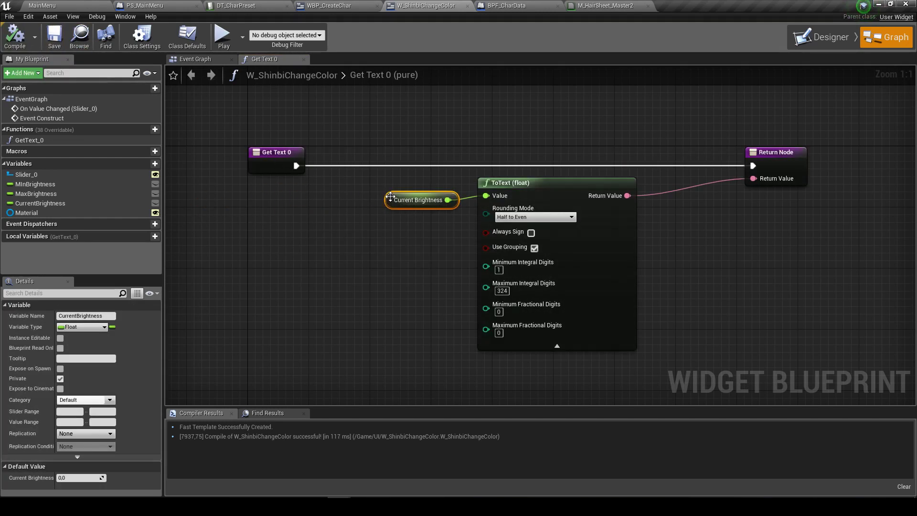
# Re-add a float + node after Current Brightness, feed its sum into ToText, then save and compile
pyautogui.moveTo(390, 196); pyautogui.dragTo(200, 200)
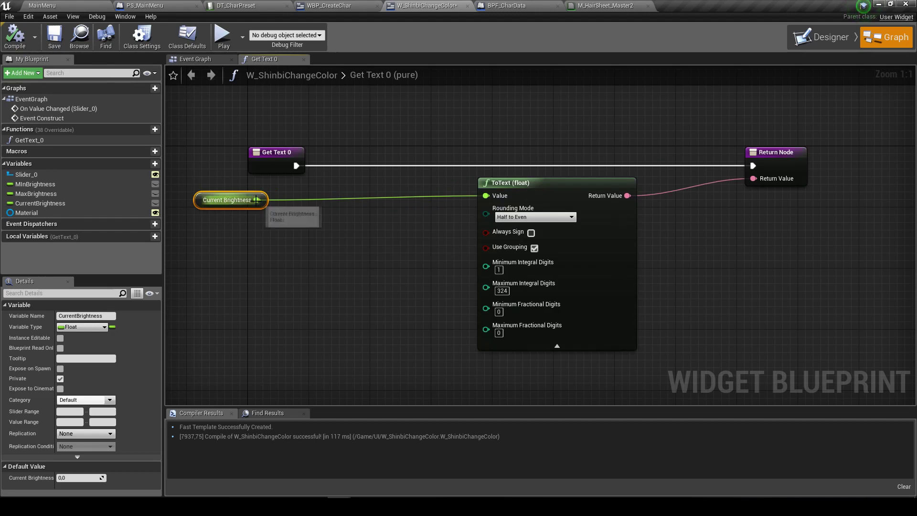
pyautogui.moveTo(257, 199); pyautogui.dragTo(300, 235)
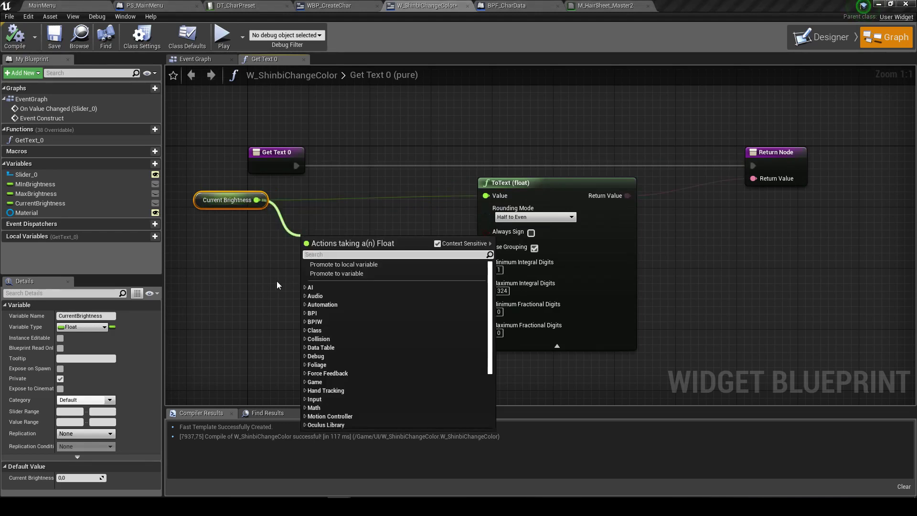
pyautogui.write('+')
pyautogui.click(373, 300)
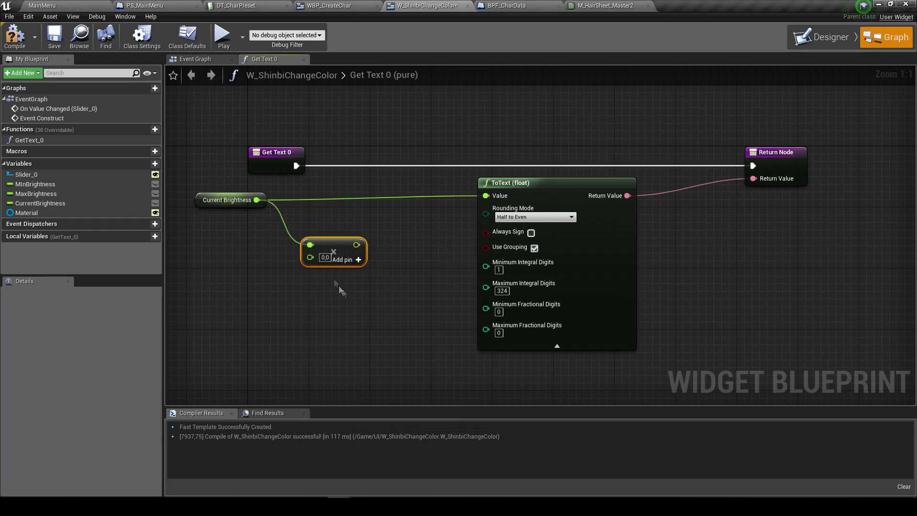
pyautogui.write('10')
pyautogui.moveTo(356, 244); pyautogui.dragTo(486, 195)
pyautogui.moveTo(344, 243); pyautogui.dragTo(307, 196)
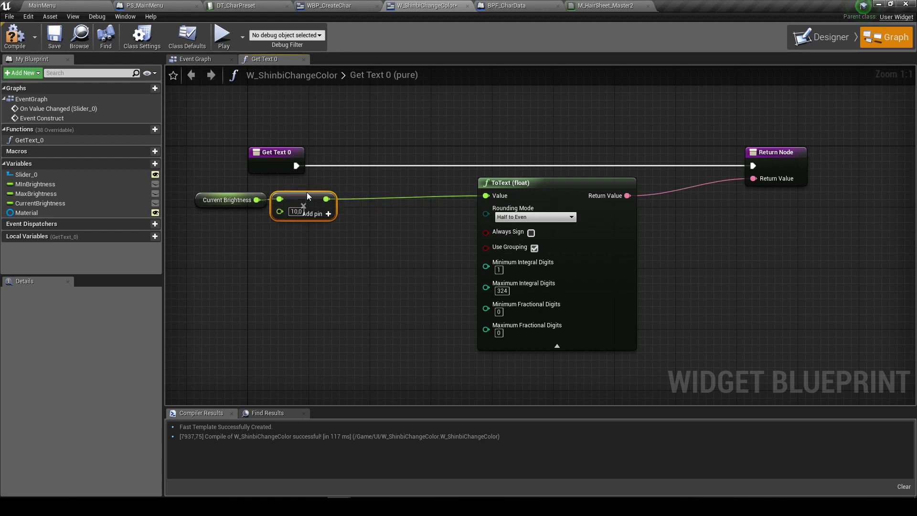
pyautogui.click(55, 37)
pyautogui.click(15, 37)
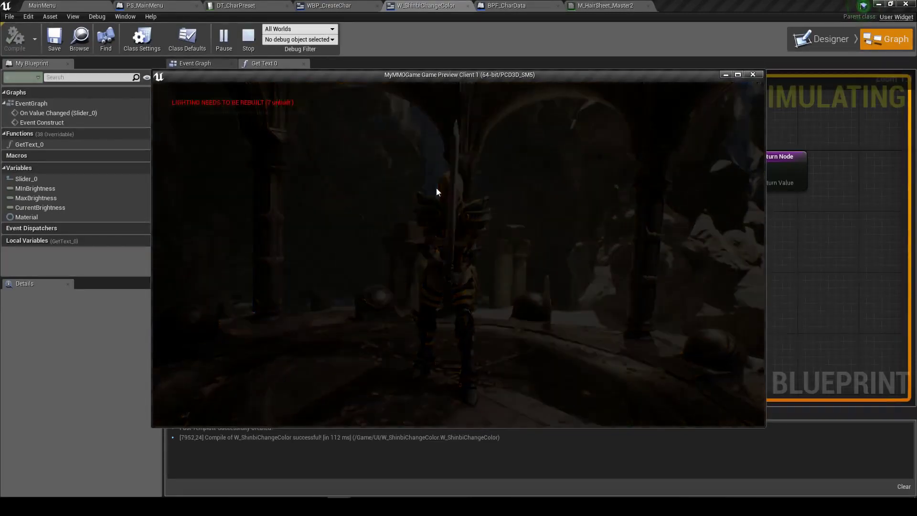
# Go through character selection and creation to the Change Hair Color panel
pyautogui.click(242, 282)
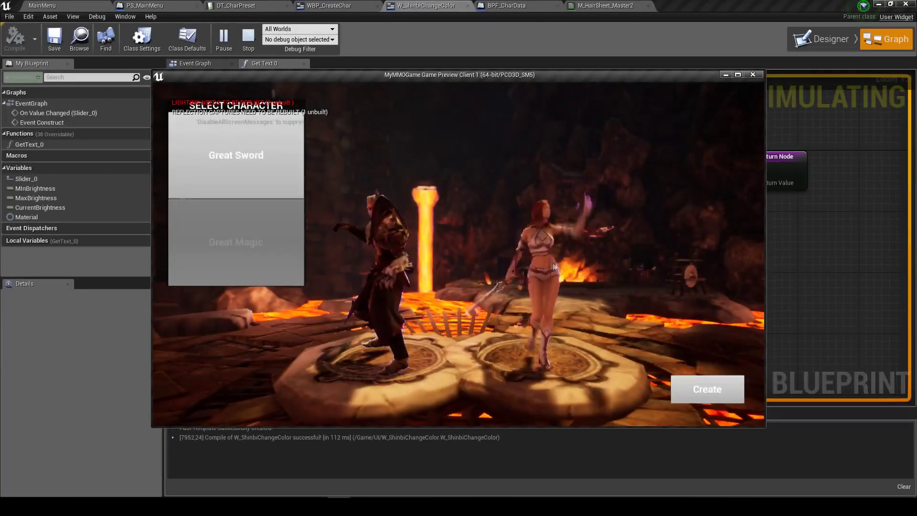
pyautogui.click(535, 272)
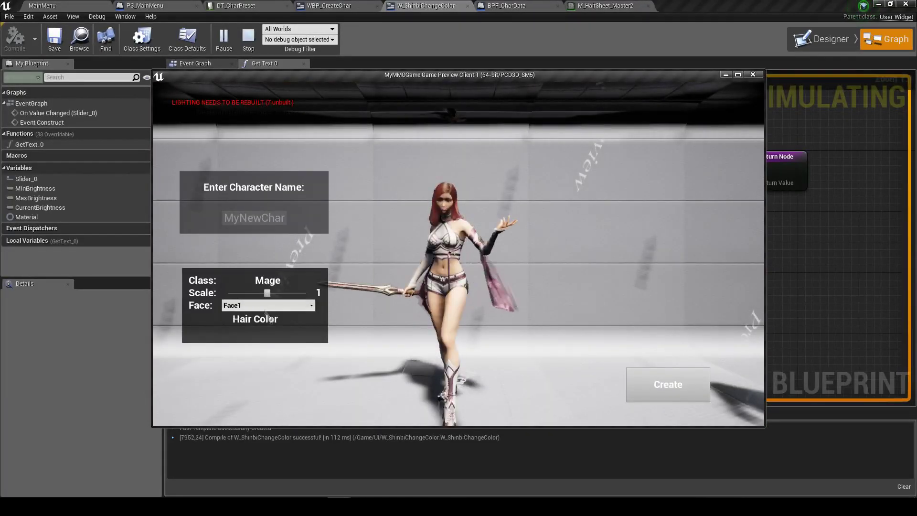
pyautogui.click(255, 318)
# Sweep the hair slider through brown, black and reddish up to 100, then stop play
pyautogui.moveTo(622, 105); pyautogui.dragTo(706, 105)
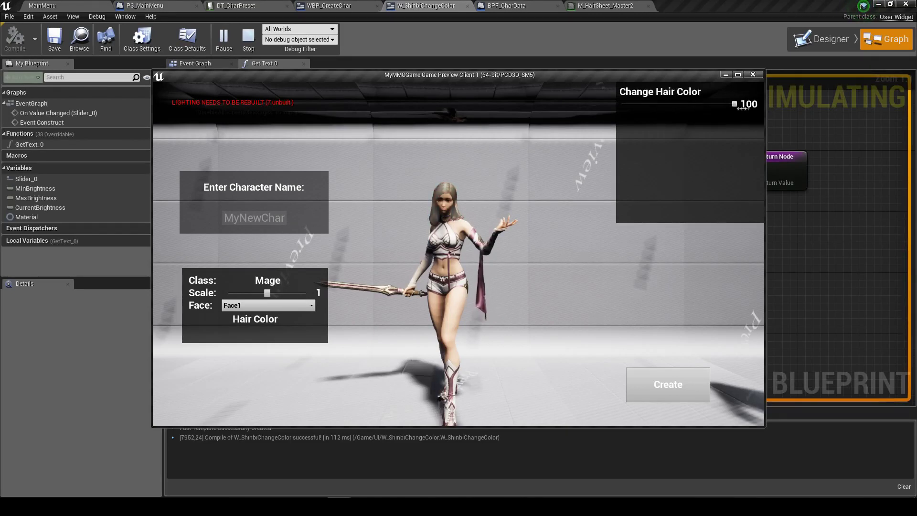
pyautogui.moveTo(639, 102); pyautogui.dragTo(613, 106)
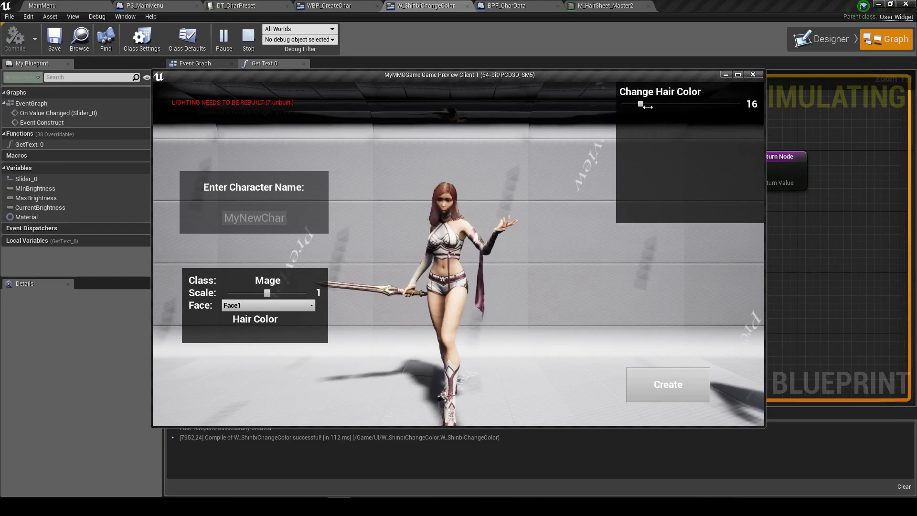
pyautogui.moveTo(675, 104)
pyautogui.mouseDown()
pyautogui.moveTo(636, 104)
pyautogui.moveTo(731, 116)
pyautogui.mouseUp()
pyautogui.moveTo(538, 114); pyautogui.dragTo(790, 113)
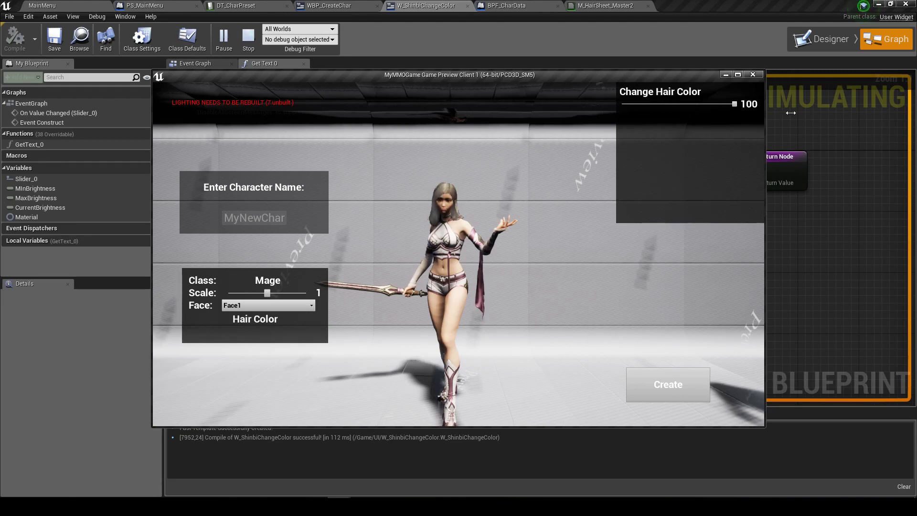
pyautogui.press('Escape')
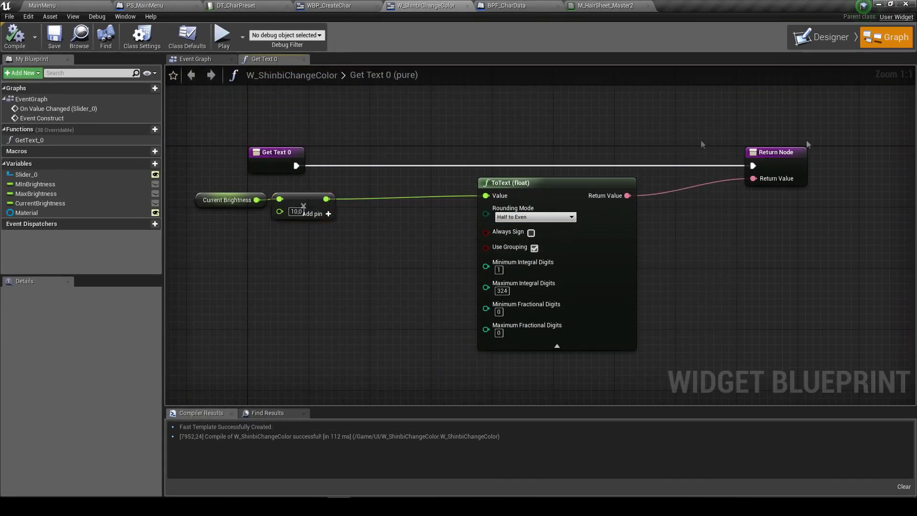
# Shift the Current Brightness and multiply nodes to the right in Get Text 0
pyautogui.moveTo(471, 139); pyautogui.dragTo(516, 162, button='right')
pyautogui.moveTo(376, 264); pyautogui.dragTo(239, 213)
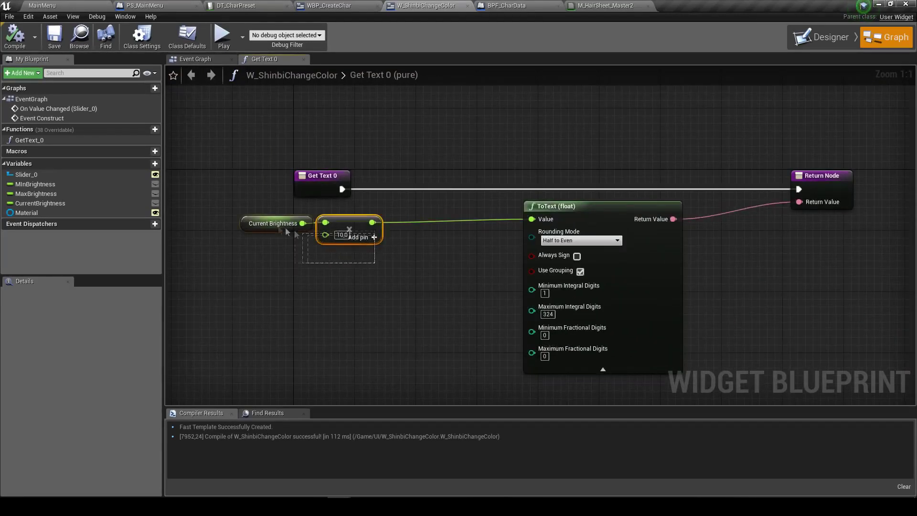
pyautogui.moveTo(351, 225); pyautogui.dragTo(456, 225)
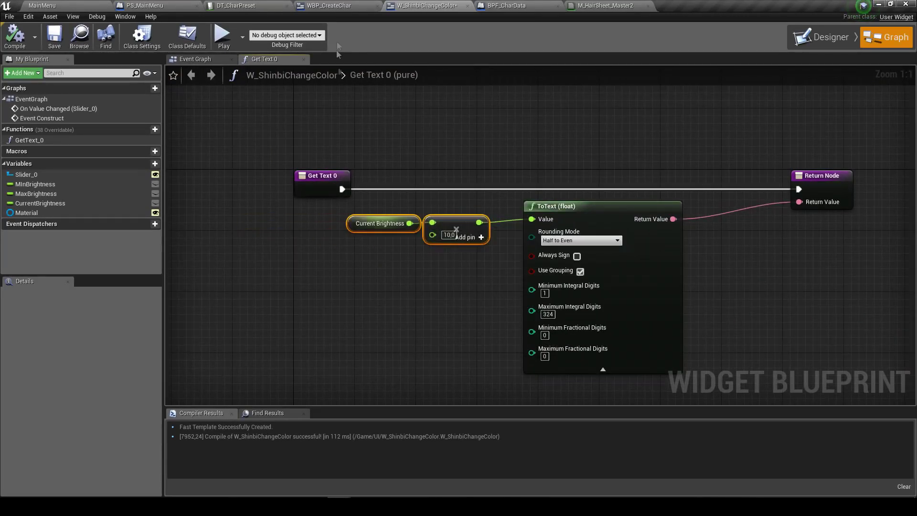
# Switch to the widget's Event Graph and centre its nodes in view
pyautogui.click(303, 59)
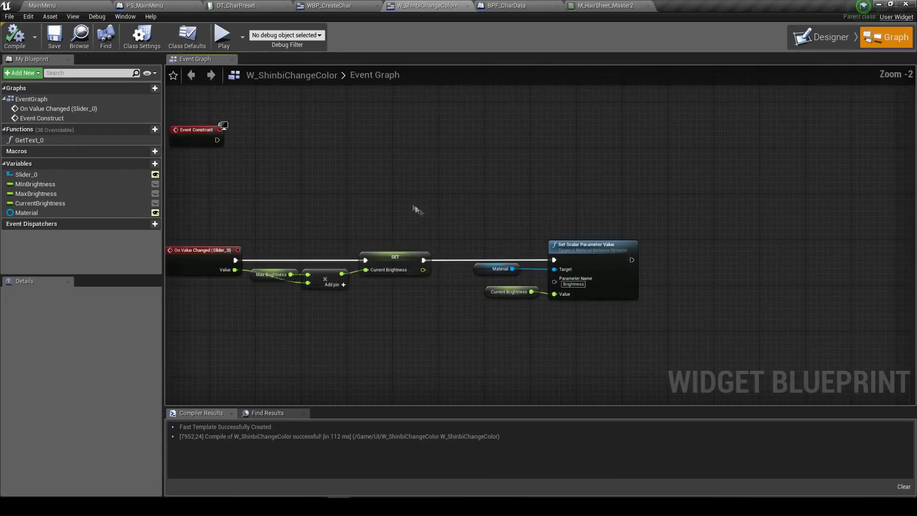
pyautogui.scroll(1, 414, 209)
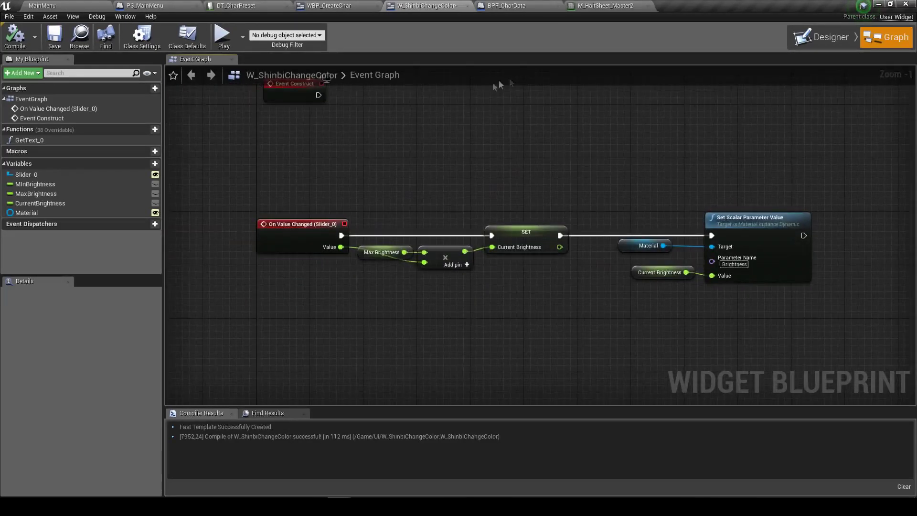
pyautogui.moveTo(540, 80); pyautogui.dragTo(678, 133, button='right')
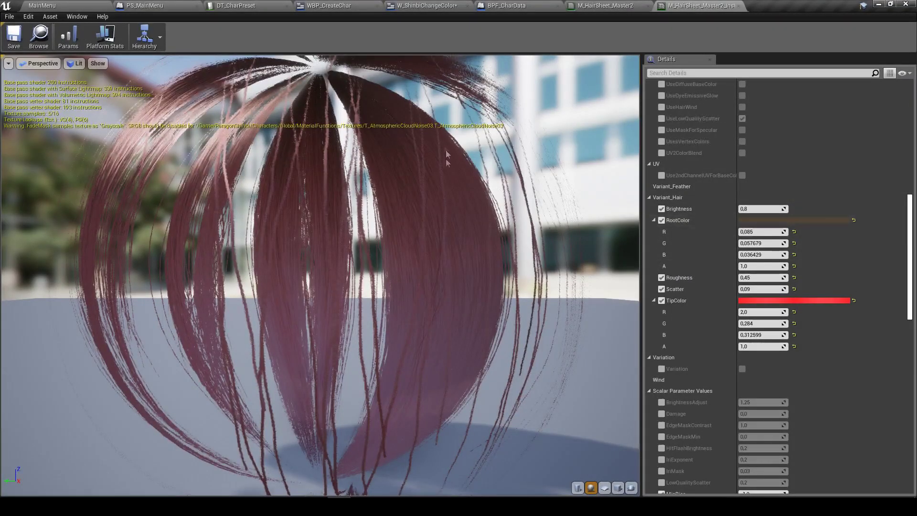
# Open the RootColor colour picker and preview it fully black, then light brown
pyautogui.scroll(-3, 446, 178)
pyautogui.scroll(3, 320, 272)
pyautogui.scroll(-3, 320, 272)
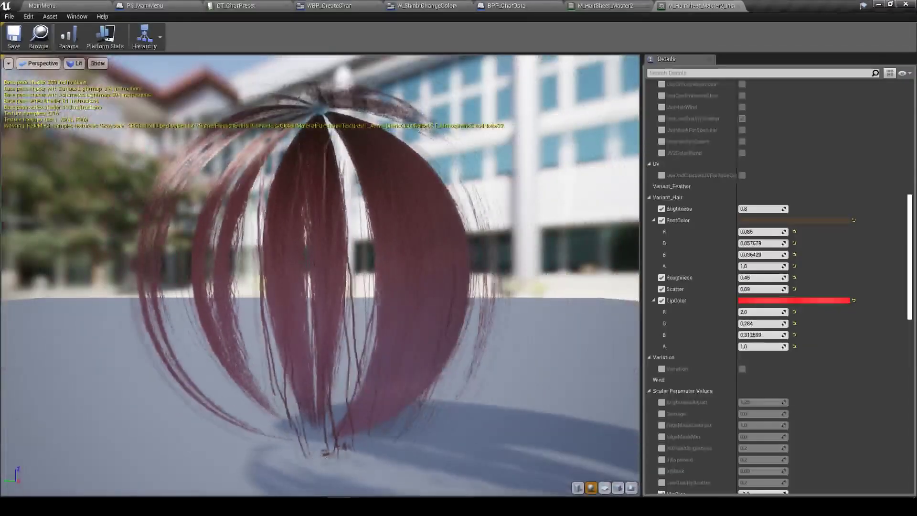
pyautogui.scroll(3, 320, 273)
pyautogui.click(759, 219)
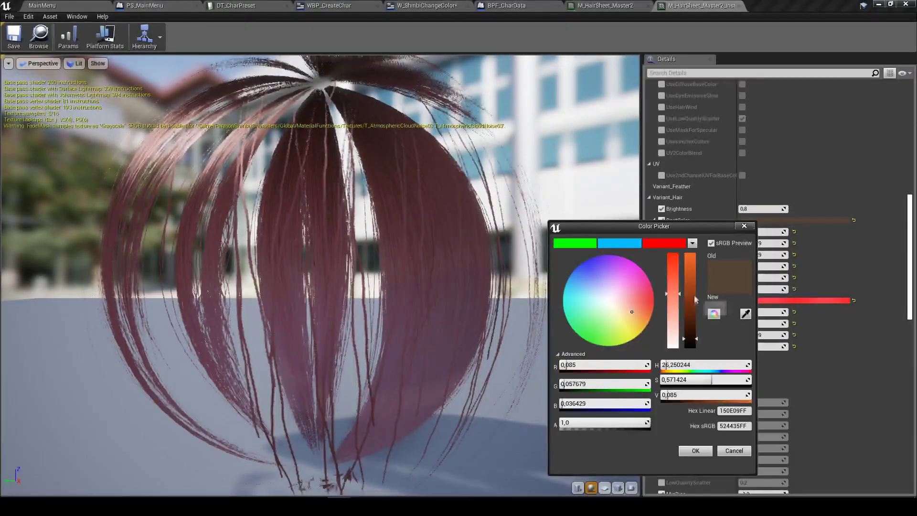
pyautogui.moveTo(688, 343); pyautogui.dragTo(691, 358)
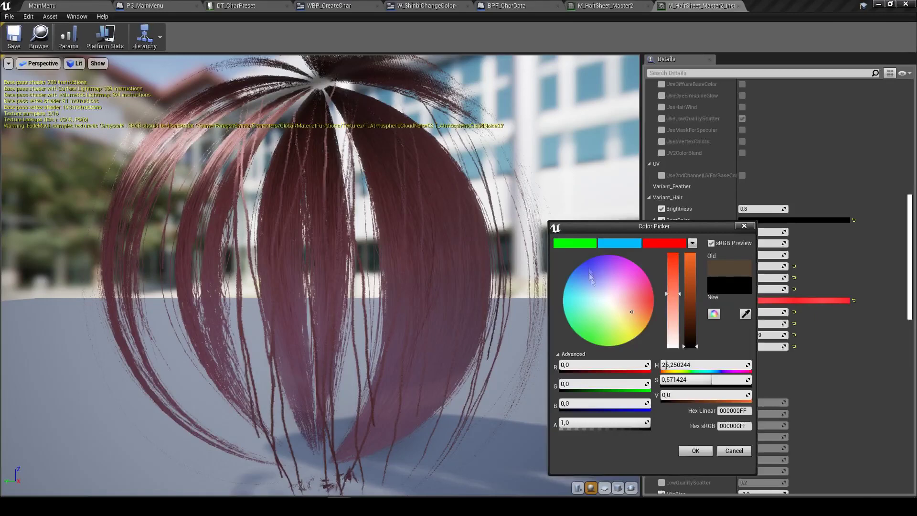
pyautogui.moveTo(697, 315)
pyautogui.mouseDown()
pyautogui.moveTo(690, 261)
pyautogui.moveTo(690, 342)
pyautogui.moveTo(695, 258)
pyautogui.moveTo(696, 327)
pyautogui.mouseUp()
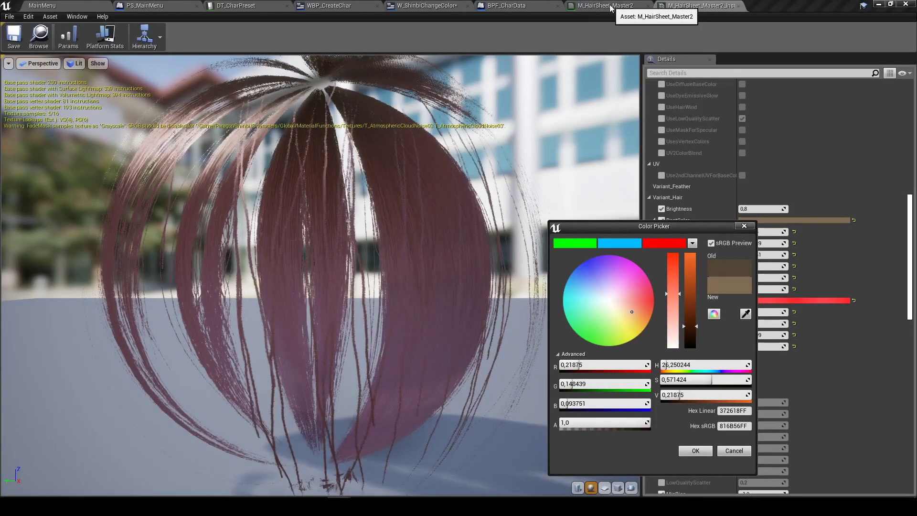
# Shift the RootColor hue toward red, bring up BPF_CharData, and close the colour picker
pyautogui.click(610, 6)
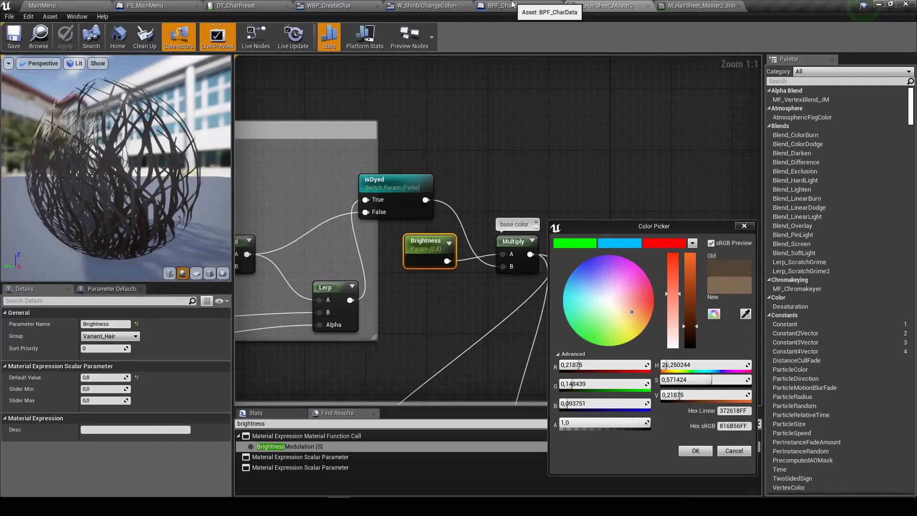
pyautogui.moveTo(633, 297); pyautogui.dragTo(634, 305)
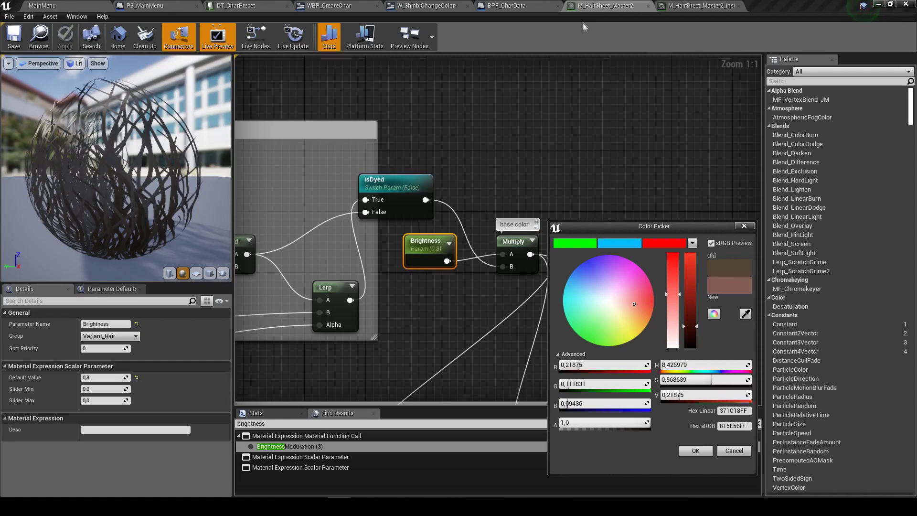
pyautogui.click(539, 6)
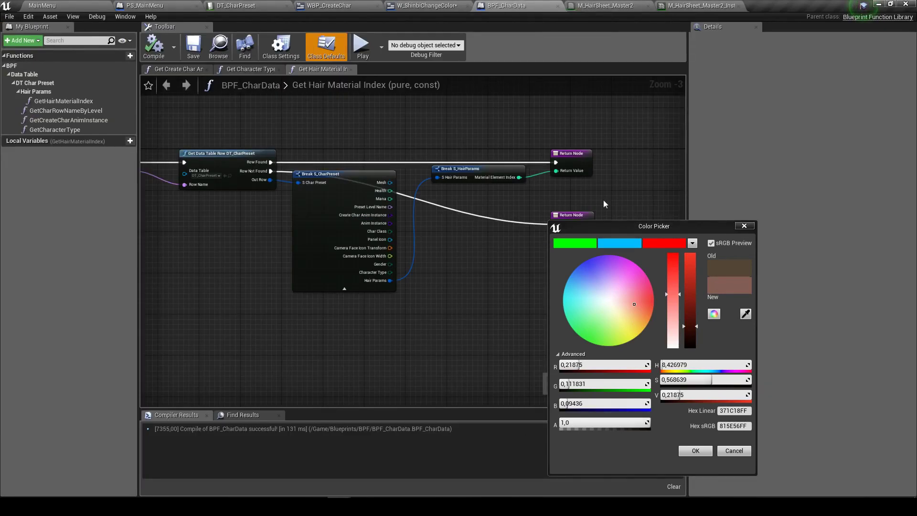
pyautogui.moveTo(629, 231); pyautogui.dragTo(626, 123)
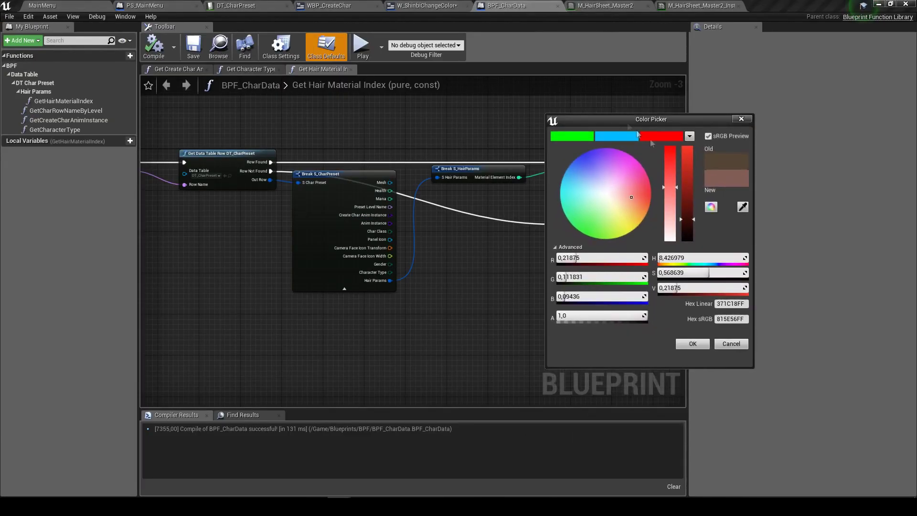
pyautogui.click(692, 343)
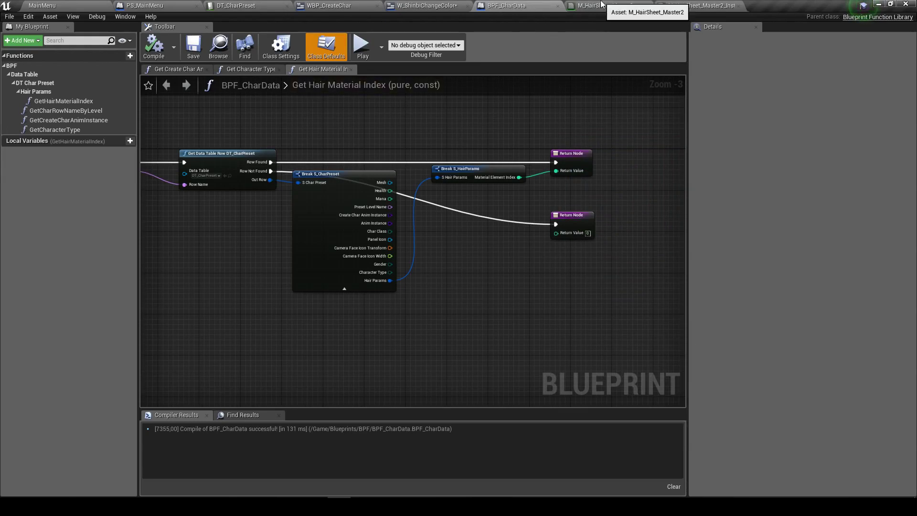
# Return to W_ShinbiChangeColor's designer and select Slider_0 in the Change Hair Color widget
pyautogui.click(416, 6)
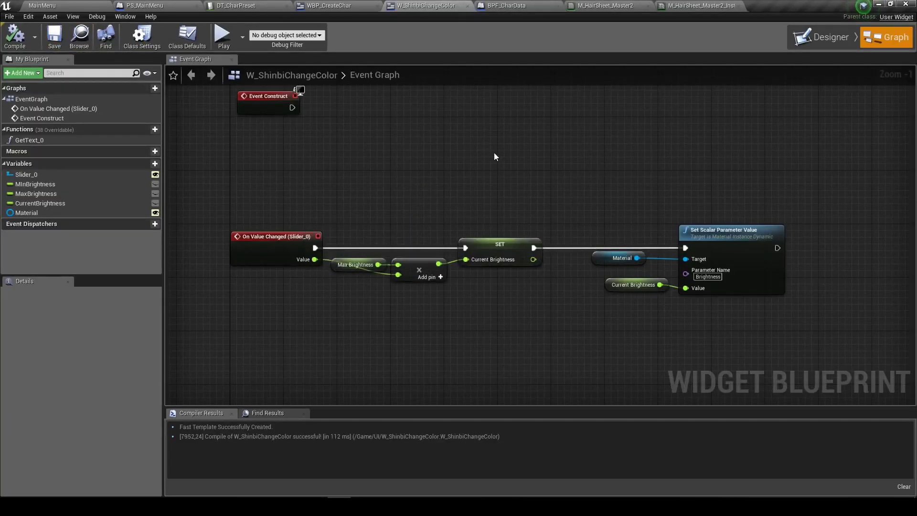
pyautogui.scroll(-1, 526, 143)
pyautogui.click(825, 39)
pyautogui.scroll(5, 610, 112)
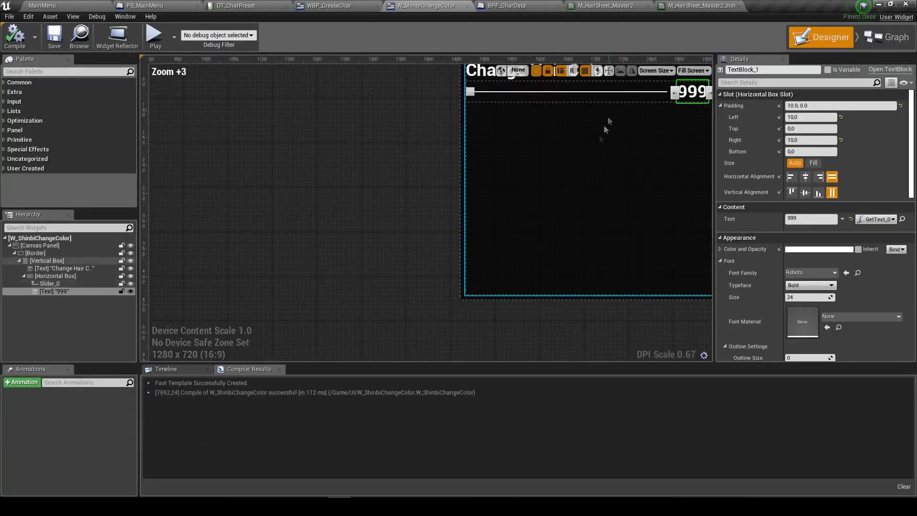
pyautogui.moveTo(611, 113); pyautogui.dragTo(537, 238, button='right')
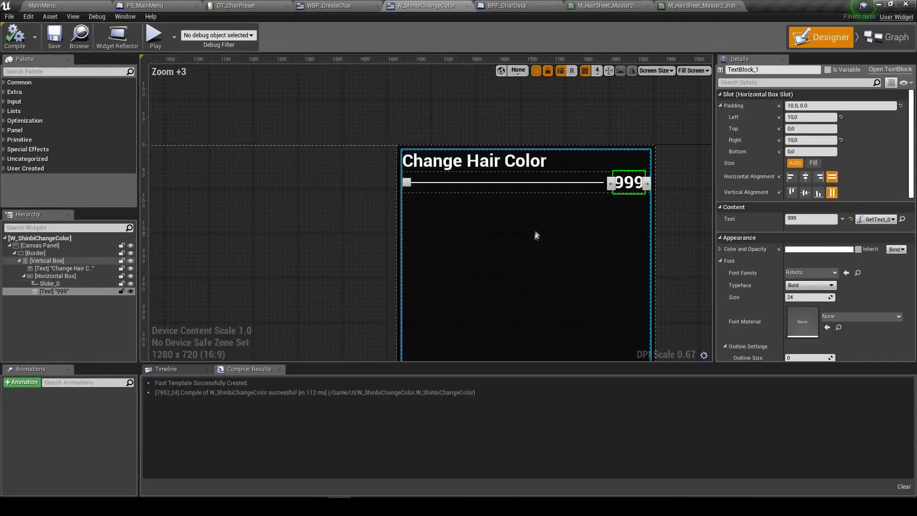
pyautogui.click(52, 284)
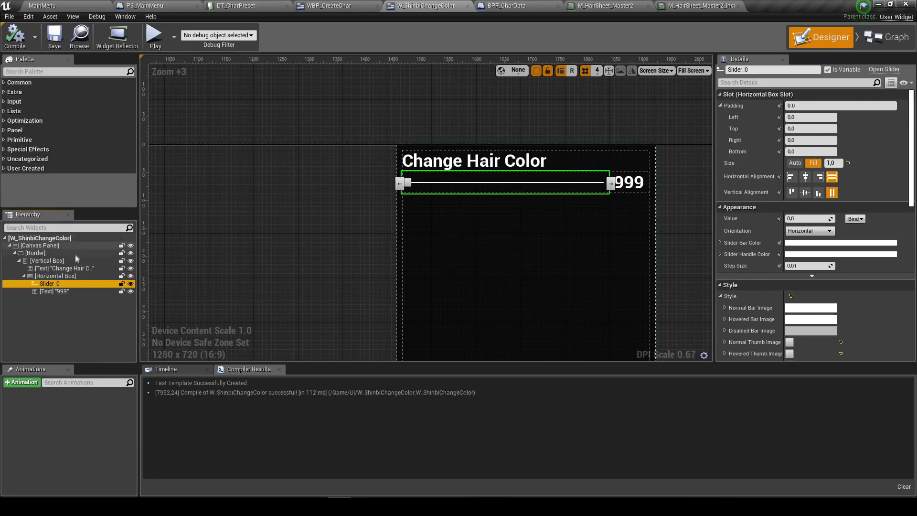
# Add a Text label reading 'Brightness' before Slider_0
pyautogui.click(31, 71)
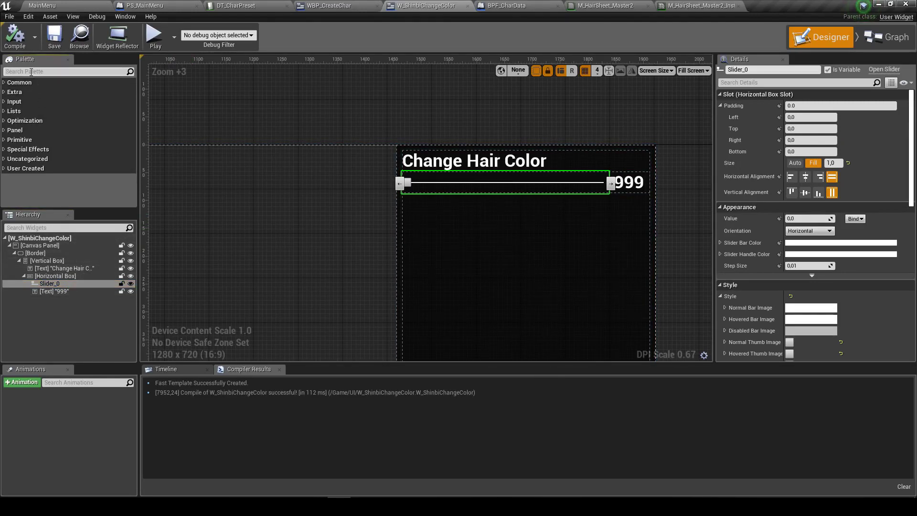
pyautogui.write('text')
pyautogui.moveTo(26, 101); pyautogui.dragTo(57, 284)
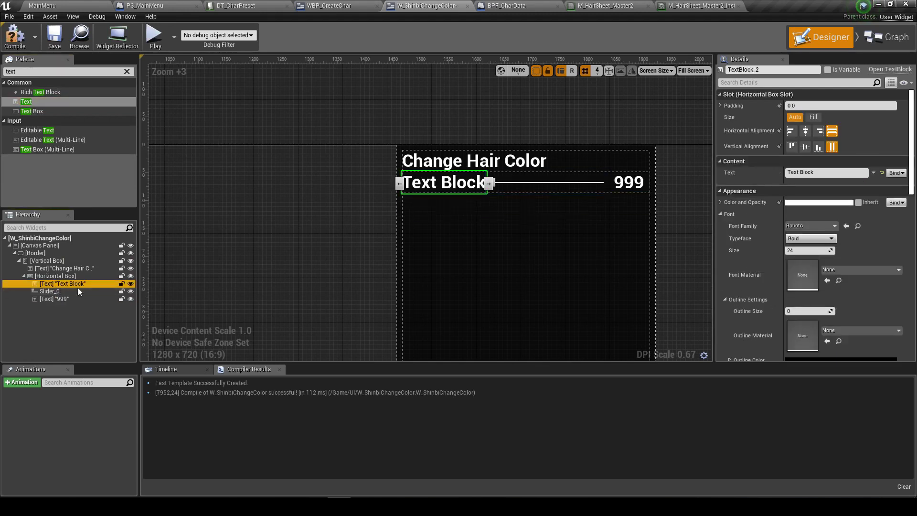
pyautogui.click(821, 172)
pyautogui.write('Bri')
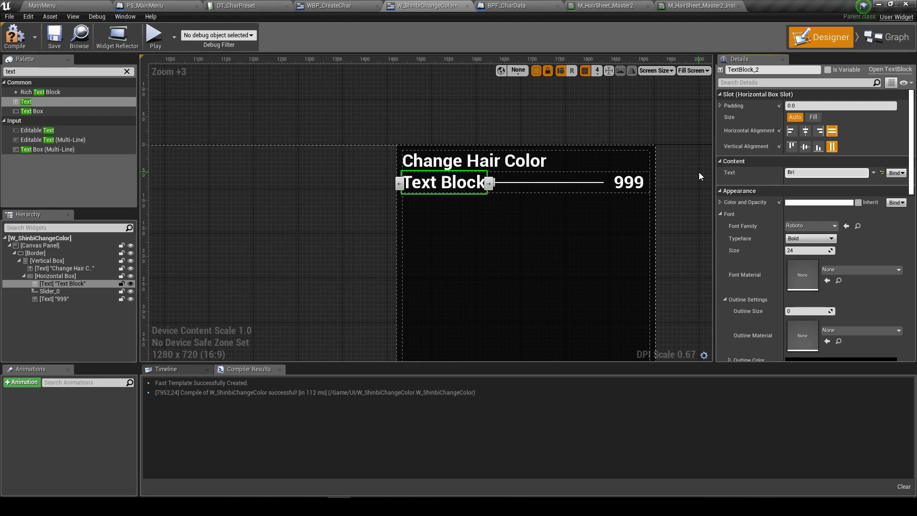
pyautogui.write('ghtness')
pyautogui.press('Return')
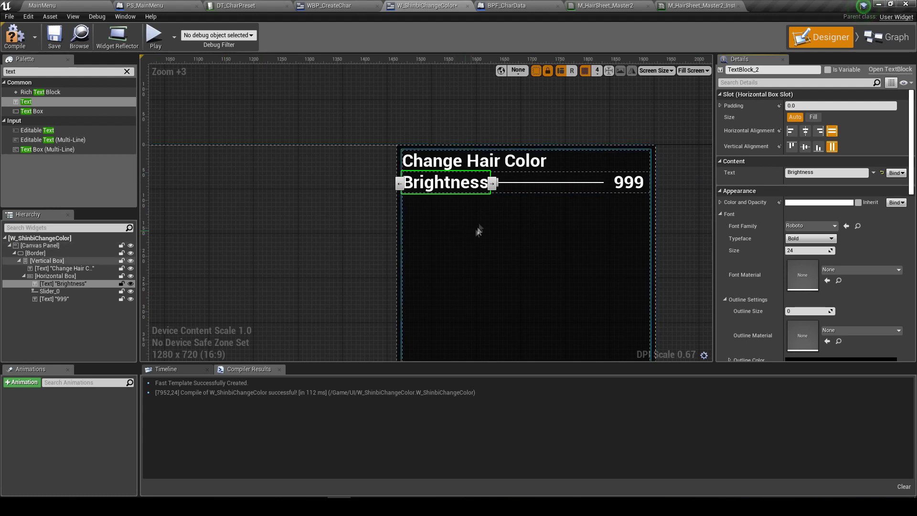
# Review the 999 label, Slider_0 padding, outer Vertical Box and Brightness label settings
pyautogui.click(570, 186)
pyautogui.click(628, 182)
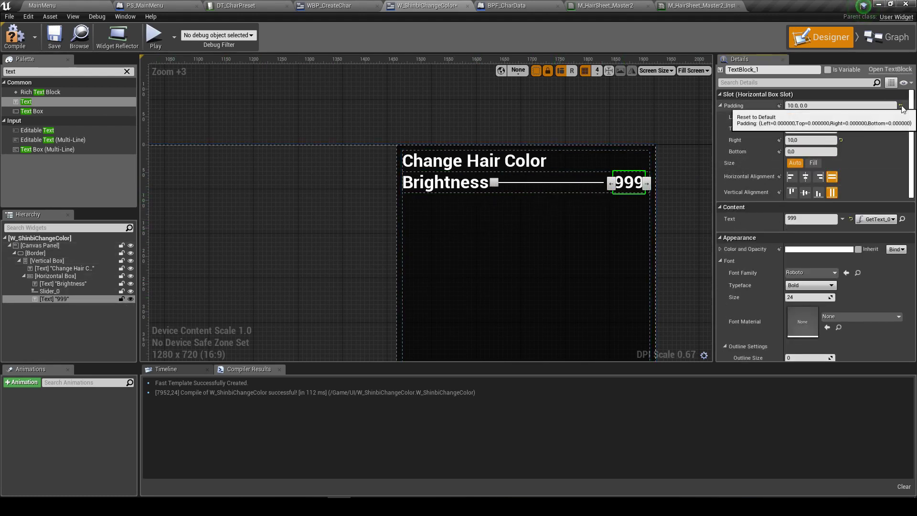
pyautogui.click(603, 192)
pyautogui.write('10')
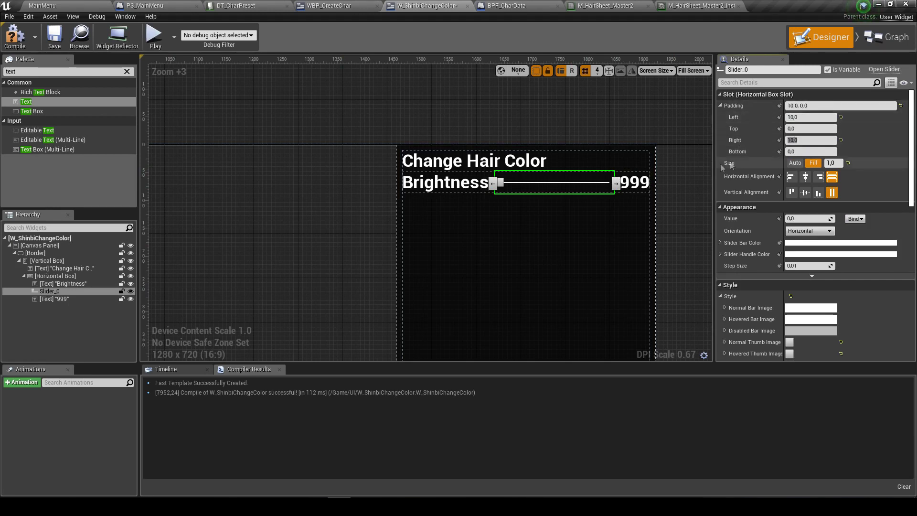
pyautogui.click(543, 205)
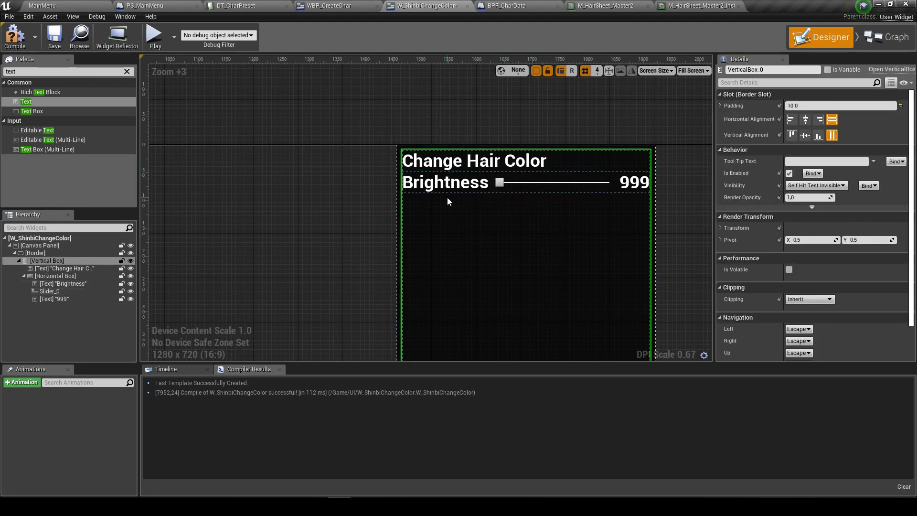
pyautogui.click(483, 190)
# Save and compile the widget, then select the Brightness row's Horizontal Box
pyautogui.click(55, 36)
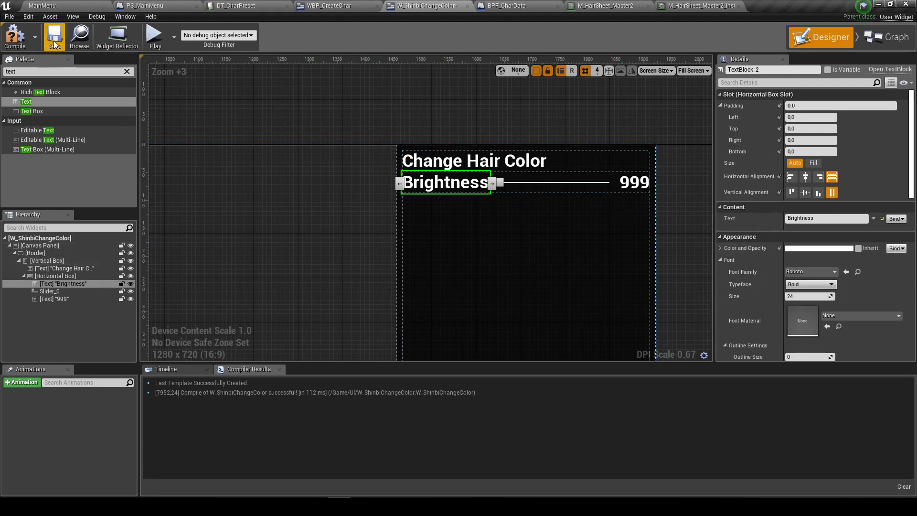
pyautogui.click(27, 38)
pyautogui.click(64, 318)
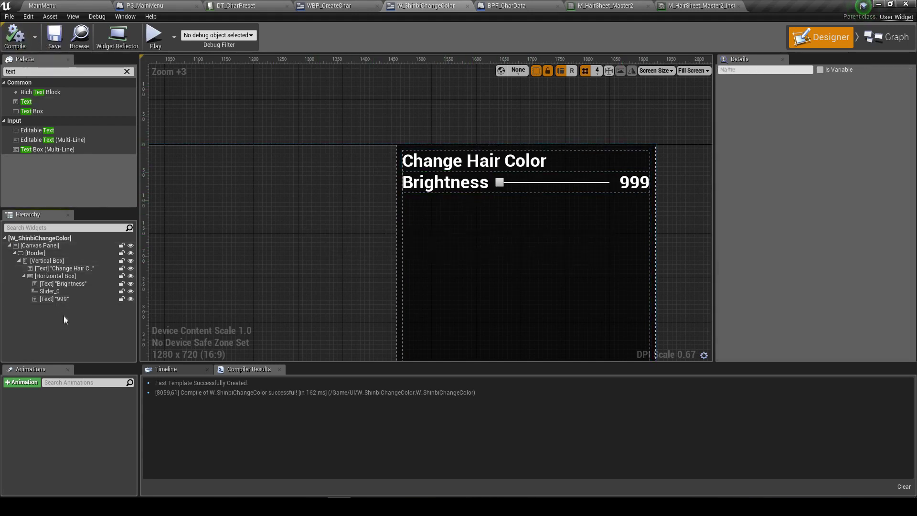
pyautogui.click(42, 277)
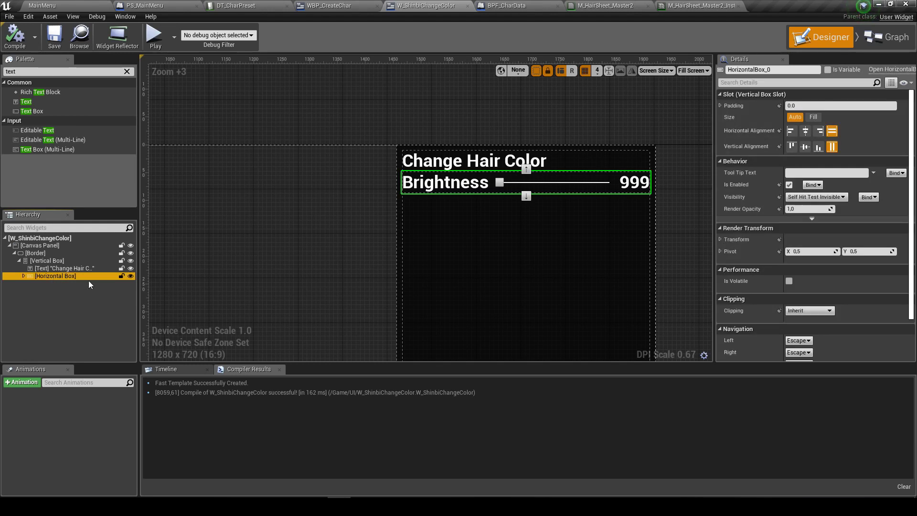
# Add a Vertical Box from a 'ver' Palette search and place it under the outer Vertical Box
pyautogui.click(31, 71)
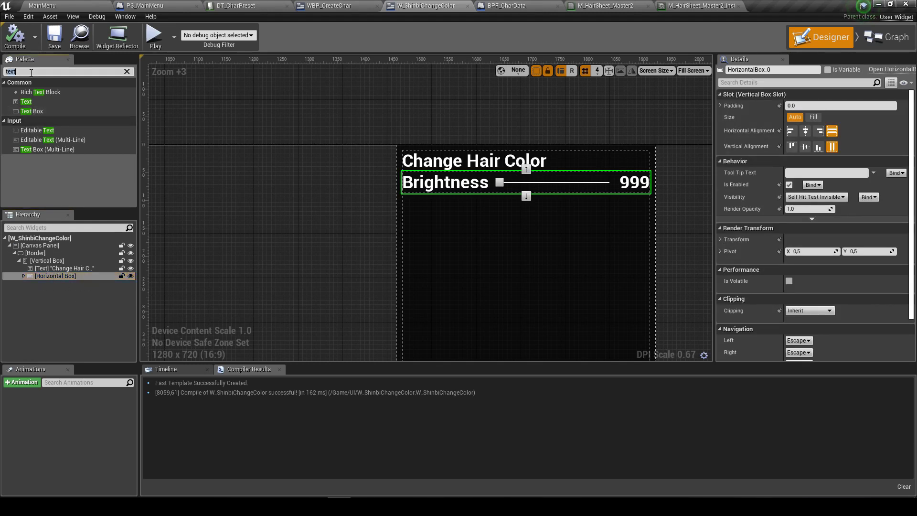
pyautogui.write('ver')
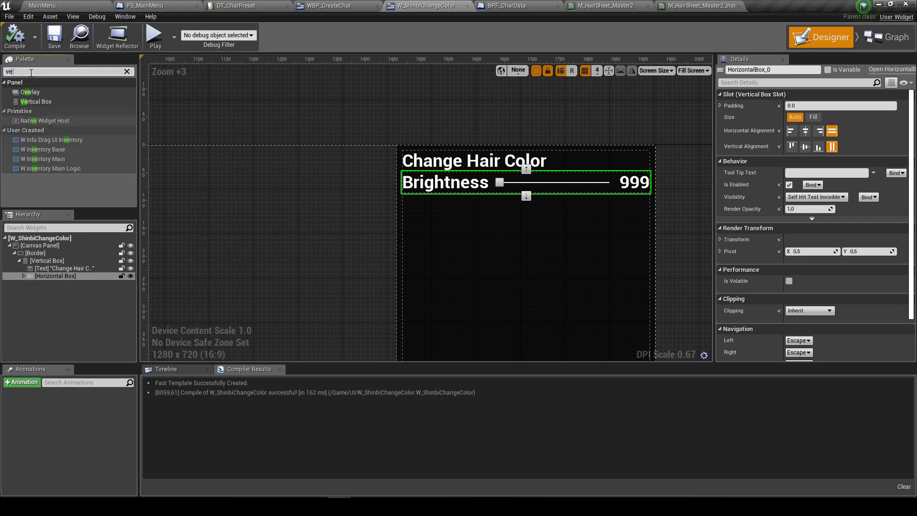
pyautogui.moveTo(35, 101)
pyautogui.mouseDown()
pyautogui.moveTo(55, 135)
pyautogui.moveTo(64, 275)
pyautogui.mouseUp()
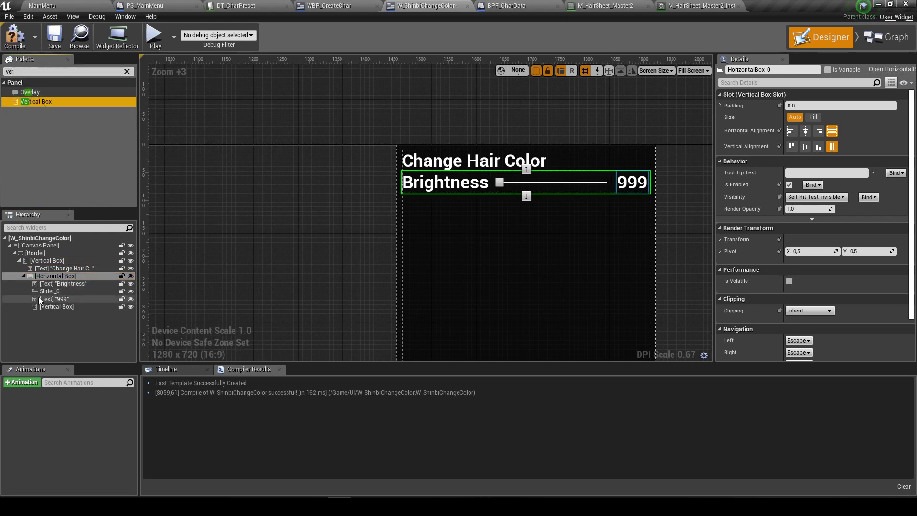
pyautogui.click(44, 305)
pyautogui.click(24, 276)
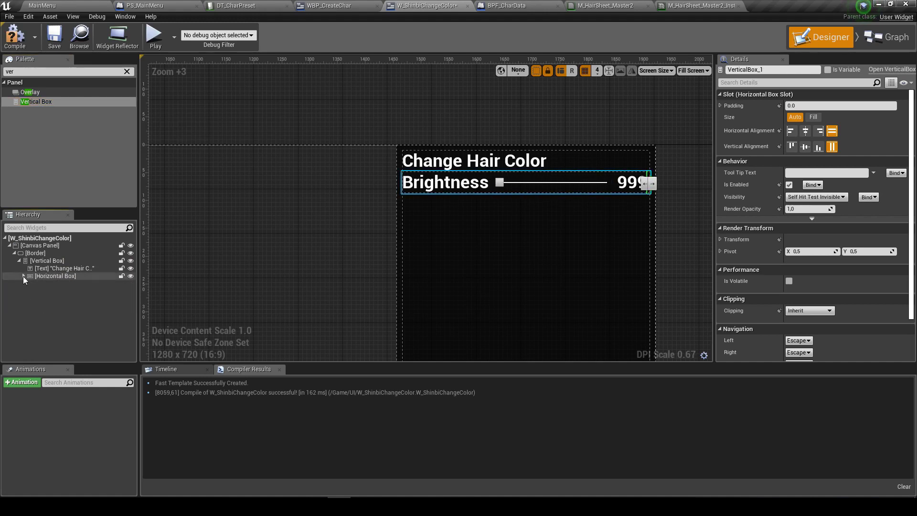
pyautogui.click(23, 276)
pyautogui.moveTo(52, 308); pyautogui.dragTo(44, 261)
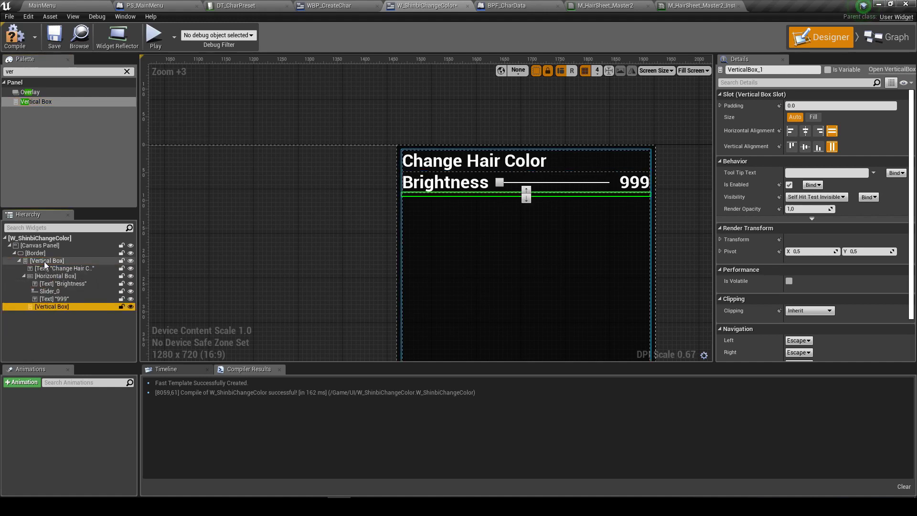
pyautogui.click(23, 276)
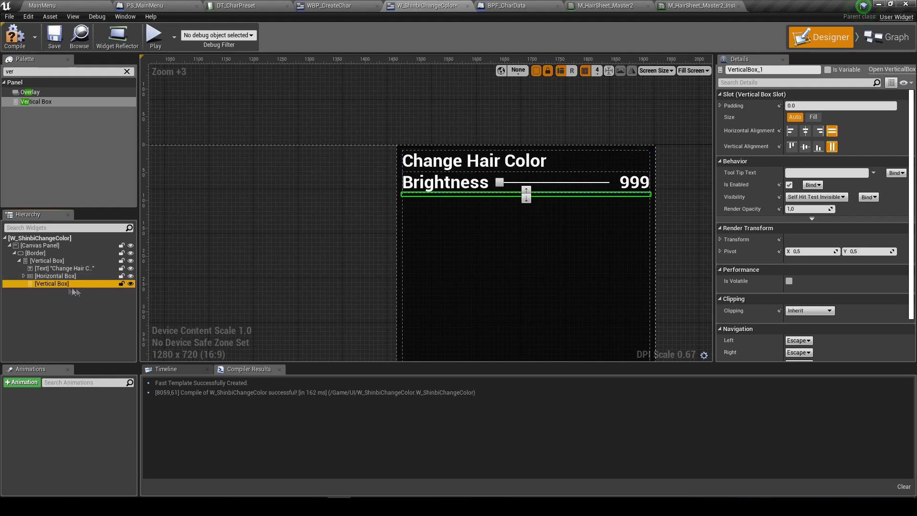
# Search 'text' and drop a Text block into the new Vertical Box
pyautogui.click(23, 71)
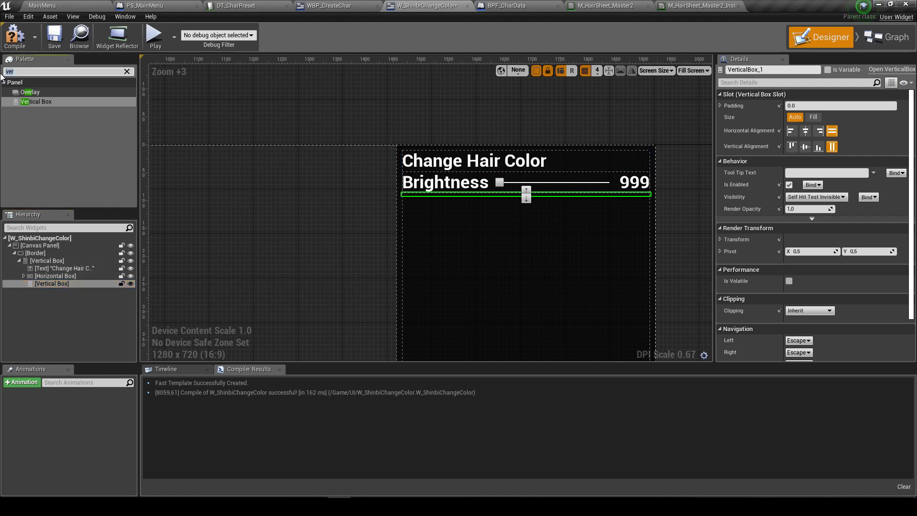
pyautogui.write('text')
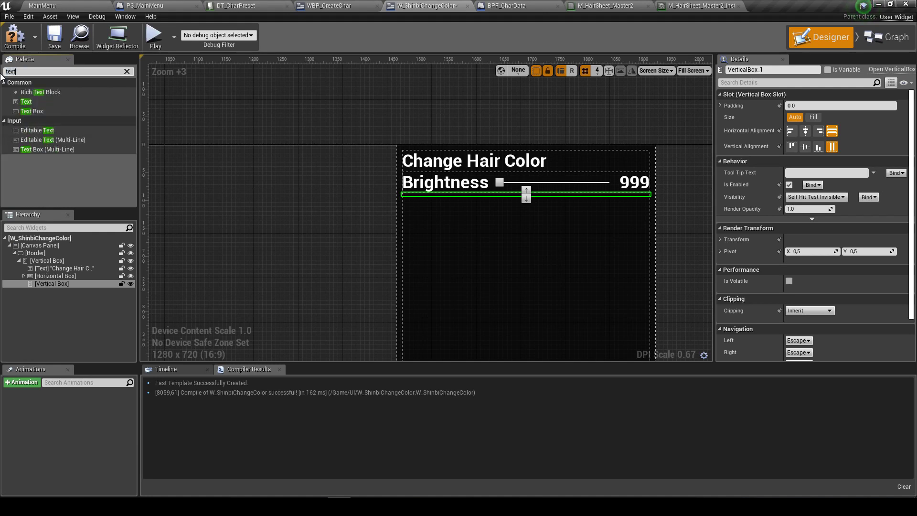
pyautogui.moveTo(26, 101); pyautogui.dragTo(53, 283)
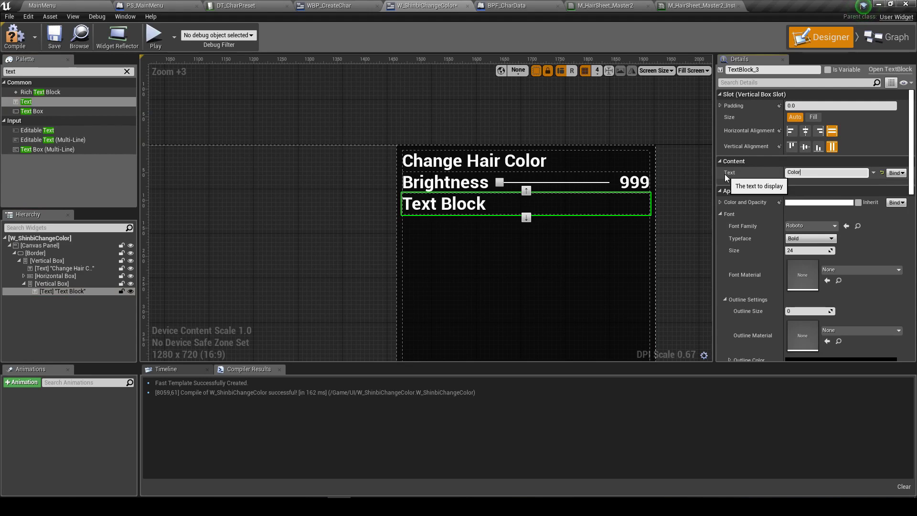
# Compare the hair material instance's RootColor parameter with M_HairSheet_Master2, then return to the widget
pyautogui.click(699, 5)
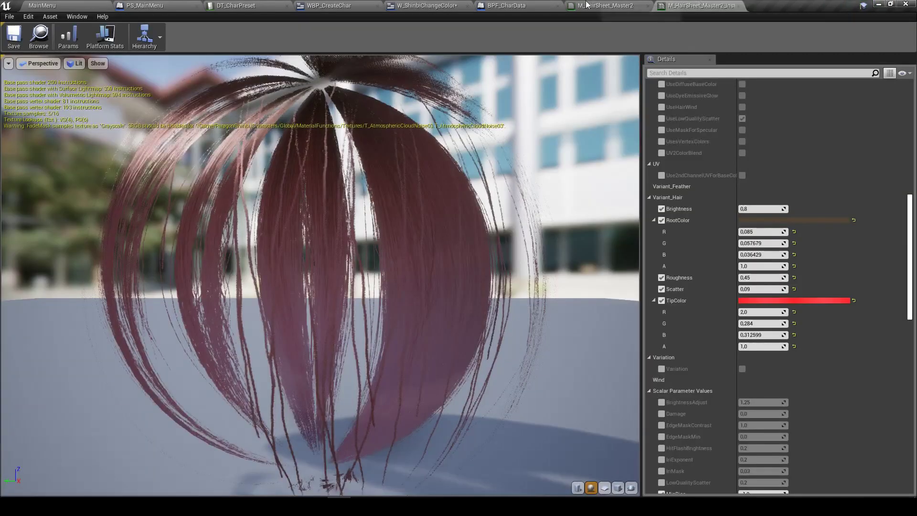
pyautogui.click(587, 5)
pyautogui.click(712, 5)
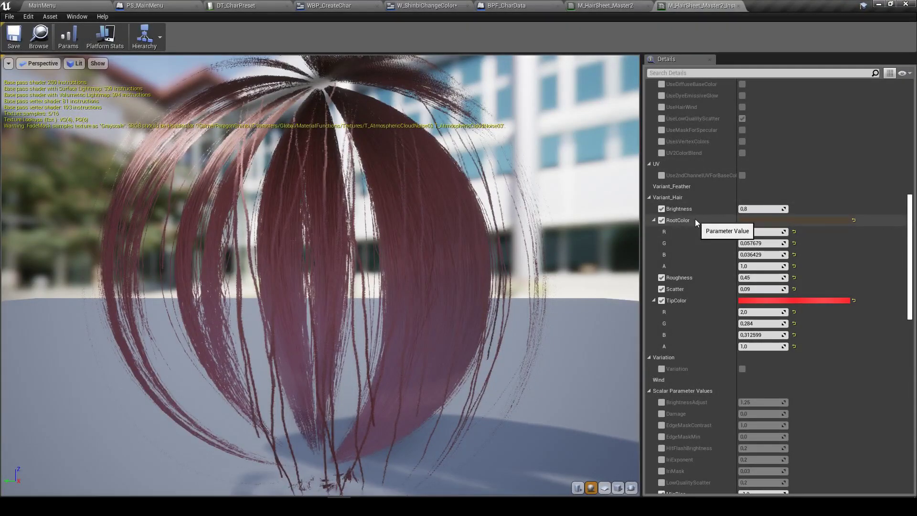
pyautogui.click(605, 5)
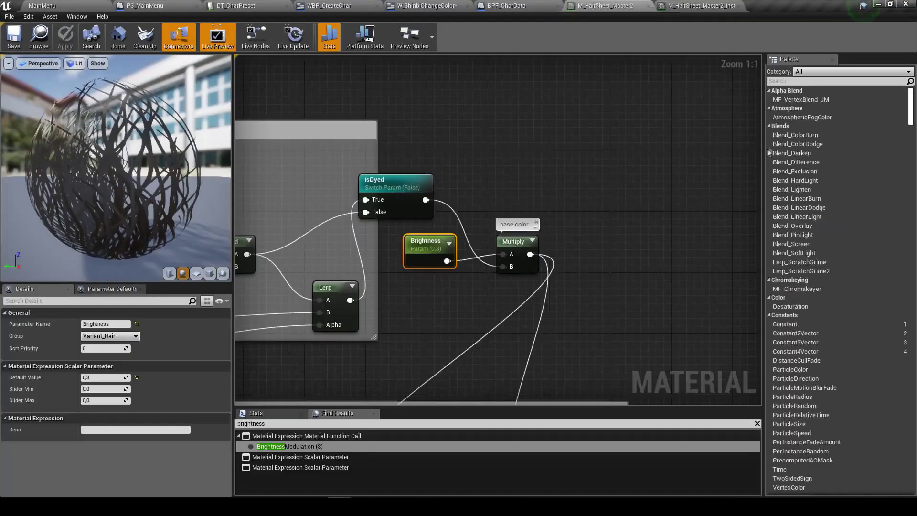
pyautogui.click(506, 5)
pyautogui.click(426, 5)
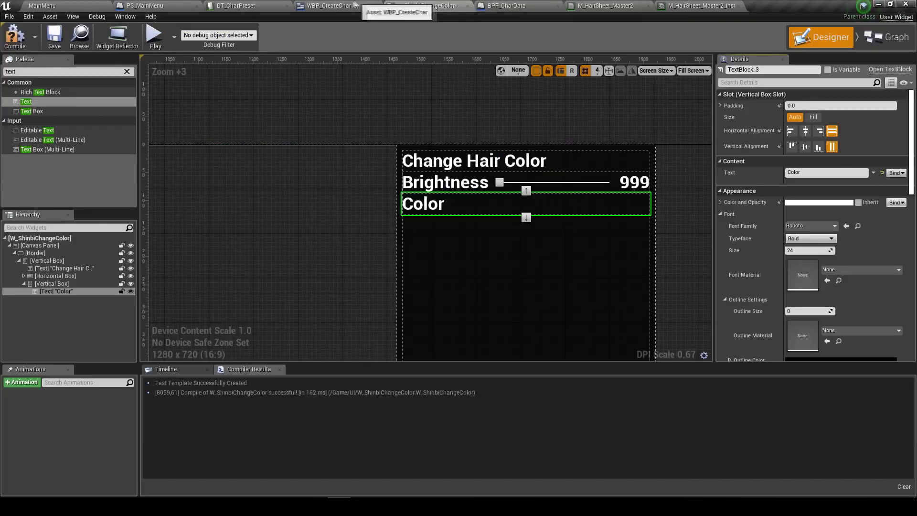
# Set the new text to 'Root Color' and center it and the Change Hair Color title horizontally
pyautogui.click(812, 172)
pyautogui.write('Root Co')
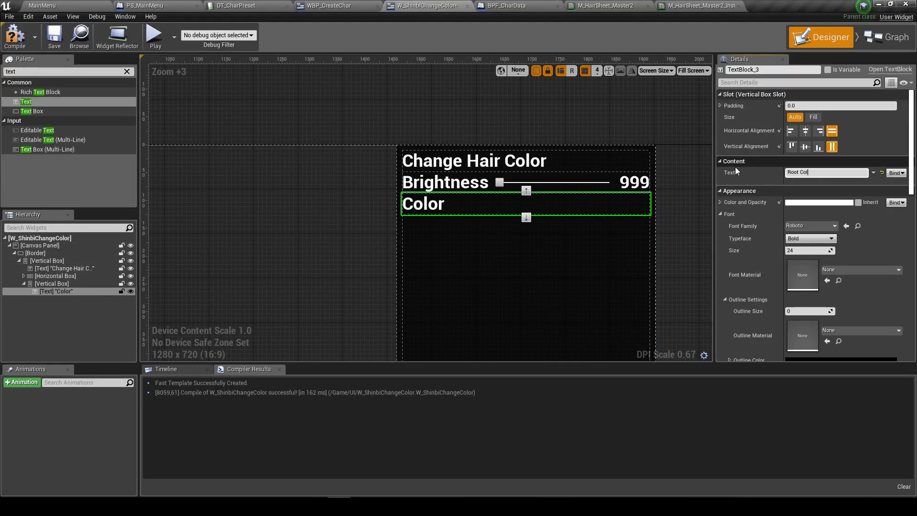
pyautogui.write('lor')
pyautogui.press('Return')
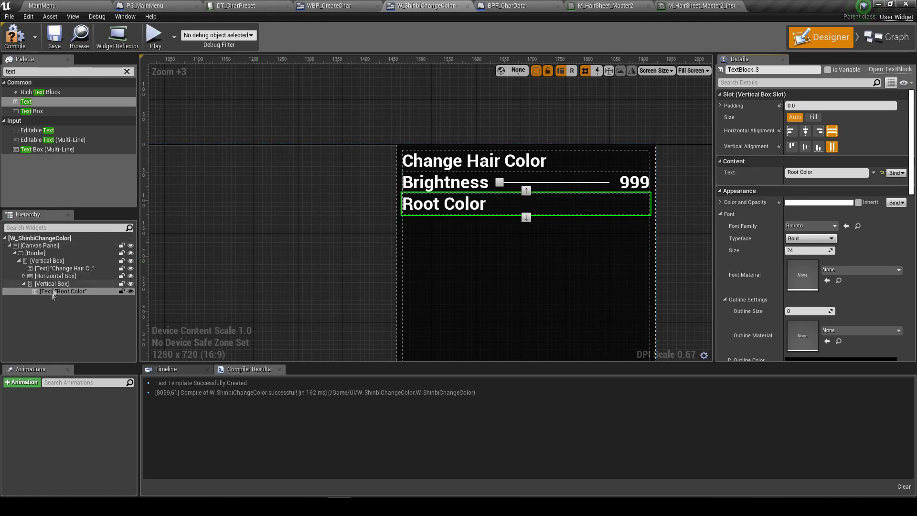
pyautogui.click(805, 130)
pyautogui.click(510, 165)
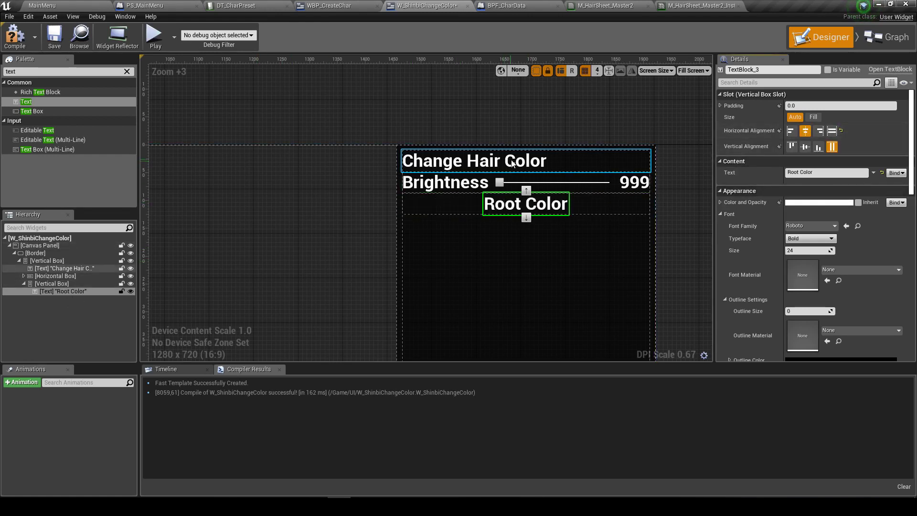
pyautogui.click(810, 131)
pyautogui.click(59, 290)
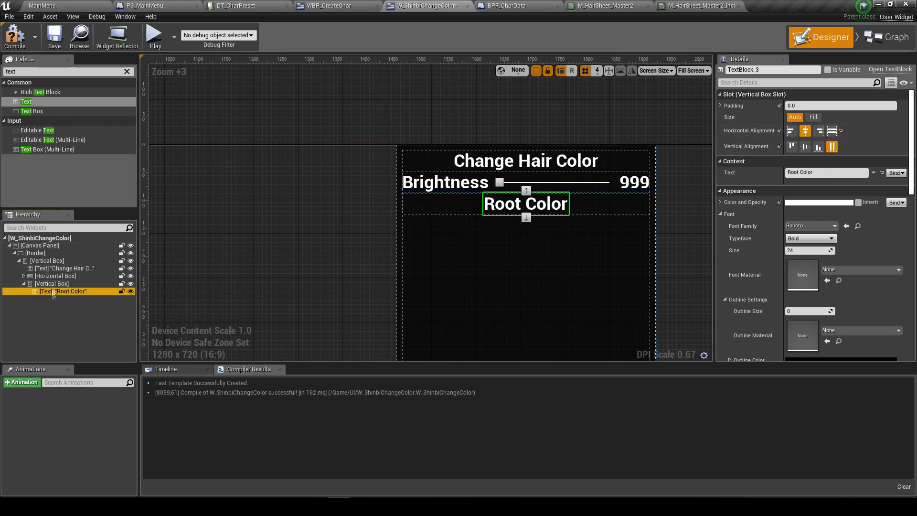
# Select the Brightness text in the Hierarchy and begin editing its font size
pyautogui.click(52, 283)
pyautogui.click(31, 70)
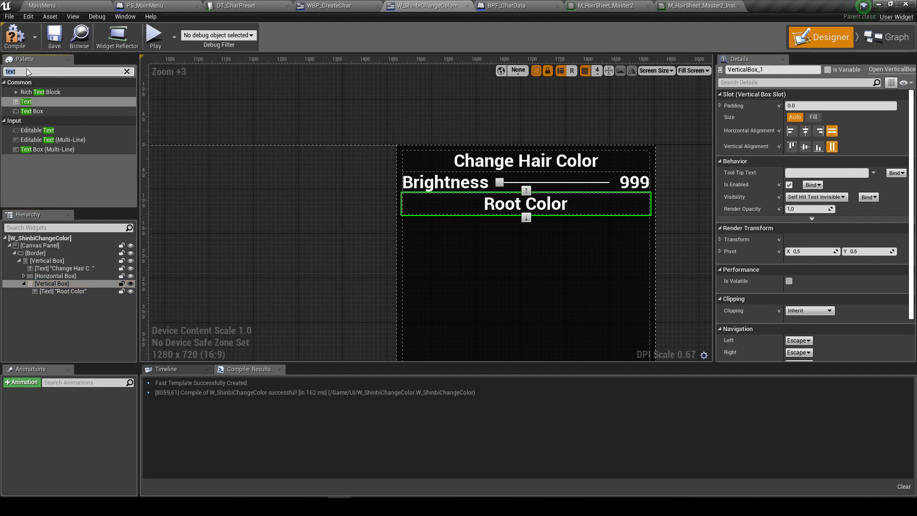
pyautogui.click(24, 276)
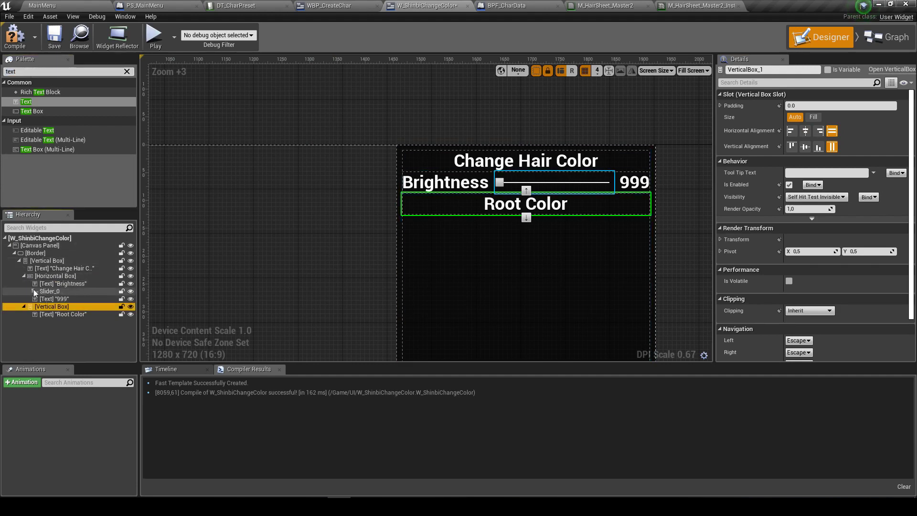
pyautogui.doubleClick(25, 275)
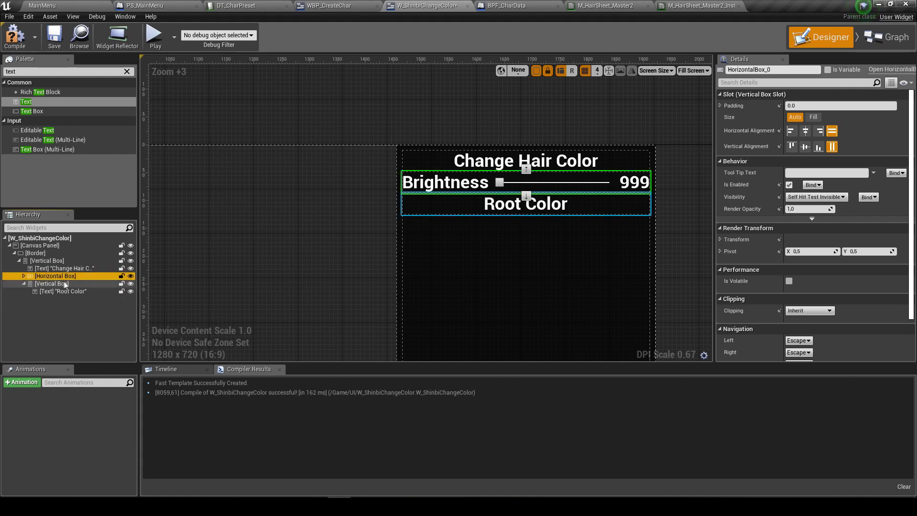
pyautogui.click(23, 276)
pyautogui.click(60, 283)
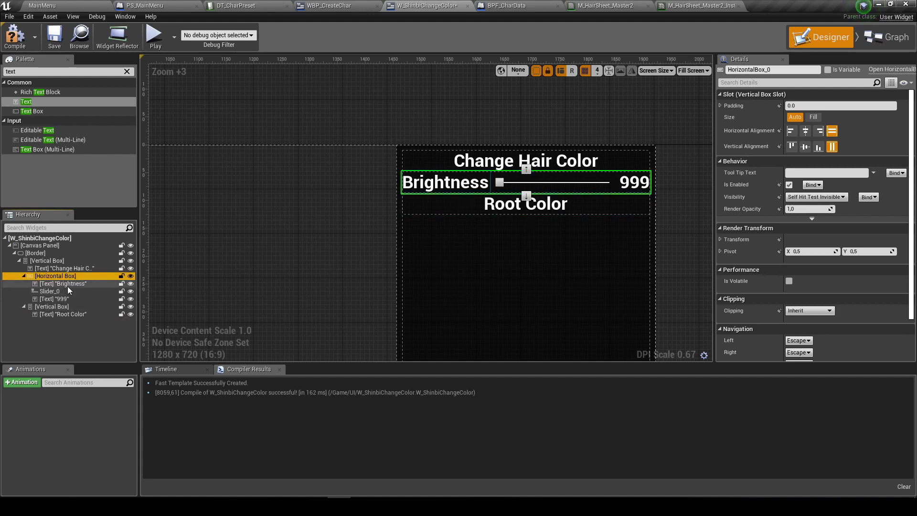
pyautogui.click(814, 250)
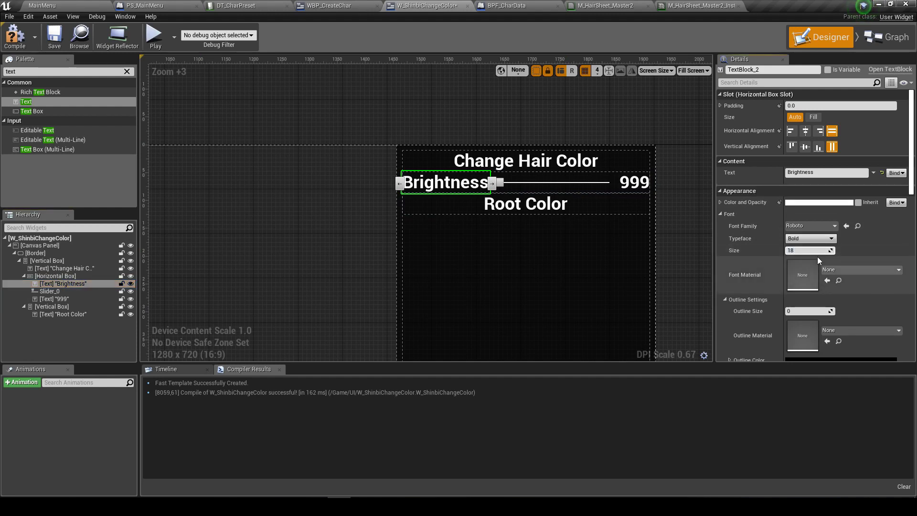
# Set font size 16 on the Brightness label and the 999 number label
pyautogui.press('Return')
pyautogui.moveTo(812, 251); pyautogui.dragTo(621, 197)
pyautogui.click(634, 182)
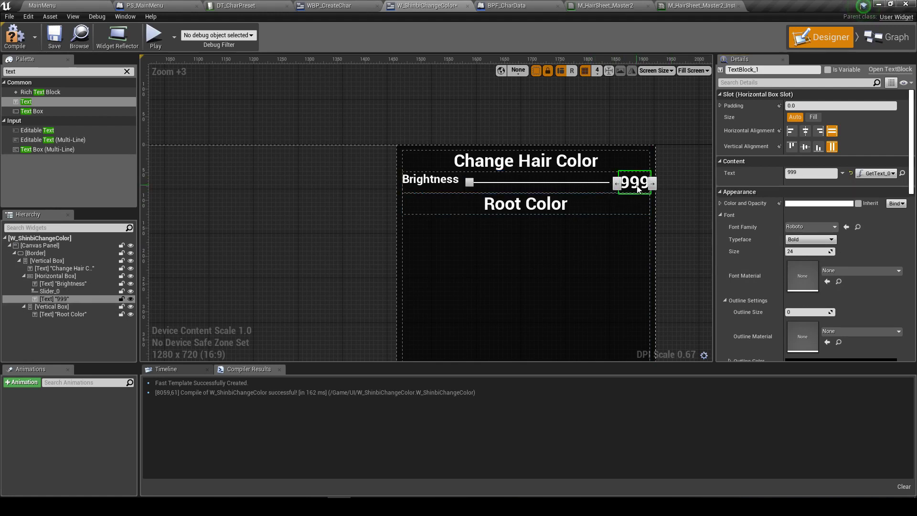
pyautogui.click(796, 250)
pyautogui.write('16')
pyautogui.press('Return')
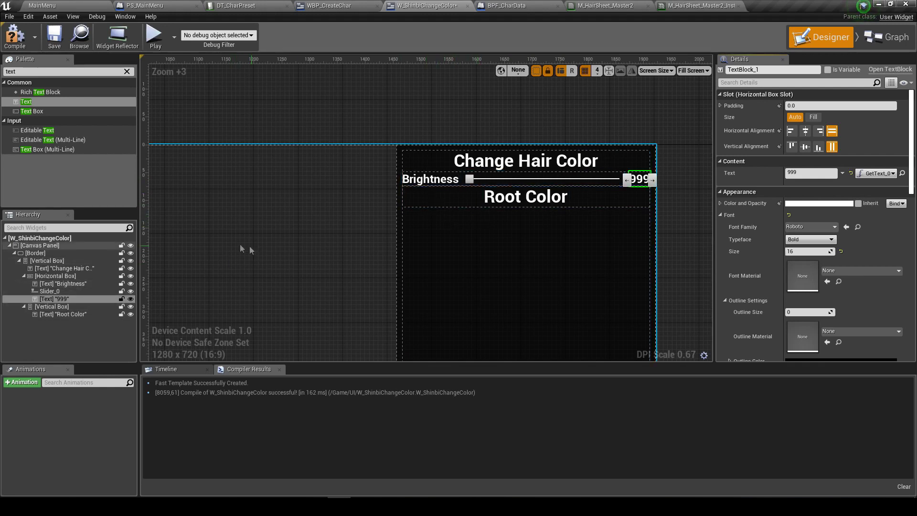
# Give the Brightness row's Horizontal Box a padding of 5
pyautogui.click(49, 276)
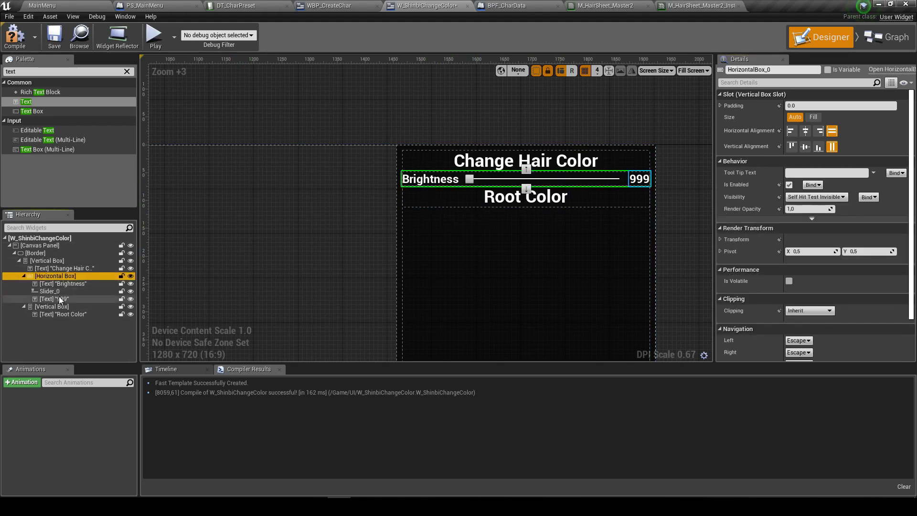
pyautogui.click(801, 105)
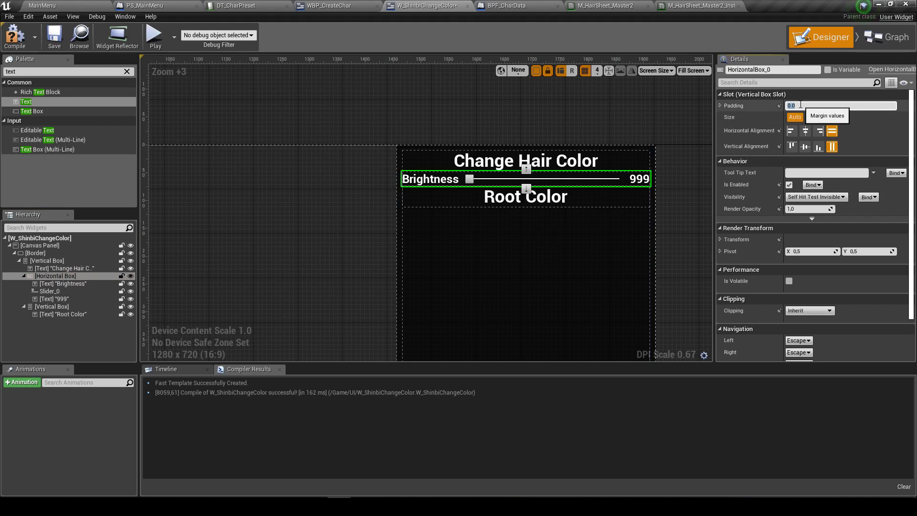
pyautogui.write('5')
pyautogui.press('Return')
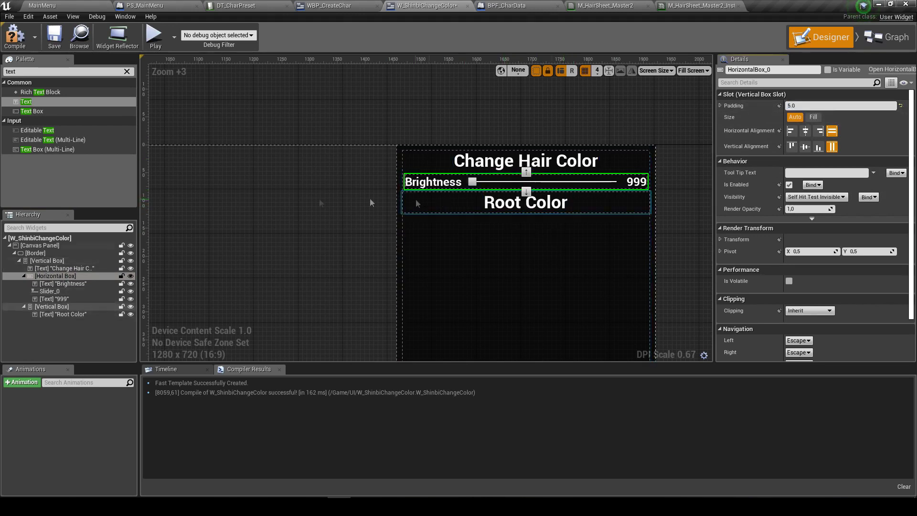
# Reselect the Brightness label and open its Color and Opacity picker
pyautogui.click(60, 283)
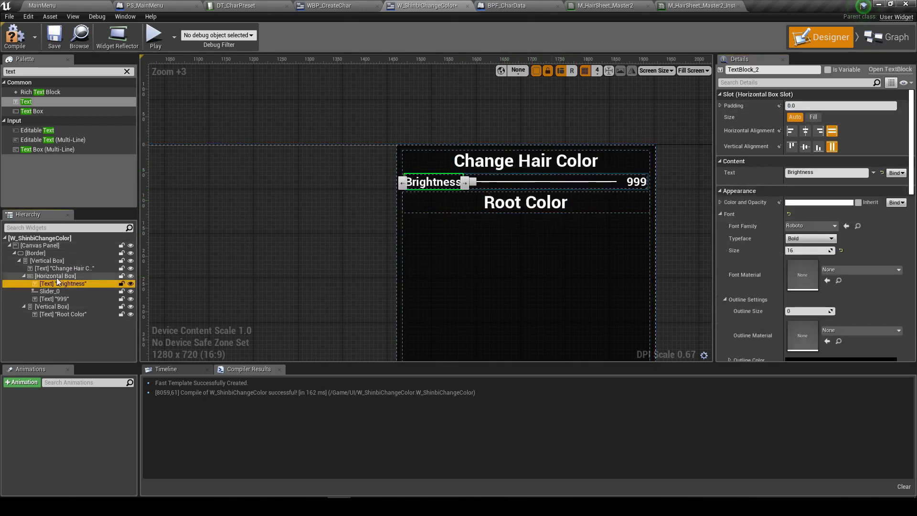
pyautogui.click(48, 267)
pyautogui.click(39, 276)
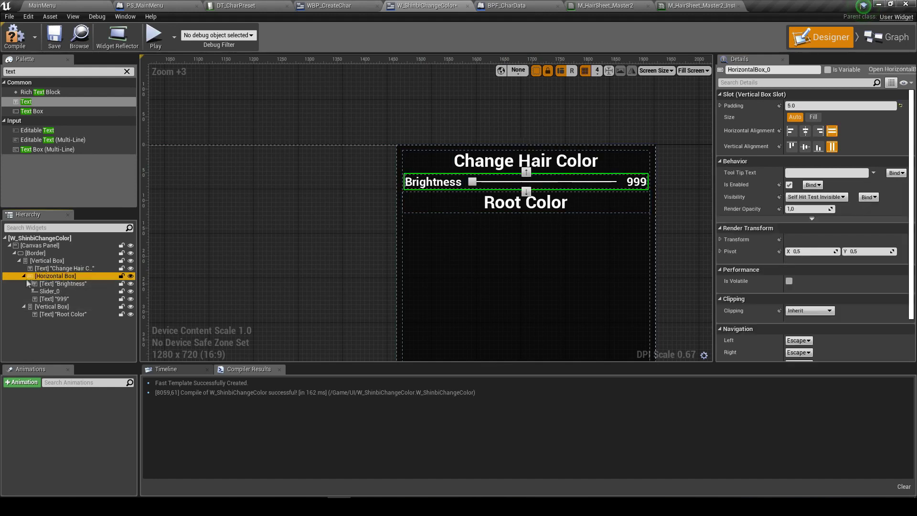
pyautogui.click(24, 276)
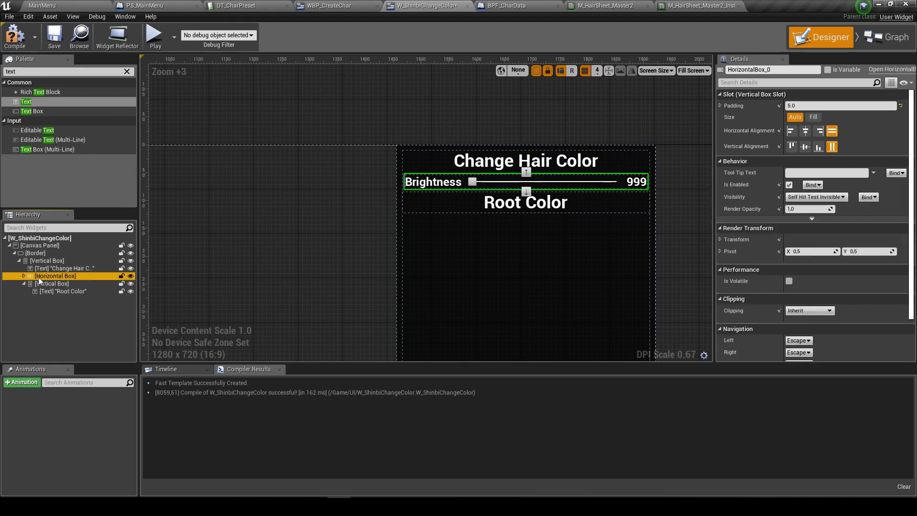
pyautogui.click(24, 276)
pyautogui.click(62, 284)
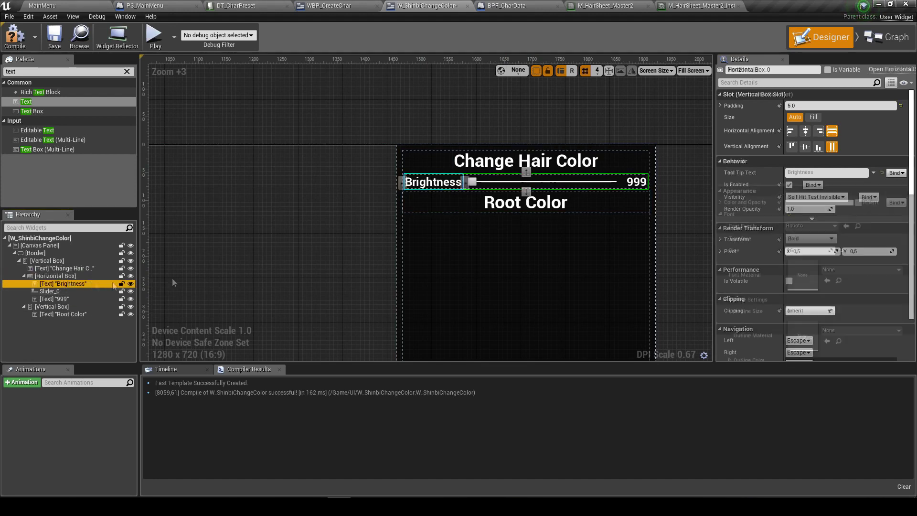
pyautogui.click(795, 203)
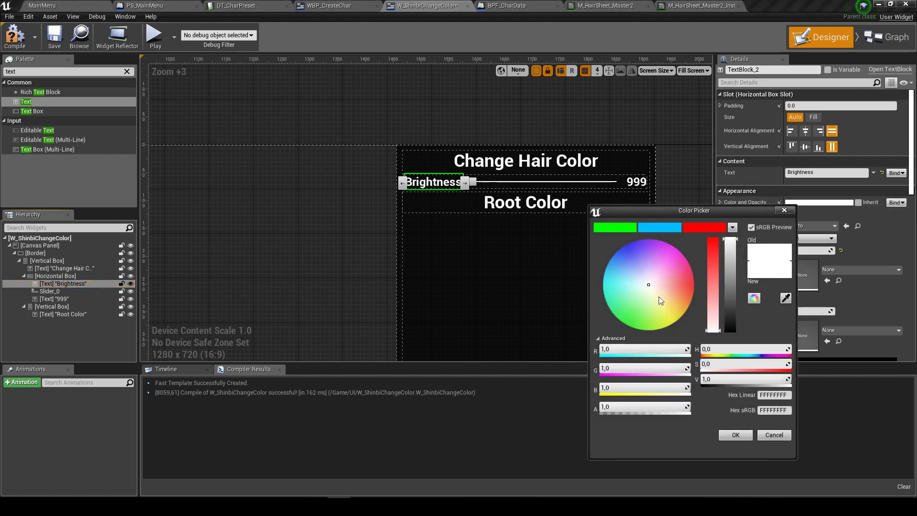
# Drop the trial yellow tint on Brightness and make the 999 value label pure green
pyautogui.moveTo(659, 297); pyautogui.dragTo(687, 327)
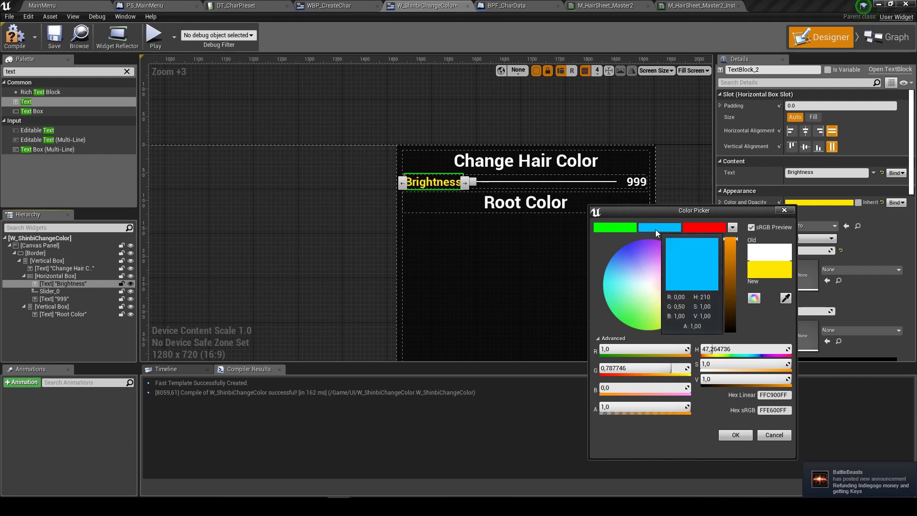
pyautogui.click(774, 435)
pyautogui.click(639, 185)
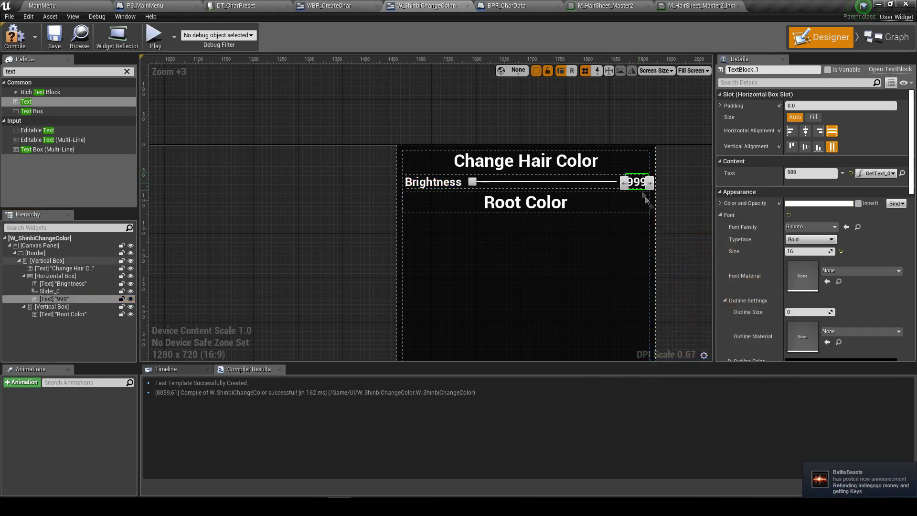
pyautogui.click(819, 203)
pyautogui.click(645, 225)
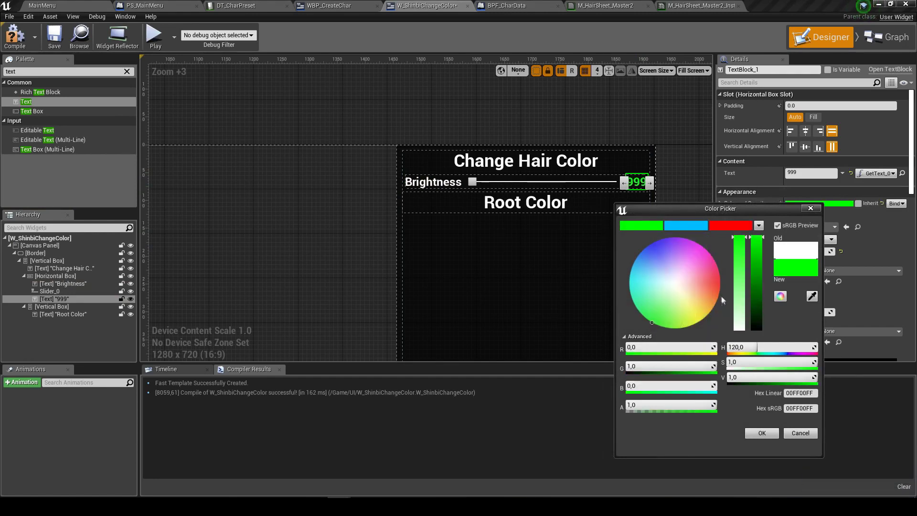
pyautogui.click(768, 434)
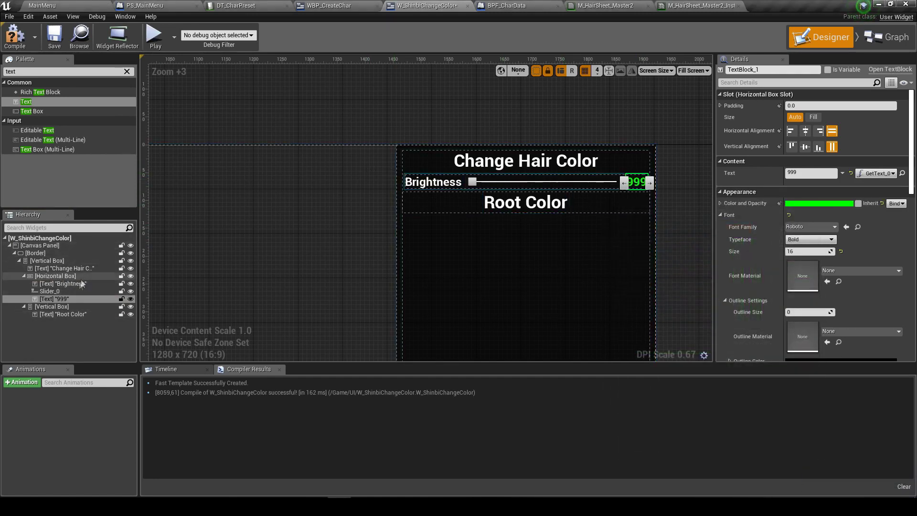
# Collapse the Brightness row and select the group under the Root Color heading
pyautogui.click(27, 275)
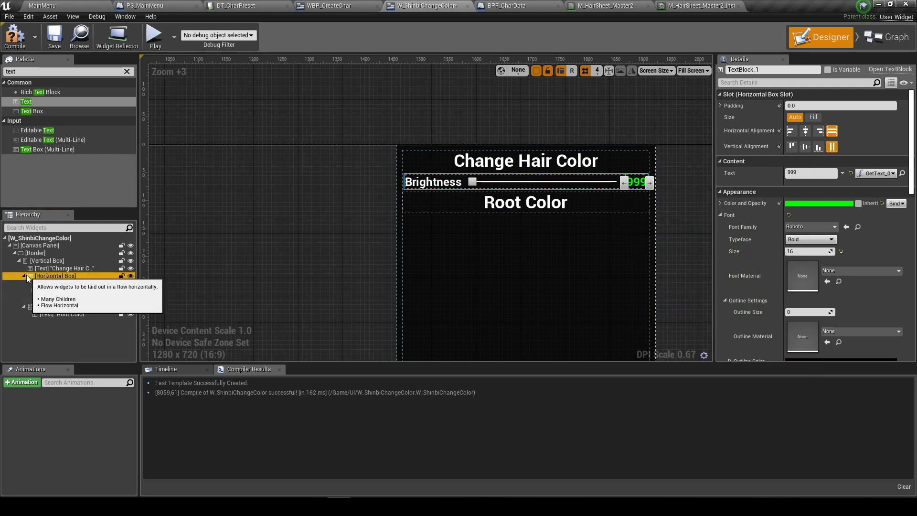
pyautogui.click(22, 276)
pyautogui.click(62, 284)
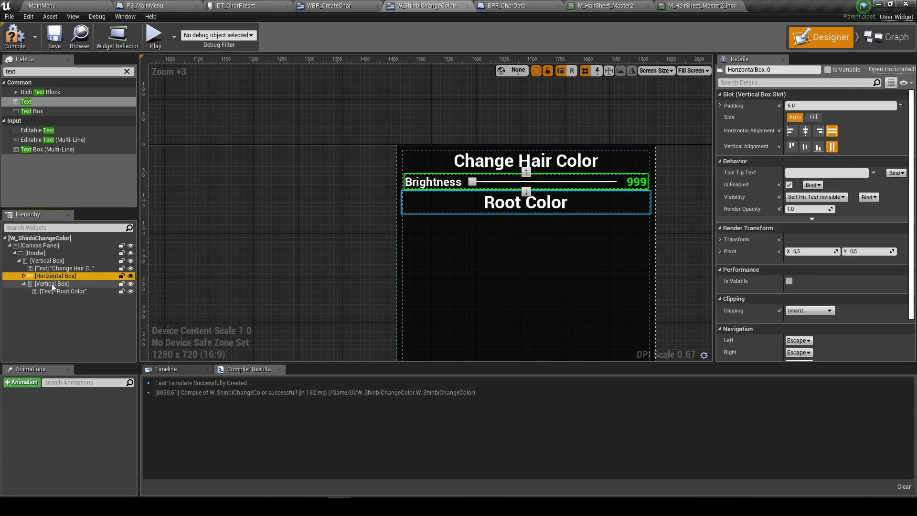
# Paste a copy of the Brightness row under Root Color and relabel it 'Color R'
pyautogui.hotkey('ctrl', 'v')
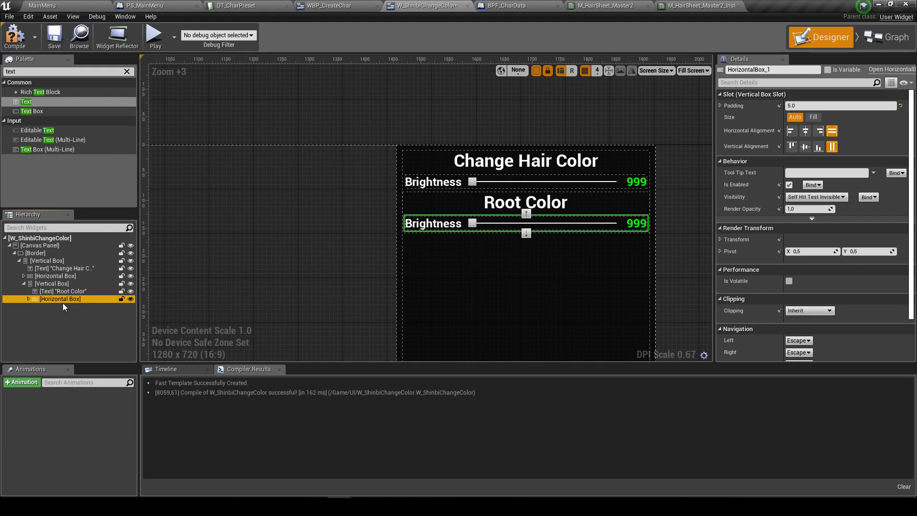
pyautogui.click(438, 228)
pyautogui.click(807, 173)
pyautogui.write('Col')
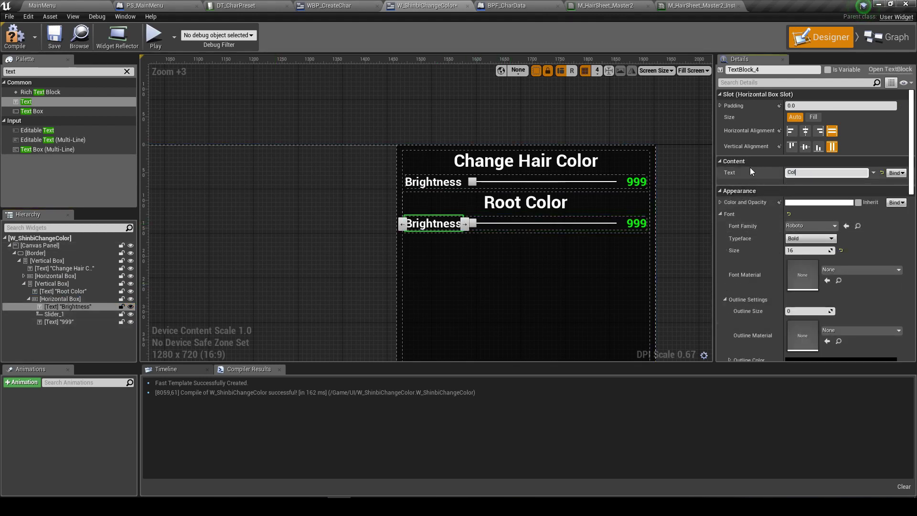
pyautogui.write('or R')
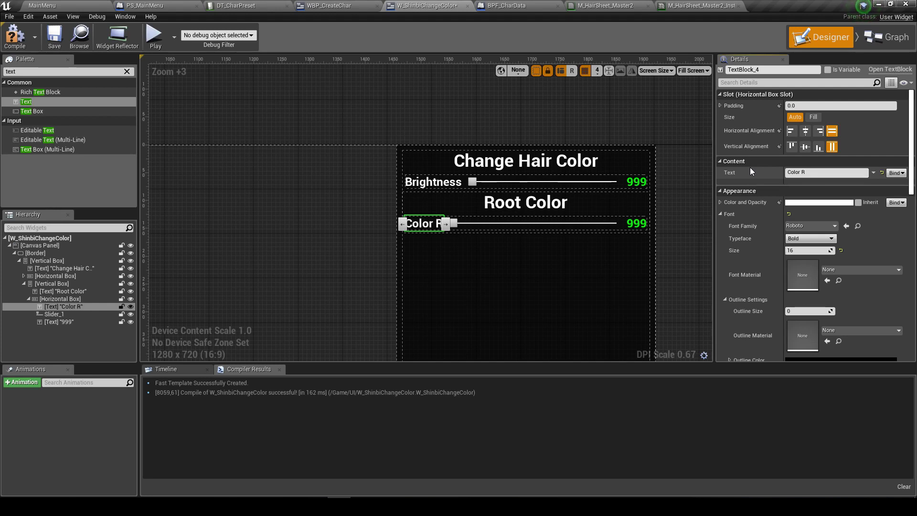
pyautogui.press('Return')
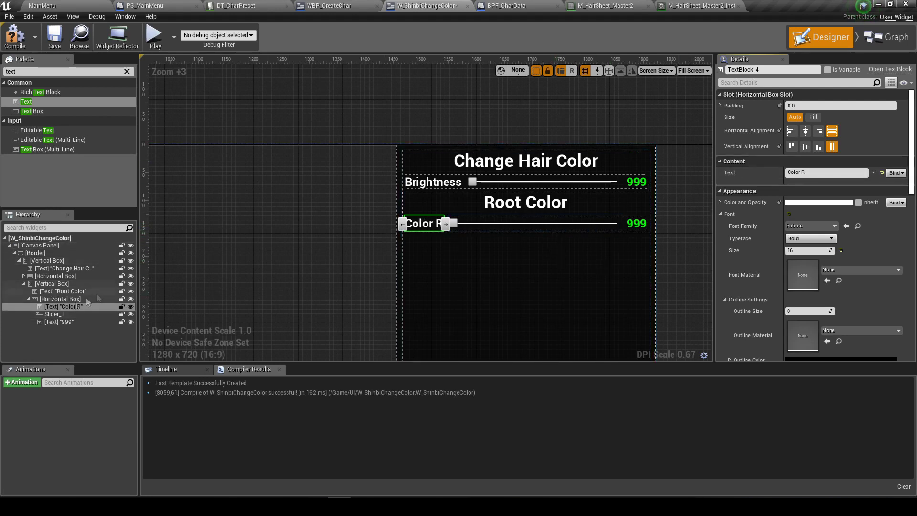
# Duplicate the Color R row and relabel the copy 'Color B'
pyautogui.click(28, 299)
pyautogui.click(53, 299)
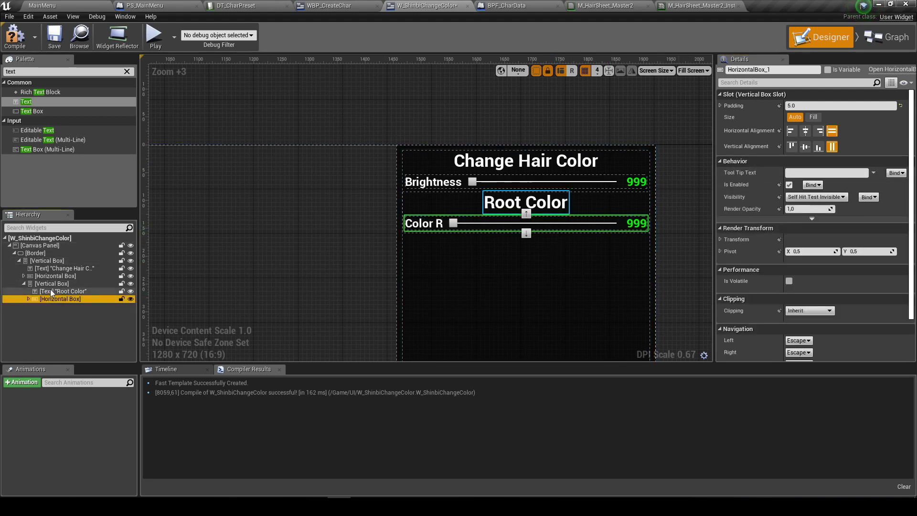
pyautogui.hotkey('ctrl', 'd')
pyautogui.doubleClick(53, 308)
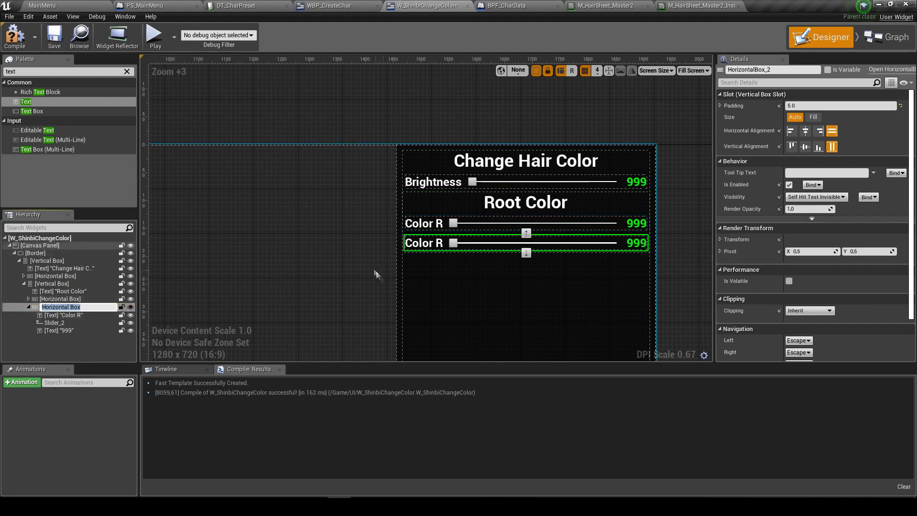
pyautogui.click(95, 315)
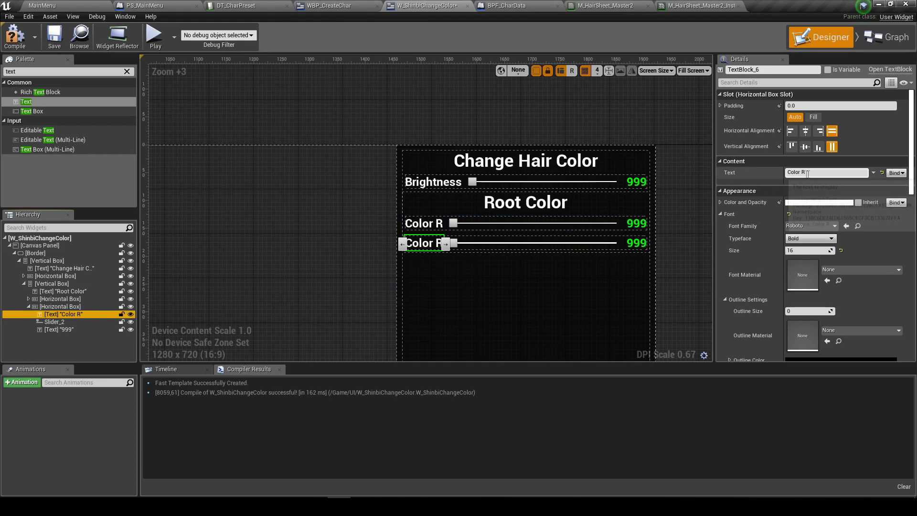
pyautogui.click(839, 174)
pyautogui.write('B')
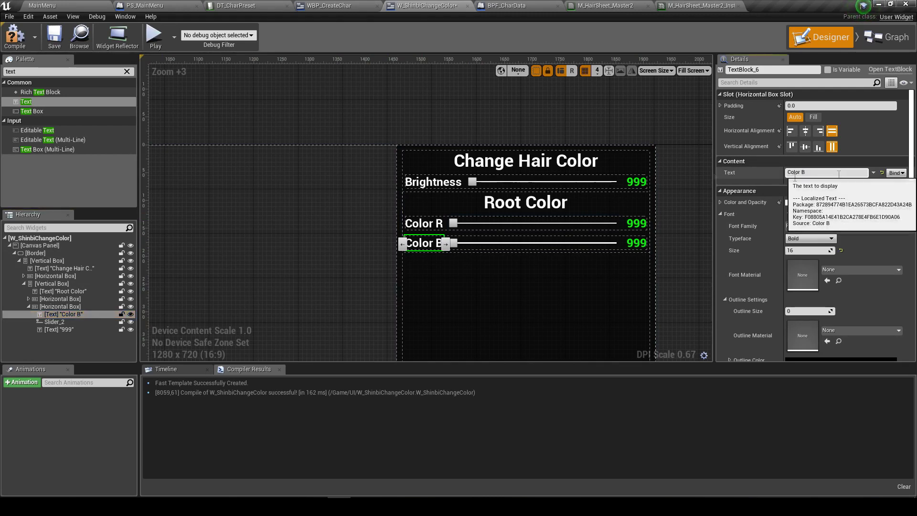
# Duplicate the row again and relabel the middle row 'Color G'
pyautogui.click(78, 307)
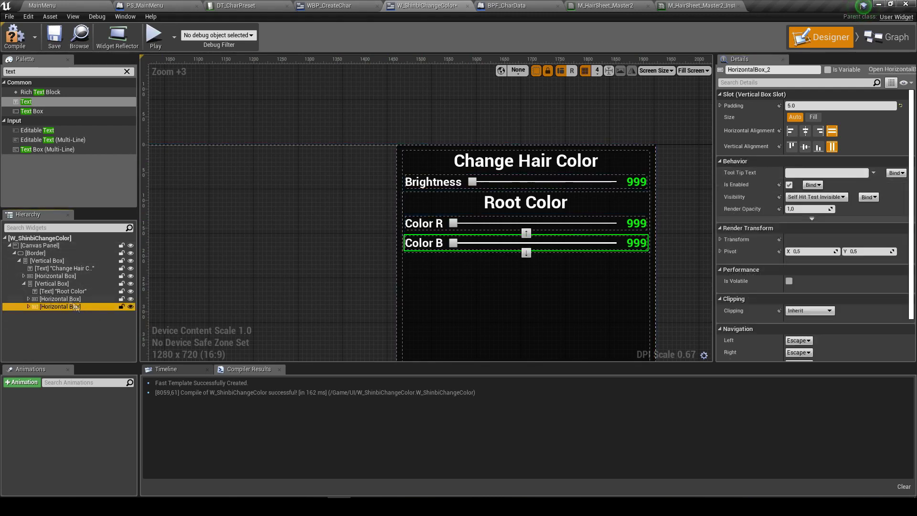
pyautogui.hotkey('ctrl', 'd')
pyautogui.click(28, 313)
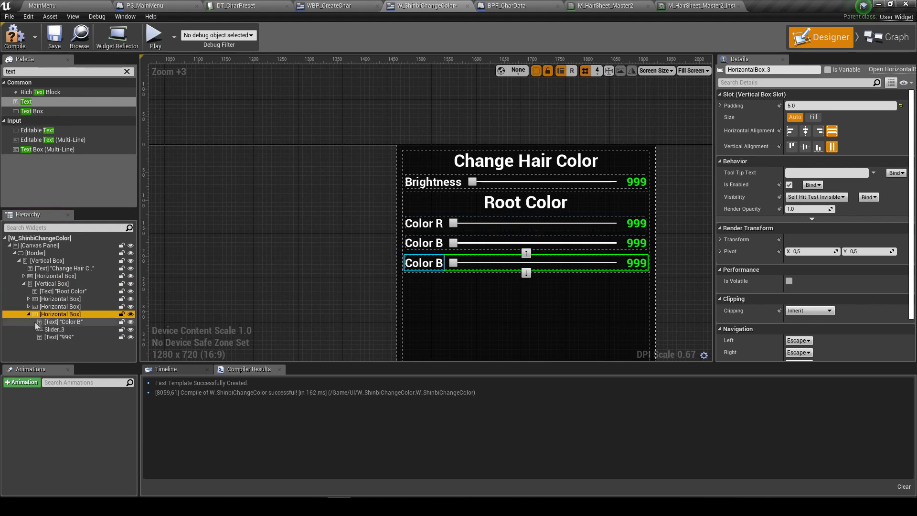
pyautogui.click(74, 323)
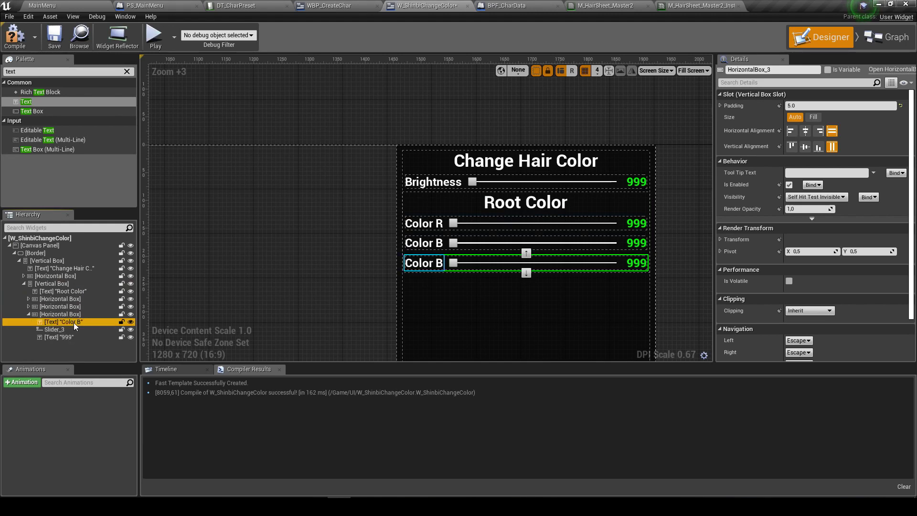
pyautogui.click(441, 246)
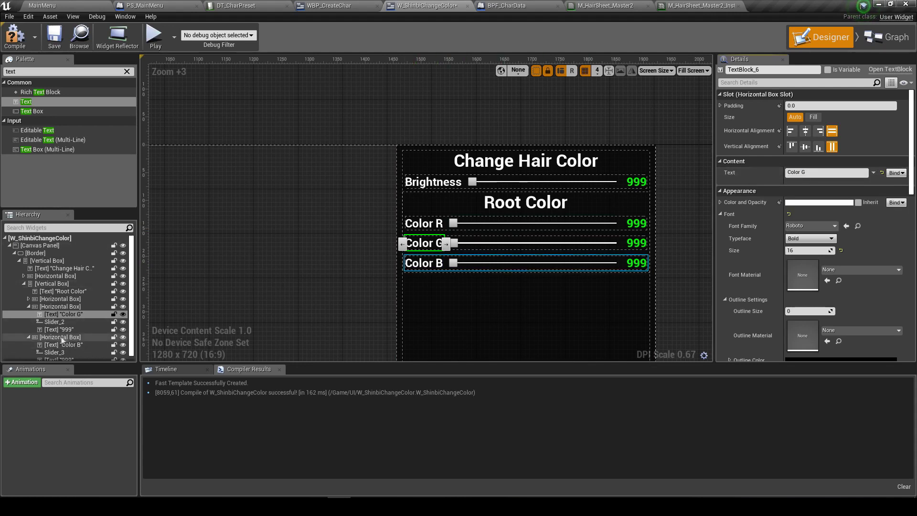
# Collapse and re-expand the Color R, G and B rows to check their contents
pyautogui.click(46, 307)
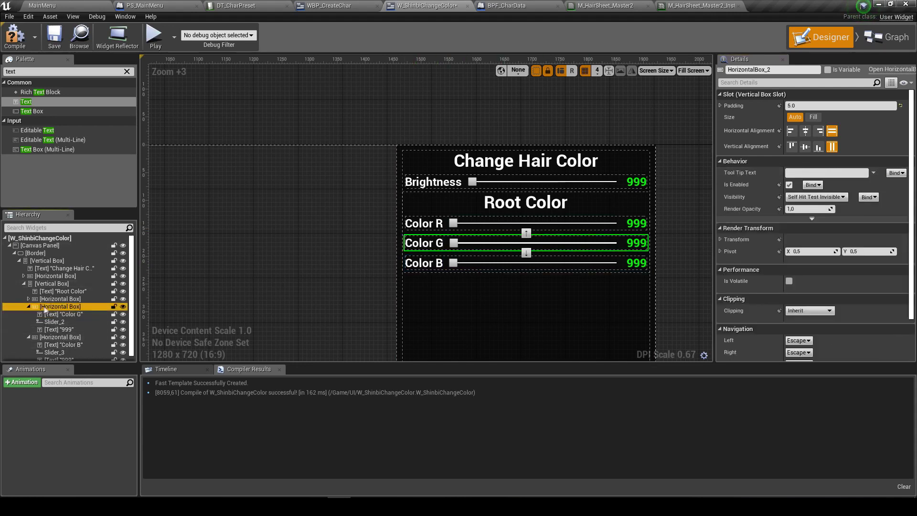
pyautogui.click(29, 306)
pyautogui.click(29, 314)
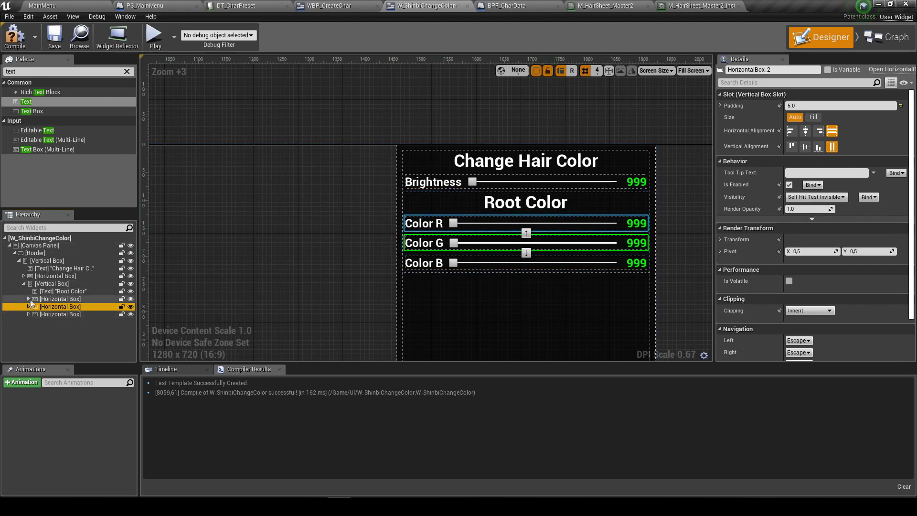
pyautogui.click(29, 299)
pyautogui.click(29, 330)
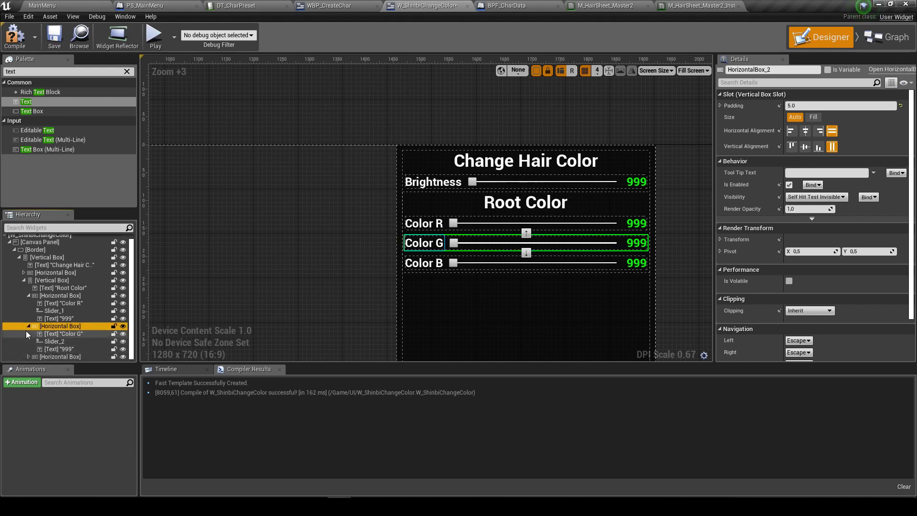
pyautogui.click(28, 357)
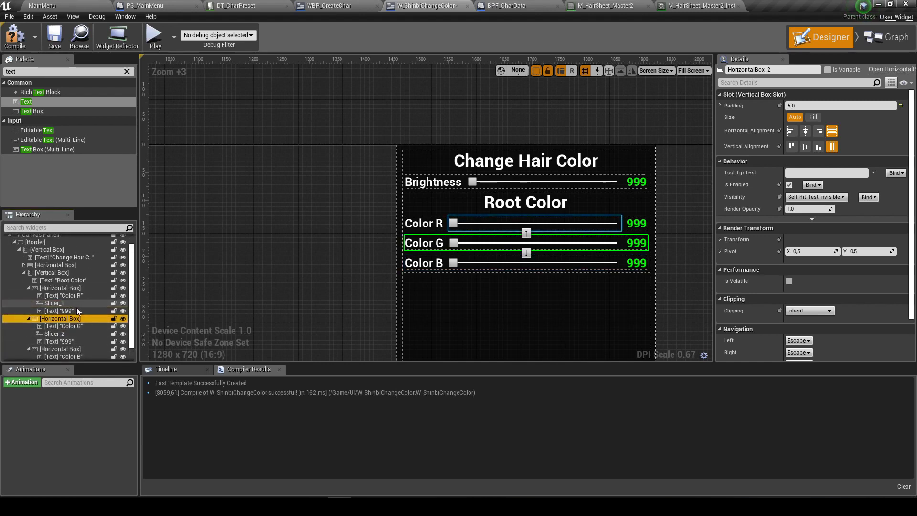
# Rename the Brightness slider to Slider_Brightness
pyautogui.click(24, 265)
pyautogui.click(75, 281)
pyautogui.click(76, 281)
pyautogui.write('Slider_Brightne')
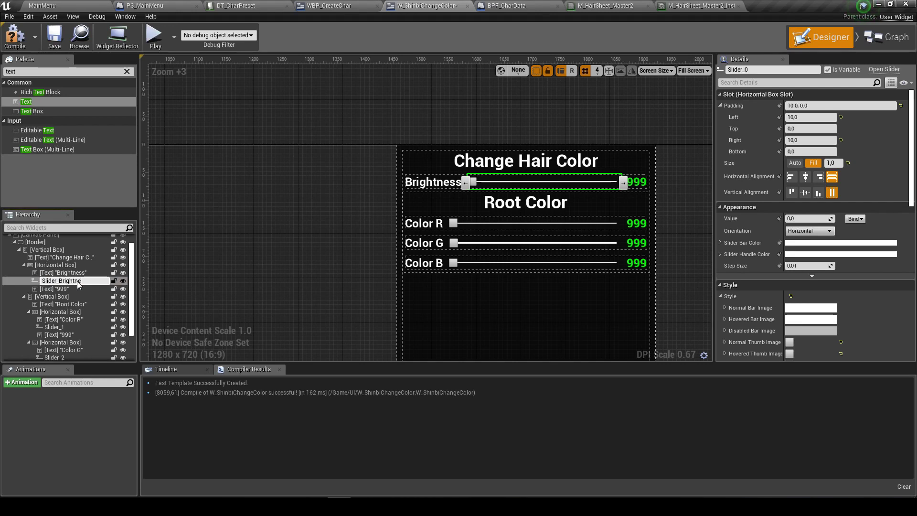
pyautogui.write('ss')
pyautogui.press('Return')
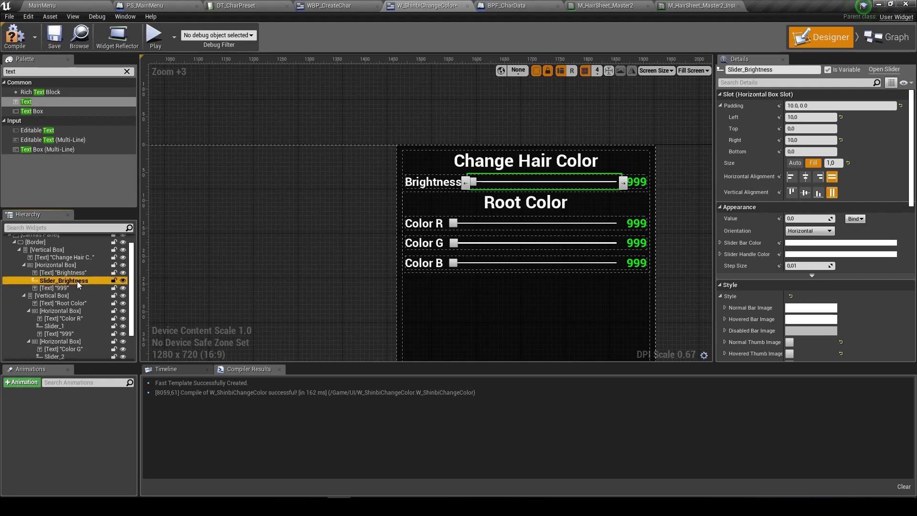
# Rename the color sliders Slider_RootColorR, Slider_RootColorG and Slider_RootColorB
pyautogui.click(72, 308)
pyautogui.press('F2')
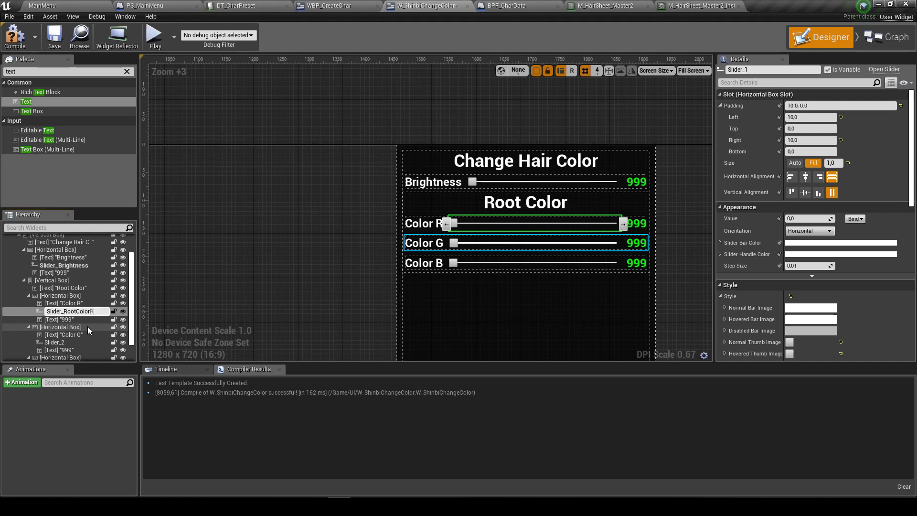
pyautogui.press('Return')
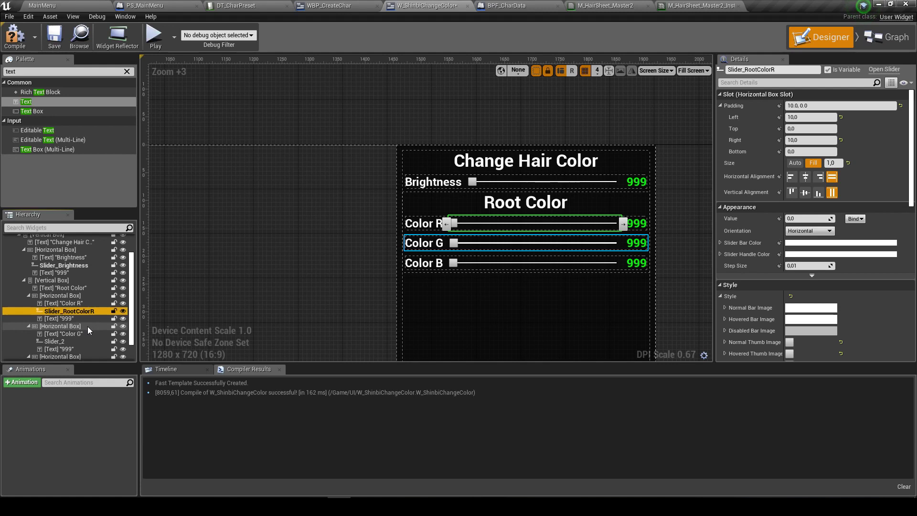
pyautogui.scroll(-1, 88, 325)
pyautogui.click(72, 317)
pyautogui.doubleClick(74, 317)
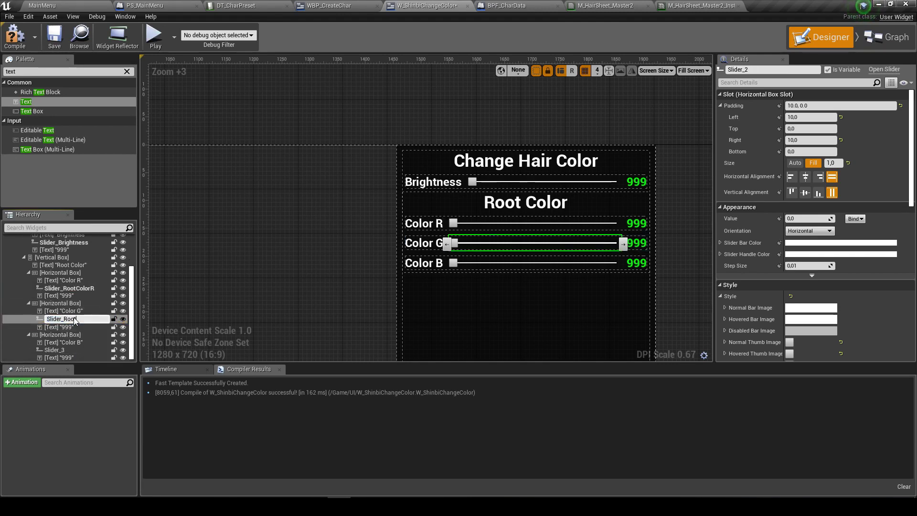
pyautogui.write('tColor')
pyautogui.write('G')
pyautogui.press('Return')
pyautogui.doubleClick(69, 350)
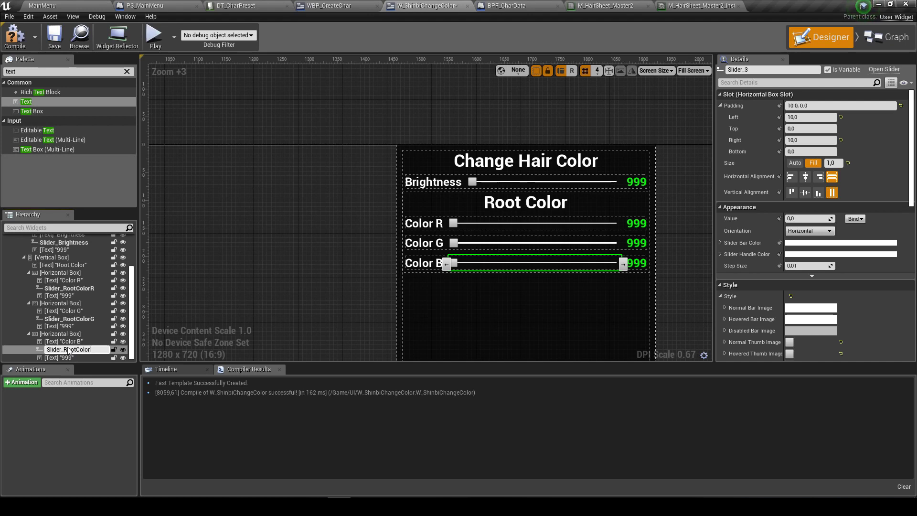
pyautogui.press('Return')
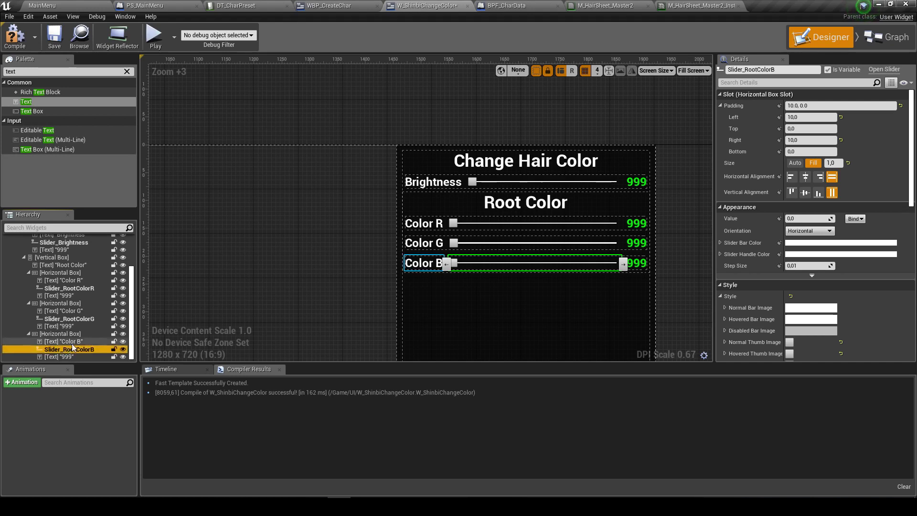
# Select the Root Color vertical box and switch to the widget's Event Graph
pyautogui.scroll(1, 477, 261)
pyautogui.click(493, 280)
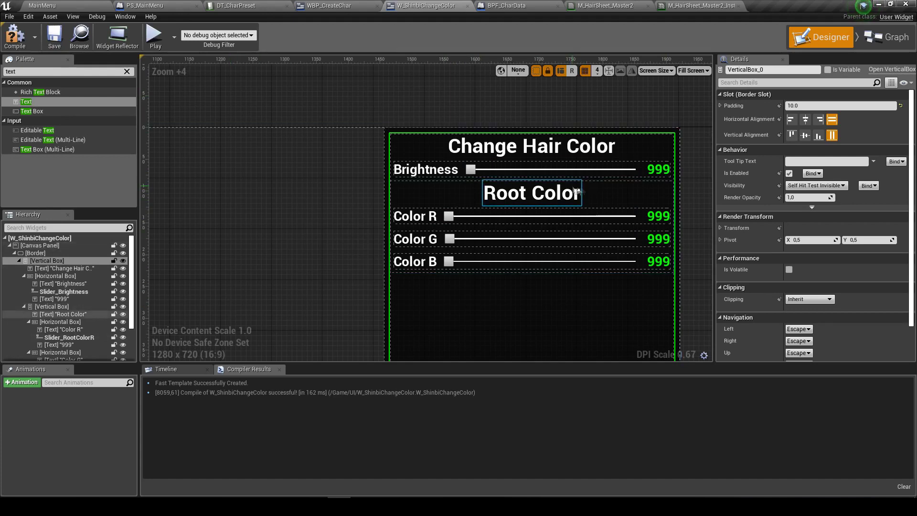
pyautogui.click(881, 42)
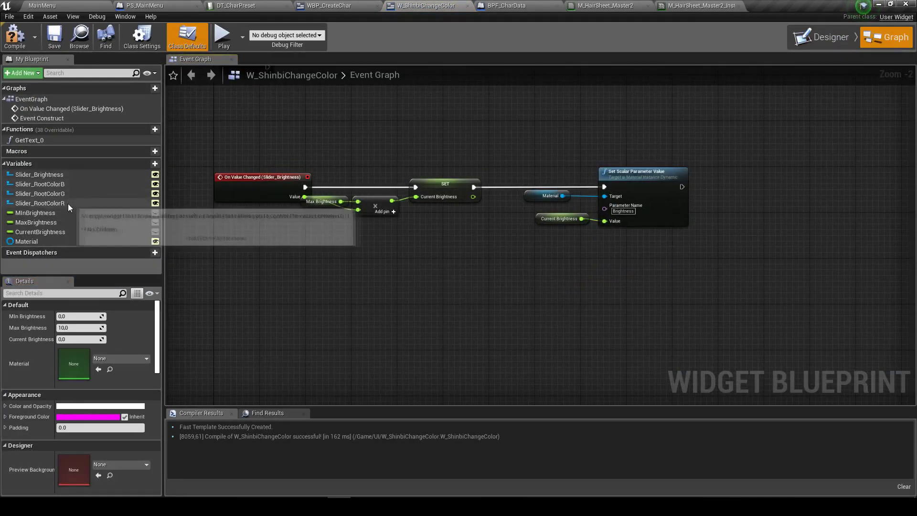
# Add On Value Changed events for Slider_RootColorB, Slider_RootColorG and Slider_RootColorR
pyautogui.scroll(2, 448, 231)
pyautogui.moveTo(350, 237)
pyautogui.mouseDown()
pyautogui.moveTo(473, 184)
pyautogui.moveTo(516, 194)
pyautogui.mouseUp()
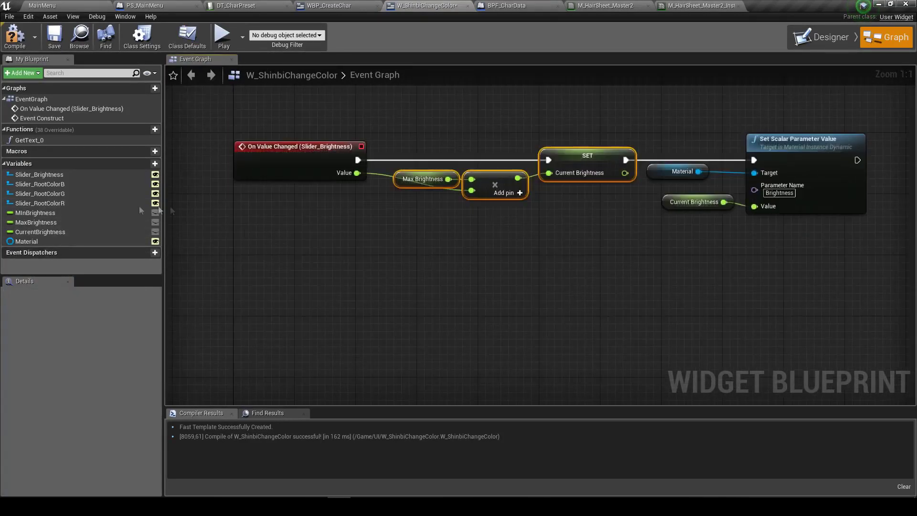
pyautogui.click(71, 184)
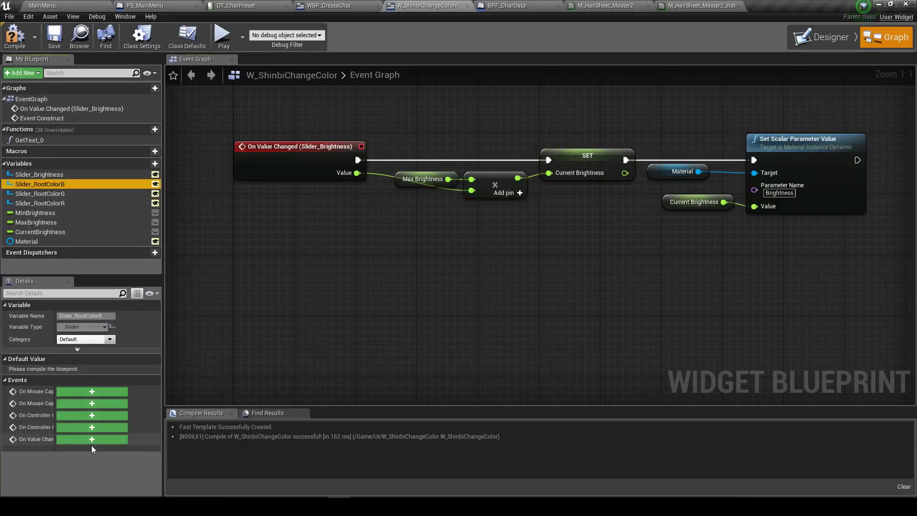
pyautogui.click(92, 439)
pyautogui.click(79, 203)
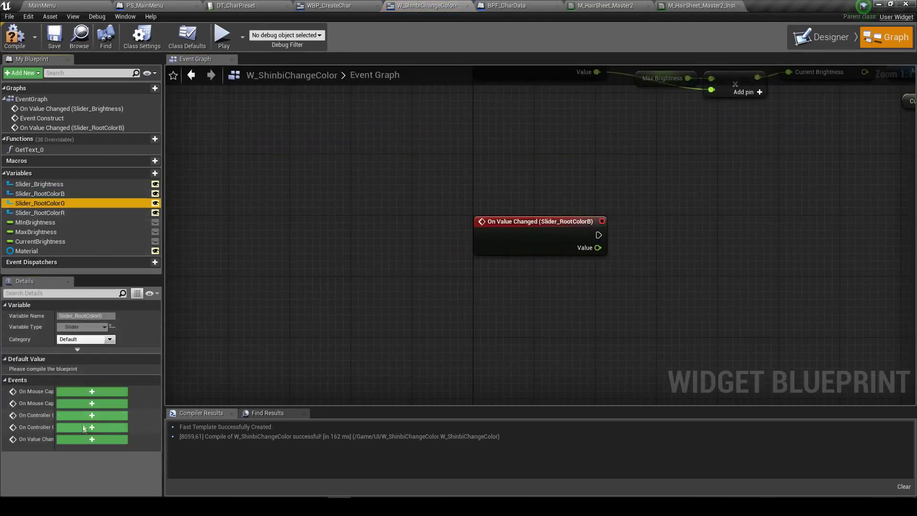
pyautogui.click(89, 440)
pyautogui.click(89, 223)
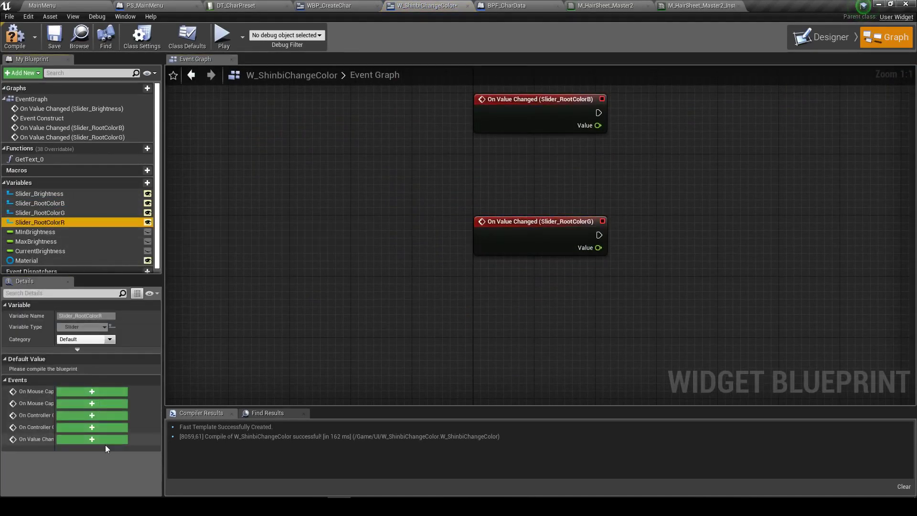
pyautogui.click(95, 439)
# Stack the three RootColor events in R, G, B order and compile the widget
pyautogui.scroll(-2, 375, 194)
pyautogui.moveTo(375, 194); pyautogui.dragTo(254, 314, button='right')
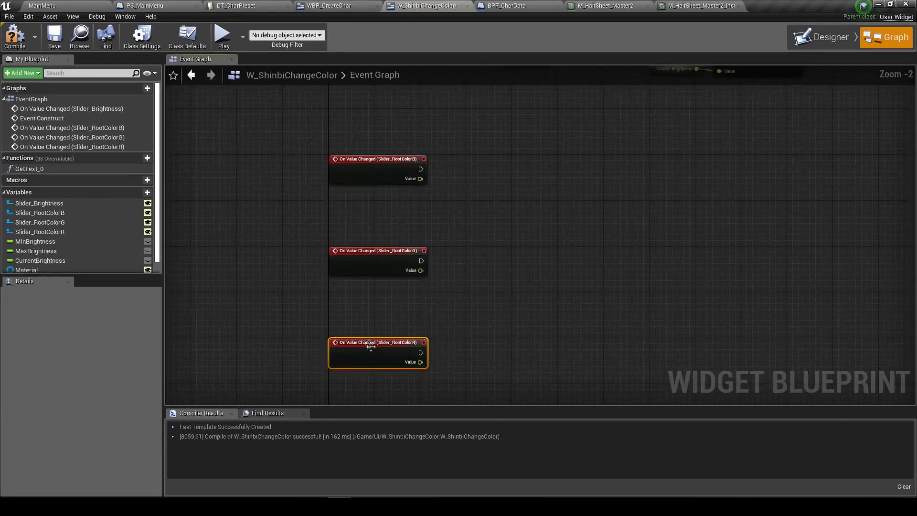
pyautogui.moveTo(377, 350); pyautogui.dragTo(377, 292)
pyautogui.moveTo(377, 212); pyautogui.dragTo(382, 212)
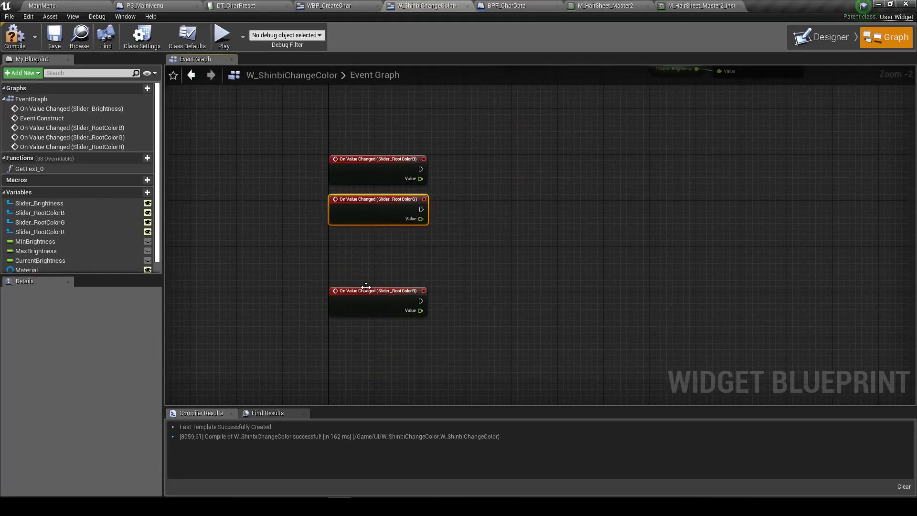
pyautogui.moveTo(365, 289); pyautogui.dragTo(364, 238)
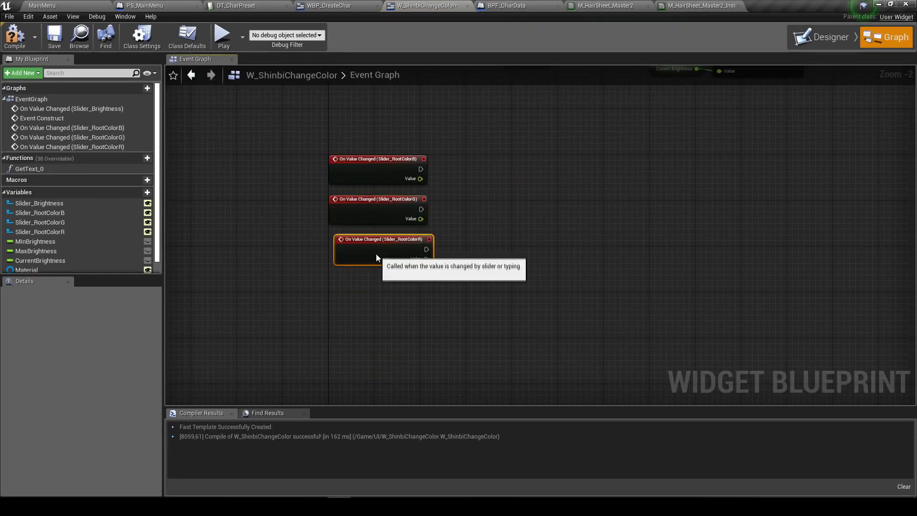
pyautogui.click(14, 36)
# Delete the unused MInBrightness variable, then save and recompile the widget blueprint
pyautogui.moveTo(559, 137)
pyautogui.mouseDown(button='right')
pyautogui.moveTo(368, 320)
pyautogui.moveTo(396, 247)
pyautogui.mouseUp(button='right')
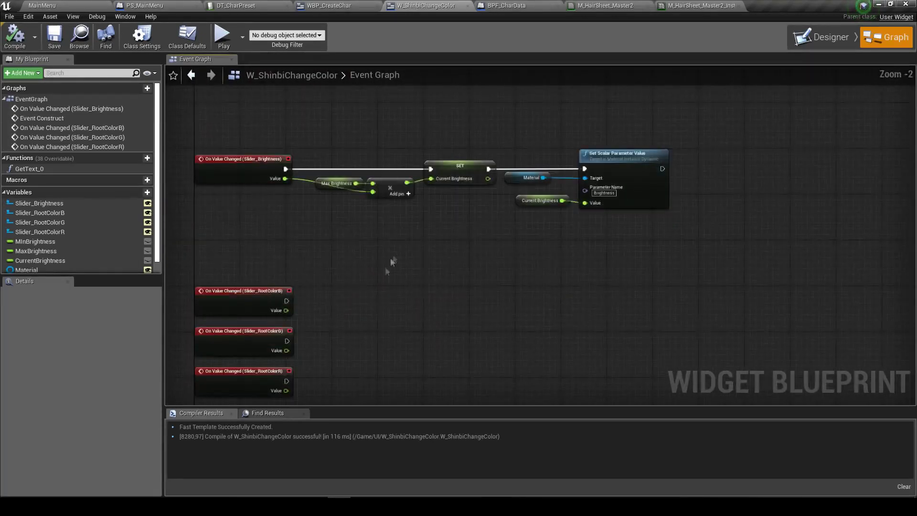
pyautogui.scroll(2, 369, 213)
pyautogui.scroll(-1, 82, 256)
pyautogui.moveTo(338, 158); pyautogui.dragTo(575, 76, button='right')
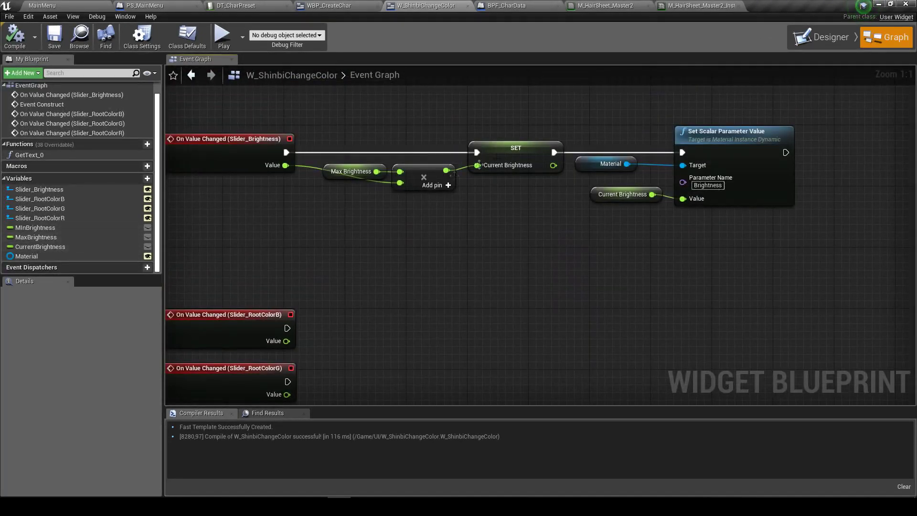
pyautogui.click(62, 228)
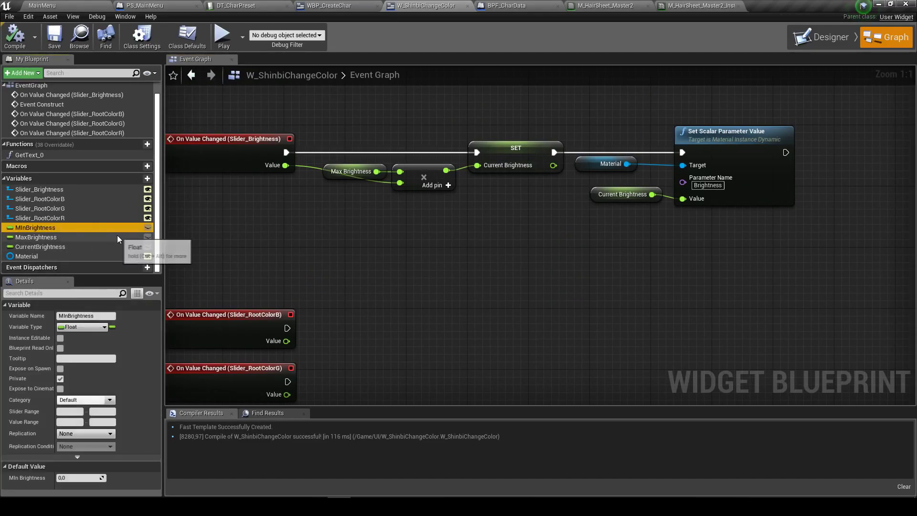
pyautogui.press('Delete')
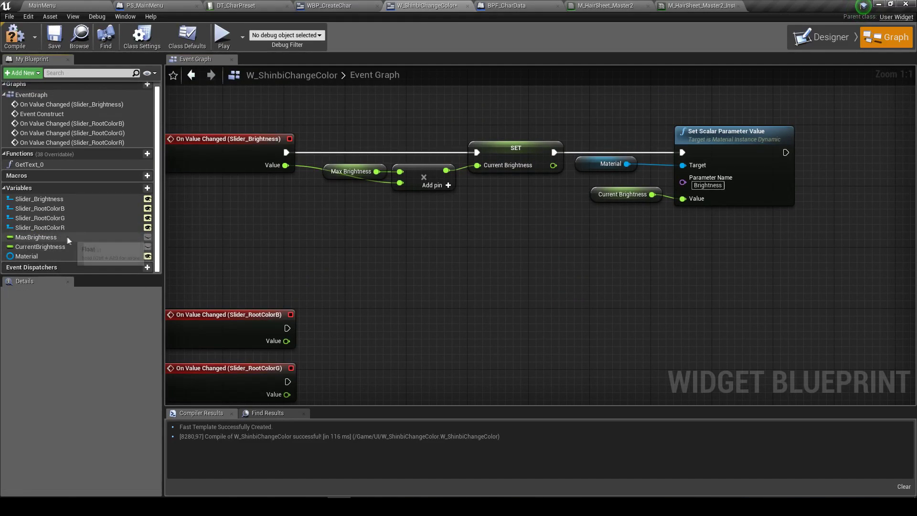
pyautogui.click(58, 17)
pyautogui.click(52, 36)
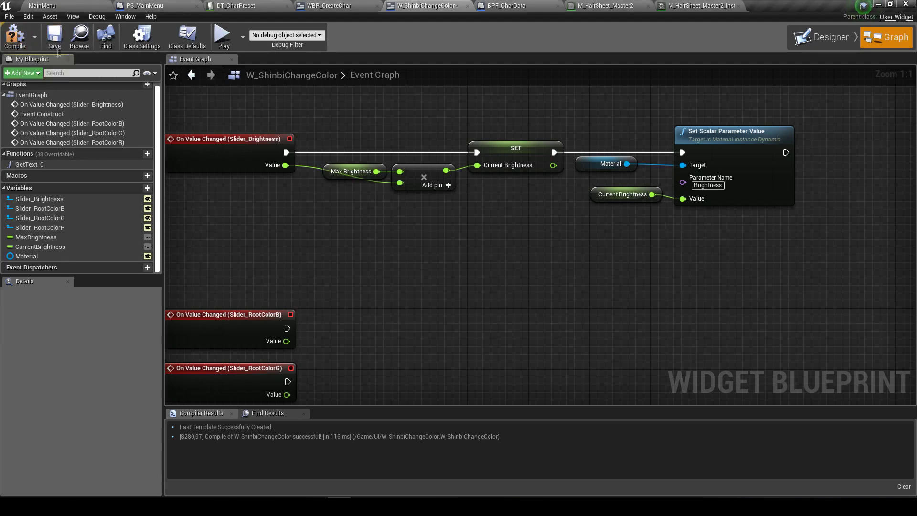
pyautogui.click(26, 47)
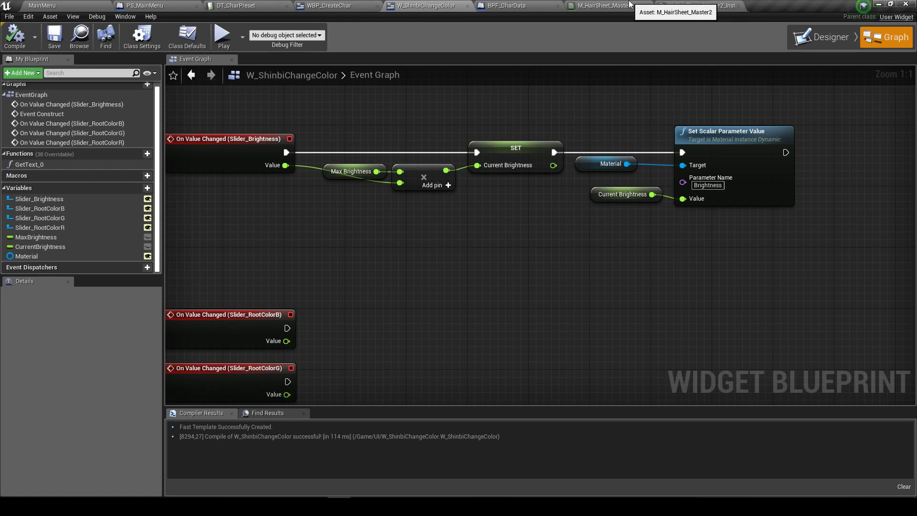
pyautogui.click(626, 6)
# Set M_HairSheet_Master2_Inst's RootColor to R 1, G 0, B 0
pyautogui.click(549, 6)
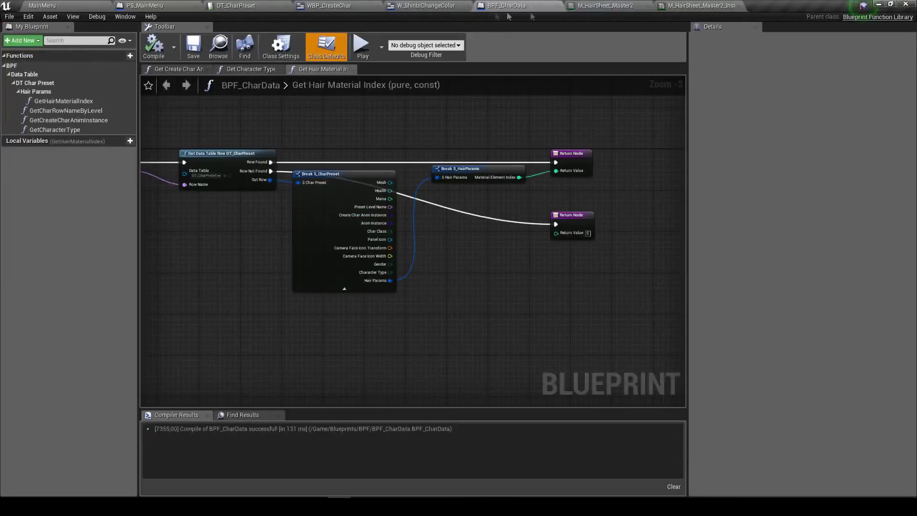
pyautogui.click(688, 6)
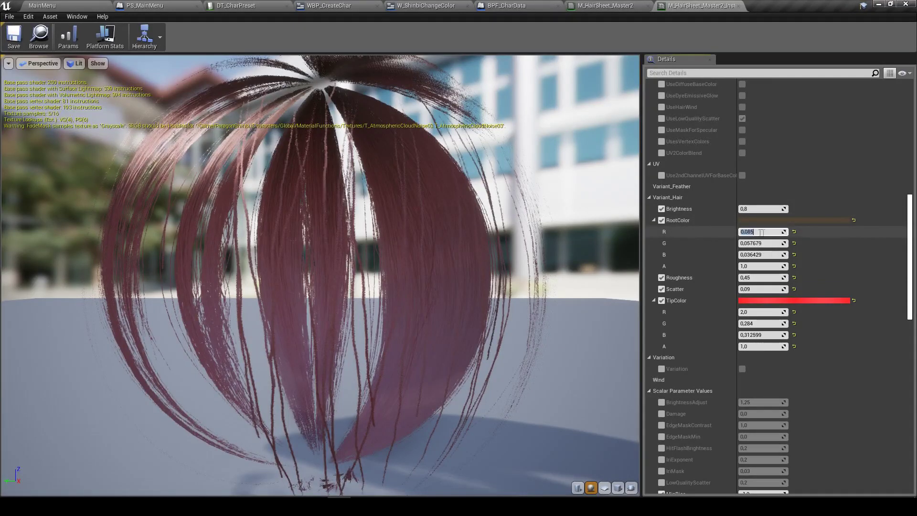
pyautogui.write('255')
pyautogui.press('Return')
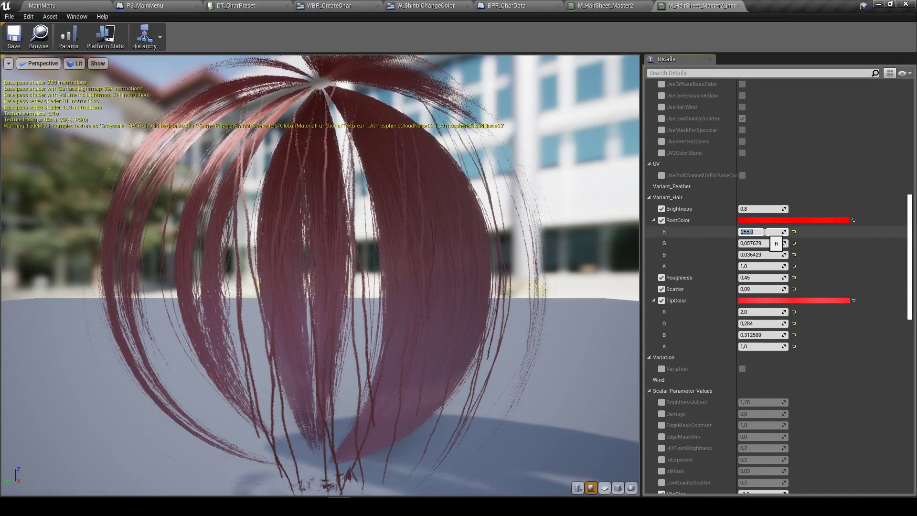
pyautogui.write('0')
pyautogui.press('Return')
pyautogui.write('0')
pyautogui.click(762, 257)
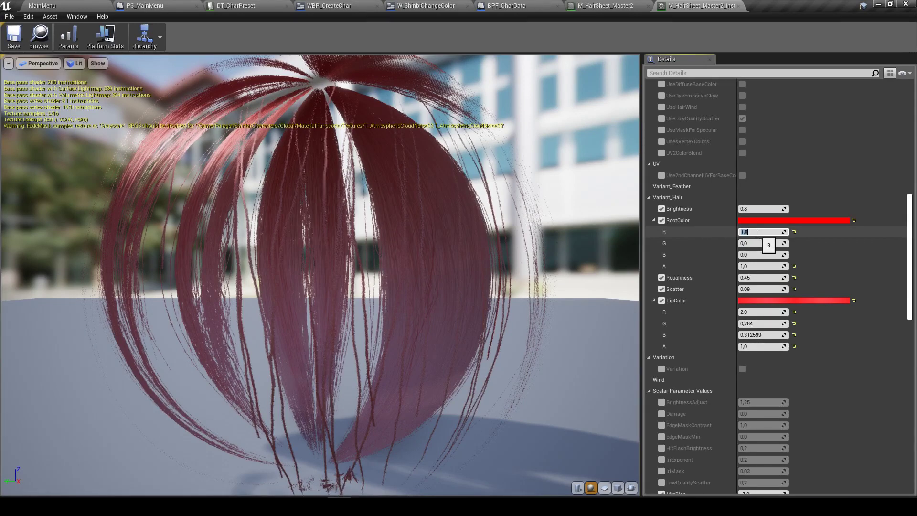
pyautogui.write('0')
pyautogui.press('Return')
pyautogui.write('1')
pyautogui.press('Return')
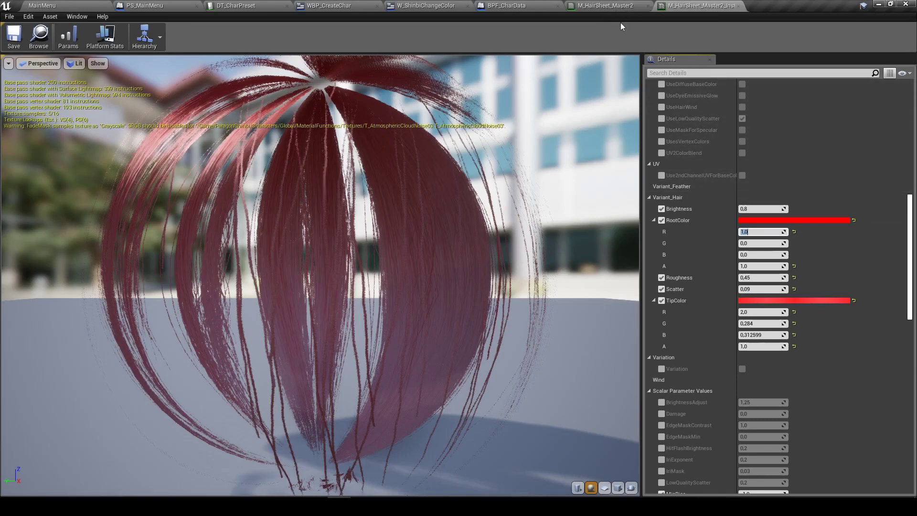
pyautogui.click(609, 5)
pyautogui.click(507, 6)
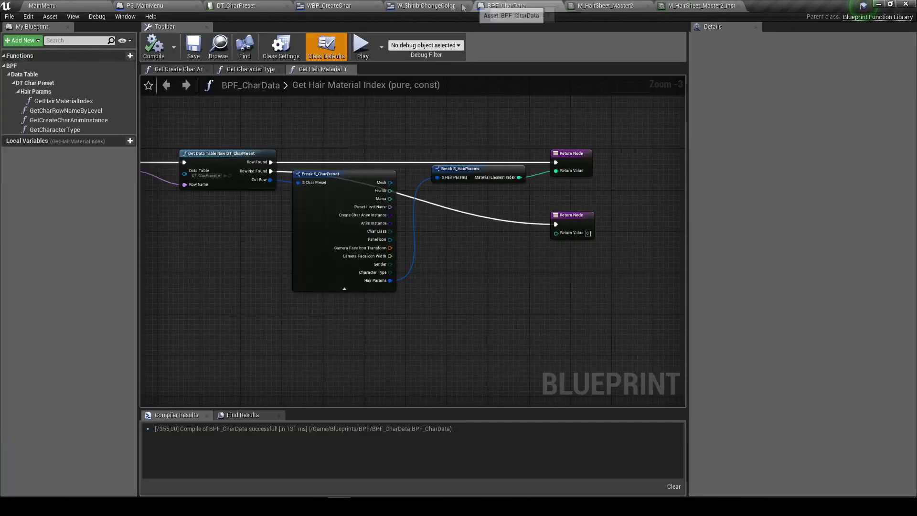
# Pan the W_ShinbiChangeColor graph to review the RootColor events beside the Brightness chain
pyautogui.click(424, 6)
pyautogui.moveTo(439, 251); pyautogui.dragTo(507, 235, button='right')
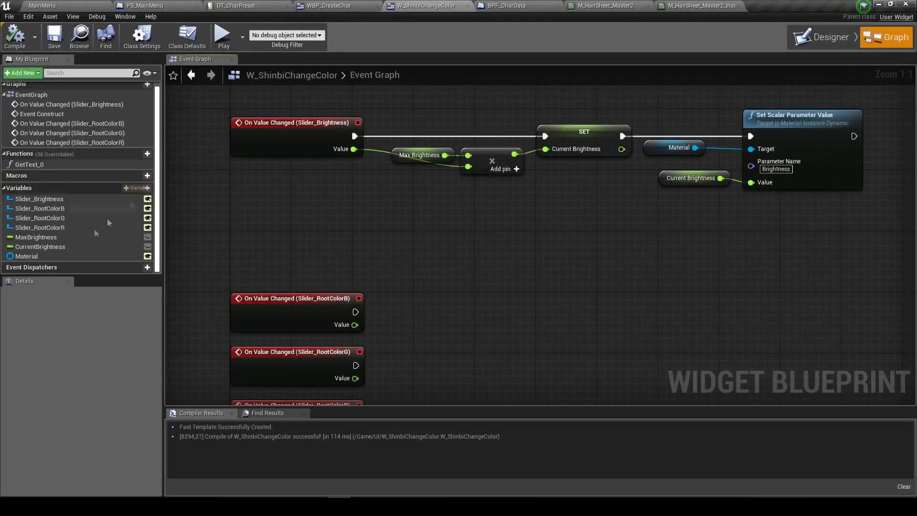
pyautogui.moveTo(409, 267); pyautogui.dragTo(476, 216, button='right')
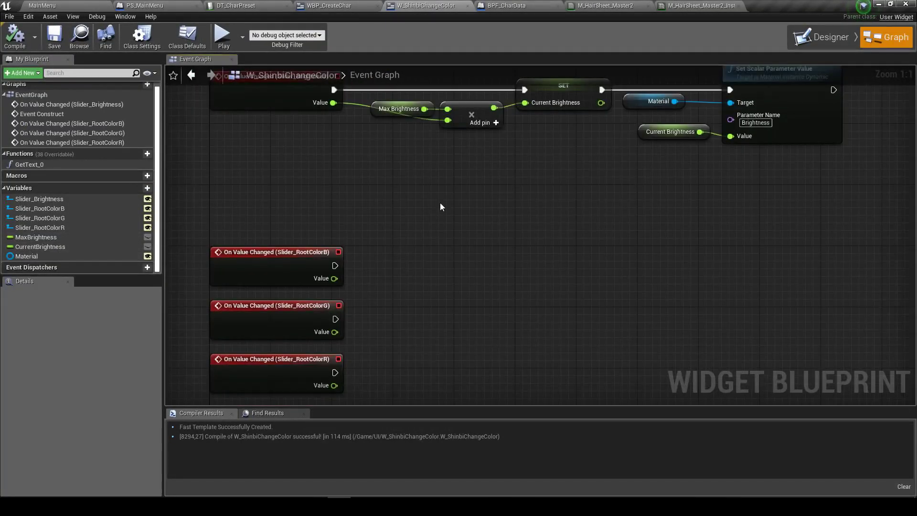
pyautogui.moveTo(334, 233); pyautogui.dragTo(512, 219, button='right')
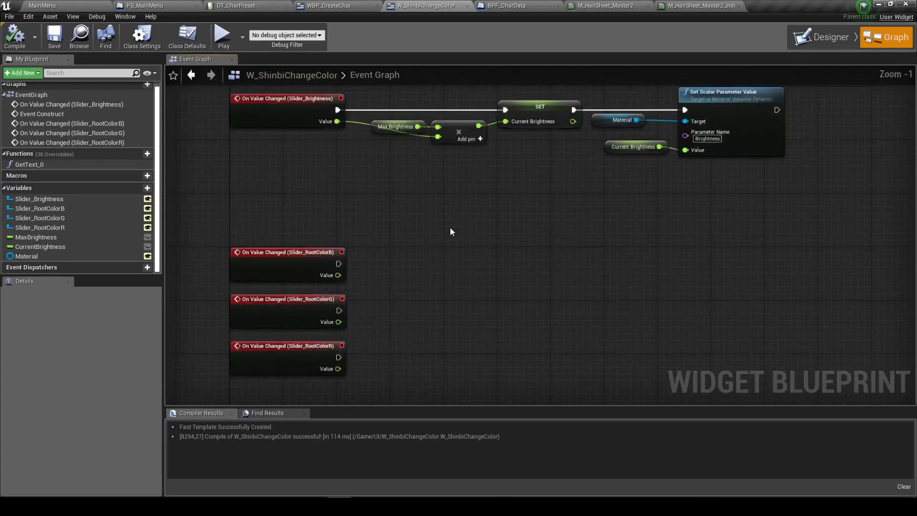
pyautogui.moveTo(663, 213); pyautogui.dragTo(613, 139, button='right')
pyautogui.click(678, 5)
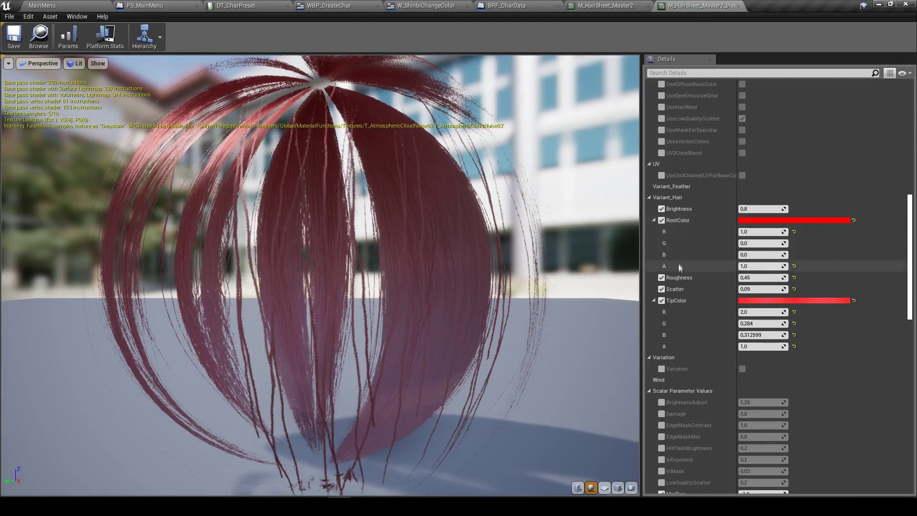
pyautogui.click(601, 5)
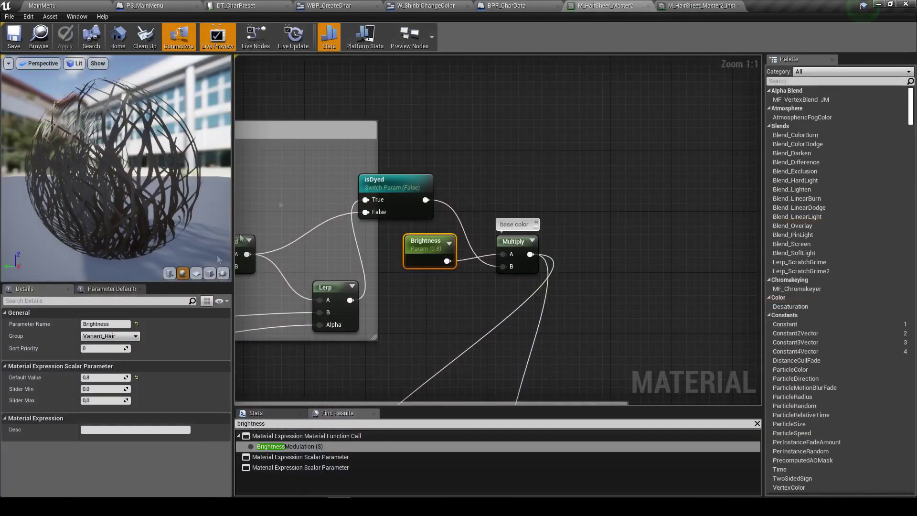
# Zoom to the Hair Color group in M_HairSheet_Master2 and inspect the RootColor parameter
pyautogui.scroll(-4, 293, 204)
pyautogui.scroll(-2, 294, 204)
pyautogui.scroll(-2, 293, 203)
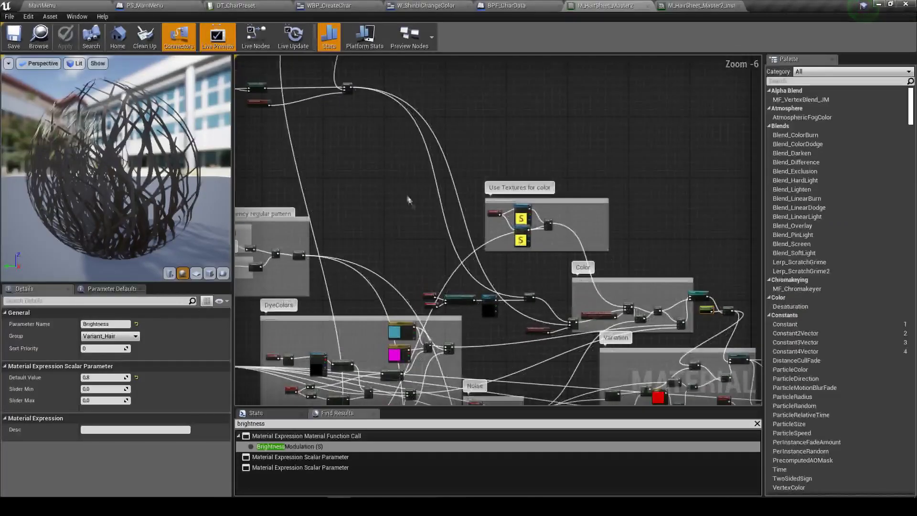
pyautogui.scroll(-1, 293, 204)
pyautogui.scroll(4, 406, 139)
pyautogui.scroll(5, 426, 166)
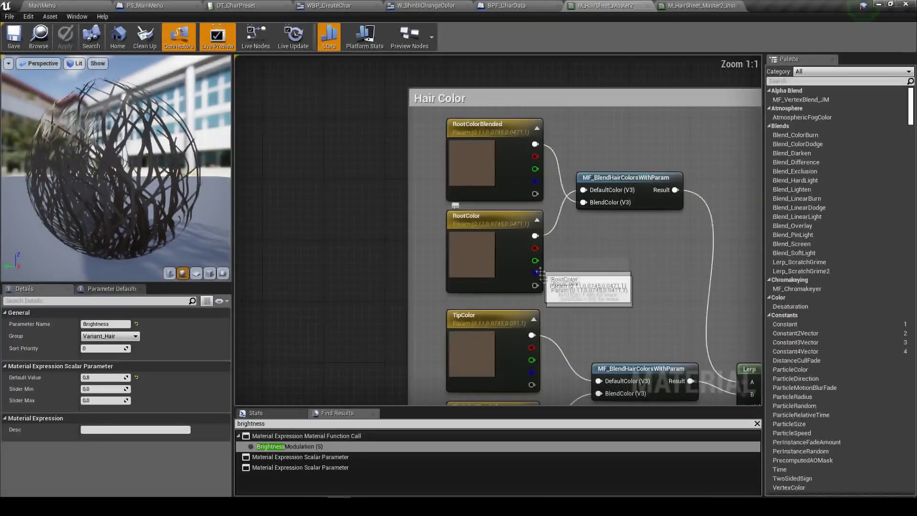
pyautogui.moveTo(575, 310); pyautogui.dragTo(544, 234, button='right')
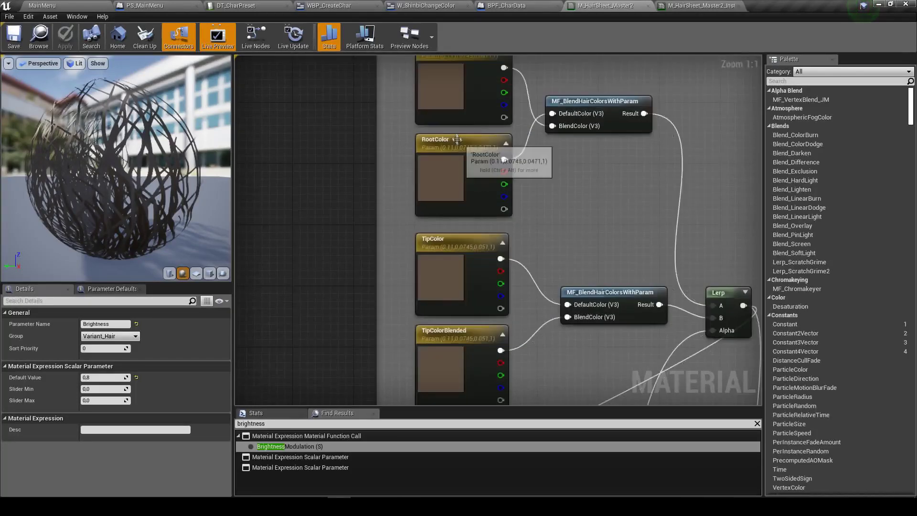
pyautogui.click(452, 156)
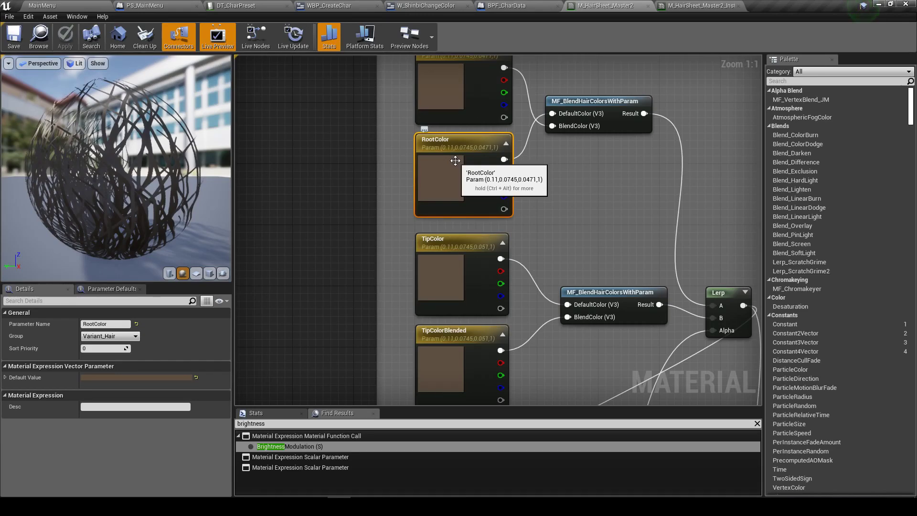
pyautogui.scroll(-2, 563, 185)
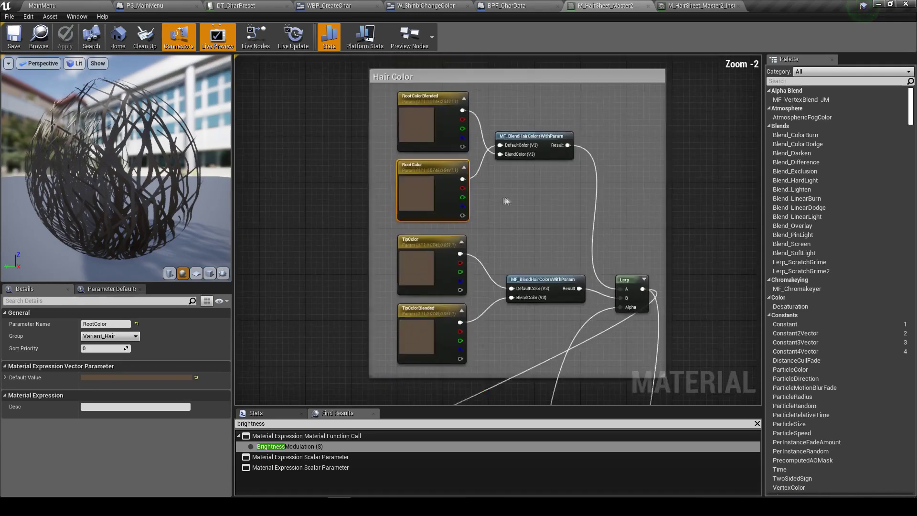
pyautogui.click(697, 6)
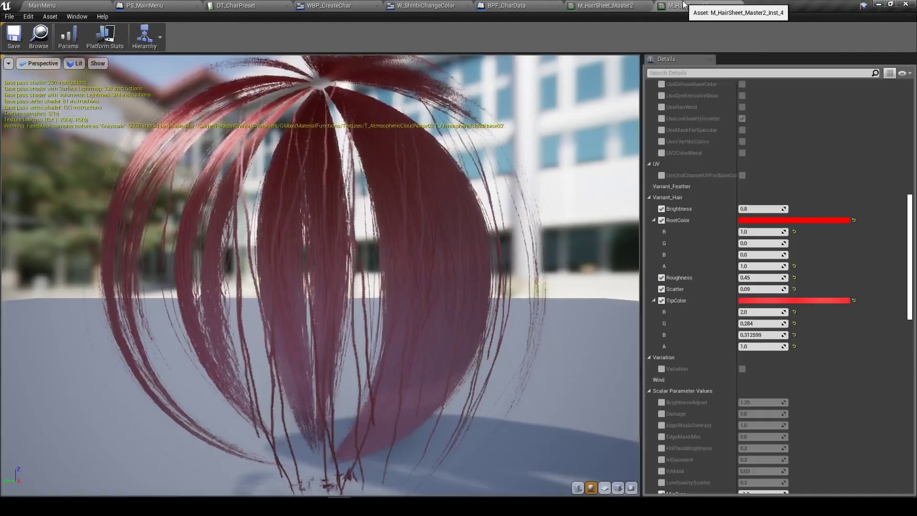
pyautogui.click(545, 9)
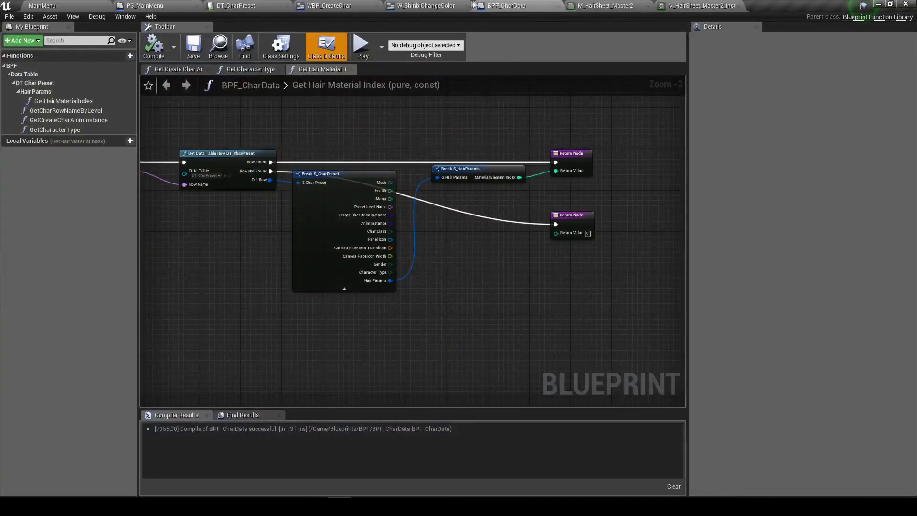
# Duplicate the Material reference node and add a Set Vector Parameter Value node from it
pyautogui.click(452, 13)
pyautogui.moveTo(695, 320); pyautogui.dragTo(629, 316, button='right')
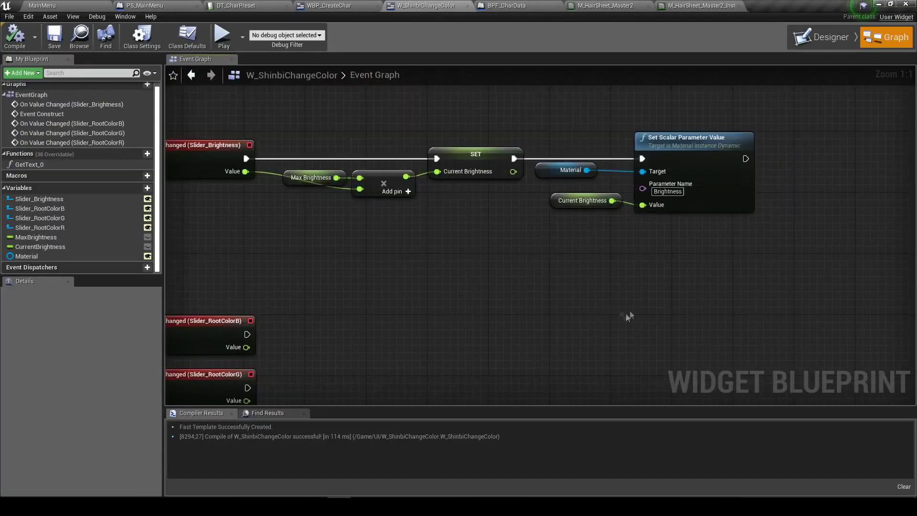
pyautogui.click(566, 169)
pyautogui.hotkey('ctrl', 'c')
pyautogui.hotkey('ctrl', 'v')
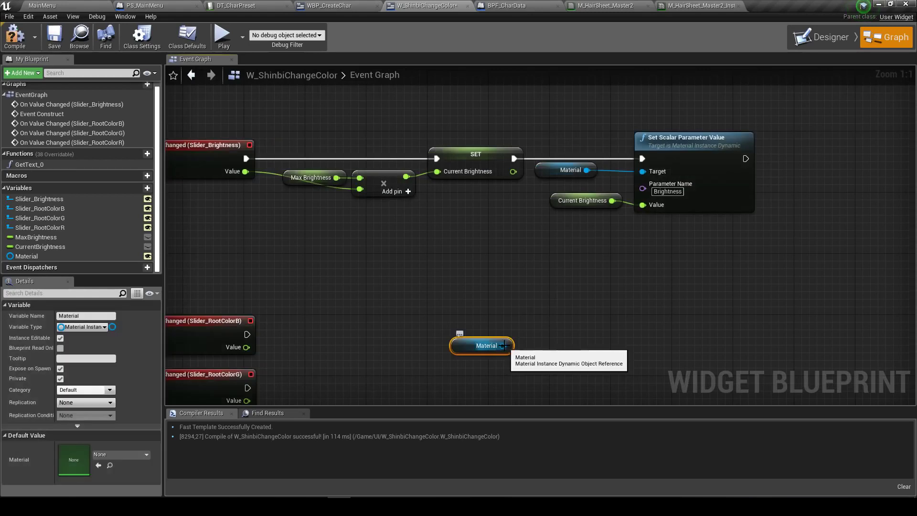
pyautogui.moveTo(502, 345); pyautogui.dragTo(547, 349)
pyautogui.write('setver')
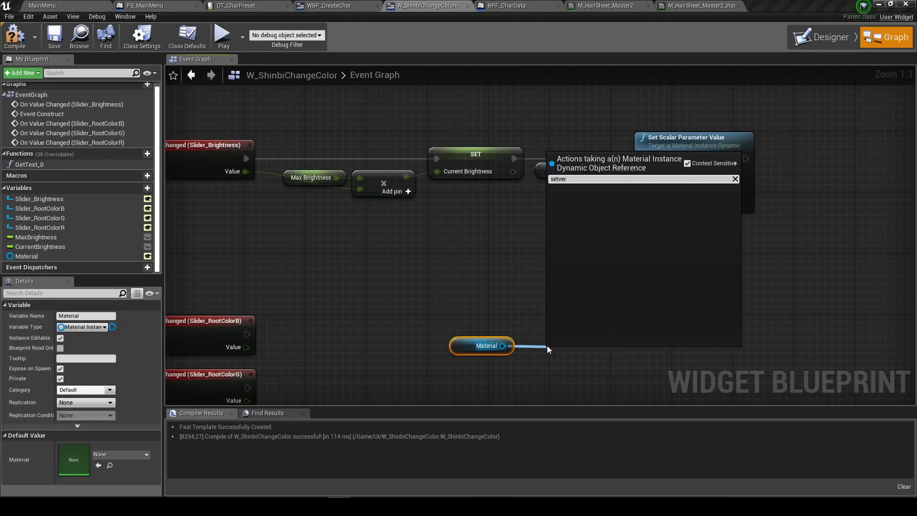
pyautogui.press('Return')
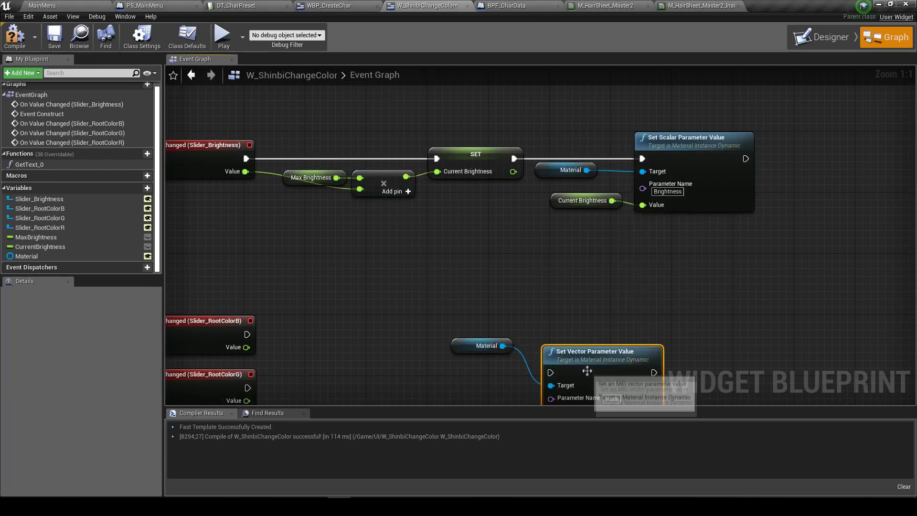
# Arrange the nodes and feed a Make LinearColor node into the vector node's Value
pyautogui.moveTo(573, 362); pyautogui.dragTo(662, 322)
pyautogui.moveTo(663, 322); pyautogui.dragTo(629, 273, button='right')
pyautogui.moveTo(451, 298); pyautogui.dragTo(558, 285)
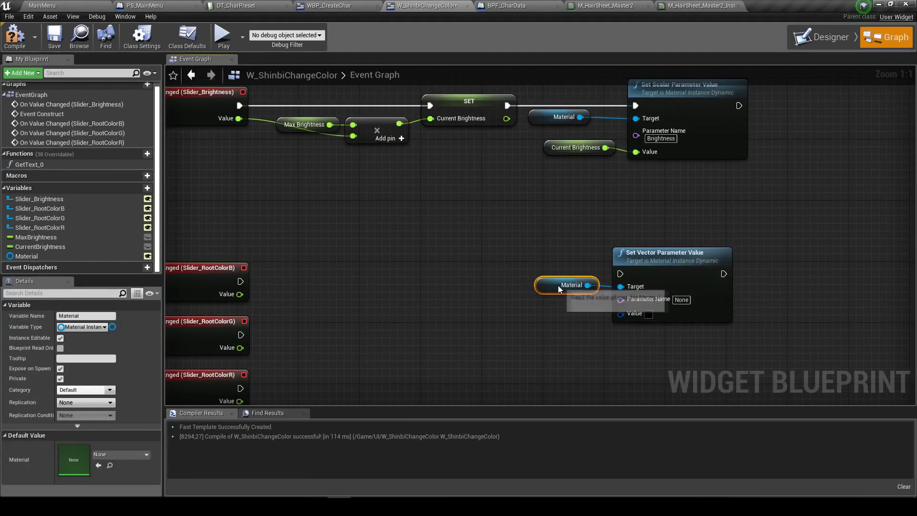
pyautogui.moveTo(535, 323); pyautogui.dragTo(564, 279, button='right')
pyautogui.moveTo(472, 258); pyautogui.dragTo(468, 279, button='right')
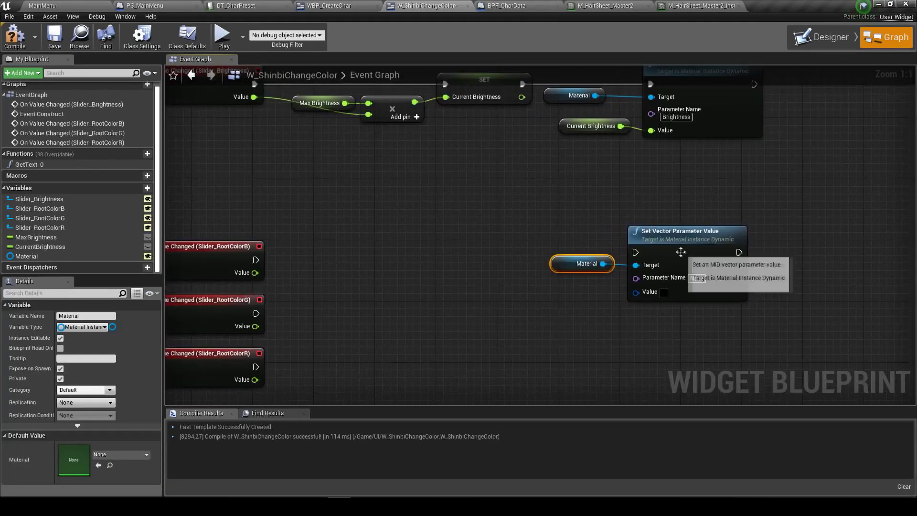
pyautogui.moveTo(650, 295); pyautogui.dragTo(589, 309)
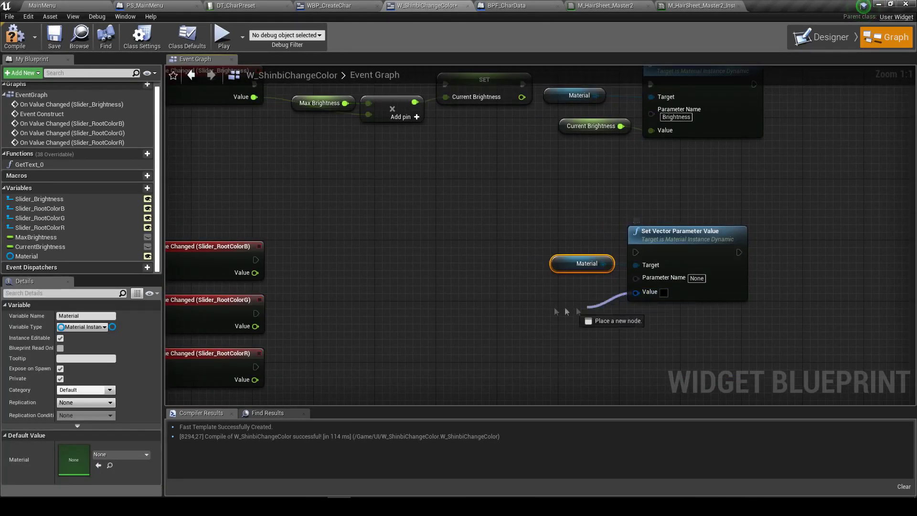
pyautogui.click(629, 216)
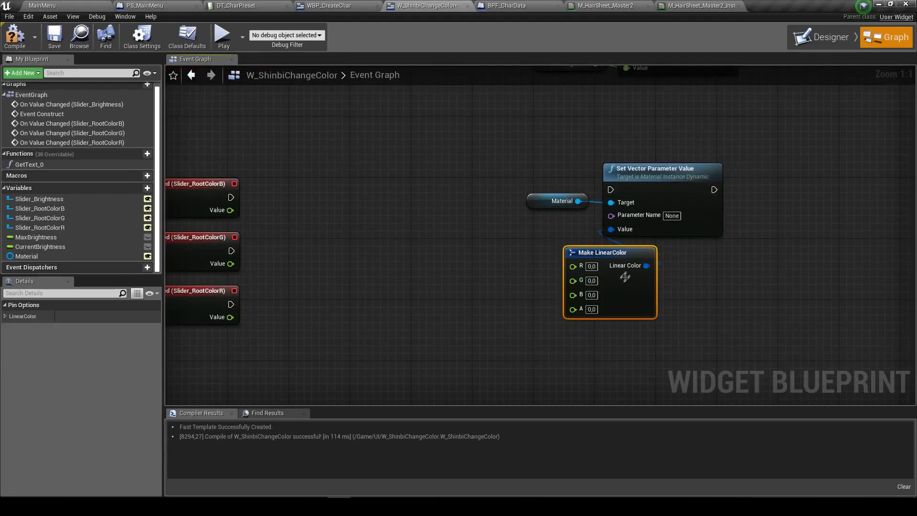
pyautogui.moveTo(621, 251); pyautogui.dragTo(549, 220)
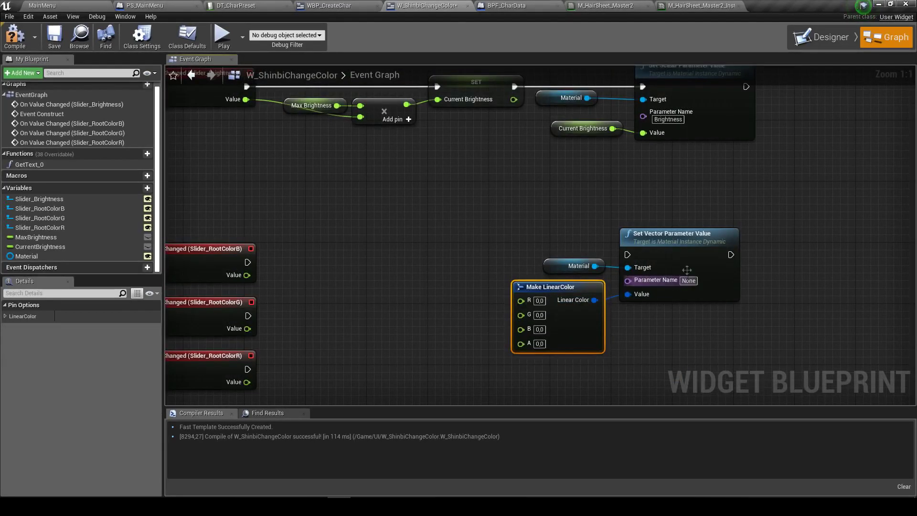
pyautogui.click(701, 6)
pyautogui.click(605, 6)
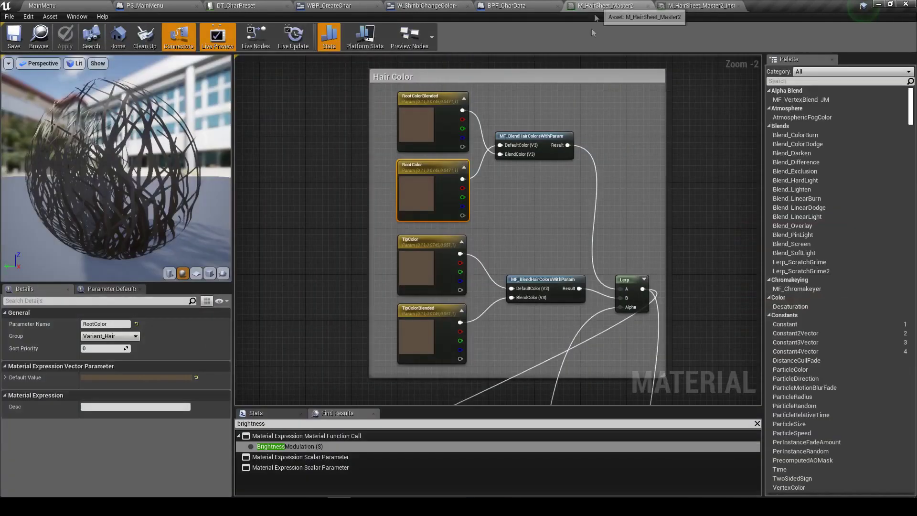
# Copy 'RootColor' from the material and paste it as the Set Vector Parameter Value node's Parameter Name
pyautogui.scroll(2, 409, 176)
pyautogui.click(105, 324)
pyautogui.click(688, 5)
pyautogui.click(506, 5)
pyautogui.click(427, 5)
pyautogui.click(688, 281)
pyautogui.hotkey('ctrl', 'v')
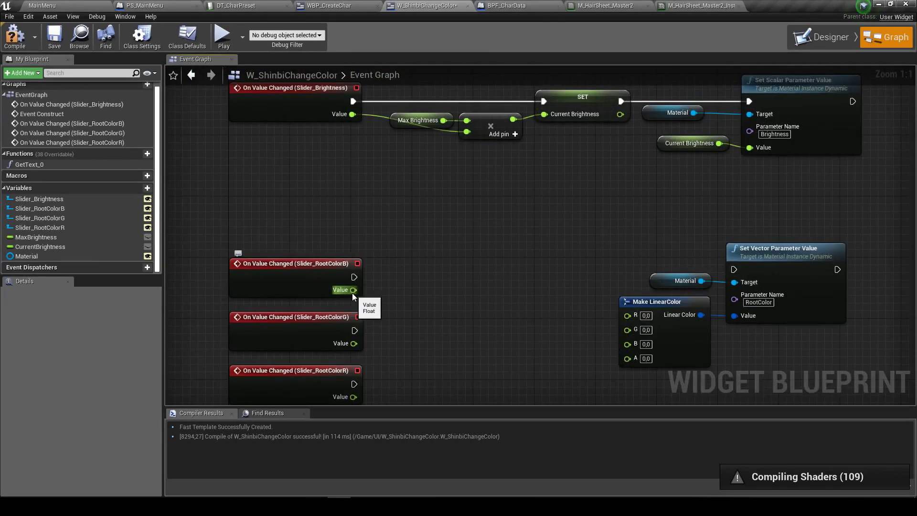
# Promote the root-colour slider's Value to a private float variable named CurrentRootColorR
pyautogui.rightClick(354, 289)
pyautogui.click(382, 333)
pyautogui.write('CurrentC')
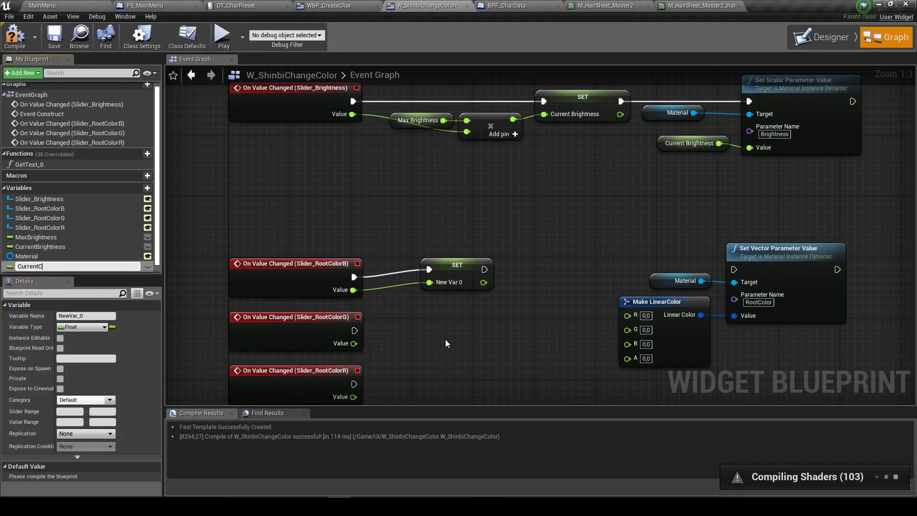
pyautogui.press('BackSpace')
pyautogui.write('Root')
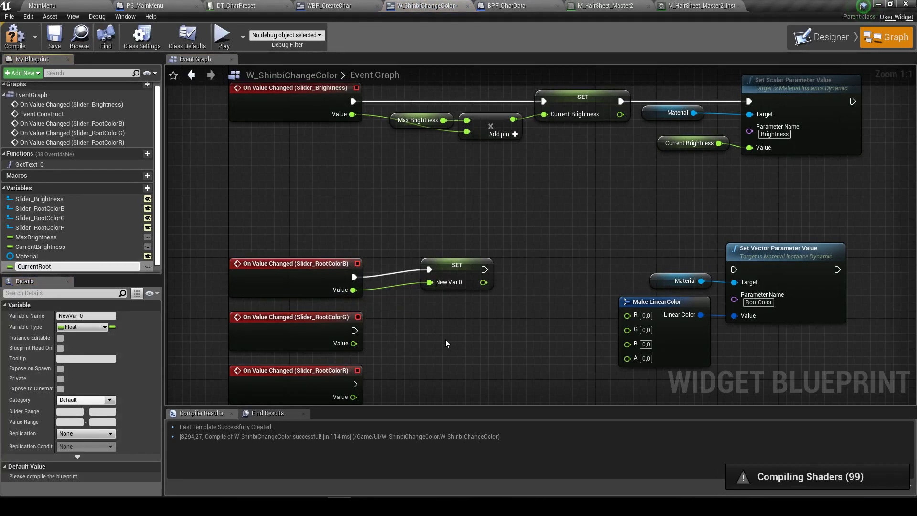
pyautogui.write('ColorR')
pyautogui.press('Return')
pyautogui.click(429, 279)
pyautogui.moveTo(430, 279); pyautogui.dragTo(423, 287)
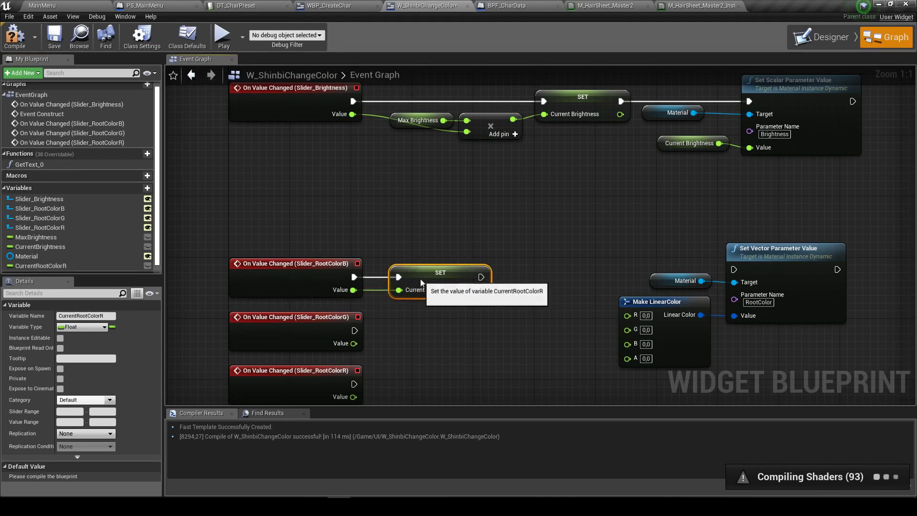
pyautogui.click(61, 378)
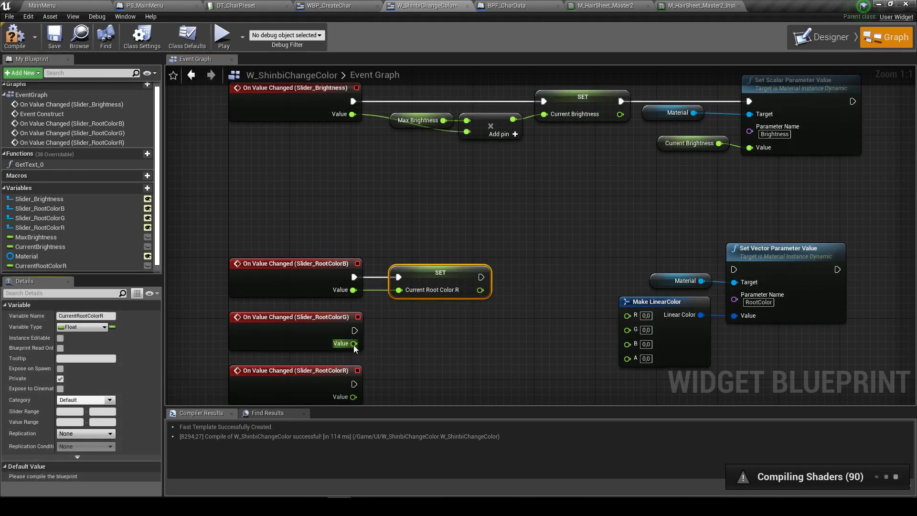
# Duplicate CurrentRootColorR to create the CurrentRootColorG and CurrentRootColorB float variables
pyautogui.rightClick(353, 344)
pyautogui.hotkey('ctrl', 'w')
pyautogui.press('BackSpace')
pyautogui.write('G')
pyautogui.press('Return')
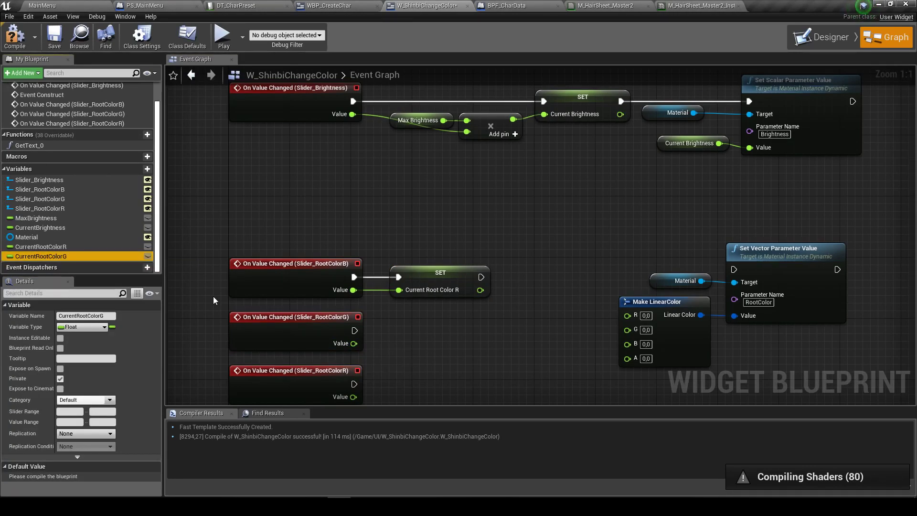
pyautogui.hotkey('ctrl', 'w')
pyautogui.press('BackSpace')
pyautogui.press('BackSpace')
pyautogui.press('BackSpace')
pyautogui.write('B')
pyautogui.press('Return')
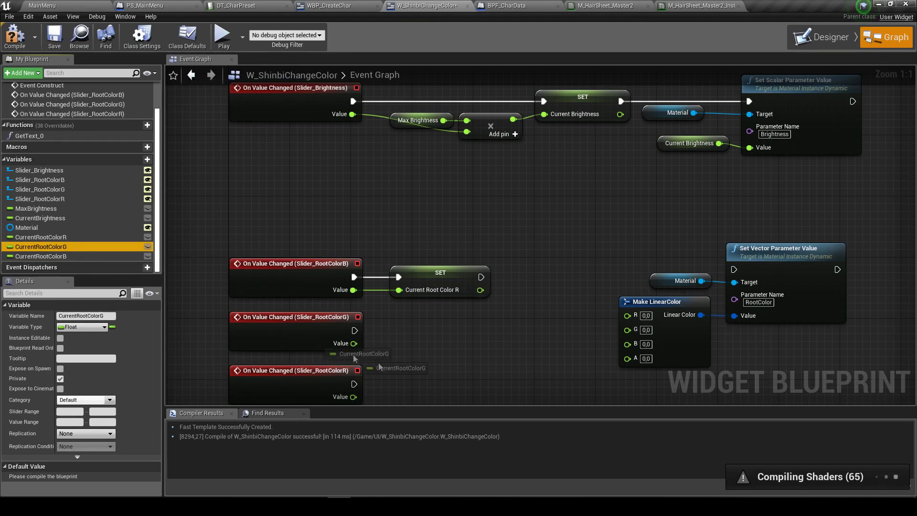
# Add SET nodes for CurrentRootColorG and CurrentRootColorB on the root-colour slider value-changed events
pyautogui.moveTo(93, 246); pyautogui.dragTo(356, 343)
pyautogui.moveTo(415, 355)
pyautogui.mouseDown()
pyautogui.moveTo(443, 330)
pyautogui.moveTo(435, 338)
pyautogui.mouseUp()
pyautogui.moveTo(40, 256); pyautogui.dragTo(359, 397)
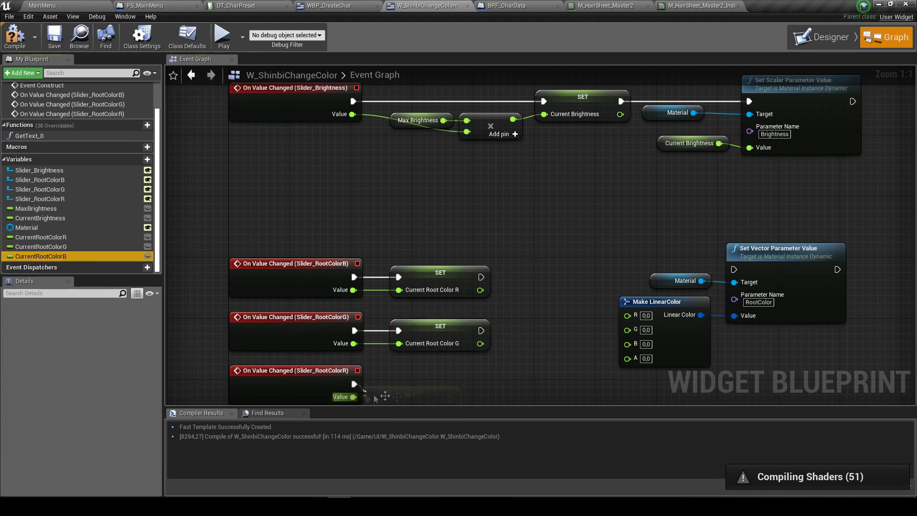
pyautogui.click(440, 375)
# Chain the R, G and B SET nodes' execution into the RootColor Set Vector Parameter Value node
pyautogui.moveTo(448, 375); pyautogui.dragTo(366, 173, button='right')
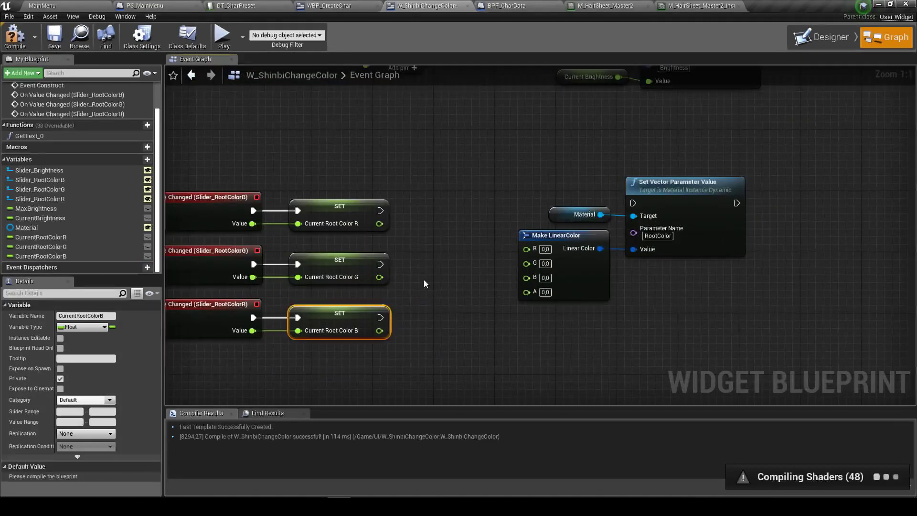
pyautogui.moveTo(333, 185); pyautogui.dragTo(585, 177)
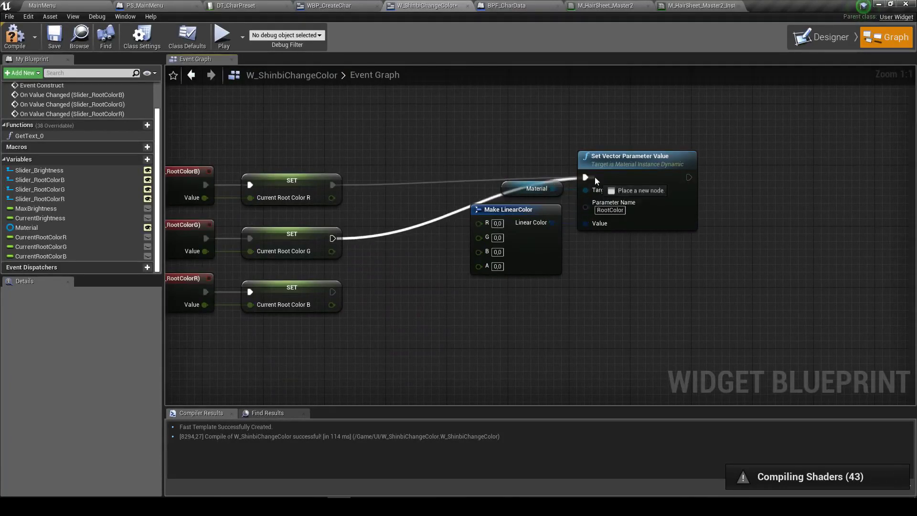
pyautogui.moveTo(333, 238); pyautogui.dragTo(594, 177)
pyautogui.moveTo(333, 237); pyautogui.dragTo(334, 239)
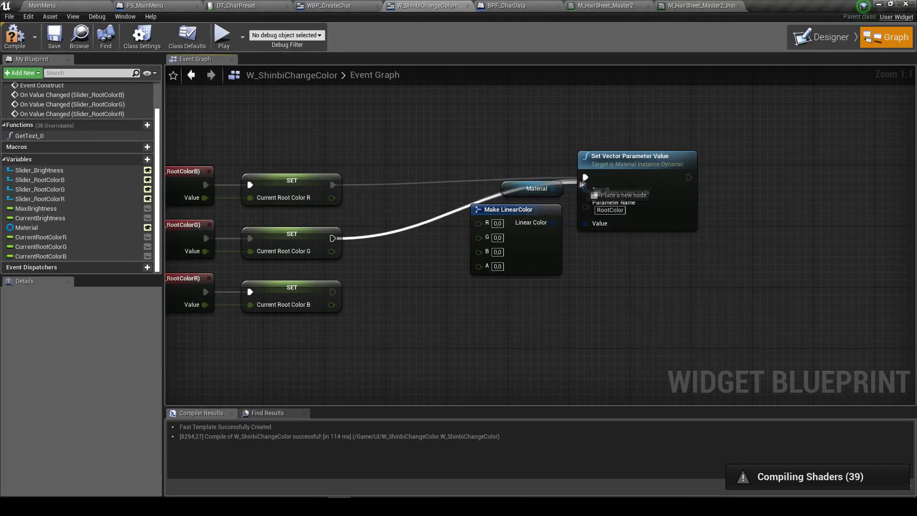
pyautogui.moveTo(333, 291); pyautogui.dragTo(585, 178)
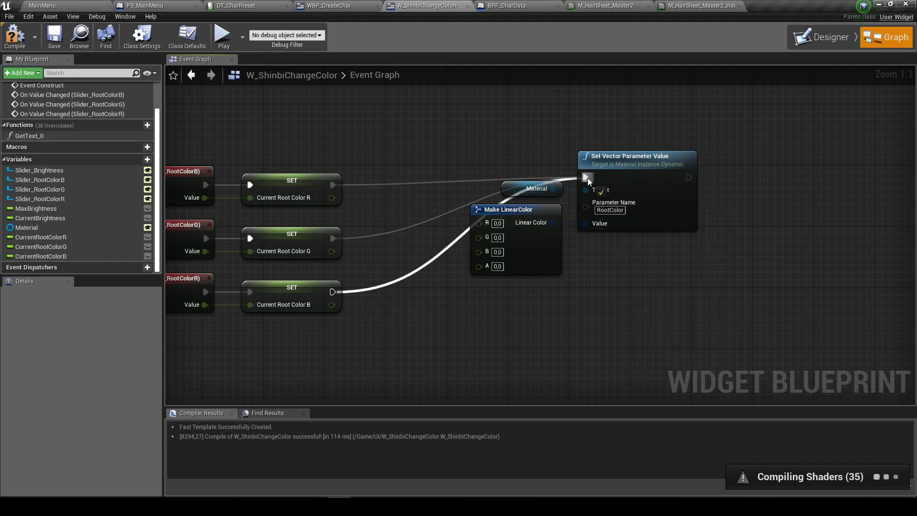
# Wire CurrentRootColorR, G and B getters into Make LinearColor's R, G and B inputs
pyautogui.moveTo(494, 137); pyautogui.dragTo(643, 235)
pyautogui.moveTo(649, 185); pyautogui.dragTo(696, 185)
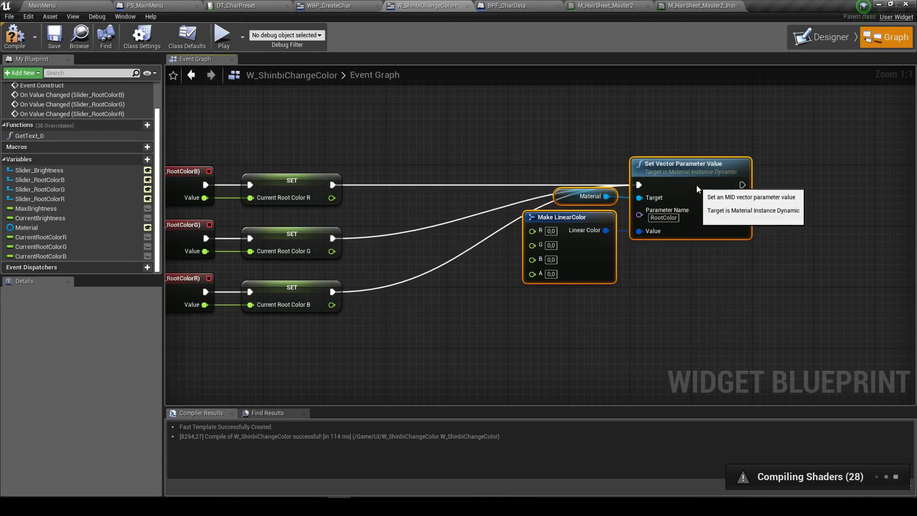
pyautogui.moveTo(423, 185); pyautogui.dragTo(371, 202, button='right')
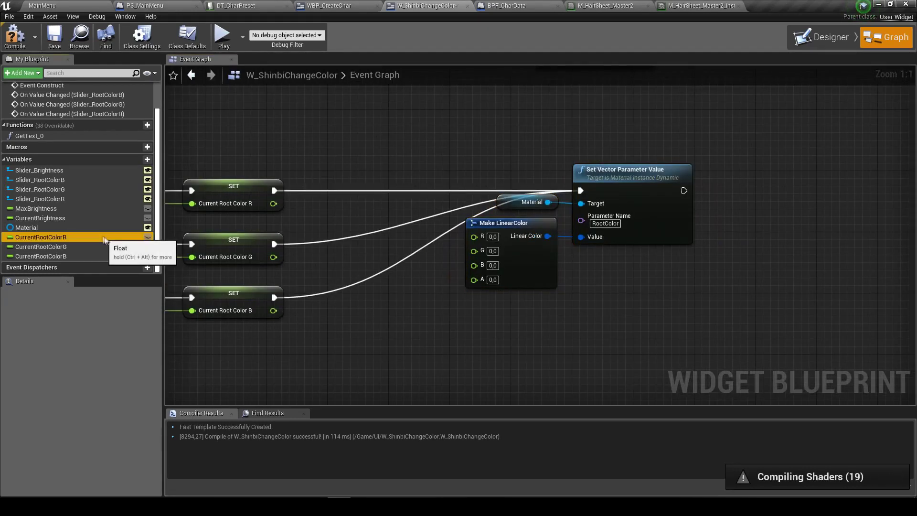
pyautogui.moveTo(40, 237); pyautogui.dragTo(475, 242)
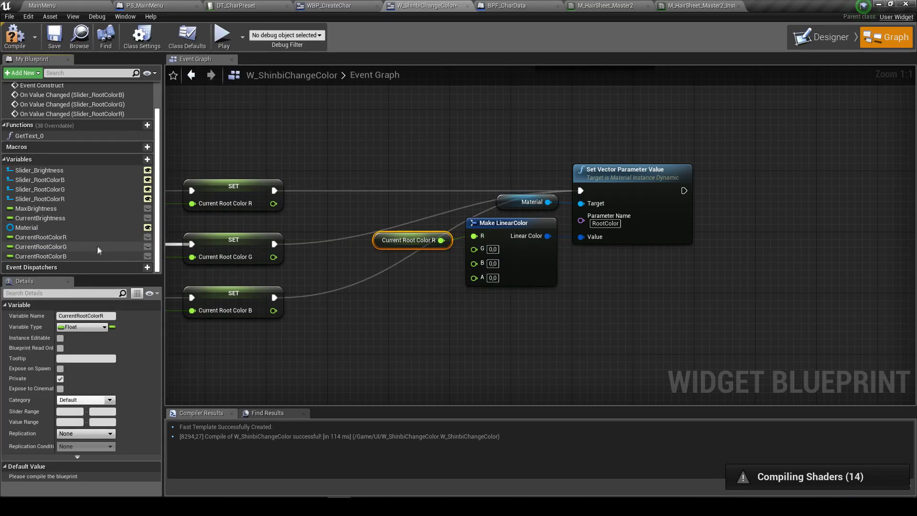
pyautogui.moveTo(41, 246); pyautogui.dragTo(474, 253)
pyautogui.moveTo(41, 256); pyautogui.dragTo(476, 266)
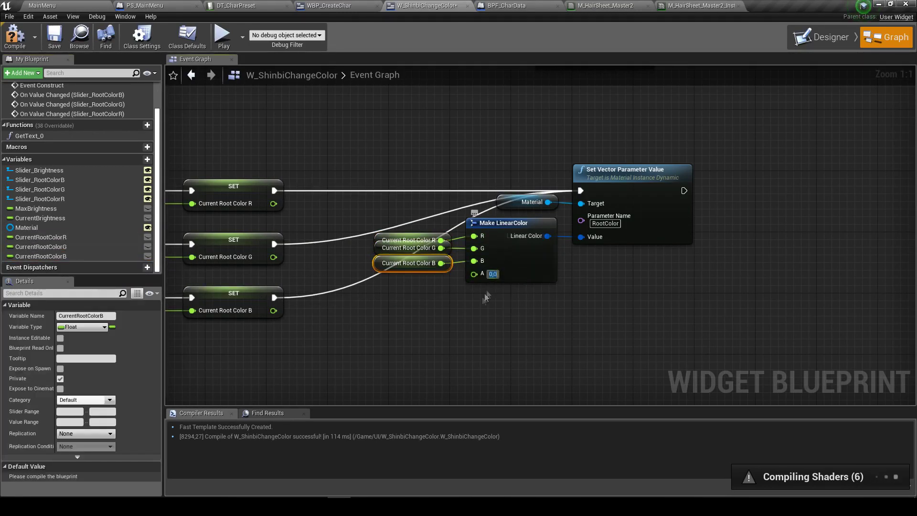
pyautogui.moveTo(378, 236); pyautogui.dragTo(378, 228)
pyautogui.click(375, 216)
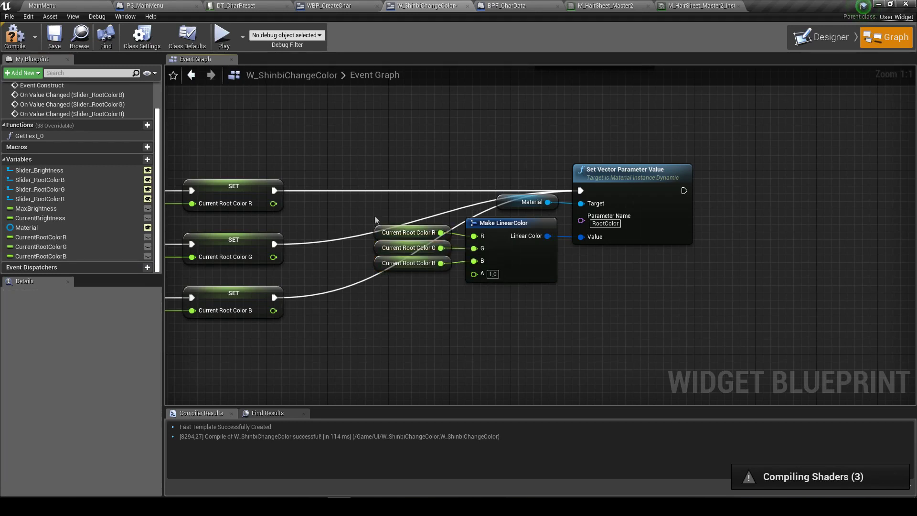
pyautogui.moveTo(375, 216); pyautogui.dragTo(409, 231, button='right')
# Compile the widget blueprint and review the hair material, BPF_CharData and WBP_CreateChar editors
pyautogui.press('F7')
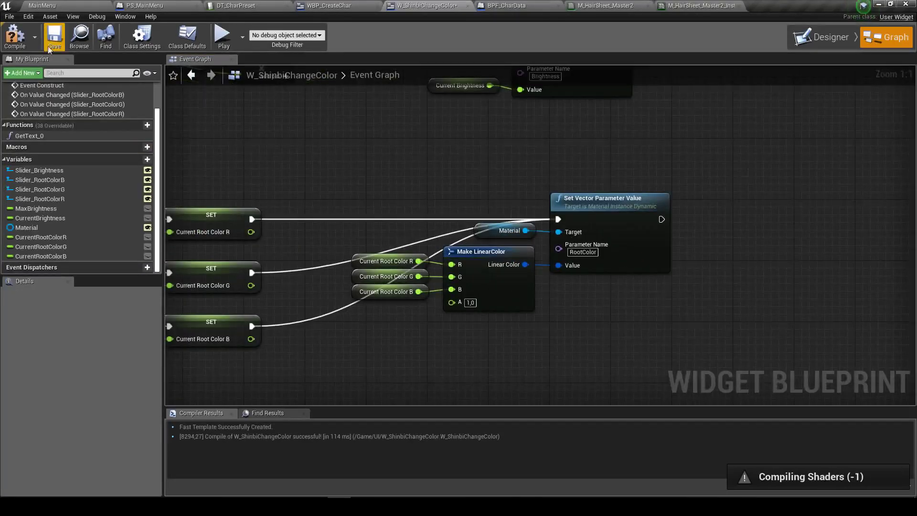
pyautogui.scroll(-3, 546, 281)
pyautogui.scroll(-1, 516, 250)
pyautogui.scroll(-1, 515, 250)
pyautogui.click(86, 4)
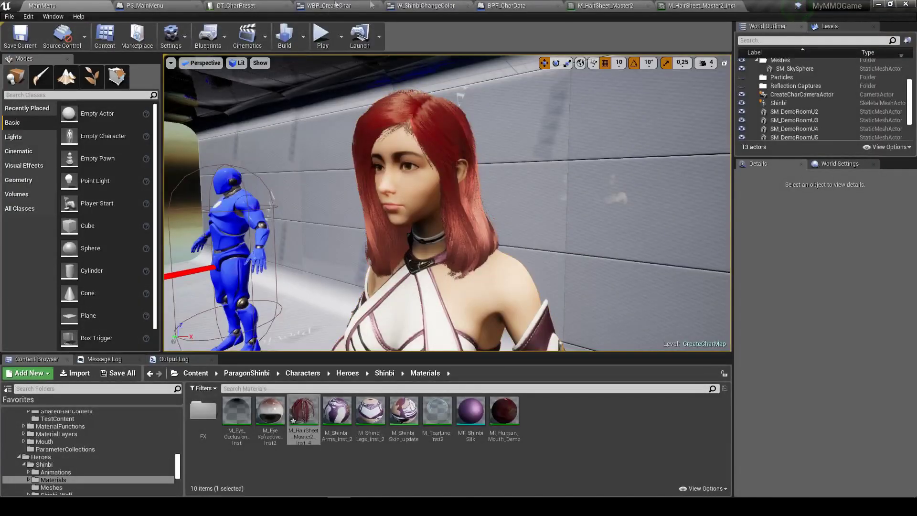
pyautogui.click(678, 5)
pyautogui.click(602, 5)
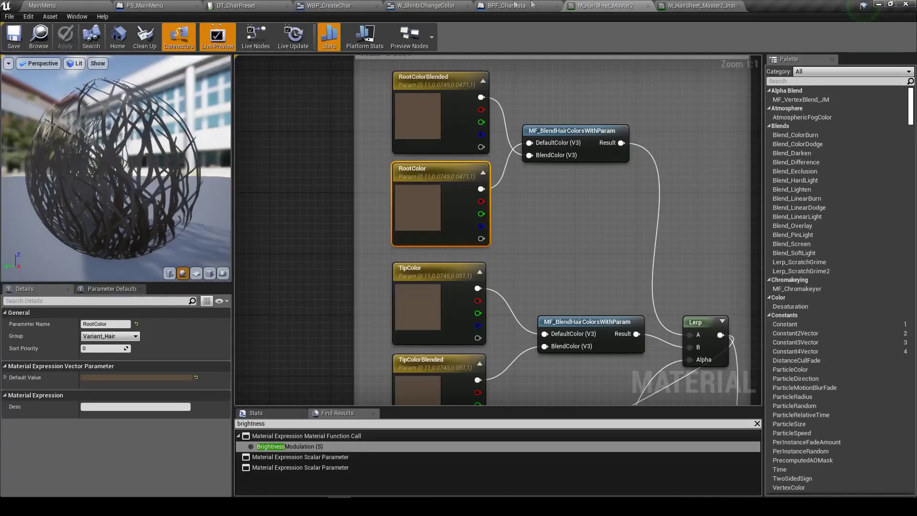
pyautogui.click(507, 5)
pyautogui.click(367, 5)
pyautogui.click(411, 5)
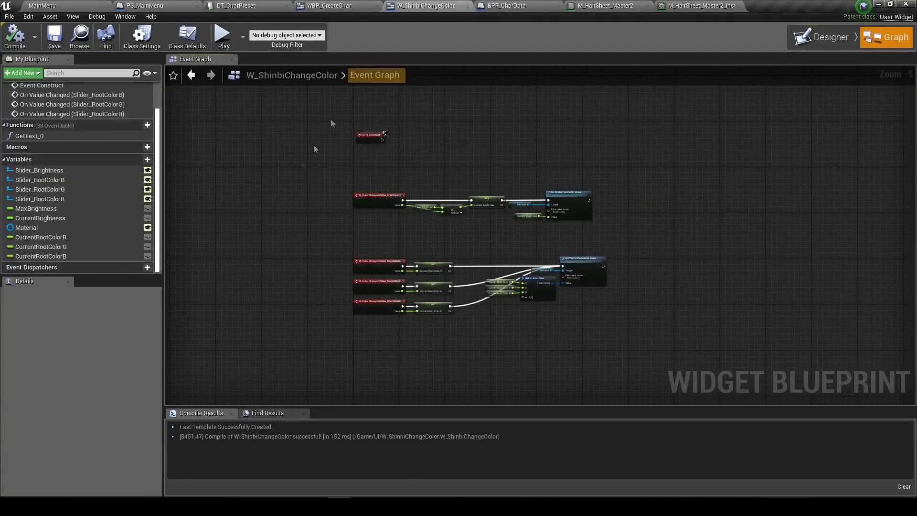
# Play-test by creating the female mage and adjusting the Change Hair Color sliders, then stop
pyautogui.click(222, 37)
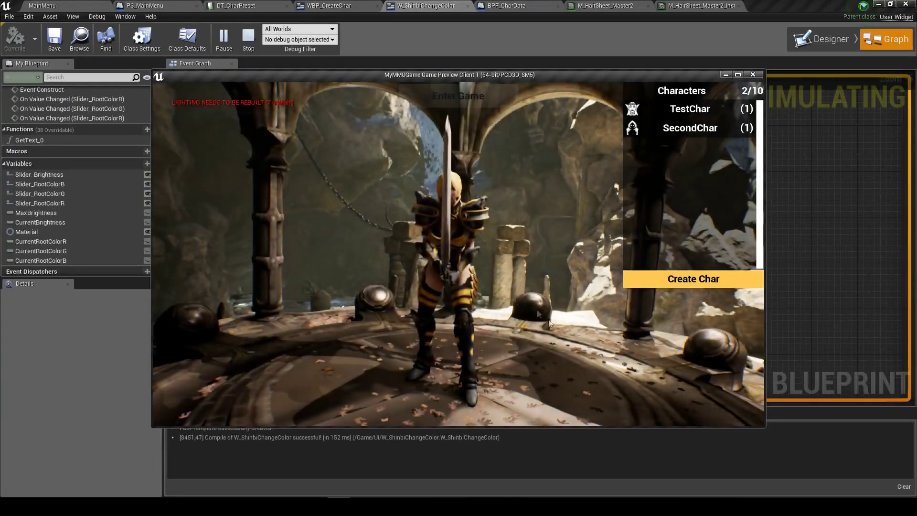
pyautogui.click(641, 283)
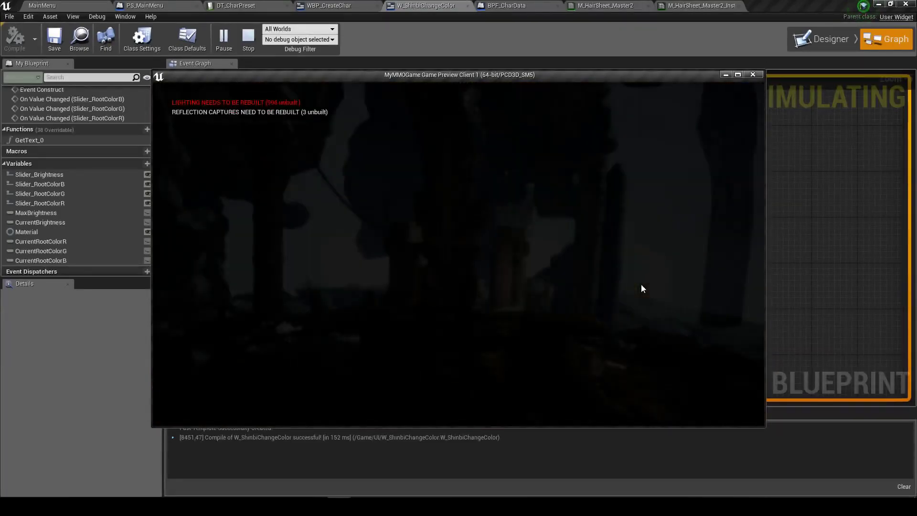
pyautogui.click(238, 244)
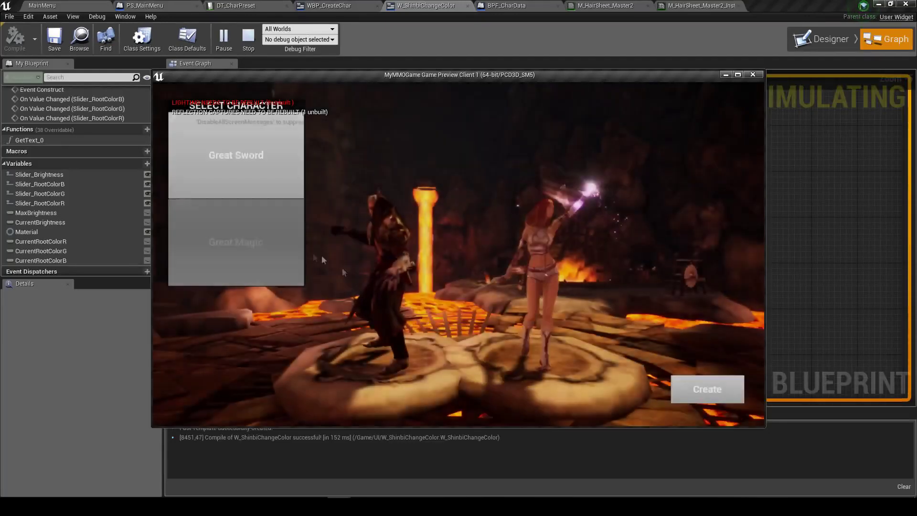
pyautogui.click(542, 260)
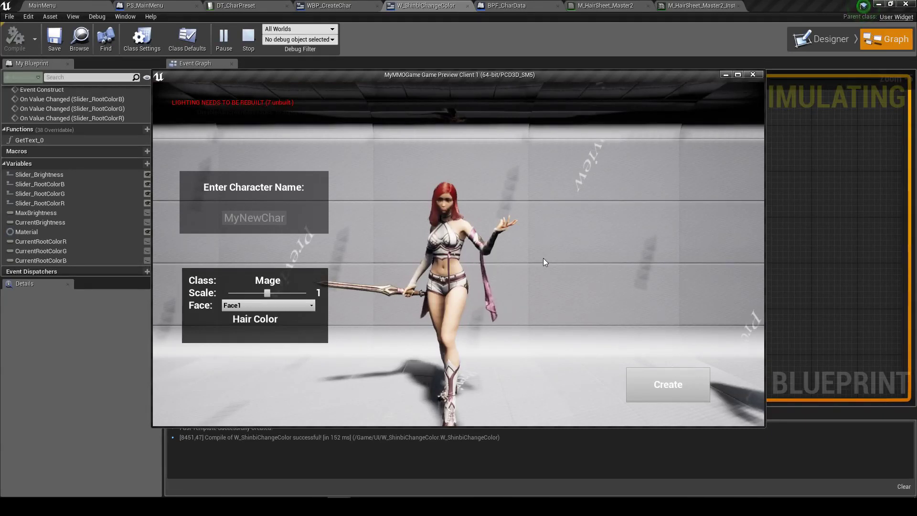
pyautogui.click(229, 321)
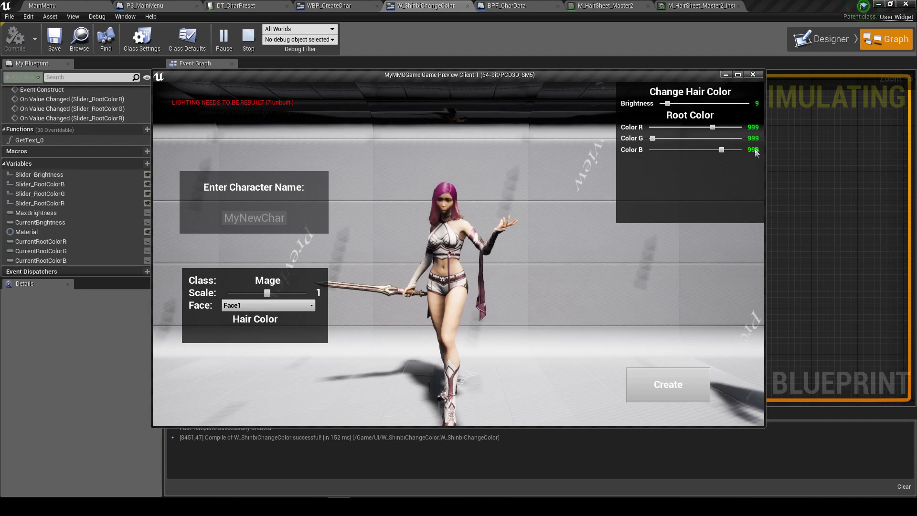
pyautogui.press('Escape')
# Add a Material getter and a GetScalarParameterValue node executed from Event Construct
pyautogui.scroll(3, 481, 180)
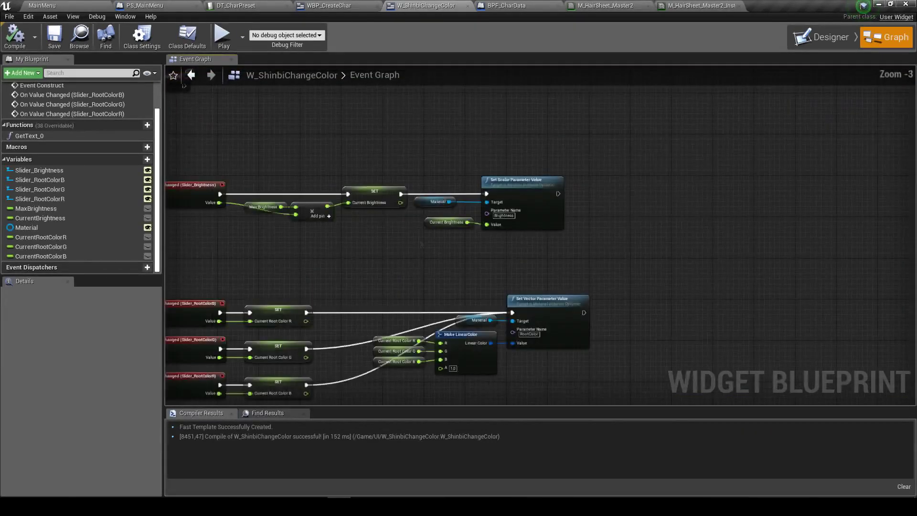
pyautogui.scroll(-5, 405, 378)
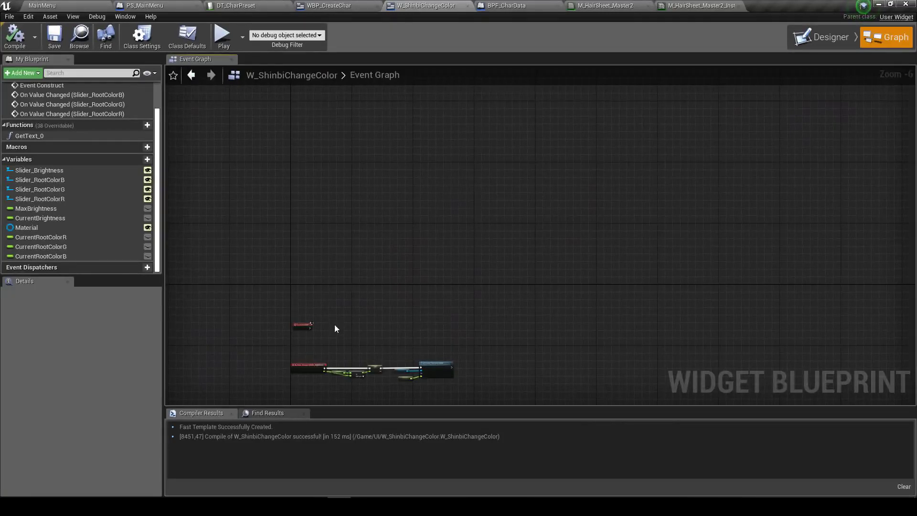
pyautogui.scroll(6, 335, 325)
pyautogui.moveTo(414, 232); pyautogui.dragTo(413, 146)
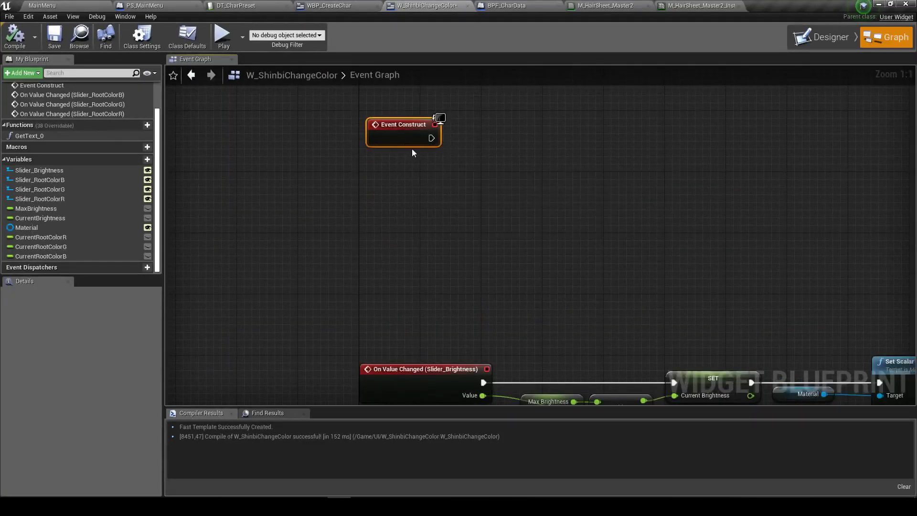
pyautogui.moveTo(542, 233); pyautogui.dragTo(402, 198, button='right')
pyautogui.scroll(-1, 475, 245)
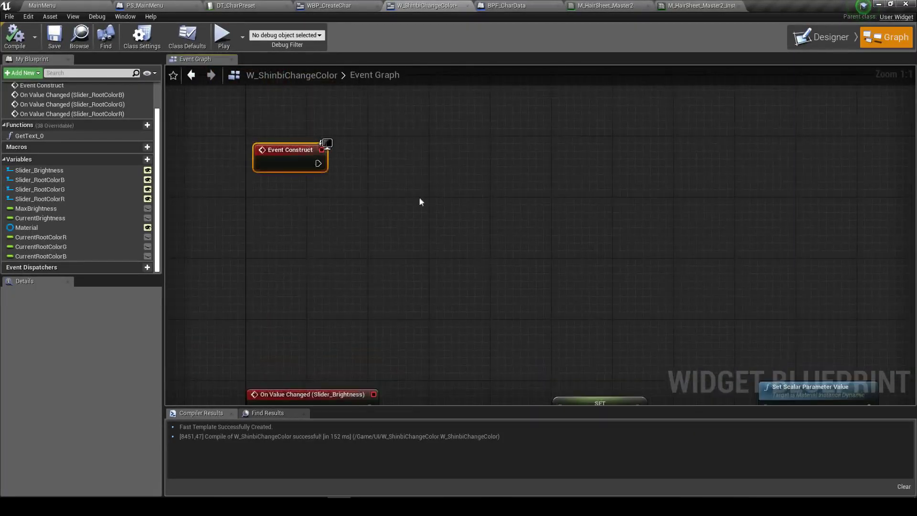
pyautogui.moveTo(402, 199); pyautogui.dragTo(438, 243, button='right')
pyautogui.moveTo(27, 227)
pyautogui.mouseDown()
pyautogui.moveTo(405, 245)
pyautogui.moveTo(298, 237)
pyautogui.moveTo(401, 225)
pyautogui.mouseUp()
pyautogui.click(308, 241)
pyautogui.scroll(1, 351, 234)
pyautogui.write('get sca')
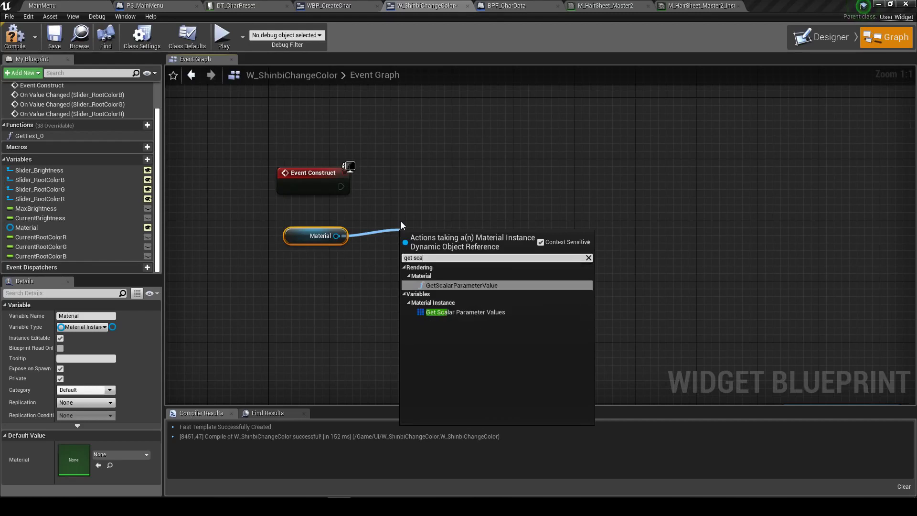
pyautogui.press('Return')
pyautogui.moveTo(487, 241); pyautogui.dragTo(487, 190)
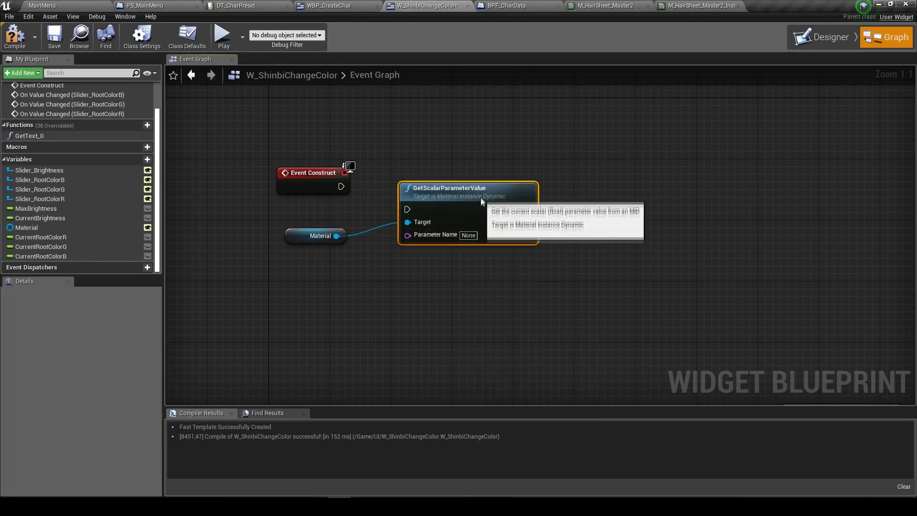
pyautogui.moveTo(340, 186)
pyautogui.mouseDown()
pyautogui.moveTo(407, 201)
pyautogui.moveTo(454, 179)
pyautogui.mouseUp()
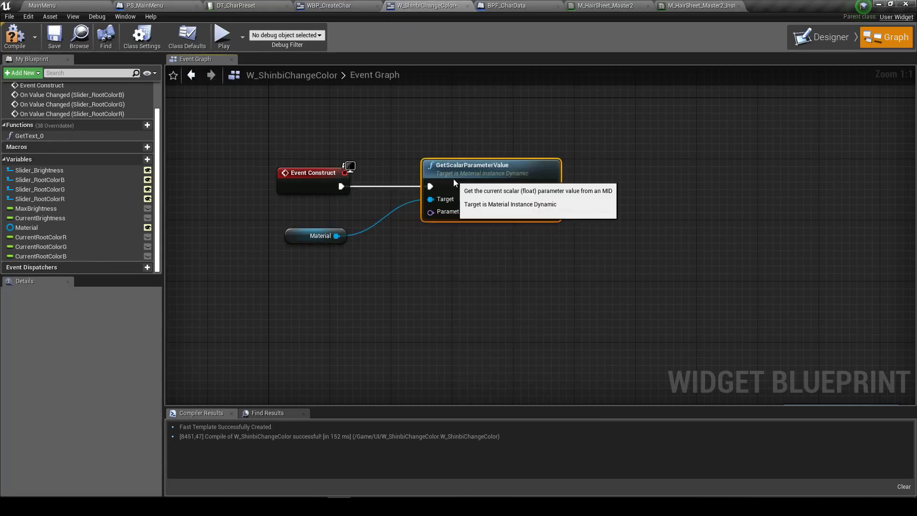
# Read the Brightness parameter into CurrentBrightness and recompile the widget blueprint
pyautogui.click(320, 236)
pyautogui.scroll(-2, 477, 242)
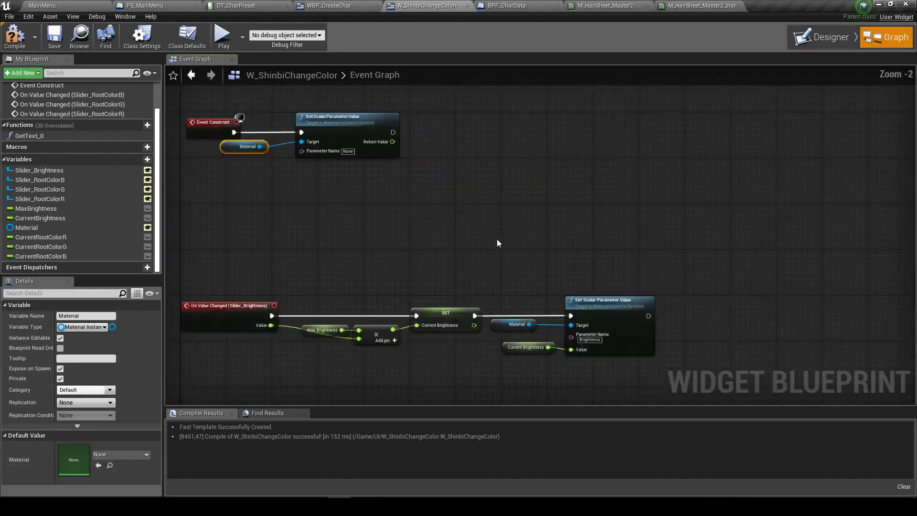
pyautogui.moveTo(497, 242); pyautogui.dragTo(491, 170, button='right')
pyautogui.hotkey('alt', 'Left')
pyautogui.write('Brightness')
pyautogui.click(579, 207)
pyautogui.moveTo(580, 208); pyautogui.dragTo(486, 234, button='right')
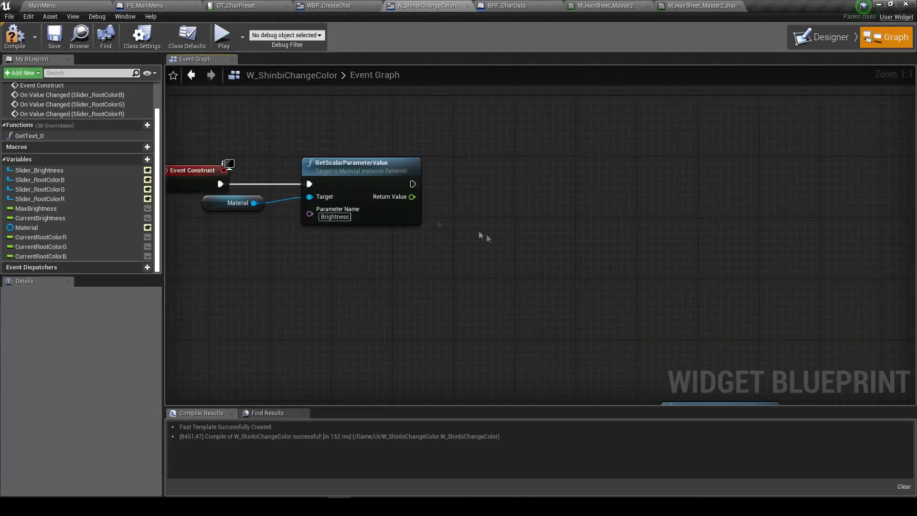
pyautogui.moveTo(56, 218); pyautogui.dragTo(411, 196)
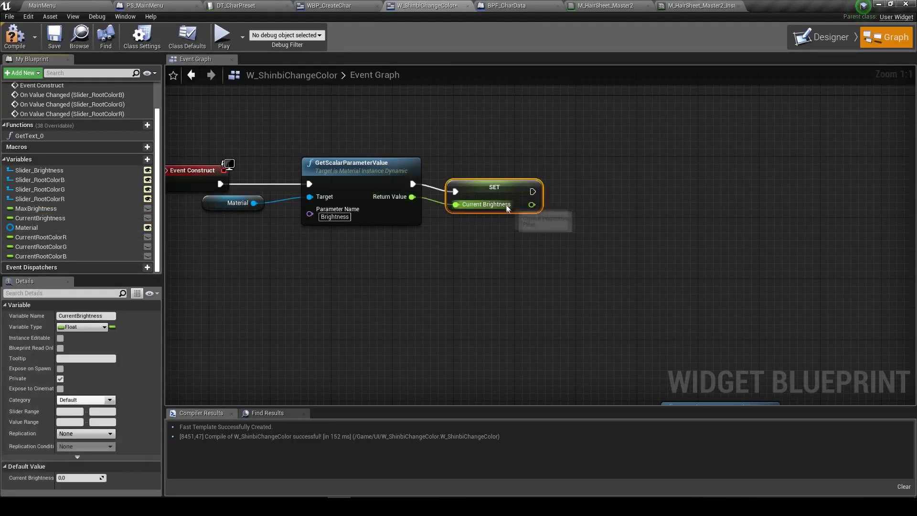
pyautogui.scroll(-2, 497, 184)
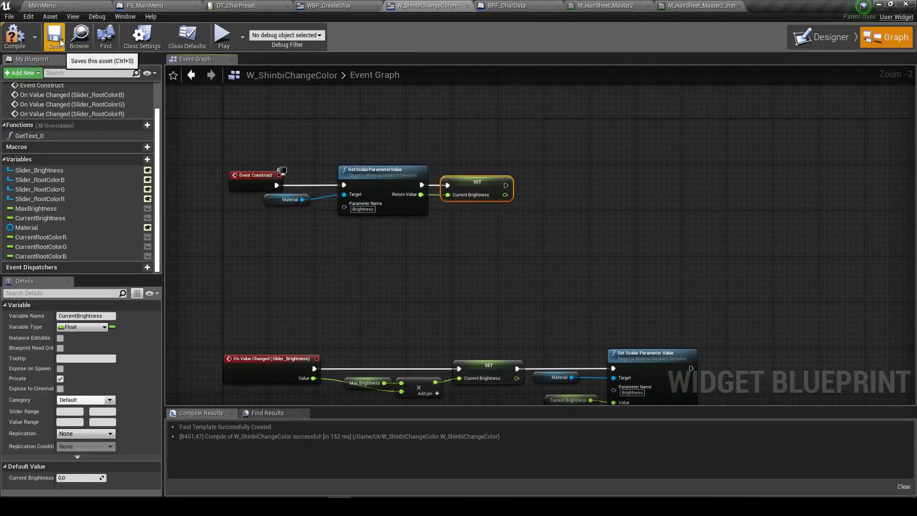
pyautogui.click(15, 36)
pyautogui.click(419, 222)
pyautogui.moveTo(484, 273)
pyautogui.mouseDown(button='right')
pyautogui.moveTo(467, 218)
pyautogui.moveTo(497, 218)
pyautogui.moveTo(451, 198)
pyautogui.mouseUp(button='right')
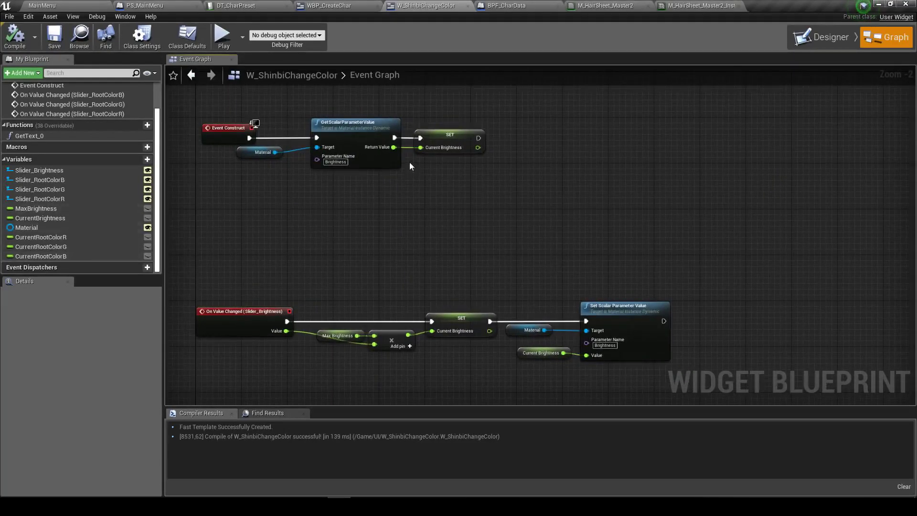
# Divide Current Brightness by 10.0 with a float division node
pyautogui.moveTo(476, 150); pyautogui.dragTo(506, 160)
pyautogui.write('/')
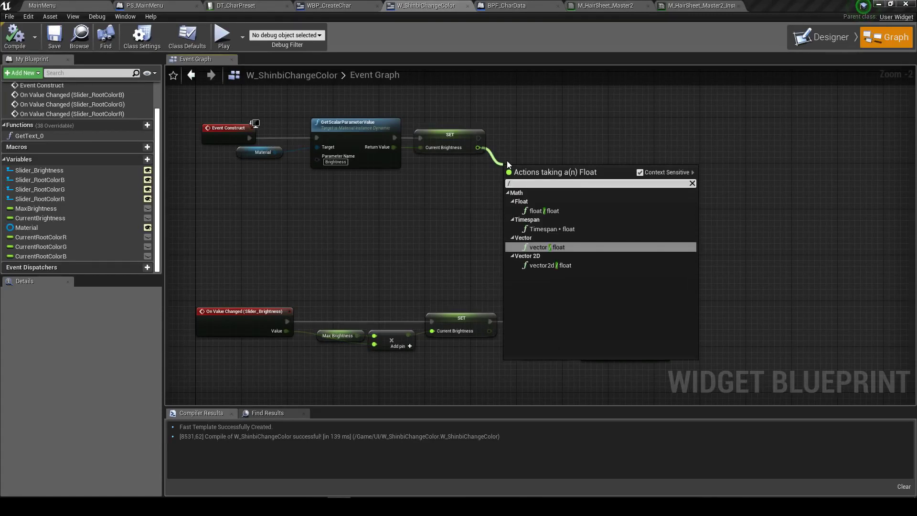
pyautogui.click(543, 210)
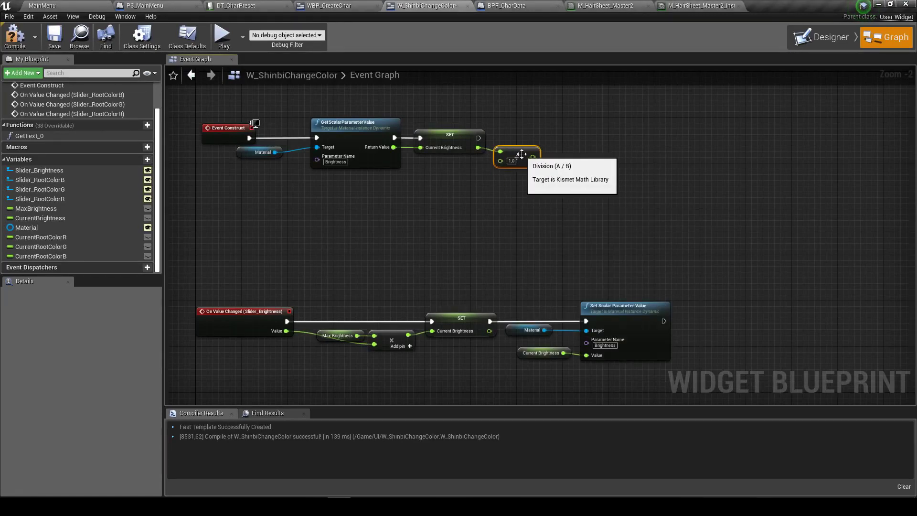
pyautogui.write('10')
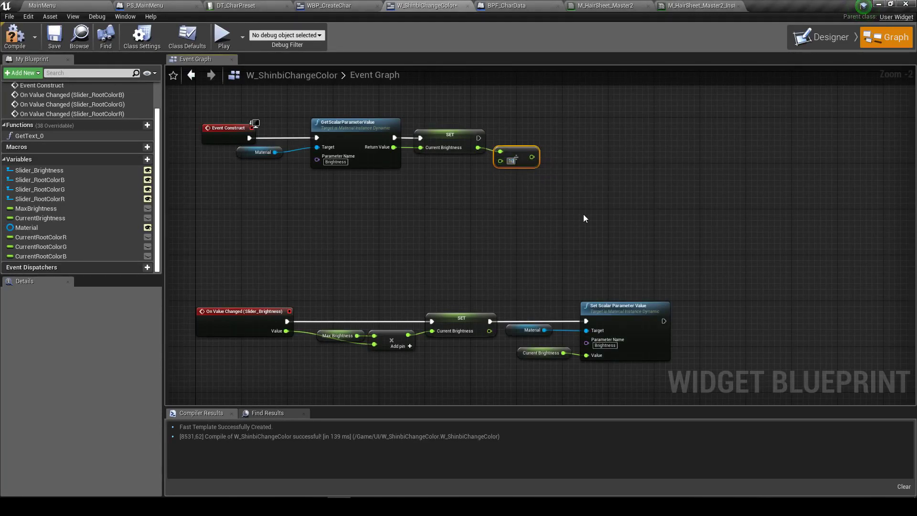
pyautogui.click(487, 182)
pyautogui.scroll(2, 487, 181)
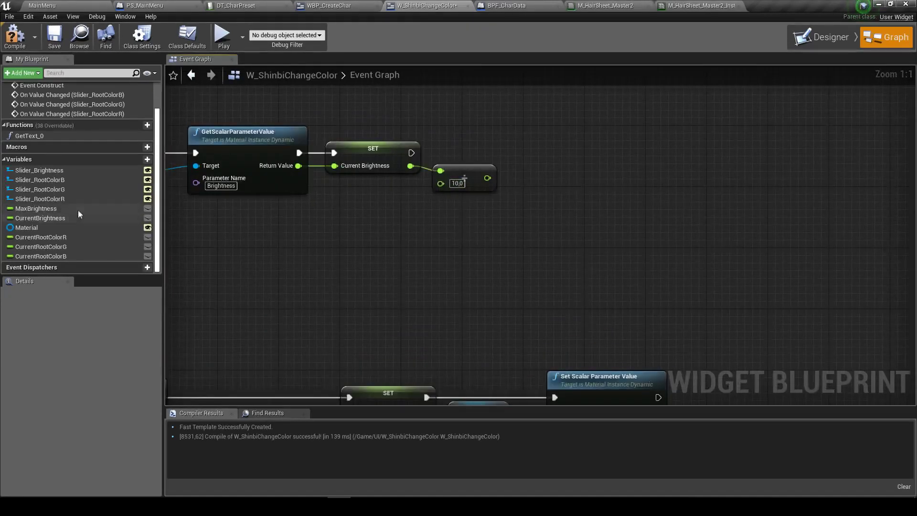
pyautogui.scroll(-2, 345, 200)
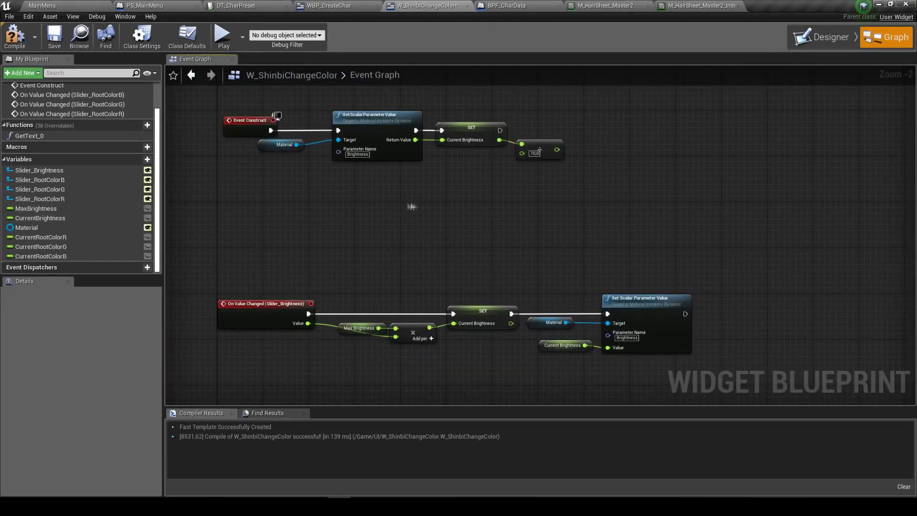
pyautogui.scroll(2, 88, 191)
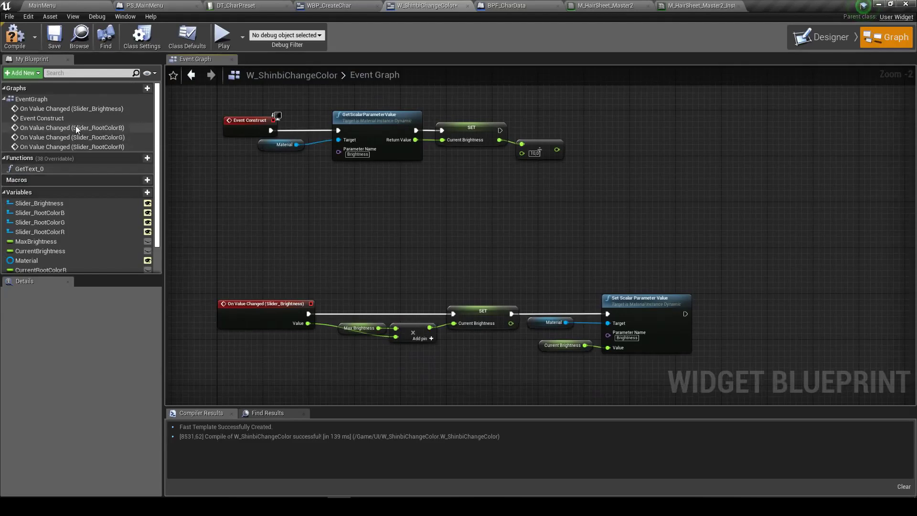
# Set Slider_Brightness's value to the divided brightness, running after the Current Brightness SET
pyautogui.moveTo(59, 204); pyautogui.dragTo(491, 152)
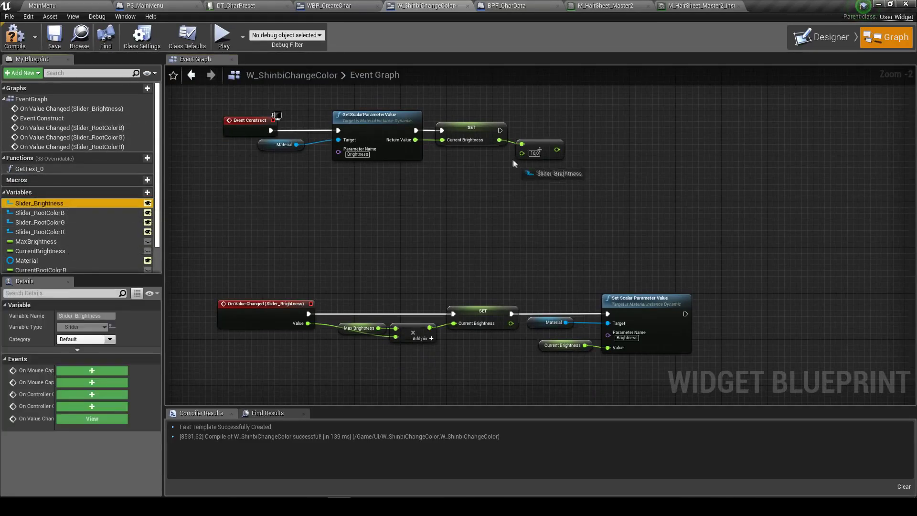
pyautogui.click(509, 164)
pyautogui.moveTo(526, 152)
pyautogui.mouseDown()
pyautogui.moveTo(518, 195)
pyautogui.moveTo(598, 185)
pyautogui.mouseUp()
pyautogui.write('set')
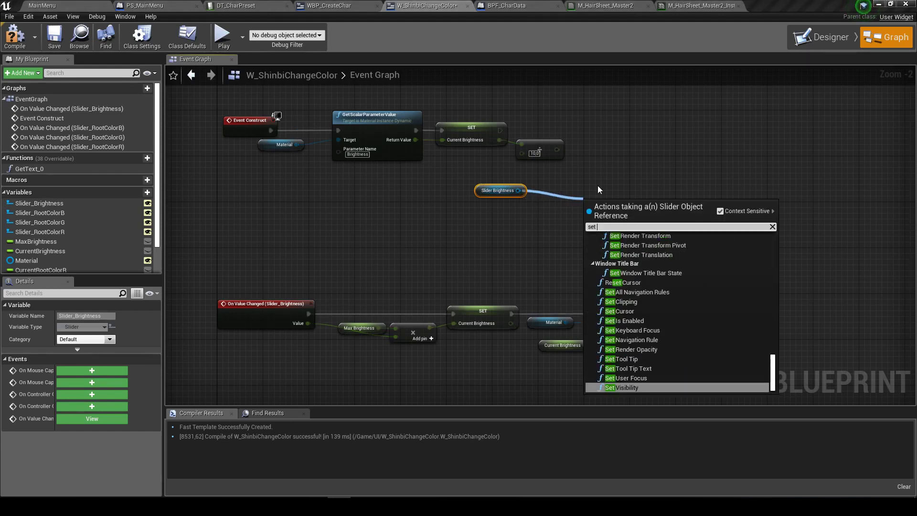
pyautogui.write(' value')
pyautogui.press('Return')
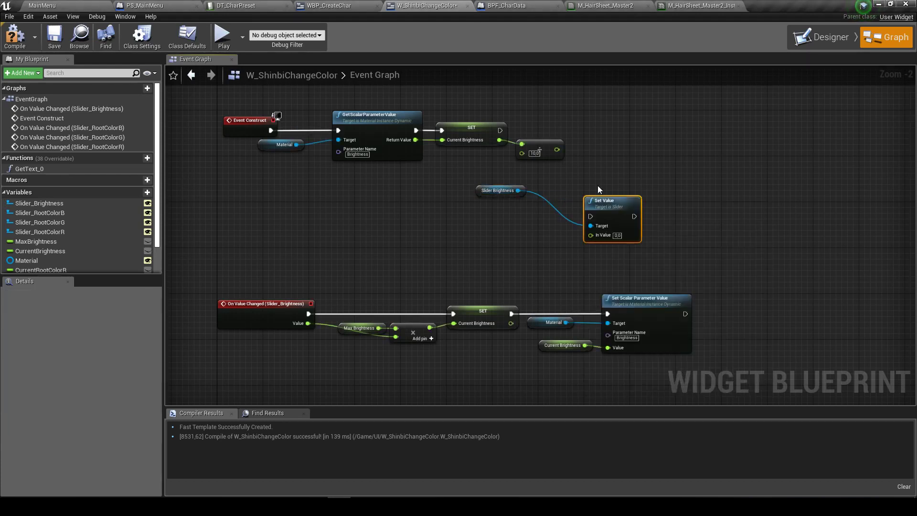
pyautogui.moveTo(612, 205); pyautogui.dragTo(613, 132)
pyautogui.scroll(2, 548, 204)
pyautogui.moveTo(504, 214); pyautogui.dragTo(558, 230)
pyautogui.moveTo(427, 188)
pyautogui.mouseDown()
pyautogui.moveTo(556, 204)
pyautogui.moveTo(601, 167)
pyautogui.mouseUp()
# Tidy the Slider Brightness, Set Value and division nodes in the construct chain
pyautogui.moveTo(399, 266)
pyautogui.mouseDown()
pyautogui.moveTo(510, 195)
pyautogui.moveTo(525, 199)
pyautogui.moveTo(502, 228)
pyautogui.moveTo(519, 228)
pyautogui.mouseUp()
pyautogui.moveTo(726, 160); pyautogui.dragTo(530, 210)
pyautogui.moveTo(631, 168); pyautogui.dragTo(561, 168)
pyautogui.click(468, 253)
pyautogui.scroll(-4, 467, 253)
pyautogui.scroll(3, 491, 218)
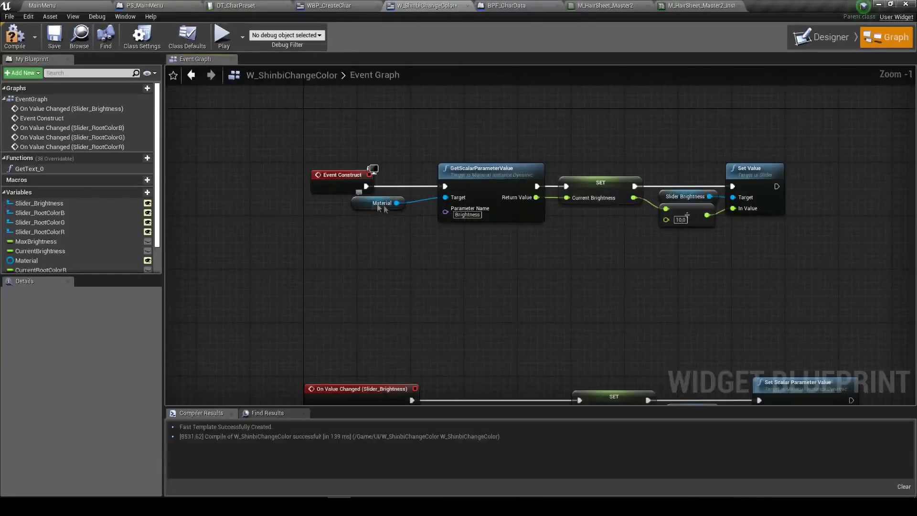
pyautogui.click(381, 205)
pyautogui.moveTo(857, 253); pyautogui.dragTo(630, 253, button='right')
pyautogui.scroll(1, 630, 253)
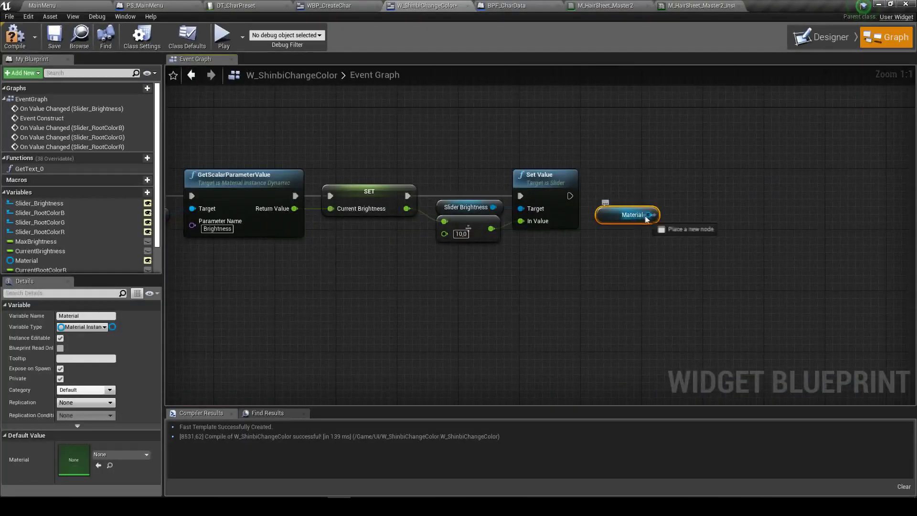
# Add a GetVectorParameterValue node named RootColor from Material, executed after Set Value
pyautogui.moveTo(648, 214); pyautogui.dragTo(694, 194)
pyautogui.write('getve')
pyautogui.press('Return')
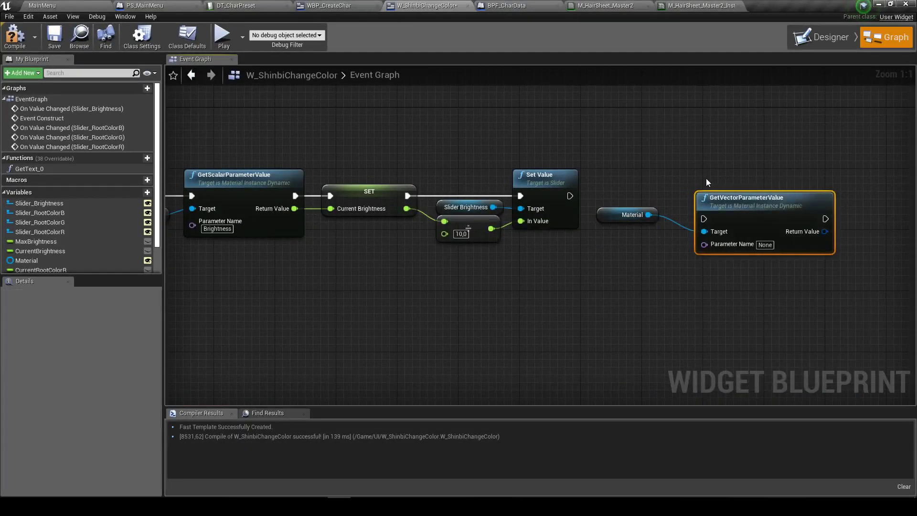
pyautogui.moveTo(569, 196); pyautogui.dragTo(704, 196)
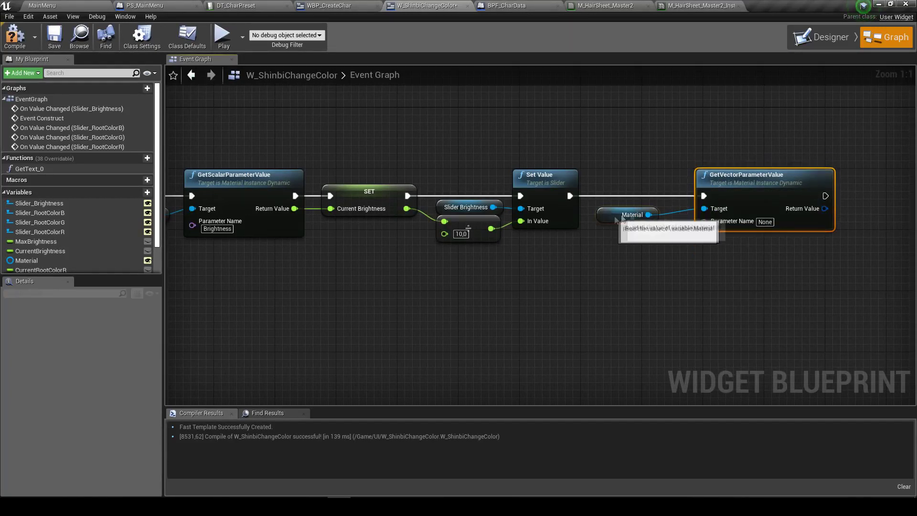
pyautogui.click(629, 214)
pyautogui.scroll(-3, 549, 239)
pyautogui.scroll(3, 497, 245)
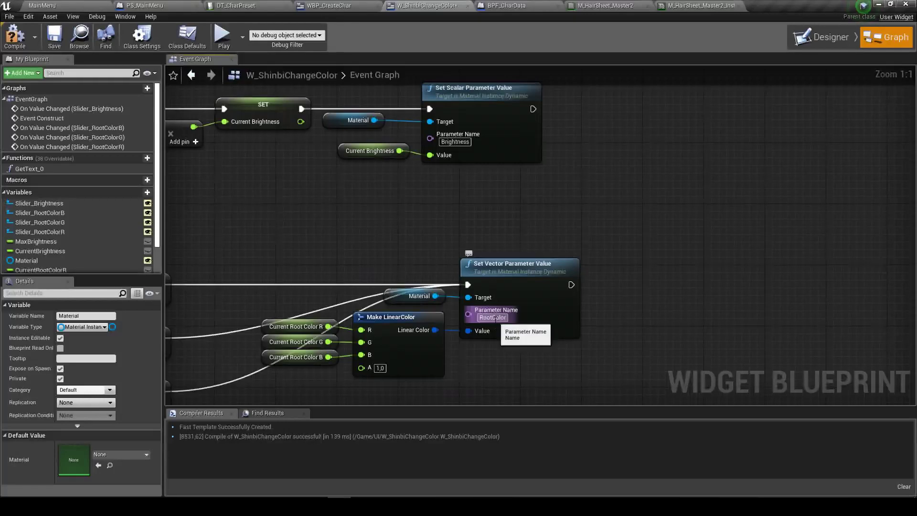
pyautogui.scroll(-2, 497, 244)
pyautogui.moveTo(567, 280); pyautogui.dragTo(573, 162, button='right')
pyautogui.scroll(1, 572, 163)
pyautogui.click(578, 155)
pyautogui.write('RootColor')
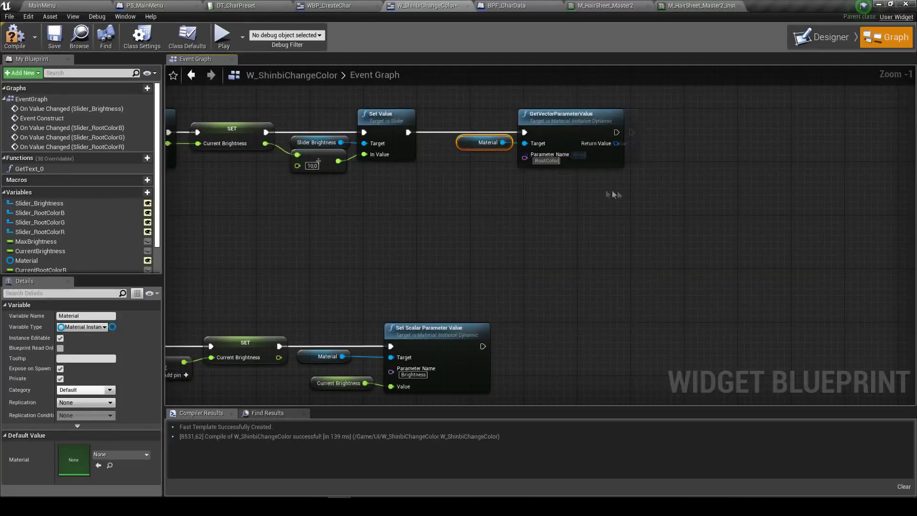
pyautogui.scroll(-1, 563, 255)
pyautogui.scroll(1, 587, 222)
pyautogui.scroll(1, 586, 221)
# Split the RootColor return value with a Break LinearColor node
pyautogui.moveTo(576, 167); pyautogui.dragTo(598, 180)
pyautogui.click(652, 318)
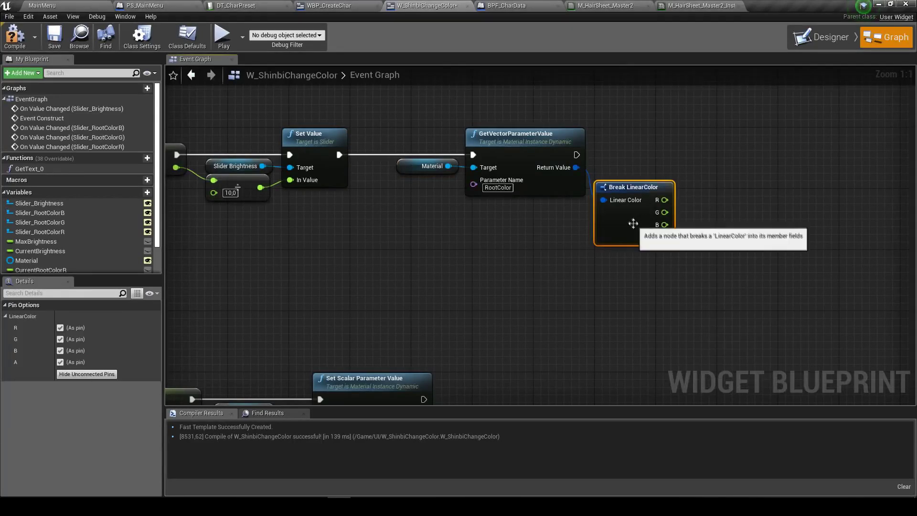
pyautogui.scroll(-3, 637, 195)
pyautogui.moveTo(638, 196); pyautogui.dragTo(649, 156, button='right')
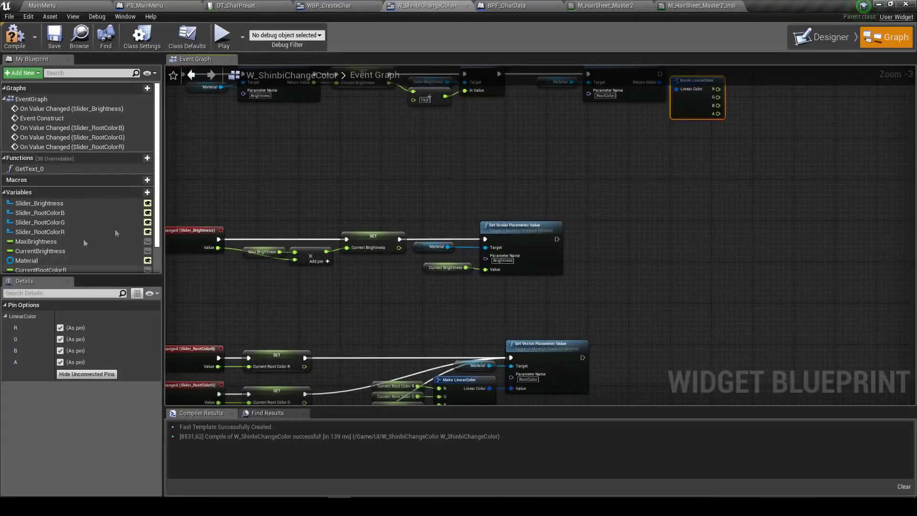
pyautogui.scroll(-2, 51, 256)
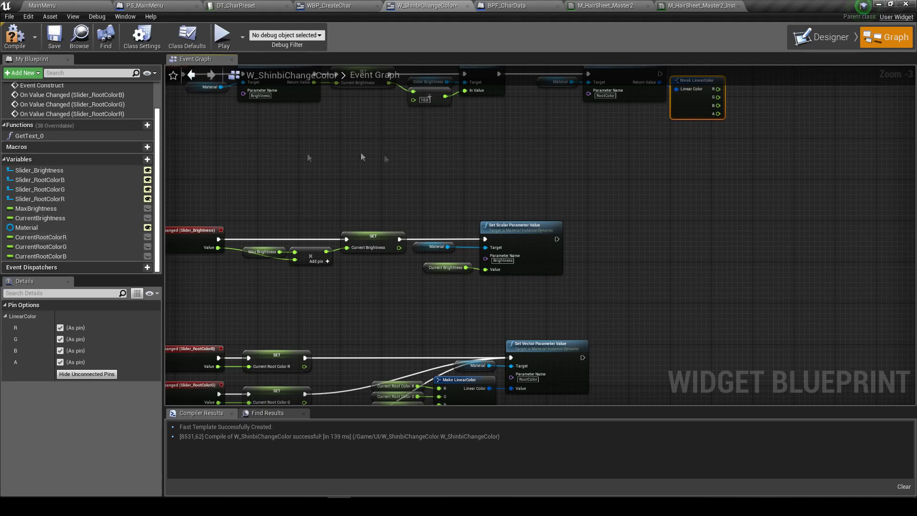
pyautogui.press('Home')
# Store the R, G and B channels in chained CurrentRootColorR, G and B SET nodes
pyautogui.moveTo(95, 237); pyautogui.dragTo(476, 217)
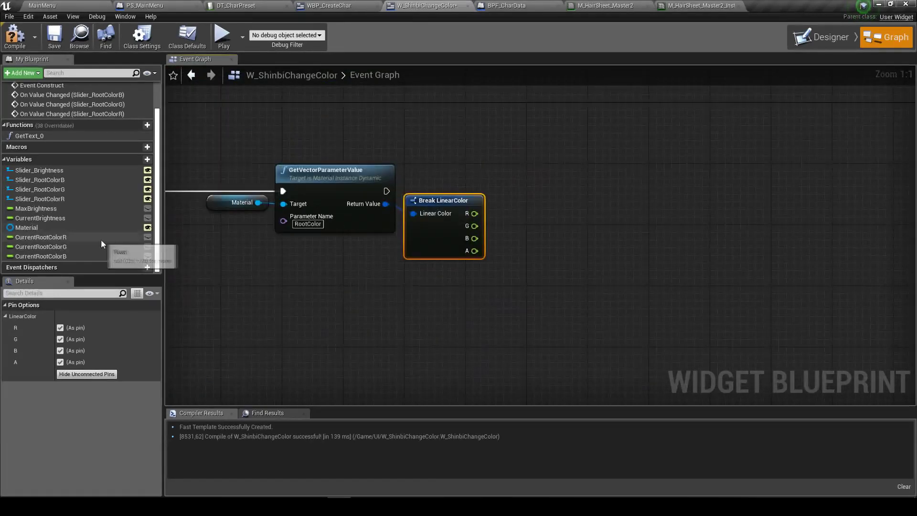
pyautogui.moveTo(556, 205); pyautogui.dragTo(554, 186)
pyautogui.moveTo(386, 191); pyautogui.dragTo(514, 191)
pyautogui.moveTo(75, 246)
pyautogui.mouseDown()
pyautogui.moveTo(511, 239)
pyautogui.moveTo(473, 226)
pyautogui.mouseUp()
pyautogui.moveTo(590, 219); pyautogui.dragTo(669, 187)
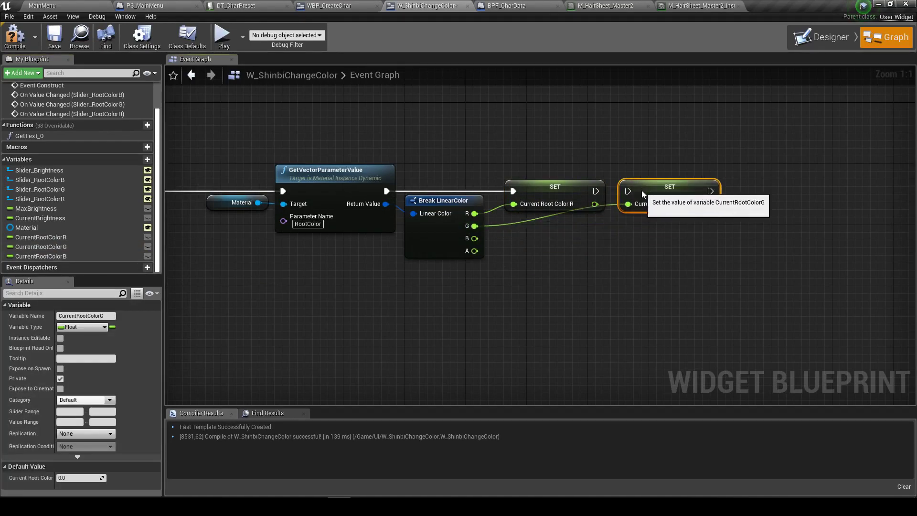
pyautogui.moveTo(596, 191); pyautogui.dragTo(660, 186)
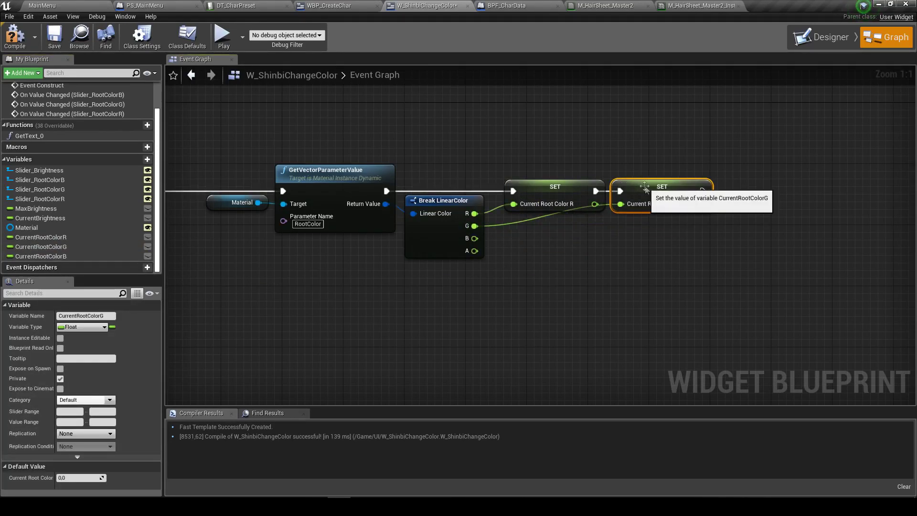
pyautogui.moveTo(40, 256); pyautogui.dragTo(374, 273)
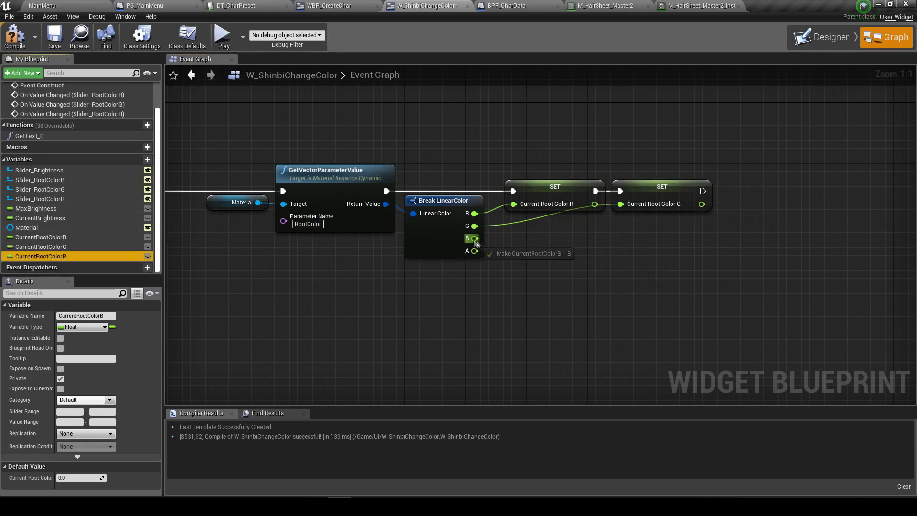
pyautogui.moveTo(492, 255); pyautogui.dragTo(475, 239)
pyautogui.moveTo(644, 238); pyautogui.dragTo(769, 186)
pyautogui.moveTo(691, 192); pyautogui.dragTo(728, 192)
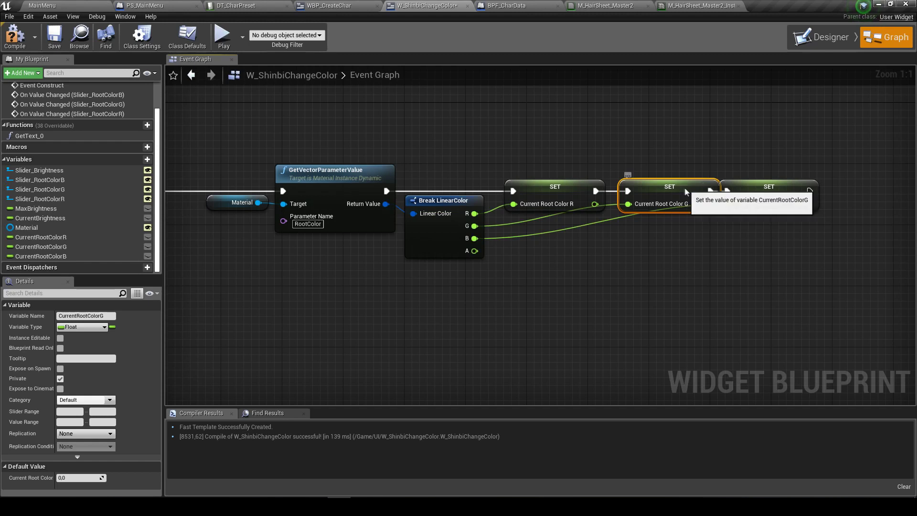
pyautogui.click(695, 253)
pyautogui.scroll(-1, 540, 293)
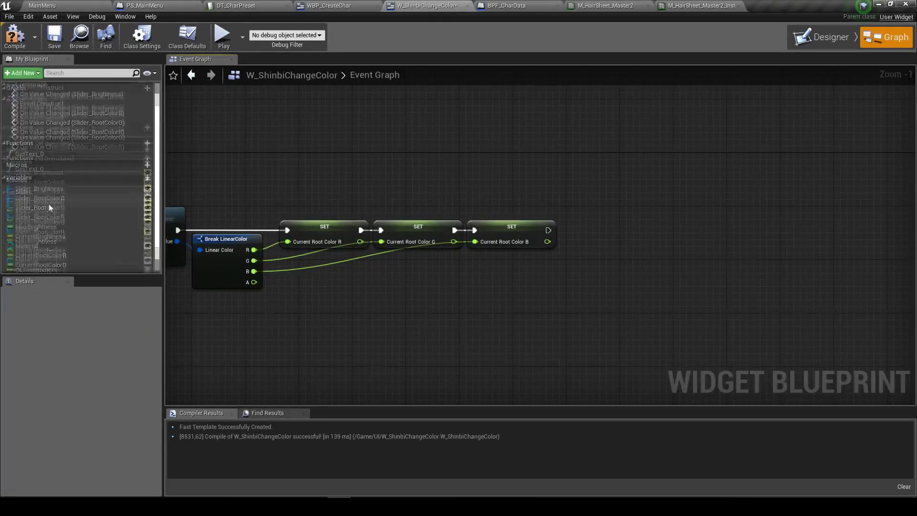
# Add Slider_RootColorR, G and B getters to the graph, stacked in R, G, B order
pyautogui.moveTo(39, 179); pyautogui.dragTo(345, 285)
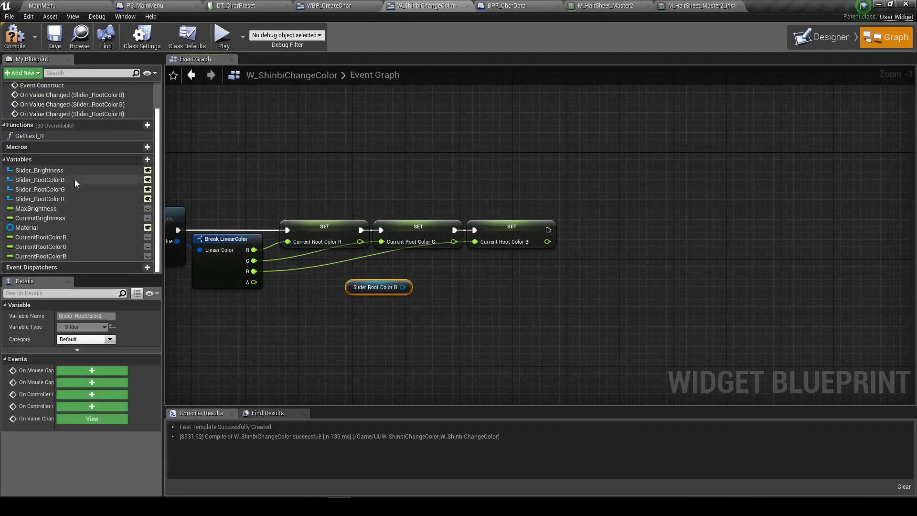
pyautogui.moveTo(76, 188)
pyautogui.mouseDown()
pyautogui.moveTo(330, 314)
pyautogui.moveTo(346, 306)
pyautogui.mouseUp()
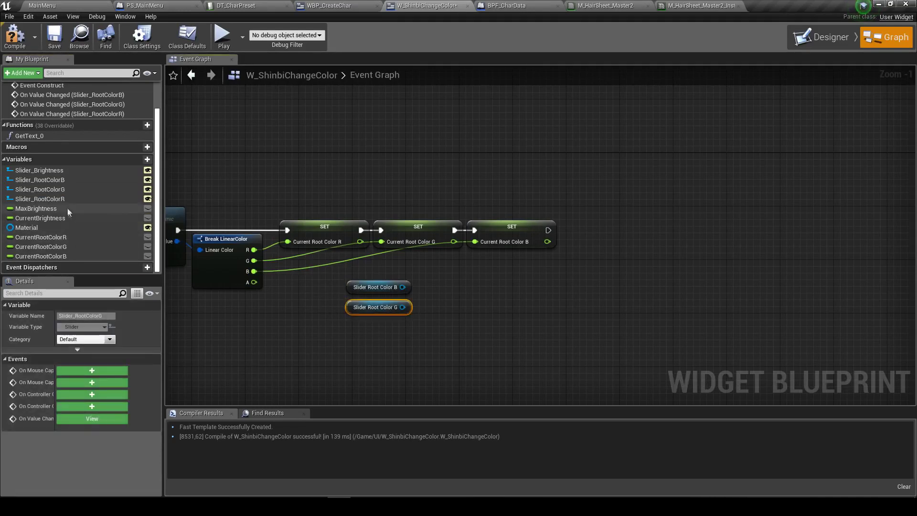
pyautogui.moveTo(52, 199); pyautogui.dragTo(357, 359)
pyautogui.scroll(1, 346, 327)
pyautogui.moveTo(345, 325)
pyautogui.mouseDown()
pyautogui.moveTo(347, 271)
pyautogui.moveTo(345, 321)
pyautogui.moveTo(349, 282)
pyautogui.mouseUp()
pyautogui.keyDown('ctrl'); pyautogui.click(349, 304); pyautogui.keyUp('ctrl')
pyautogui.click(461, 280)
# Add a Set Value for the red slider after SET Current Root Color B, fed by CurrentRootColorR
pyautogui.moveTo(407, 266); pyautogui.dragTo(459, 276)
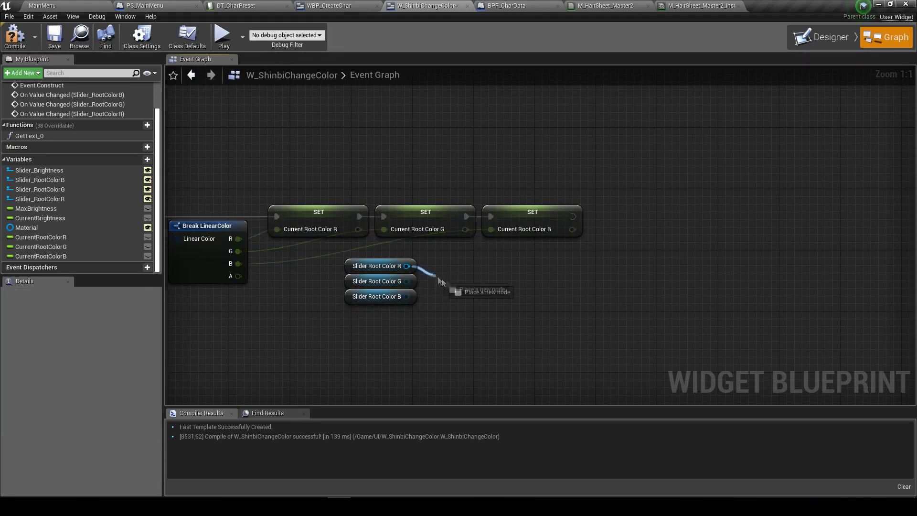
pyautogui.write('set valu')
pyautogui.press('Return')
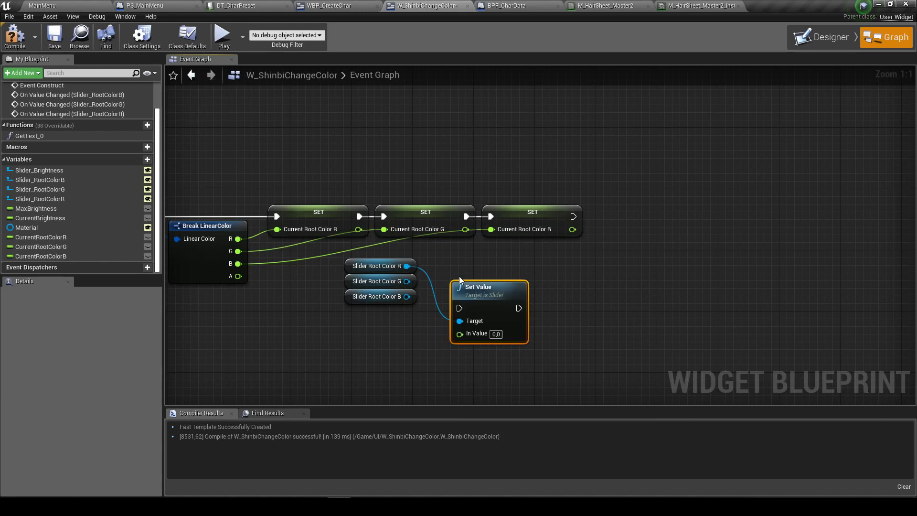
pyautogui.moveTo(501, 304)
pyautogui.mouseDown()
pyautogui.moveTo(676, 219)
pyautogui.moveTo(587, 274)
pyautogui.mouseUp()
pyautogui.click(377, 296)
pyautogui.moveTo(567, 276); pyautogui.dragTo(652, 214)
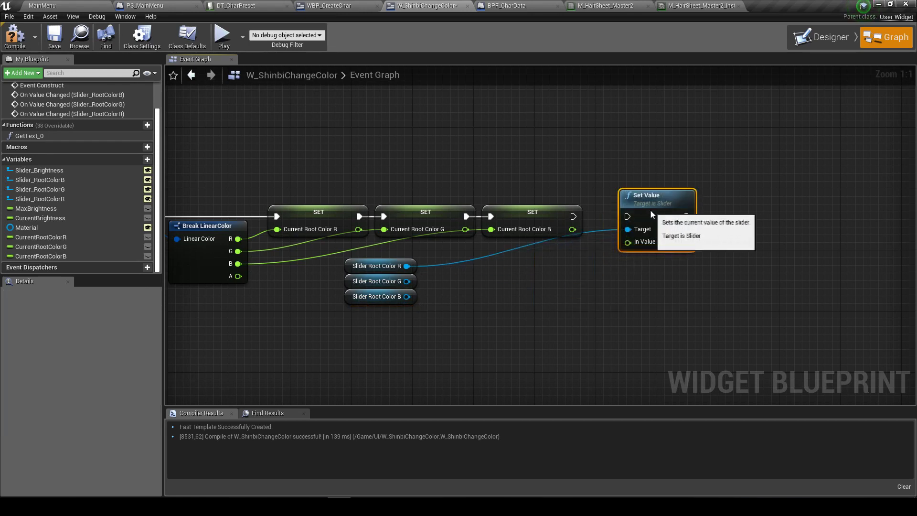
pyautogui.moveTo(573, 217)
pyautogui.mouseDown()
pyautogui.moveTo(627, 216)
pyautogui.moveTo(695, 196)
pyautogui.mouseUp()
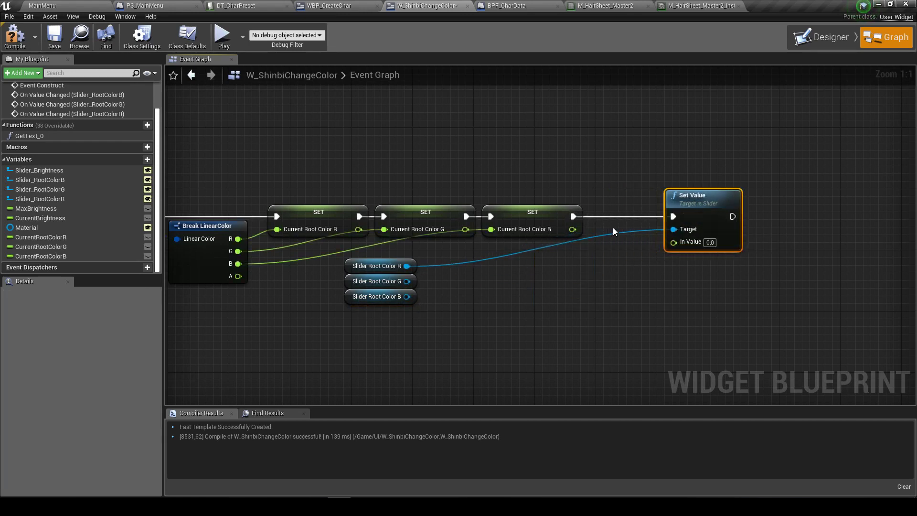
pyautogui.moveTo(41, 237); pyautogui.dragTo(668, 241)
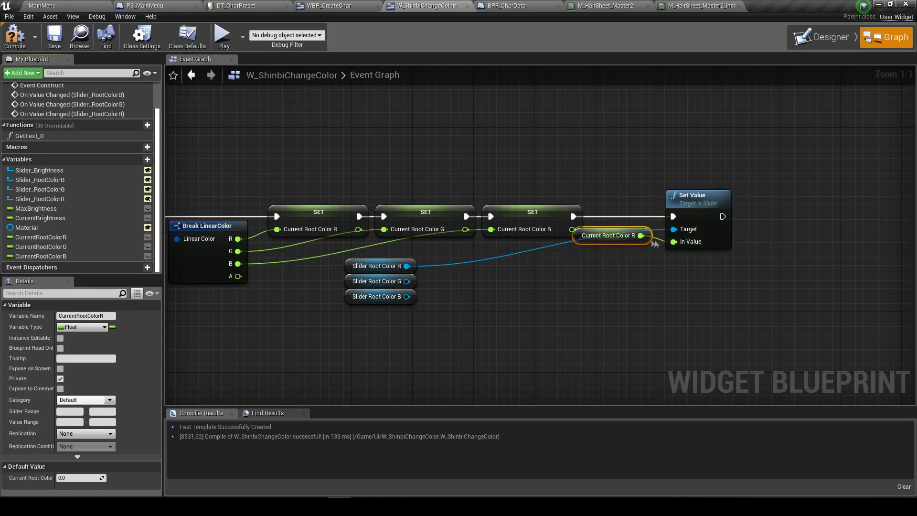
pyautogui.moveTo(588, 239); pyautogui.dragTo(444, 270)
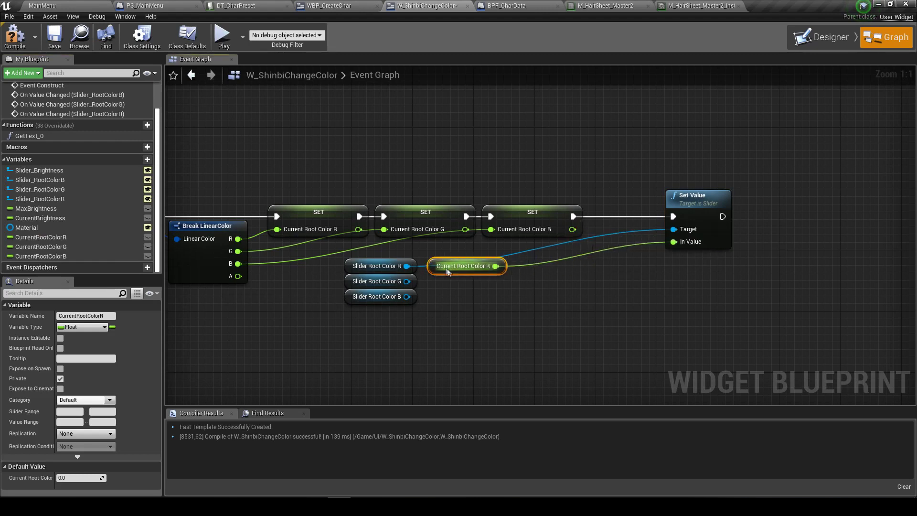
# Duplicate the Set Value node twice and chain all three in sequence
pyautogui.click(682, 200)
pyautogui.moveTo(736, 231); pyautogui.dragTo(571, 237, button='right')
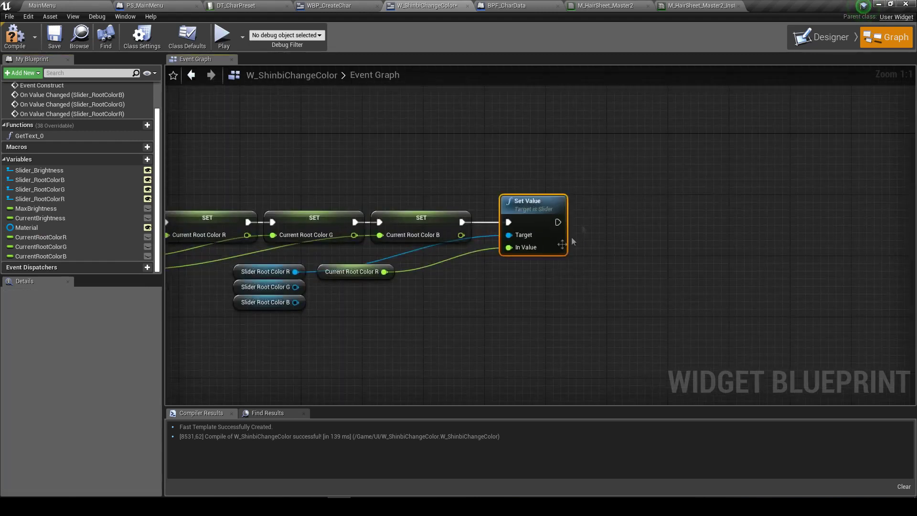
pyautogui.hotkey('ctrl', 'w')
pyautogui.hotkey('ctrl', 'w')
pyautogui.moveTo(557, 222); pyautogui.dragTo(599, 222)
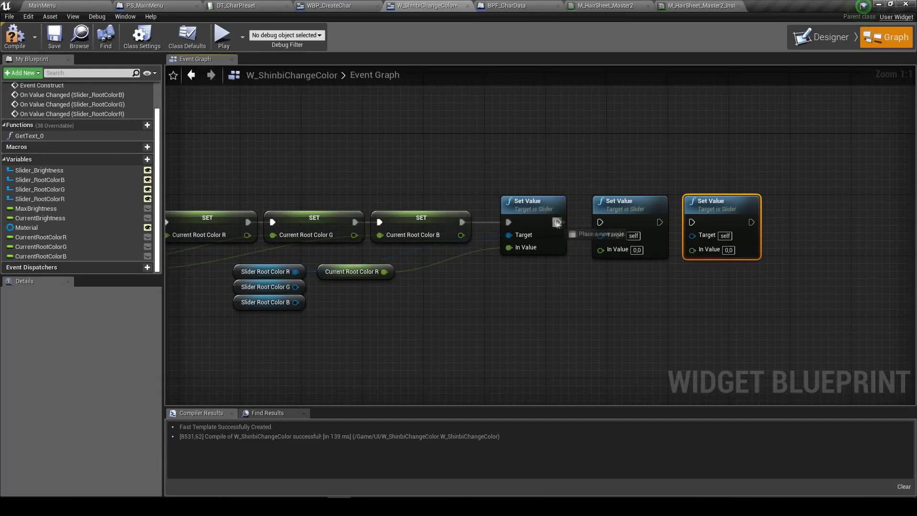
pyautogui.moveTo(658, 223); pyautogui.dragTo(691, 222)
pyautogui.moveTo(616, 229); pyautogui.dragTo(639, 199, button='right')
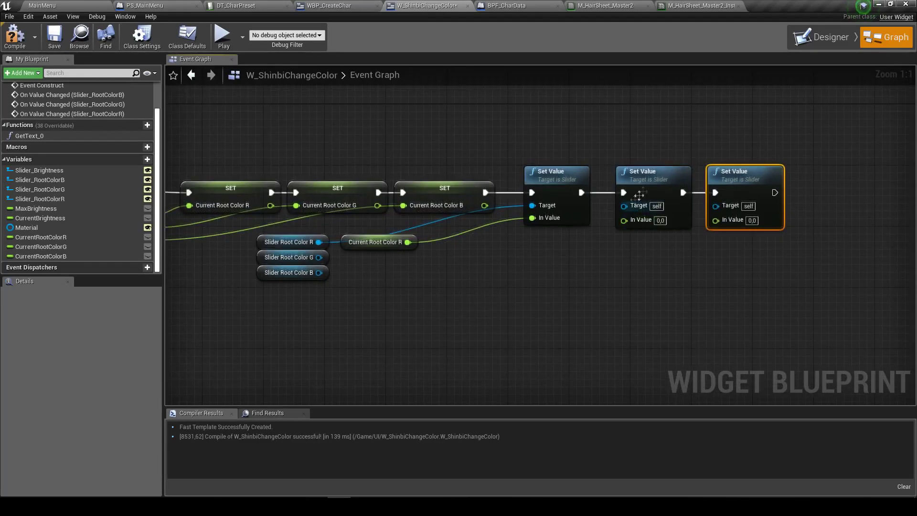
# Target Slider Root Color G and B on the copies, fed by CurrentRootColorG and CurrentRootColorB
pyautogui.click(644, 177)
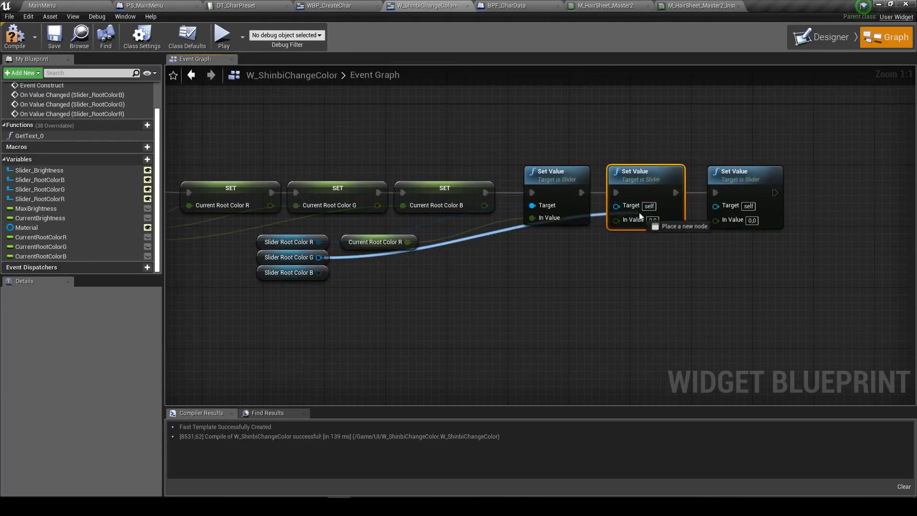
pyautogui.moveTo(319, 257); pyautogui.dragTo(616, 205)
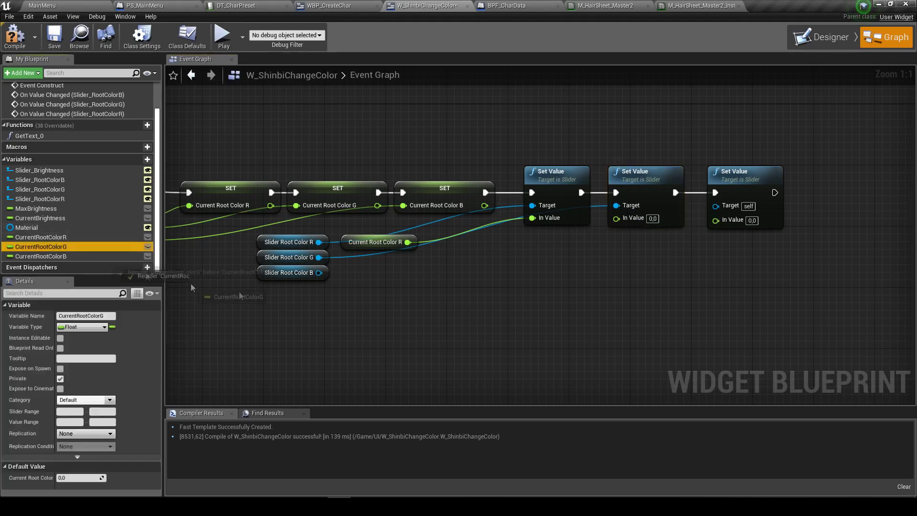
pyautogui.keyDown('ctrl'); pyautogui.moveTo(57, 244); pyautogui.dragTo(470, 258); pyautogui.keyUp('ctrl')
pyautogui.moveTo(530, 257); pyautogui.dragTo(616, 219)
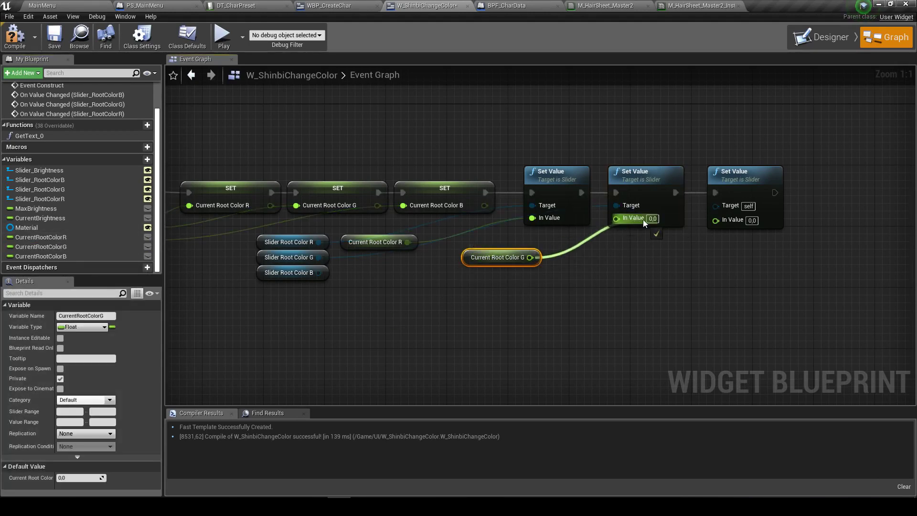
pyautogui.moveTo(467, 259); pyautogui.dragTo(351, 259)
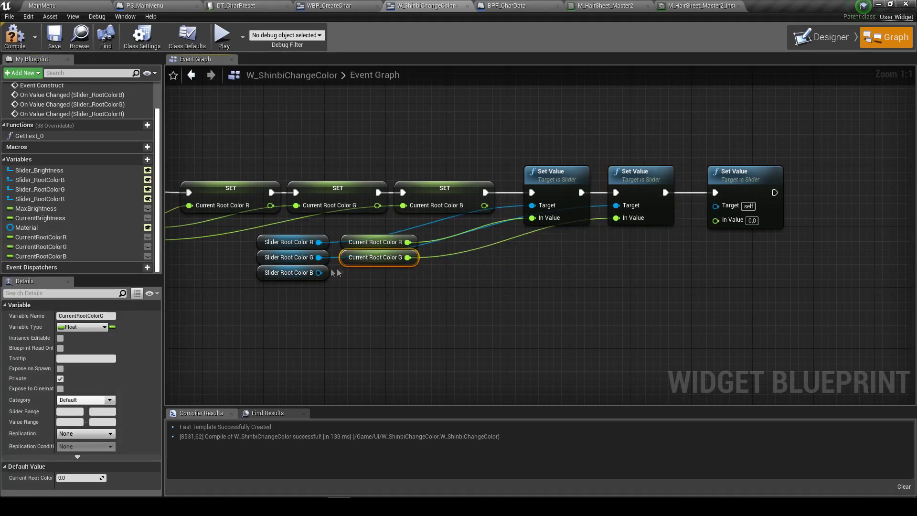
pyautogui.moveTo(106, 256); pyautogui.dragTo(357, 305)
pyautogui.keyDown('ctrl'); pyautogui.moveTo(341, 271); pyautogui.dragTo(715, 206); pyautogui.keyUp('ctrl')
pyautogui.moveTo(407, 272)
pyautogui.mouseDown()
pyautogui.moveTo(433, 279)
pyautogui.moveTo(715, 218)
pyautogui.mouseUp()
# Tidy the six getter nodes and save the widget blueprint
pyautogui.scroll(-5, 480, 279)
pyautogui.moveTo(526, 308)
pyautogui.mouseDown()
pyautogui.moveTo(501, 287)
pyautogui.moveTo(546, 262)
pyautogui.mouseUp()
pyautogui.scroll(3, 545, 309)
pyautogui.click(452, 301)
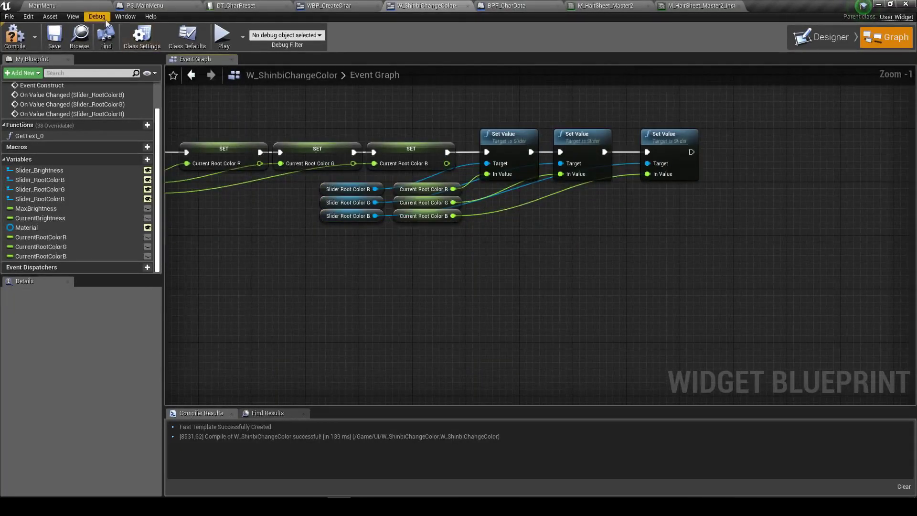
pyautogui.click(49, 42)
pyautogui.scroll(-3, 378, 125)
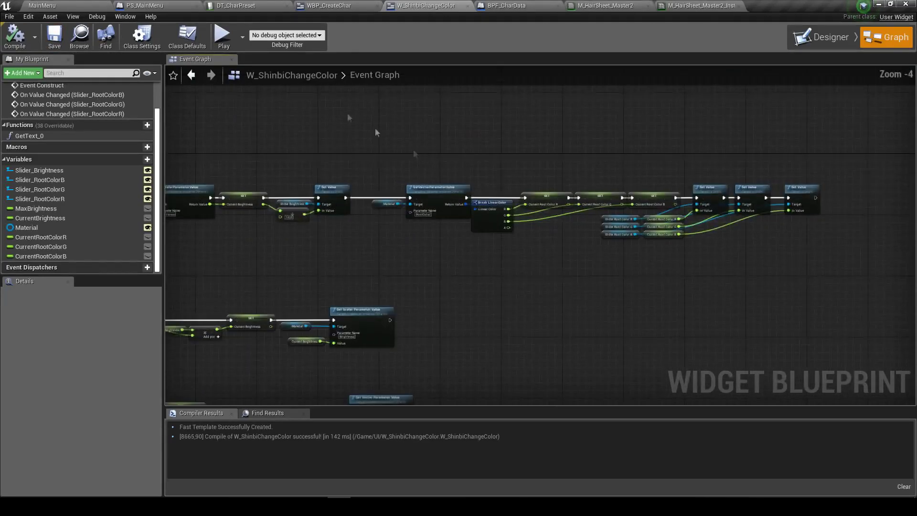
# Play the game, pick the Great Magic character, and open the Hair Color panel
pyautogui.click(224, 37)
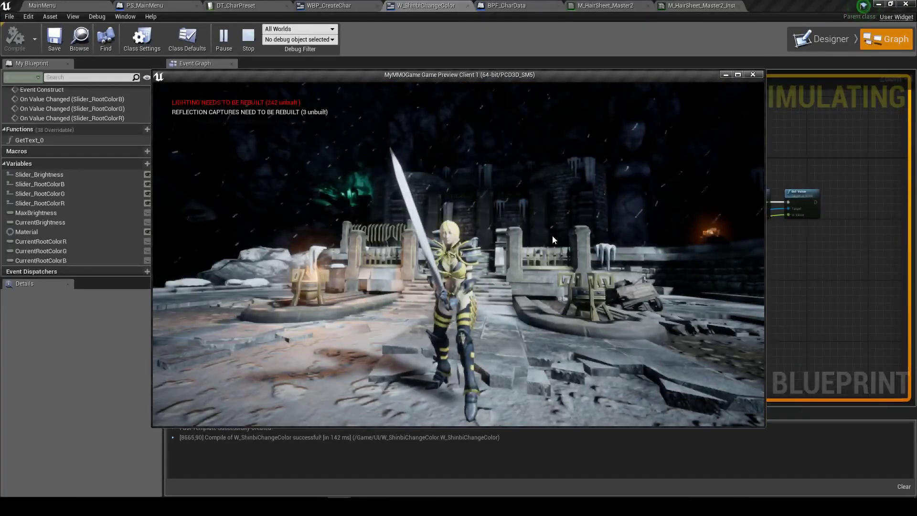
pyautogui.click(285, 244)
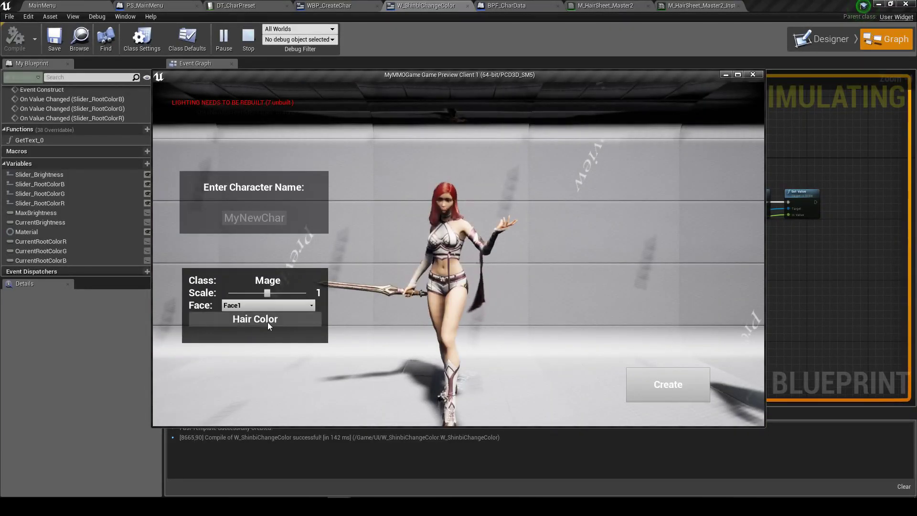
pyautogui.click(270, 322)
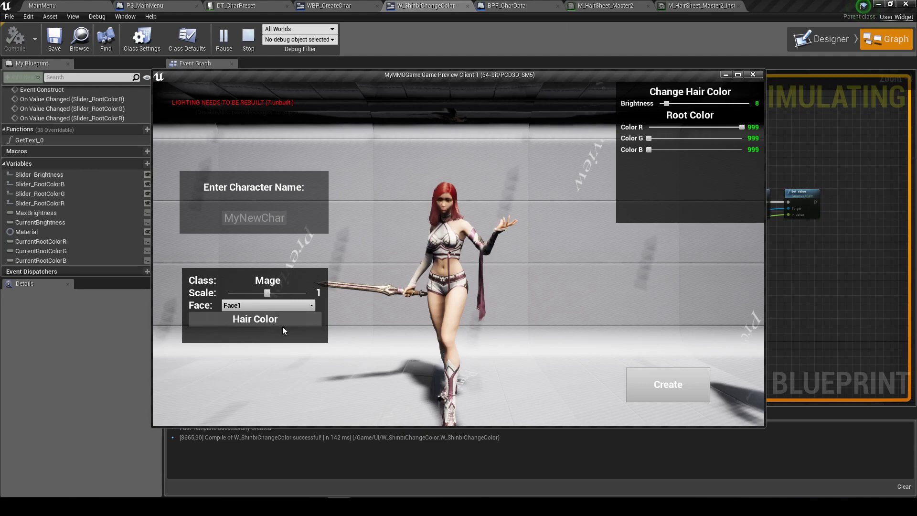
# In M_HairSheet_Master2_Inst, set RootColor to R 0.6, G 0.2, B 0.1 and save
pyautogui.click(604, 6)
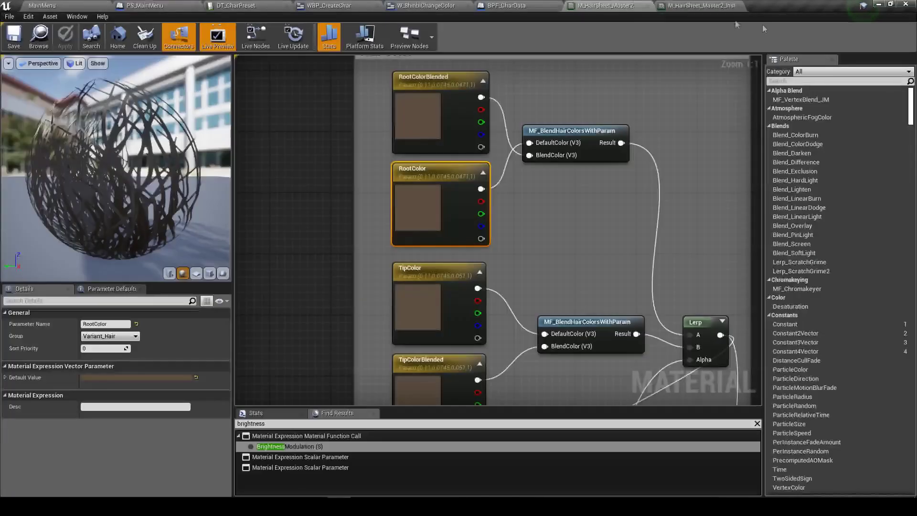
pyautogui.click(700, 6)
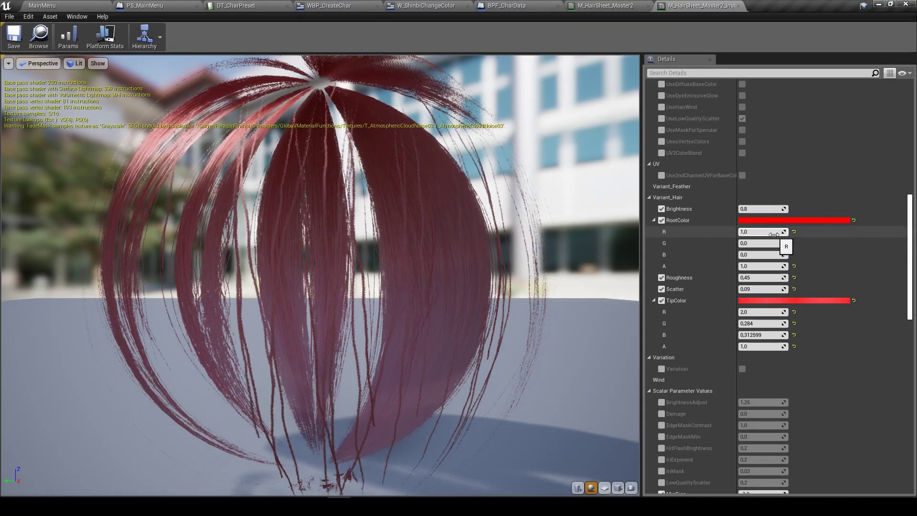
pyautogui.moveTo(778, 232)
pyautogui.mouseDown()
pyautogui.moveTo(754, 231)
pyautogui.moveTo(773, 231)
pyautogui.moveTo(743, 263)
pyautogui.mouseUp()
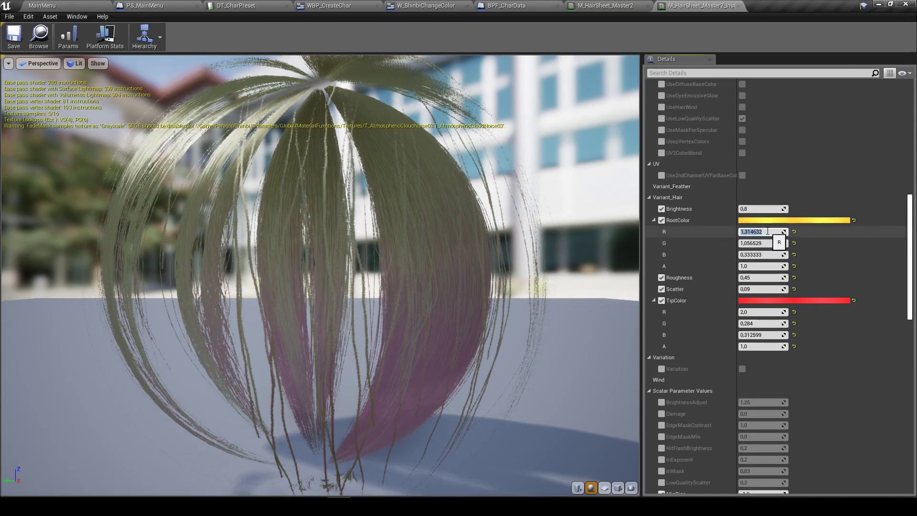
pyautogui.write('0,6')
pyautogui.press('Return')
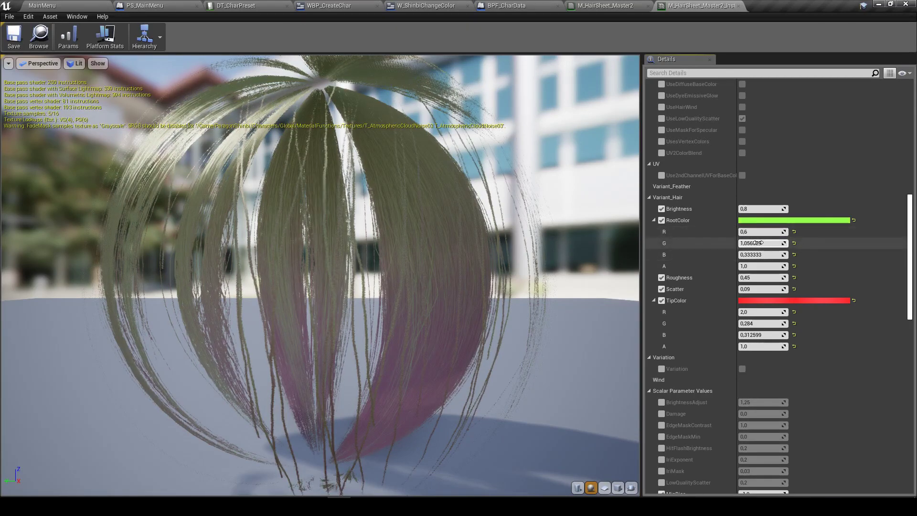
pyautogui.write('0,1')
pyautogui.press('Return')
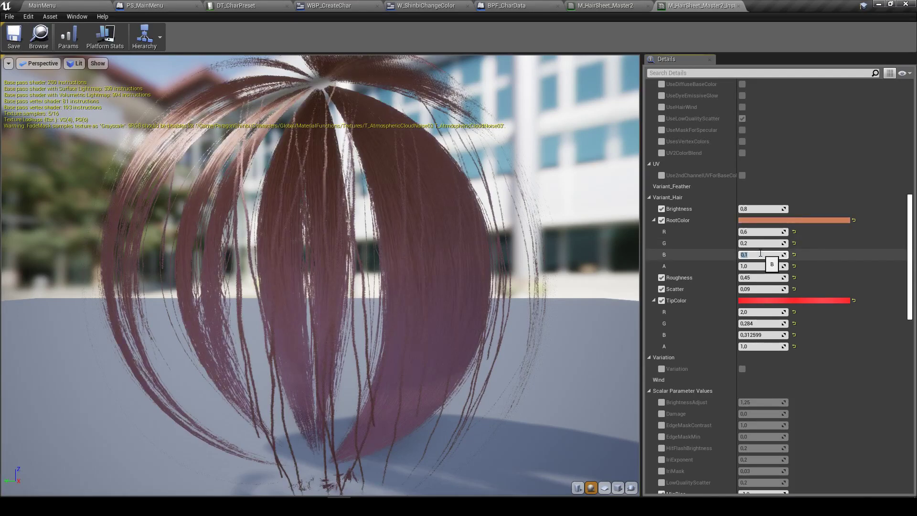
pyautogui.press('Return')
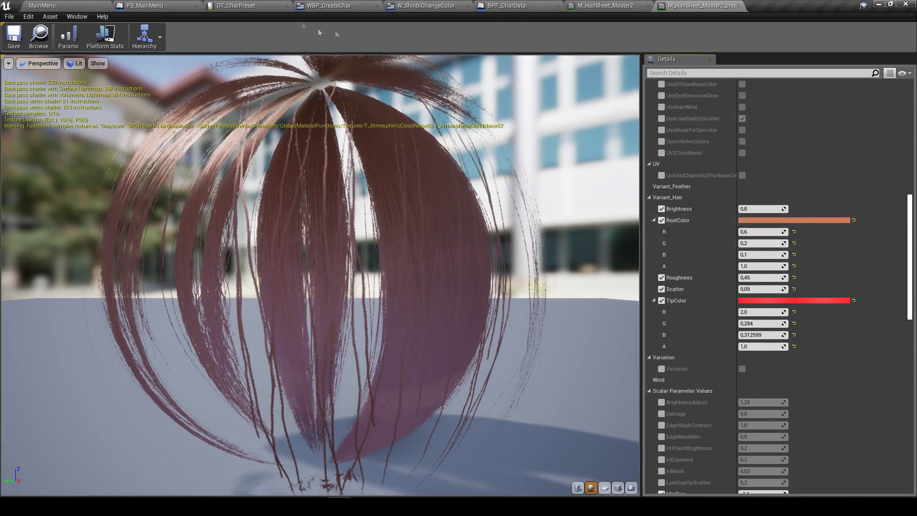
pyautogui.click(15, 38)
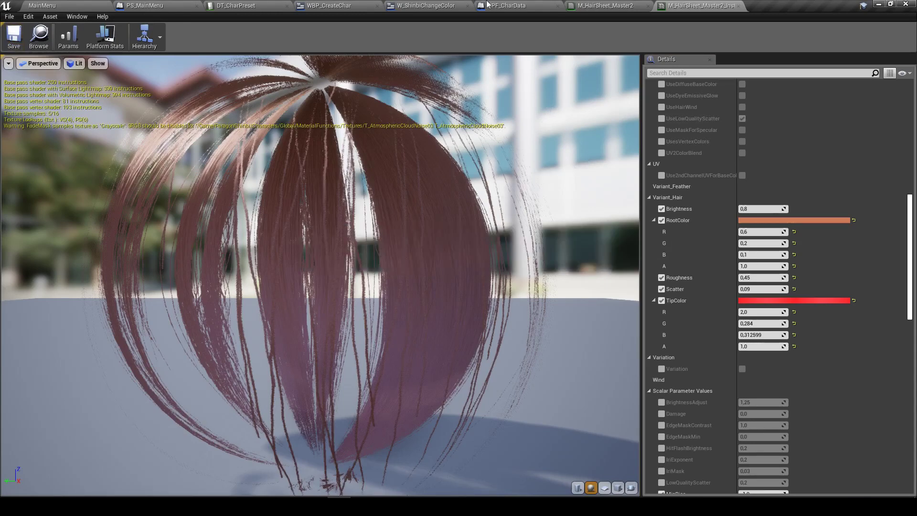
pyautogui.click(633, 4)
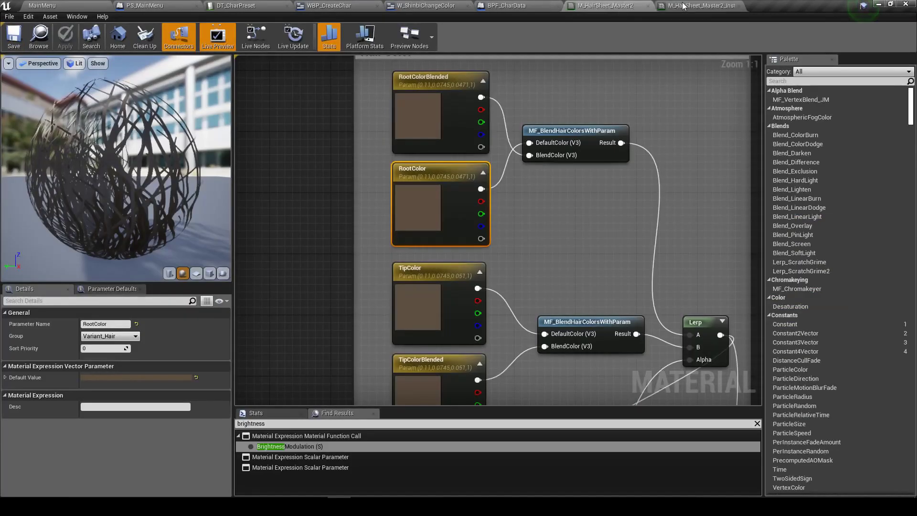
# Return to the W_ShinbiChangeColor Event Graph
pyautogui.click(692, 5)
pyautogui.click(548, 4)
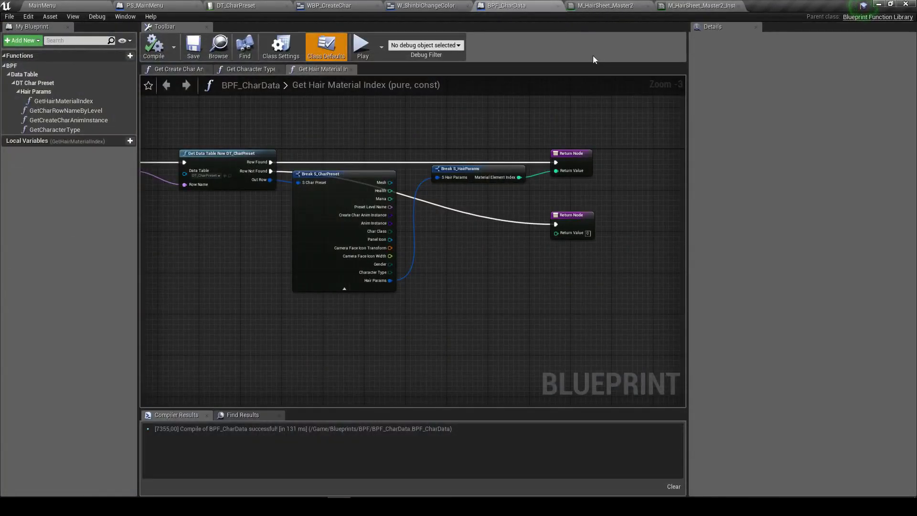
pyautogui.click(433, 6)
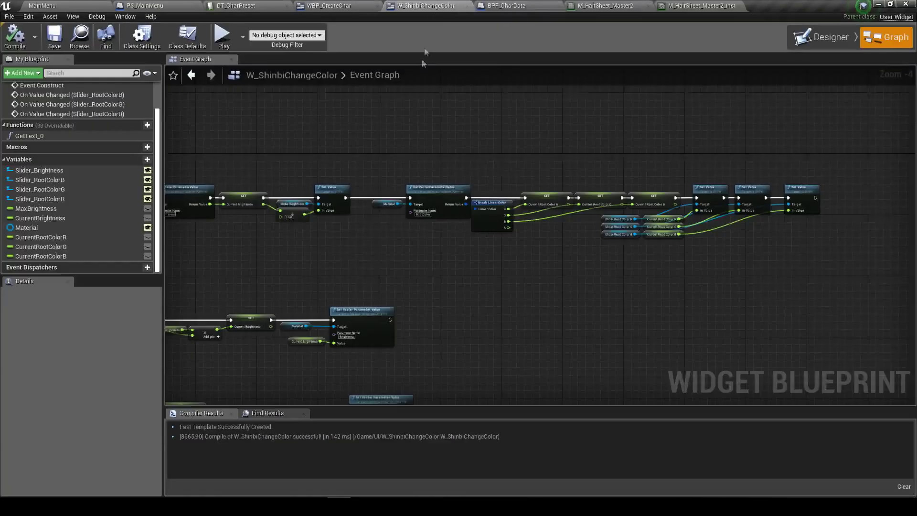
# Play-test a new Great Magic character and check the Hair Color sliders' starting values
pyautogui.click(222, 37)
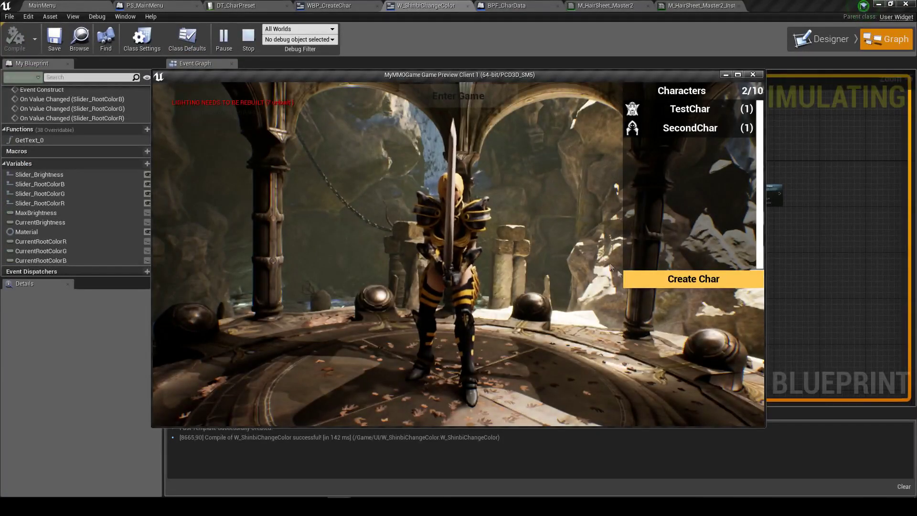
pyautogui.click(643, 277)
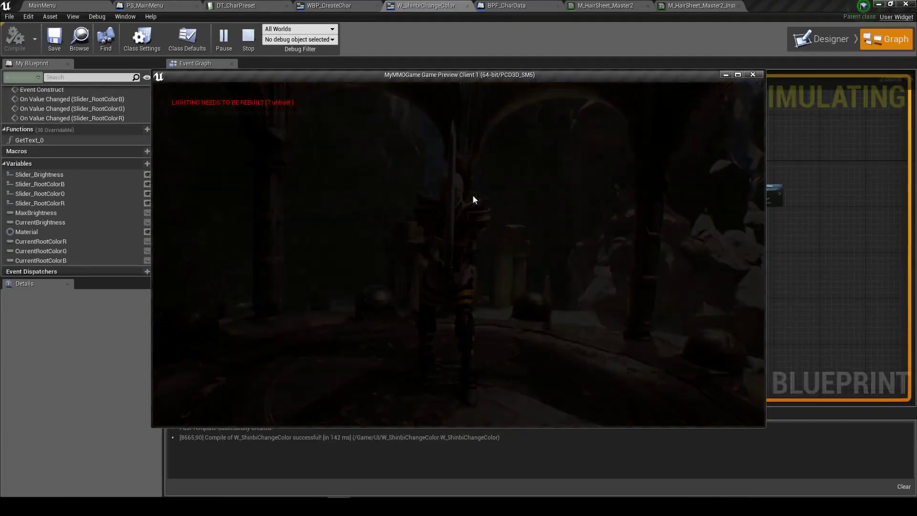
pyautogui.click(290, 233)
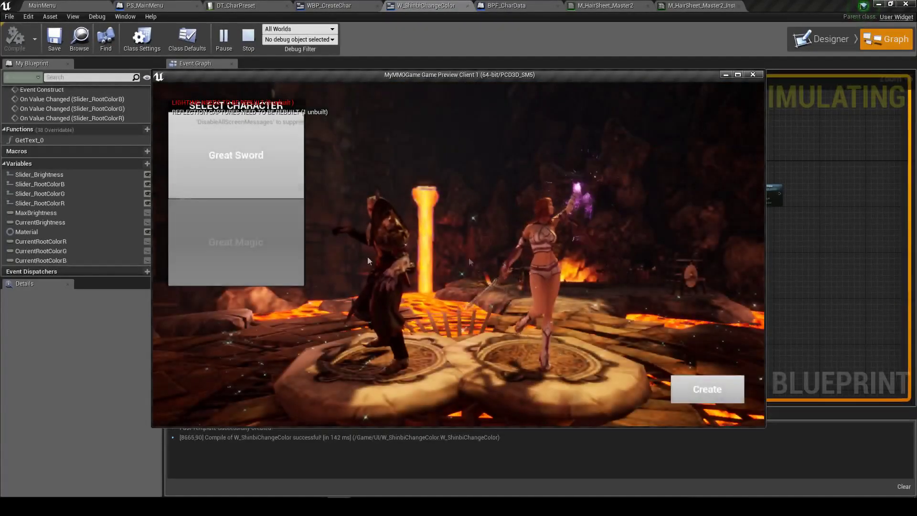
pyautogui.click(527, 242)
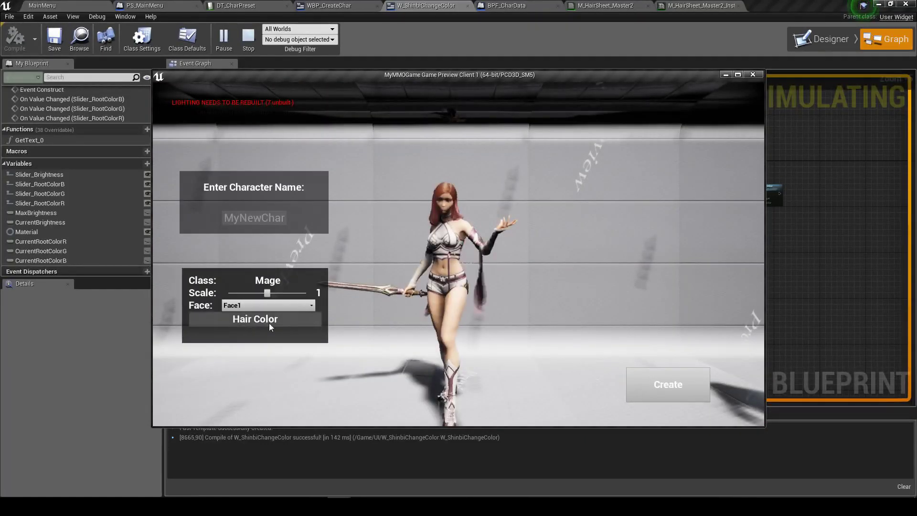
pyautogui.click(267, 320)
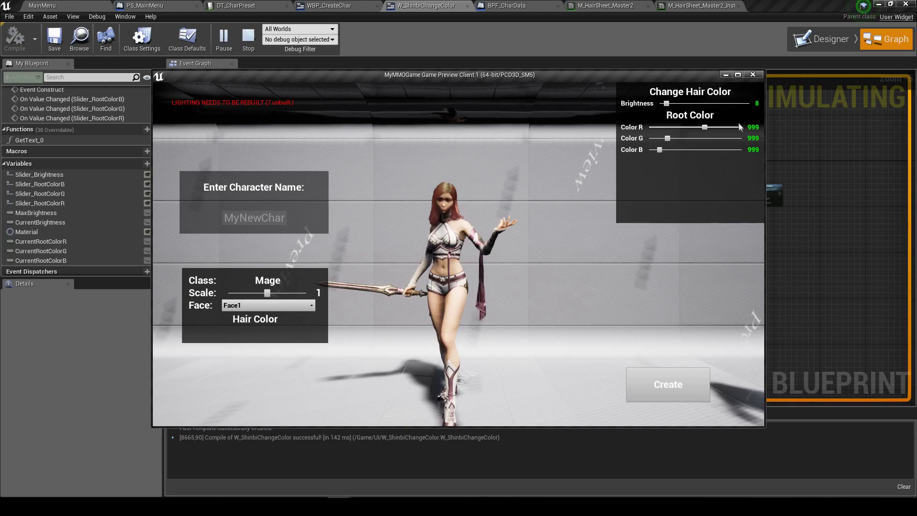
pyautogui.press('Escape')
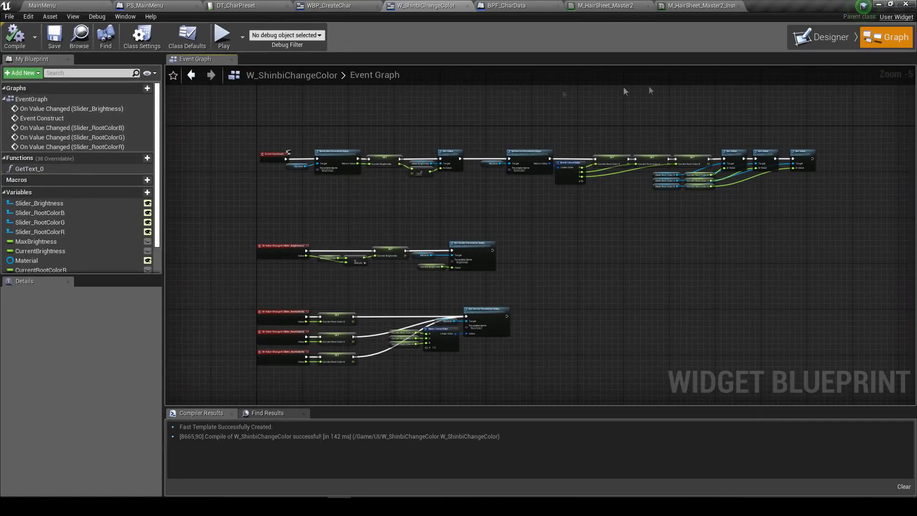
pyautogui.click(821, 37)
# Create a text binding on the Color R label returning Current Root Color R as text
pyautogui.scroll(2, 487, 207)
pyautogui.scroll(6, 333, 210)
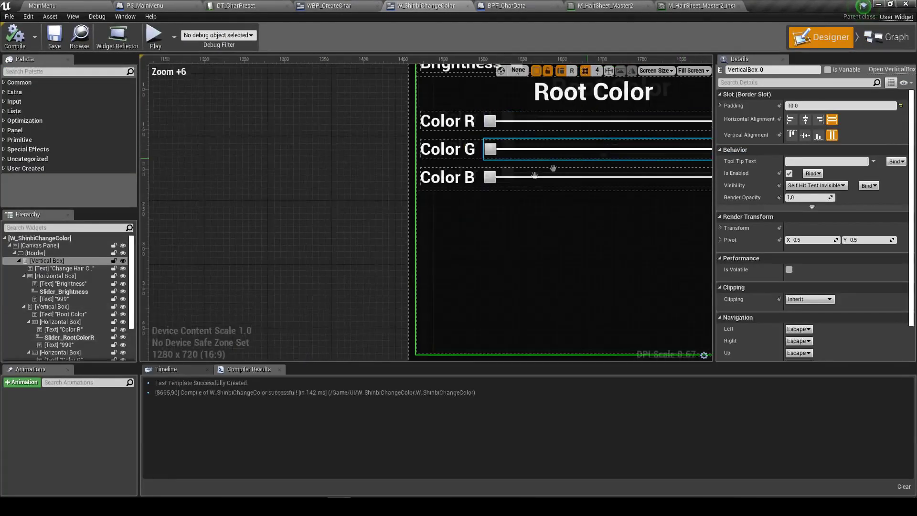
pyautogui.click(387, 191)
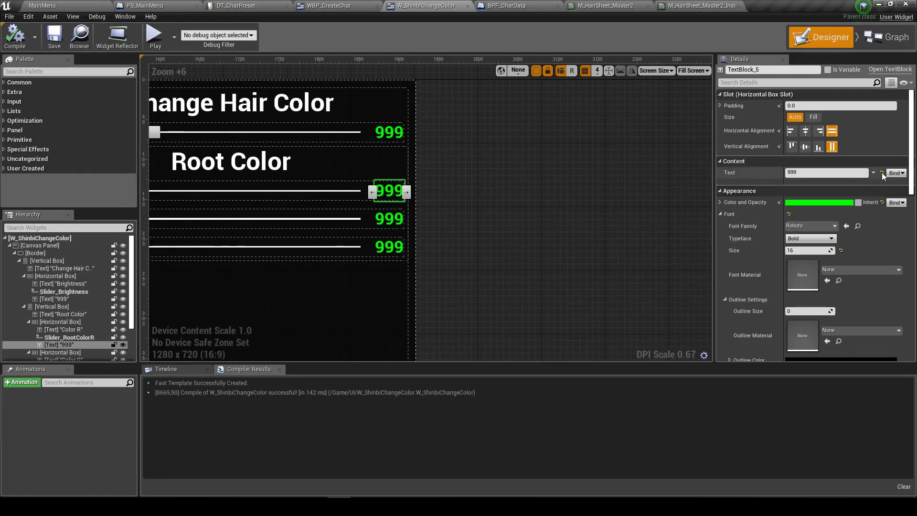
pyautogui.click(893, 173)
pyautogui.click(888, 182)
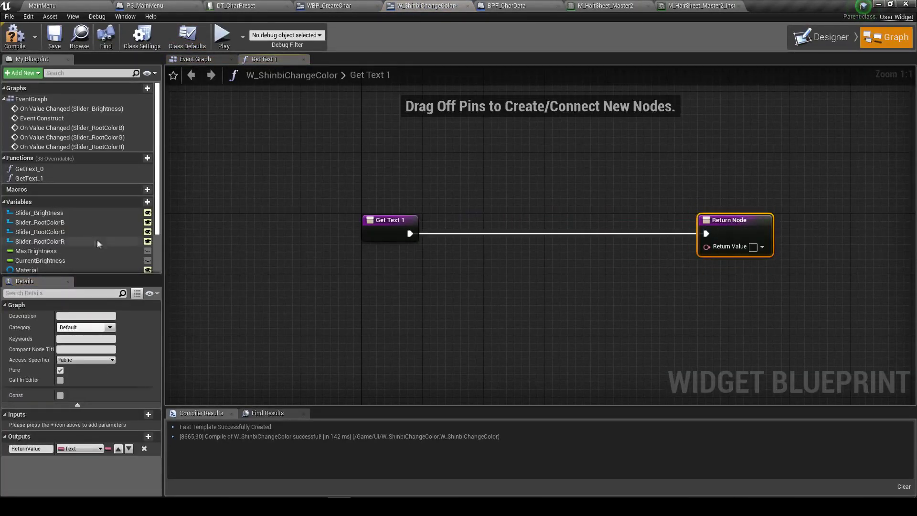
pyautogui.scroll(-3, 64, 252)
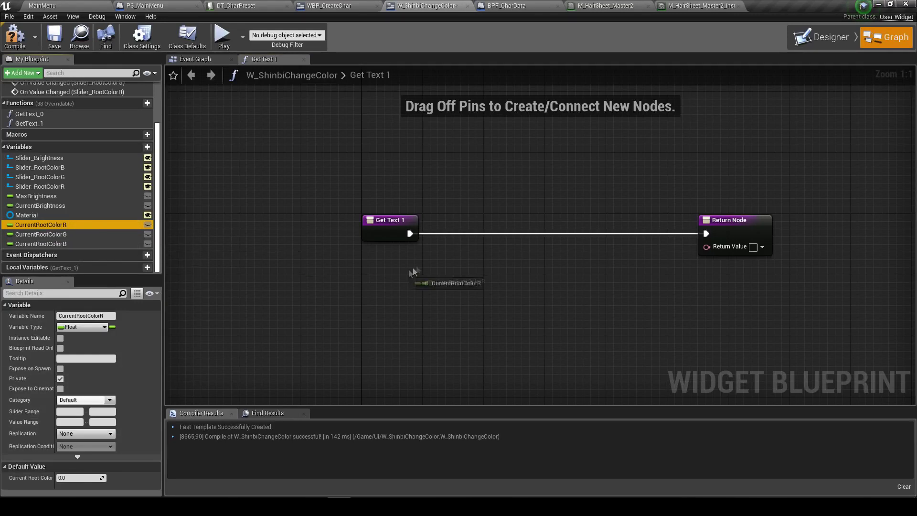
pyautogui.moveTo(40, 224); pyautogui.dragTo(416, 260)
pyautogui.click(499, 268)
pyautogui.moveTo(483, 260); pyautogui.dragTo(705, 246)
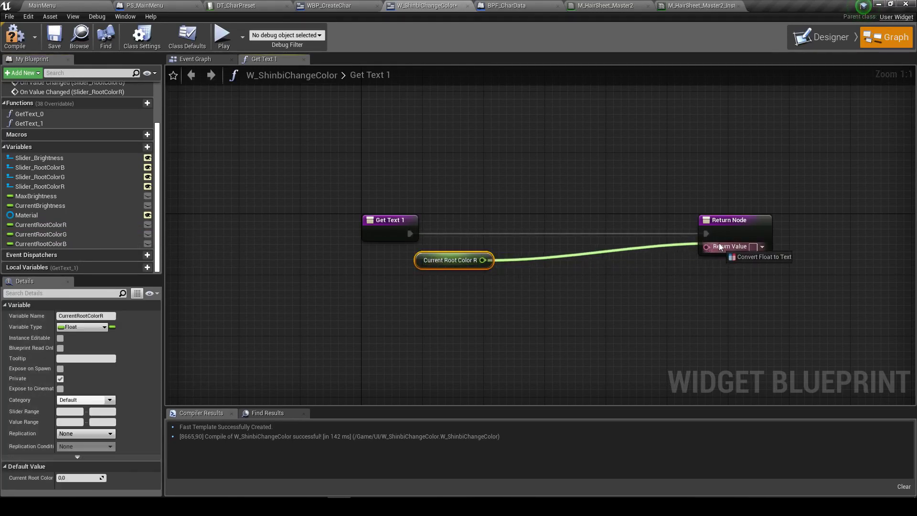
pyautogui.click(616, 267)
# Multiply Current Root Color R by 100 before ToText, with 0 maximum fractional digits
pyautogui.moveTo(647, 323); pyautogui.dragTo(585, 237, button='right')
pyautogui.click(699, 161)
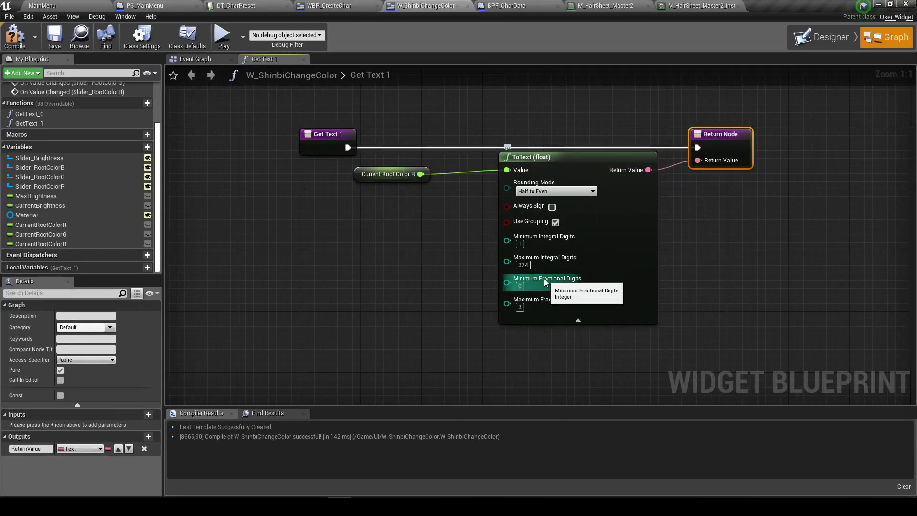
pyautogui.moveTo(362, 171)
pyautogui.mouseDown()
pyautogui.moveTo(262, 178)
pyautogui.moveTo(337, 209)
pyautogui.mouseUp()
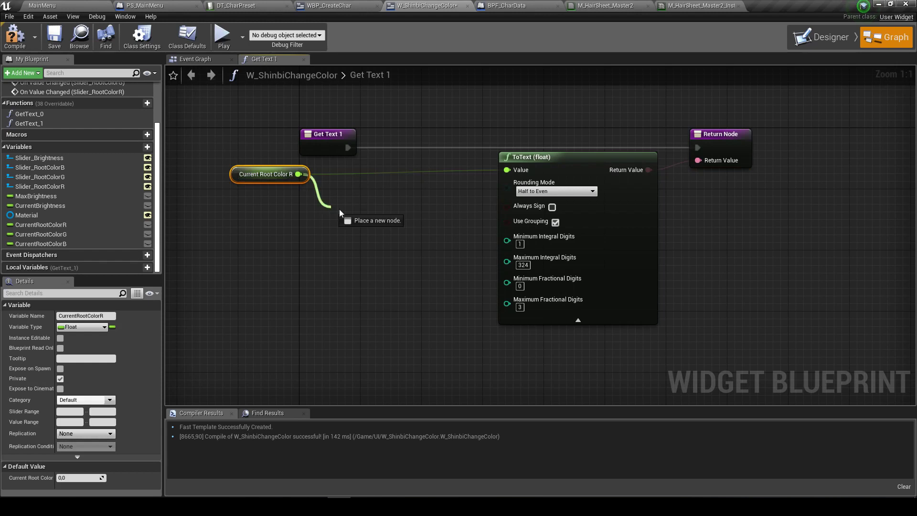
pyautogui.write('*')
pyautogui.click(396, 282)
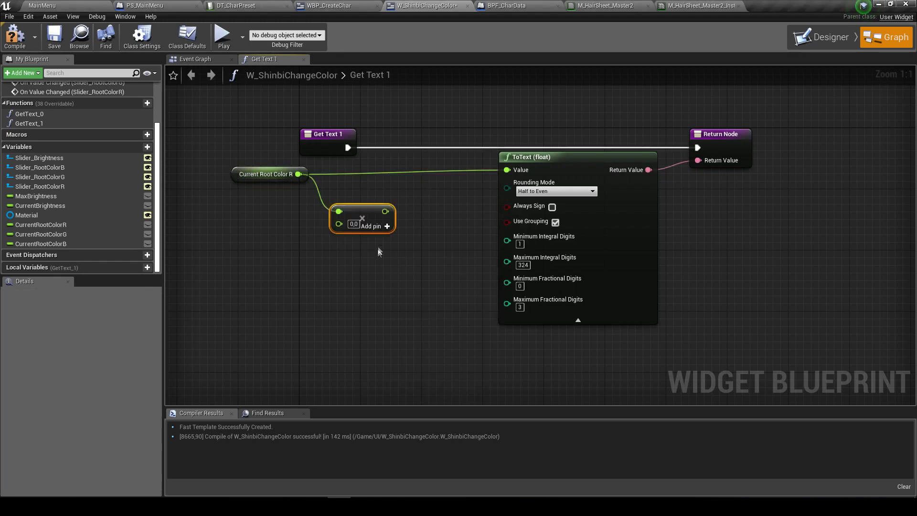
pyautogui.write('100')
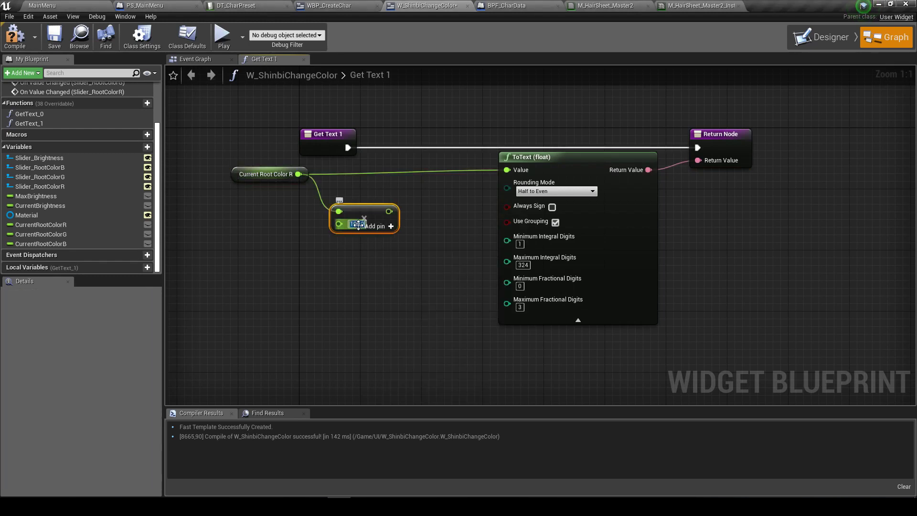
pyautogui.moveTo(389, 211); pyautogui.dragTo(506, 169)
pyautogui.moveTo(371, 210); pyautogui.dragTo(394, 165)
pyautogui.write('0')
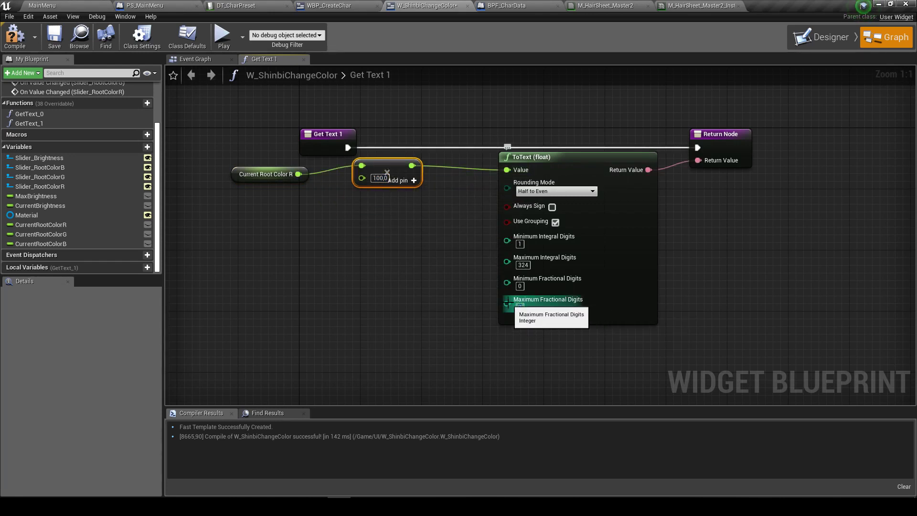
pyautogui.click(430, 277)
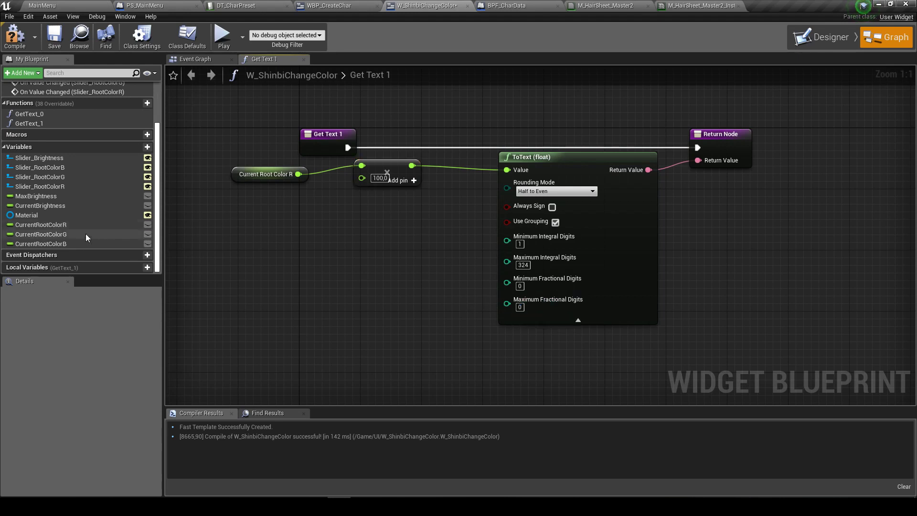
pyautogui.moveTo(384, 167)
pyautogui.mouseDown()
pyautogui.moveTo(354, 174)
pyautogui.moveTo(464, 199)
pyautogui.mouseUp()
pyautogui.moveTo(438, 154); pyautogui.dragTo(570, 253)
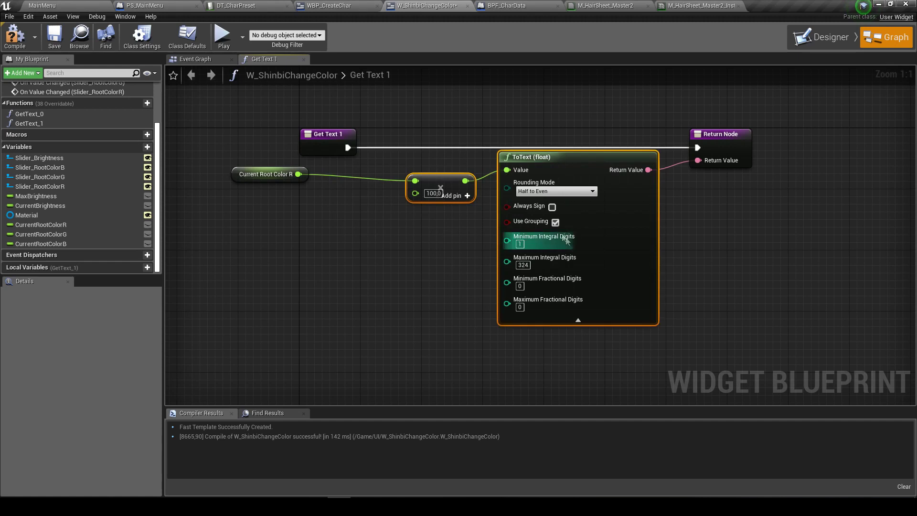
pyautogui.click(825, 37)
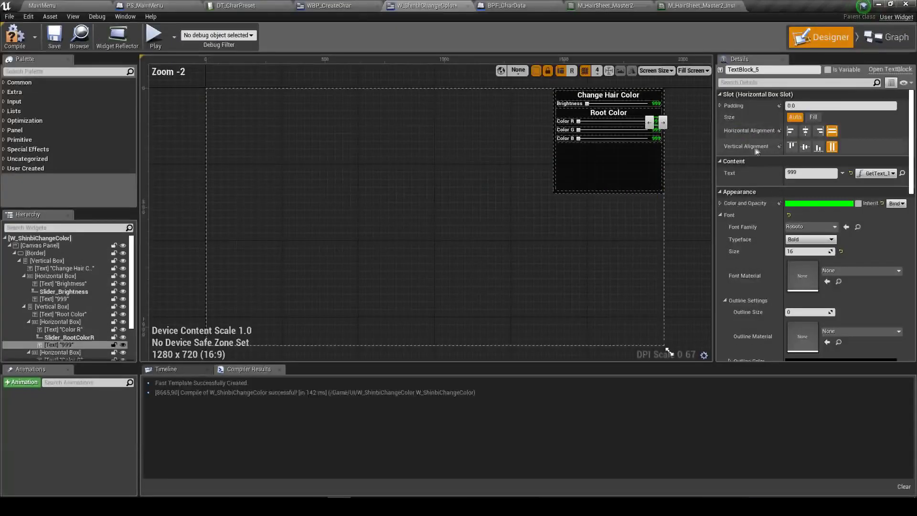
# Bind the Color G label to Current Root Color G × 100 using pasted Multiply and ToText nodes
pyautogui.moveTo(674, 128); pyautogui.dragTo(374, 179, button='right')
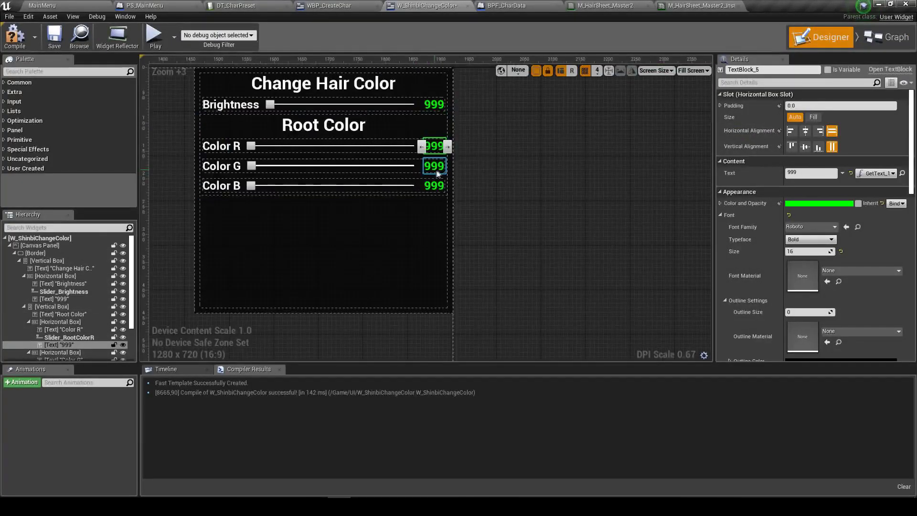
pyautogui.click(434, 166)
pyautogui.click(896, 173)
pyautogui.click(892, 186)
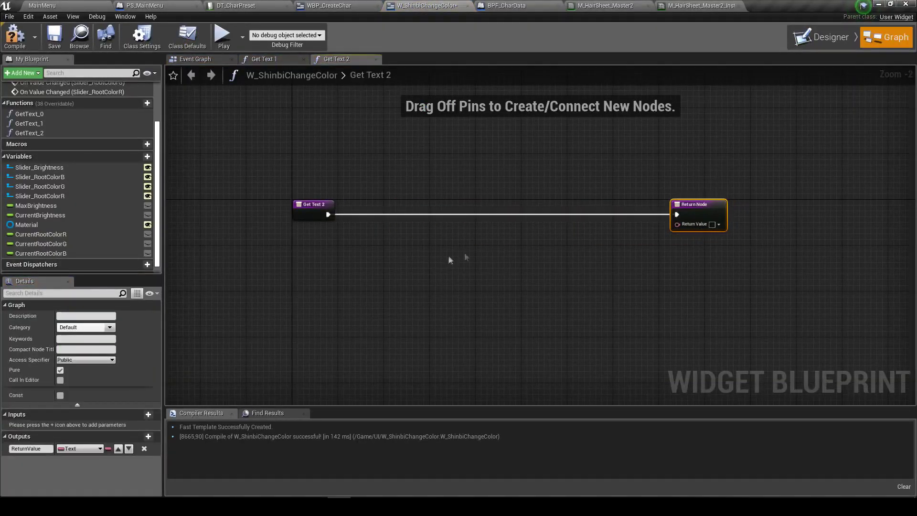
pyautogui.scroll(2, 430, 248)
pyautogui.hotkey('ctrl', 'v')
pyautogui.moveTo(553, 249); pyautogui.dragTo(614, 218)
pyautogui.moveTo(689, 223); pyautogui.dragTo(754, 214)
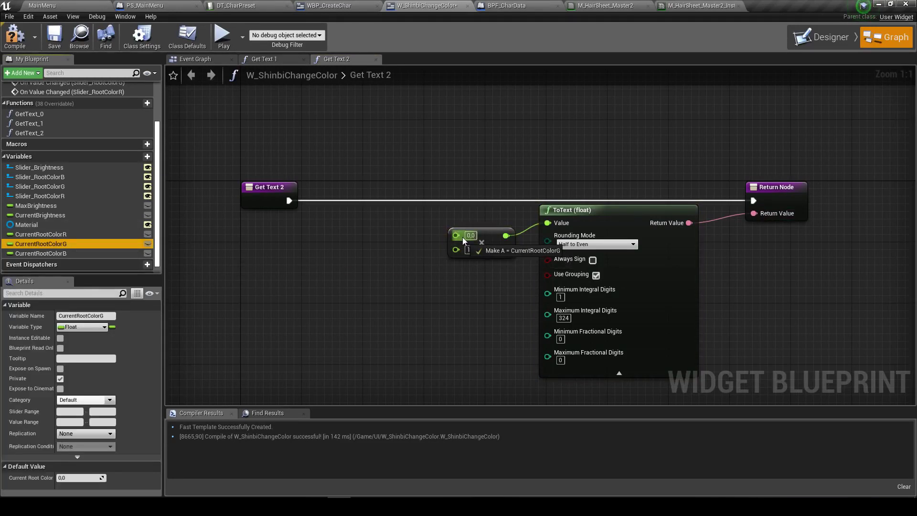
pyautogui.moveTo(76, 244); pyautogui.dragTo(456, 235)
pyautogui.click(820, 37)
# Bind the Color B label to Current Root Color B × 100 the same way, then compile
pyautogui.scroll(5, 667, 164)
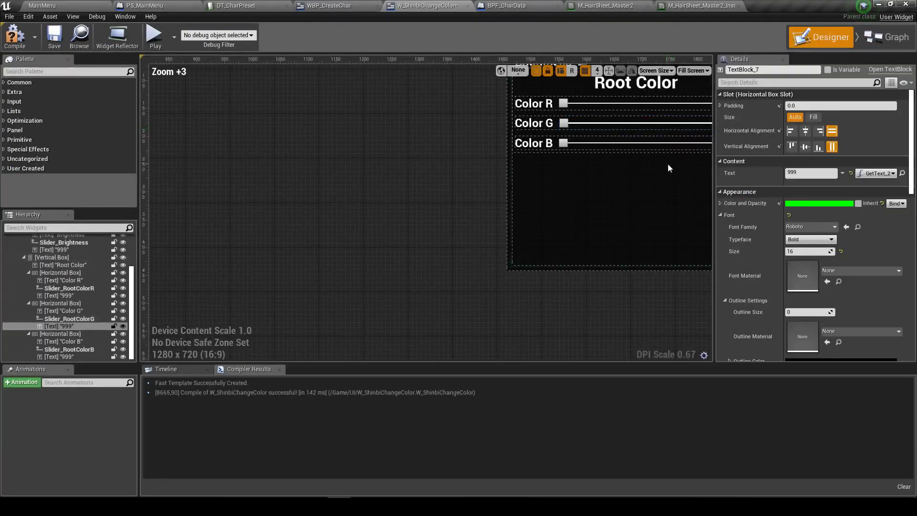
pyautogui.moveTo(668, 163); pyautogui.dragTo(406, 182, button='right')
pyautogui.scroll(1, 464, 166)
pyautogui.click(487, 161)
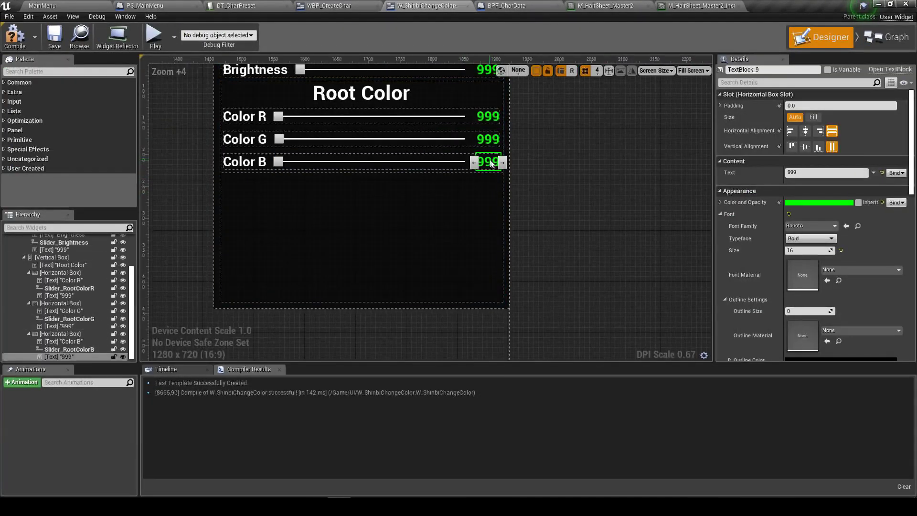
pyautogui.click(891, 173)
pyautogui.click(883, 185)
pyautogui.moveTo(492, 213); pyautogui.dragTo(775, 214)
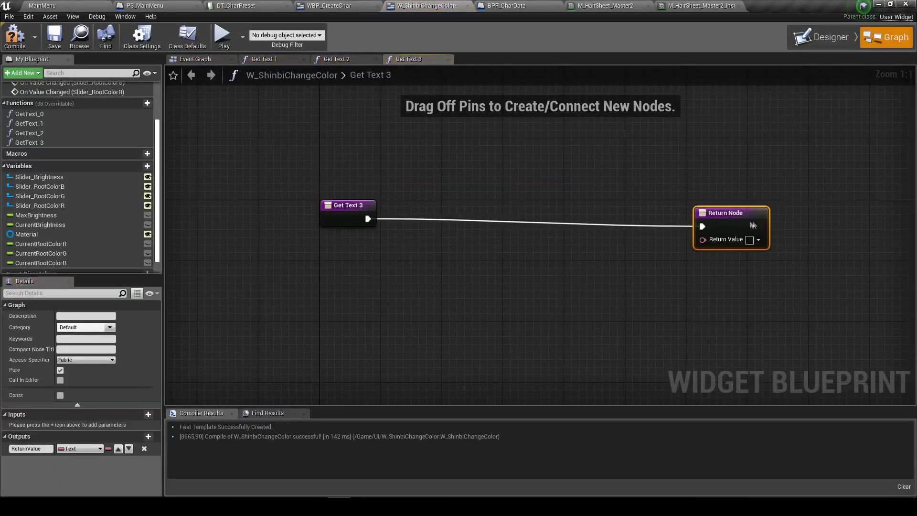
pyautogui.click(471, 271)
pyautogui.hotkey('ctrl', 'v')
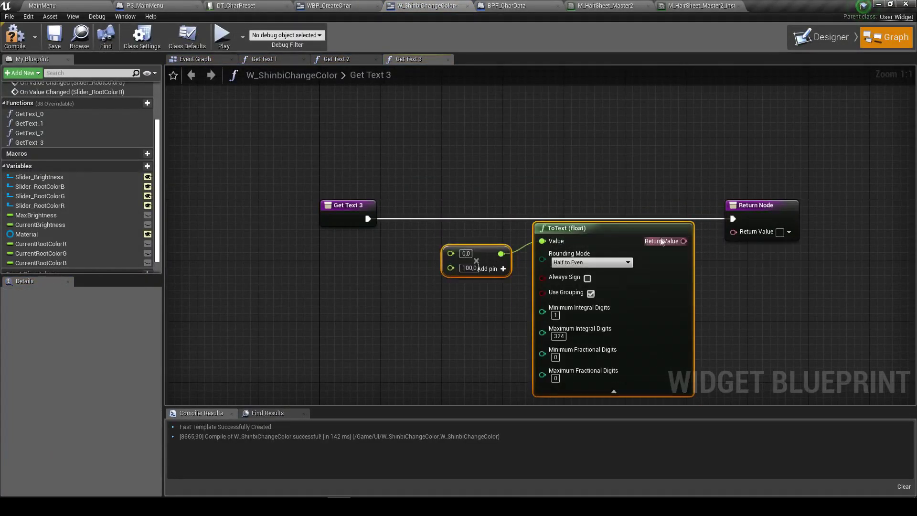
pyautogui.moveTo(684, 241); pyautogui.dragTo(742, 237)
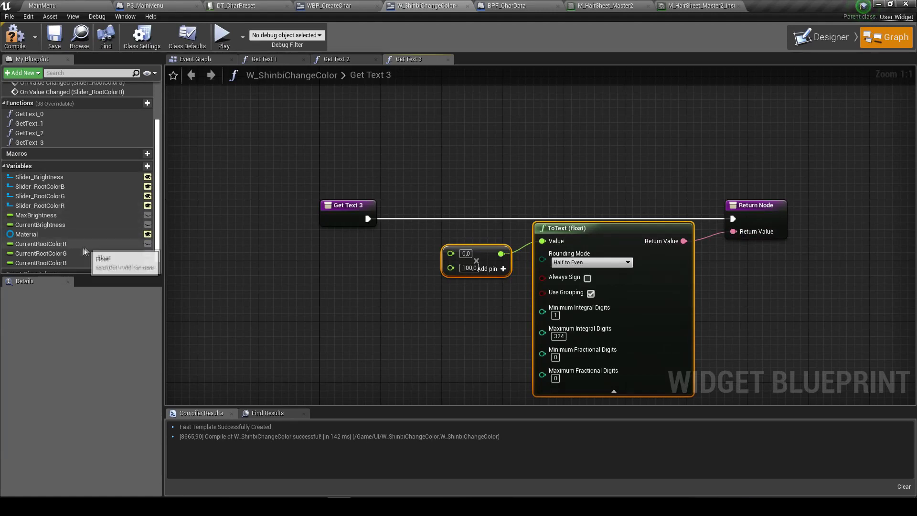
pyautogui.moveTo(41, 262); pyautogui.dragTo(436, 261)
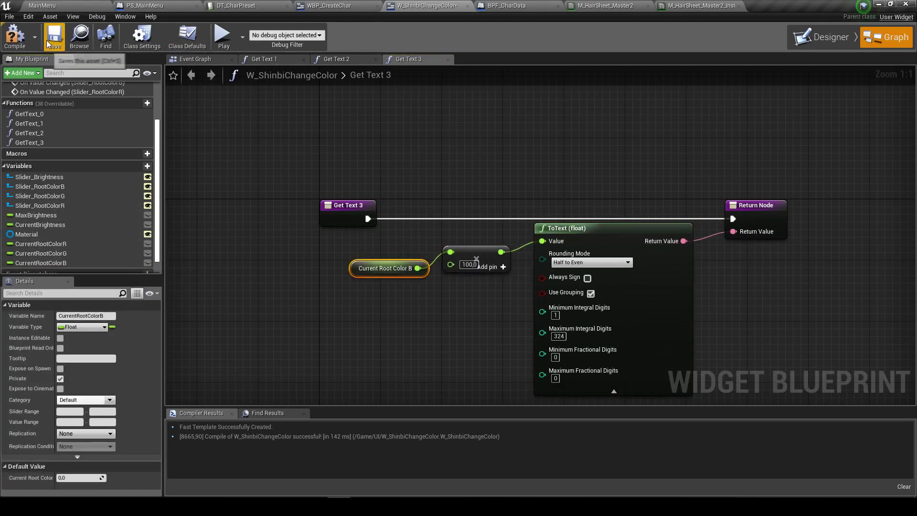
pyautogui.click(15, 34)
pyautogui.click(236, 46)
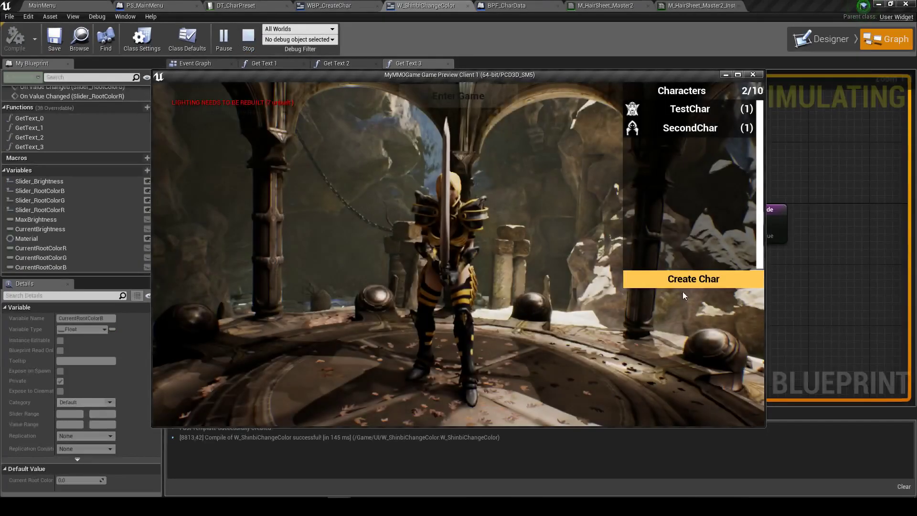
# Start a new character from the character list and choose the Great Magic class
pyautogui.click(664, 277)
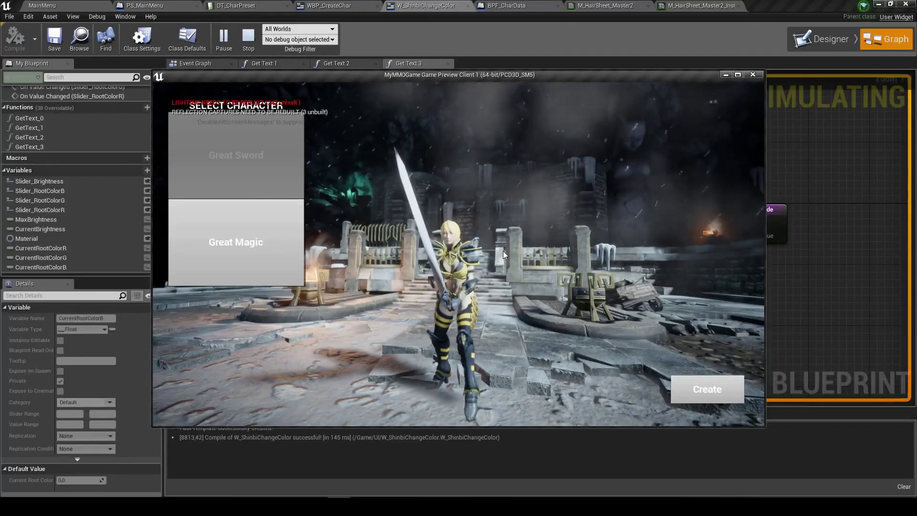
pyautogui.click(247, 274)
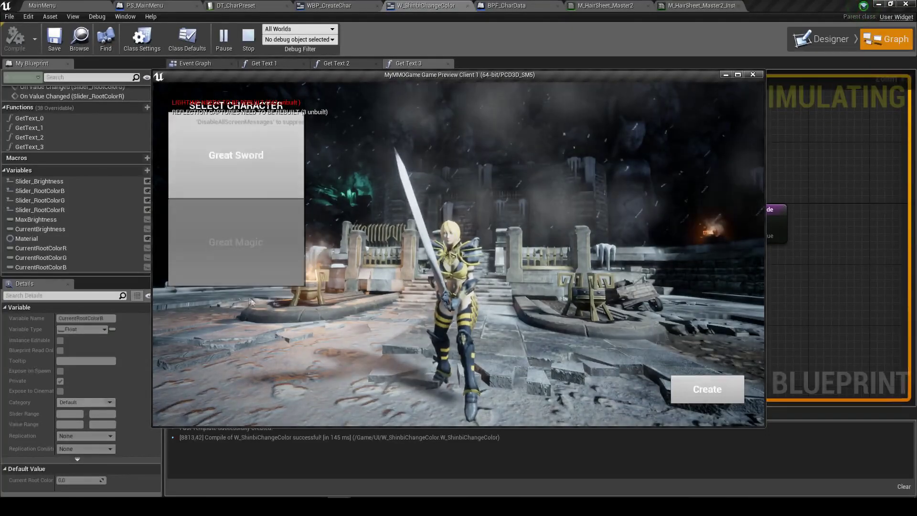
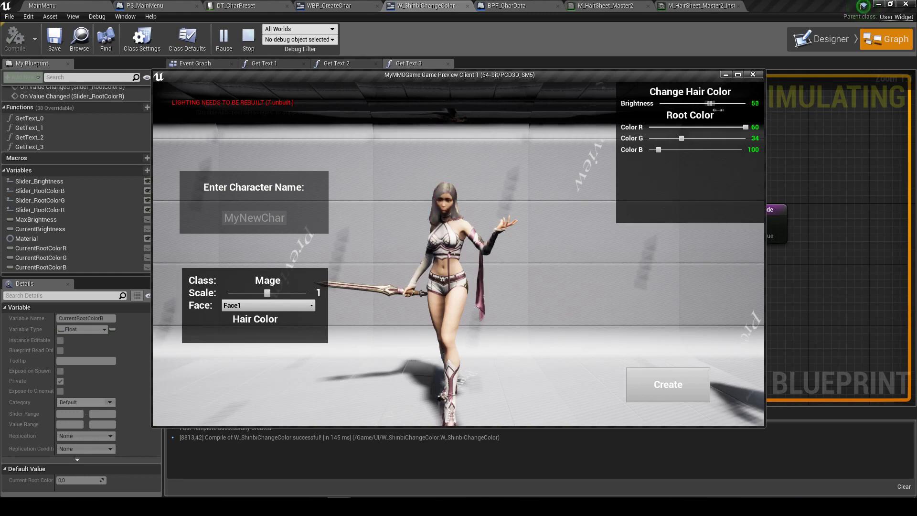
# Drag the hair Brightness slider down toward zero in the preview, then stop Play-in-Editor
pyautogui.moveTo(697, 107); pyautogui.dragTo(680, 110)
pyautogui.moveTo(687, 101)
pyautogui.mouseDown()
pyautogui.moveTo(650, 104)
pyautogui.moveTo(668, 104)
pyautogui.mouseUp()
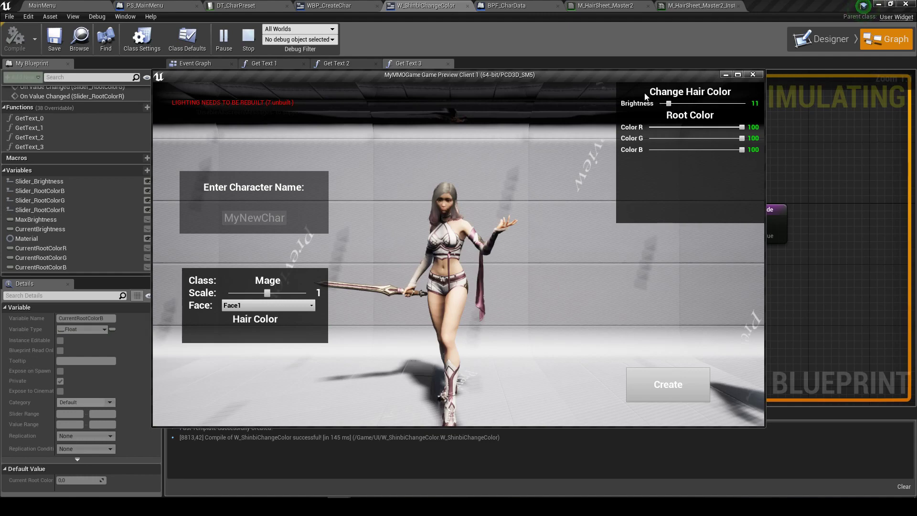
pyautogui.press('Escape')
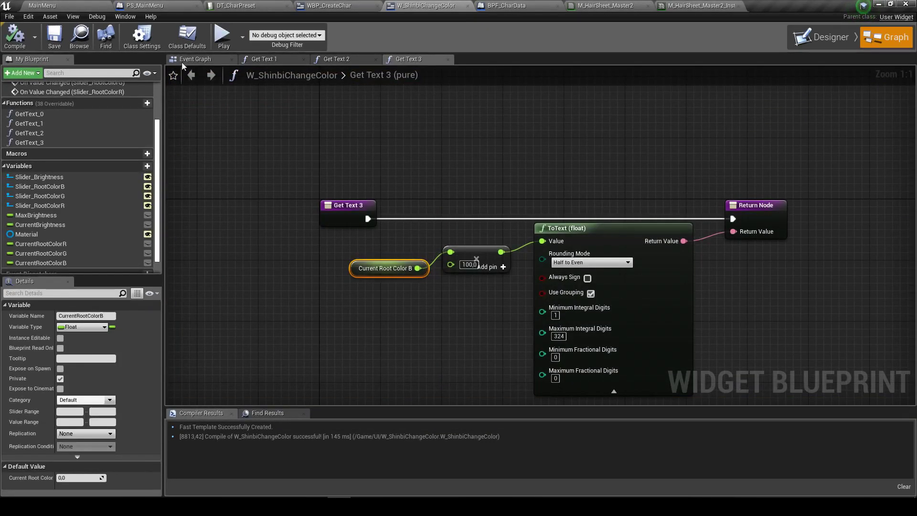
# Open GetText_0, then bring the Event Construct and brightness slider nodes into view in the Event Graph
pyautogui.scroll(3, 55, 149)
pyautogui.doubleClick(79, 170)
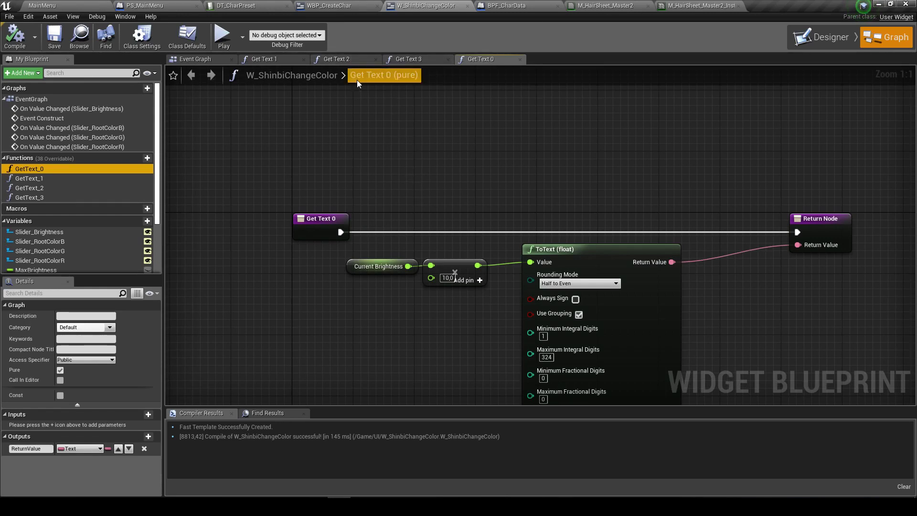
pyautogui.click(216, 58)
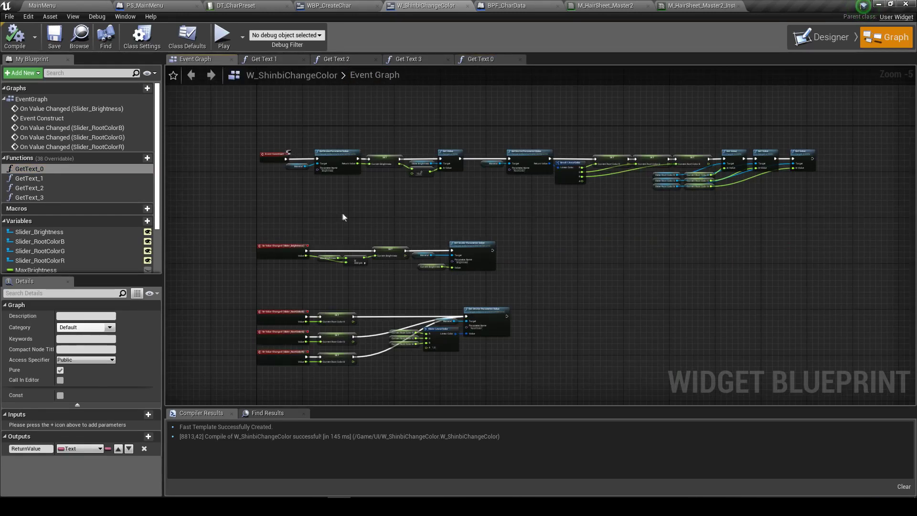
pyautogui.scroll(4, 391, 196)
pyautogui.moveTo(395, 208); pyautogui.dragTo(446, 232, button='right')
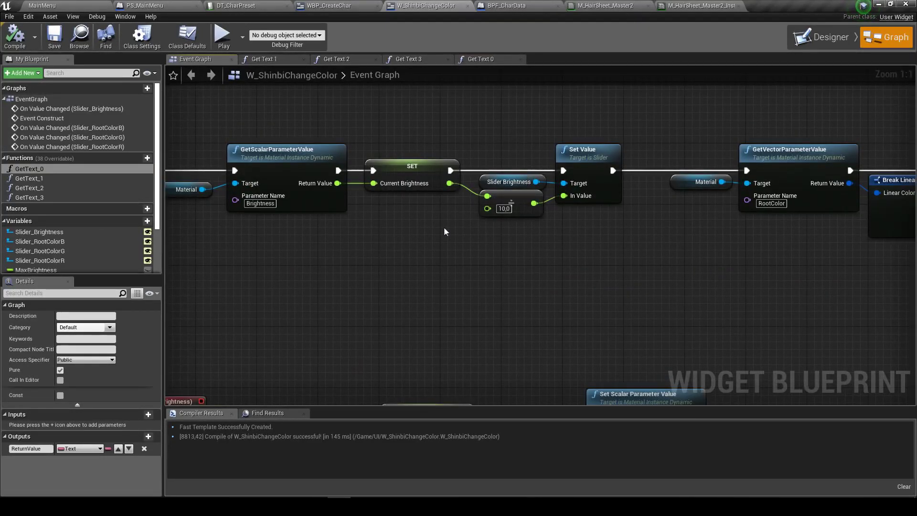
pyautogui.scroll(-2, 381, 286)
pyautogui.moveTo(379, 286); pyautogui.dragTo(401, 222, button='right')
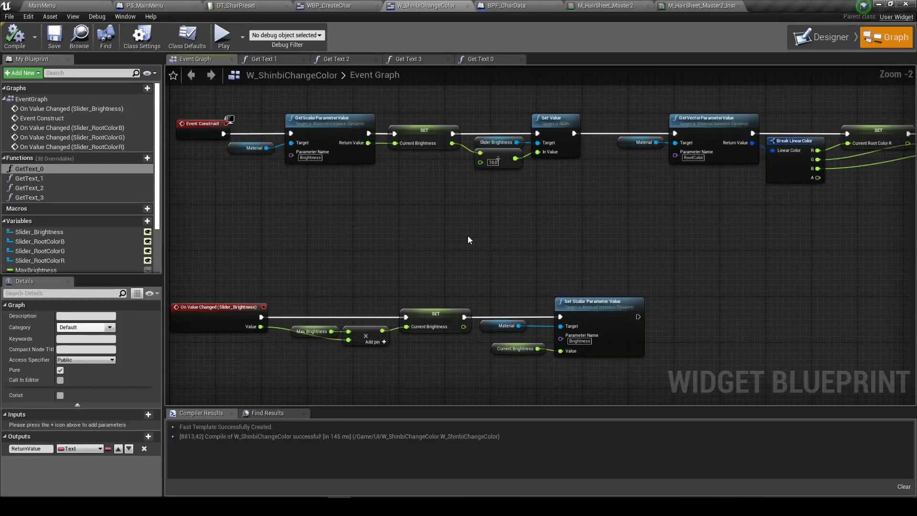
pyautogui.scroll(1, 468, 236)
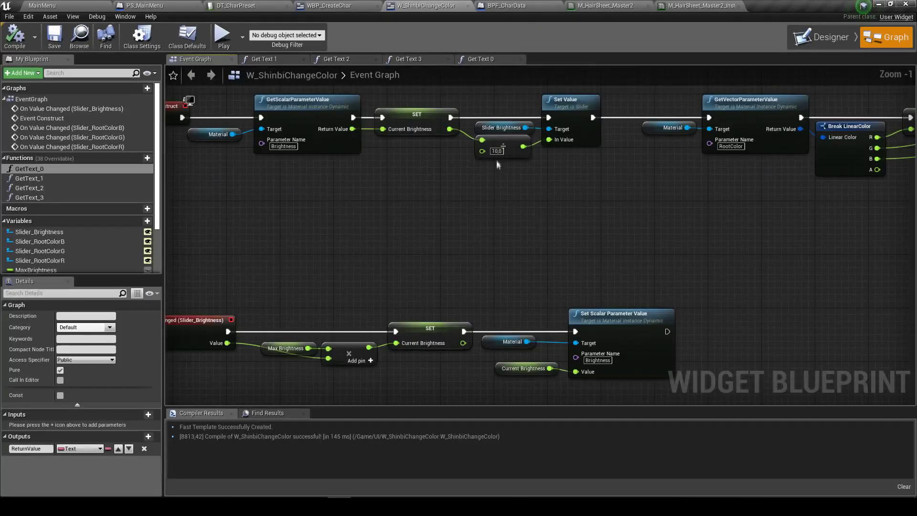
# Delete the /10 divide node, wire Current Brightness into In Value, then compile and save
pyautogui.click(497, 143)
pyautogui.press('Delete')
pyautogui.moveTo(450, 129); pyautogui.dragTo(533, 142)
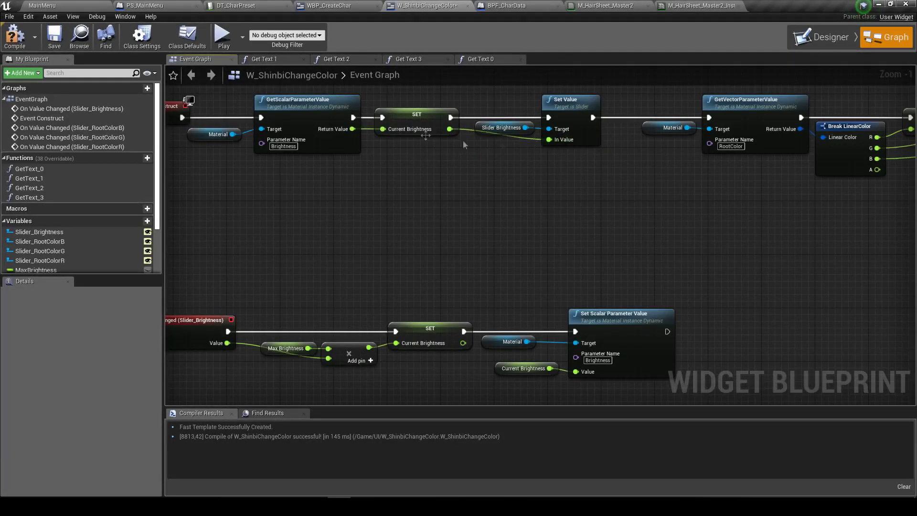
pyautogui.click(54, 36)
pyautogui.click(14, 36)
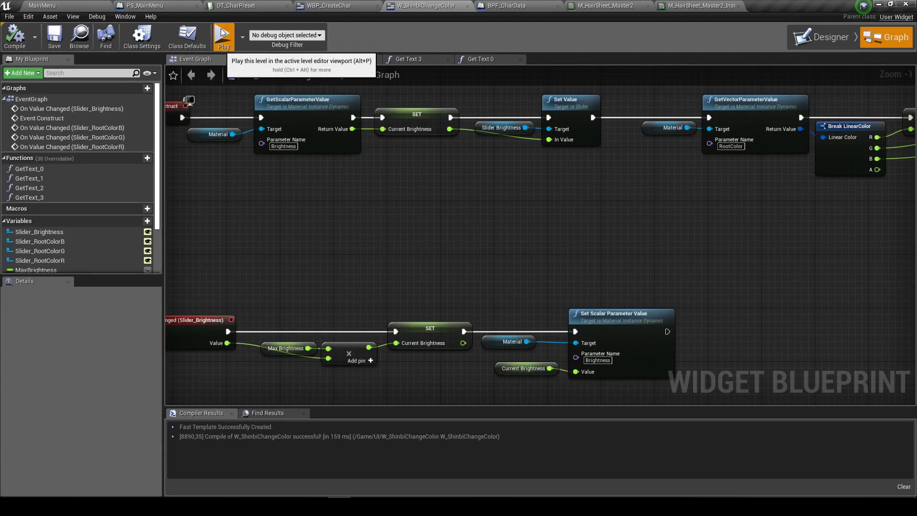
# Start the game preview and create a new character, choosing and confirming one
pyautogui.click(222, 35)
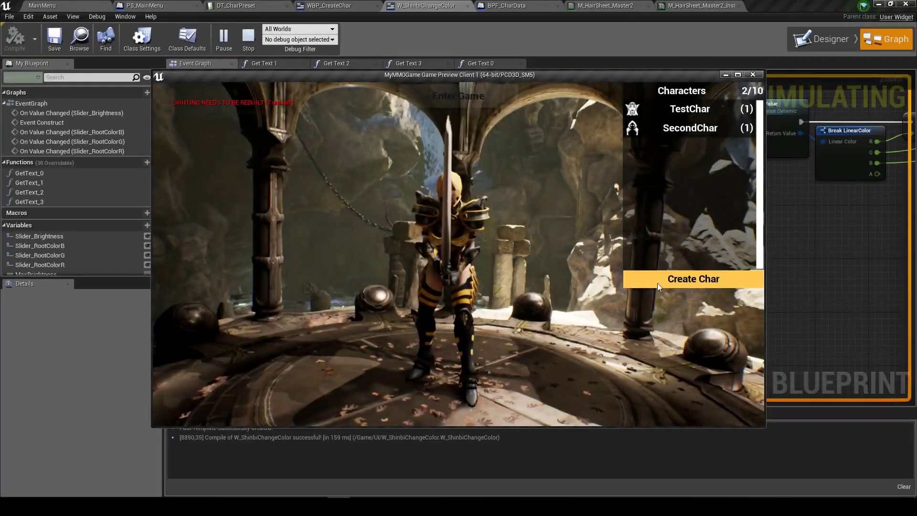
pyautogui.click(657, 284)
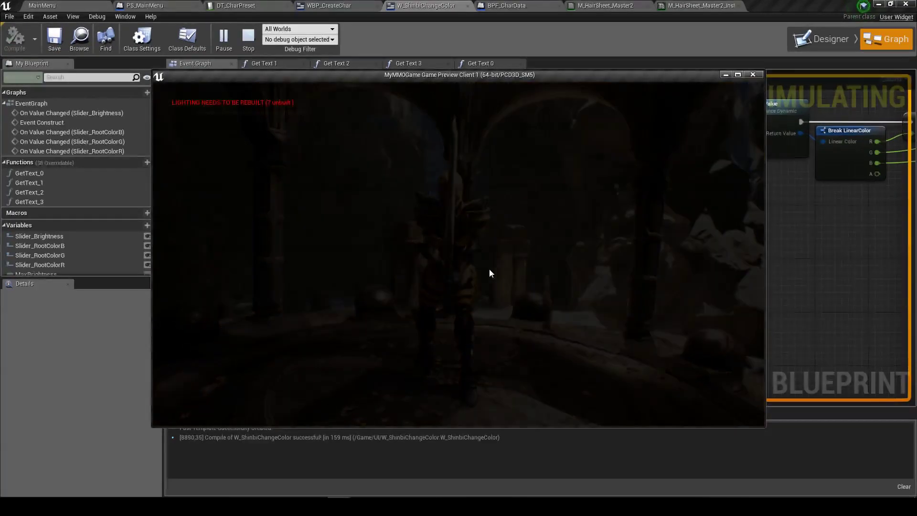
pyautogui.click(221, 267)
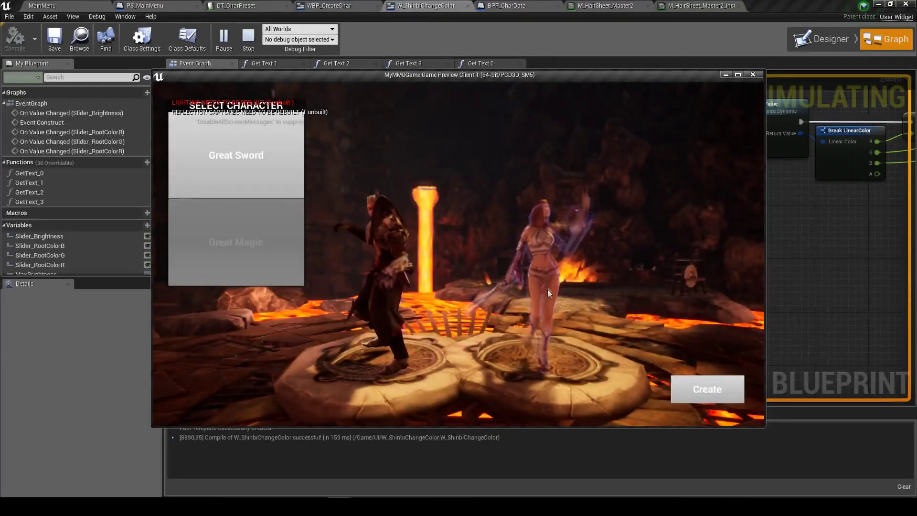
pyautogui.click(538, 264)
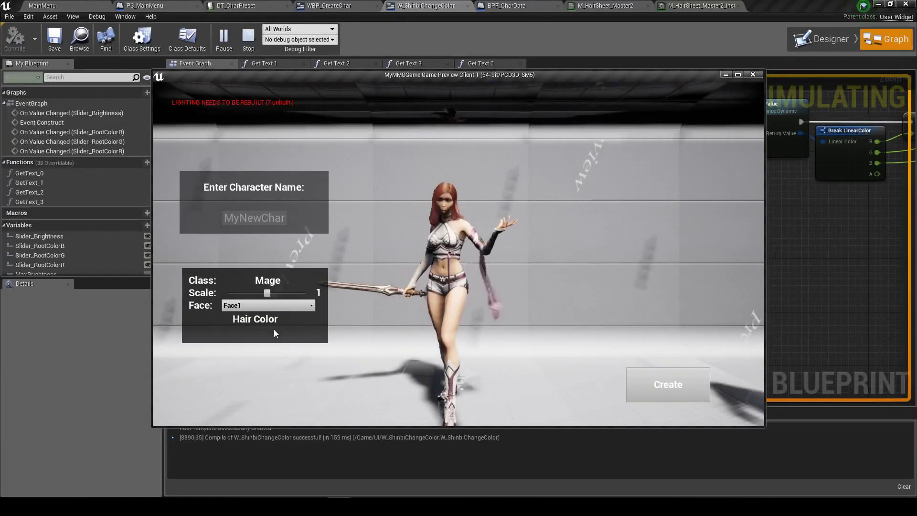
# In the Hair Color panel, drag the Brightness slider from 53 to check it, then stop the preview
pyautogui.click(255, 318)
pyautogui.moveTo(731, 103)
pyautogui.mouseDown()
pyautogui.moveTo(630, 117)
pyautogui.moveTo(683, 125)
pyautogui.mouseUp()
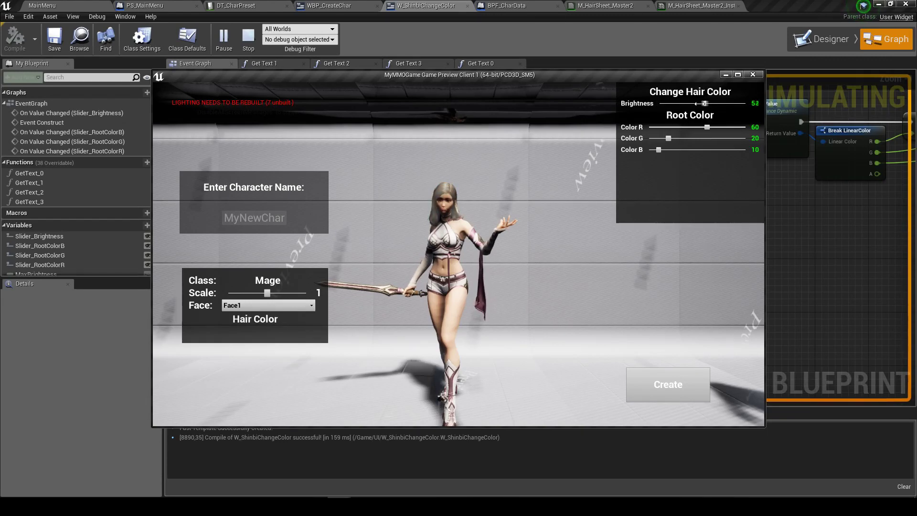
pyautogui.moveTo(673, 107); pyautogui.dragTo(666, 107)
pyautogui.press('Escape')
pyautogui.scroll(-5, 561, 242)
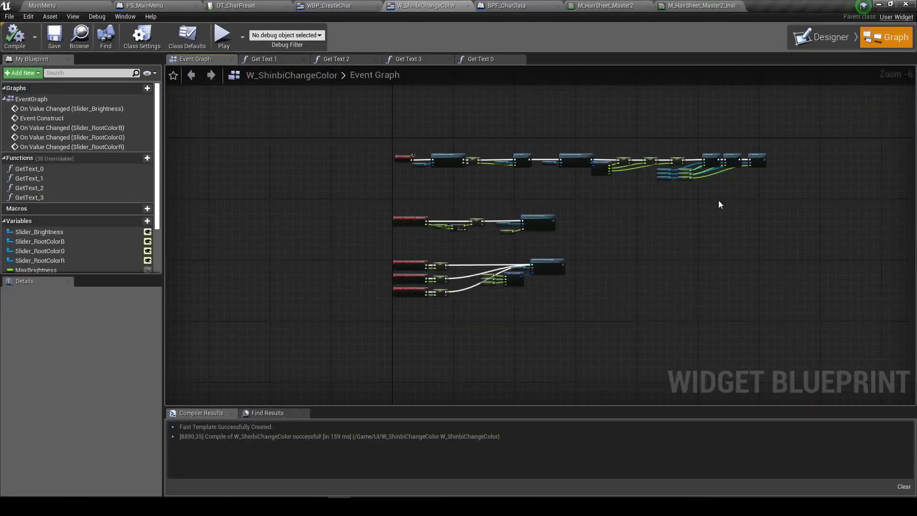